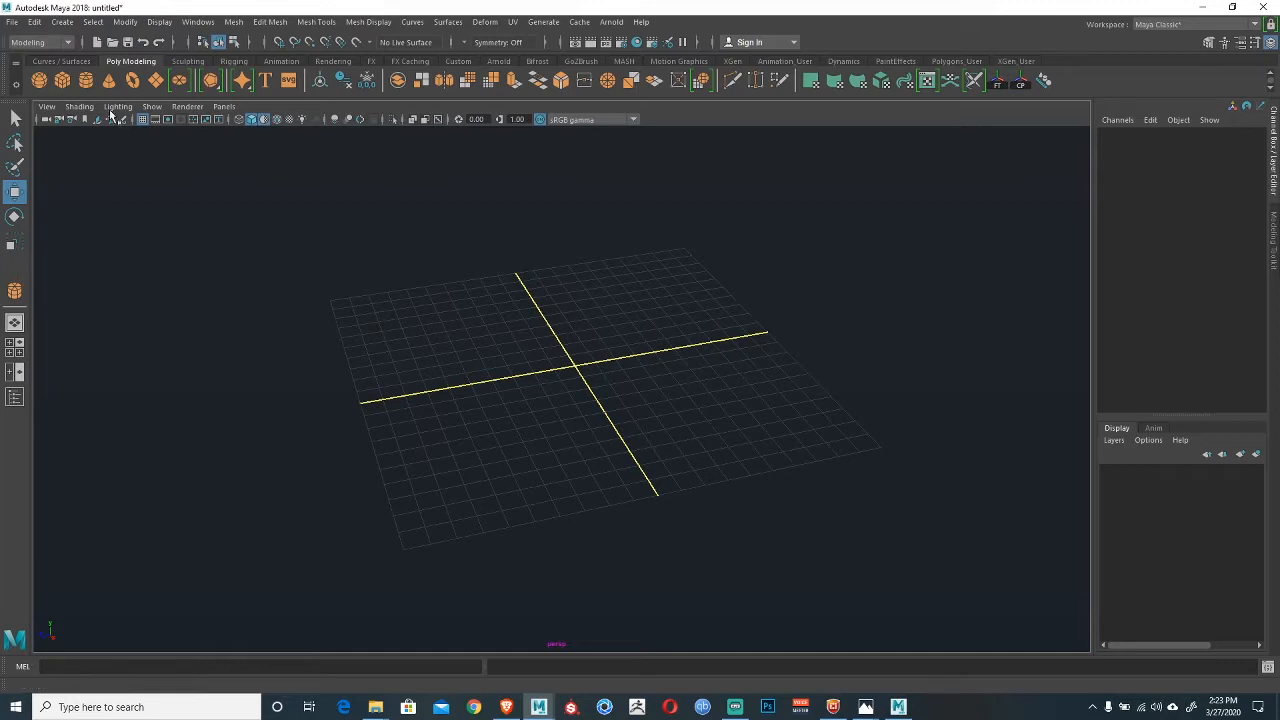
Create a polygon cylinder near the grid centre, about 18.3 in radius and 86.7 high.
middle_click_drag(587, 372, 600, 383, "alt")
right_click_drag(566, 387, 594, 420, "alt")
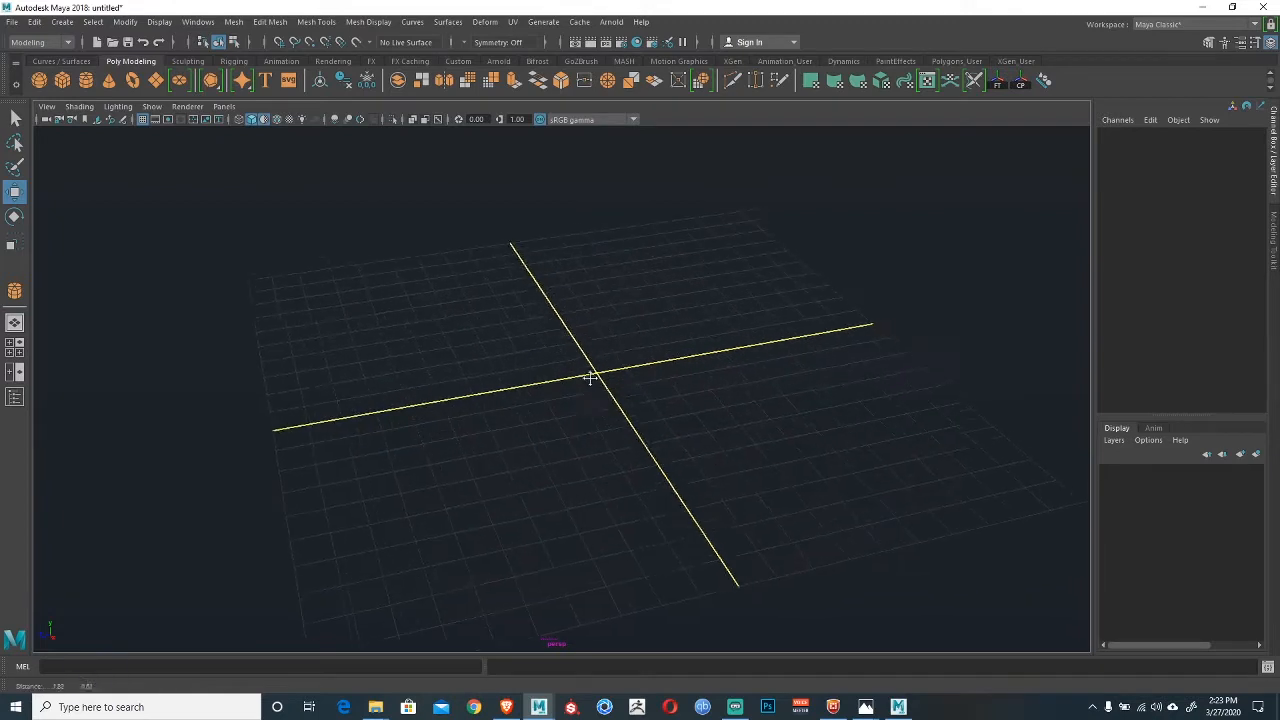
middle_click_drag(591, 377, 588, 370, "alt")
left_click_drag(570, 397, 585, 389, "alt")
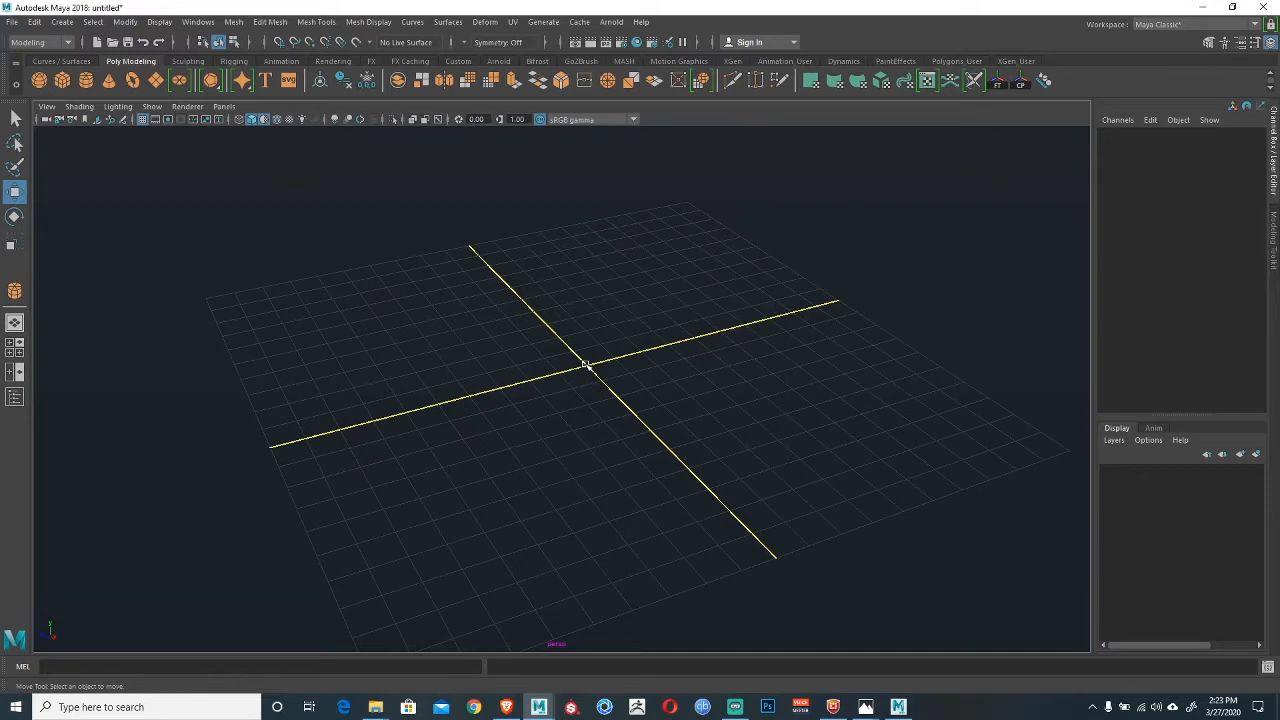
left_click_drag(470, 370, 460, 360, "alt")
left_click(86, 80)
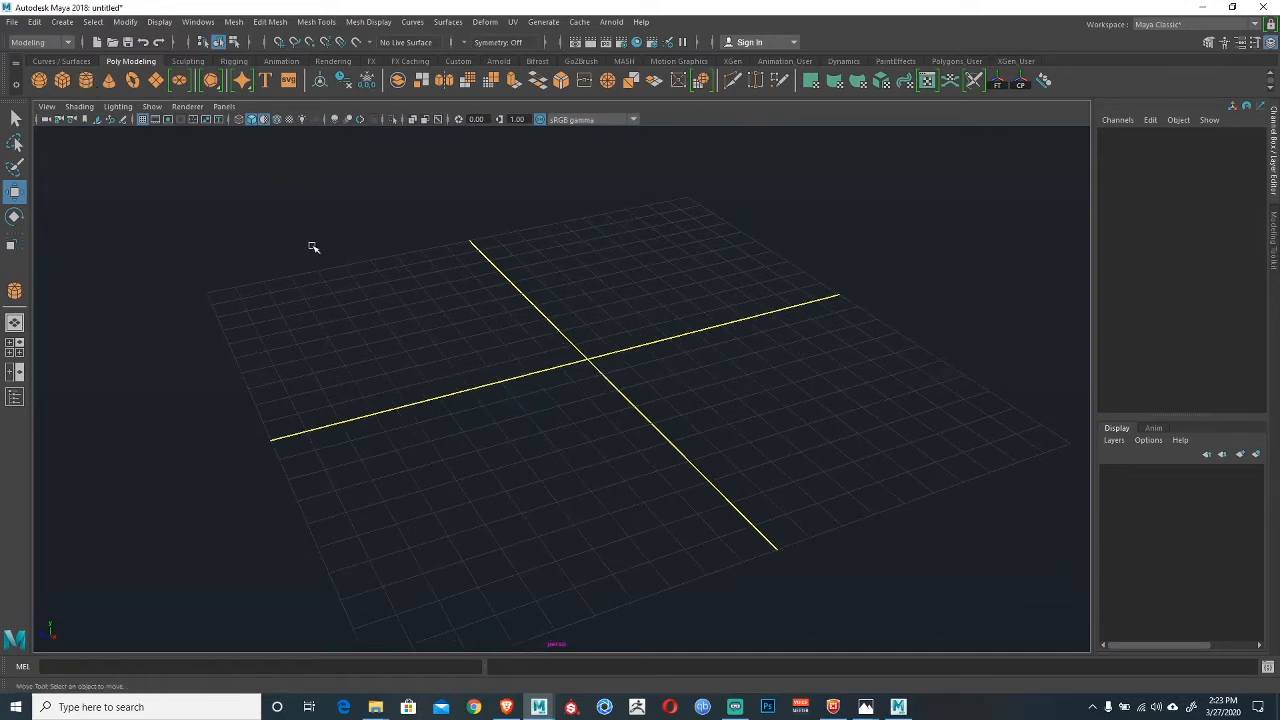
left_click_drag(586, 372, 592, 178)
middle_click_drag(592, 178, 566, 334, "alt")
scroll(567, 340, "up", 2)
scroll(565, 345, "down", 3)
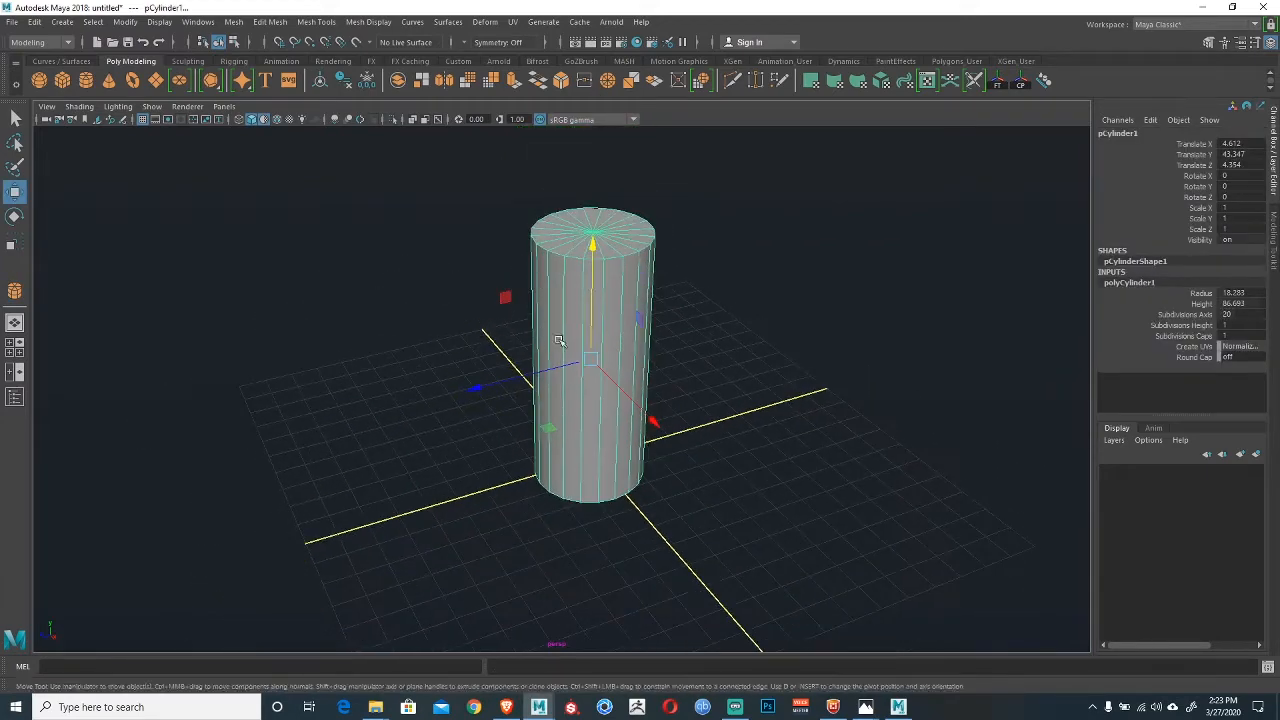
Snap the cylinder to the grid origin and raise it to about 42.4 in Y.
left_click_drag(562, 341, 405, 368, "alt")
key("x")
middle_click(618, 428)
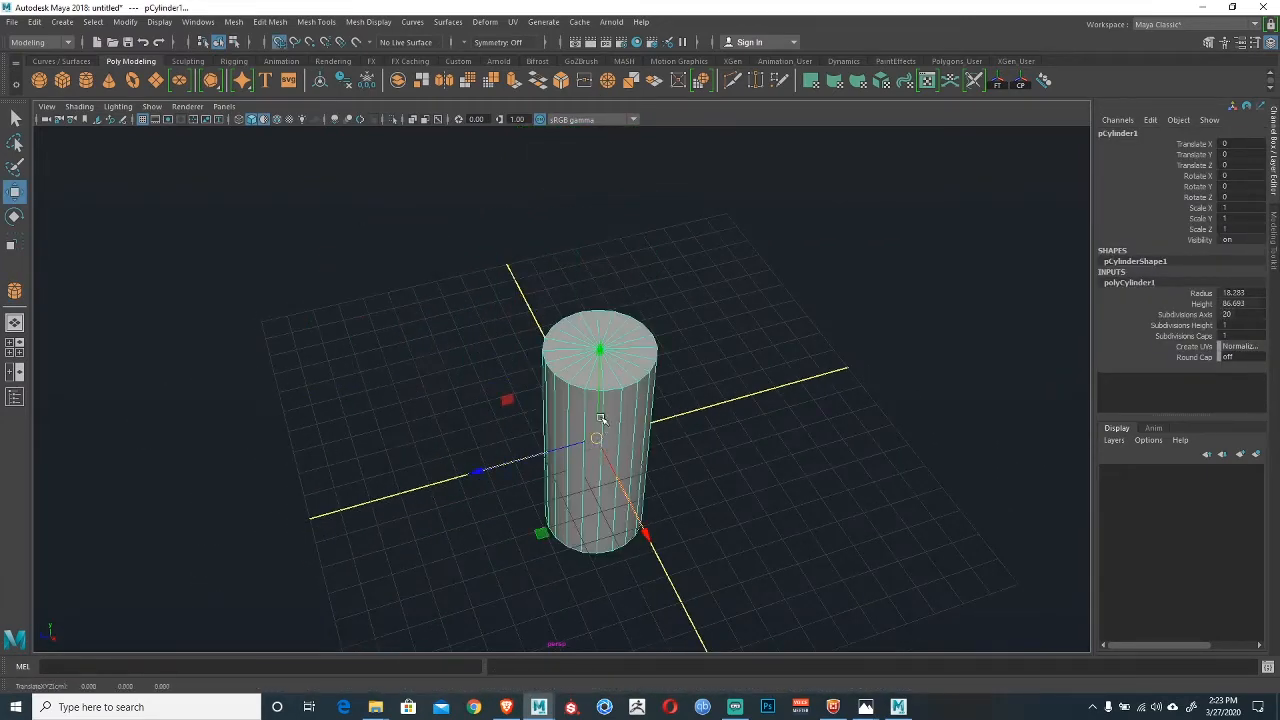
left_click_drag(603, 345, 605, 242)
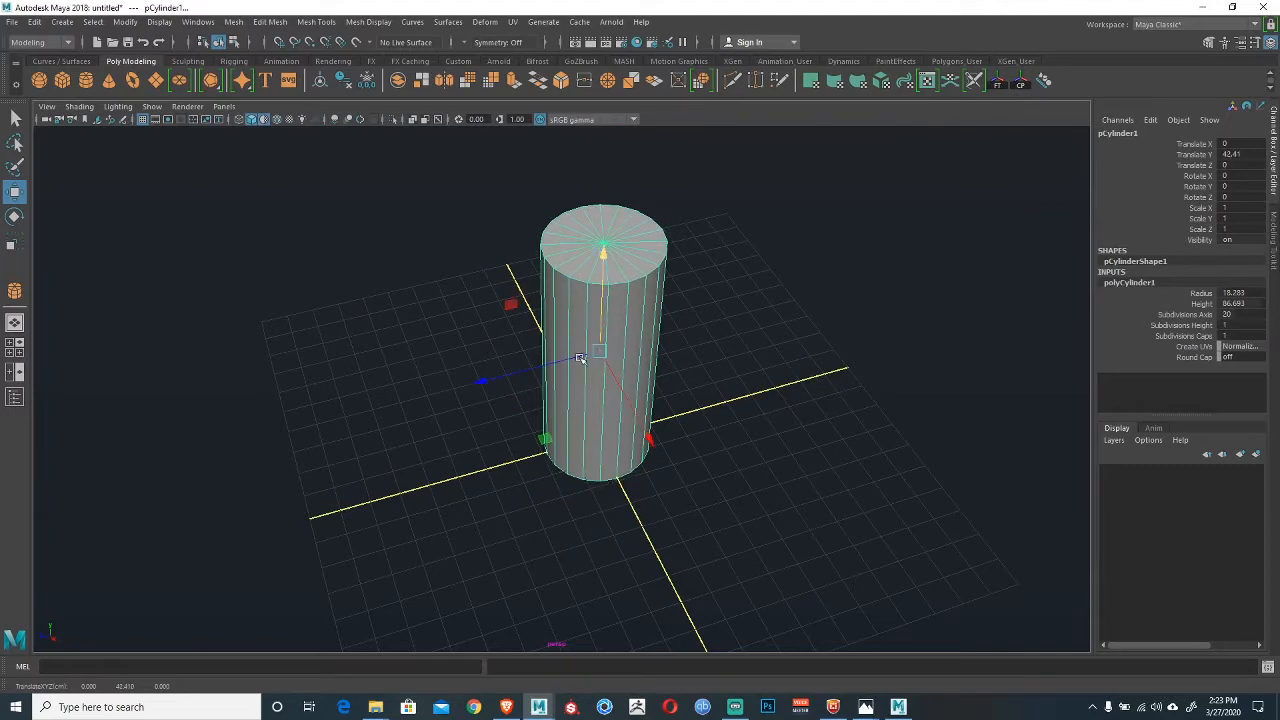
middle_click_drag(609, 410, 648, 449, "alt")
left_click_drag(648, 449, 666, 402, "alt")
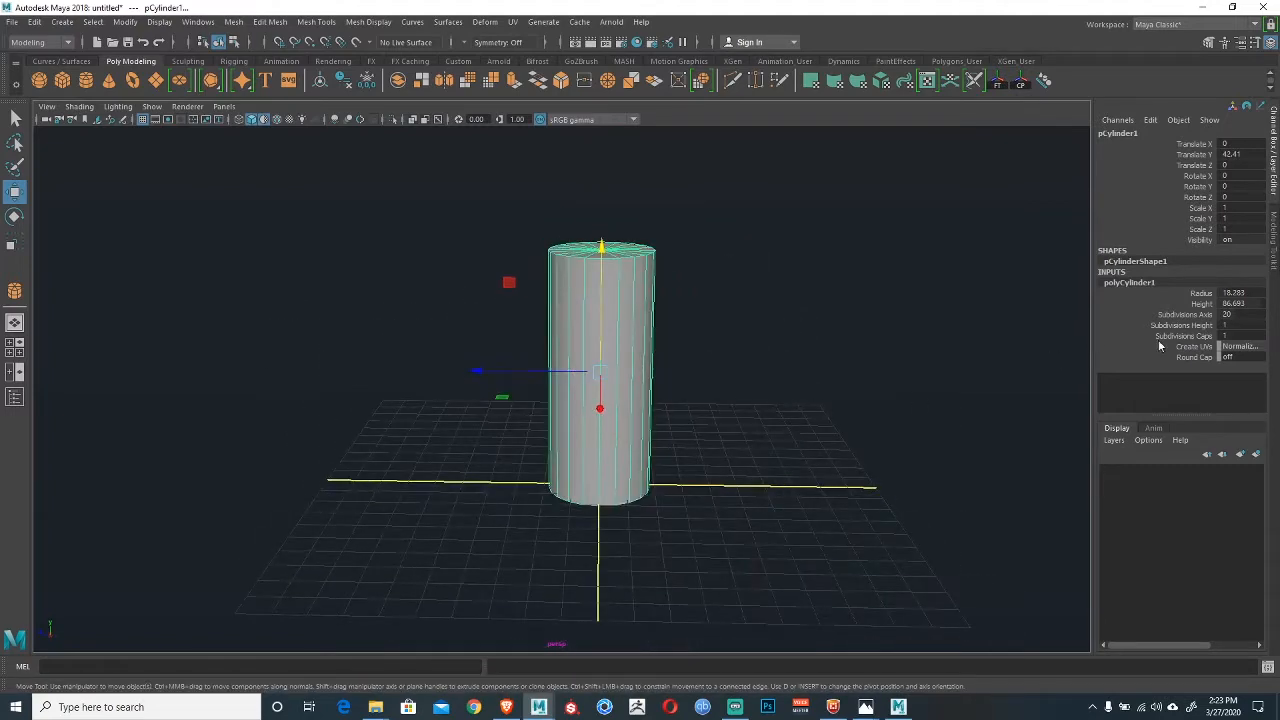
Set the cylinder's Subdivisions Axis to 40.
double_click(1232, 316)
type("40")
key("Return")
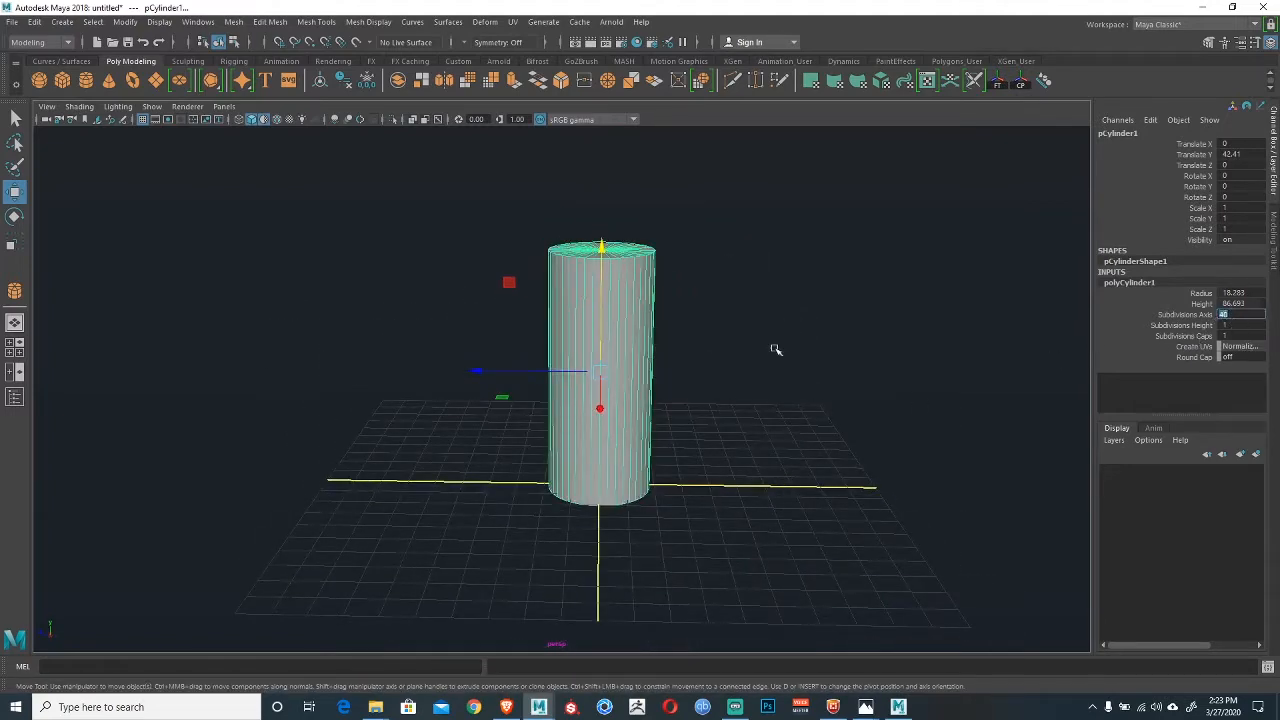
Set the cylinder's height to 100 and lower it to about 28.4 in Y.
left_click_drag(511, 491, 556, 515, "alt")
left_click(1236, 303)
middle_click_drag(831, 323, 1009, 345)
left_click(1205, 302)
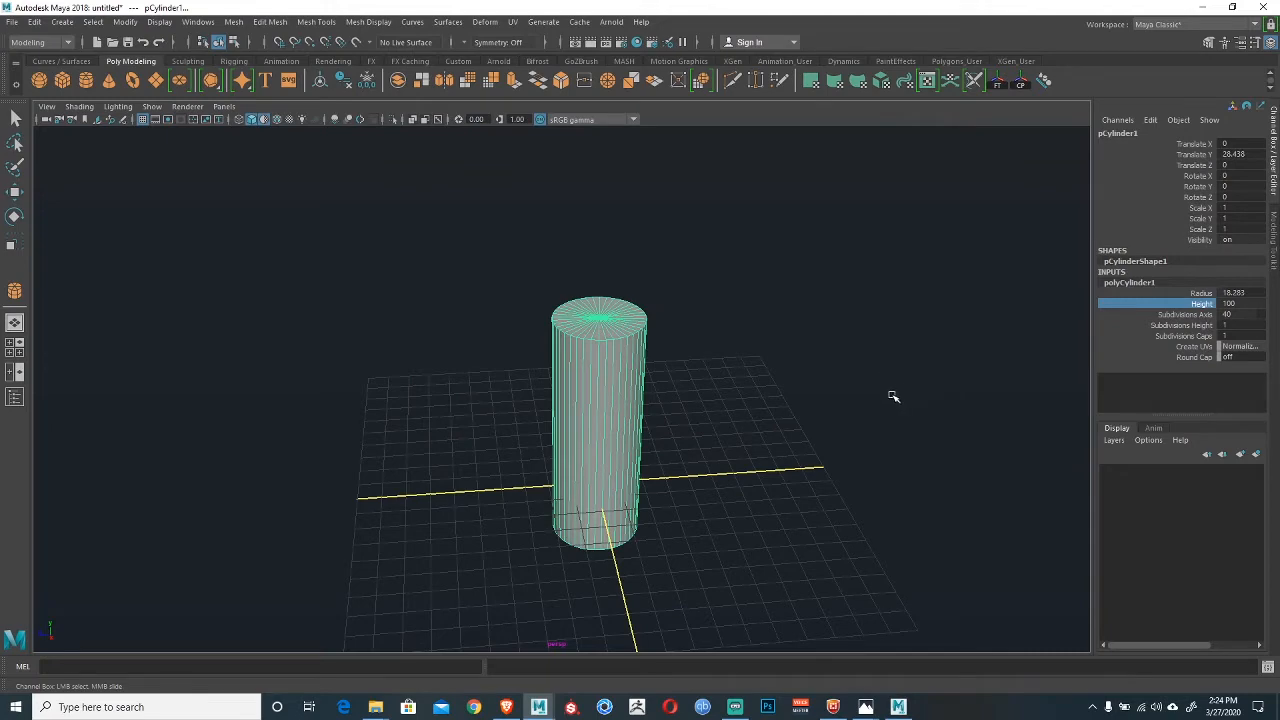
middle_click_drag(697, 414, 737, 384, "alt")
left_click_drag(697, 428, 709, 392, "alt")
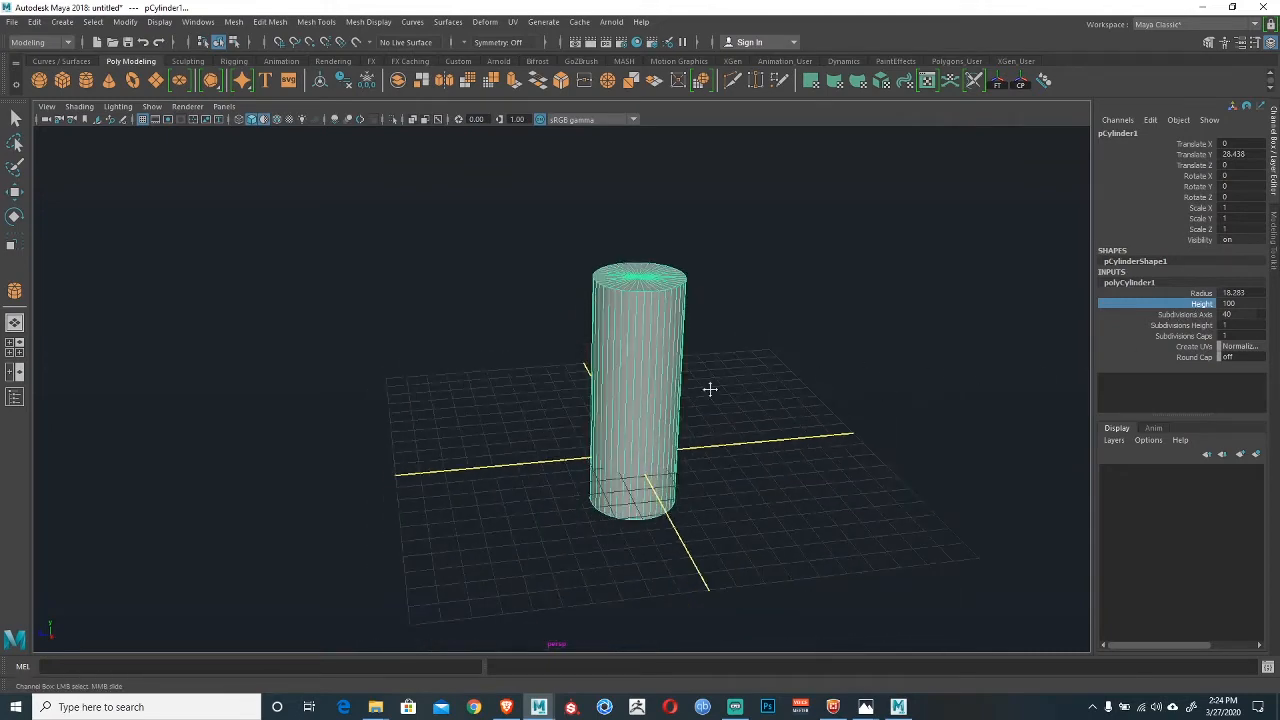
middle_click_drag(709, 389, 651, 387, "alt")
right_click_drag(668, 398, 723, 420, "alt")
middle_click_drag(684, 412, 726, 402, "alt")
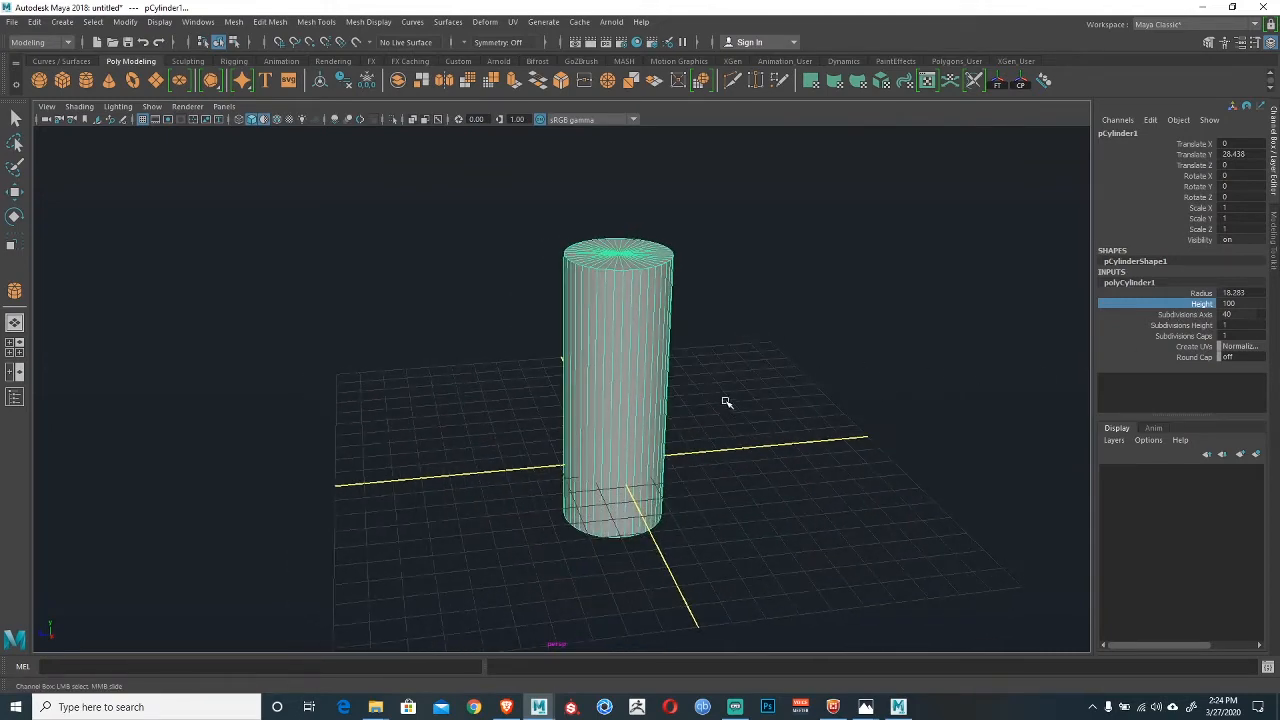
left_click_drag(716, 418, 714, 397, "alt")
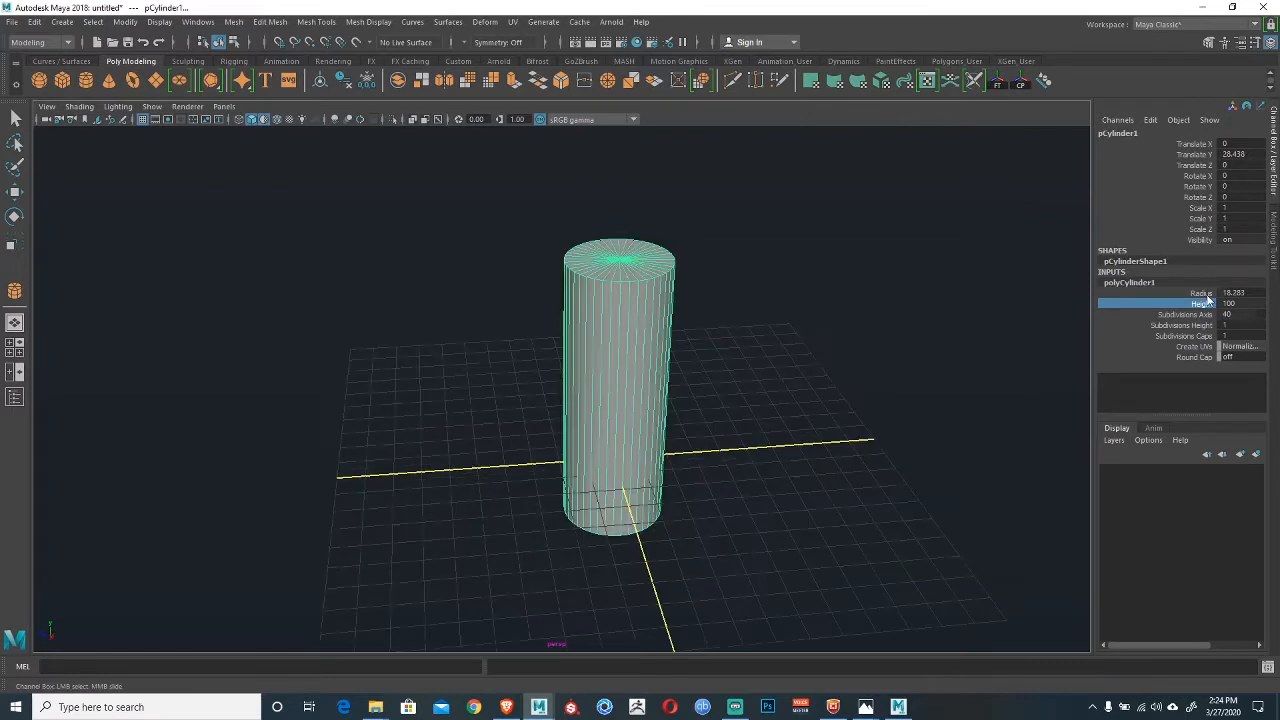
middle_click_drag(860, 338, 1063, 356)
left_click_drag(837, 358, 794, 355, "alt")
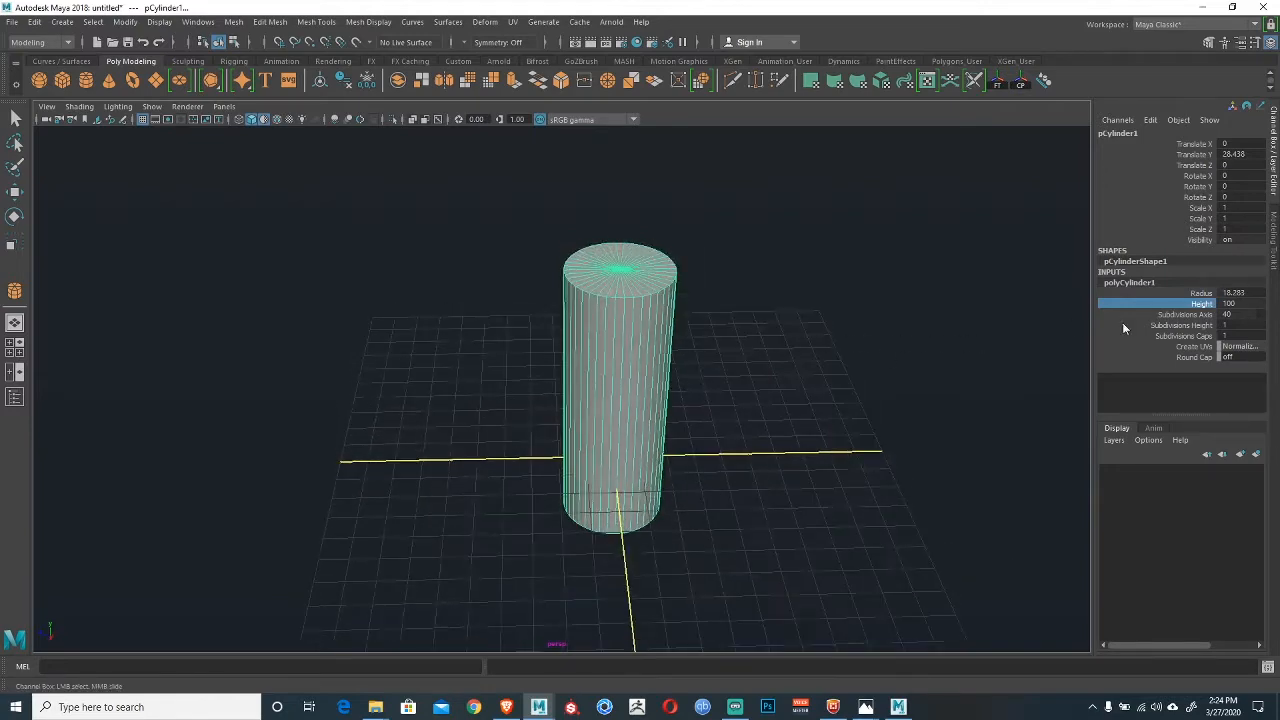
Try cylinder heights of 300 and 200.
double_click(1230, 304)
key("Return")
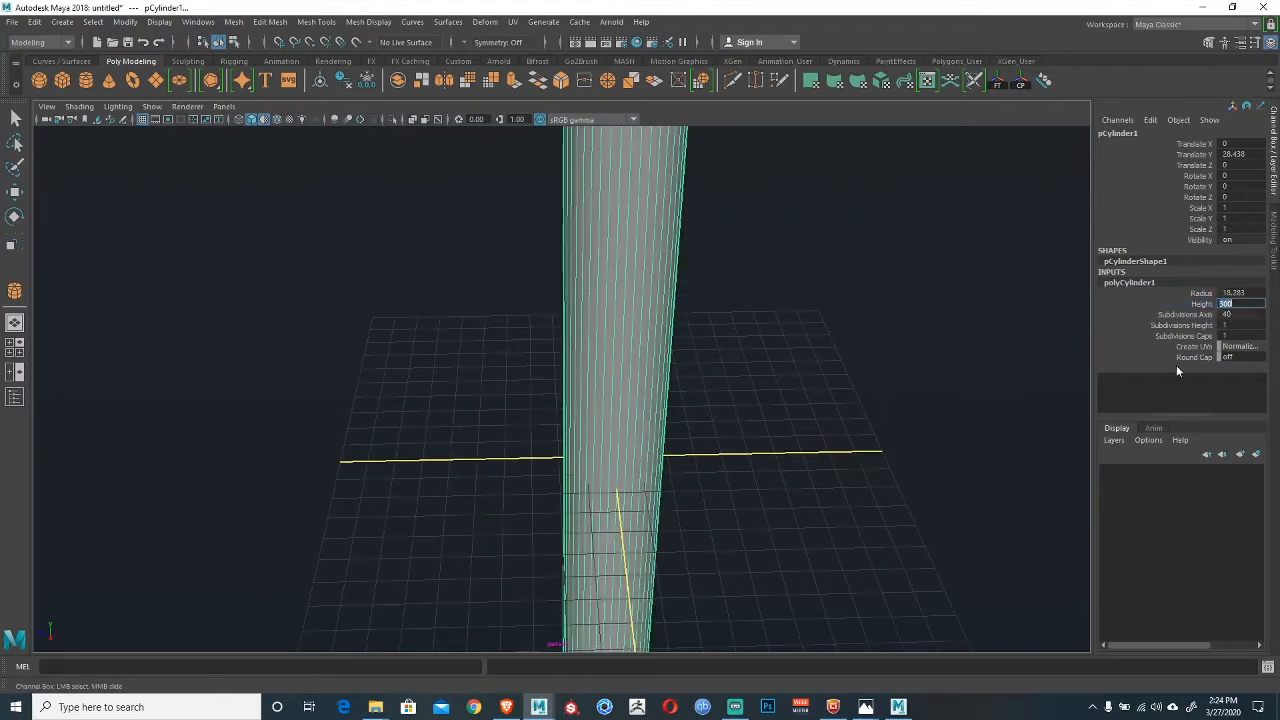
left_click_drag(627, 397, 531, 383, "alt")
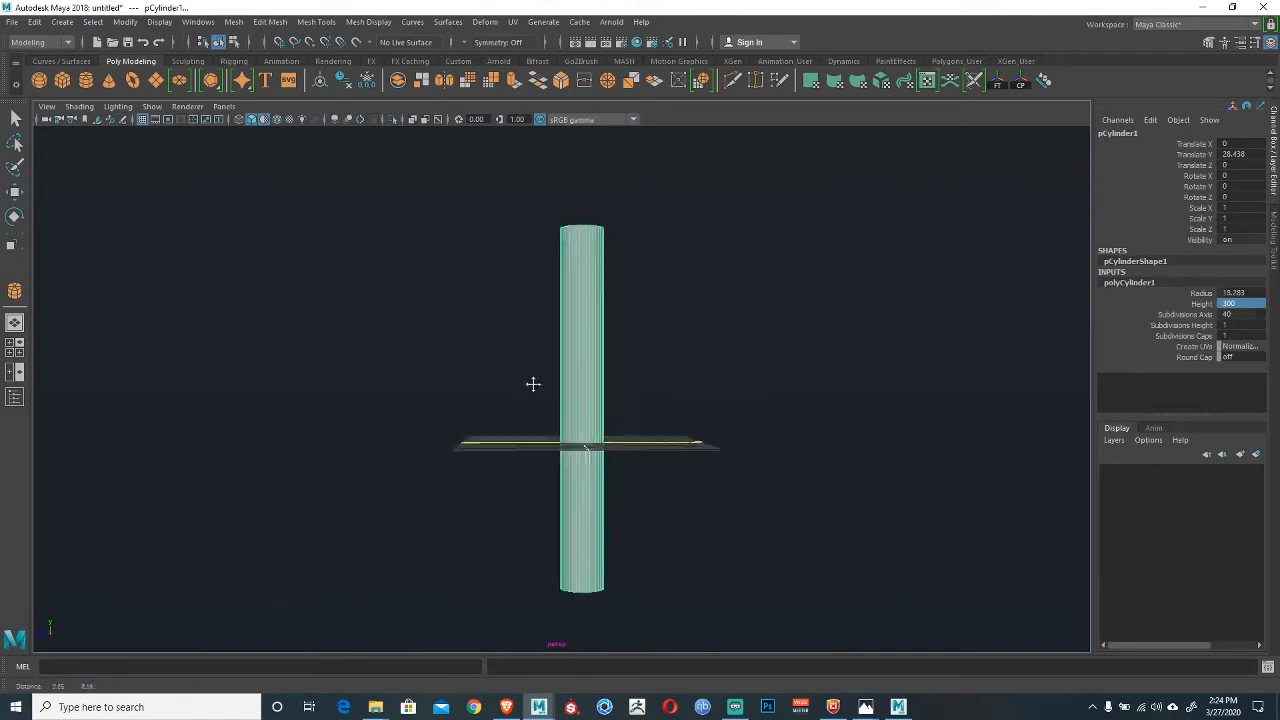
scroll(531, 383, "up", 3)
double_click(1232, 304)
type("20")
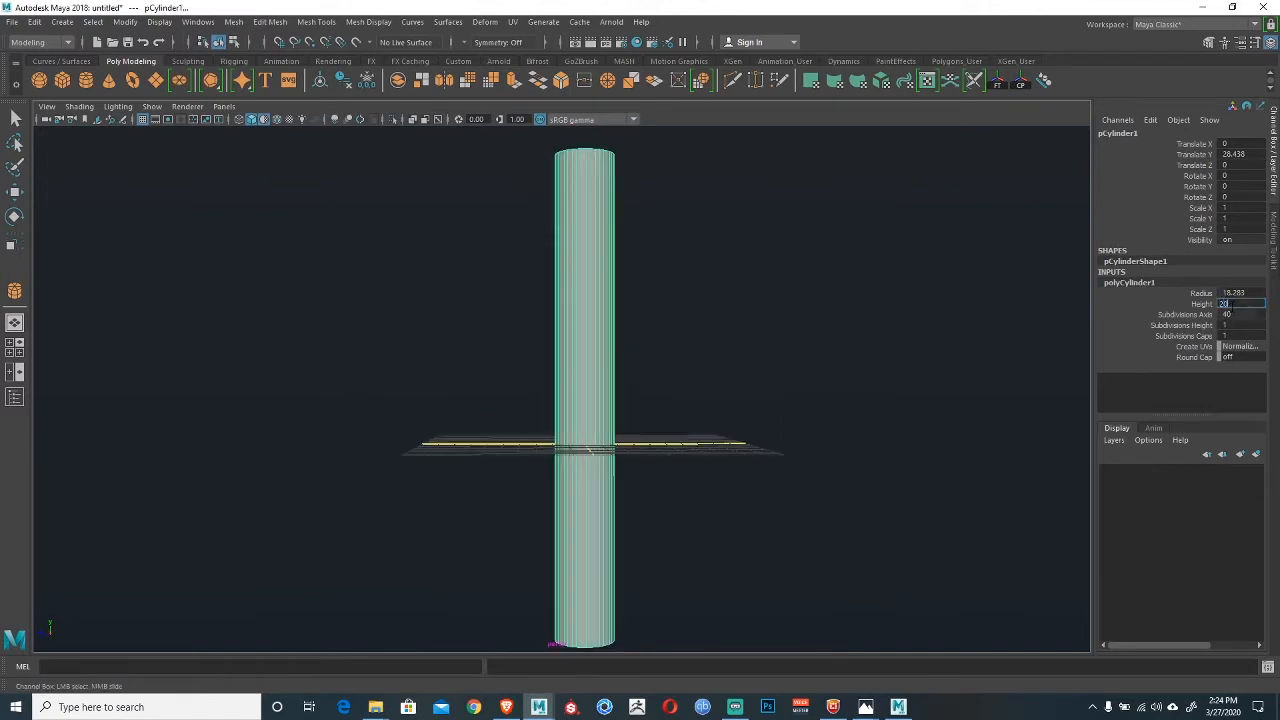
type("0")
key("Return")
Set the cylinder's height to 150.
left_click_drag(523, 391, 525, 426, "alt")
type("150")
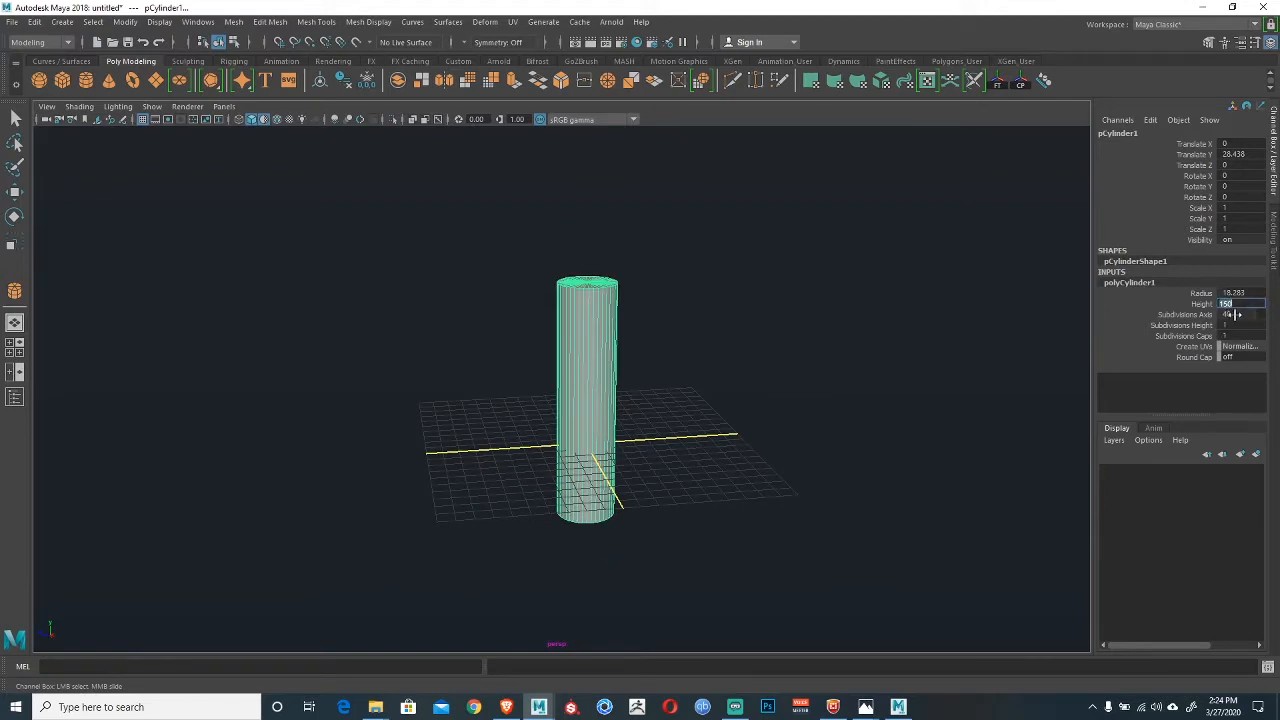
key("Return")
scroll(537, 390, "up", 5)
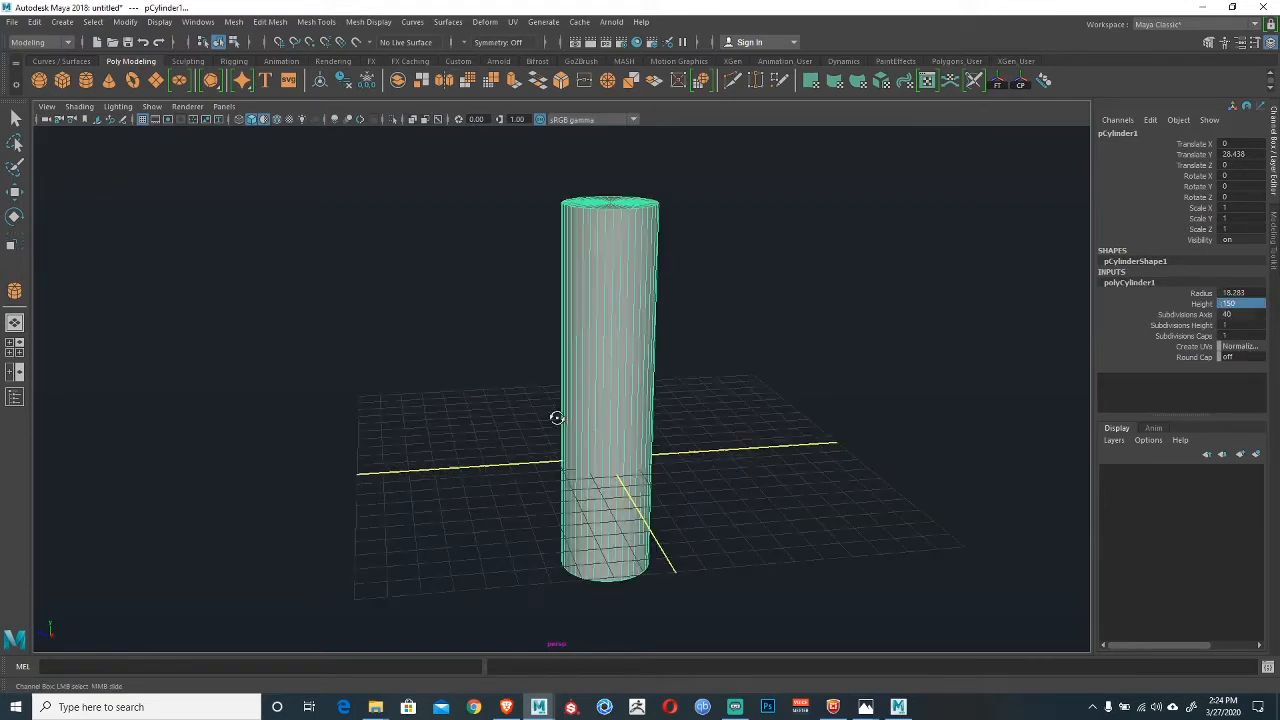
Scale the cylinder down uniformly until its base sits close to the grid, and deselect it.
left_click_drag(557, 417, 518, 382, "alt")
key("r")
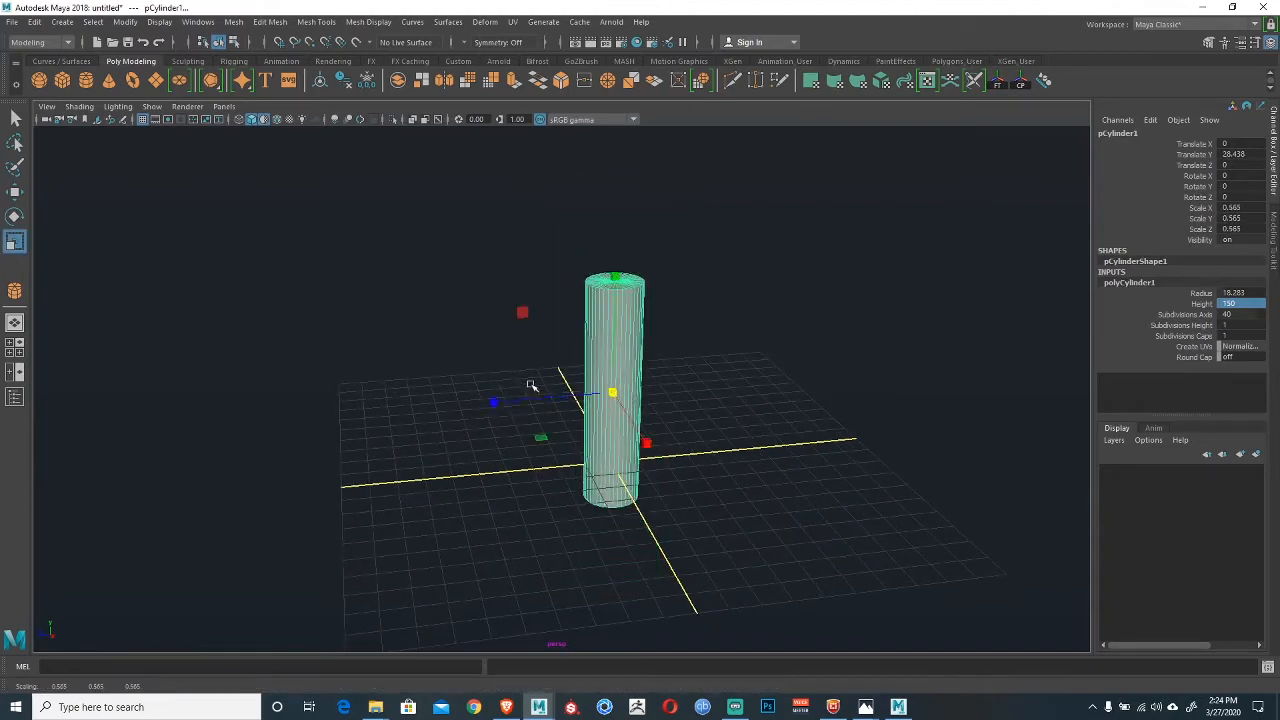
right_click_drag(531, 386, 655, 400, "alt")
middle_click_drag(655, 400, 616, 398, "alt")
left_click_drag(597, 396, 640, 470)
key("w")
left_click(702, 272)
left_click_drag(685, 347, 615, 362, "alt")
left_click_drag(497, 280, 660, 360)
left_click_drag(600, 380, 645, 335, "alt")
left_click(494, 246)
left_click_drag(494, 290, 605, 353, "alt")
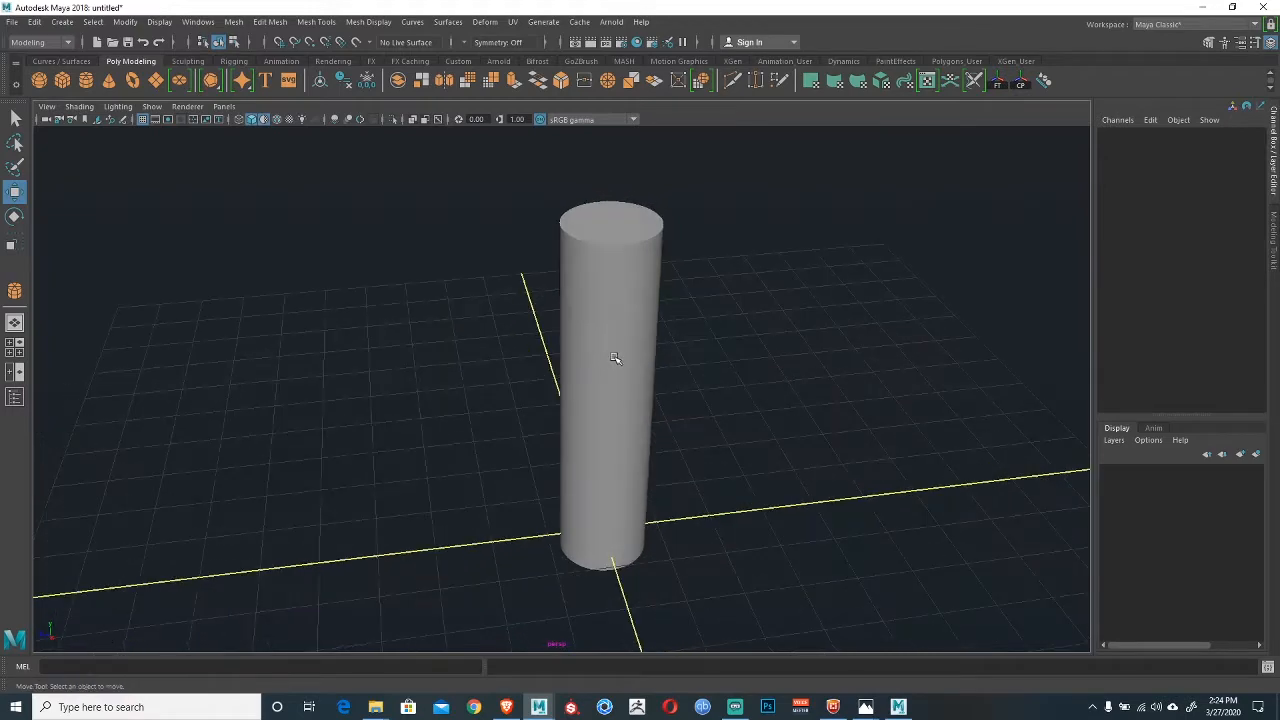
left_click(61, 22)
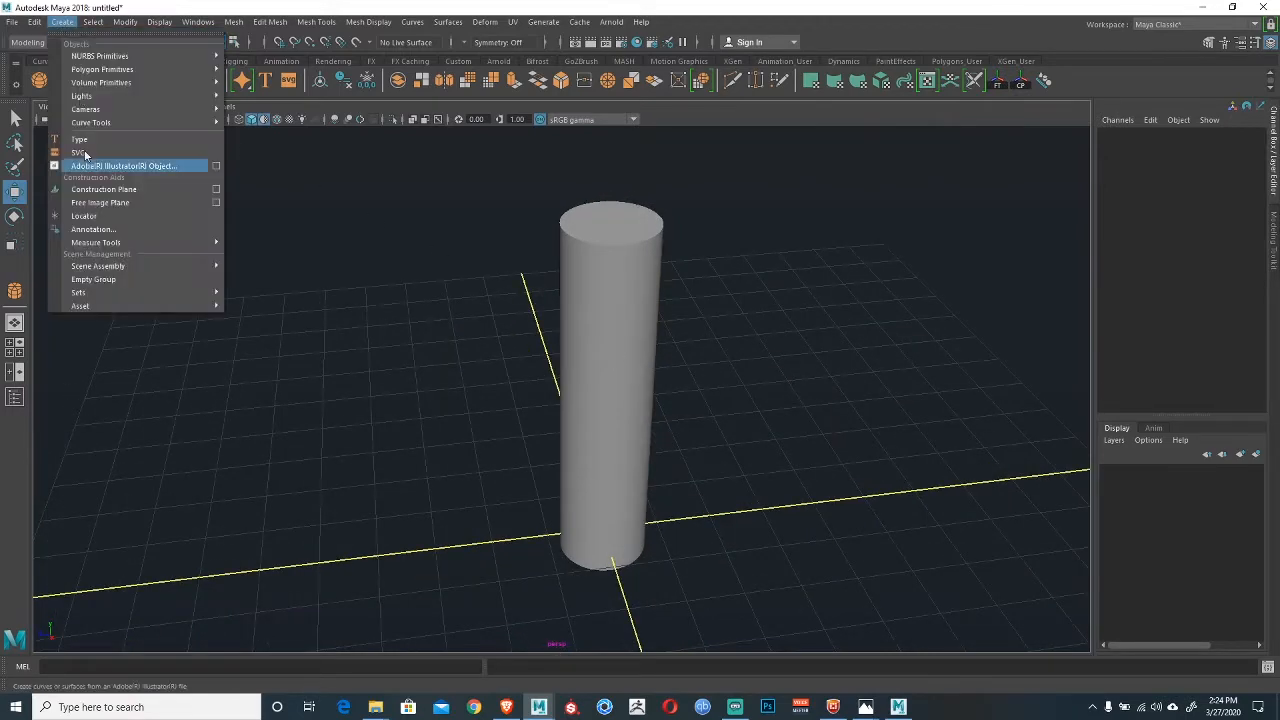
mouse_move(95, 73)
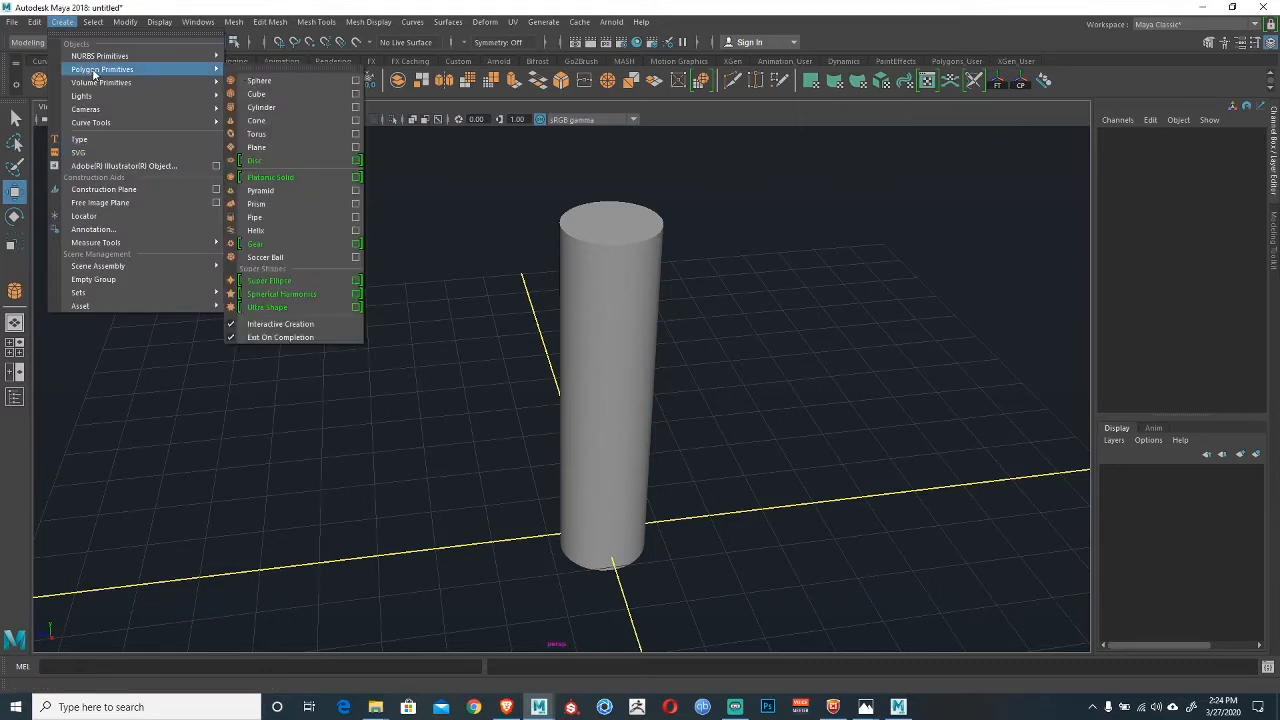
left_click(242, 7)
Switch the viewport to full-screen view and show the Modeling Toolkit.
key("ctrl+space")
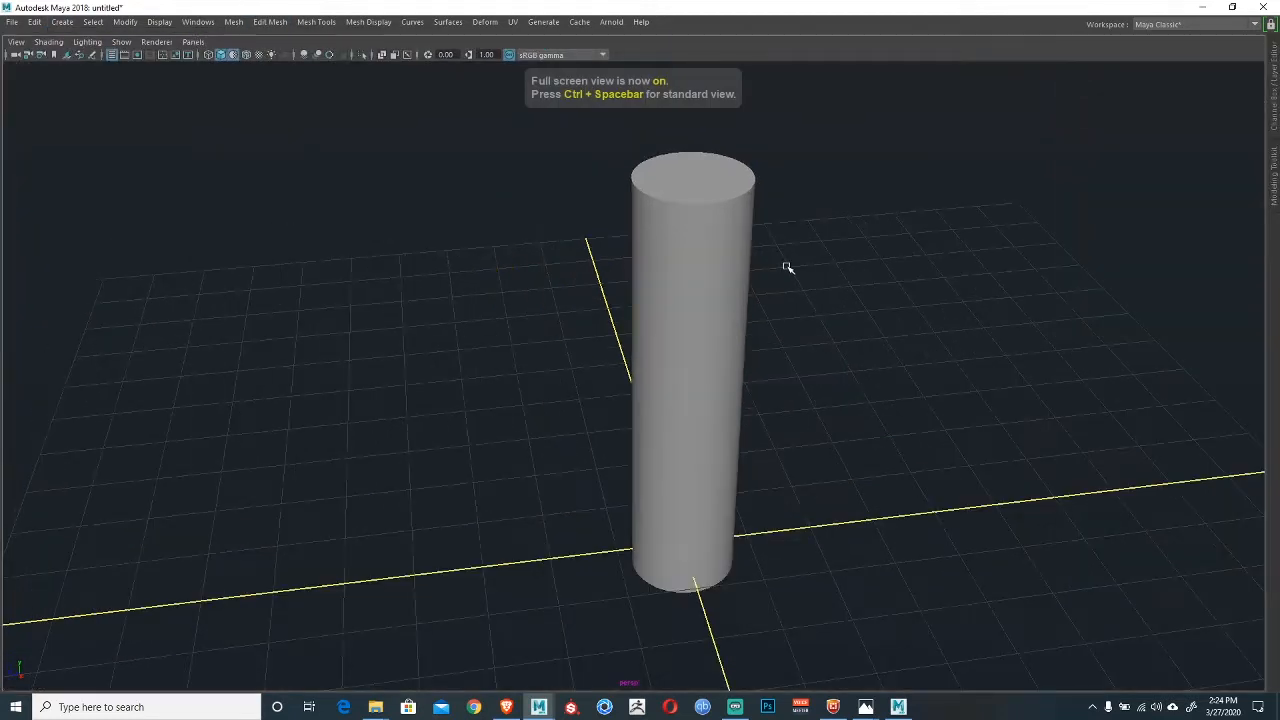
left_click(1273, 172)
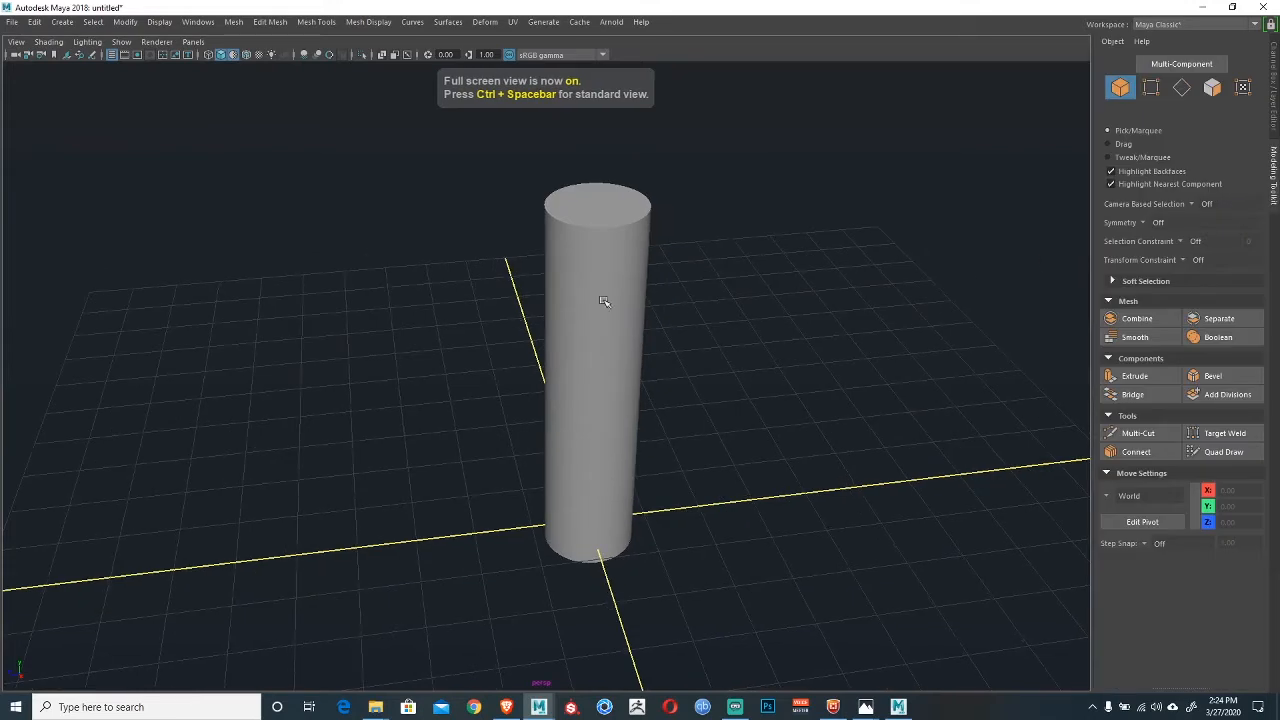
right_click_drag(558, 309, 560, 323, "alt")
middle_click_drag(560, 323, 565, 316, "alt")
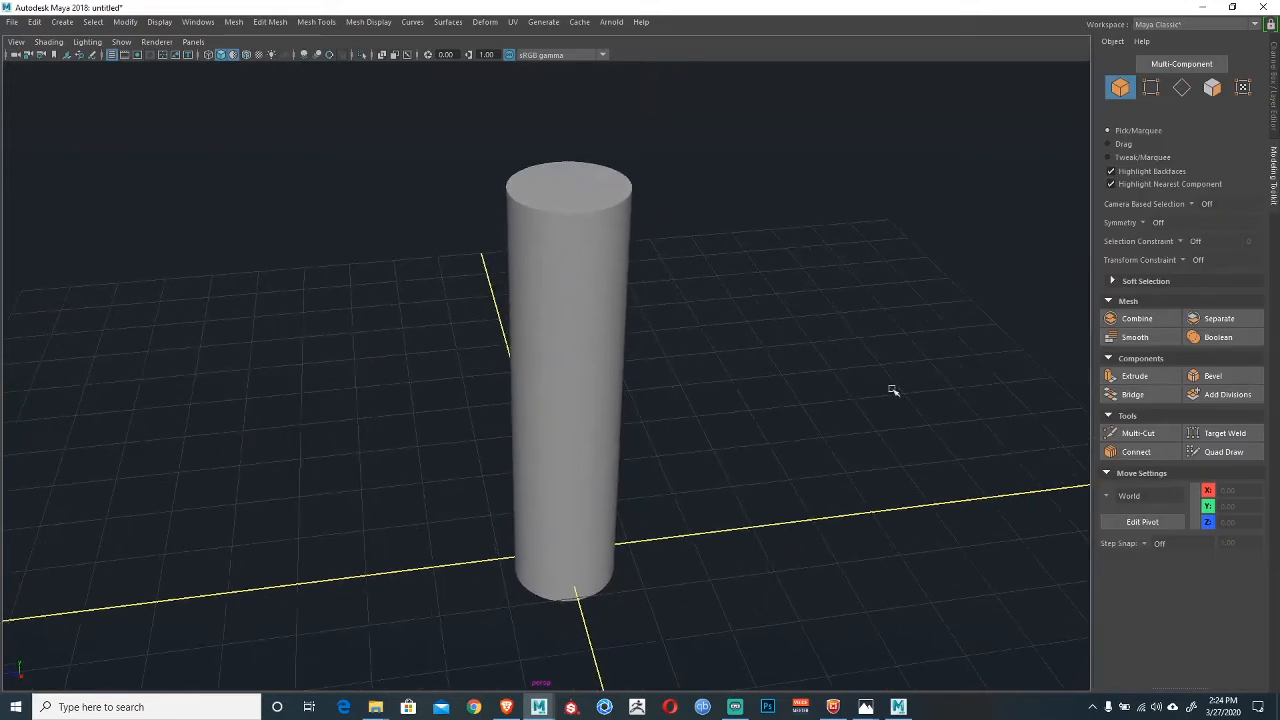
Create a three-coil polygon helix beside the cylinder, about 19.3 wide and 60.6 high.
left_click(62, 22)
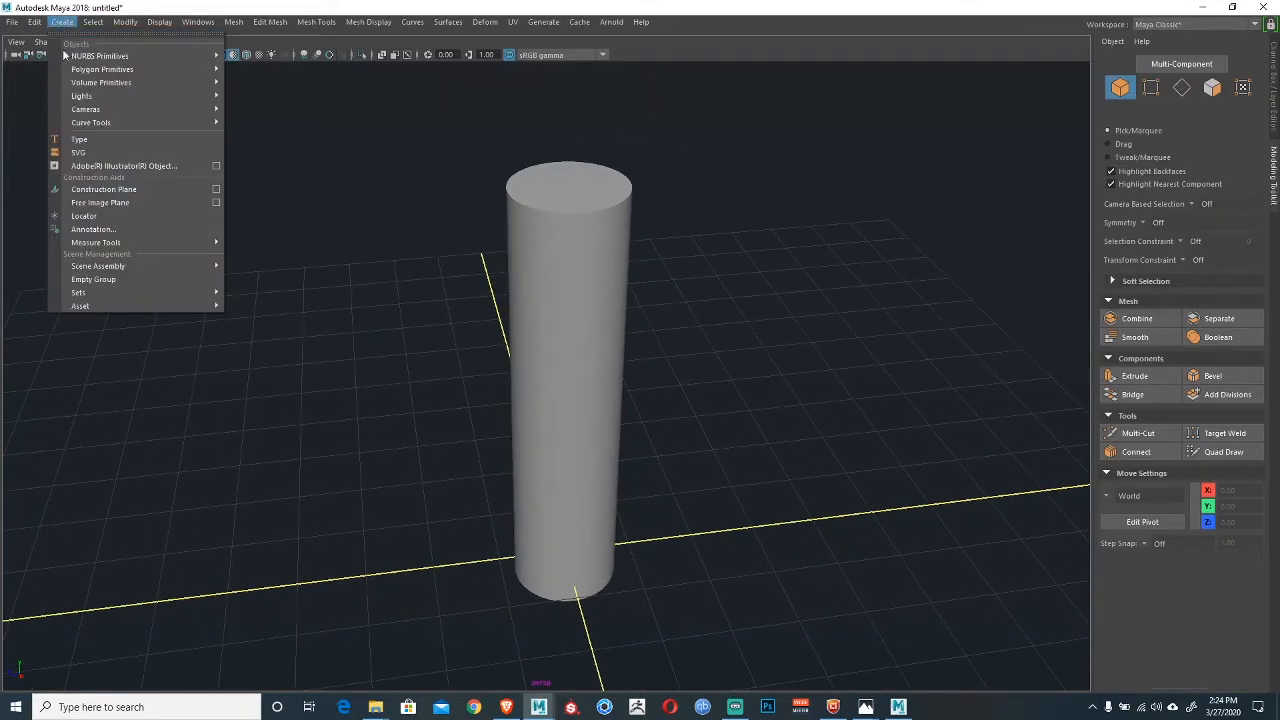
mouse_move(73, 95)
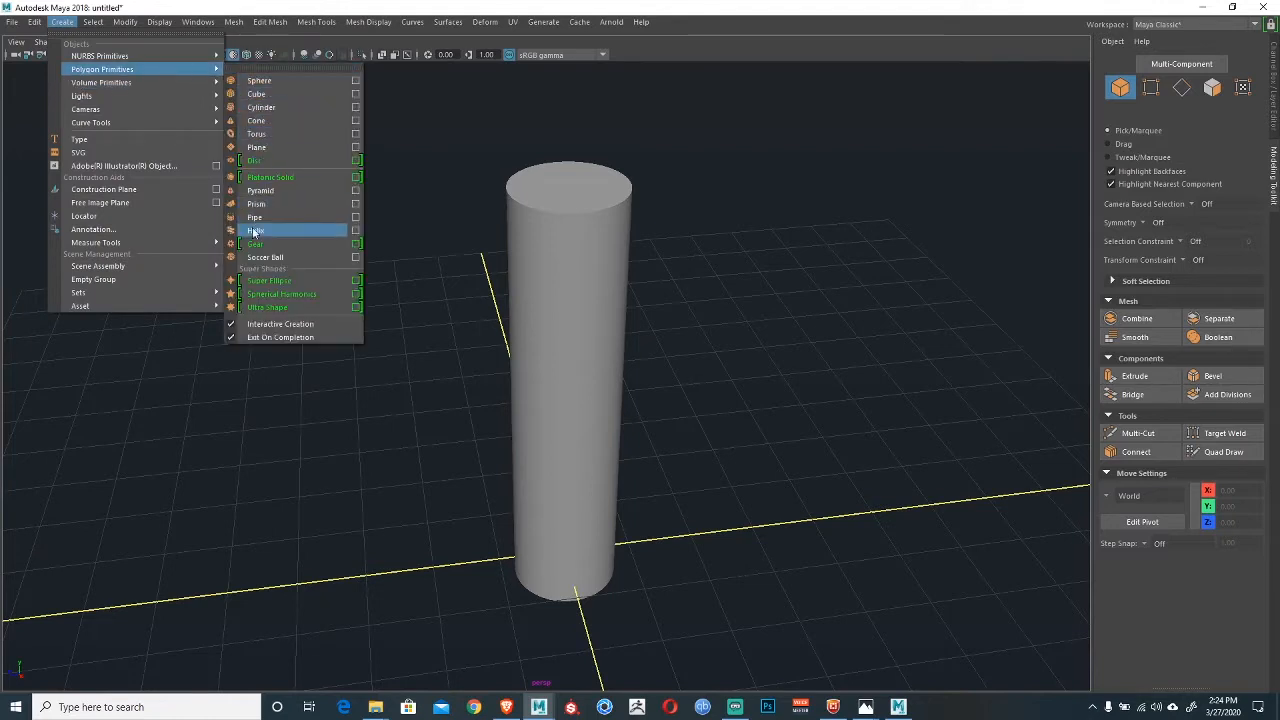
left_click(255, 235)
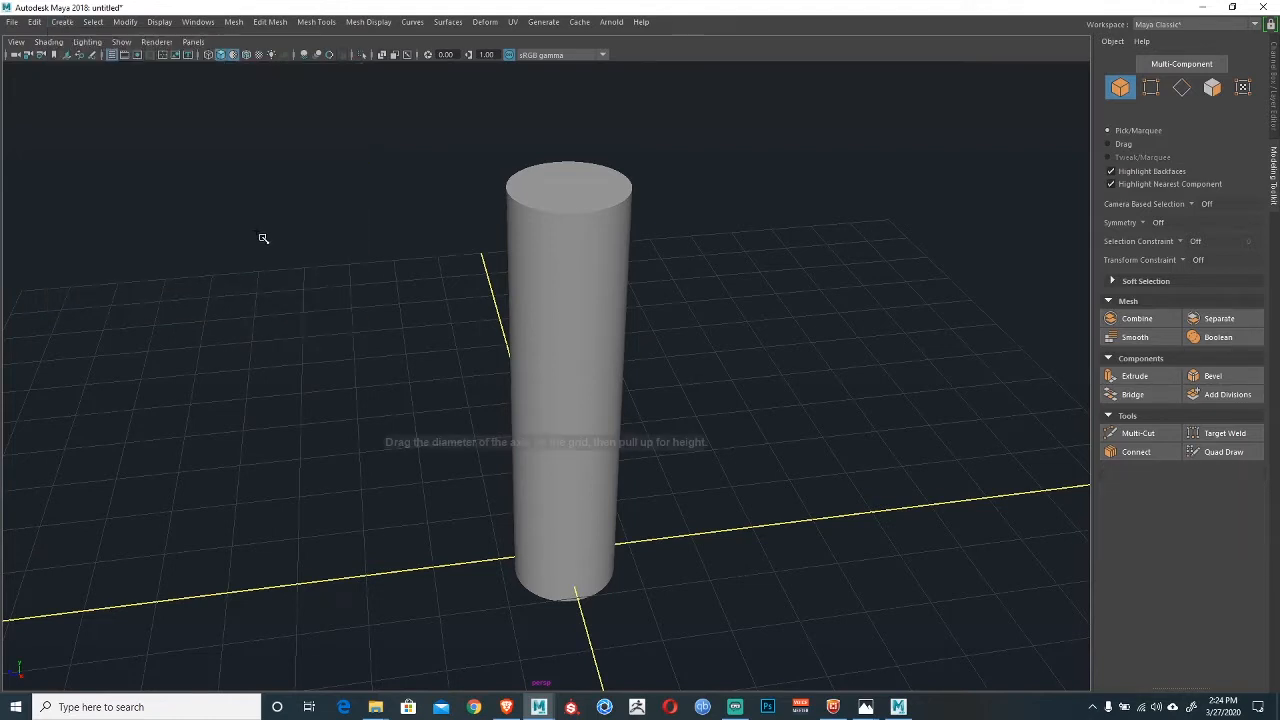
left_click_drag(675, 543, 717, 280)
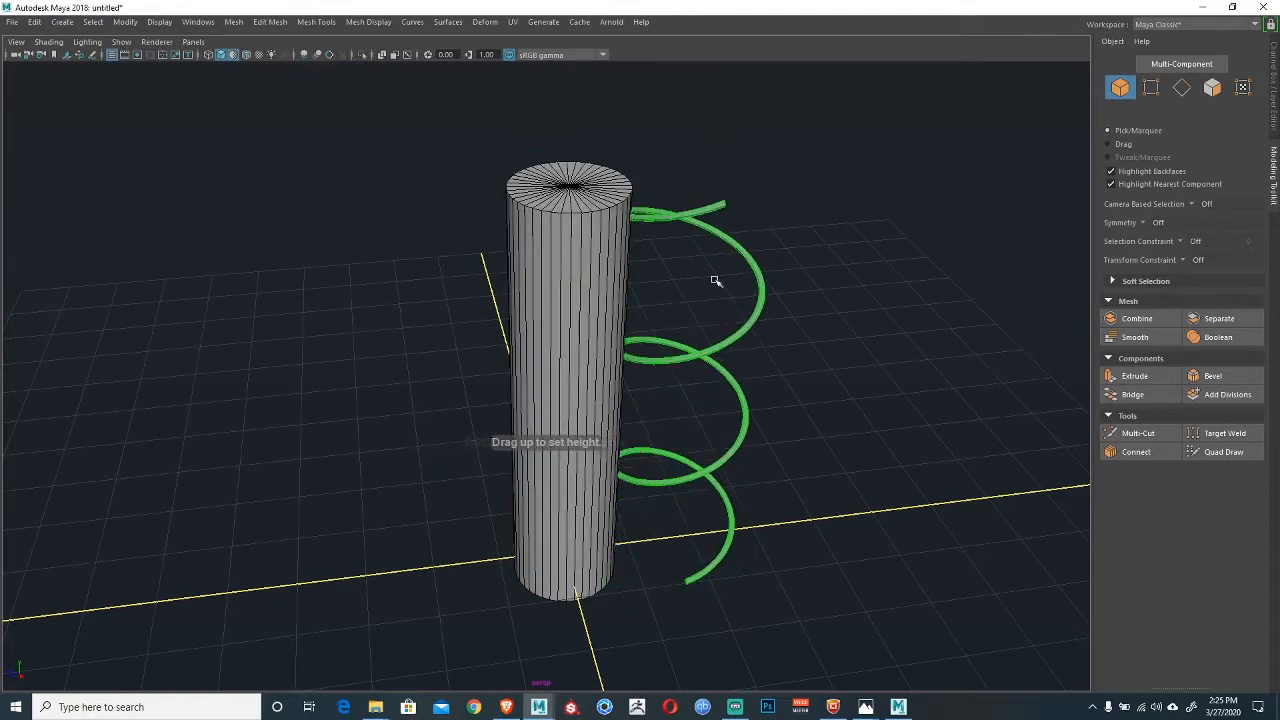
Snap the helix to the grid origin and raise it to about 31.8 in Y so it wraps around the cylinder.
key("w")
left_click_drag(680, 383, 720, 380)
key("x")
middle_click_drag(568, 530, 568, 556)
left_click_drag(562, 440, 580, 255)
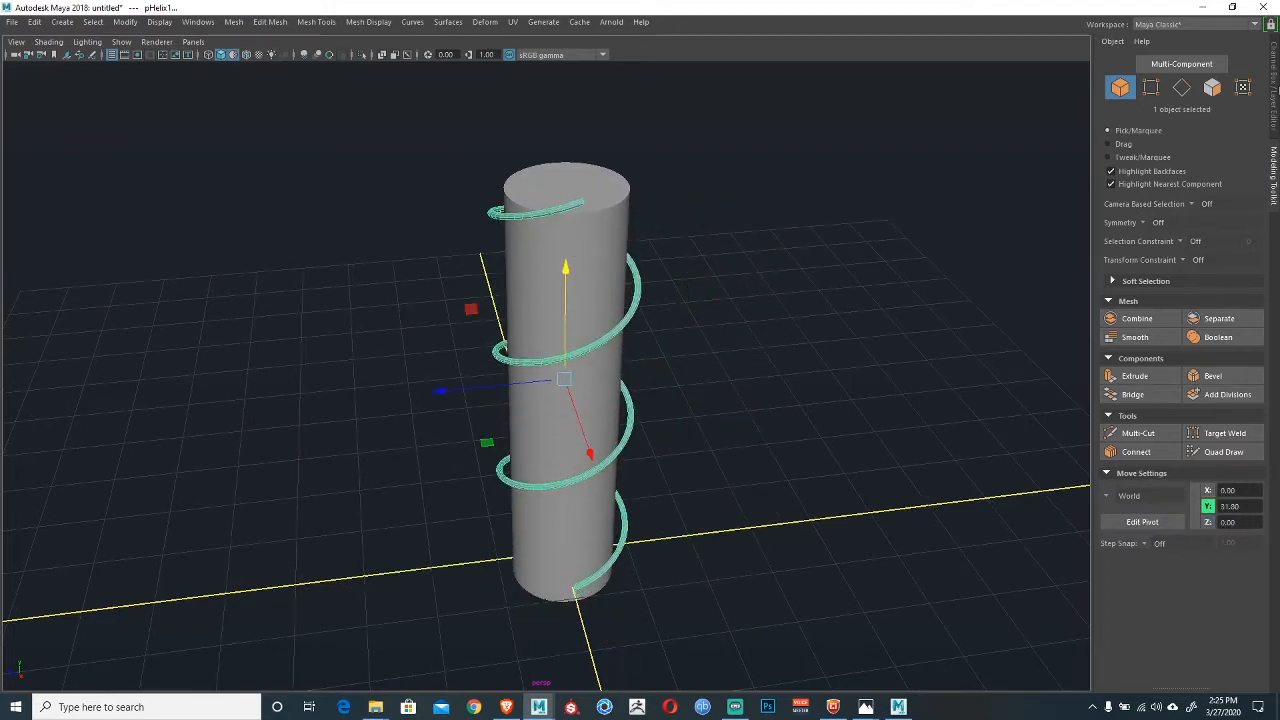
Show the helix's channel attributes and reduce its height to about 57.9.
left_click(1274, 90)
left_click_drag(709, 366, 590, 405, "alt")
right_click_drag(590, 405, 720, 383, "alt")
left_click_drag(720, 383, 690, 388, "alt")
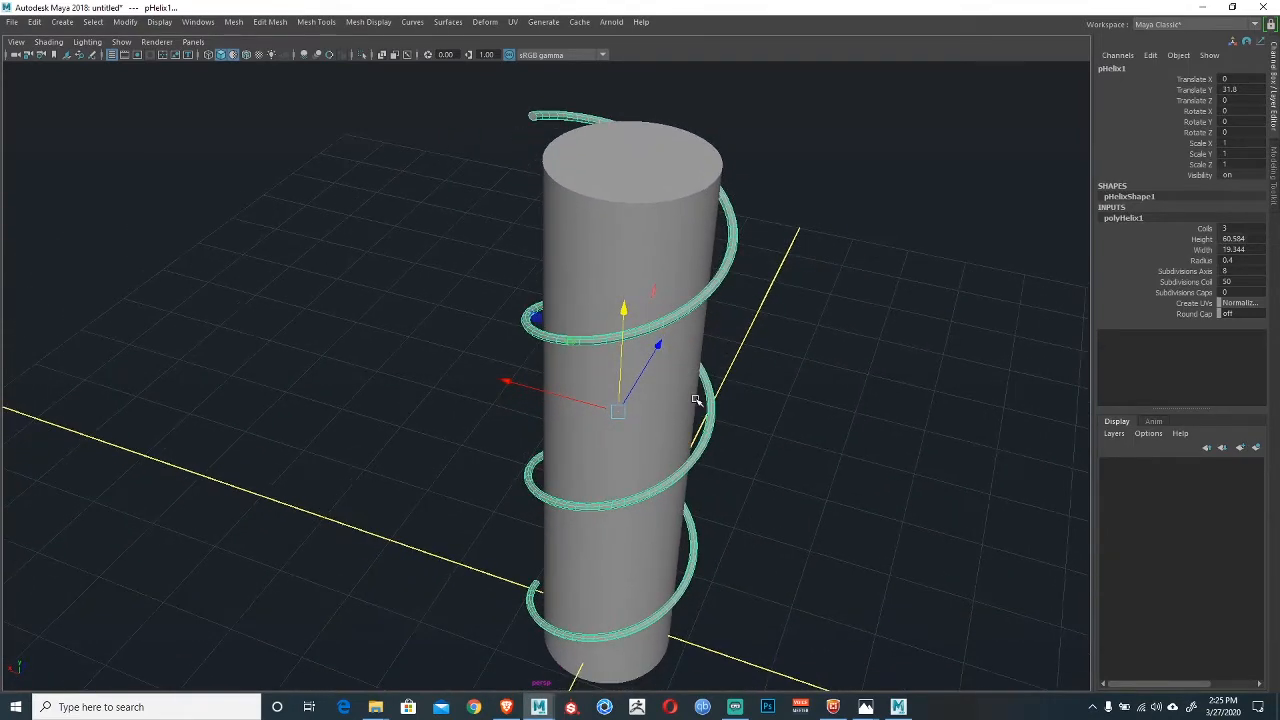
left_click(1199, 243)
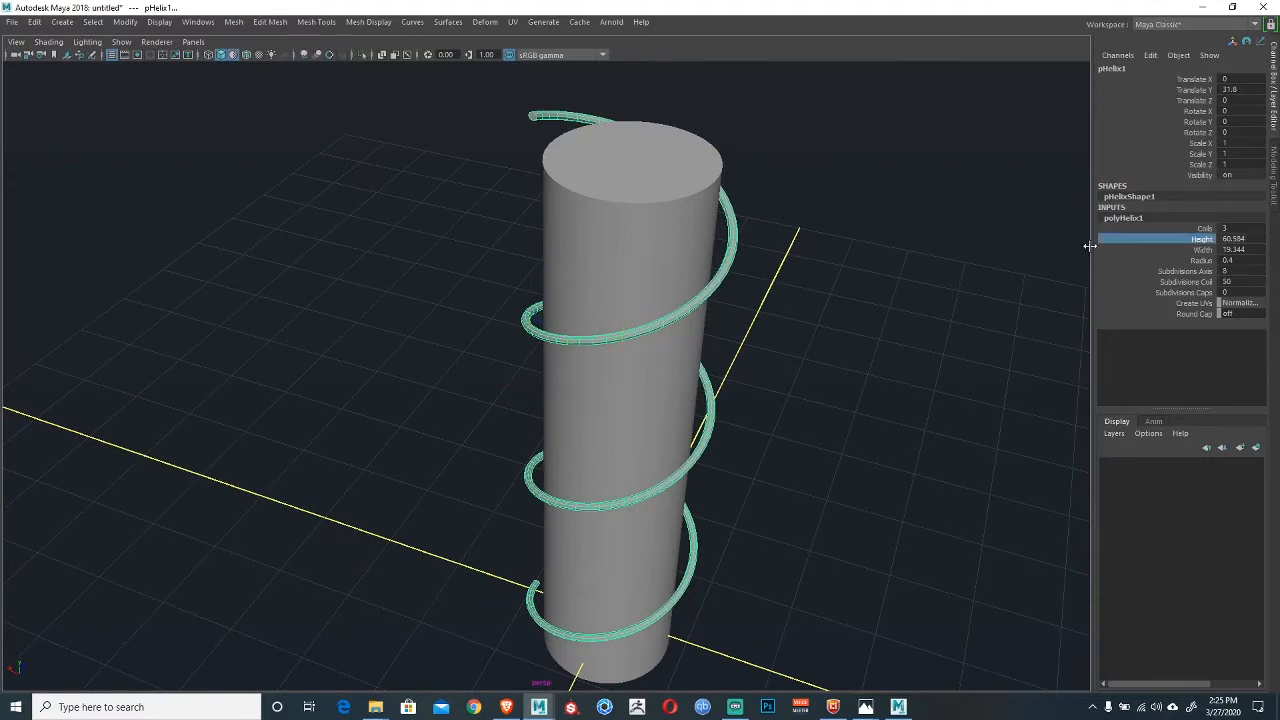
middle_click_drag(868, 280, 816, 289)
Set the helix's Subdivisions Axis to 9.
left_click(1190, 271)
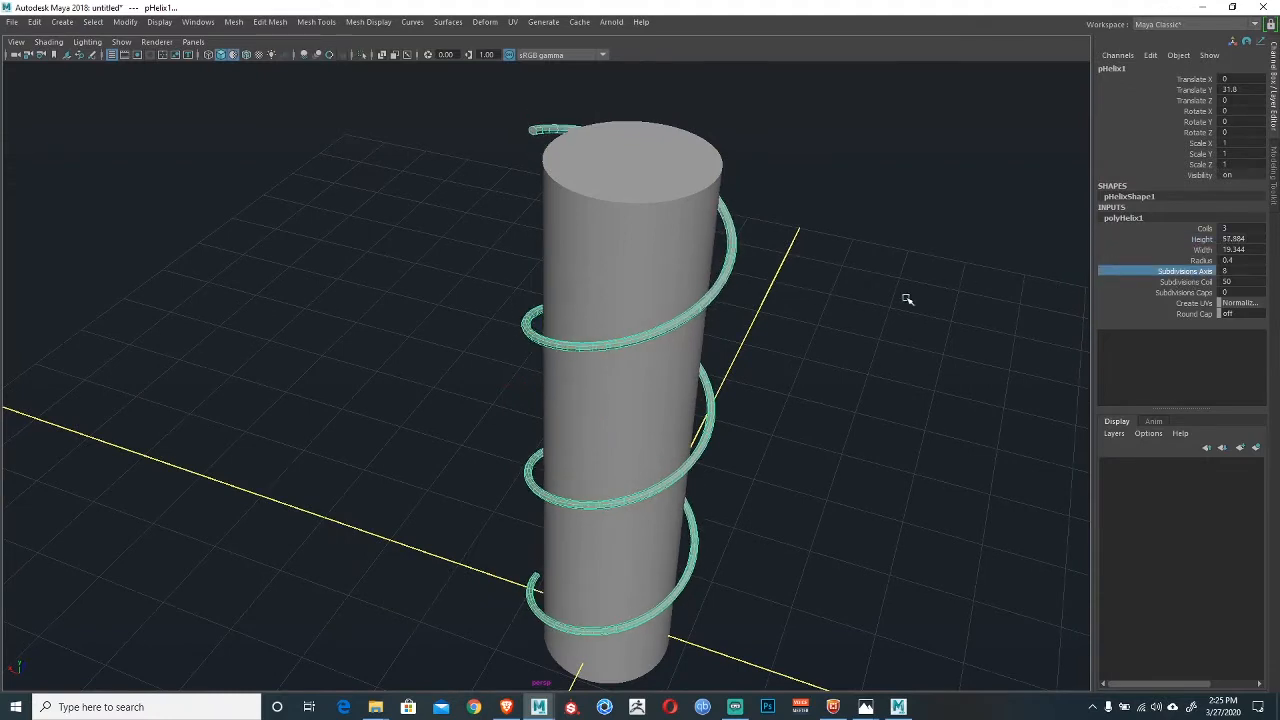
middle_click_drag(903, 297, 877, 318)
left_click_drag(857, 355, 927, 317, "alt")
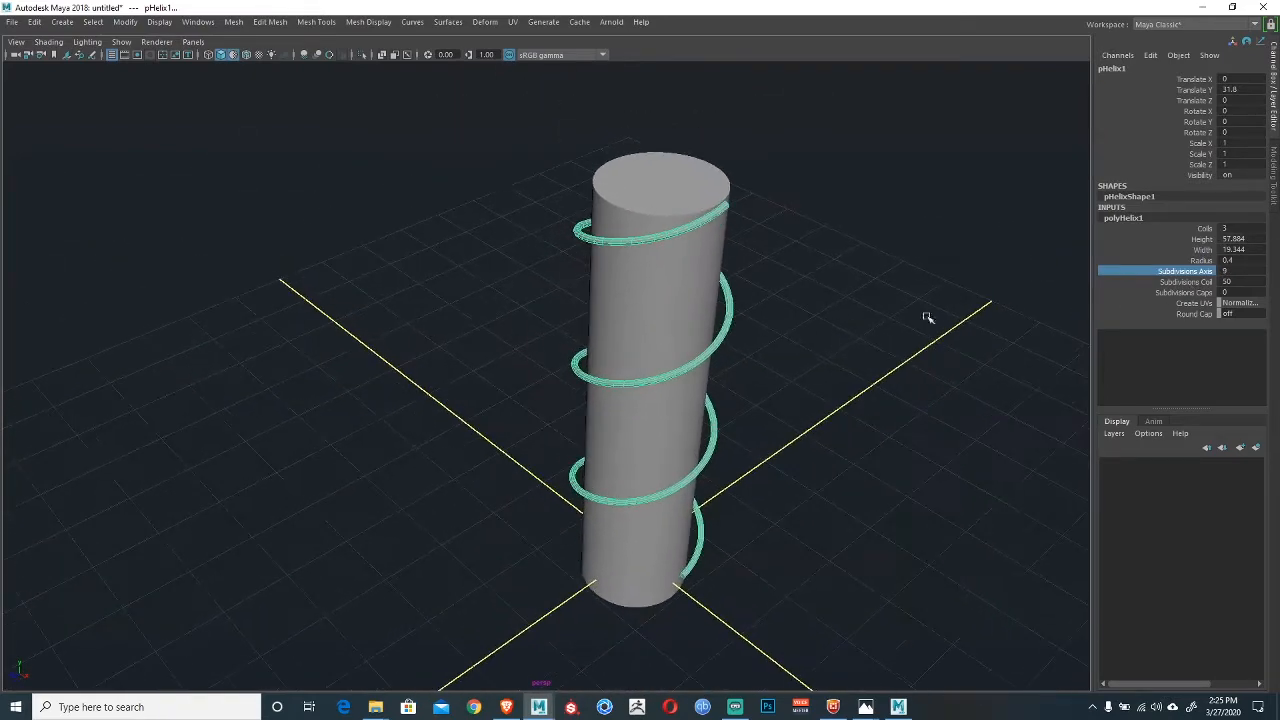
Increase the helix's radius to 2.45 so the coil becomes a thick tube around the cylinder.
left_click(1200, 260)
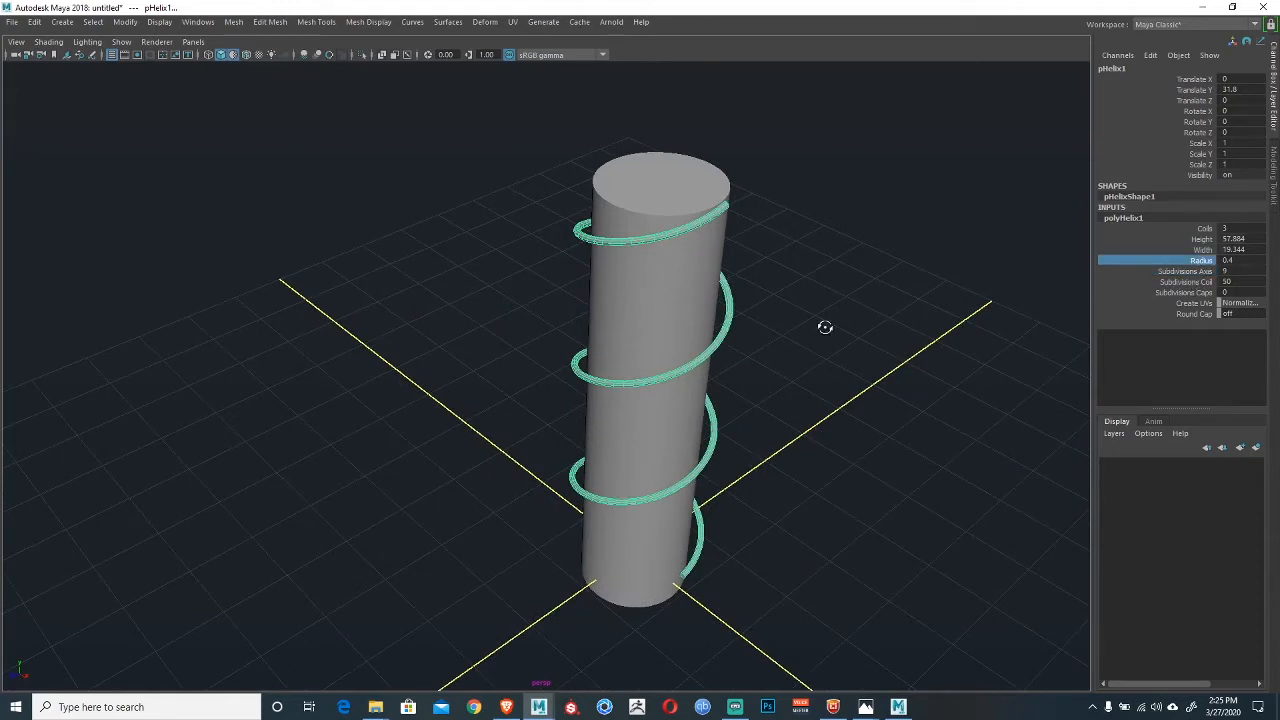
middle_click_drag(823, 326, 834, 325)
scroll(734, 451, "up", 5)
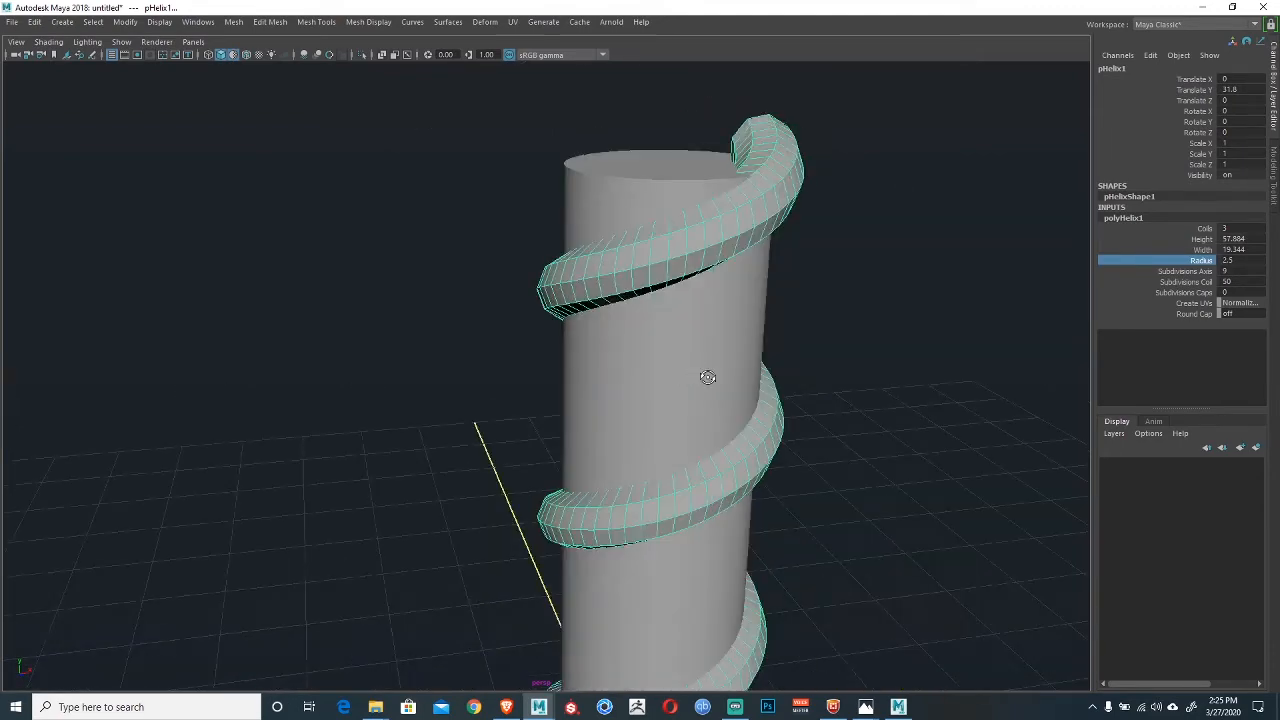
left_click_drag(707, 377, 734, 339, "alt")
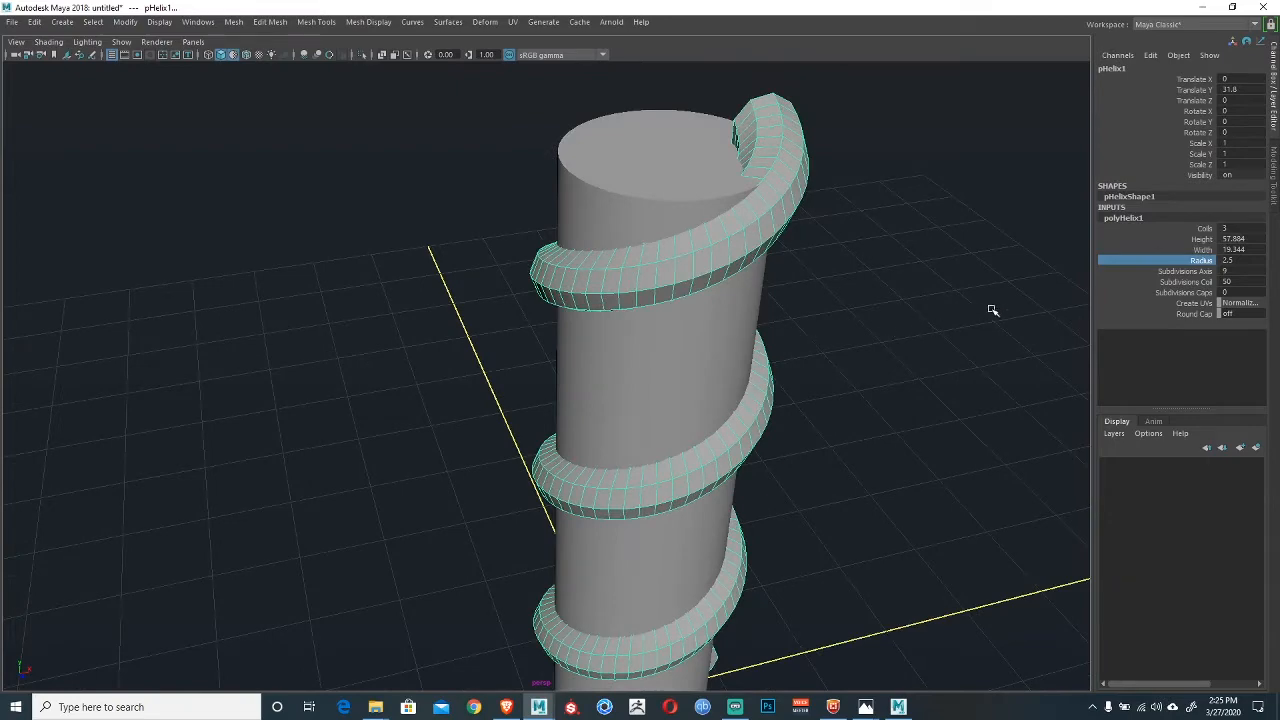
middle_click_drag(991, 310, 892, 288)
key("alt+space")
left_click(474, 283)
left_click_drag(705, 366, 610, 263, "alt")
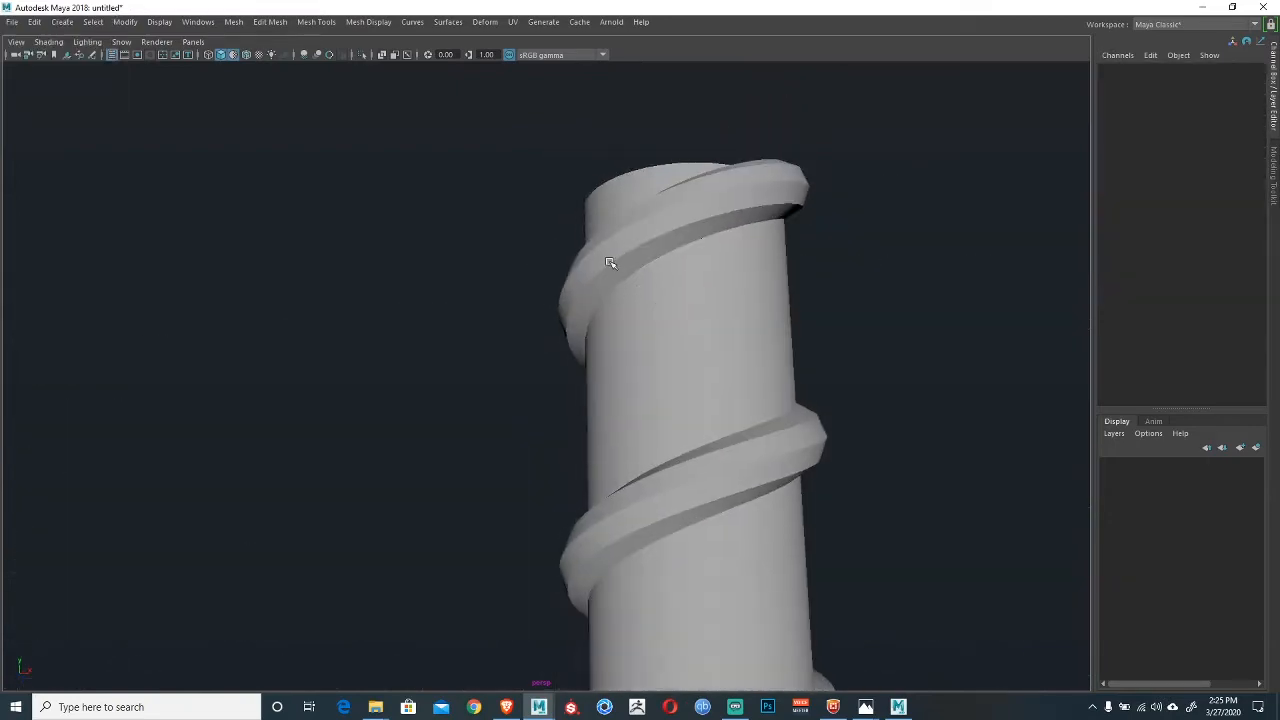
Reselect the helix and set its Subdivisions Coil to 40.
left_click(610, 263)
left_click_drag(680, 335, 983, 283, "alt")
left_click(1117, 217)
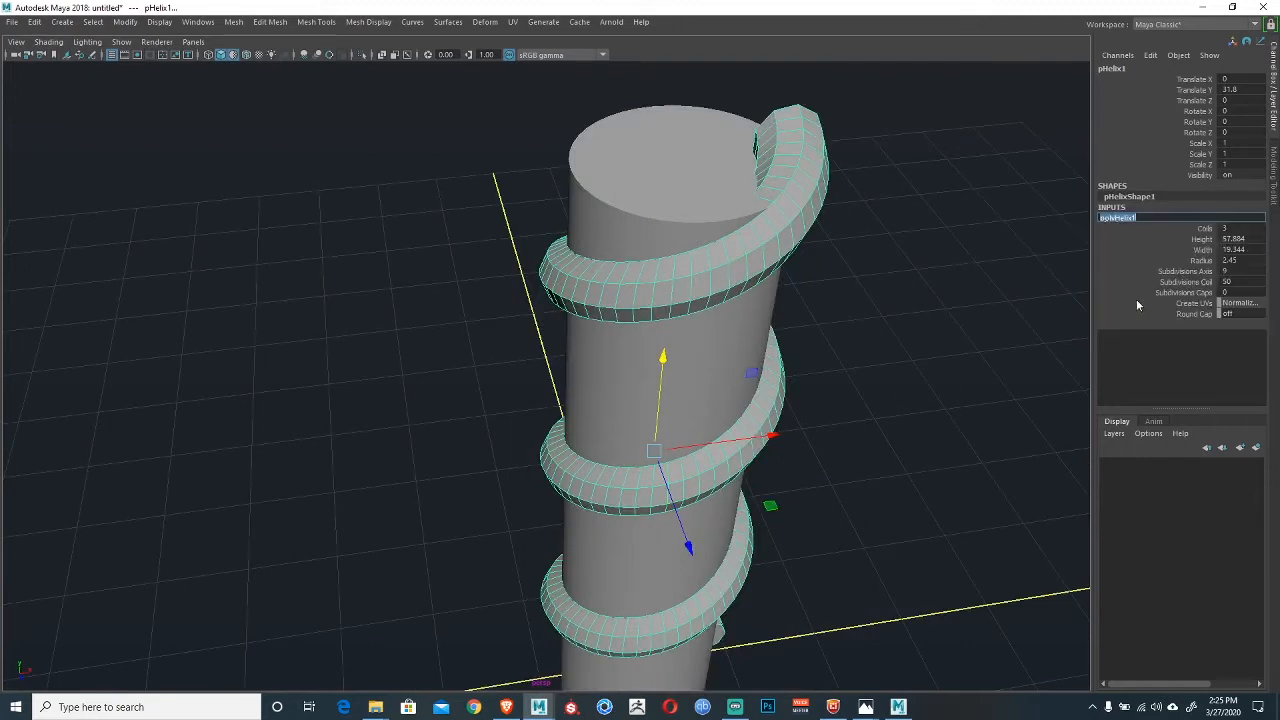
left_click(1183, 283)
middle_click_drag(1014, 289, 846, 265)
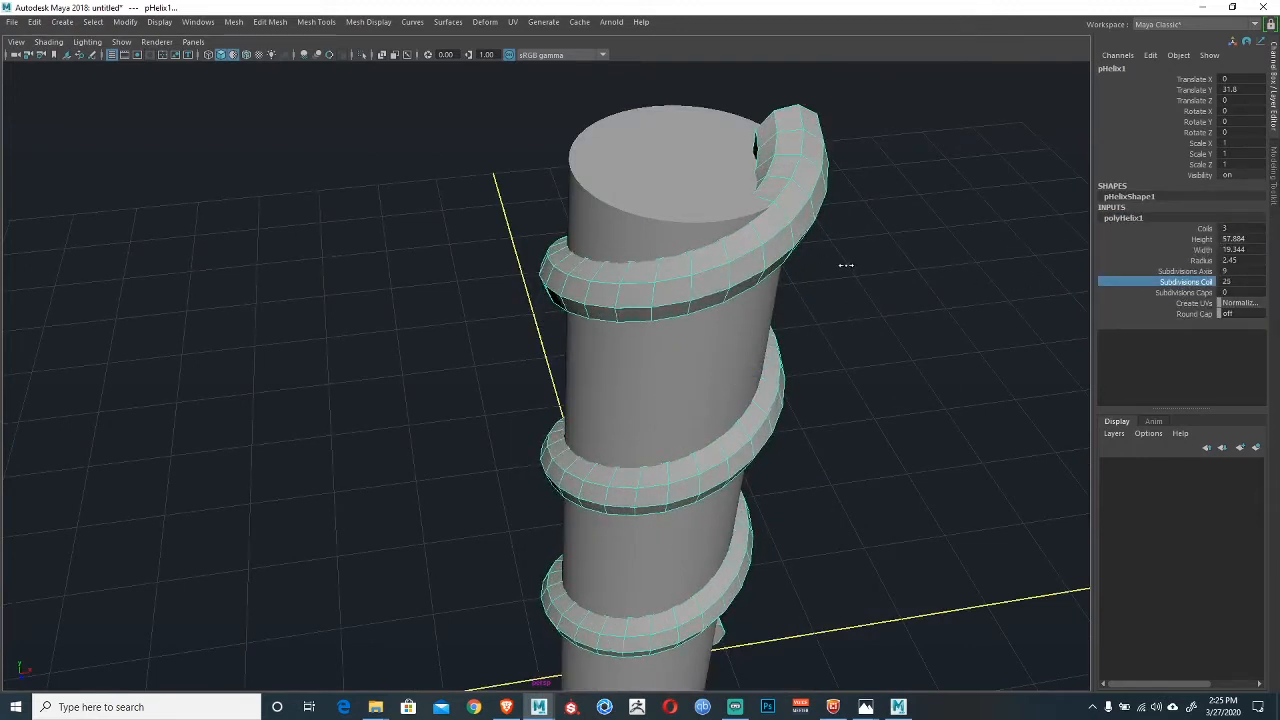
double_click(1231, 285)
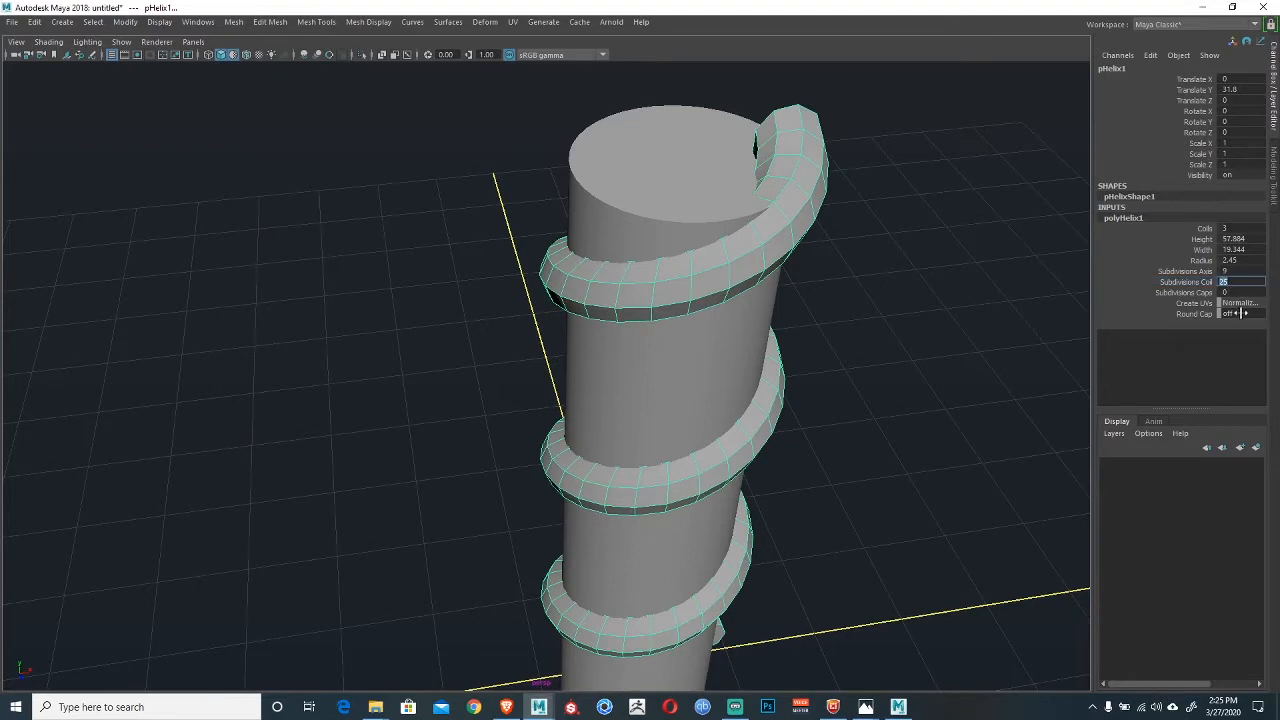
type("40")
key("Return")
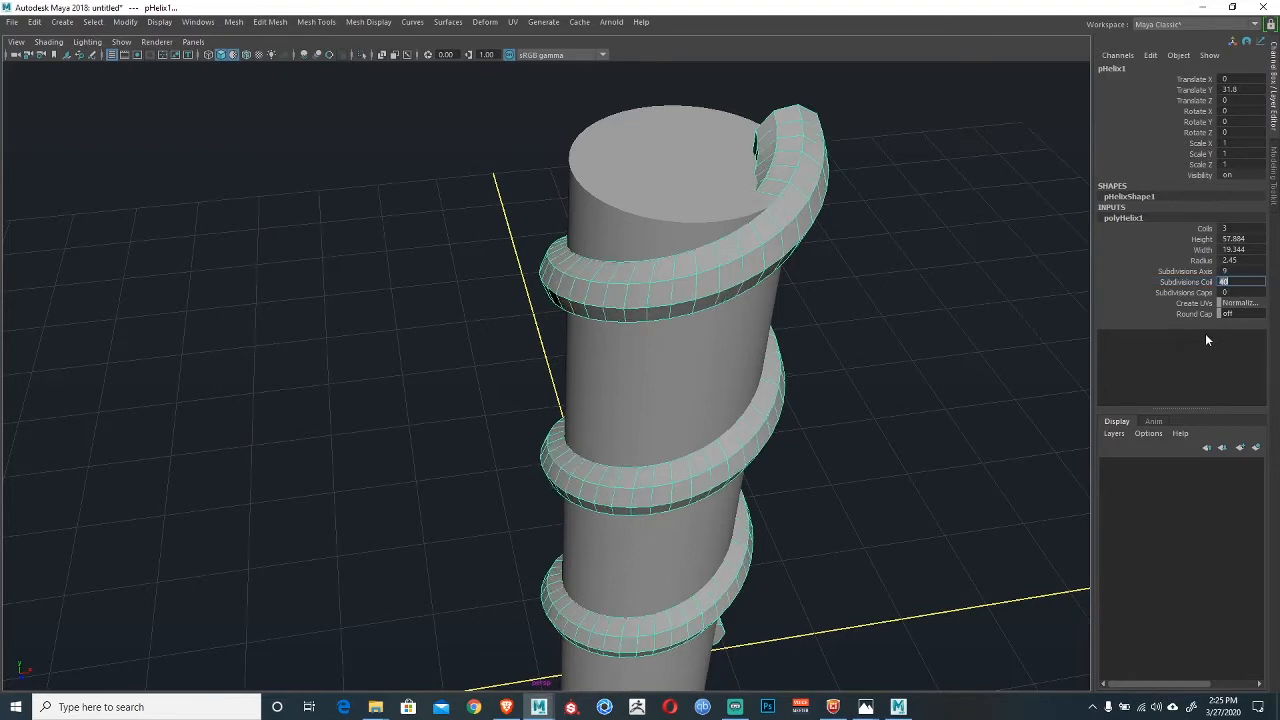
Turn on wireframe-on-shaded display to show the edges of both the cylinder and the helix.
left_click(246, 54)
mouse_move(566, 257)
left_mouse_down("alt")
mouse_move(708, 358)
mouse_move(615, 266)
left_mouse_up("alt")
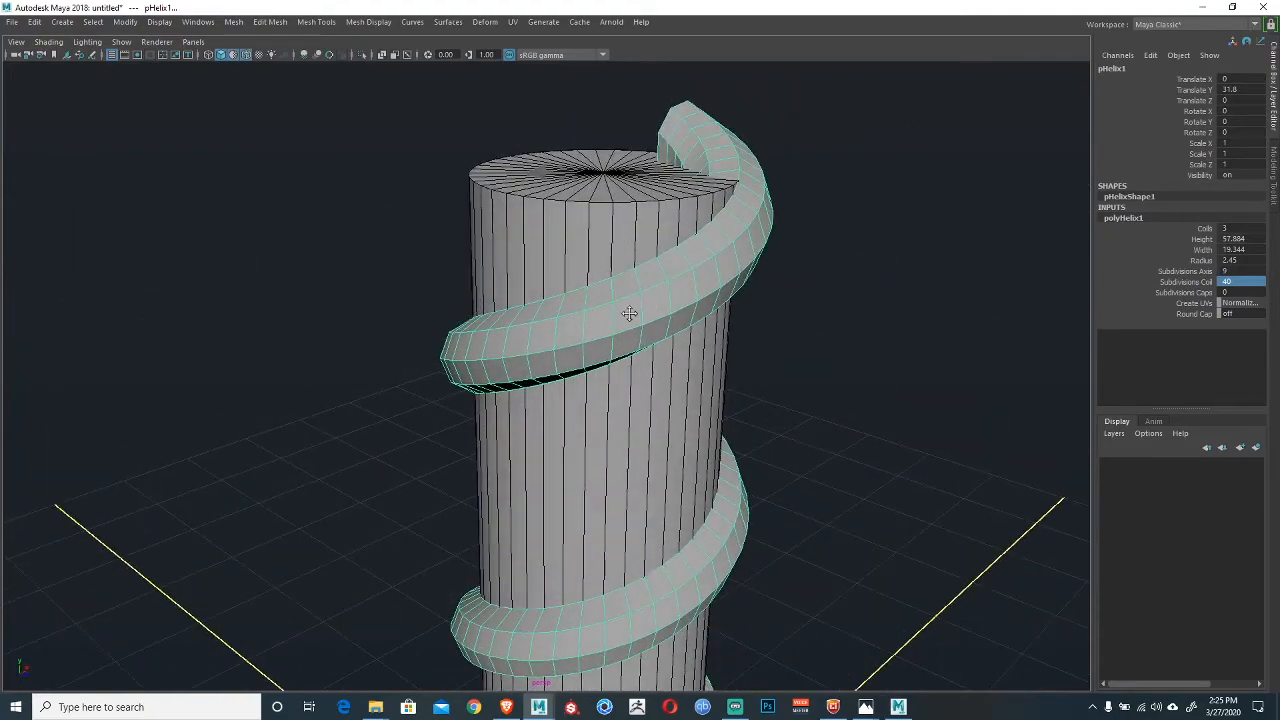
left_click_drag(629, 314, 689, 313, "alt")
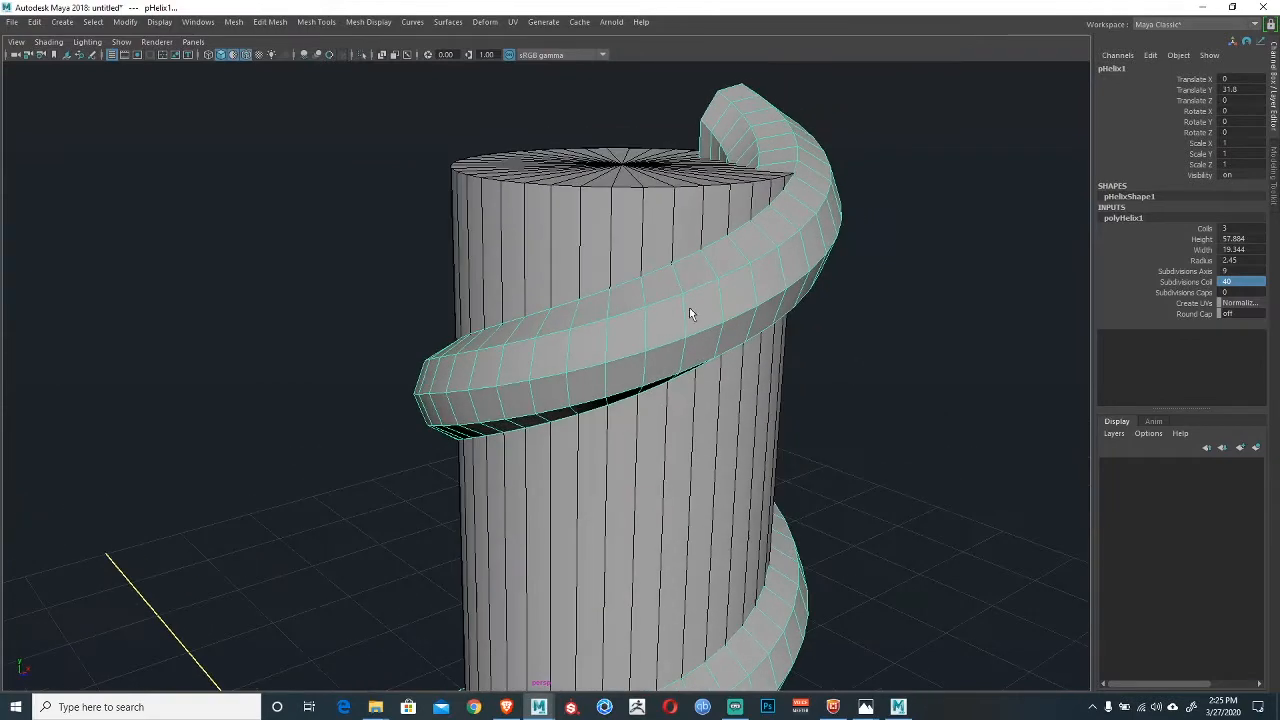
Try Subdivisions Coil values of 20 and 60 on the helix and restore the value to 40.
double_click(1230, 281)
type("20")
key("Return")
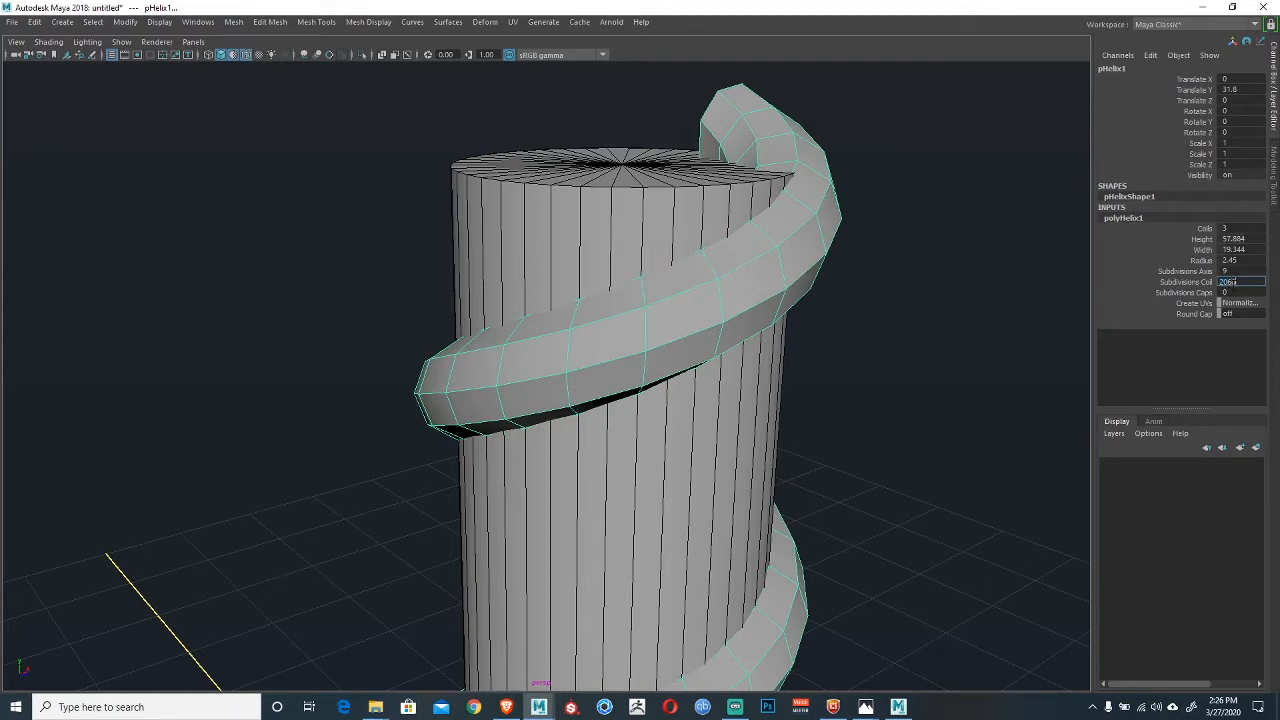
type("60")
key("Return")
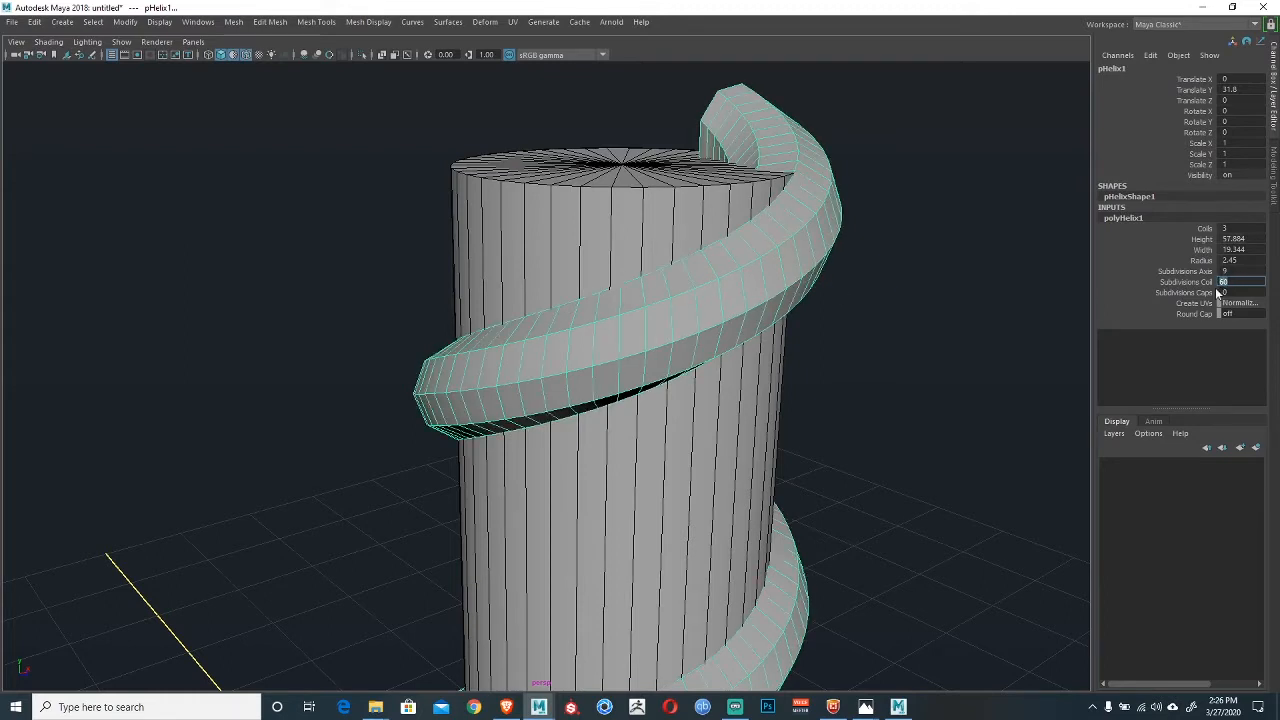
type("40")
key("Return")
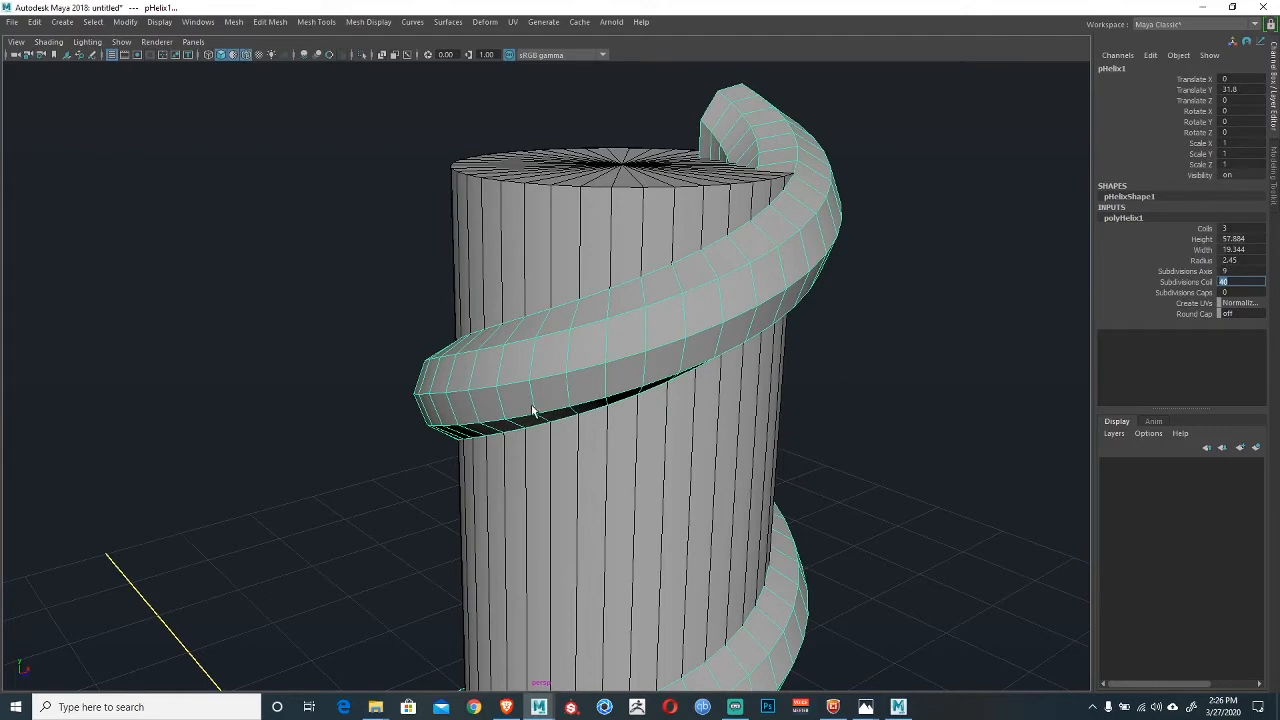
Examine the helix's edge spacing against the cylinder along its whole height.
middle_click_drag(533, 411, 562, 246, "alt")
left_click_drag(601, 394, 564, 237, "alt")
middle_click_drag(675, 330, 635, 198, "alt")
left_click_drag(646, 423, 609, 403, "alt")
middle_click_drag(609, 403, 624, 325, "alt")
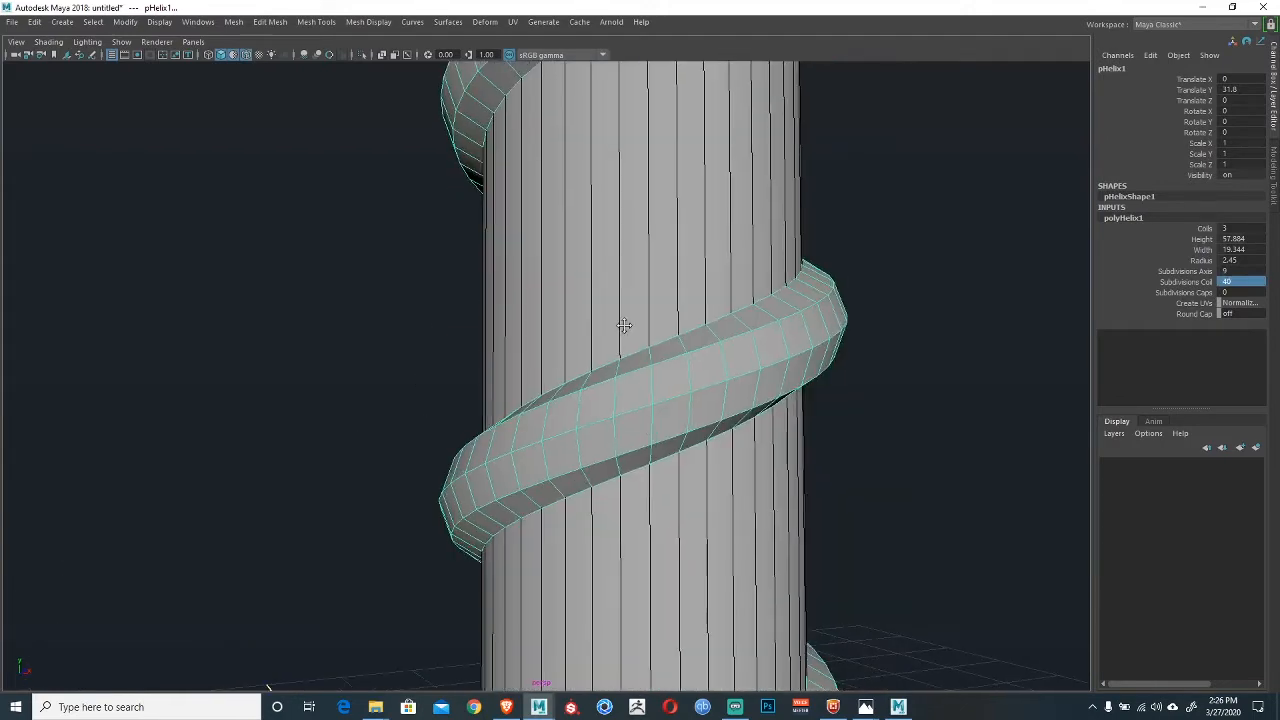
right_click_drag(624, 325, 534, 251, "alt")
left_click_drag(534, 251, 549, 363, "alt")
right_click_drag(549, 363, 566, 351, "alt")
left_click_drag(566, 351, 689, 355, "alt")
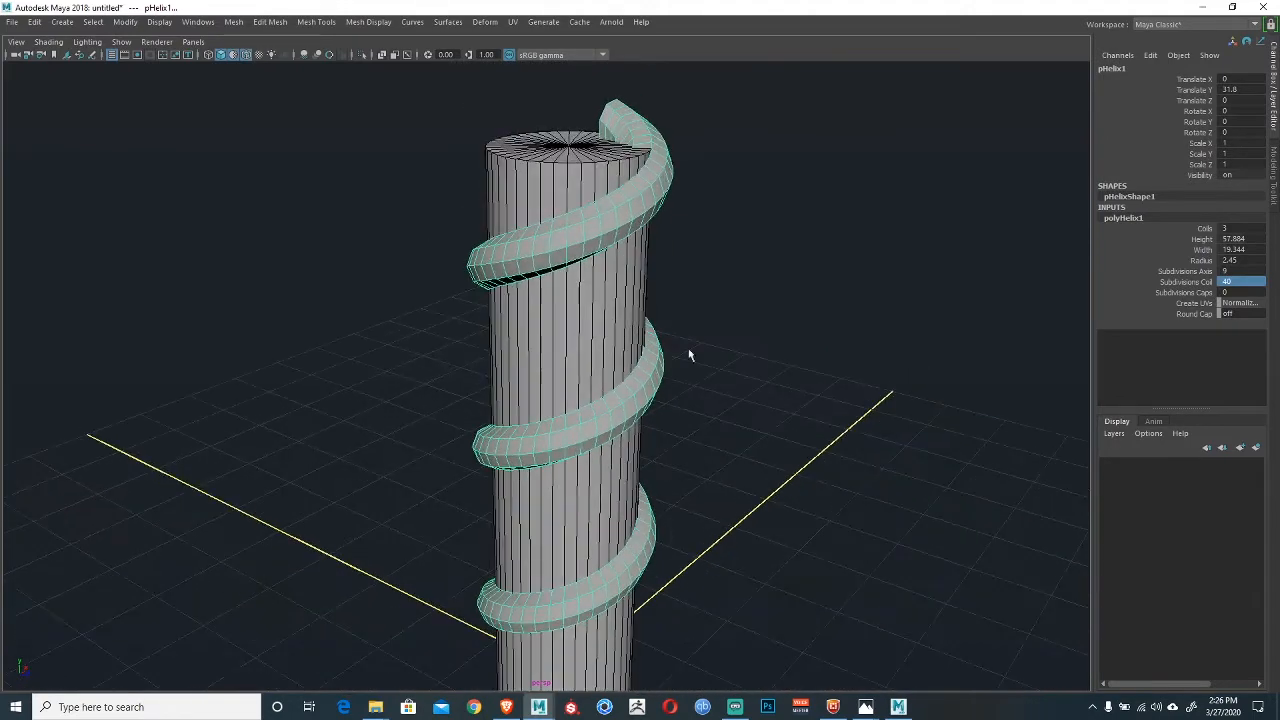
Adjust the helix's width to about 19.4 to fit it closely against the cylinder.
left_click(1208, 250)
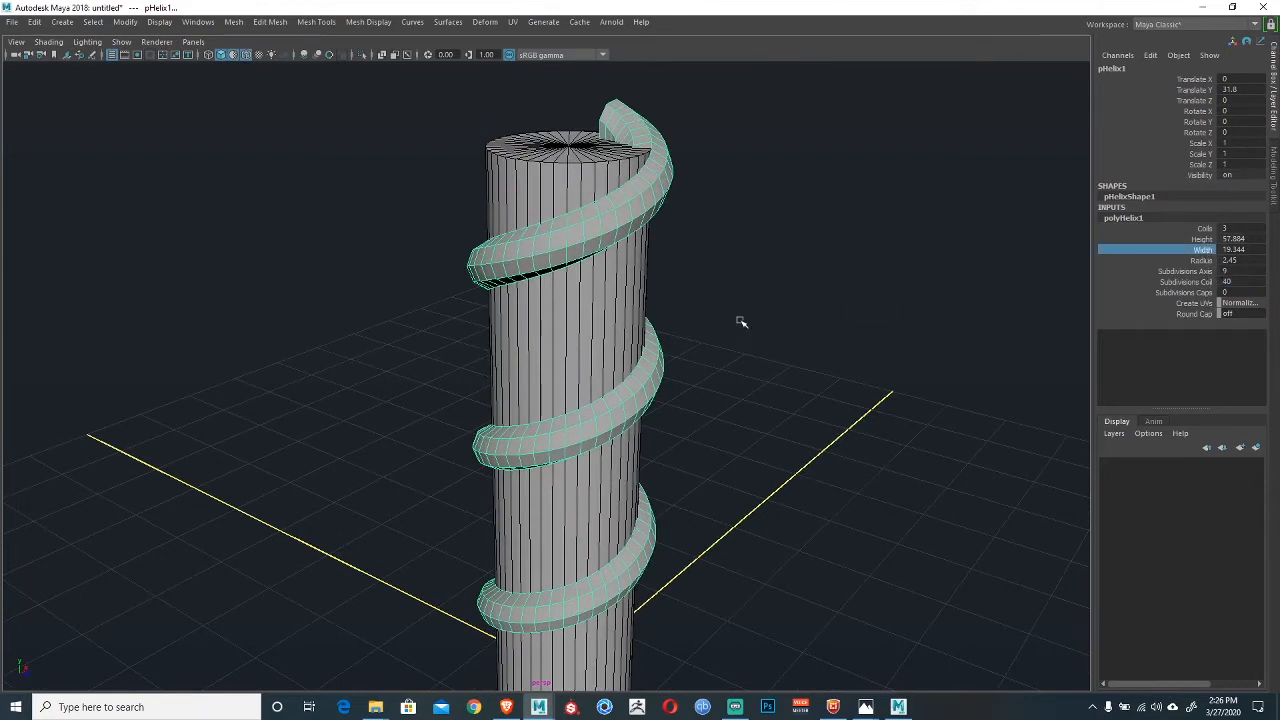
left_click_drag(741, 322, 737, 311, "alt")
middle_click_drag(737, 311, 763, 286)
scroll(591, 263, "up", 5)
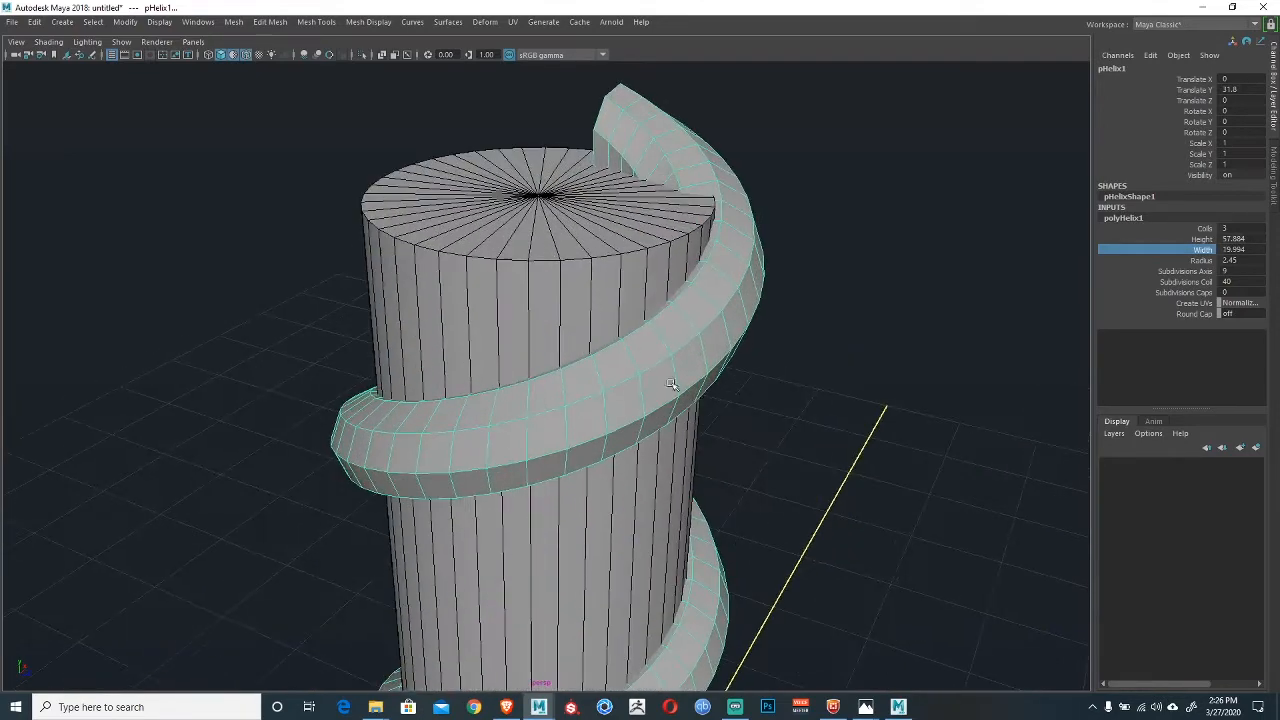
left_click_drag(671, 385, 705, 255, "alt")
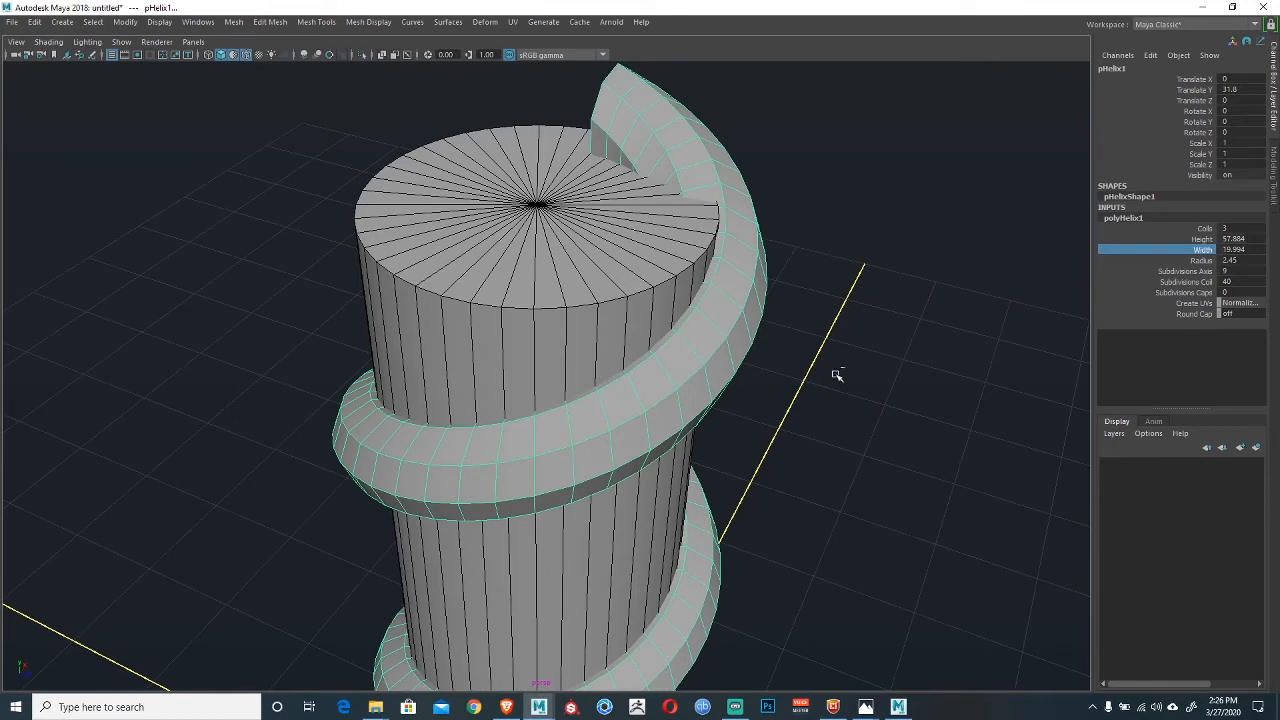
middle_click_drag(837, 375, 799, 374)
left_click_drag(759, 409, 793, 309, "alt")
mouse_move(848, 335)
middle_mouse_down()
mouse_move(860, 336)
mouse_move(847, 339)
middle_mouse_up()
left_click_drag(650, 274, 707, 345, "alt")
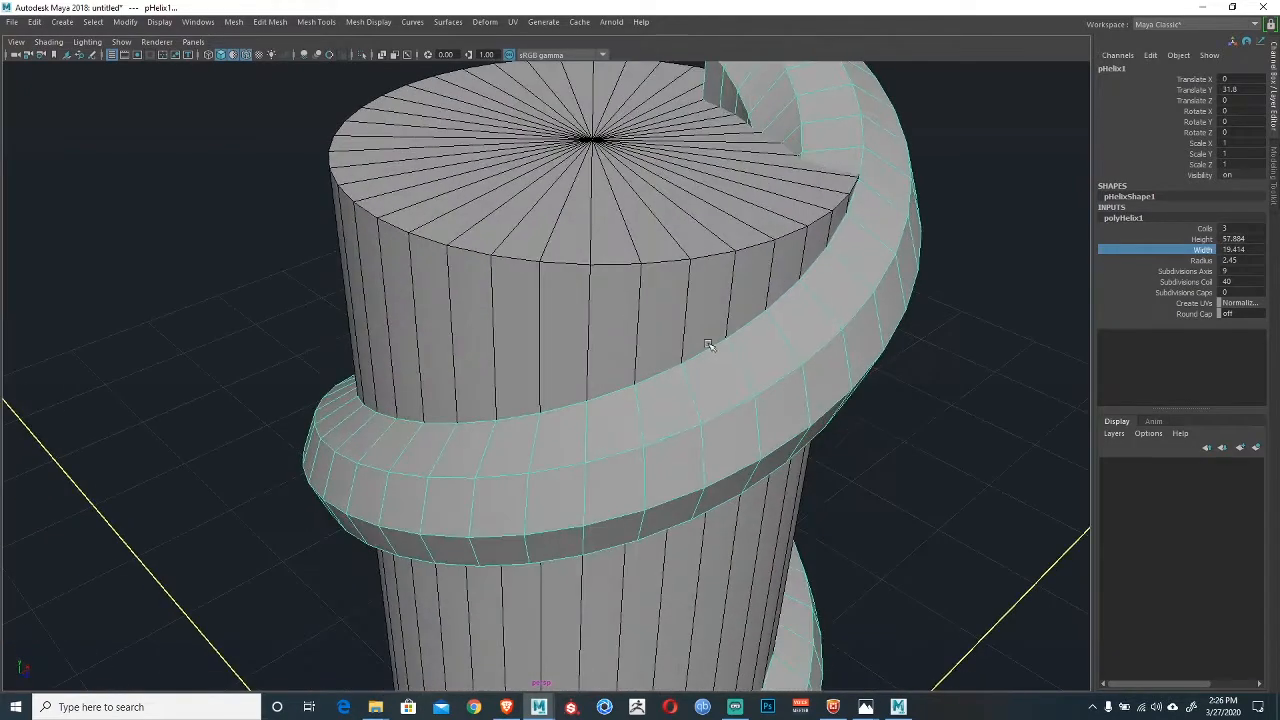
Raise the helix's Subdivisions Axis to 36 for a smoother, rounder tube.
left_click(1168, 272)
mouse_move(909, 306)
middle_mouse_down()
mouse_move(851, 314)
mouse_move(899, 319)
middle_mouse_up()
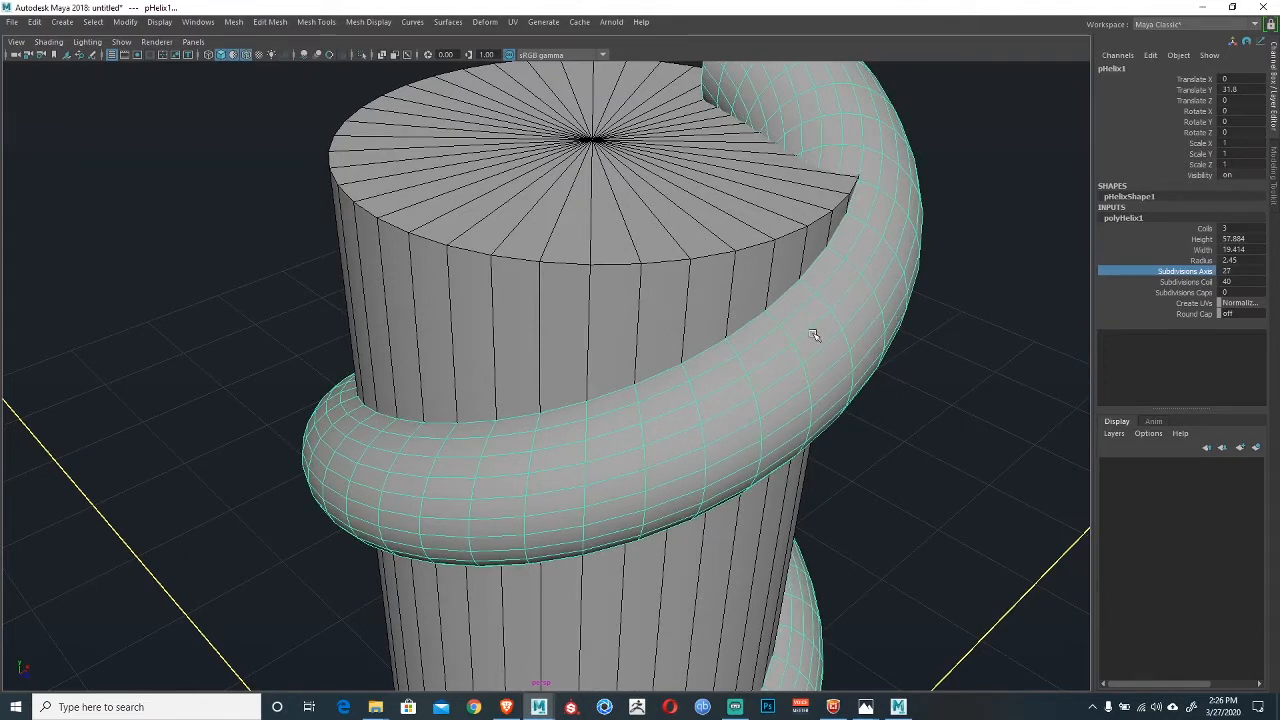
left_click_drag(813, 334, 765, 316, "alt")
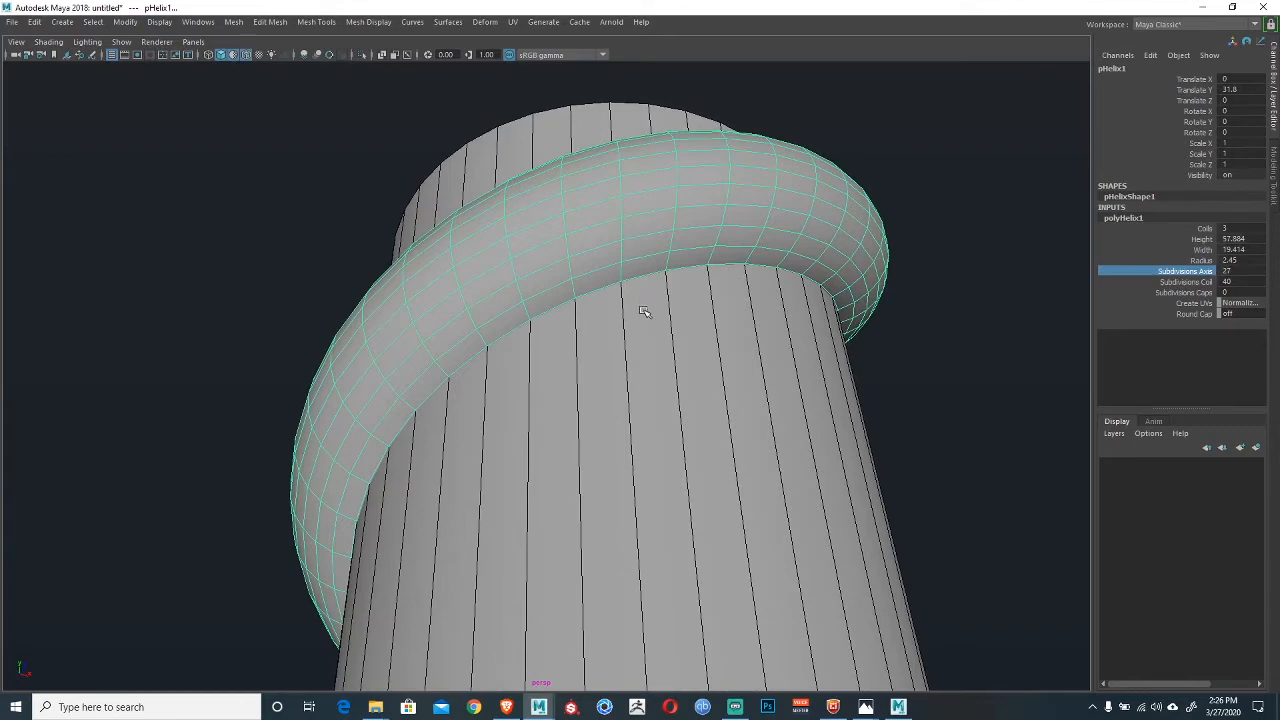
left_click_drag(640, 309, 655, 301, "alt")
middle_click_drag(857, 282, 790, 294)
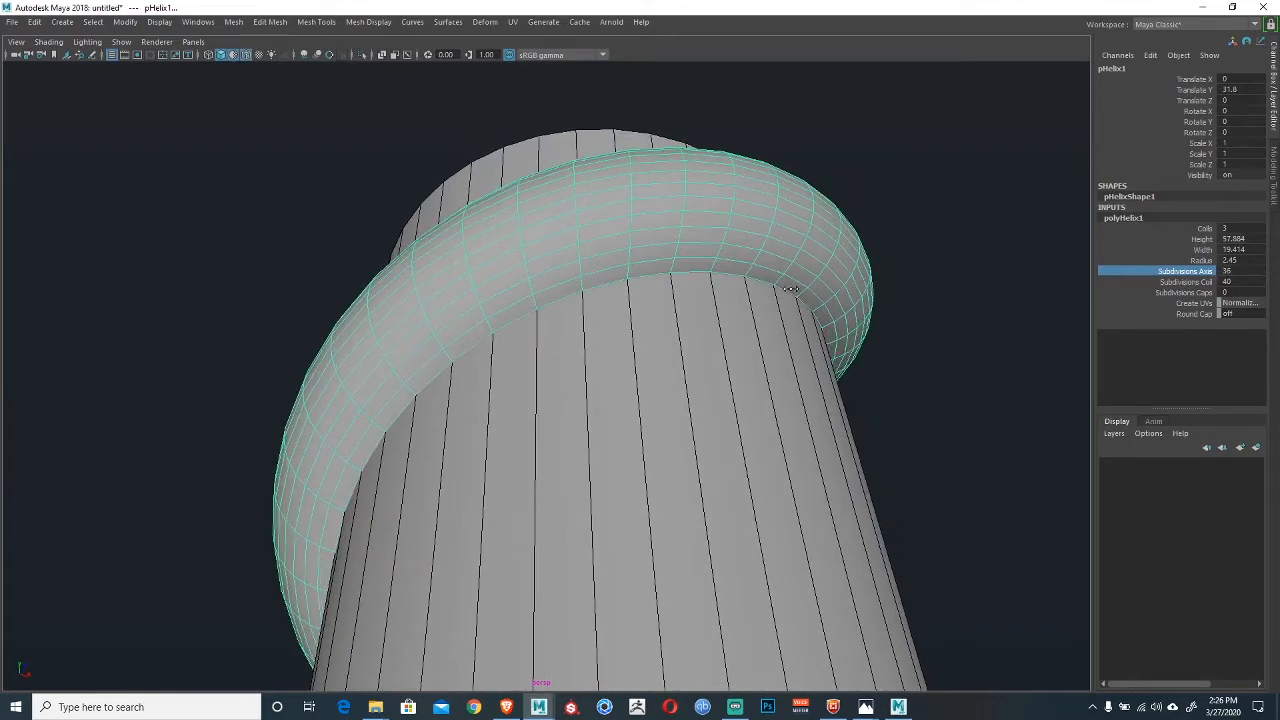
left_click_drag(671, 309, 712, 244, "alt")
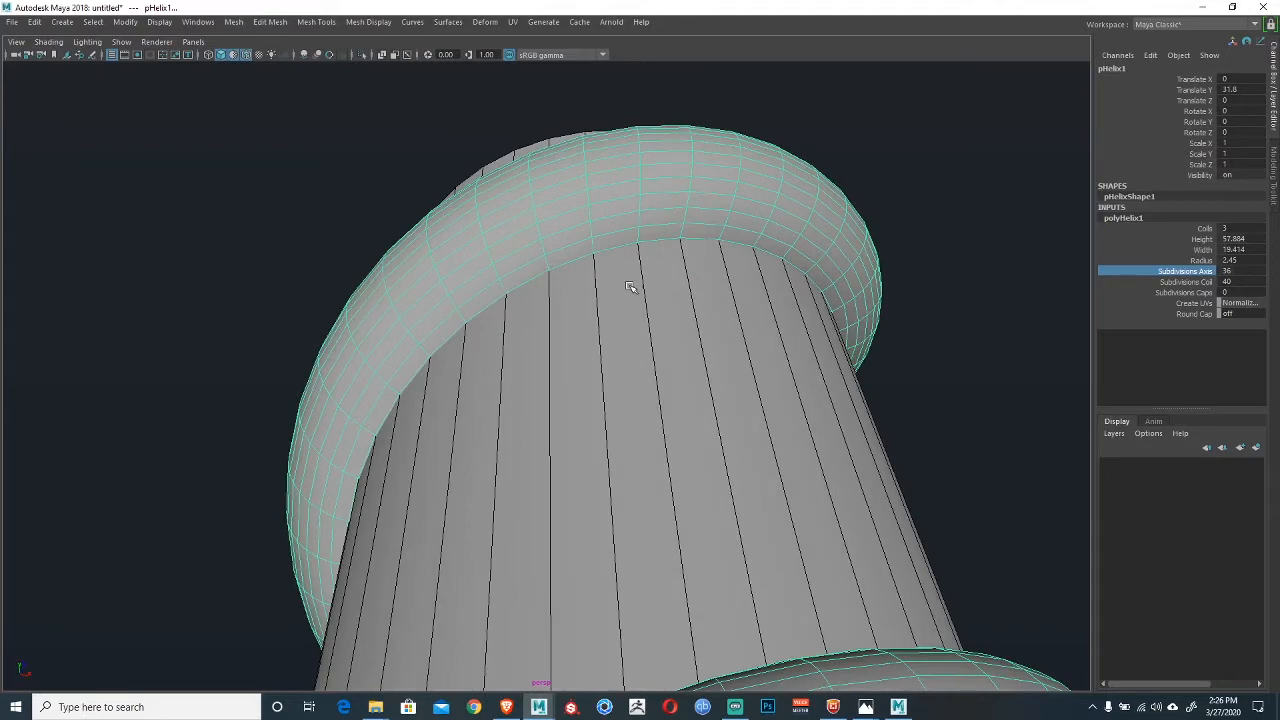
left_click_drag(630, 287, 829, 224, "alt")
left_click_drag(560, 400, 745, 289, "alt")
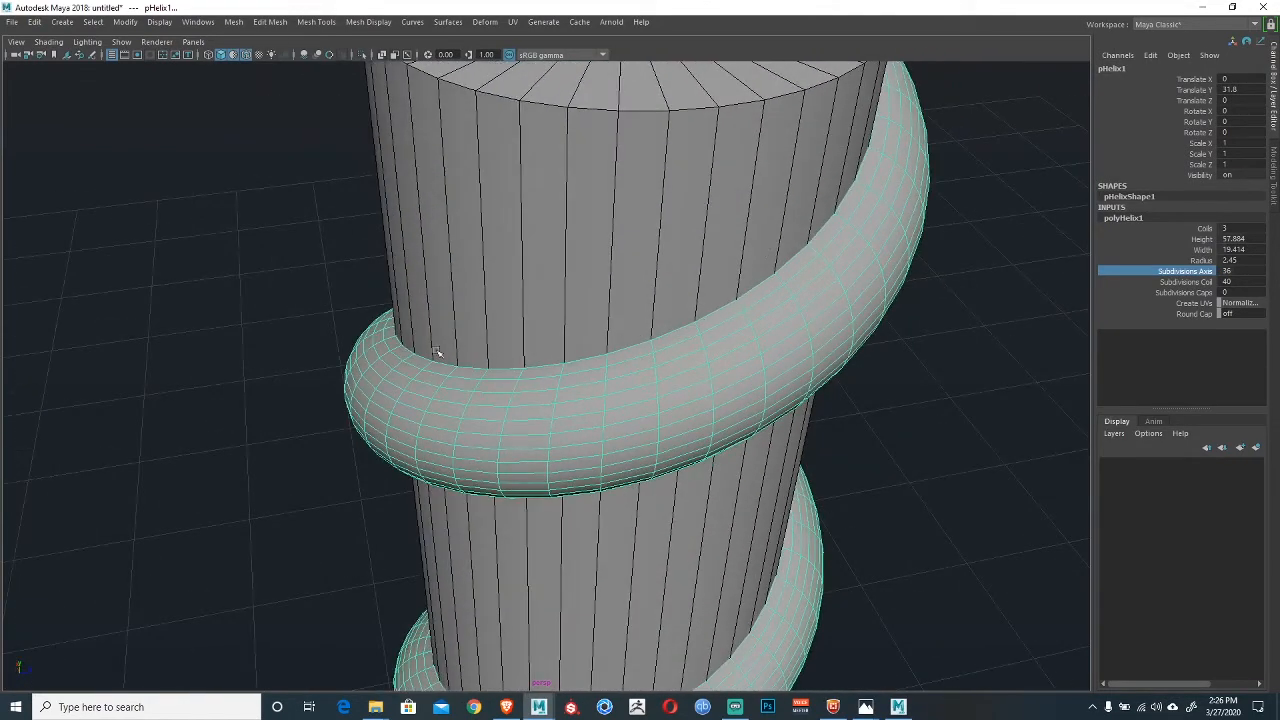
left_click_drag(413, 272, 635, 342, "alt")
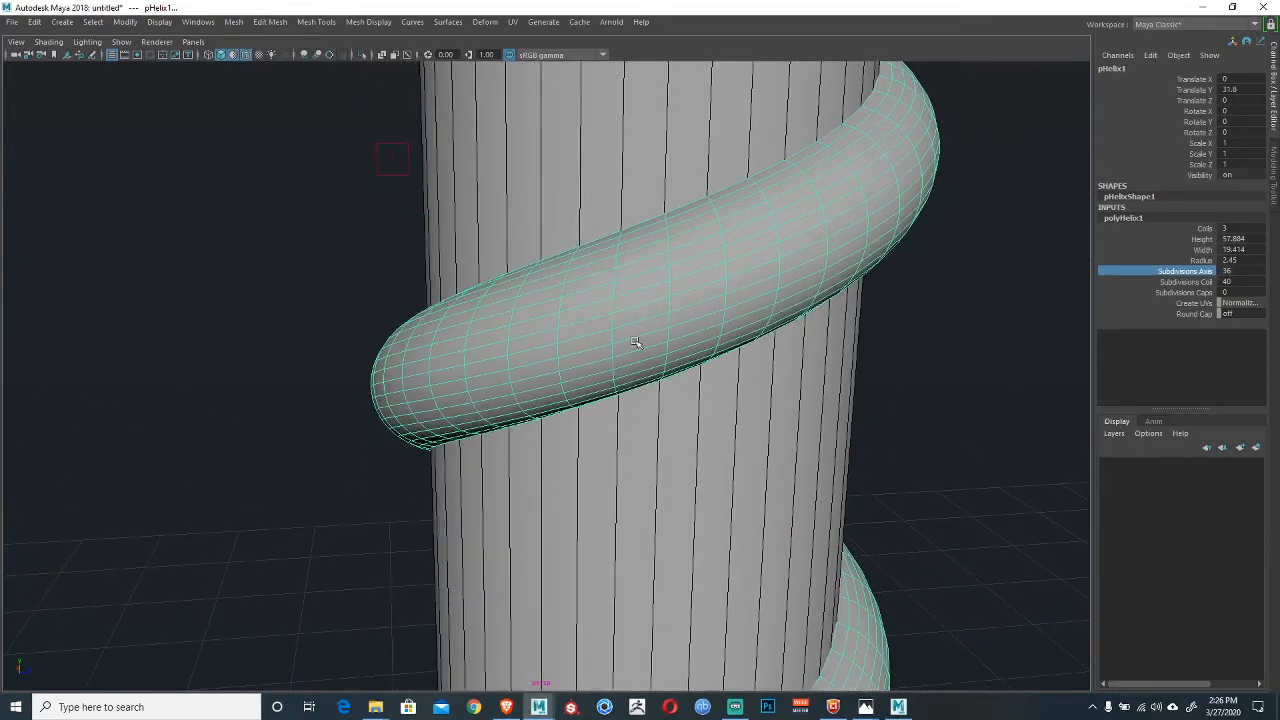
Set the helix's number of coils to 10.
left_click(1205, 231)
mouse_move(560, 350)
left_mouse_down("alt")
mouse_move(525, 325)
mouse_move(543, 347)
left_mouse_up("alt")
scroll(522, 326, "down", 6)
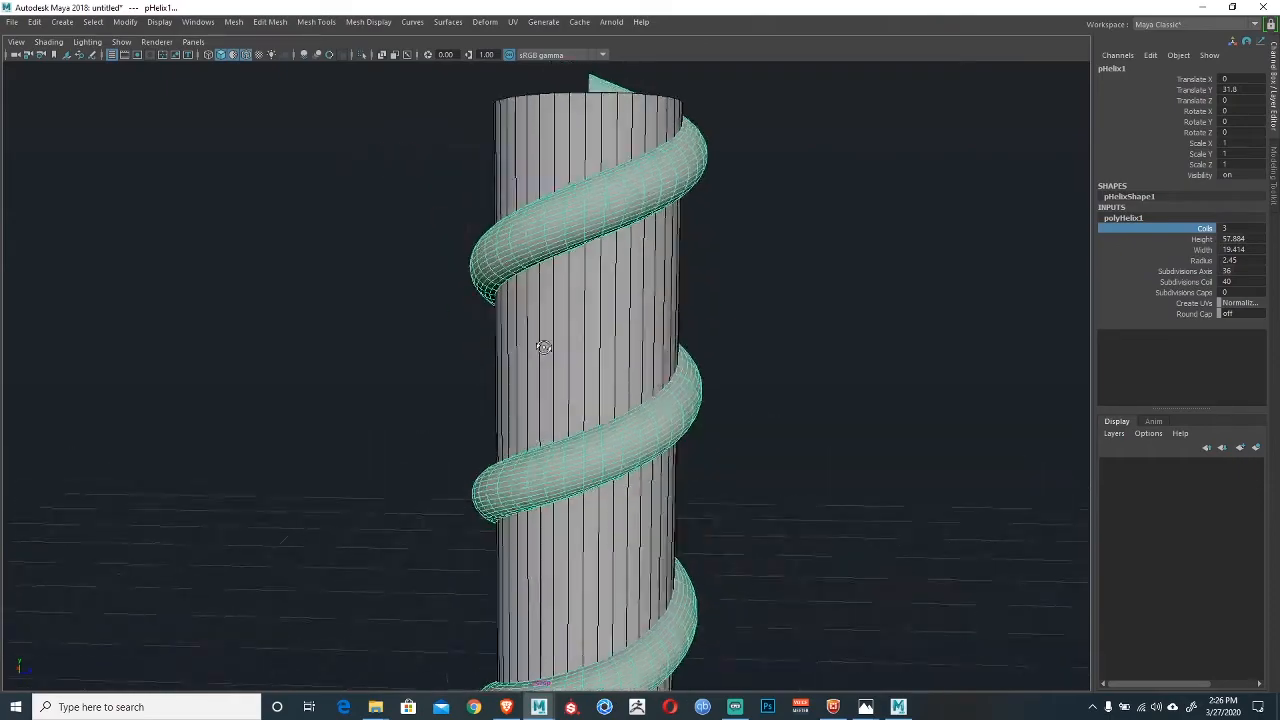
middle_click_drag(543, 347, 583, 371)
left_click_drag(583, 371, 700, 330, "alt")
left_click(530, 326)
left_click(577, 294)
left_click(1127, 216)
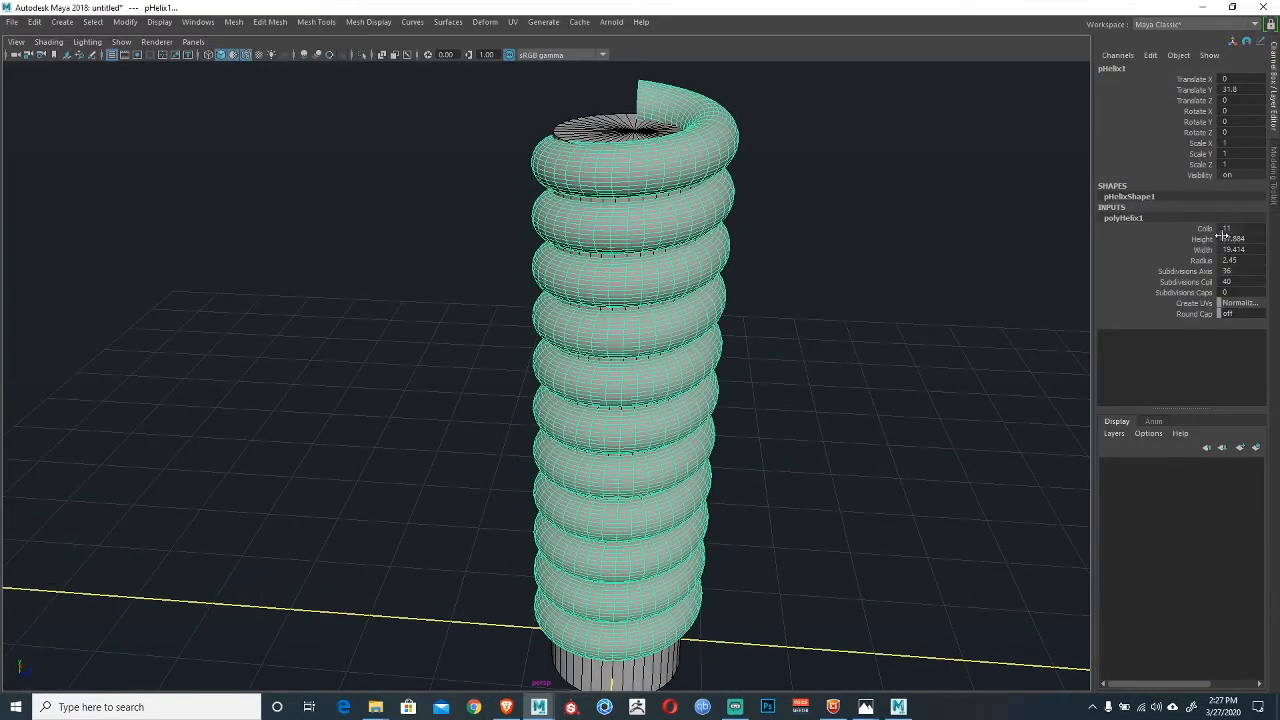
double_click(1222, 229)
type("10")
key("Return")
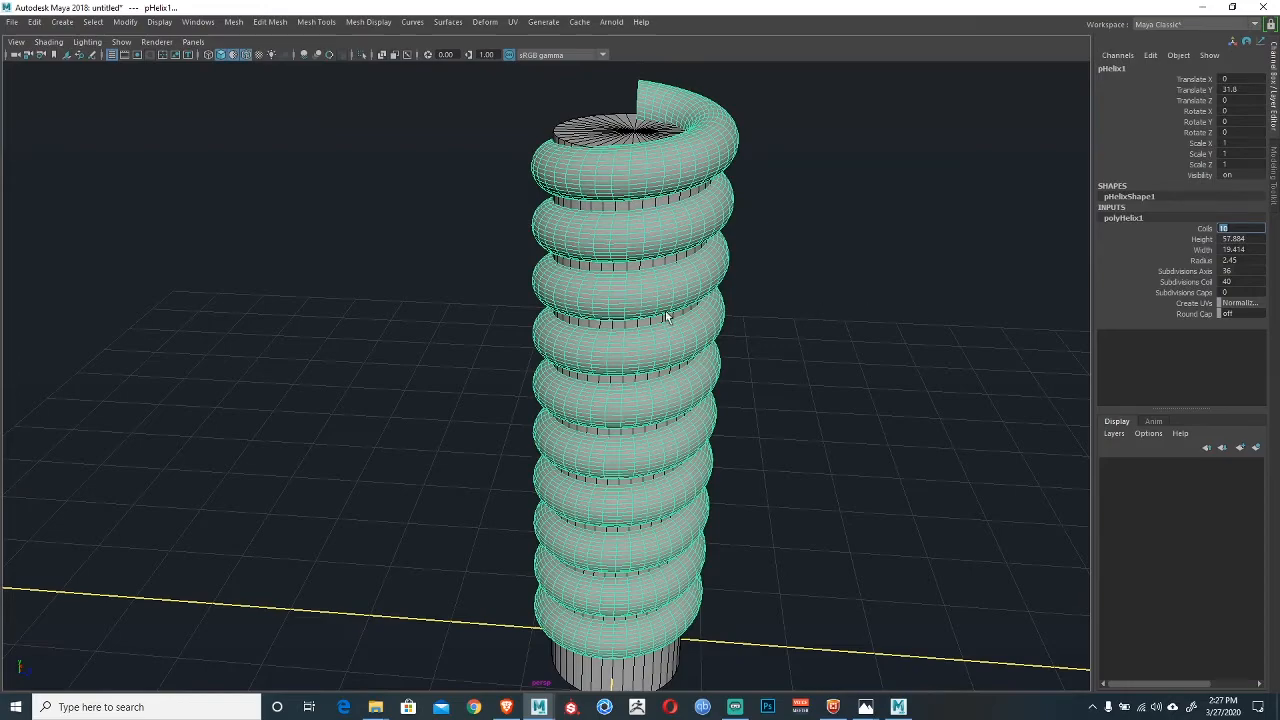
Lower the helix along the cylinder to about 28.3 in Y.
left_click_drag(668, 318, 592, 325, "alt")
key("w")
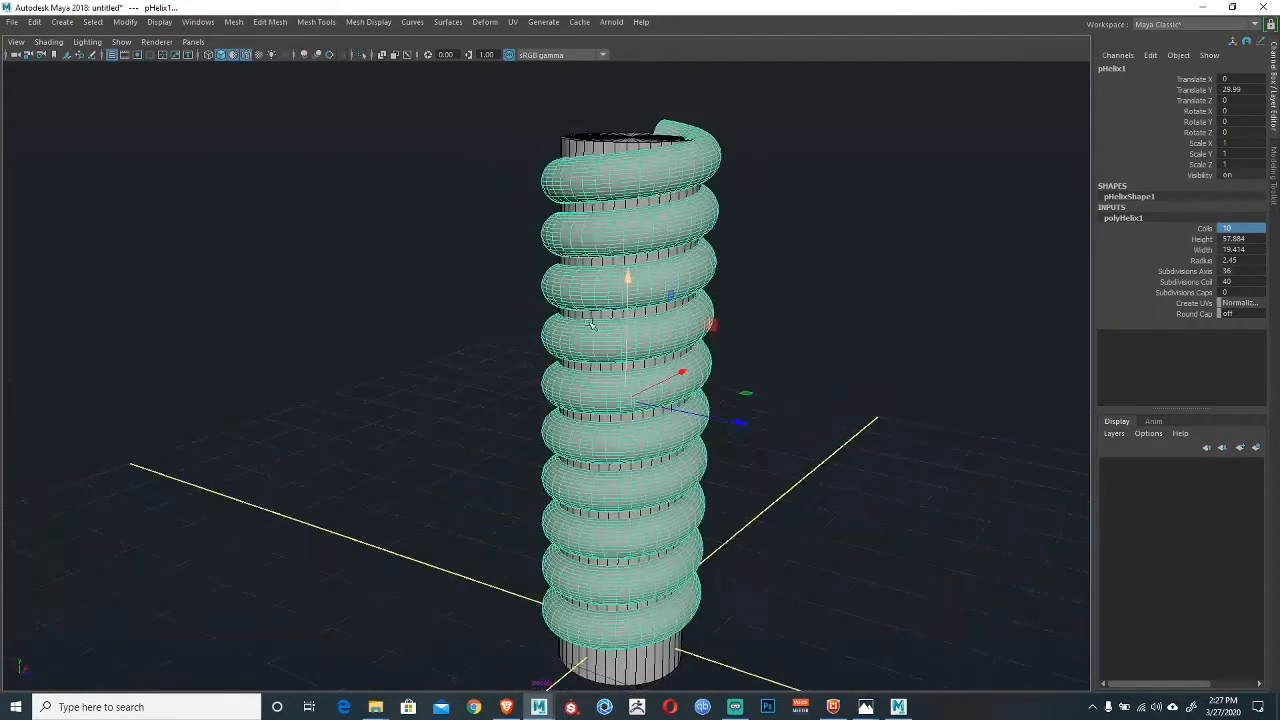
left_click_drag(624, 278, 498, 306)
left_click_drag(498, 306, 482, 328, "alt")
middle_click_drag(482, 328, 590, 238, "alt")
right_click_drag(590, 238, 626, 306, "alt")
left_click_drag(626, 306, 613, 356, "alt")
left_click_drag(812, 303, 668, 445, "alt")
middle_click_drag(700, 180, 708, 303, "alt")
right_click_drag(708, 303, 590, 180, "alt")
left_click_drag(590, 180, 612, 292, "alt")
Isolate the helix in the viewport so the cylinder is hidden.
left_click(470, 335)
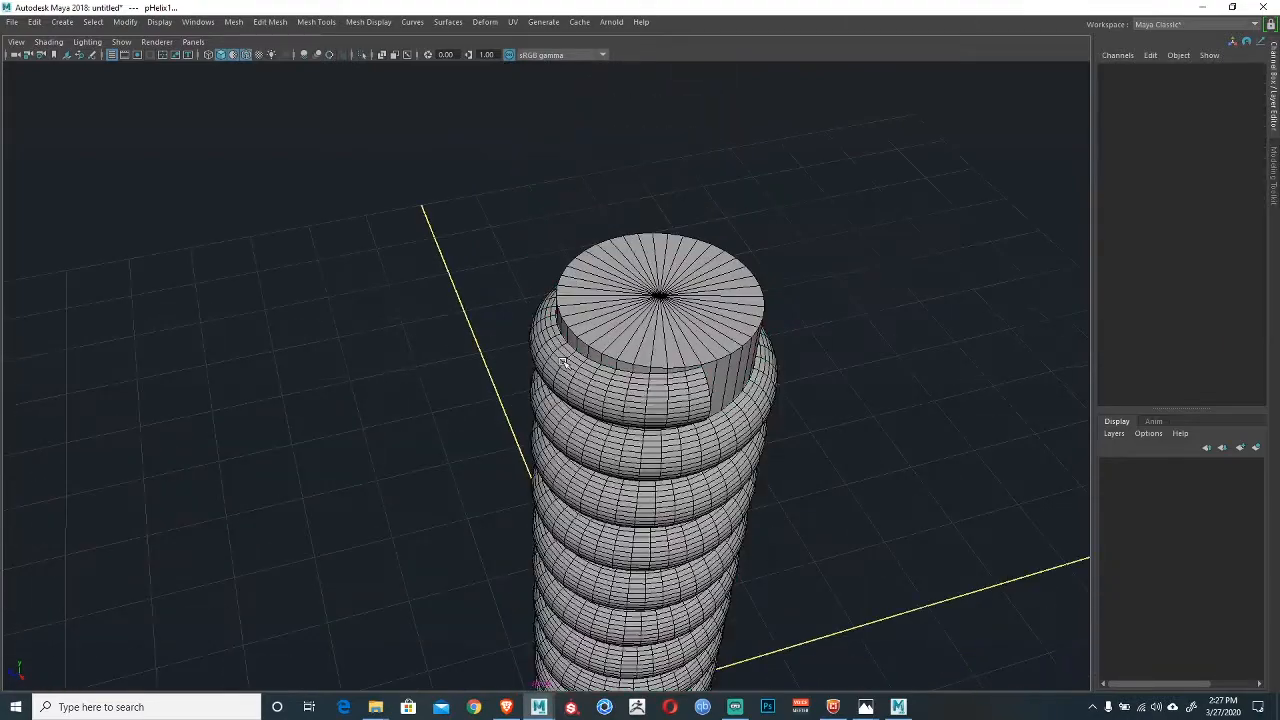
left_click_drag(560, 352, 725, 335, "alt")
middle_click_drag(595, 359, 540, 366, "alt")
left_click(640, 360)
right_click_drag(640, 360, 726, 351, "alt")
left_click_drag(726, 351, 540, 345, "alt")
middle_click_drag(350, 140, 472, 172, "alt")
left_click(362, 56)
left_click_drag(540, 285, 551, 320, "alt")
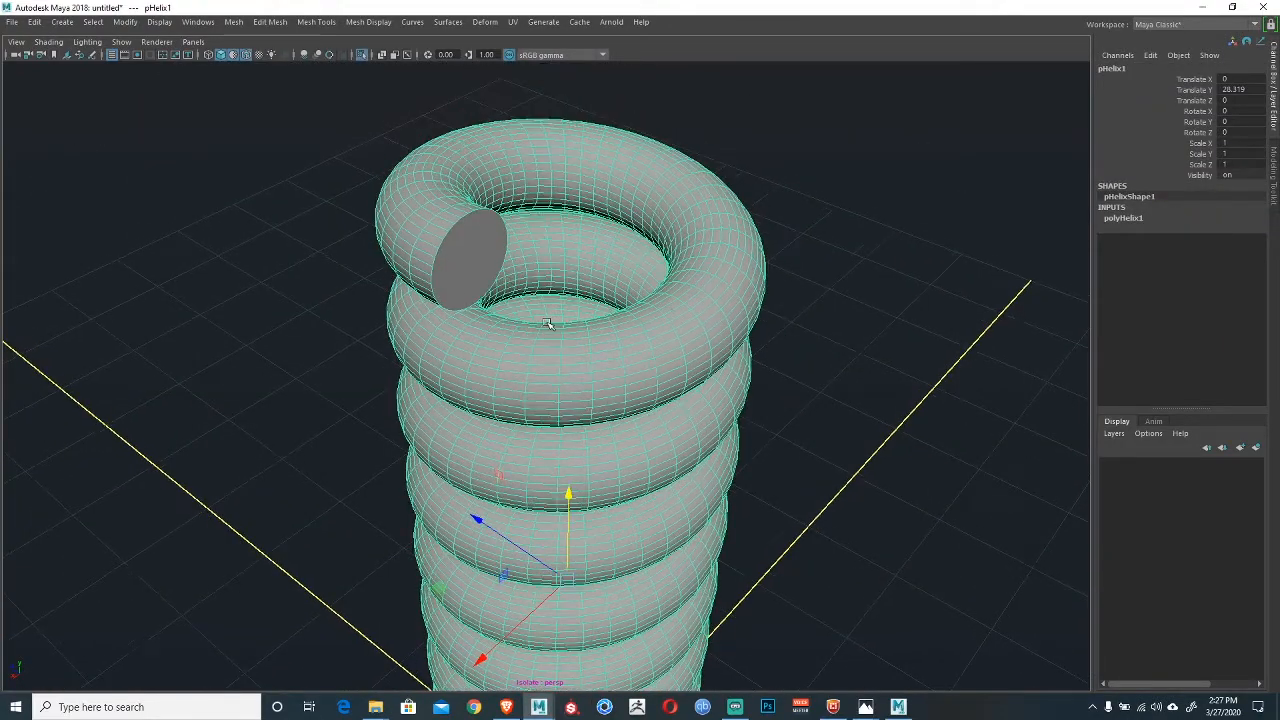
Delete the cap face at the helix's upper end.
right_click_drag(551, 320, 588, 322, "alt")
right_click_drag(456, 253, 449, 266)
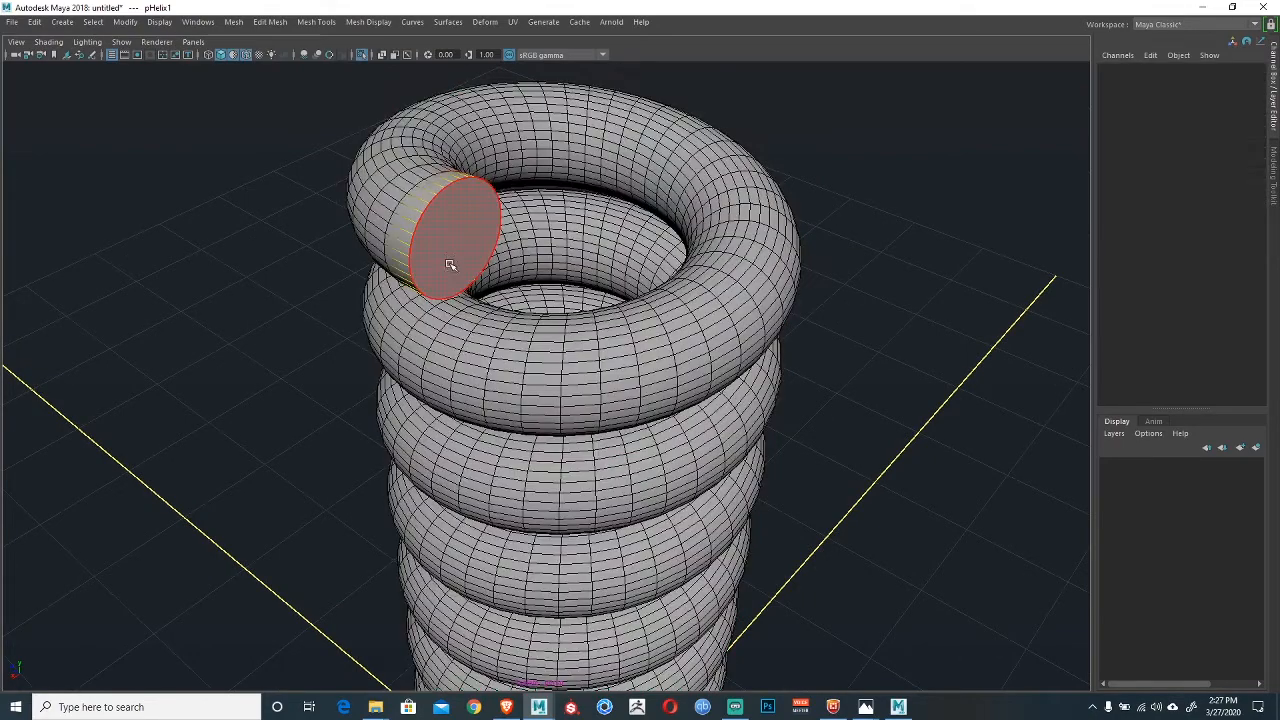
left_click(451, 243)
key("Delete")
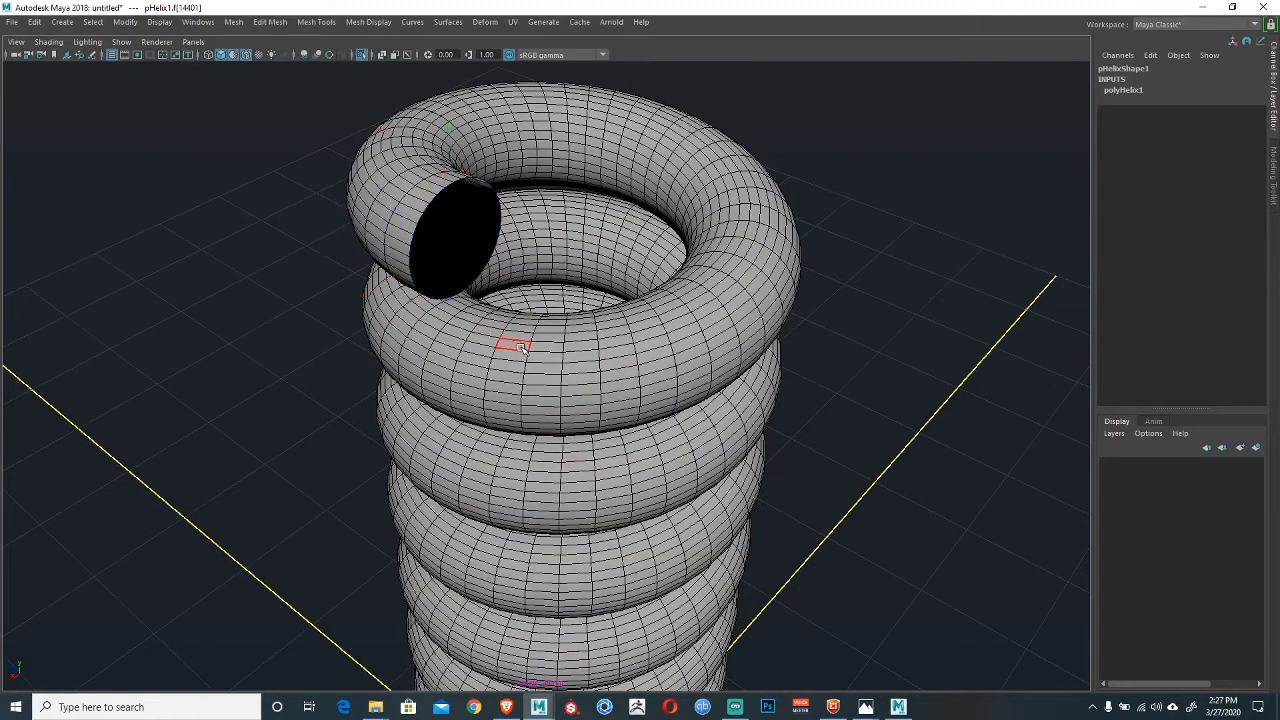
Delete the cap face at the helix's lower end.
left_click_drag(540, 528, 583, 313, "alt")
right_click_drag(583, 313, 538, 335, "alt")
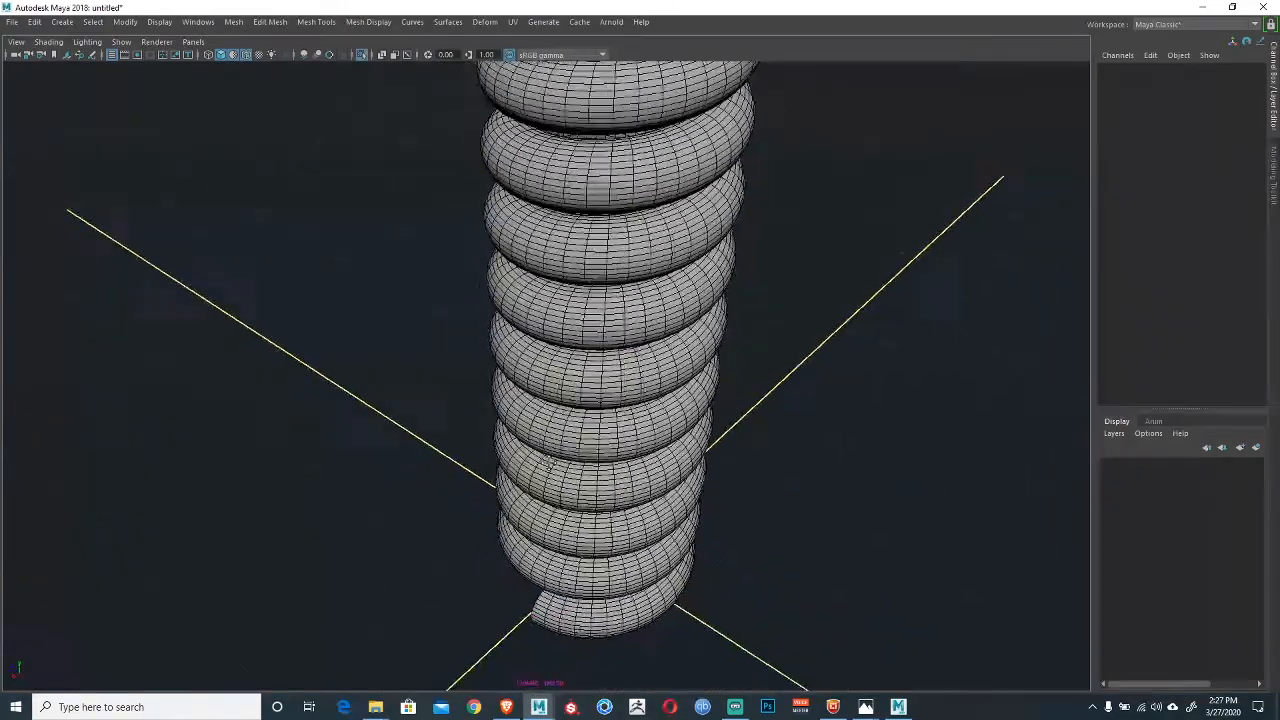
left_click_drag(538, 335, 720, 311, "alt")
right_click_drag(720, 311, 758, 318, "alt")
left_click(595, 433)
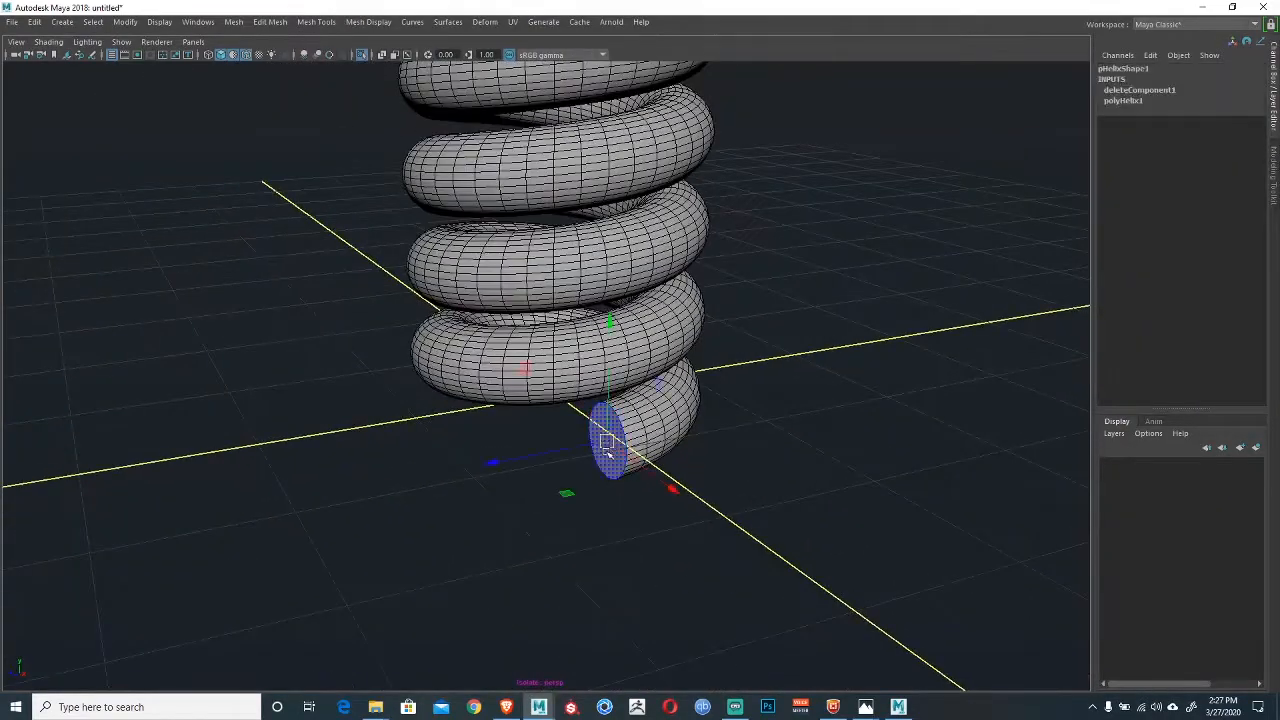
key("Delete")
End the isolation of the helix so the cylinder is shown with it again.
left_click_drag(596, 172, 606, 440, "alt")
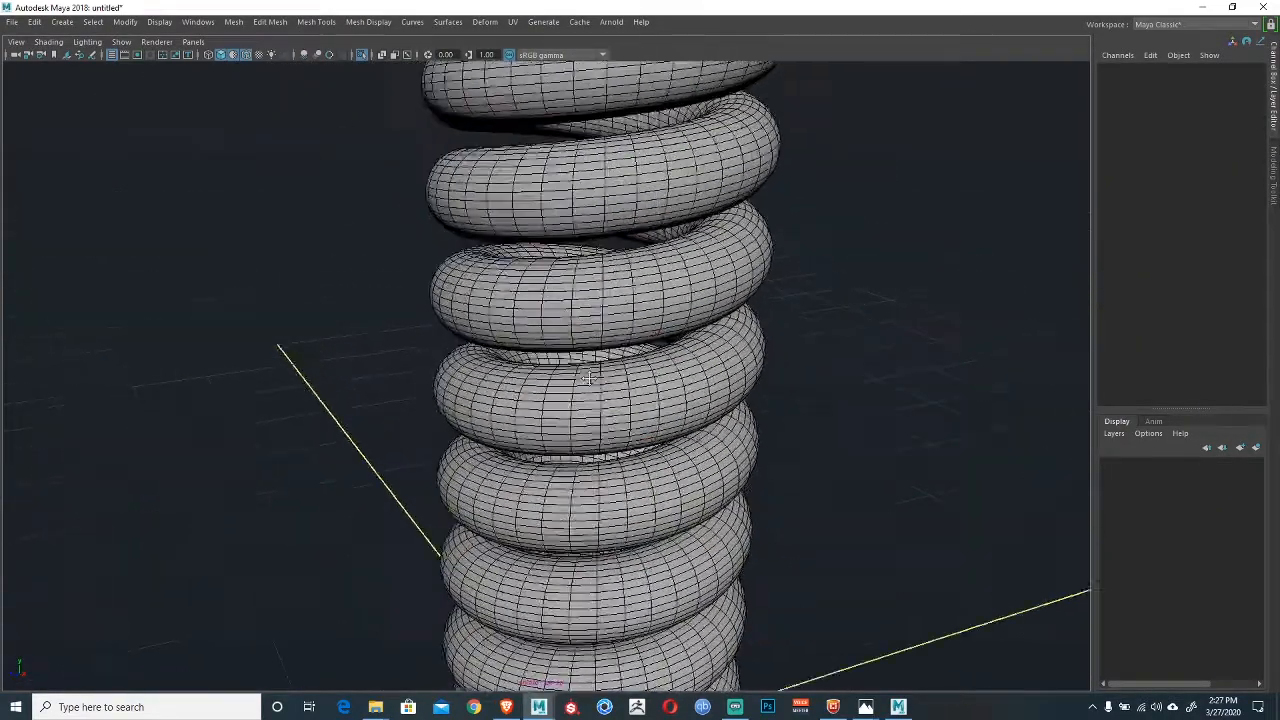
middle_click_drag(606, 440, 607, 480, "alt")
left_click(362, 55)
Convert the helix's edge loop along its upper contact line with the cylinder to a curve, and briefly isolate the curve to inspect it.
middle_click_drag(560, 163, 541, 321, "alt")
left_click_drag(541, 321, 586, 382, "alt")
right_click_drag(586, 382, 684, 352, "alt")
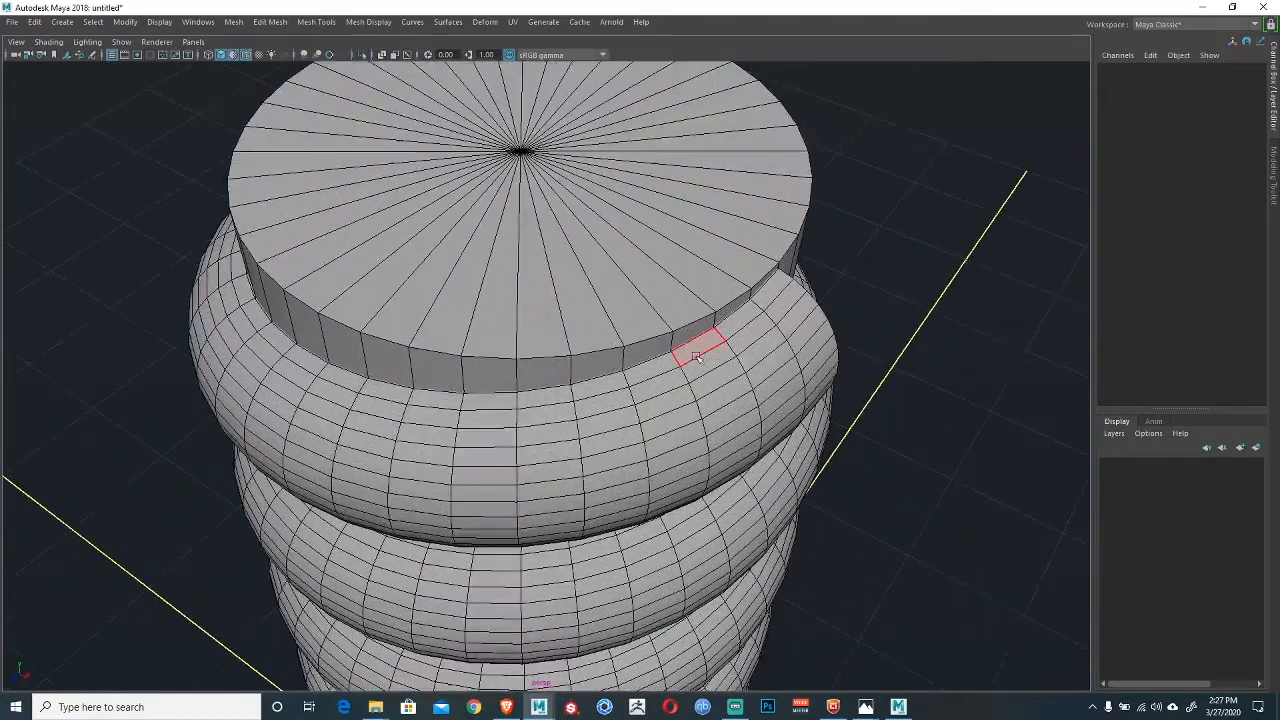
double_click(730, 312)
right_click_drag(624, 356, 510, 365, "alt")
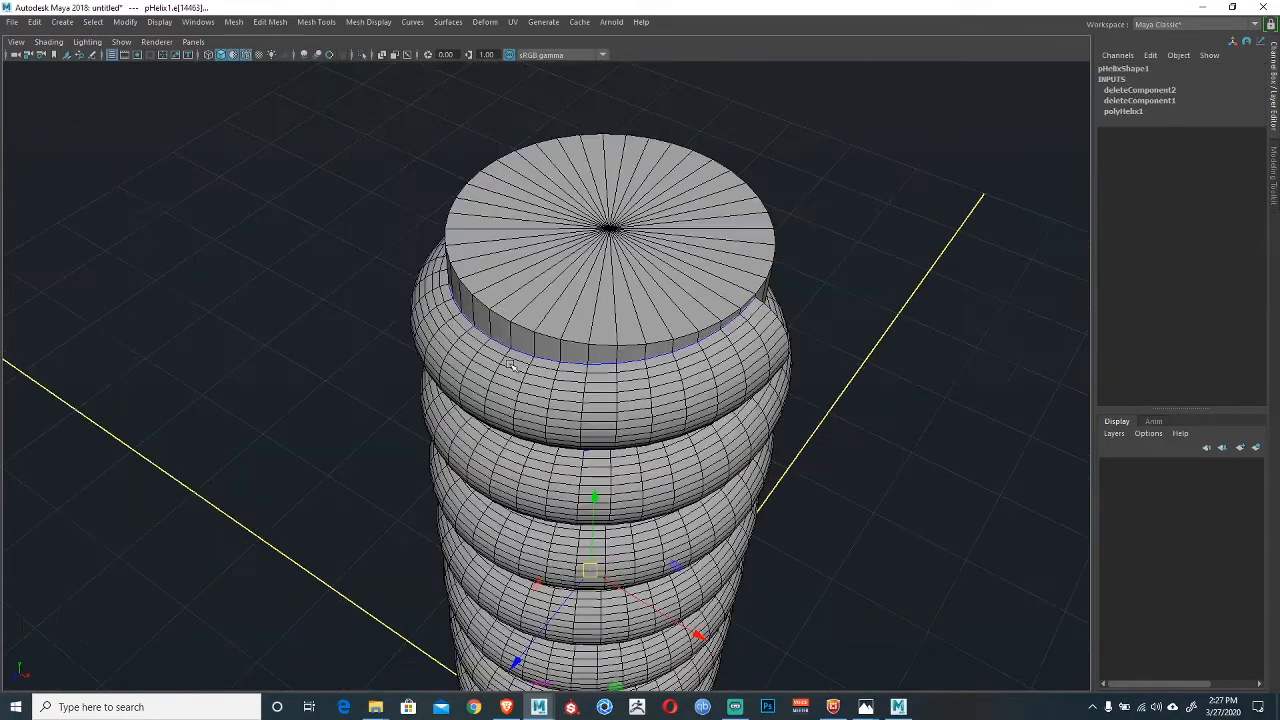
left_click_drag(465, 398, 283, 260, "alt")
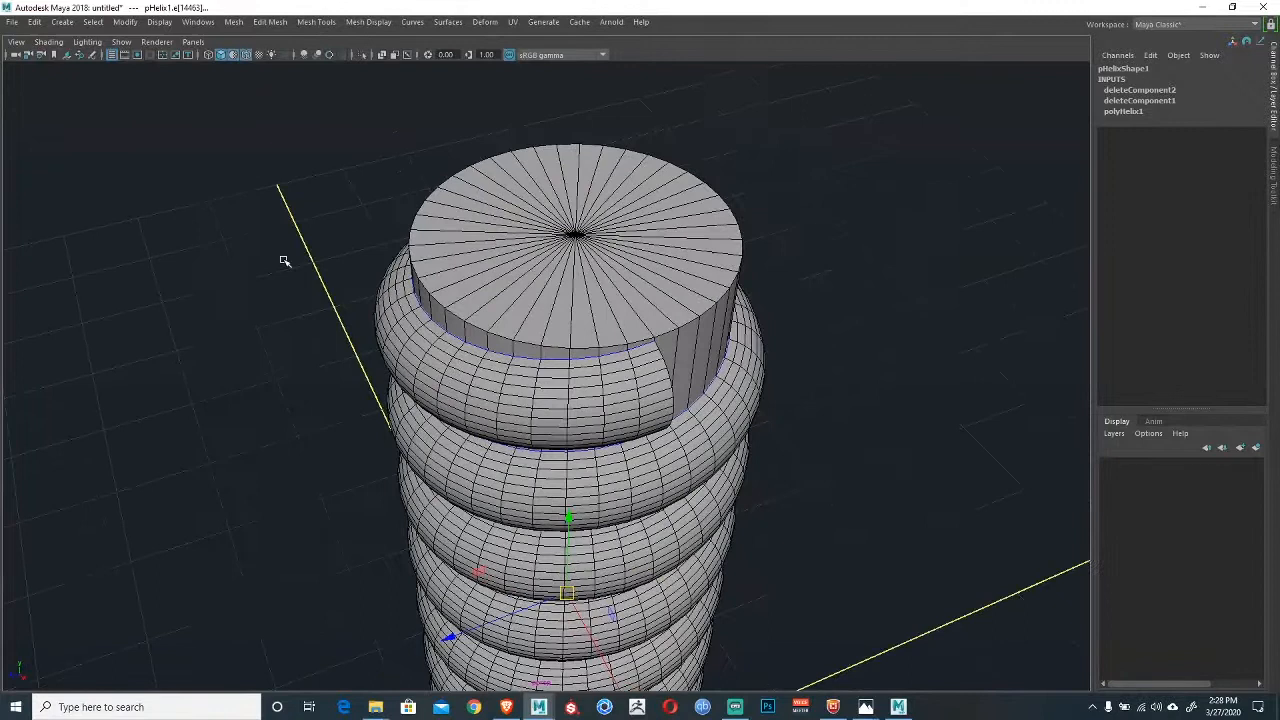
left_click(124, 22)
mouse_move(178, 347)
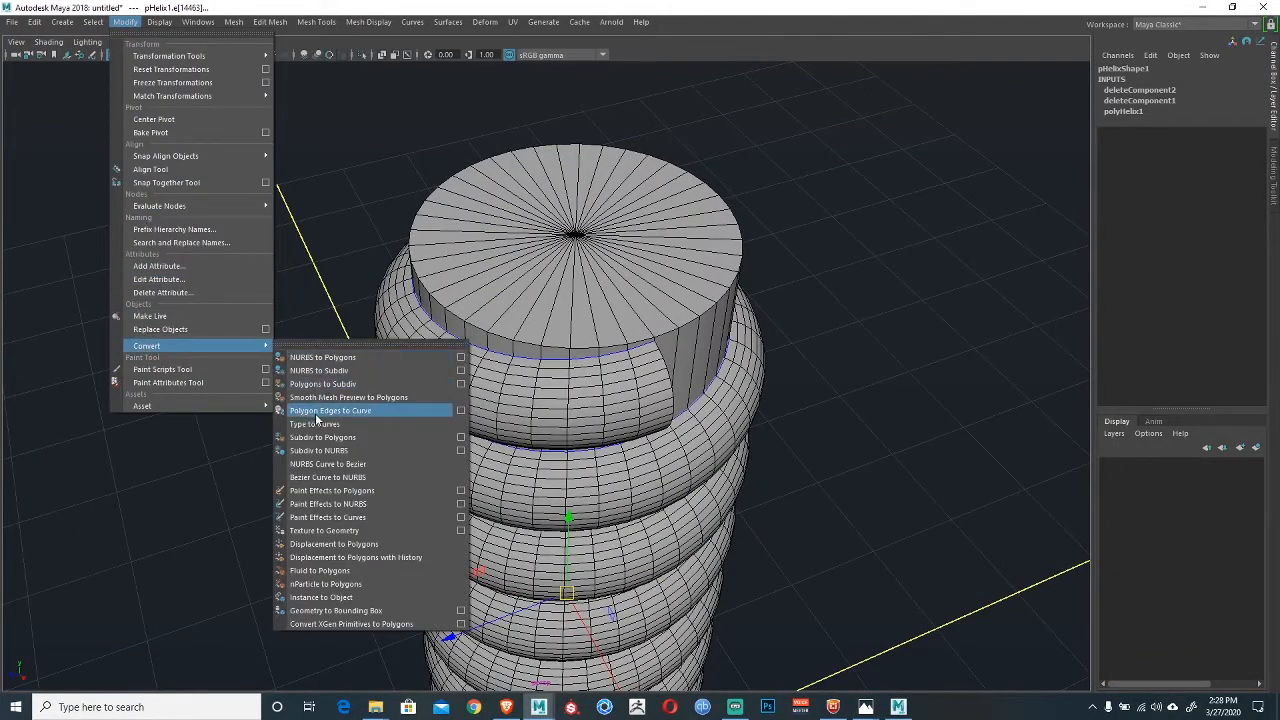
left_click(389, 410)
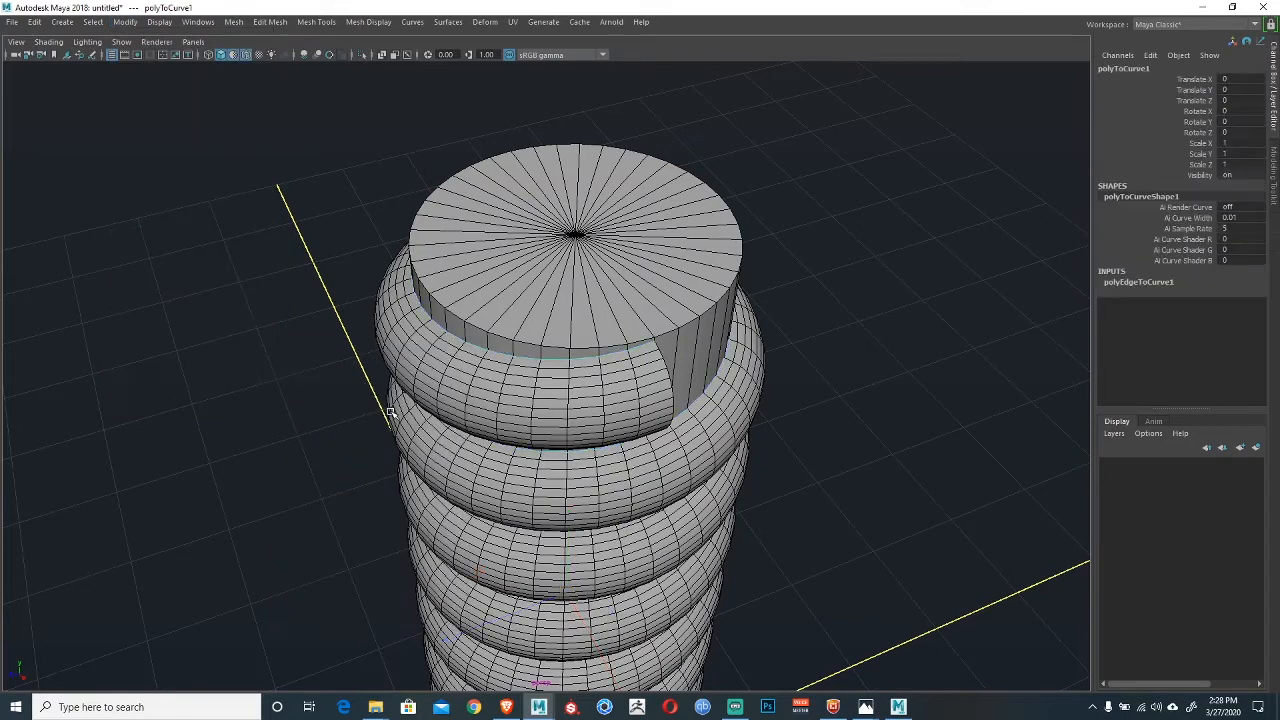
left_click(359, 54)
left_click_drag(372, 406, 425, 385, "alt")
left_click(360, 55)
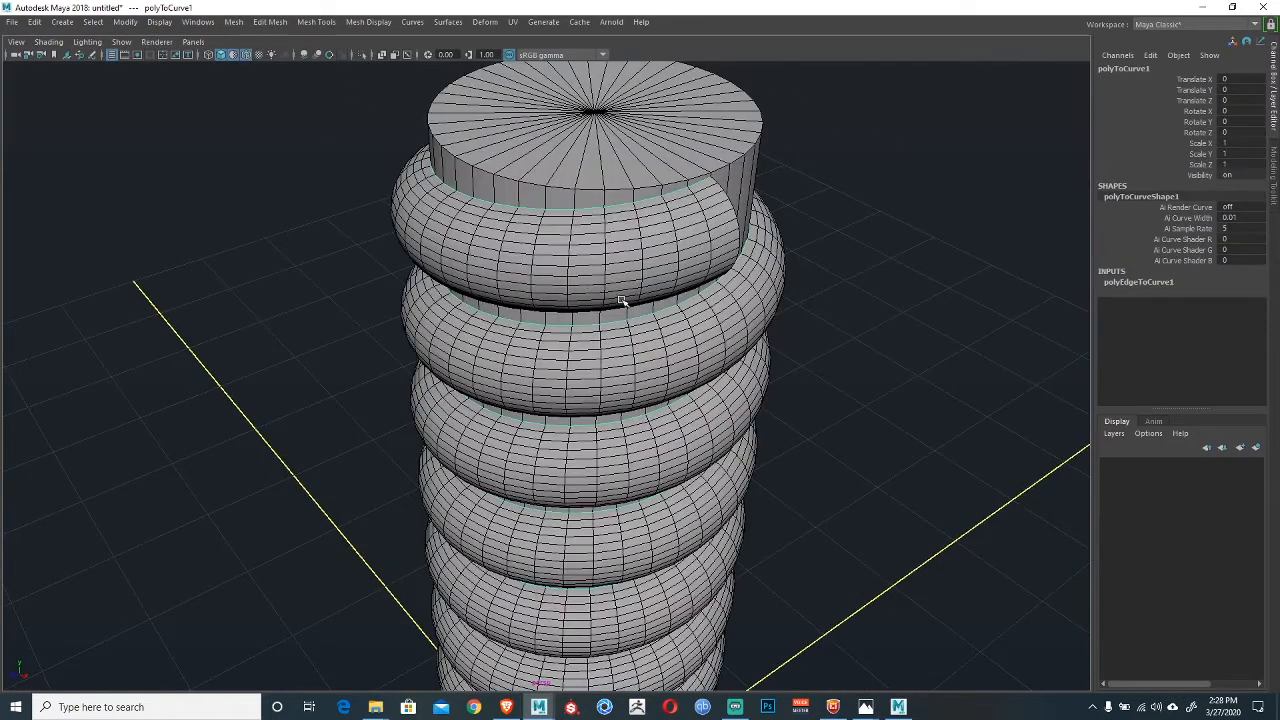
Convert the helix's edge loop along its lower contact line with the cylinder to a second curve.
scroll(623, 294, "up", 6)
scroll(650, 320, "up", 5)
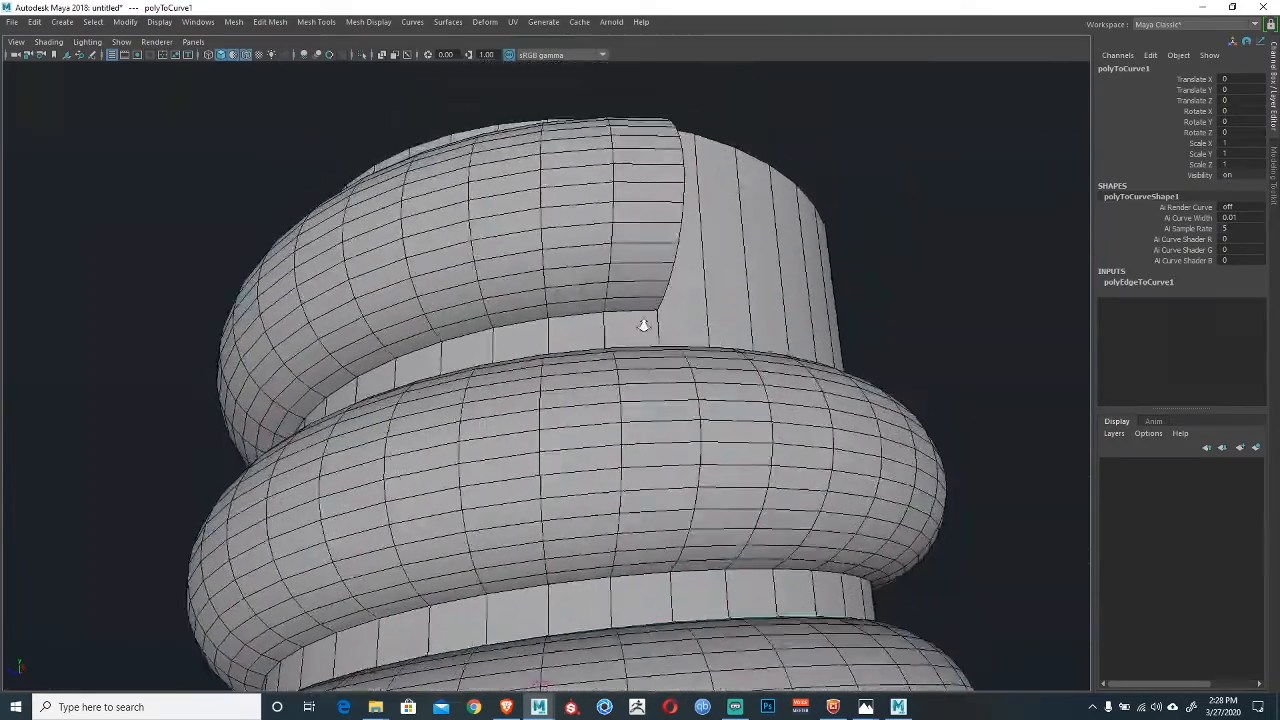
left_click(665, 282)
double_click(666, 282)
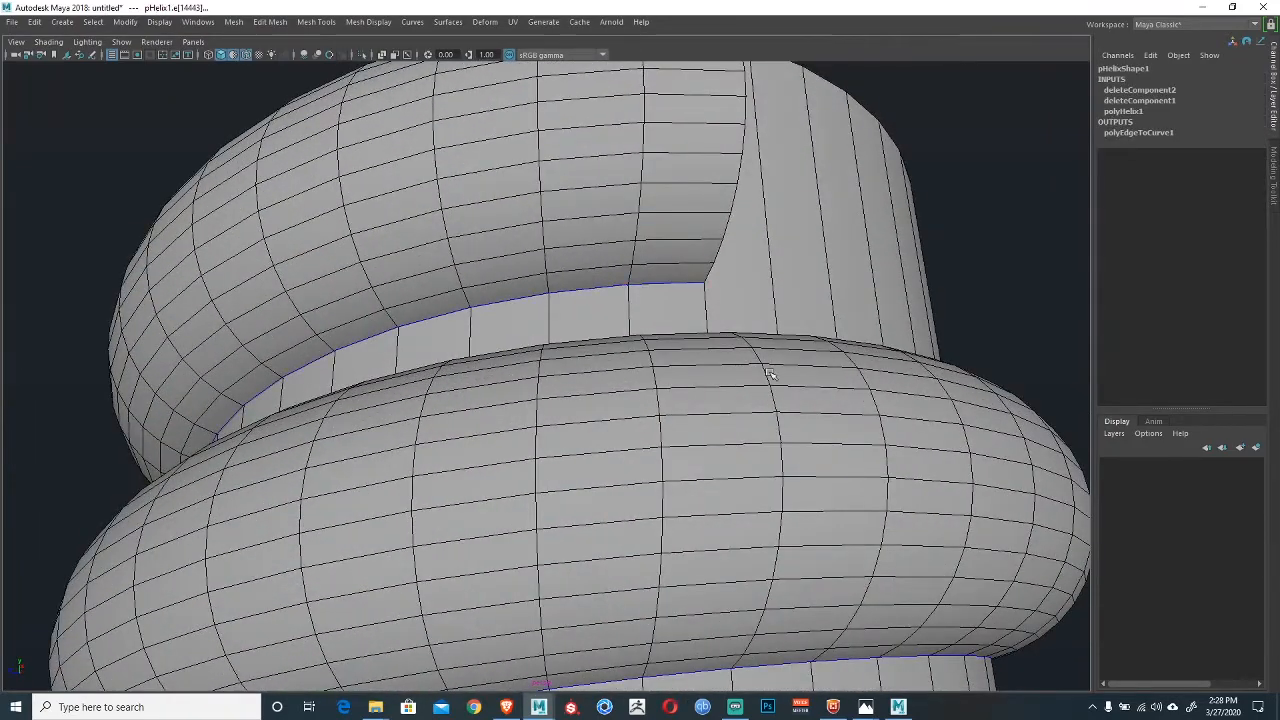
scroll(660, 284, "down", 6)
left_click_drag(535, 290, 498, 290, "alt")
middle_click_drag(498, 290, 400, 205, "alt")
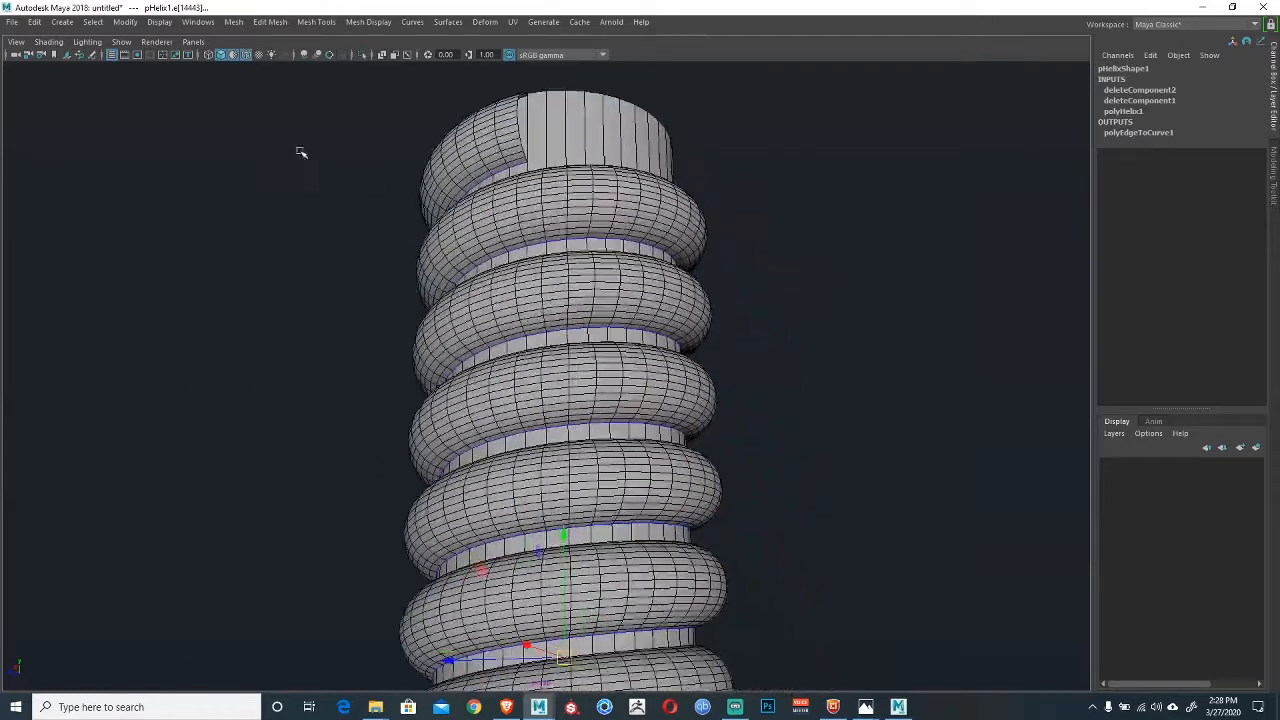
left_click(124, 25)
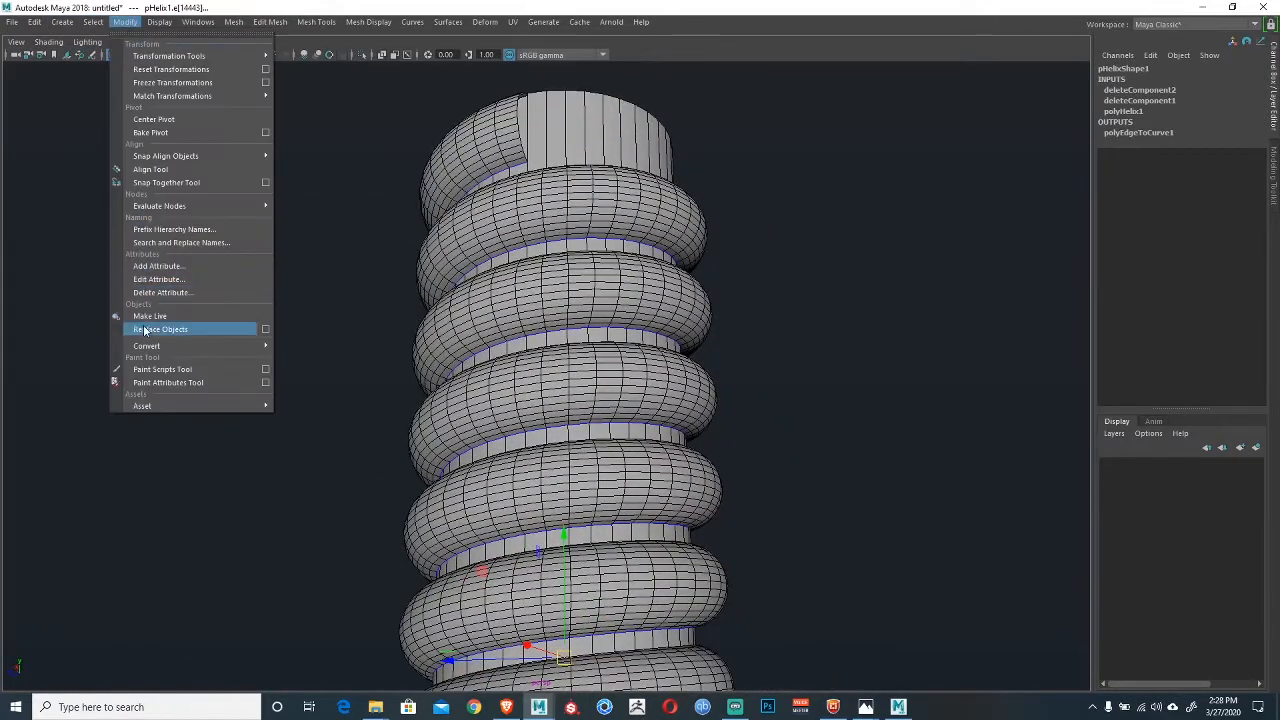
mouse_move(152, 350)
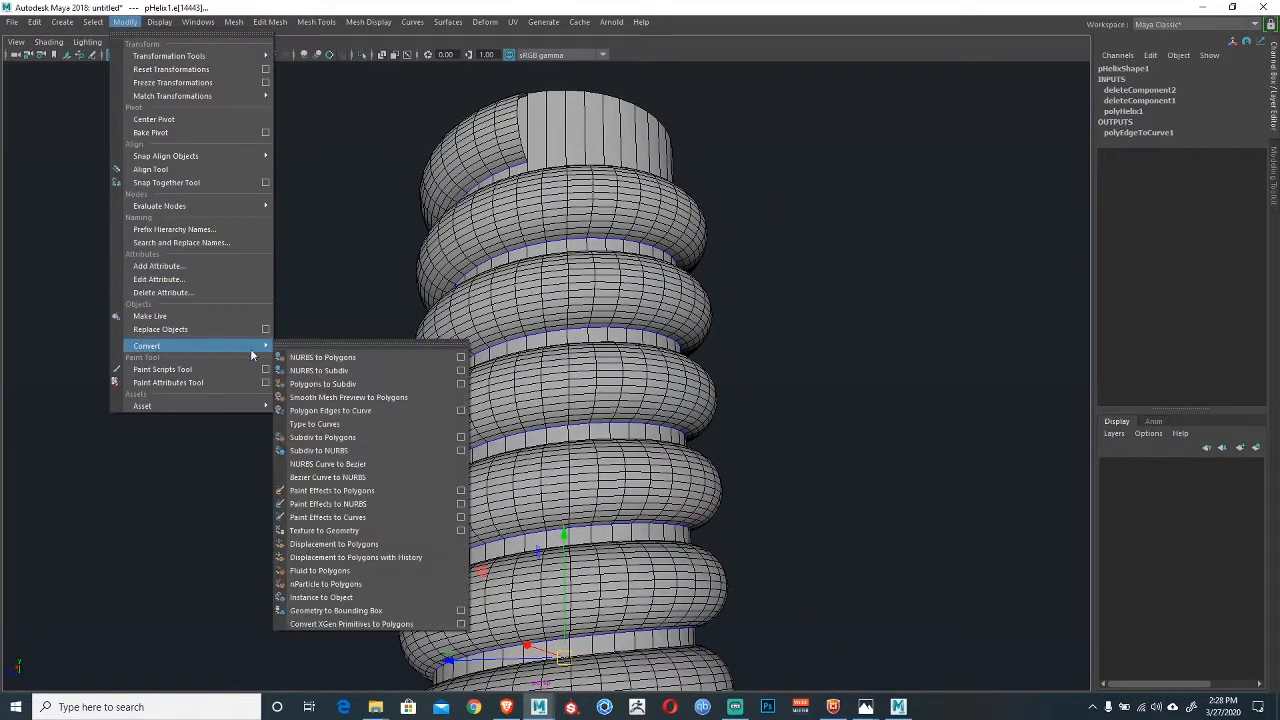
left_click(322, 411)
Delete the helix mesh, keeping the cylinder and the two spiral curves.
left_click_drag(567, 295, 550, 180, "alt")
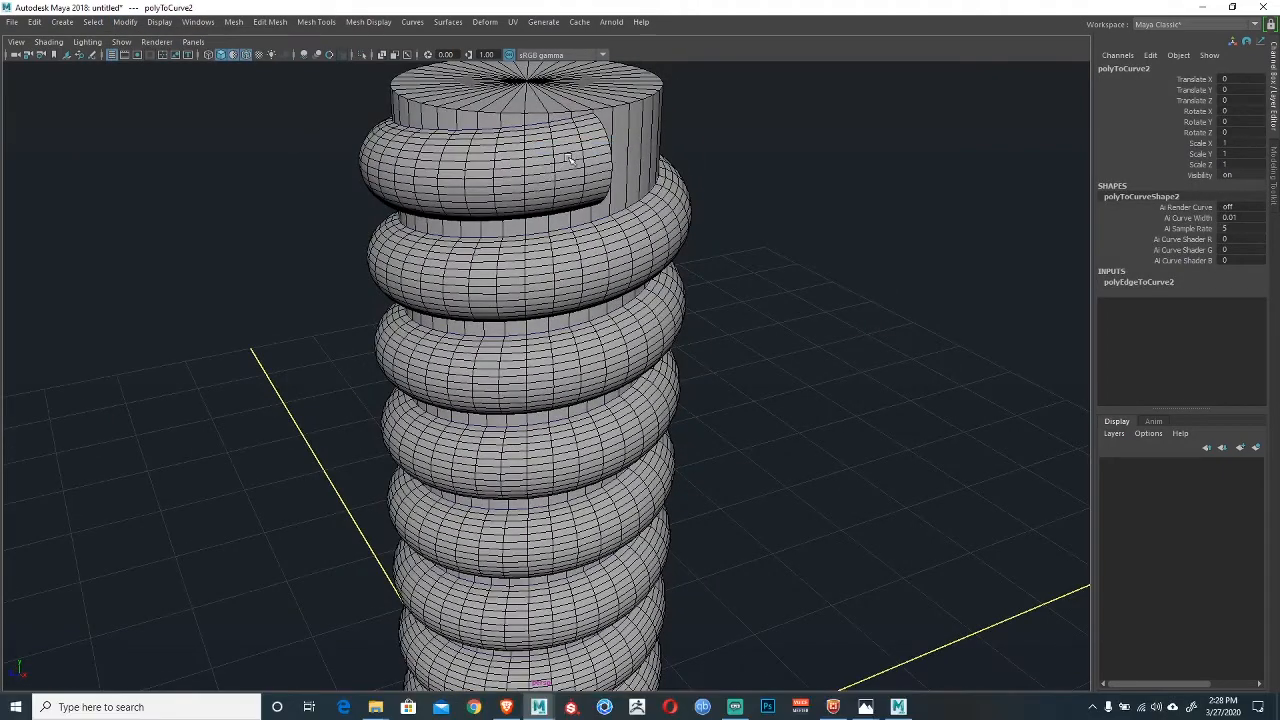
left_click(567, 168)
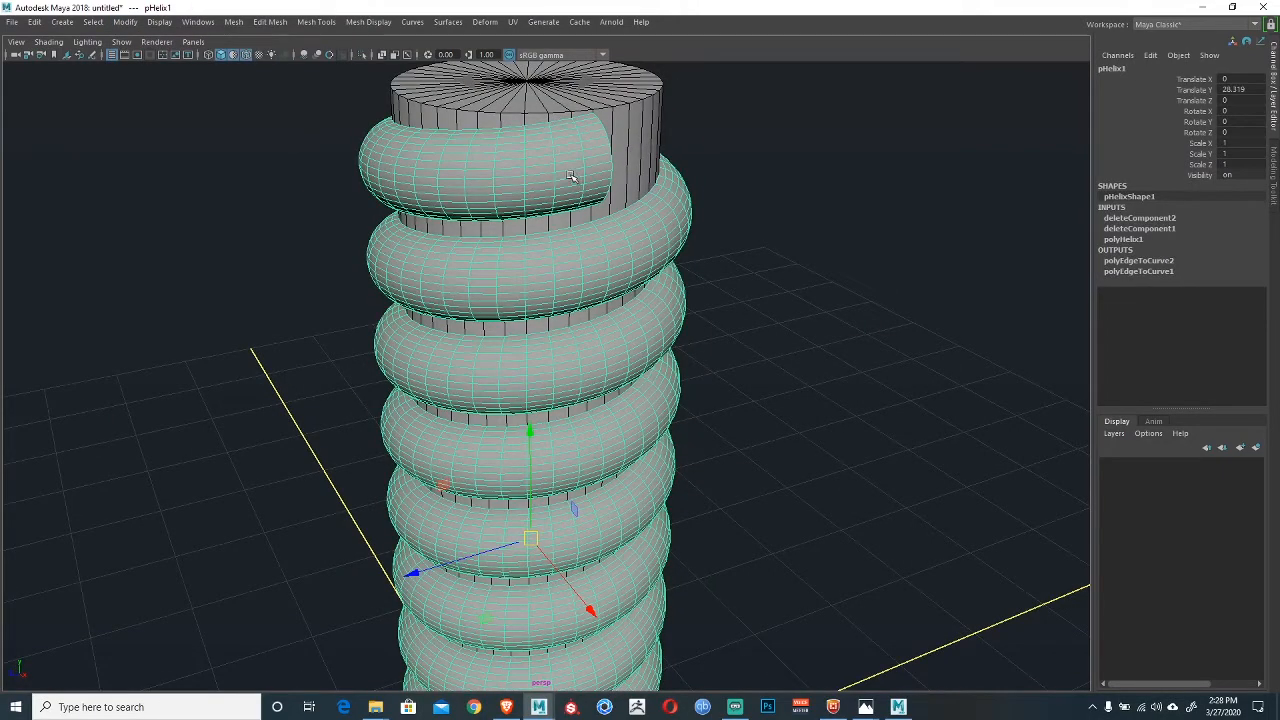
key("Delete")
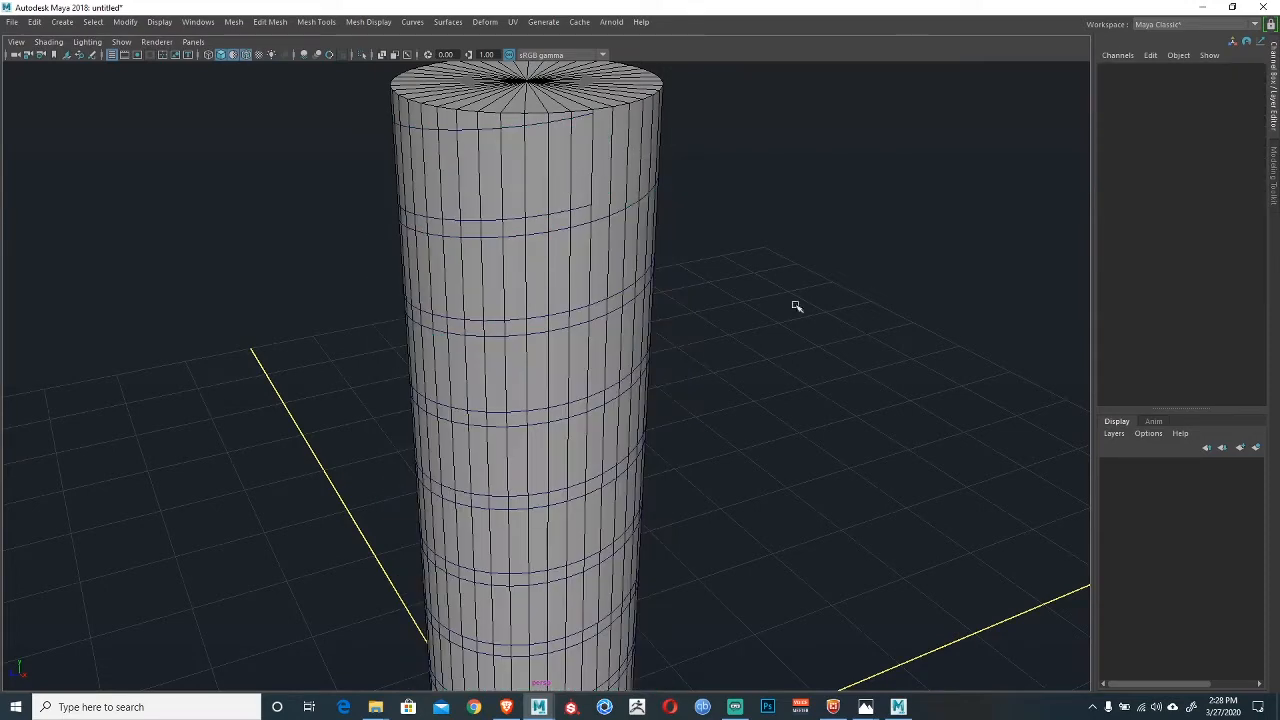
Put the cylinder on a new display layer, hide that layer and name it "shaft".
left_click(610, 205)
left_click(1256, 449)
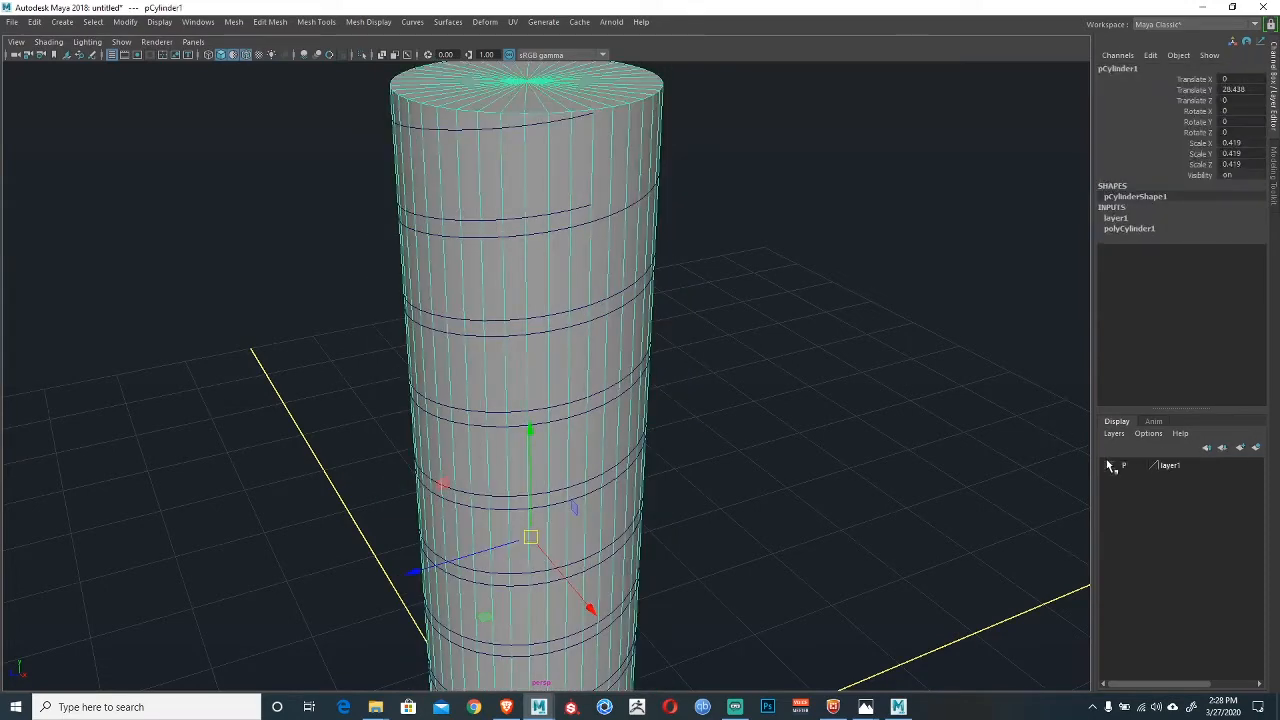
left_click(1110, 467)
double_click(1167, 466)
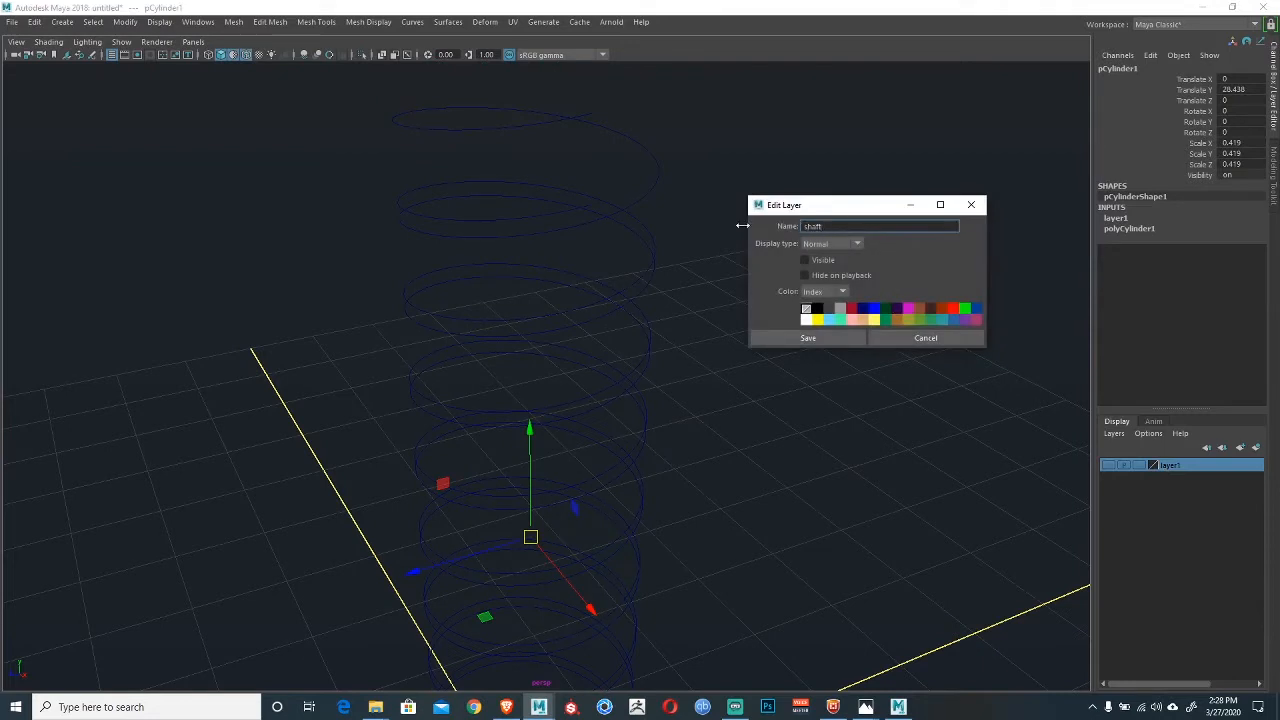
left_click(760, 338)
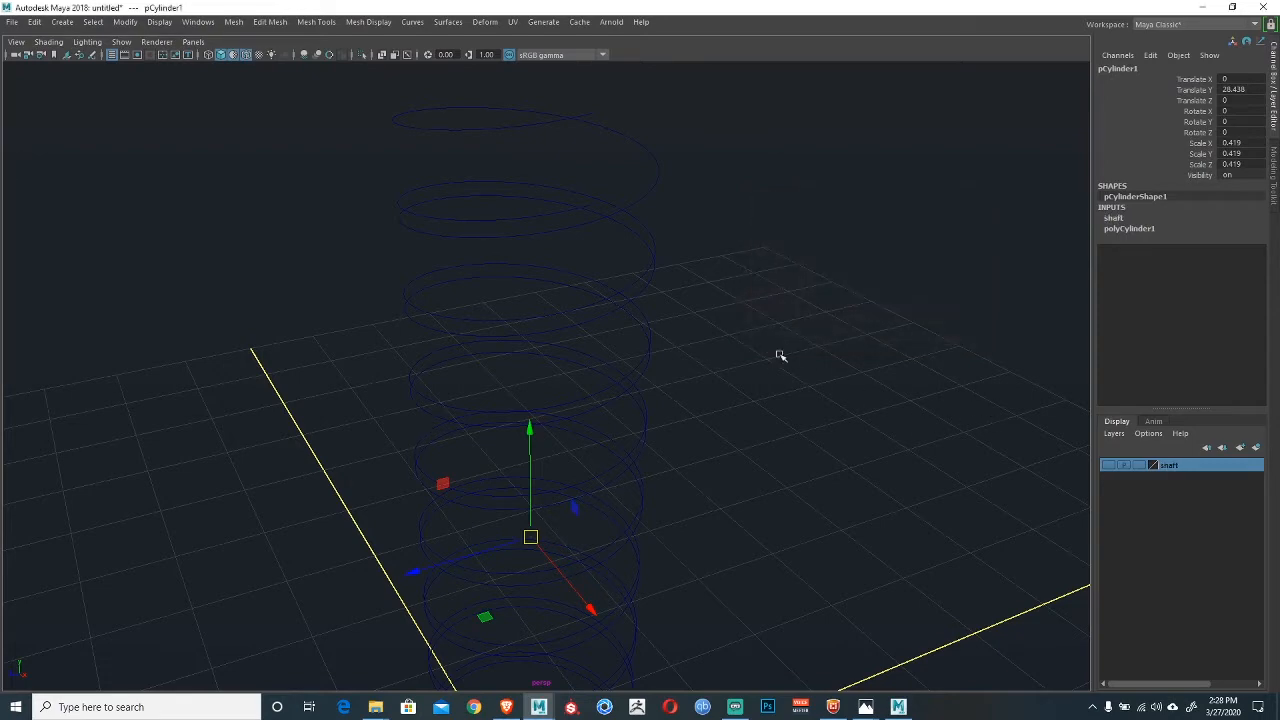
Change the viewport background to plain grey so the dark spiral curves stand out.
middle_click_drag(594, 275, 619, 287, "alt")
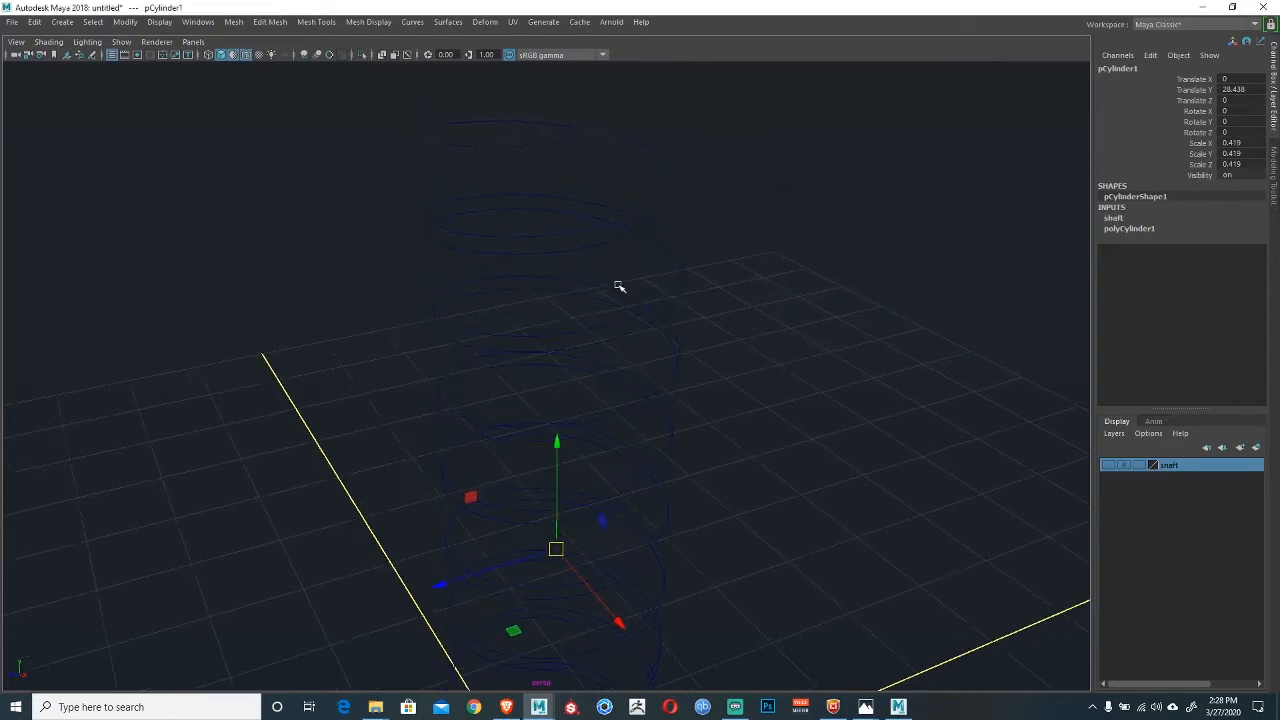
left_click(598, 129)
mouse_move(573, 263)
left_mouse_down("alt")
mouse_move(599, 240)
mouse_move(583, 265)
mouse_move(563, 246)
mouse_move(575, 262)
left_mouse_up("alt")
key("alt+b")
key("alt+b")
left_click(377, 180)
right_click_drag(575, 262, 629, 297, "alt")
mouse_move(632, 225)
left_mouse_down("alt")
mouse_move(577, 235)
mouse_move(629, 211)
left_mouse_up("alt")
Select the upper and lower spiral curves, open the Loft options and reset them to their defaults.
left_click(598, 149)
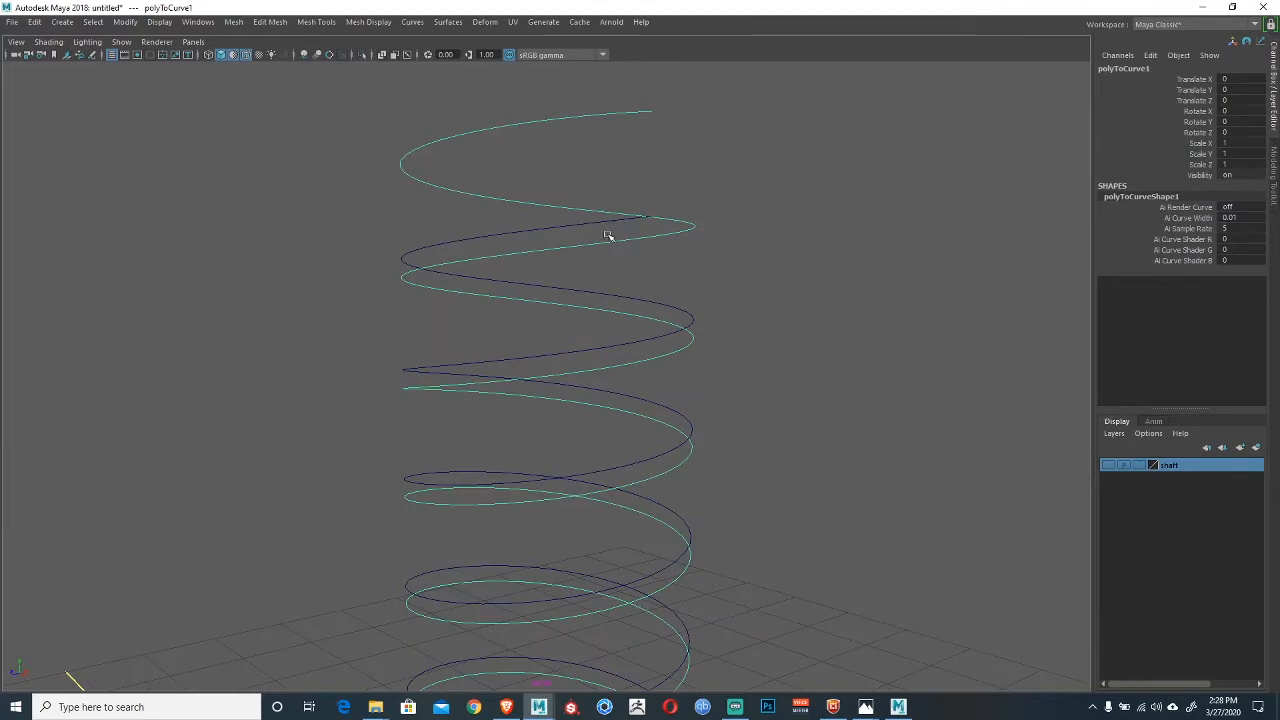
left_click(587, 222, "shift")
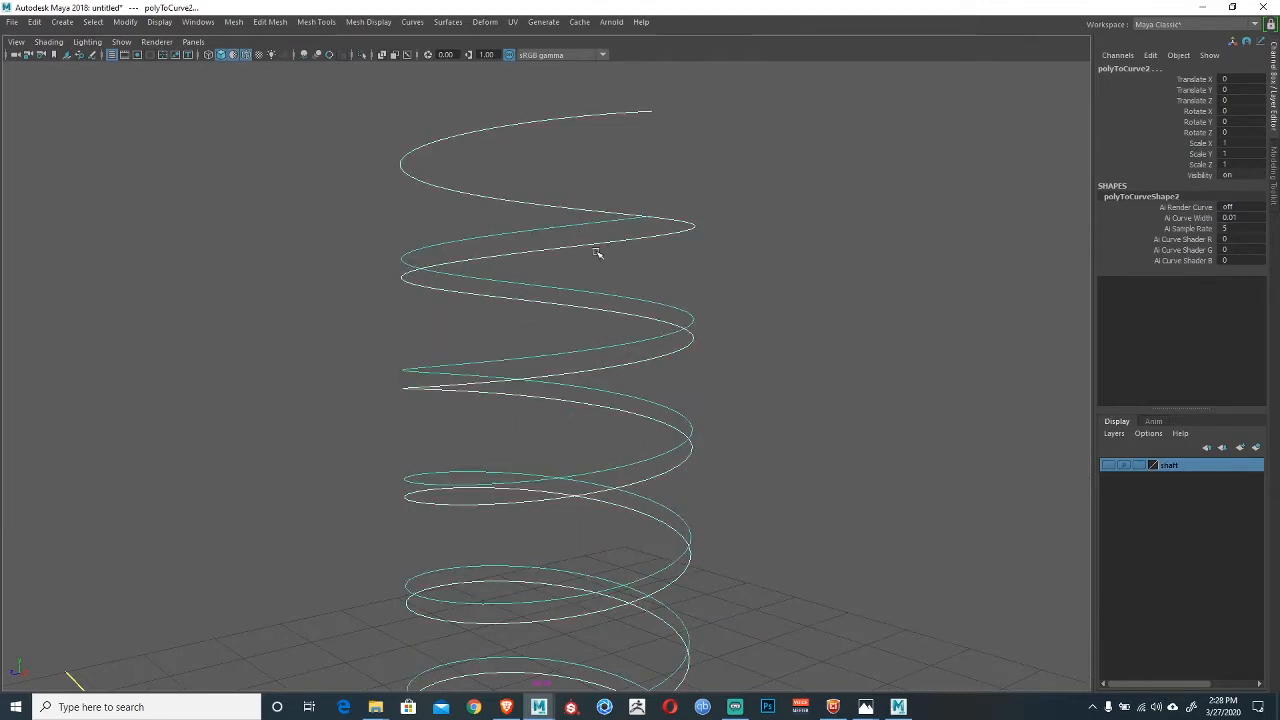
left_click_drag(594, 251, 561, 262, "alt")
left_click(445, 22)
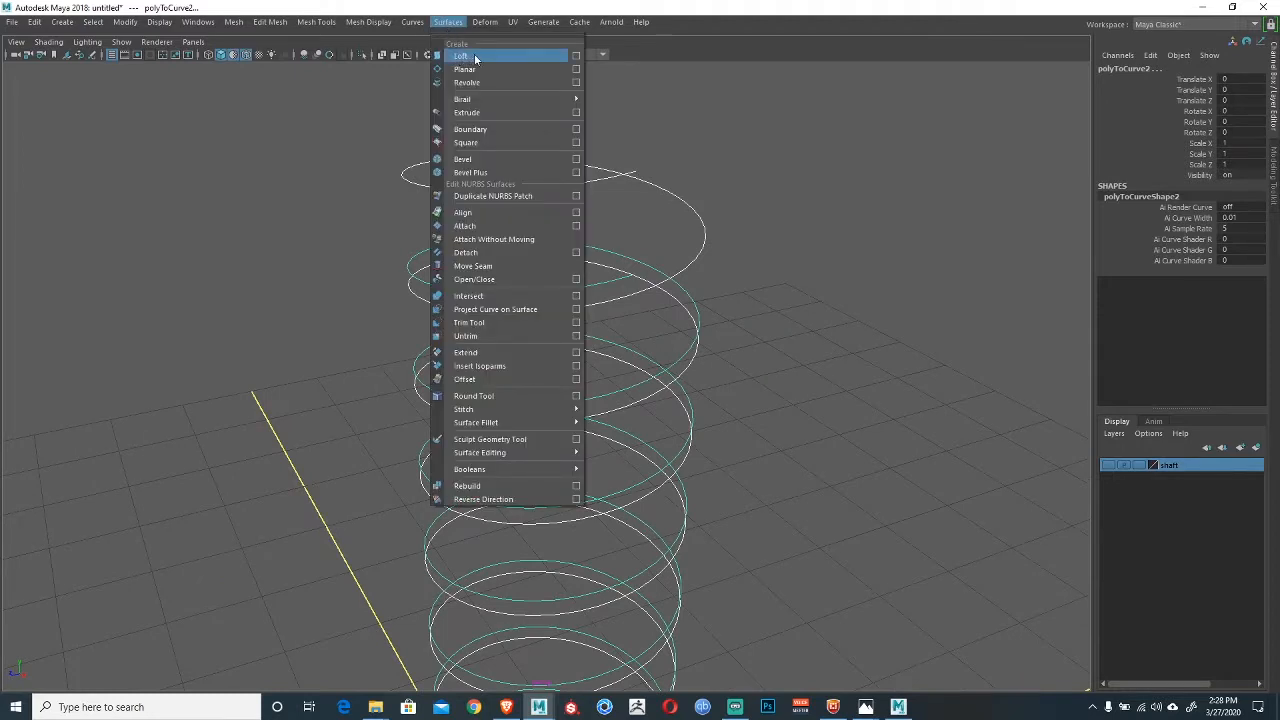
left_click(576, 56)
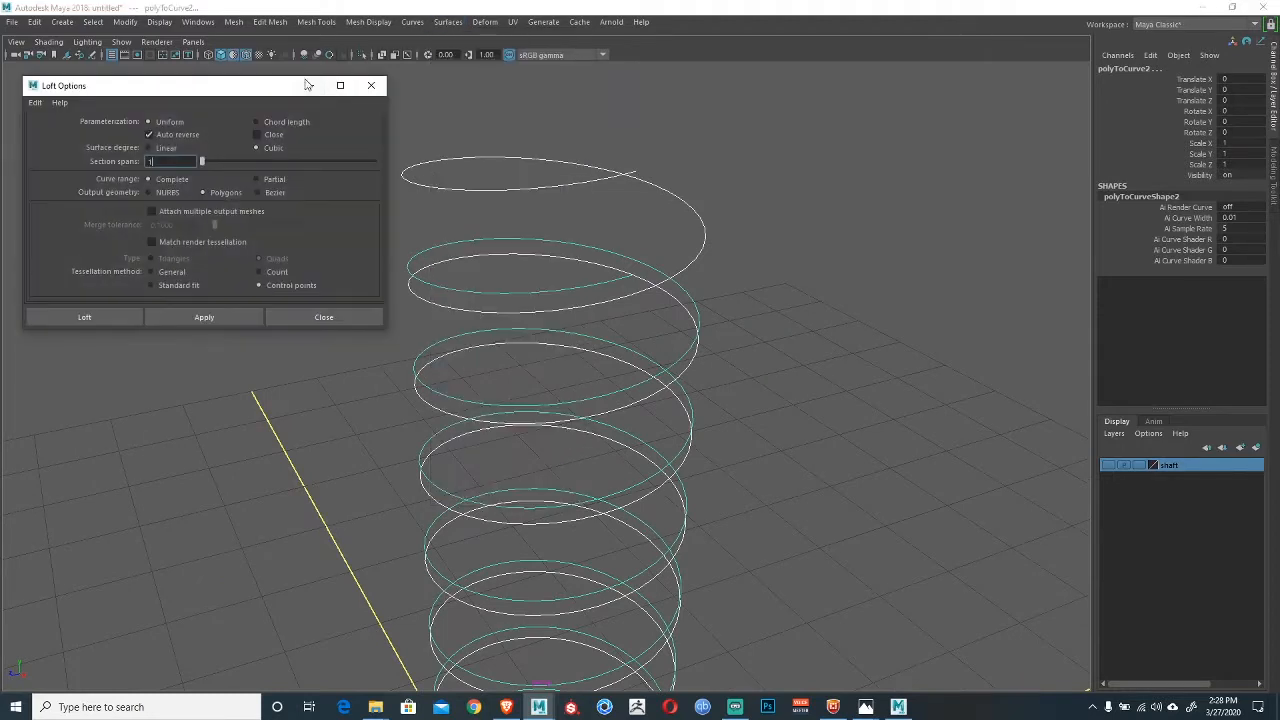
left_click(35, 102)
left_click(65, 129)
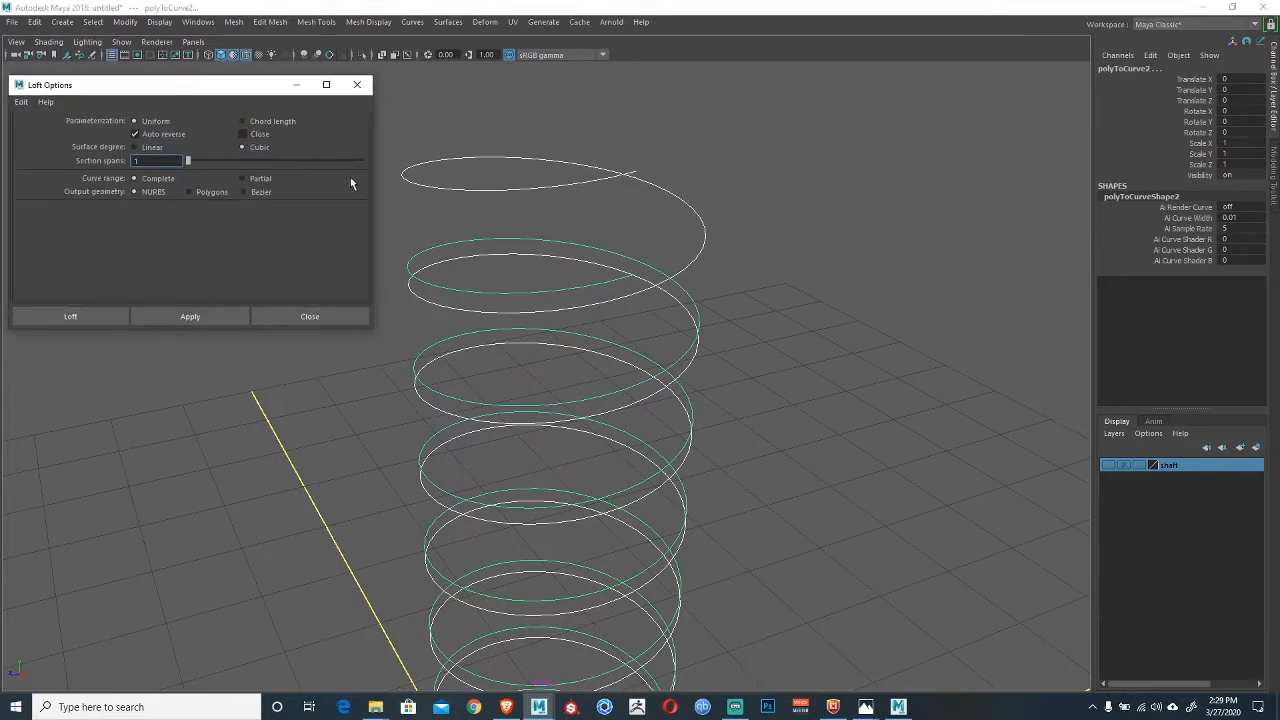
Set the loft's output geometry to Polygons and its tessellation method to Control points.
middle_click_drag(410, 290, 586, 285, "alt")
left_click_drag(586, 285, 560, 293, "alt")
left_click_drag(184, 88, 212, 94)
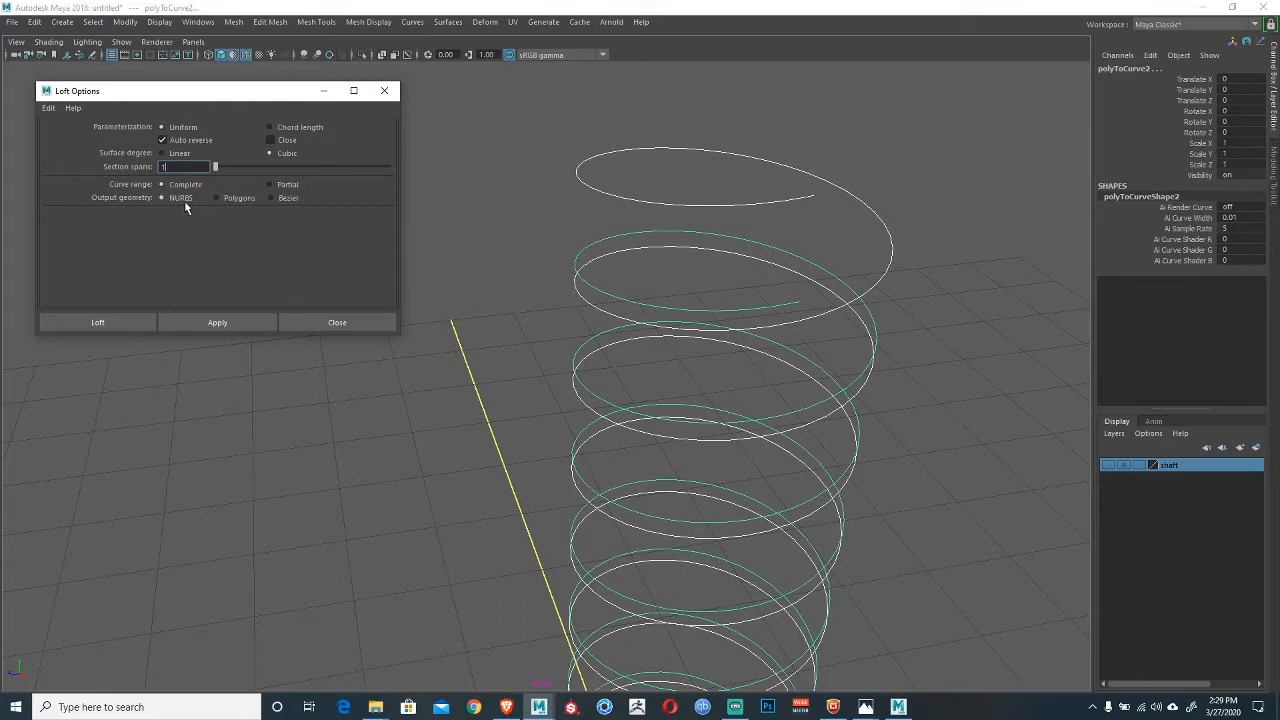
left_click(218, 197)
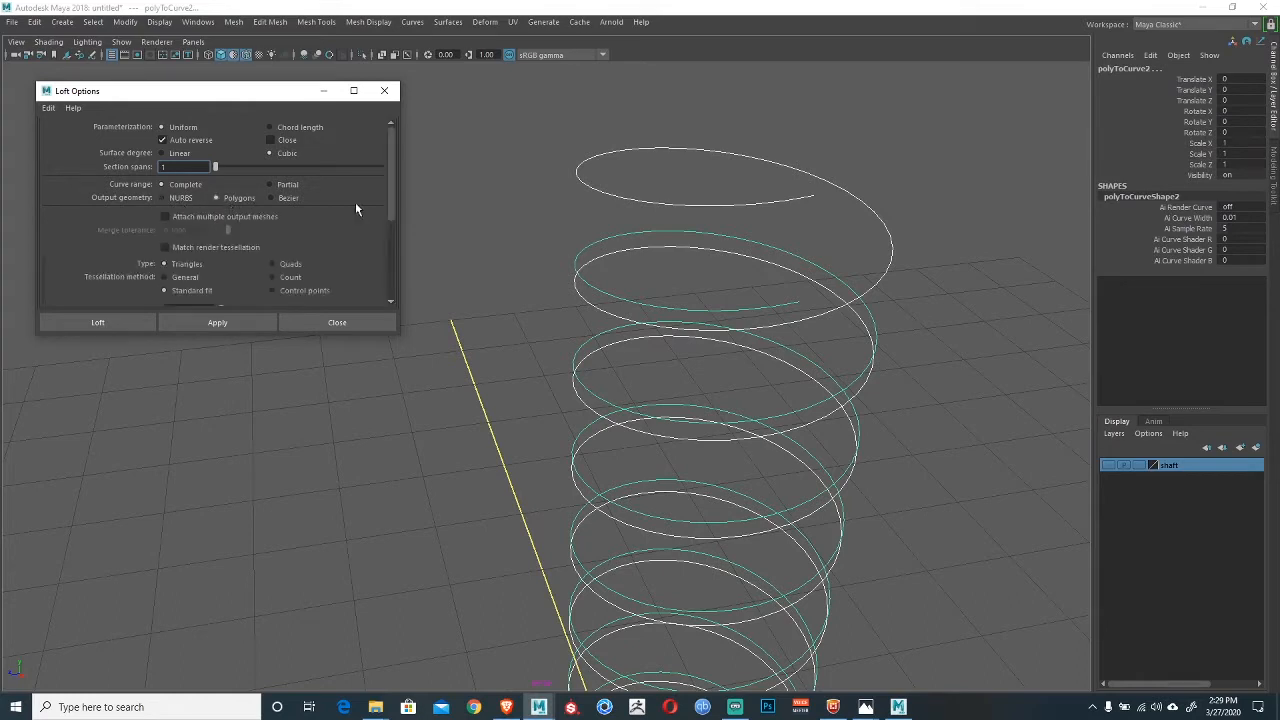
left_click_drag(388, 200, 369, 240)
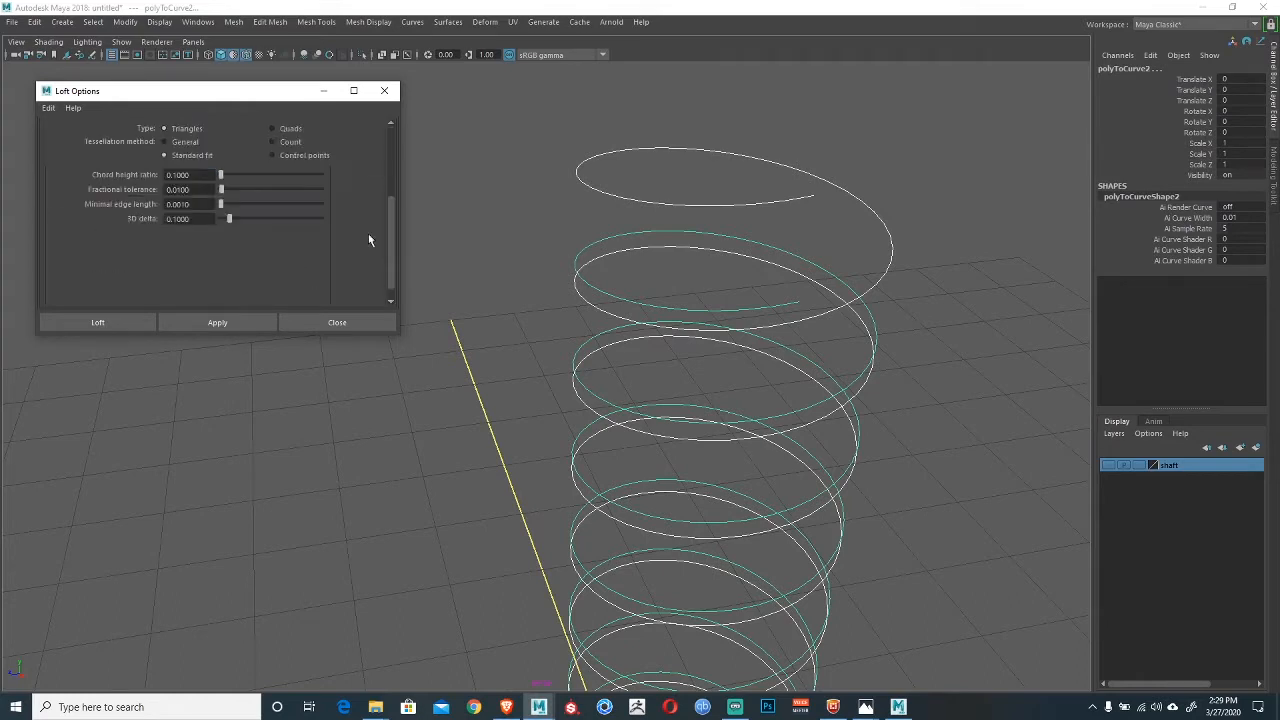
left_click(286, 141)
left_click(290, 156)
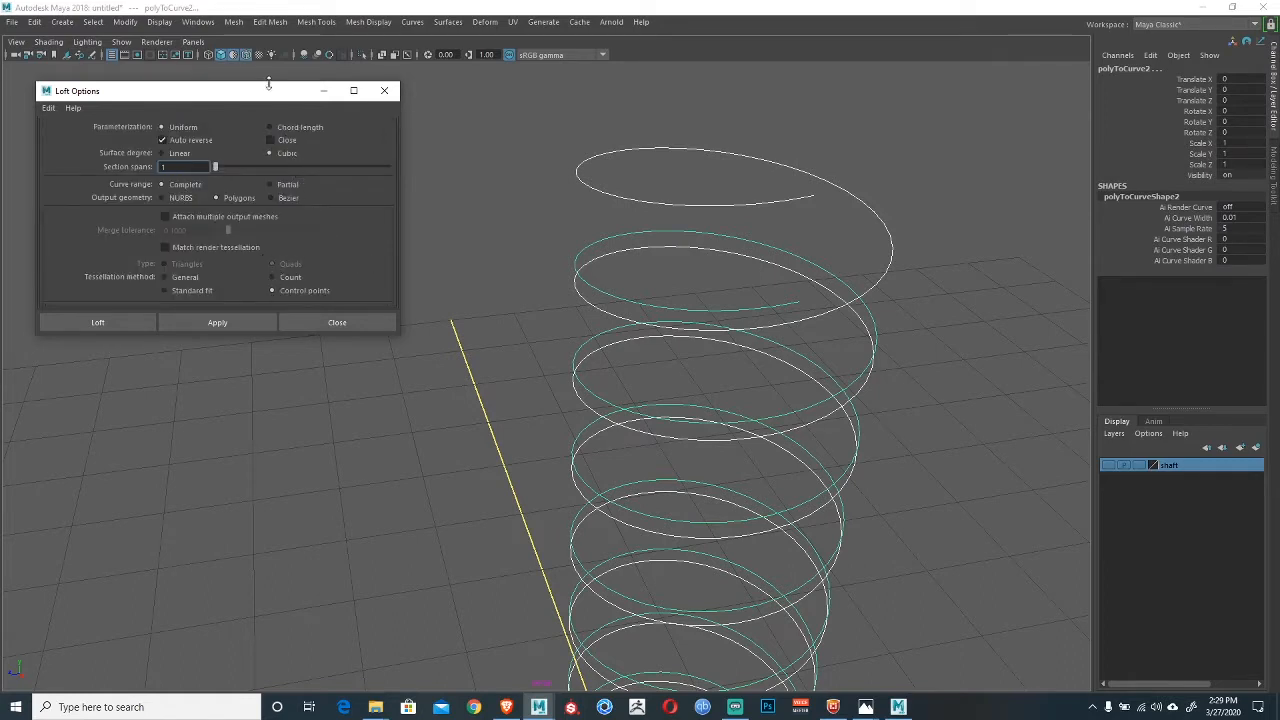
Loft a polygon surface between the two spiral curves, close the Loft options and deselect the surface.
left_click_drag(269, 88, 292, 82)
left_click(253, 318)
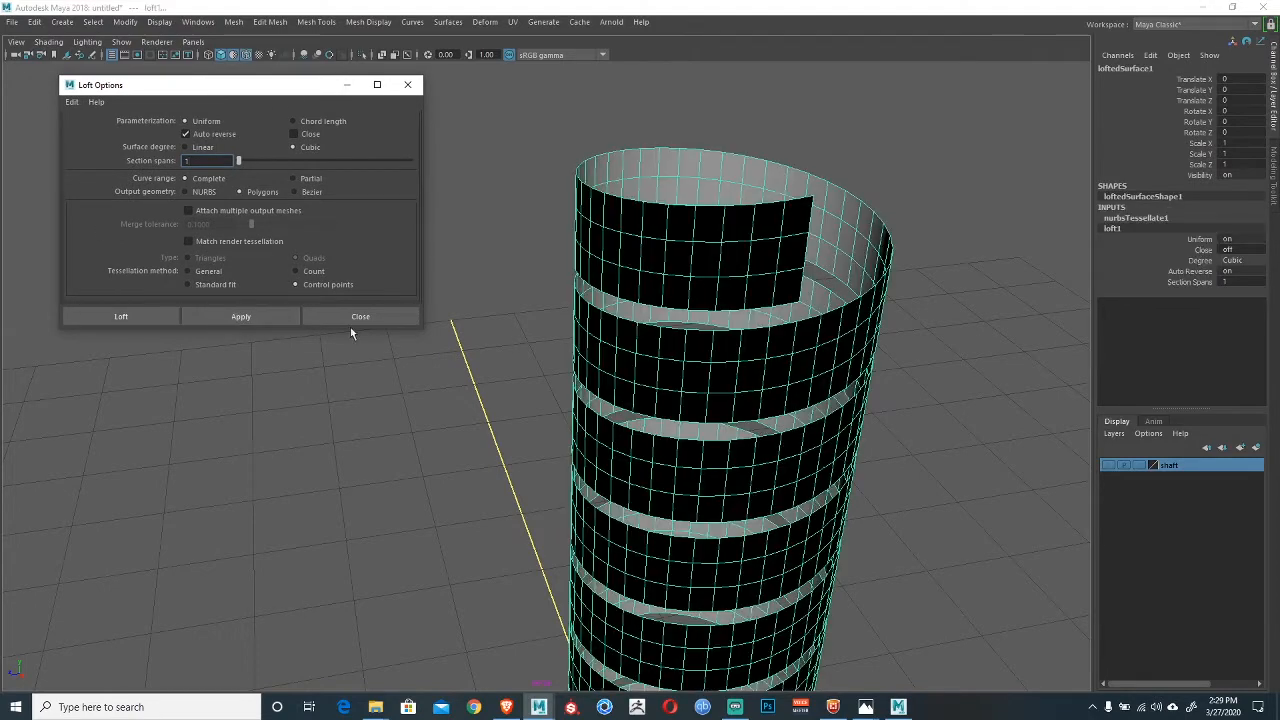
middle_click_drag(603, 300, 581, 290, "alt")
left_click(382, 315)
left_click(462, 350)
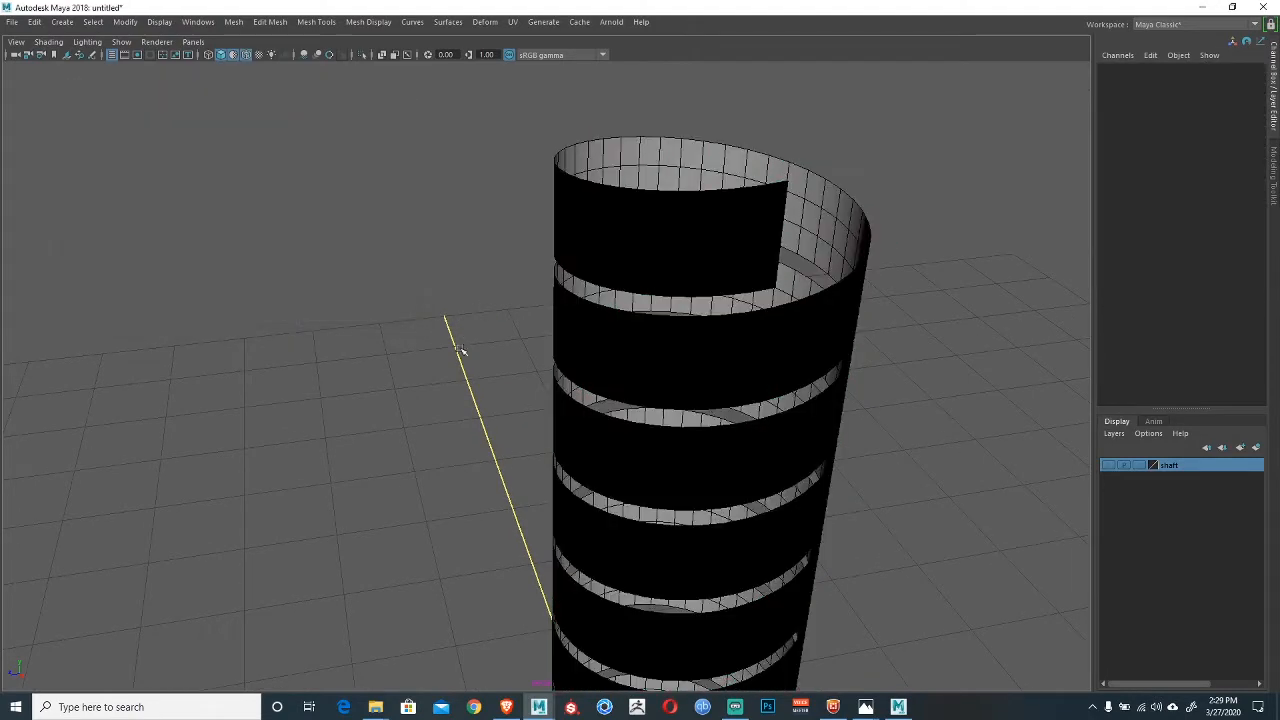
Select the lofted spiral strip and set the degree of its loft history to Linear.
middle_click_drag(463, 351, 479, 285, "alt")
right_click_drag(479, 285, 419, 260, "alt")
left_click_drag(419, 260, 500, 391, "alt")
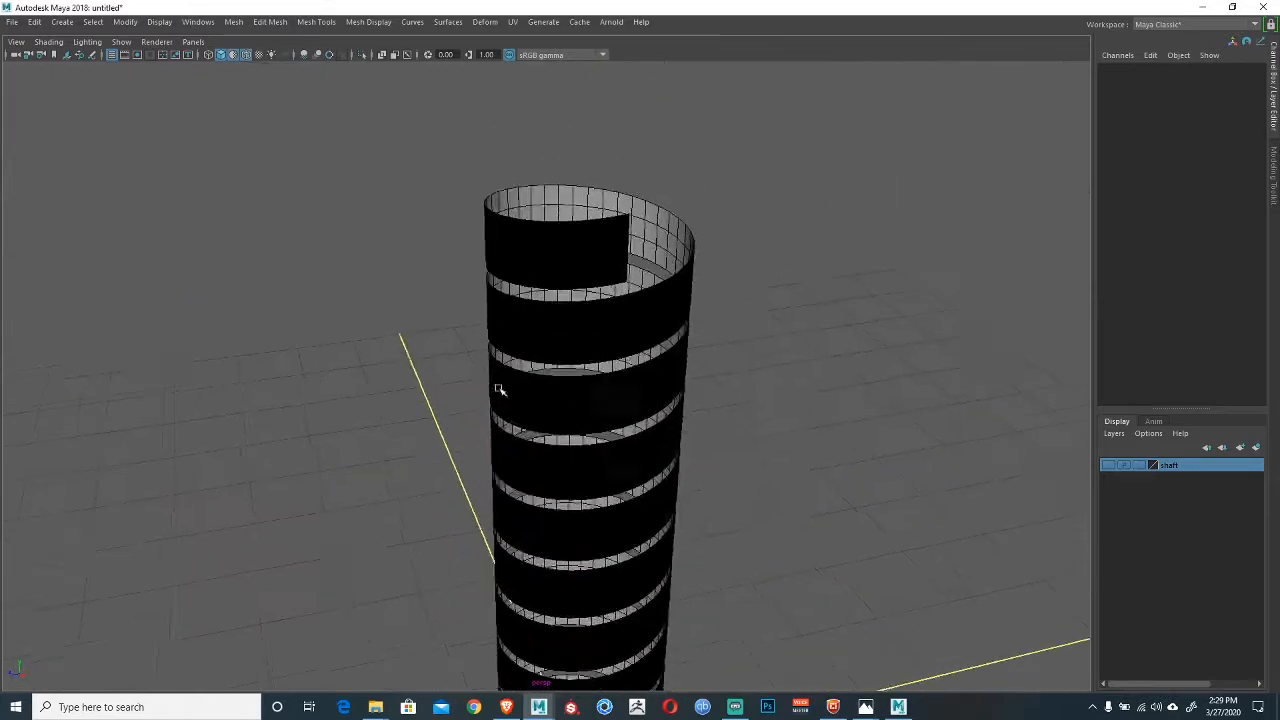
right_click_drag(500, 391, 718, 213, "alt")
left_click(720, 174)
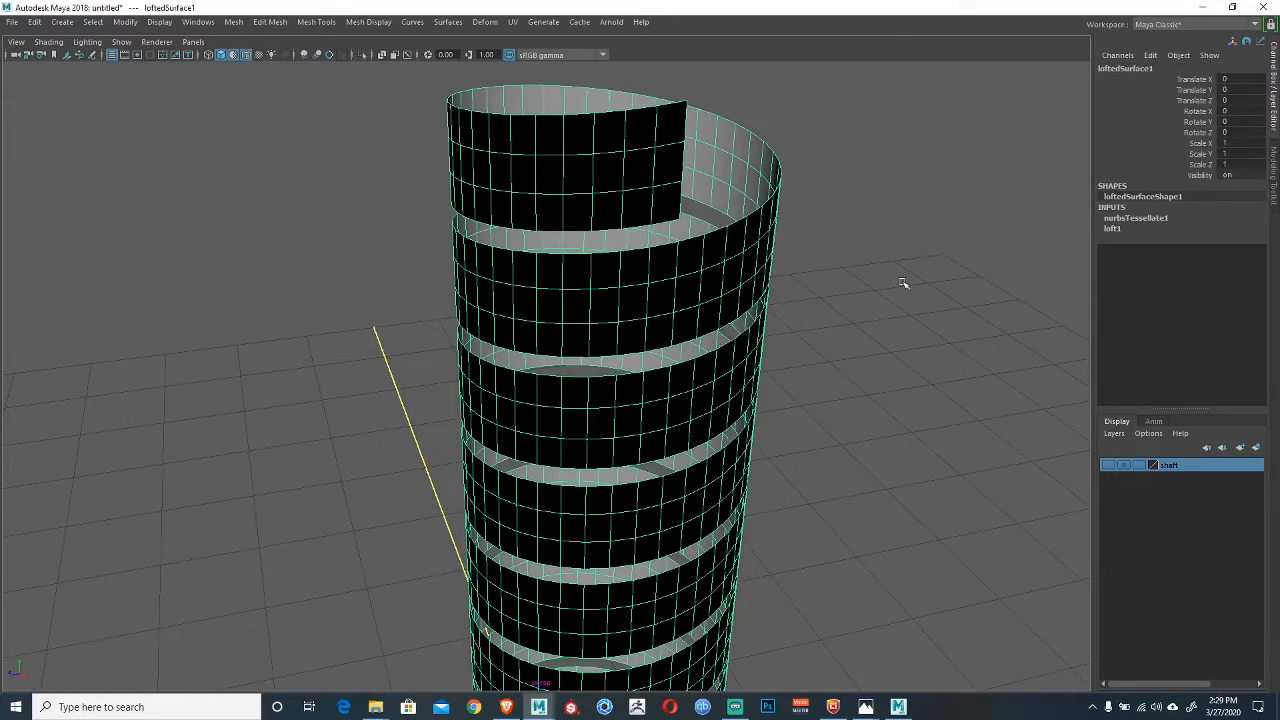
left_click(1113, 229)
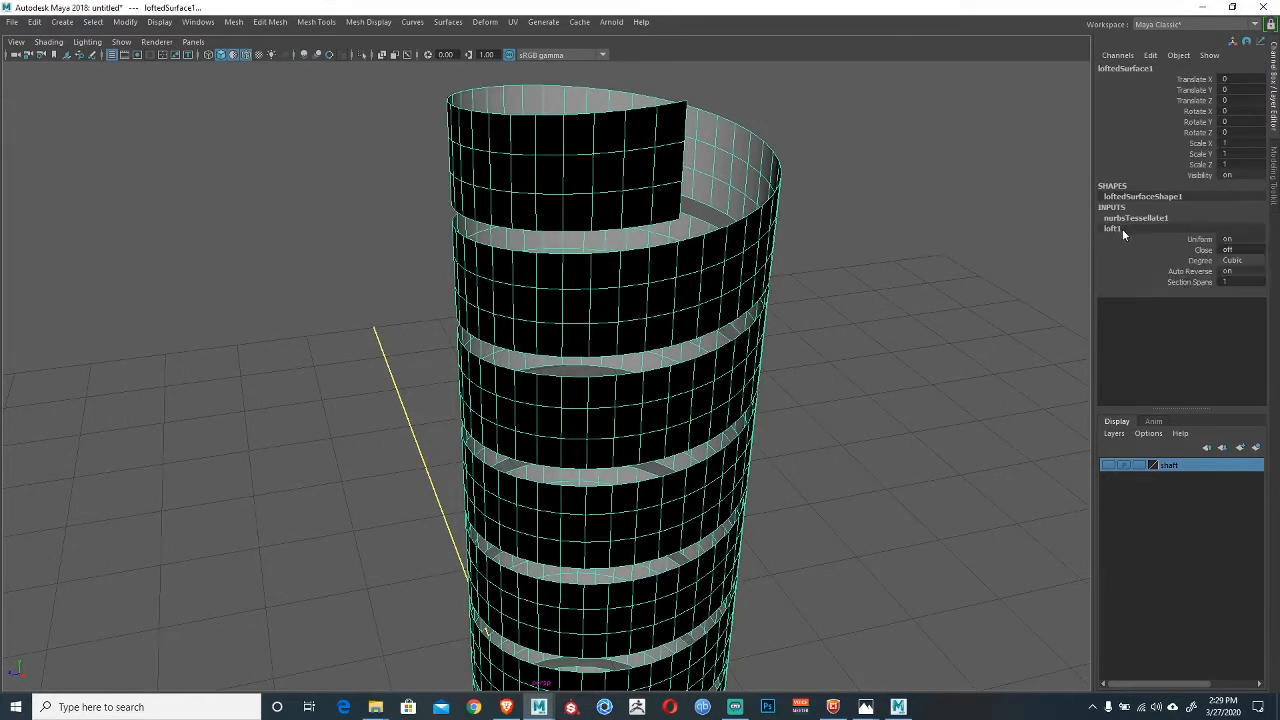
left_click(1234, 261)
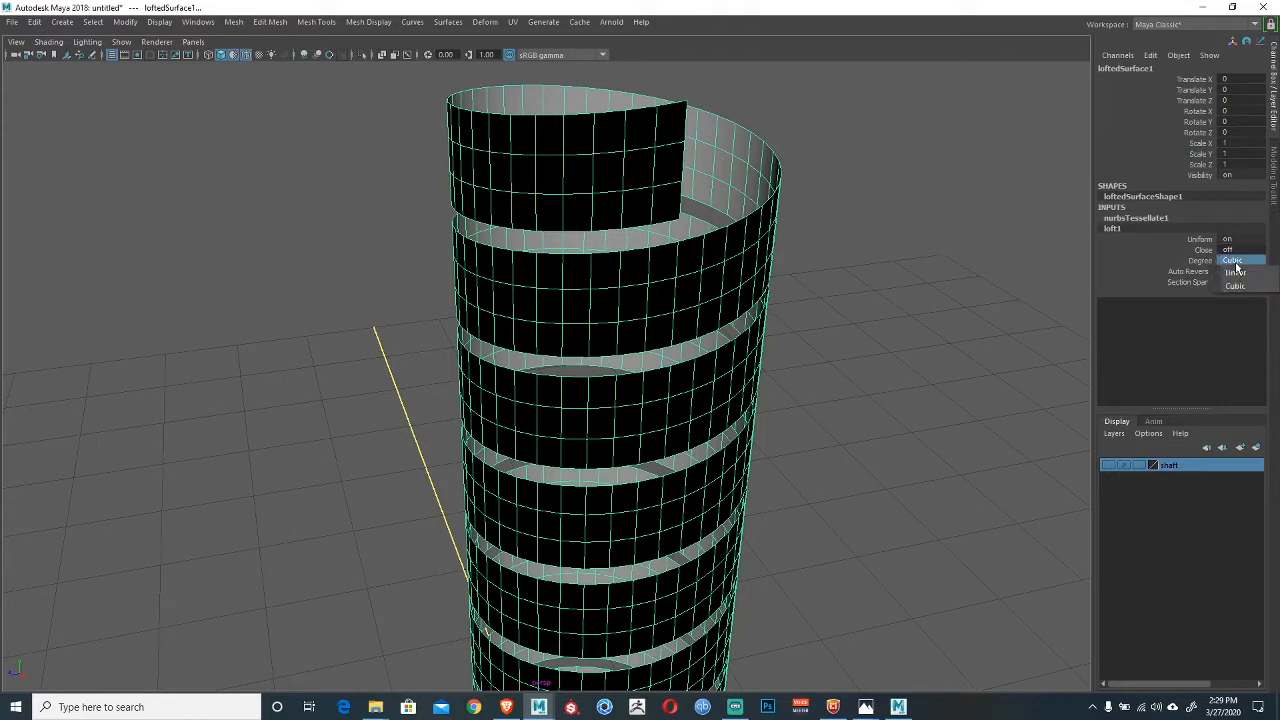
left_click(1240, 274)
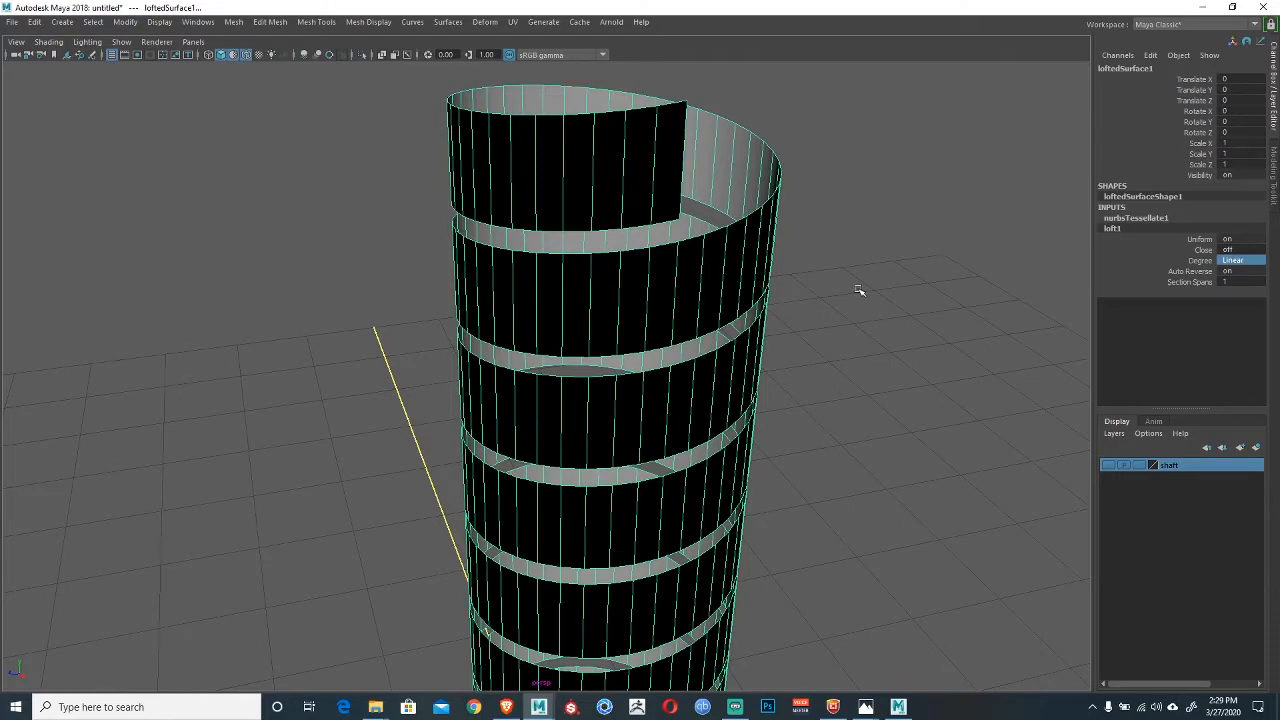
left_click(436, 137)
Reverse the normals of the spiral strip so its faces point outward, and deselect it.
left_click(655, 178)
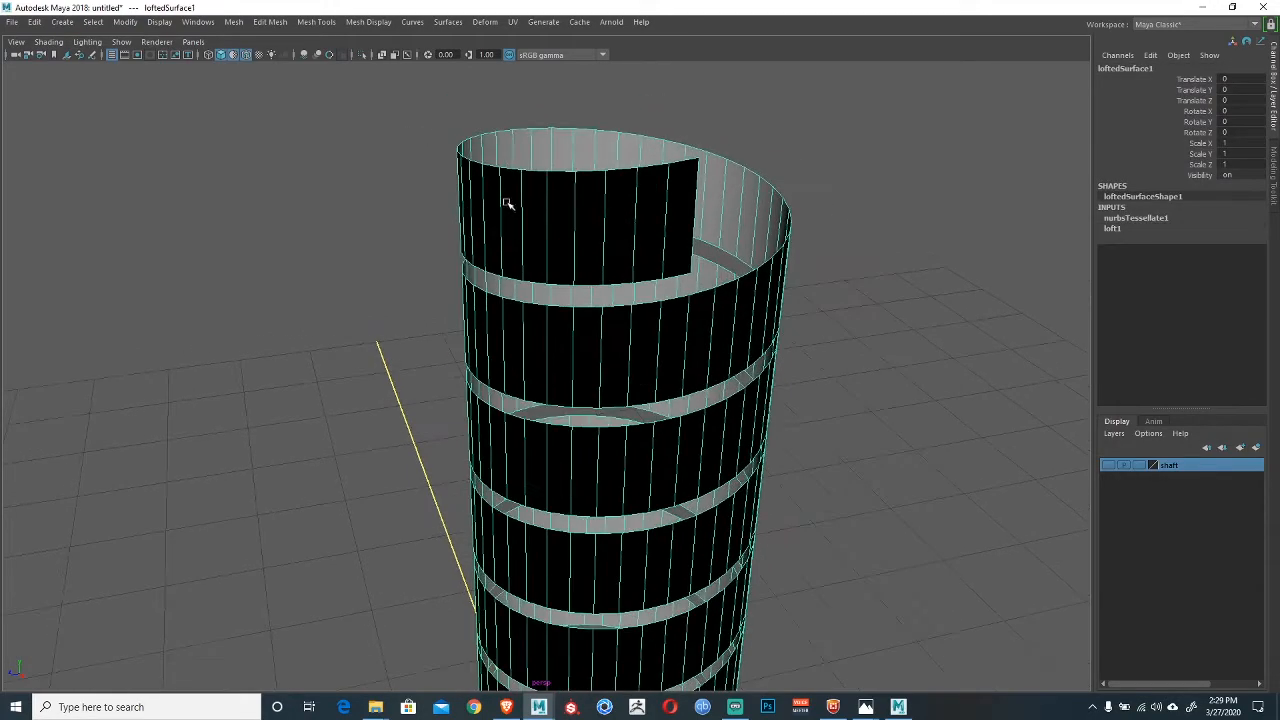
left_click_drag(506, 200, 520, 260, "alt")
left_click_drag(527, 268, 555, 238, "alt")
key("space")
left_click(581, 288)
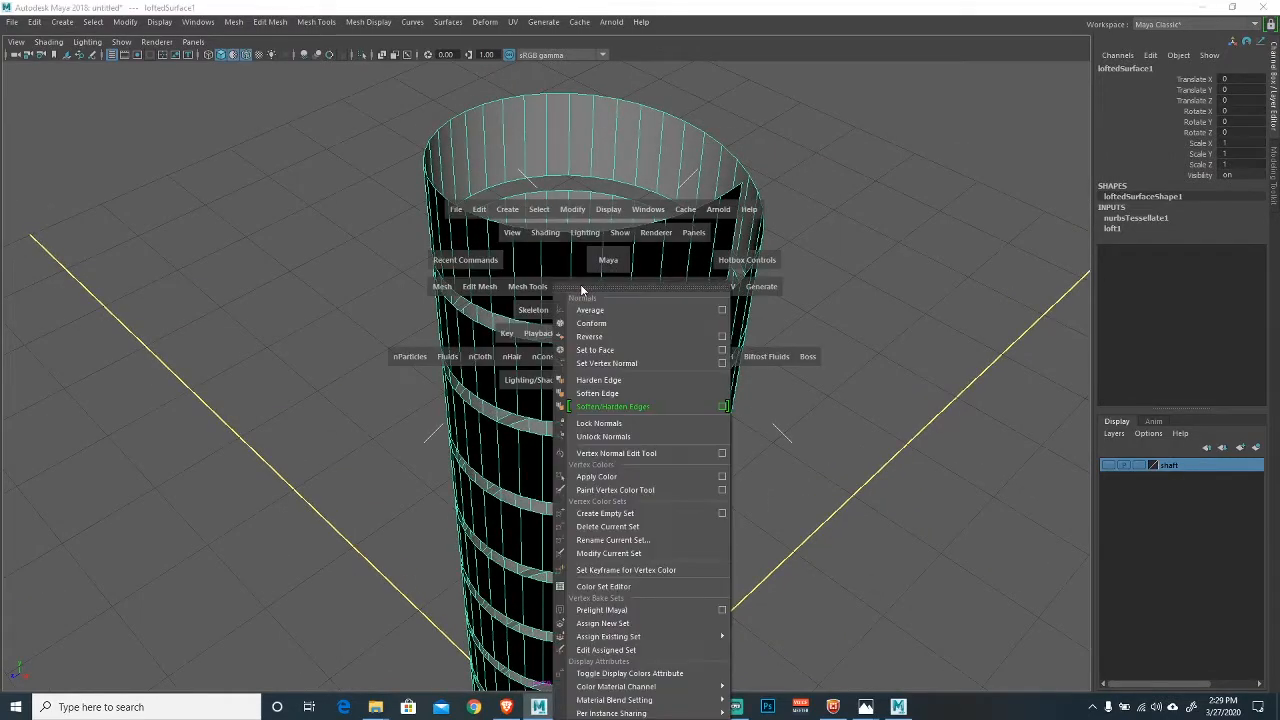
left_click(590, 337)
left_click(322, 245)
Select the strip together with its spiral curves and delete their construction history.
left_click_drag(554, 291, 626, 234, "alt")
left_click_drag(617, 103, 771, 326)
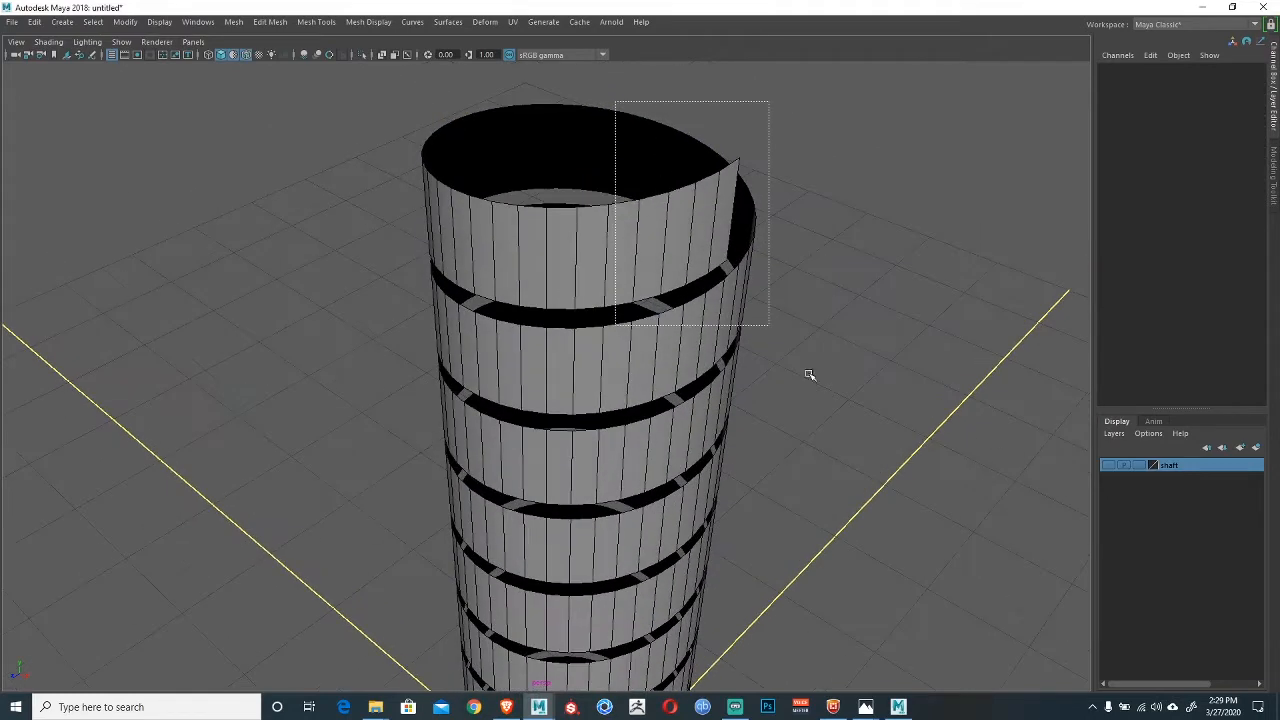
left_click(566, 248)
left_click_drag(563, 254, 491, 211, "alt")
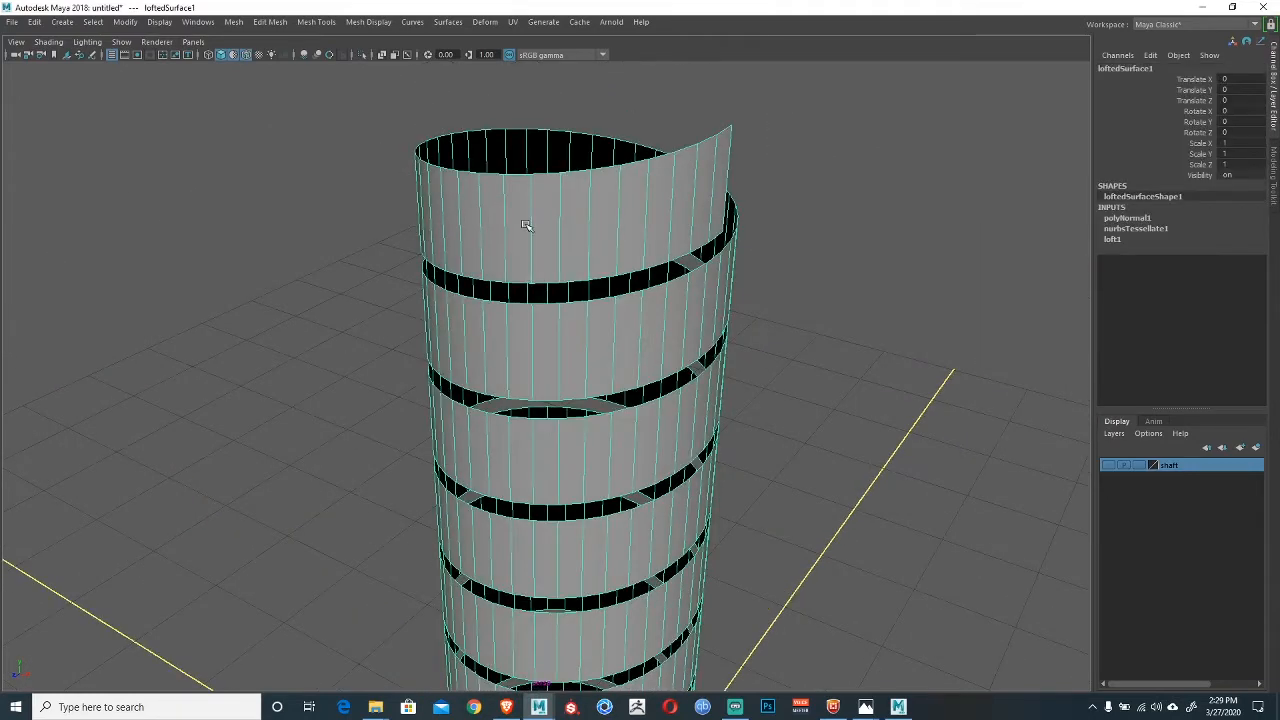
middle_click_drag(610, 384, 707, 330, "alt")
scroll(660, 400, "down", 5)
key("w")
left_click_drag(558, 351, 611, 388, "alt")
middle_click_drag(562, 258, 580, 330, "alt")
key("ctrl+z")
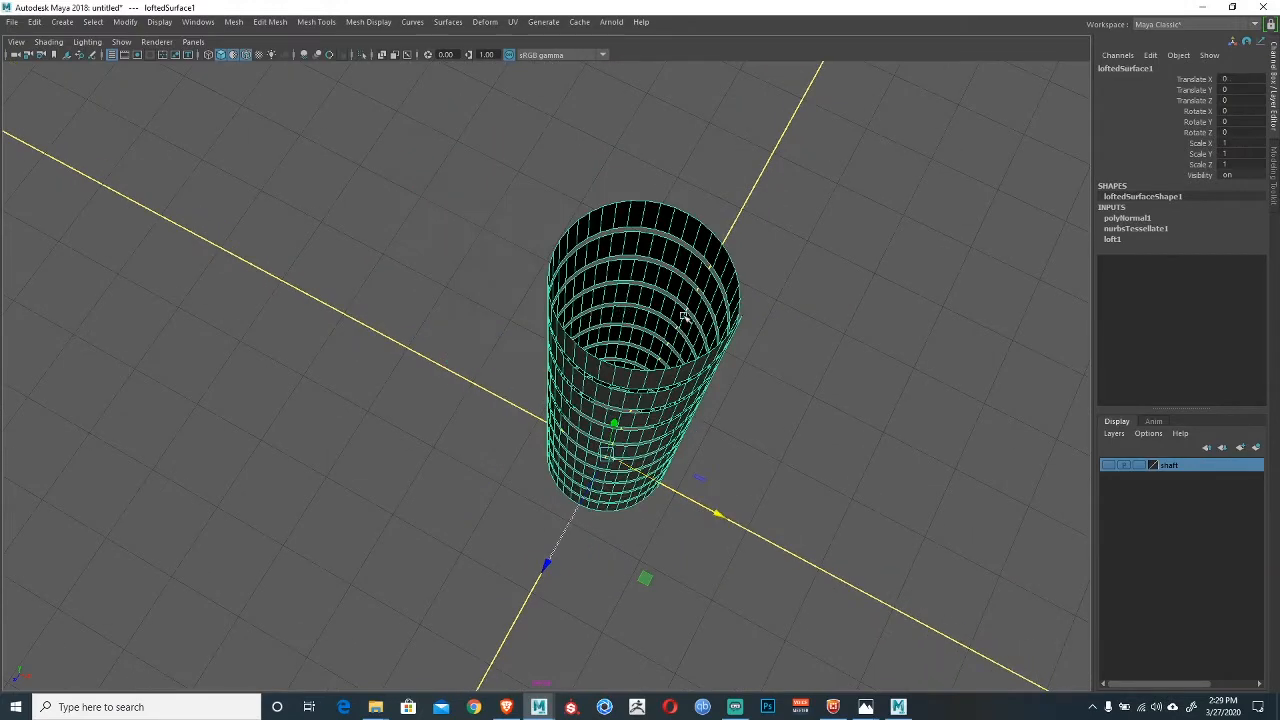
left_click_drag(526, 175, 718, 352)
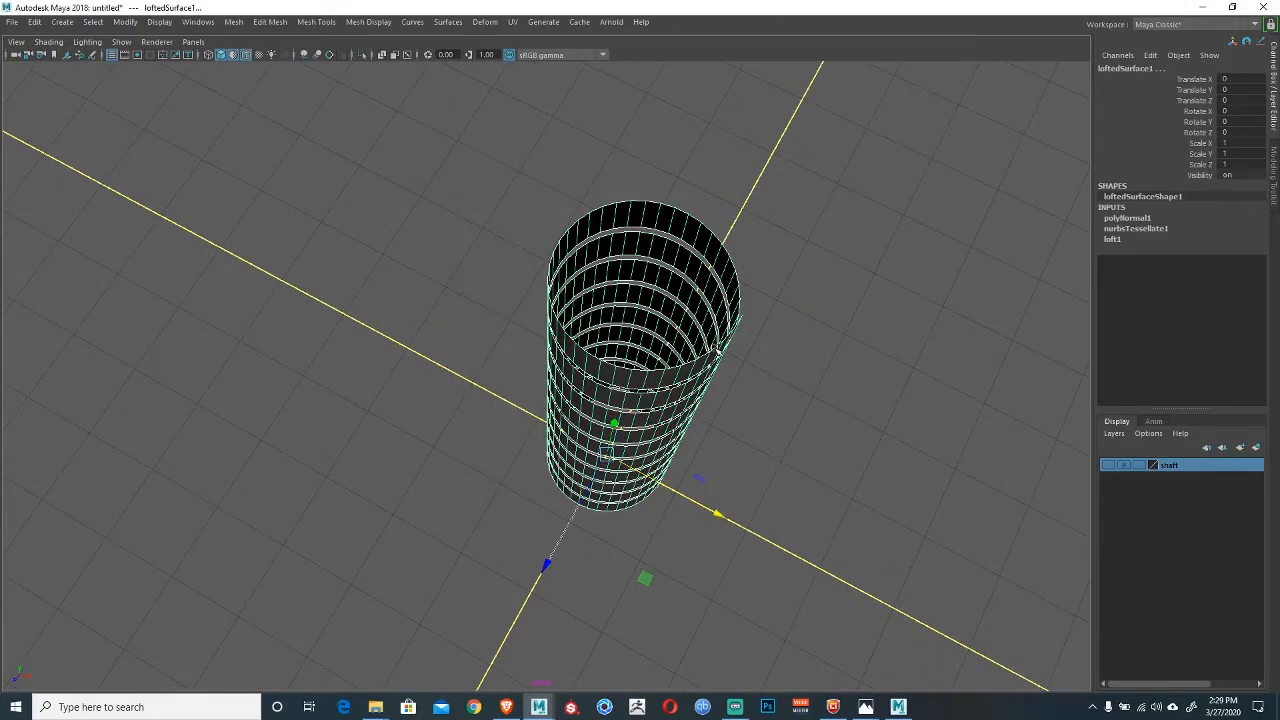
key("alt+shift+d")
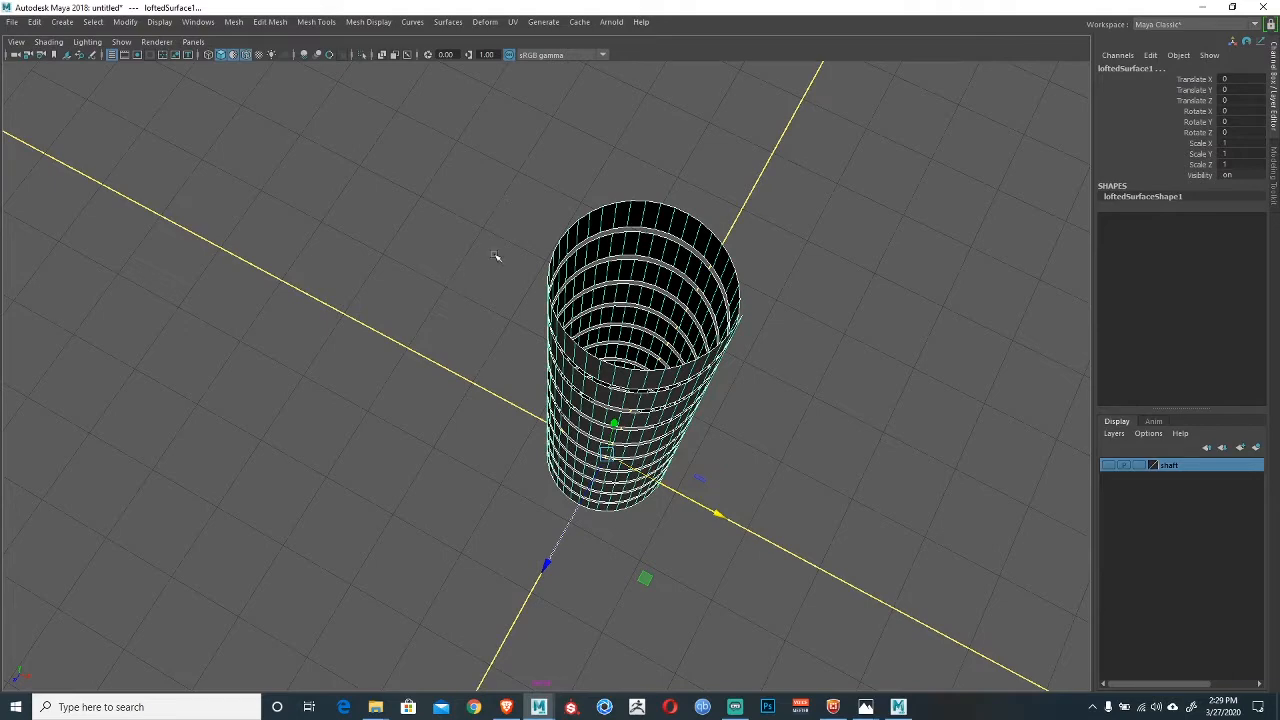
Delete the spiral curves, keeping only the polygon strip.
left_click(467, 279)
left_click_drag(540, 308, 540, 270, "alt")
left_click_drag(505, 169, 617, 318)
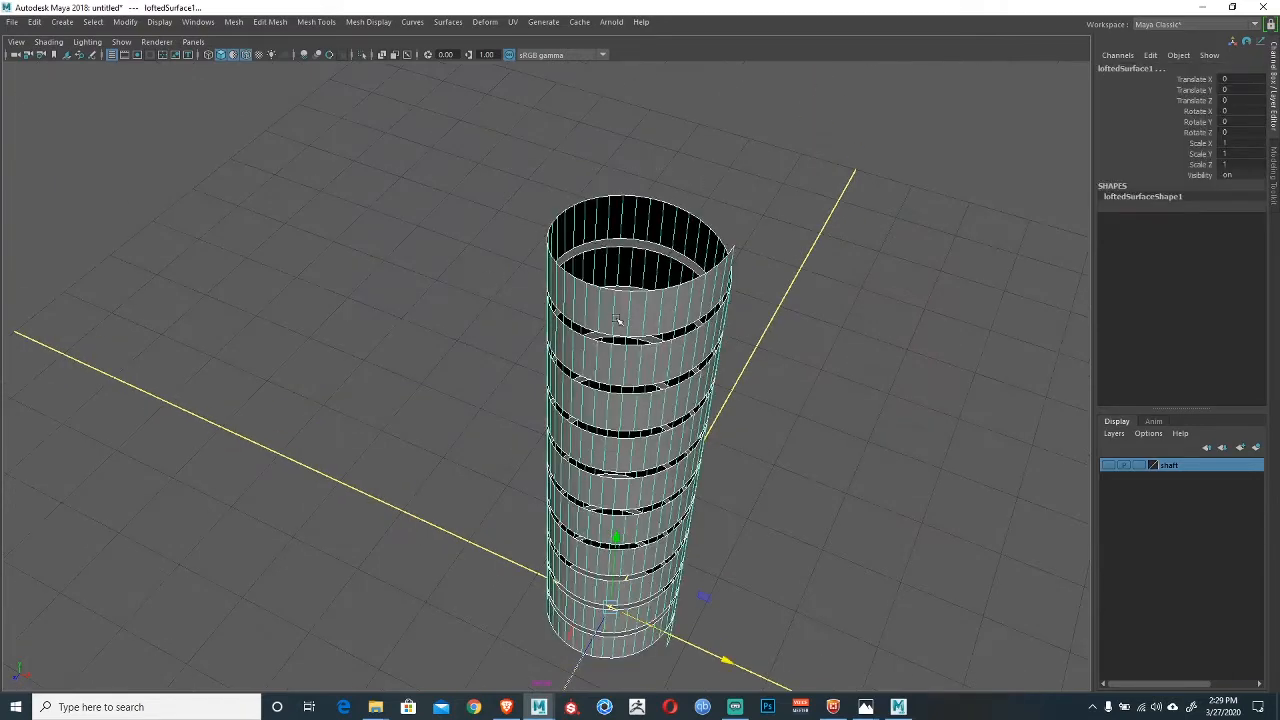
left_click(612, 319)
key("Delete")
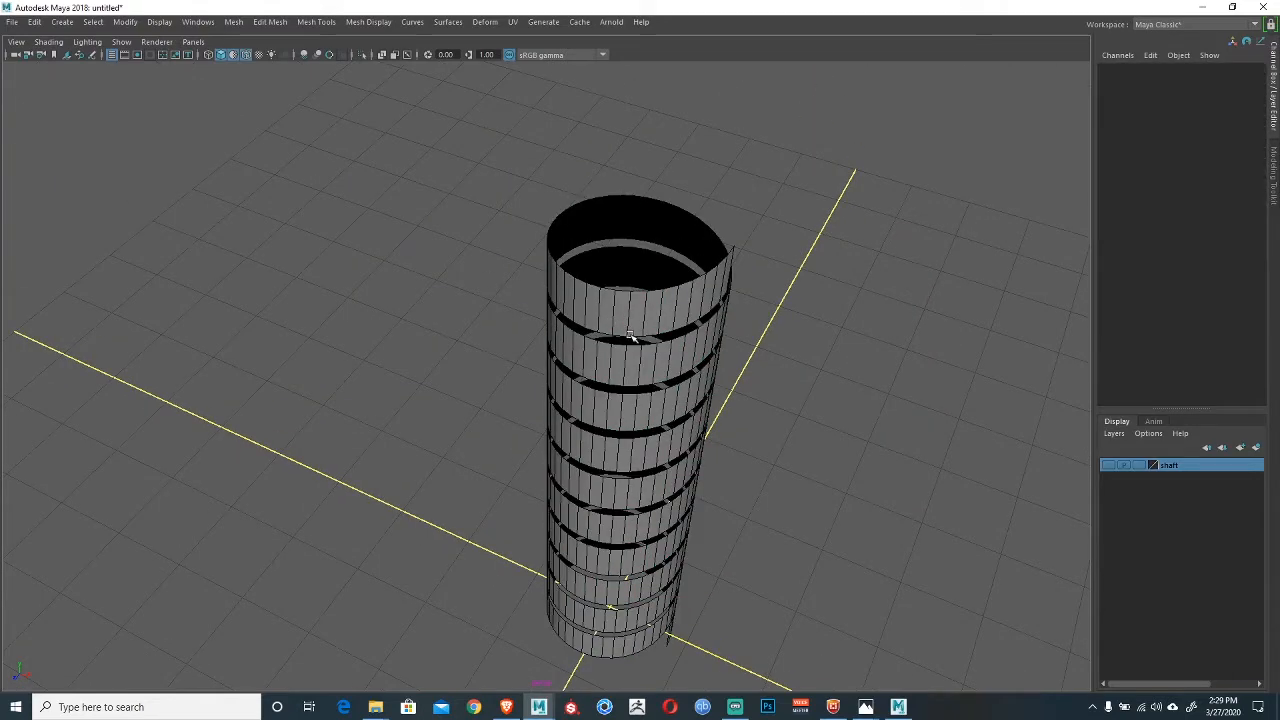
left_click_drag(629, 380, 603, 351, "alt")
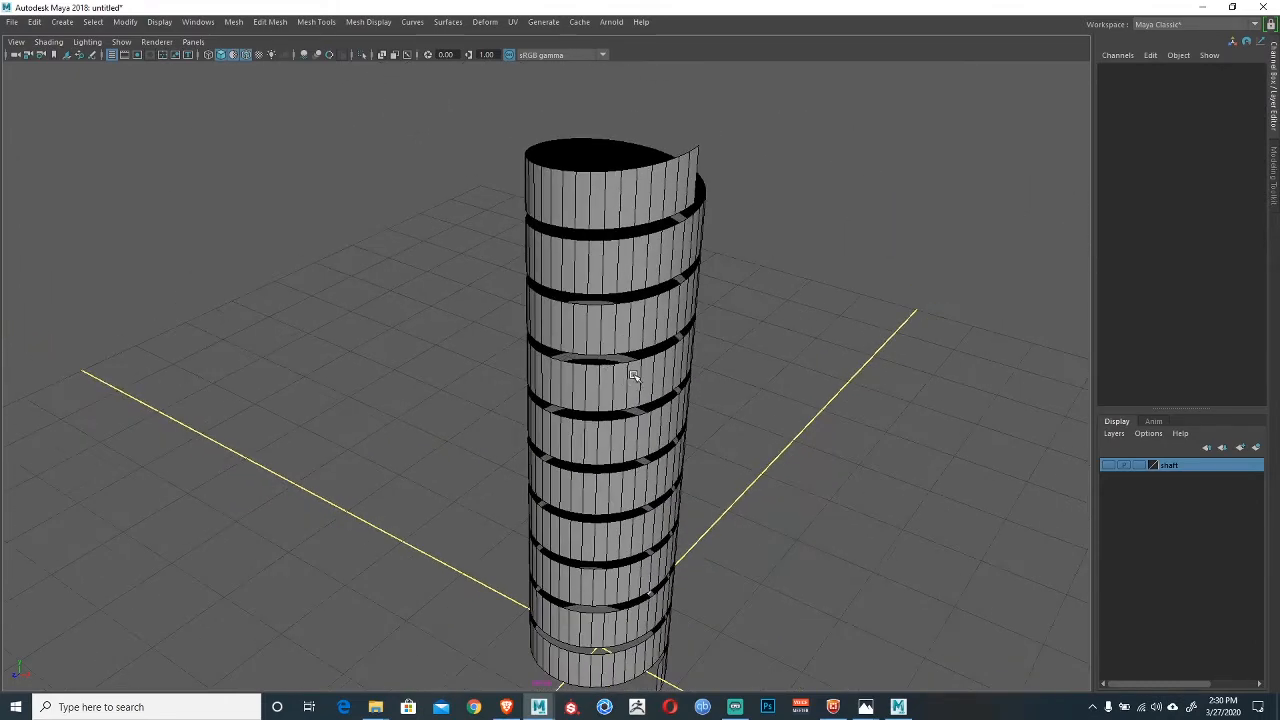
left_click_drag(645, 388, 628, 356, "alt")
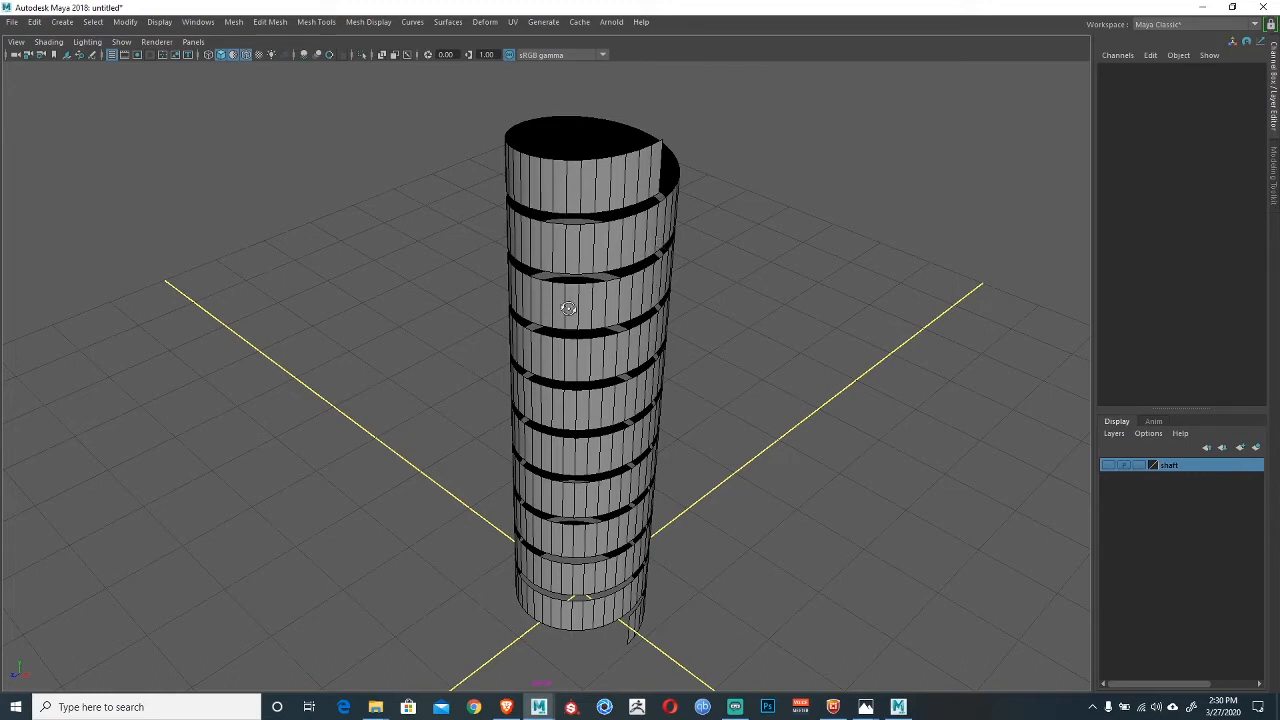
left_click_drag(568, 307, 594, 300, "alt")
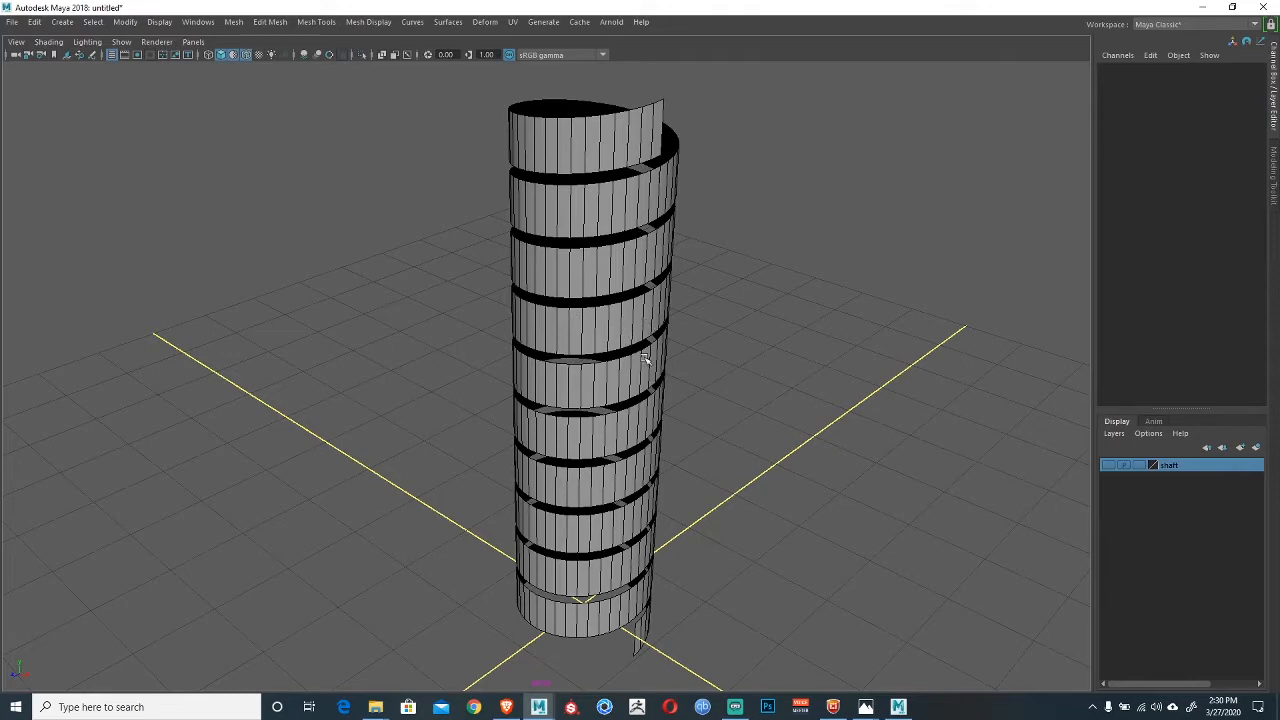
left_click_drag(555, 290, 505, 280, "alt")
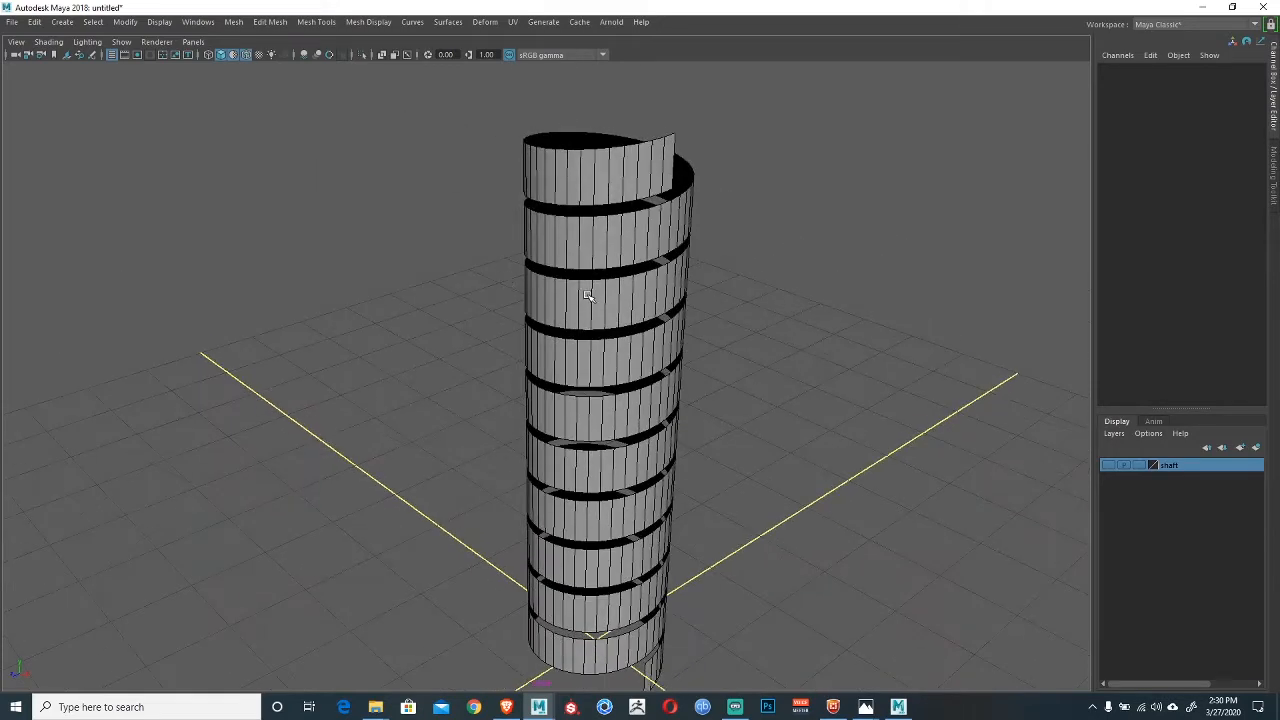
mouse_move(591, 294)
left_mouse_down("alt")
mouse_move(575, 290)
mouse_move(580, 313)
left_mouse_up("alt")
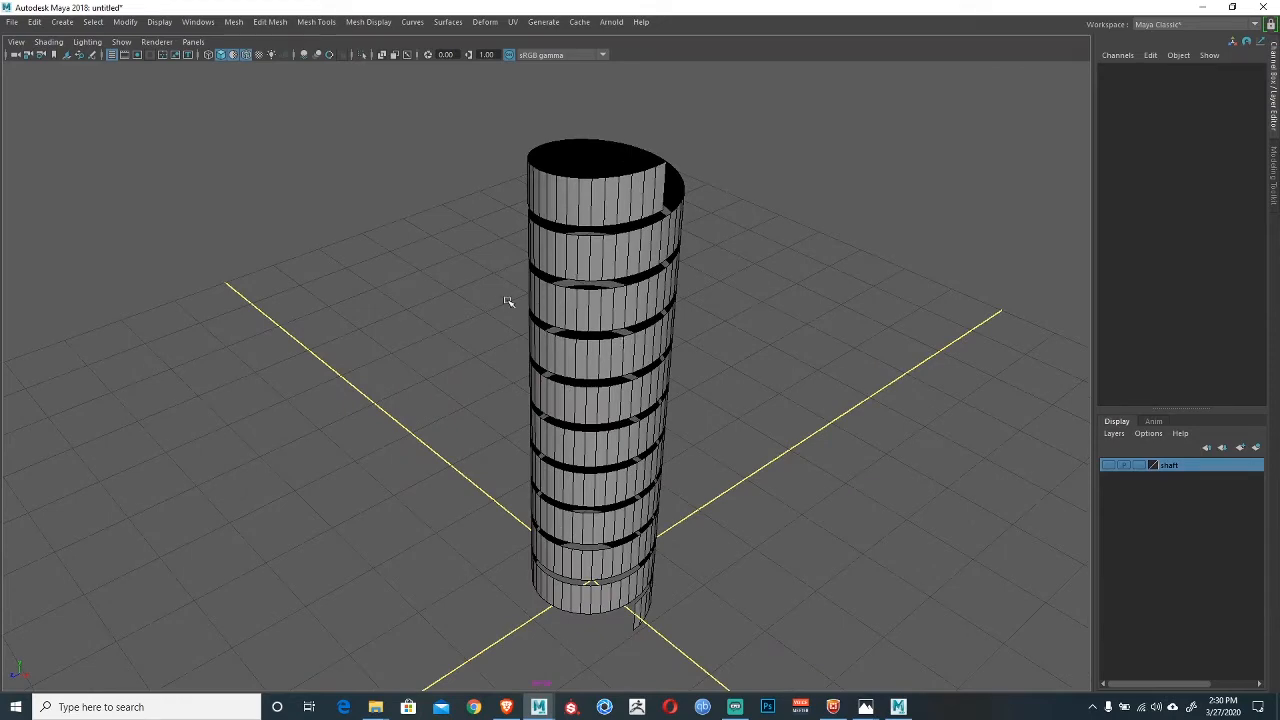
left_click(543, 314)
left_click(491, 317)
mouse_move(491, 317)
left_mouse_down("alt")
mouse_move(497, 349)
mouse_move(486, 329)
mouse_move(519, 317)
mouse_move(464, 326)
mouse_move(481, 332)
left_mouse_up("alt")
Make the shaft layer visible again and set its display type to Template.
left_click(558, 260)
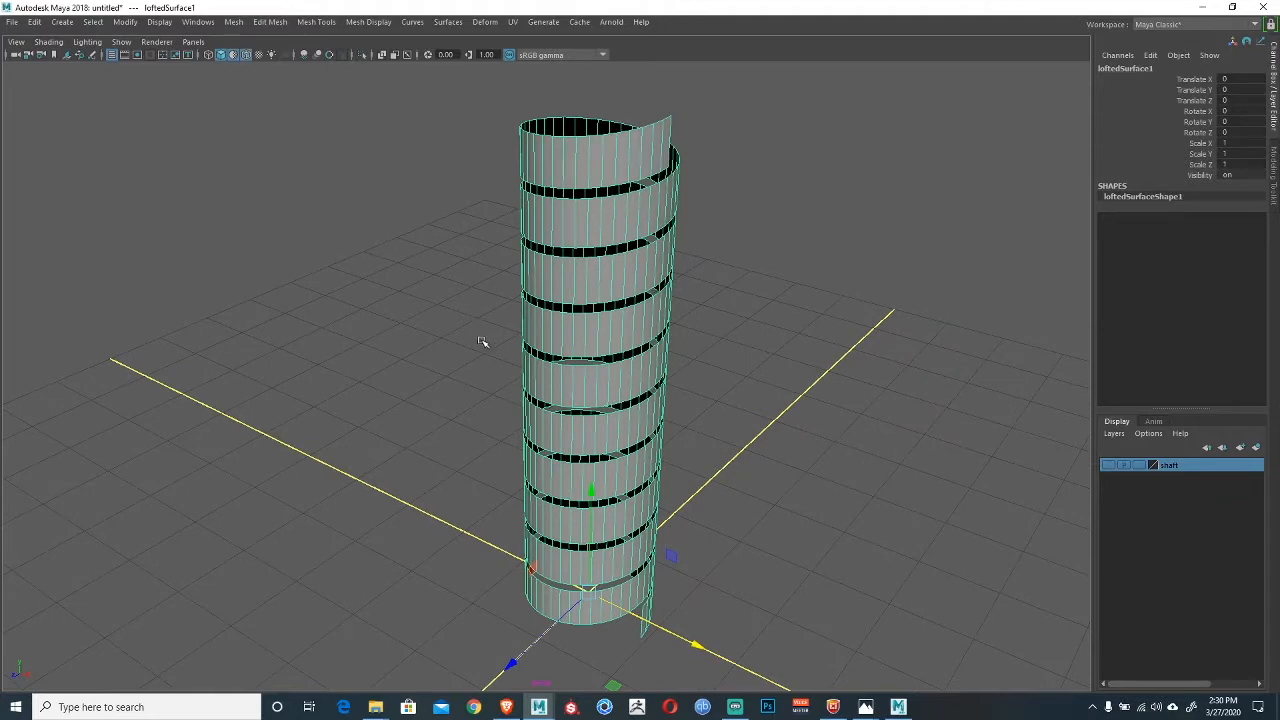
left_click_drag(481, 342, 979, 396, "alt")
left_click(1108, 465)
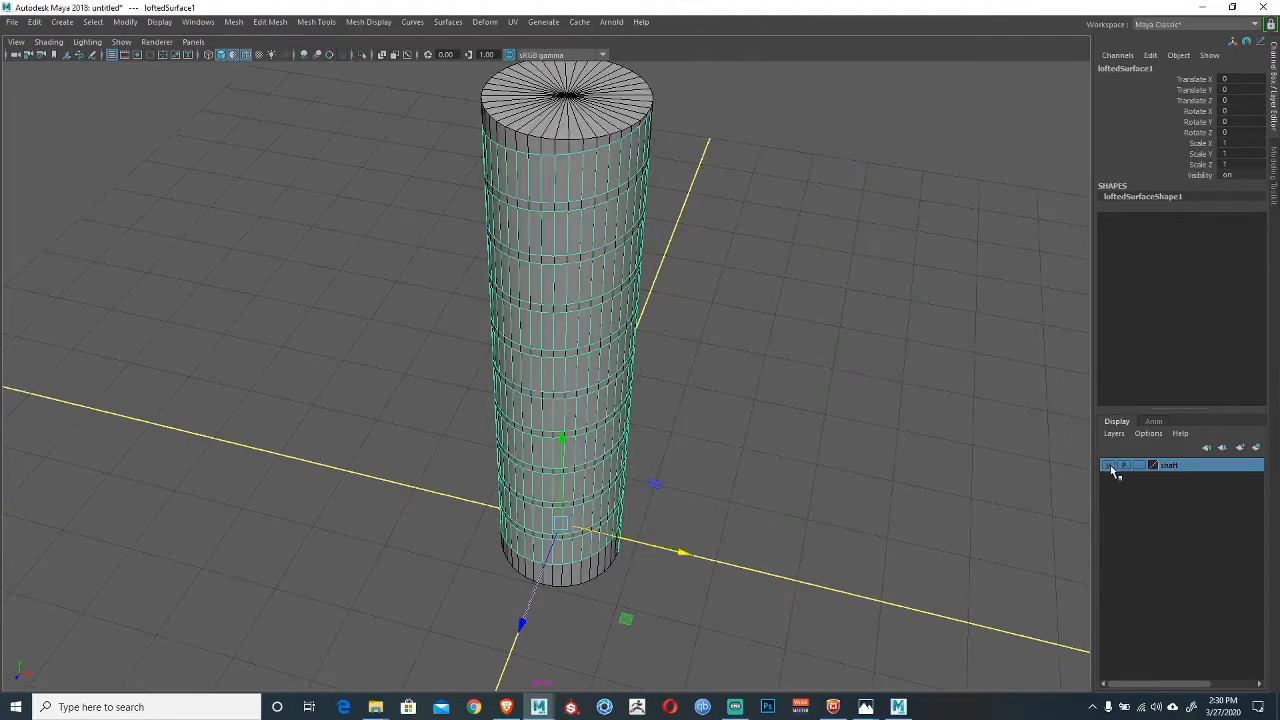
left_click(1140, 465)
left_click(779, 303)
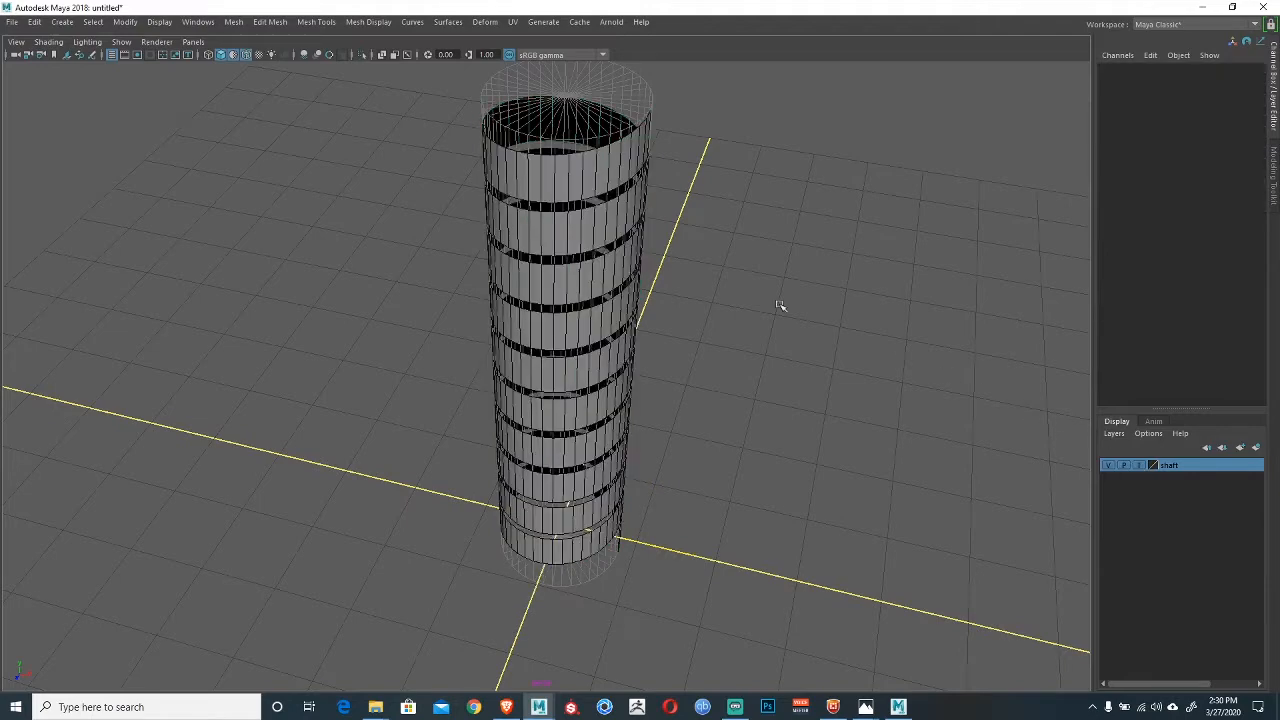
Open the Hypershade beside the model and create a Blinn material.
middle_click_drag(742, 278, 728, 301, "alt")
key("shift+t")
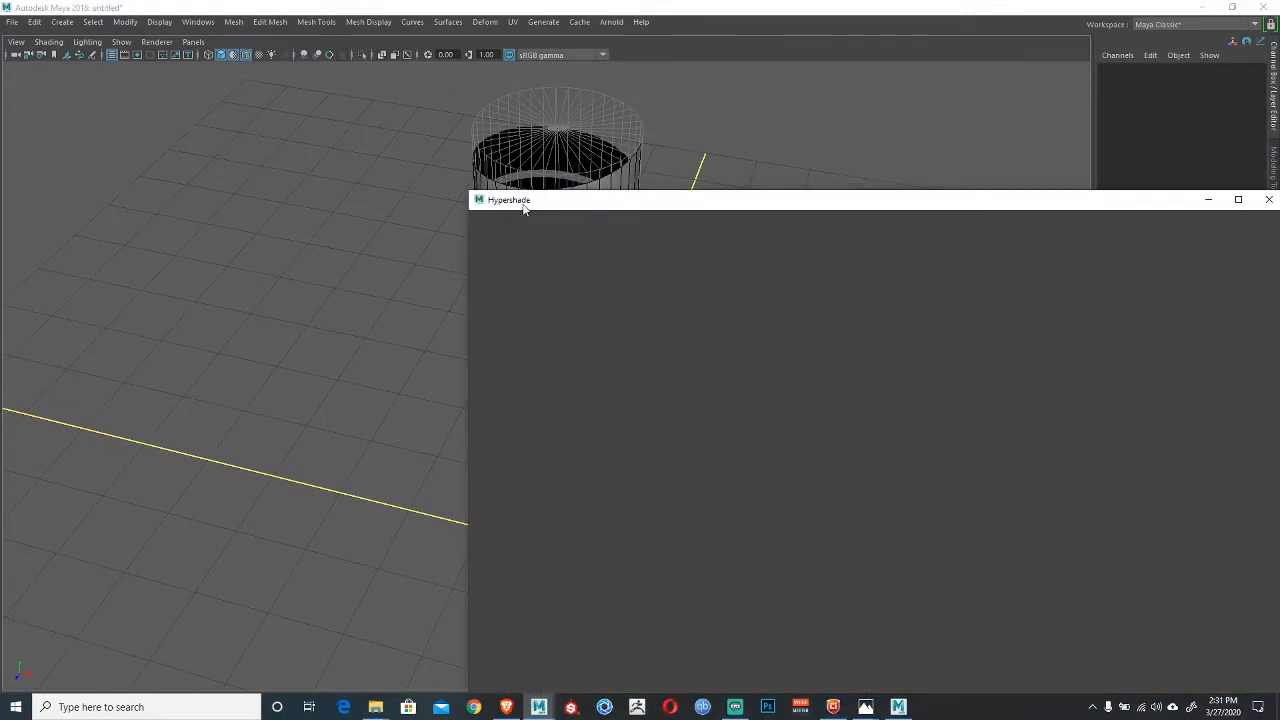
left_click_drag(523, 200, 618, 170)
left_click_drag(359, 300, 549, 372, "alt")
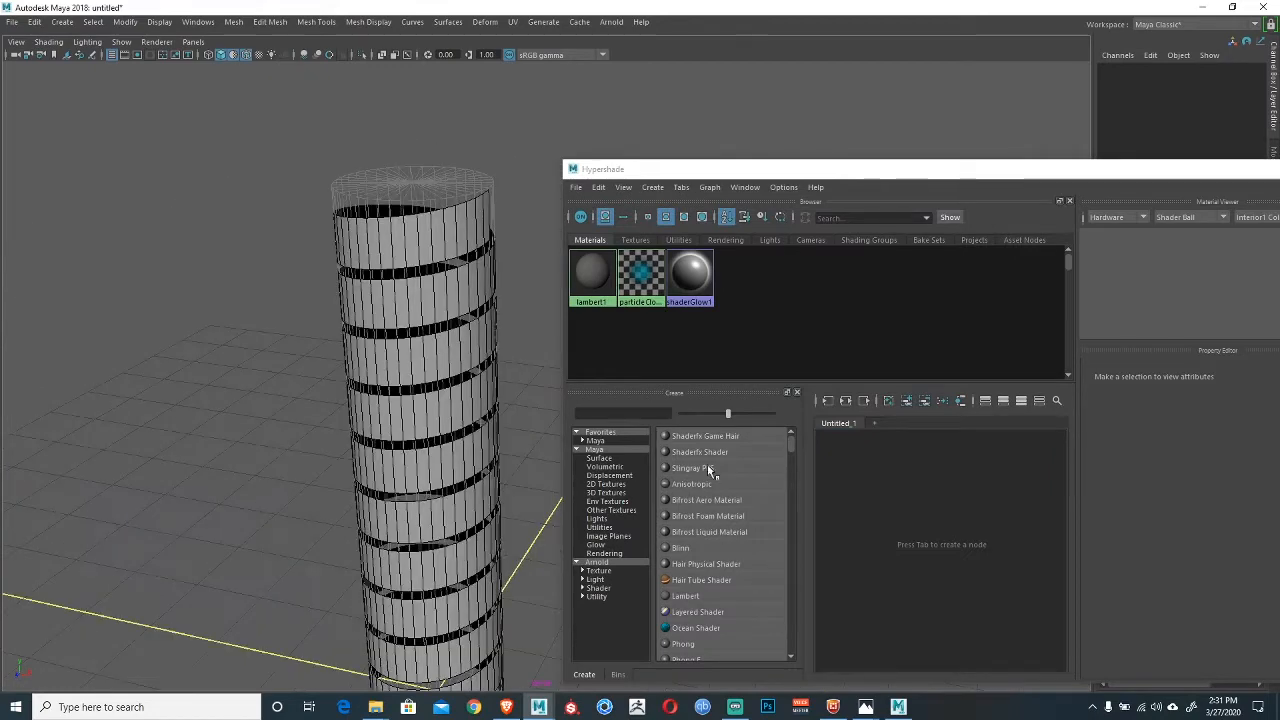
left_click(676, 547)
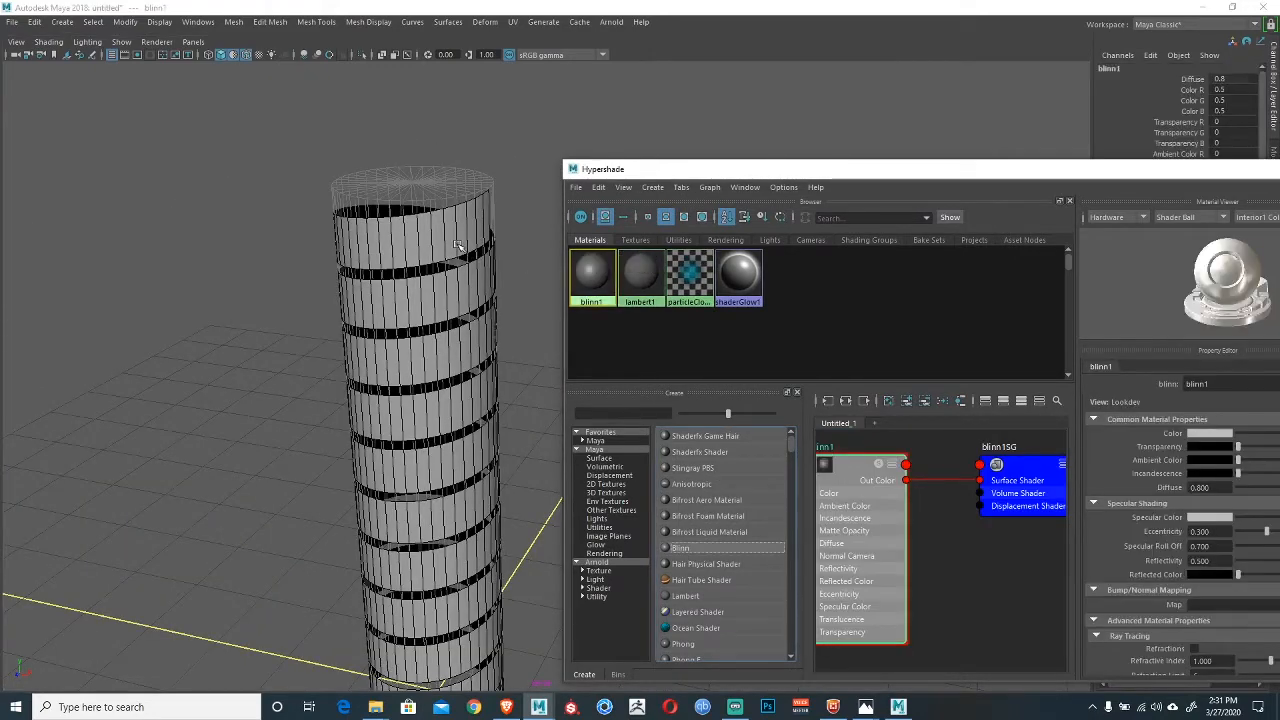
Assign the new Blinn to the spiral strip and give it a brown colour of about R 0.312, G 0.112, B 0.055.
left_click(456, 243)
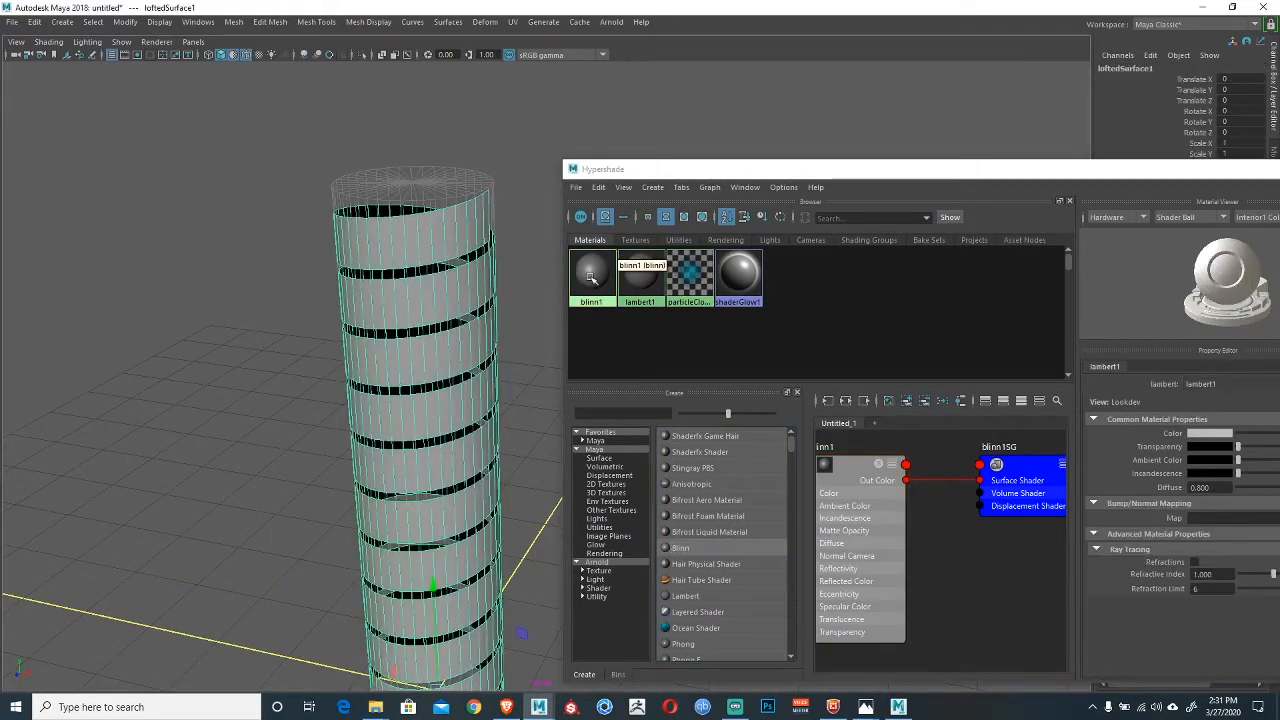
right_click_drag(591, 278, 591, 252)
double_click(593, 275)
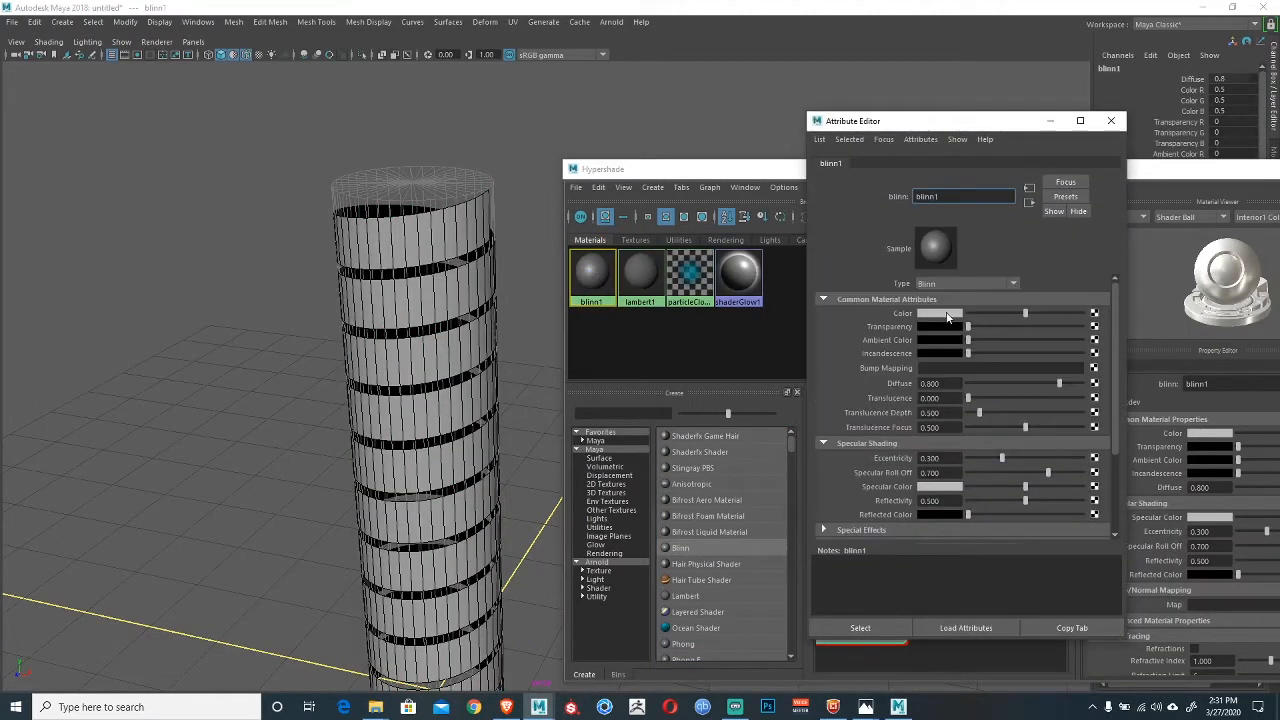
left_click(945, 314)
left_click_drag(1077, 308, 1050, 330)
middle_click_drag(592, 281, 470, 232)
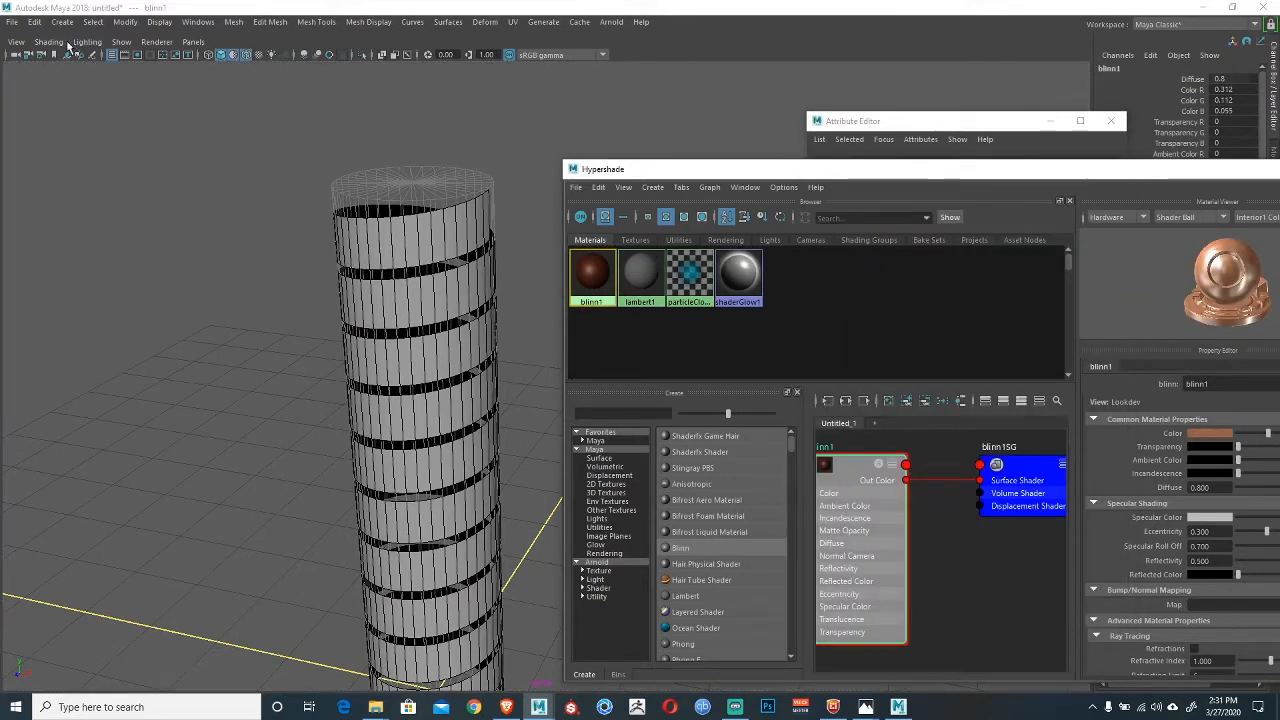
left_click(116, 41)
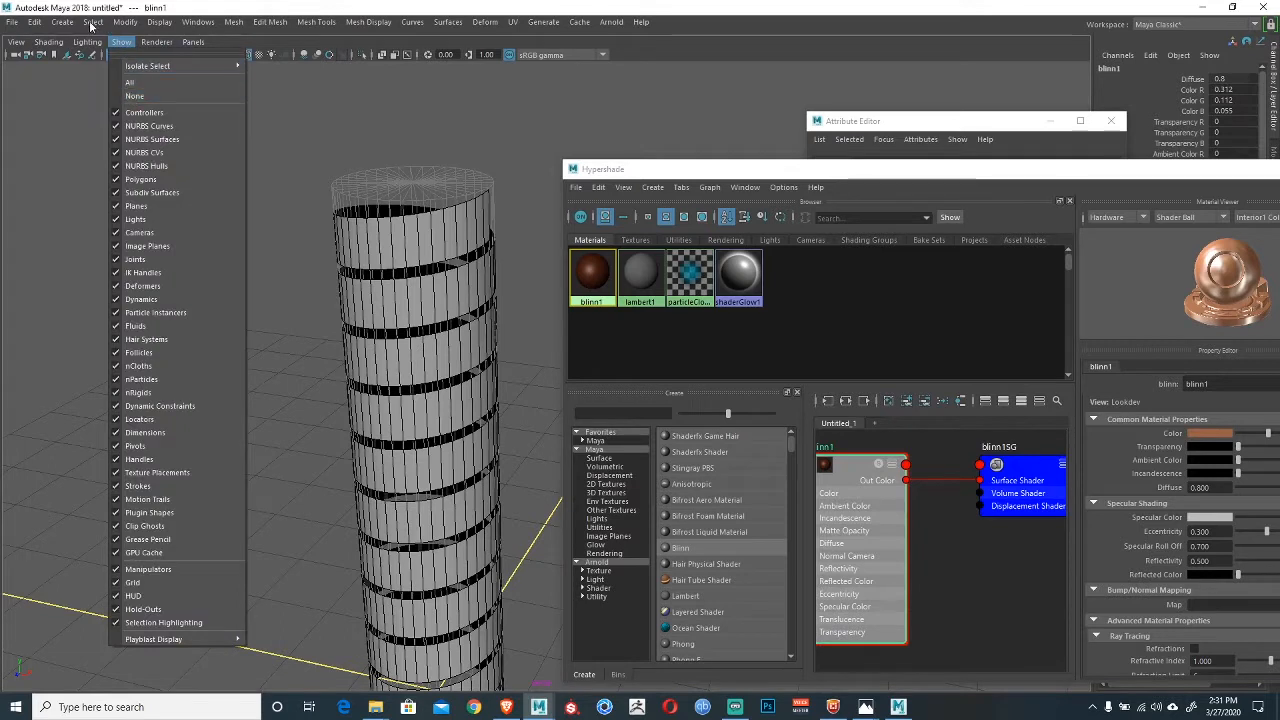
left_click(75, 92)
key("7")
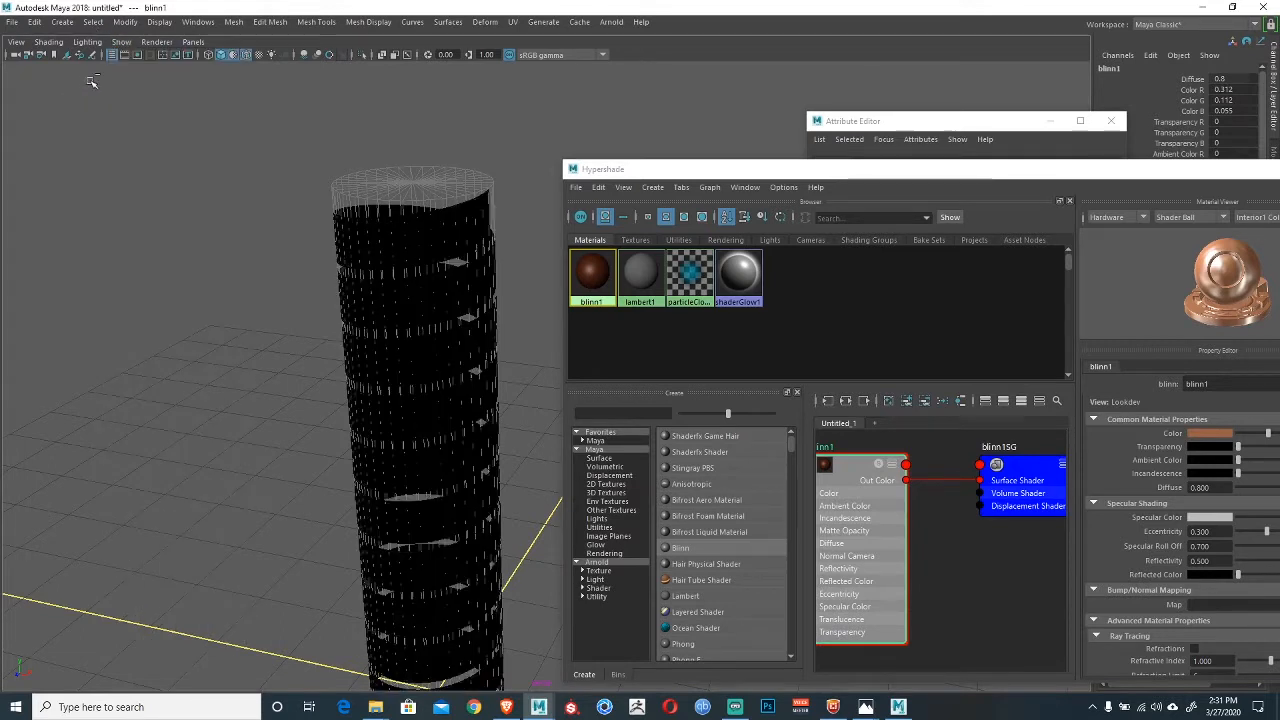
Stop the viewport from using the default material and switch its lighting to Use Default Lighting.
left_click(48, 42)
left_click(56, 150)
left_click(87, 42)
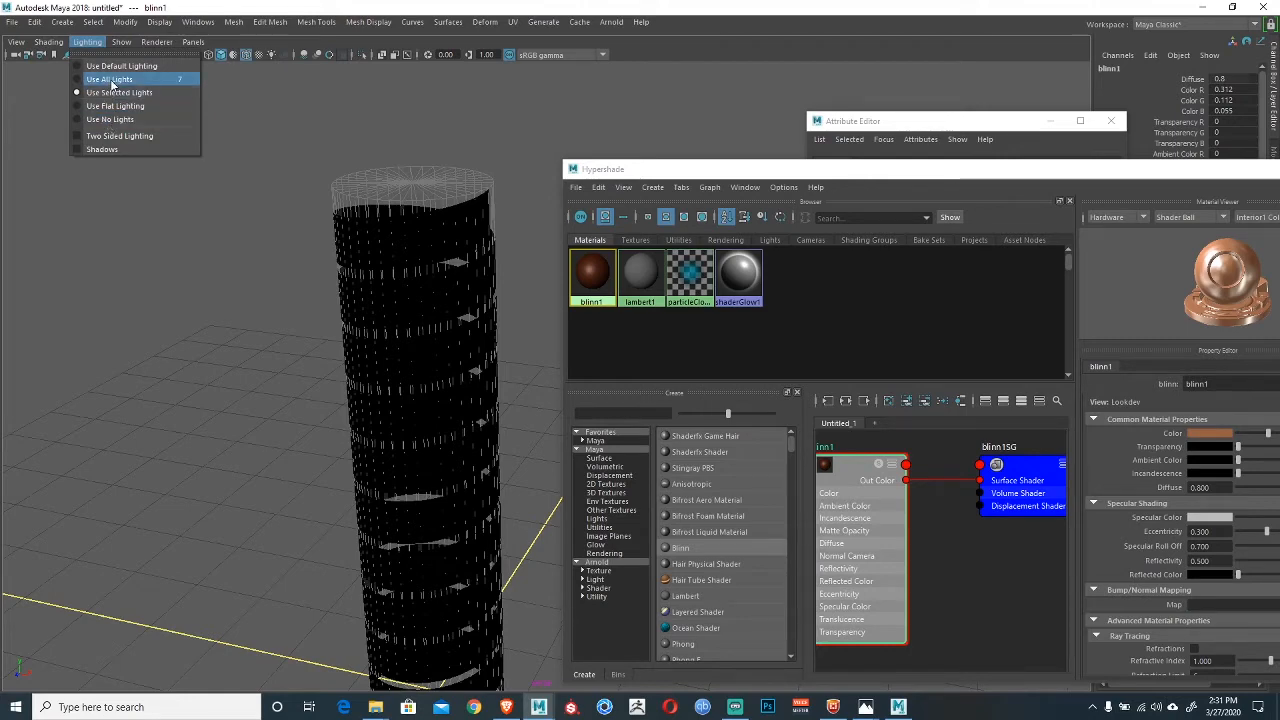
left_click(121, 69)
left_click(198, 175)
left_click_drag(370, 286, 396, 262, "alt")
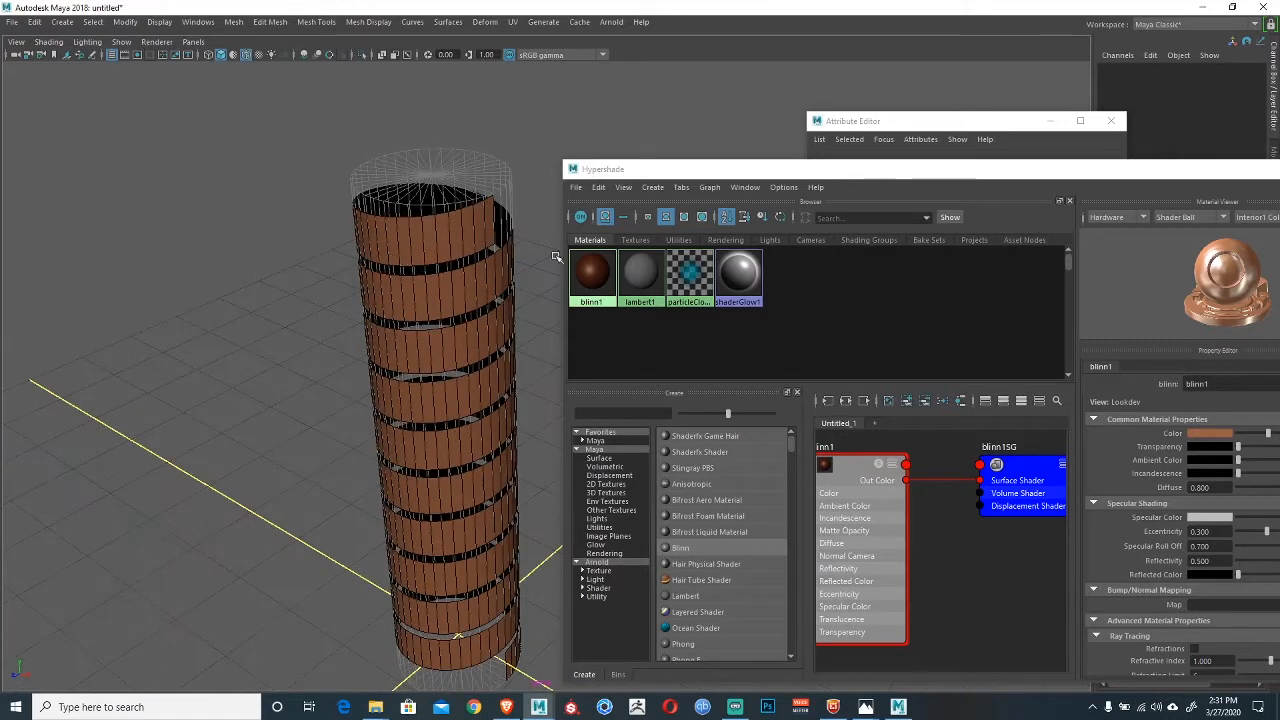
Close the Hypershade and the Attribute Editor windows.
left_click_drag(1181, 175, 563, 306)
left_click(1096, 167)
left_click(1109, 125)
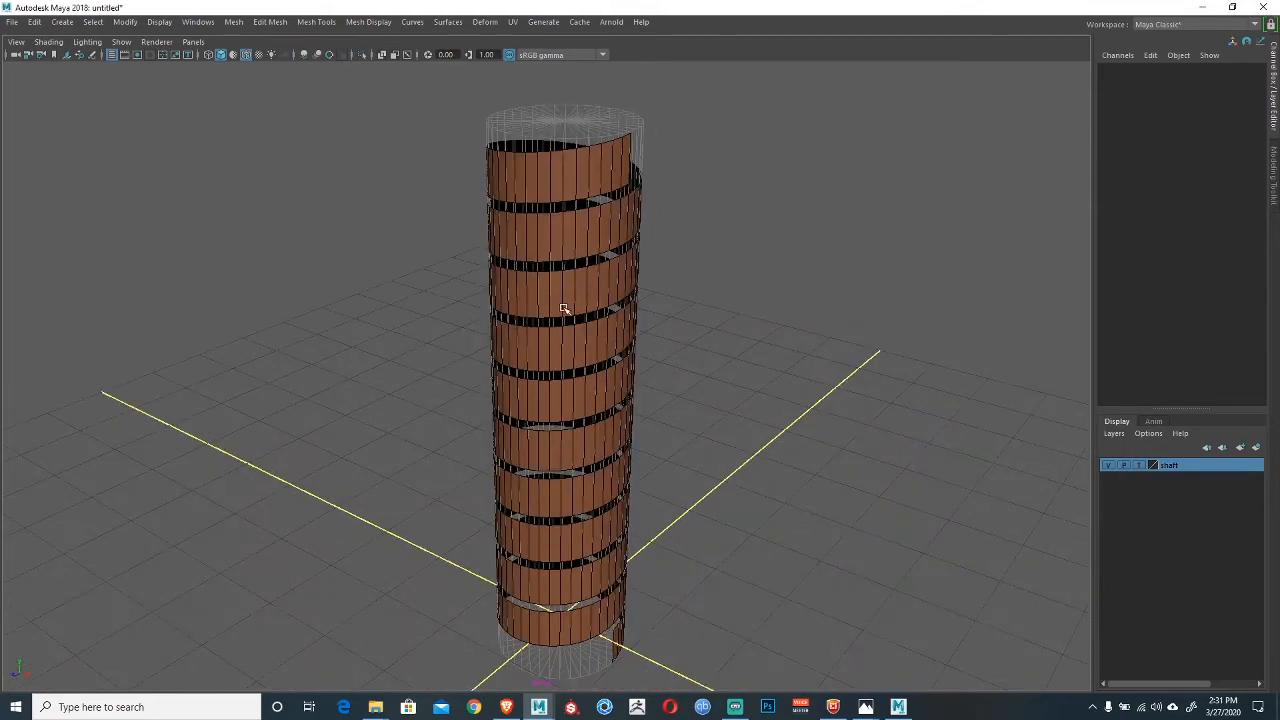
Set the shaft layer's display type to Reference and select the spiral strip around the cylinder.
left_click(1139, 465)
left_click(531, 197)
key("f")
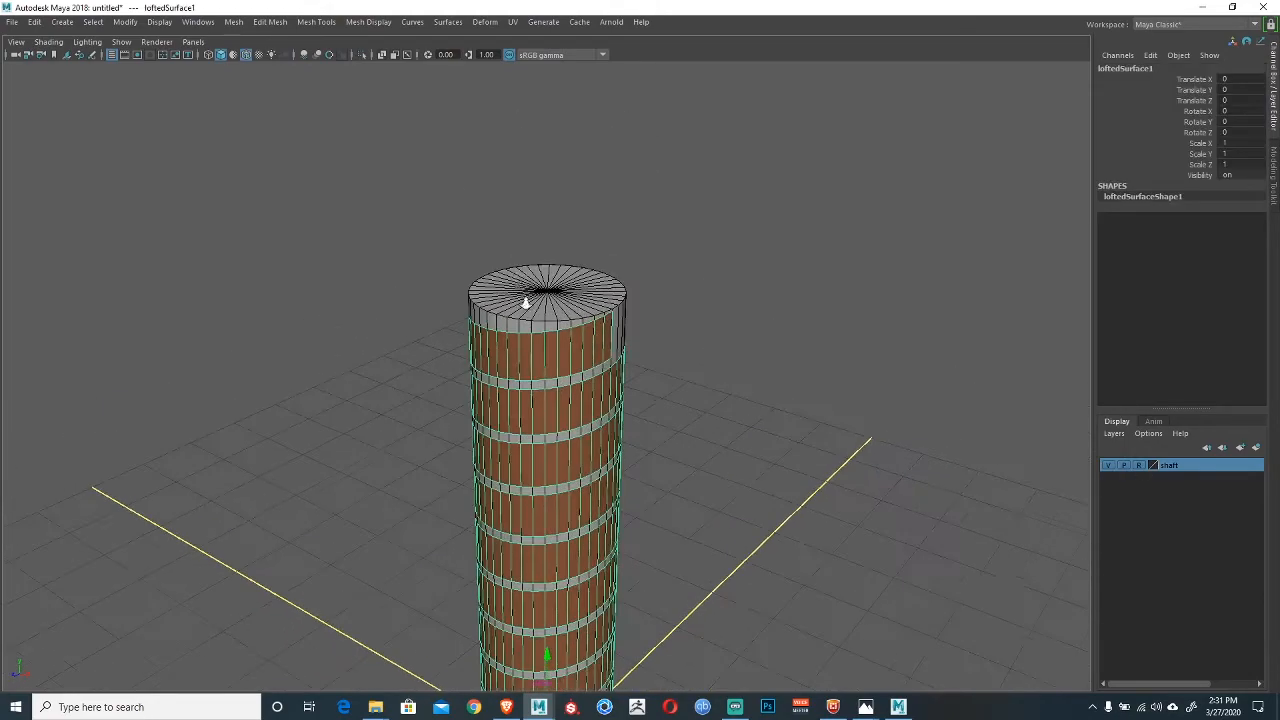
right_click_drag(525, 302, 700, 332, "alt")
left_click_drag(700, 256, 679, 245, "alt")
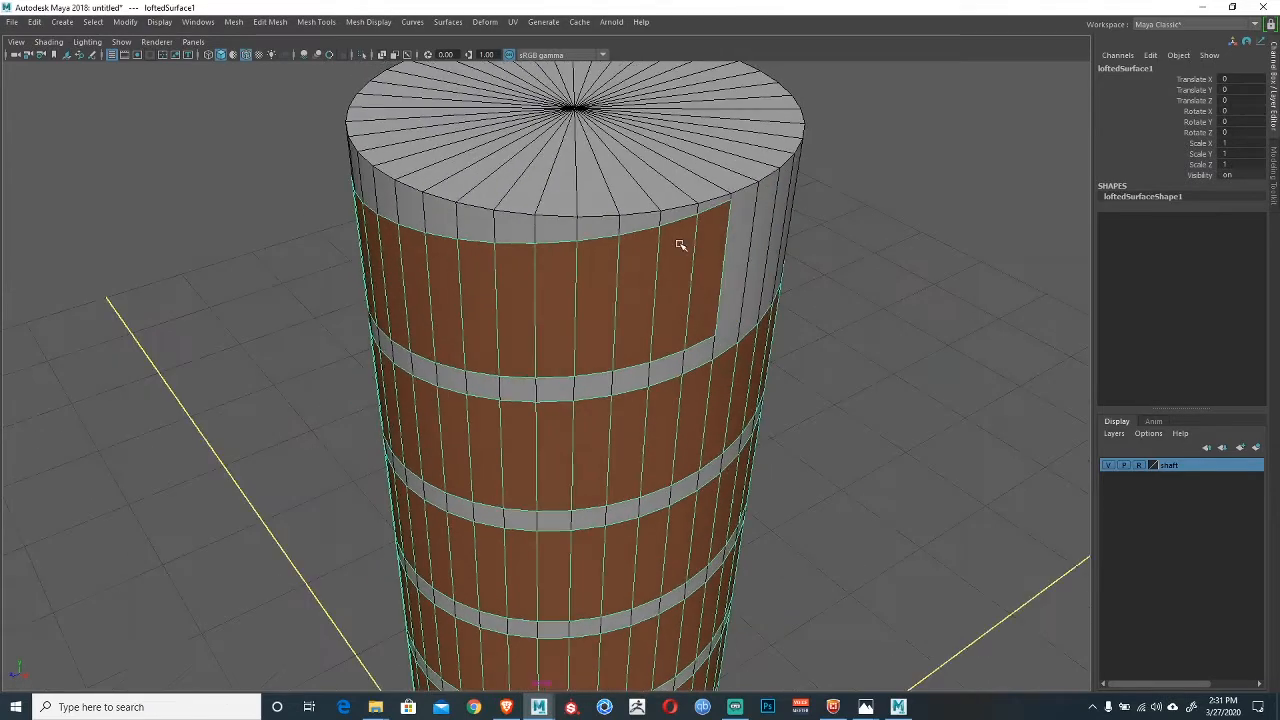
Pick the corner vertex at the upper end of the spiral strip and widen its soft selection falloff.
right_click_drag(680, 247, 678, 215)
left_click_drag(640, 294, 686, 287, "alt")
right_click_drag(726, 278, 717, 211)
double_click(720, 219)
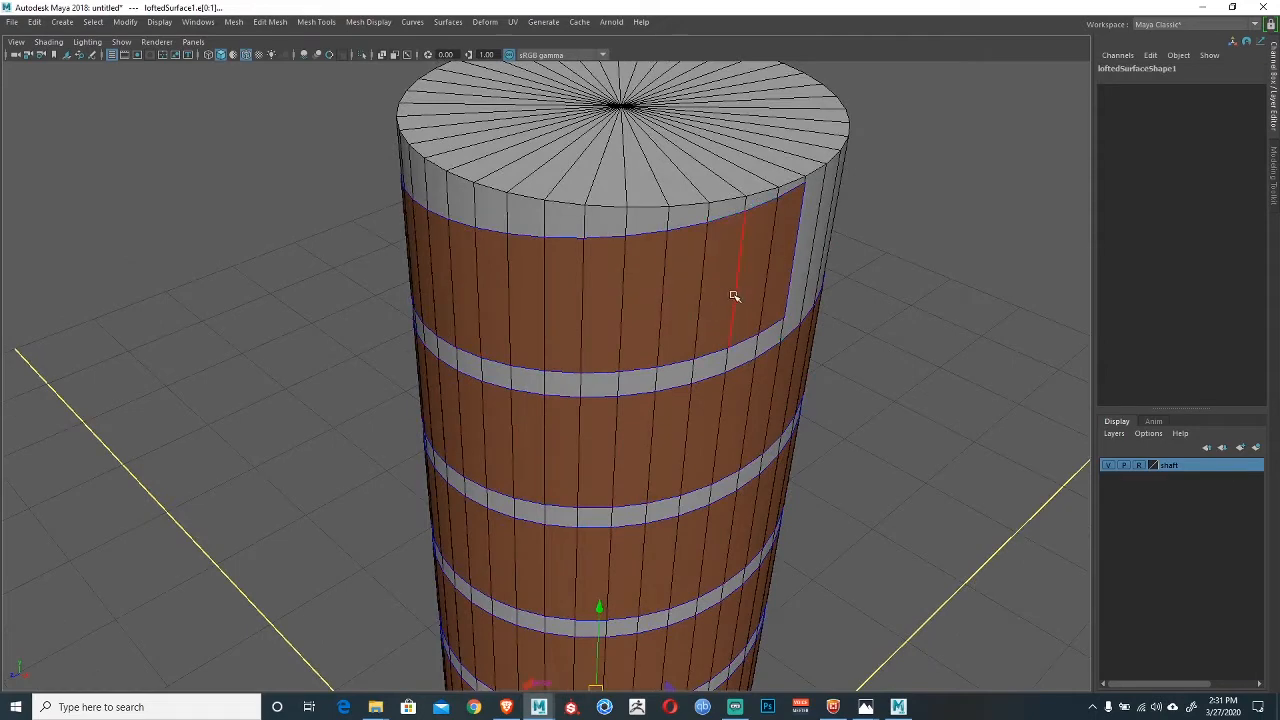
right_click_drag(735, 295, 763, 243)
left_click(936, 388)
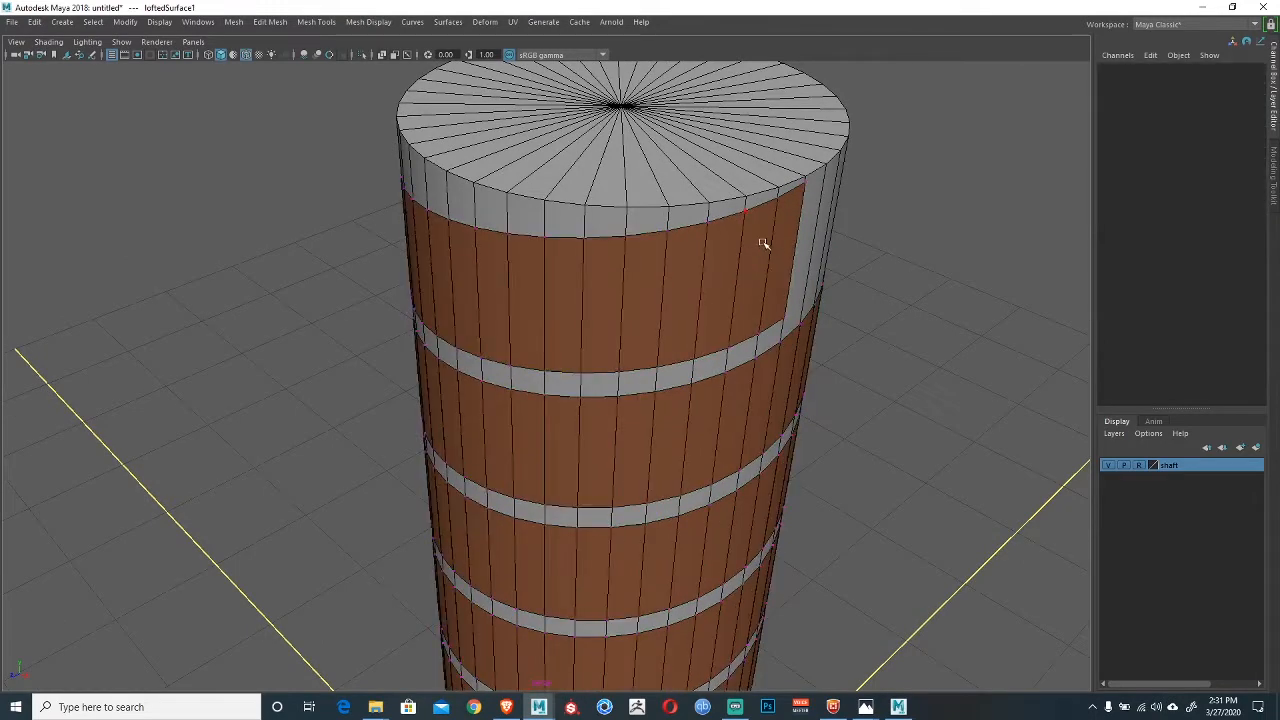
left_click(804, 185)
key("b")
left_click_drag(784, 242, 984, 240)
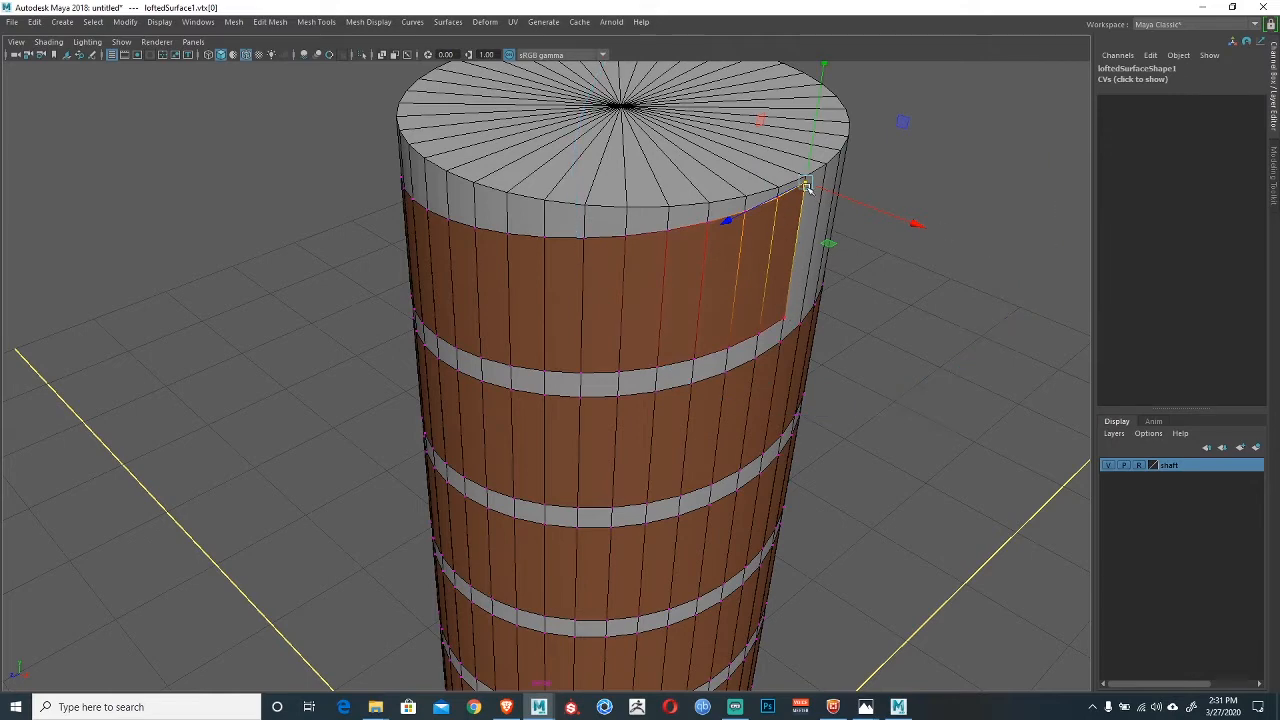
Try to shift soft-selected vertices at the middle and far side of the strip's upper edge horizontally.
left_click_drag(831, 245, 786, 292, "alt")
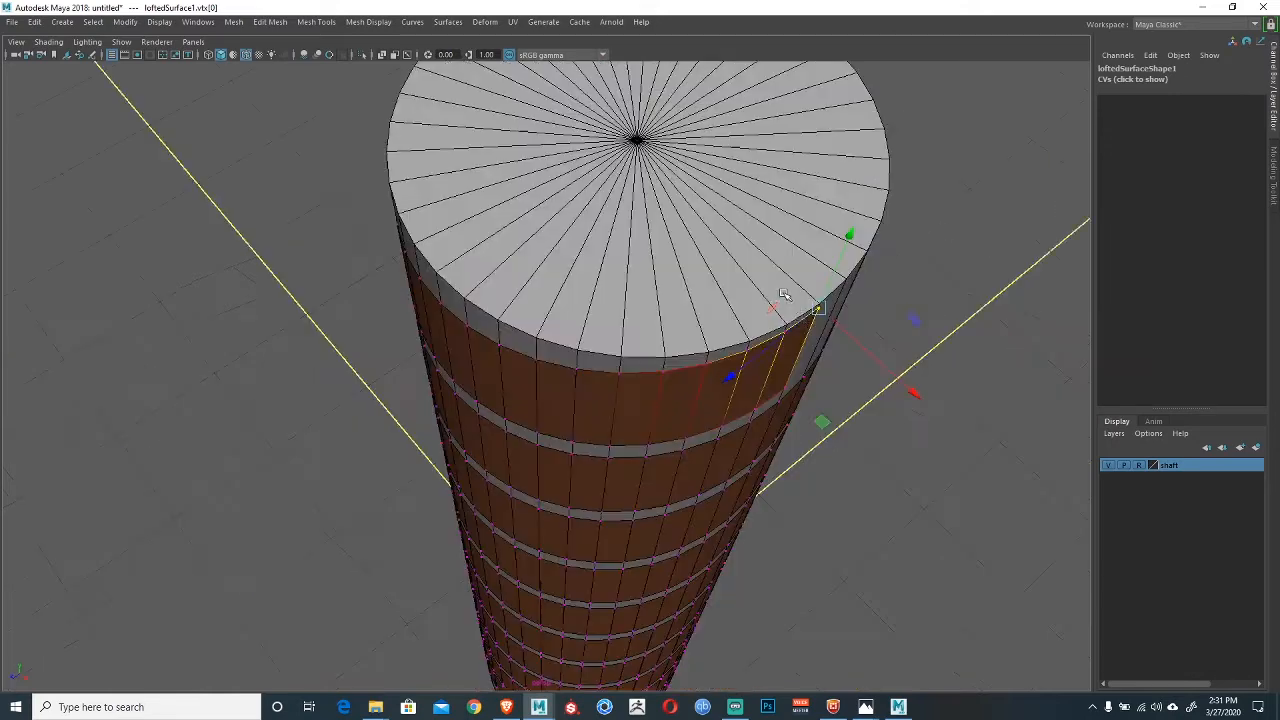
left_click(619, 376)
left_click_drag(608, 492, 604, 489)
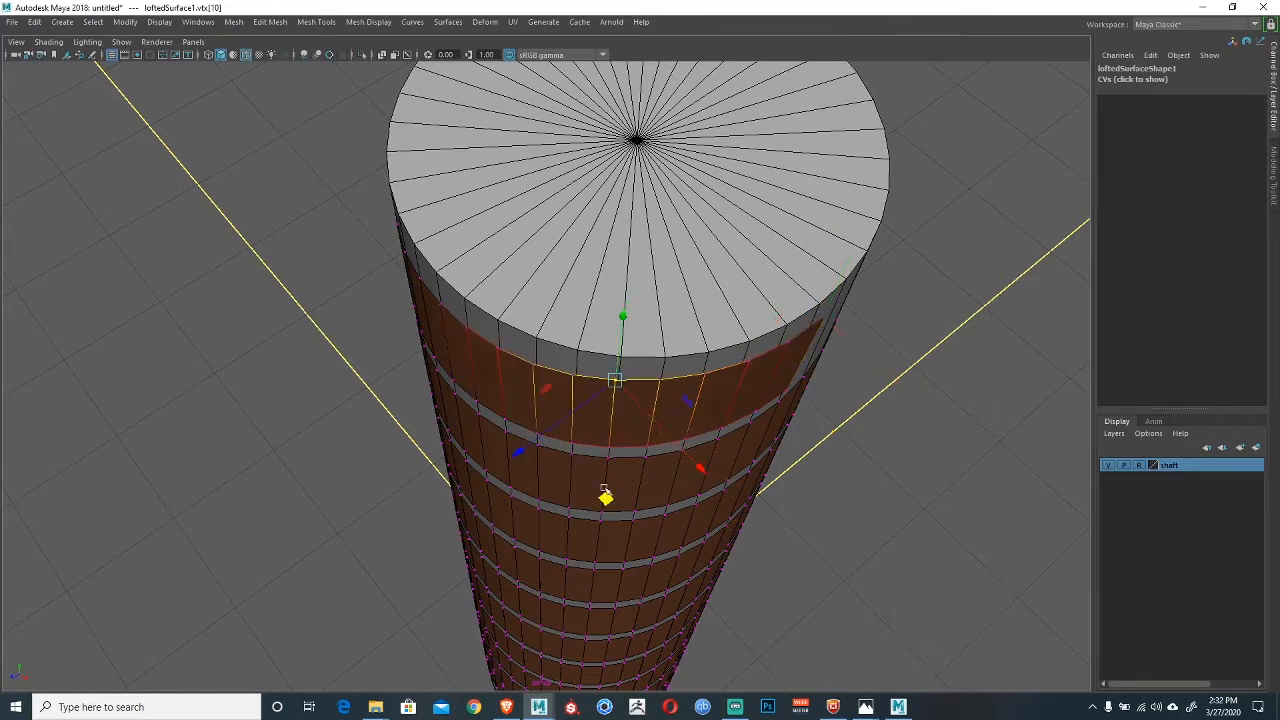
left_click(440, 304)
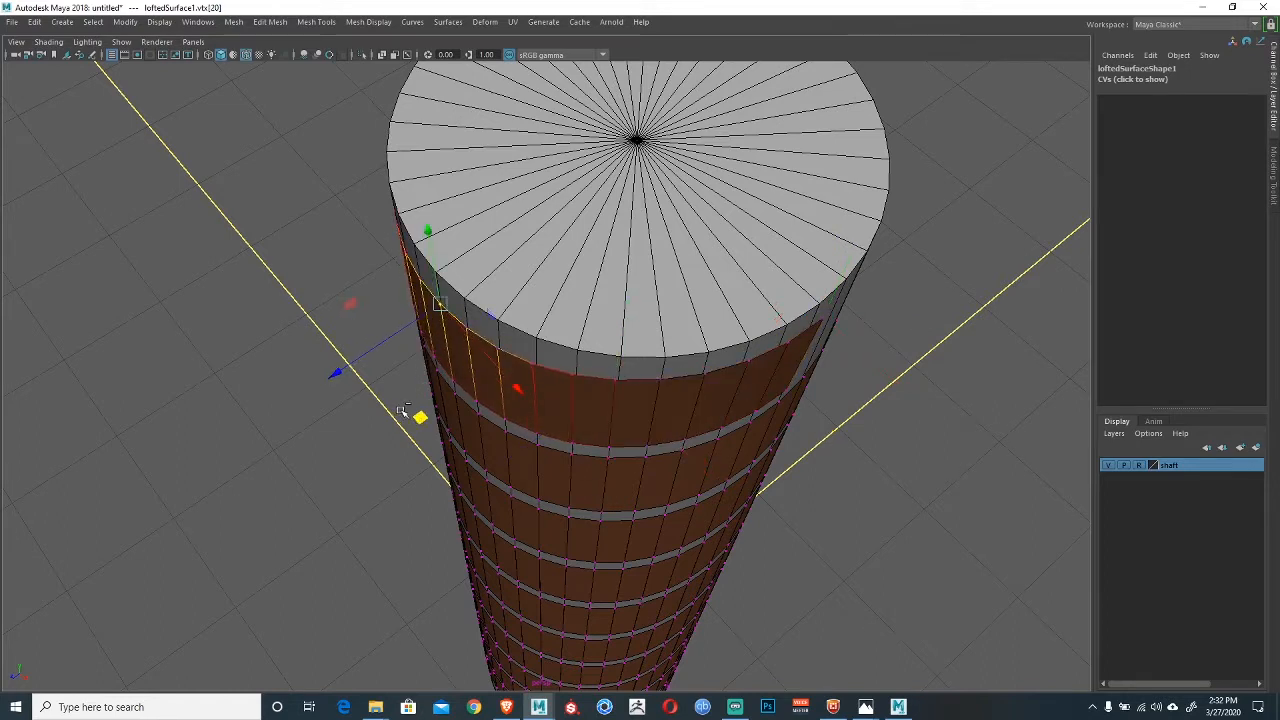
Undo the trial vertex moves on the strip's upper edge.
key("ctrl+z")
key("ctrl+z")
key("ctrl+z")
key("ctrl+z")
key("ctrl+z")
key("ctrl+z")
key("ctrl+z")
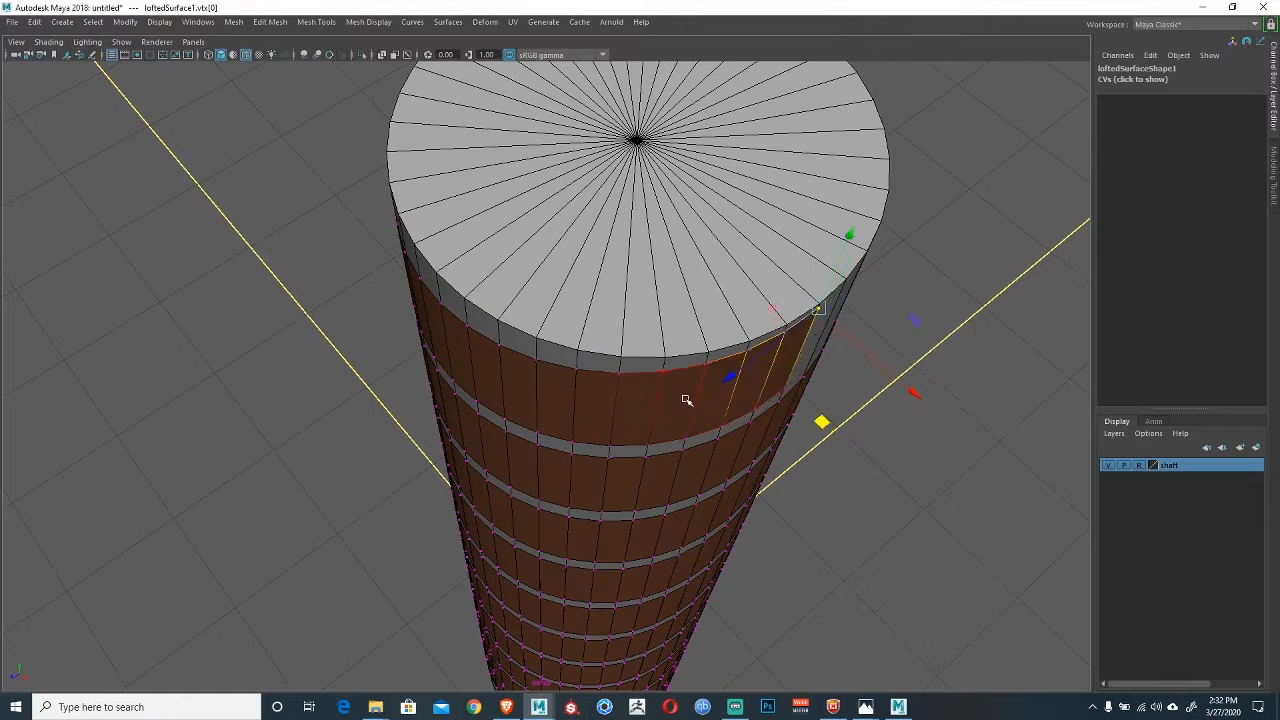
key("ctrl+z")
key("ctrl+z")
key("ctrl+z")
key("ctrl+z")
key("ctrl+z")
key("ctrl+z")
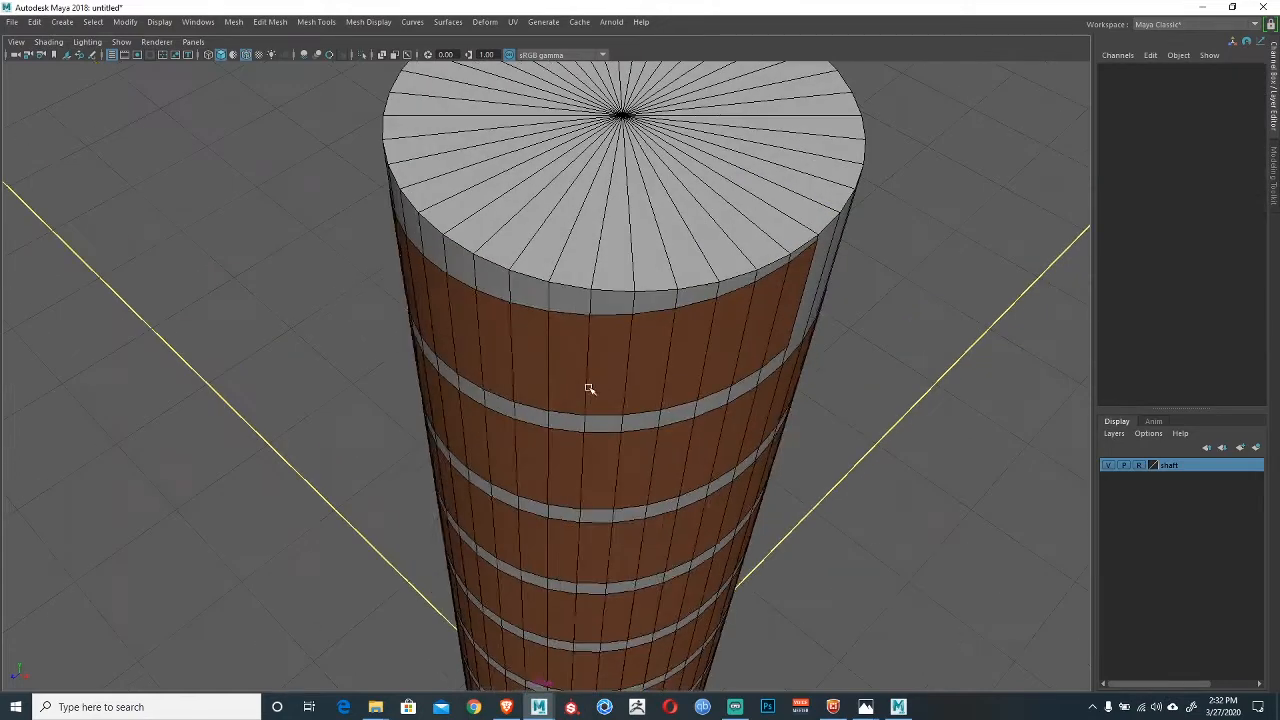
key("ctrl+z")
key("ctrl+z")
key("ctrl+z")
key("ctrl+z")
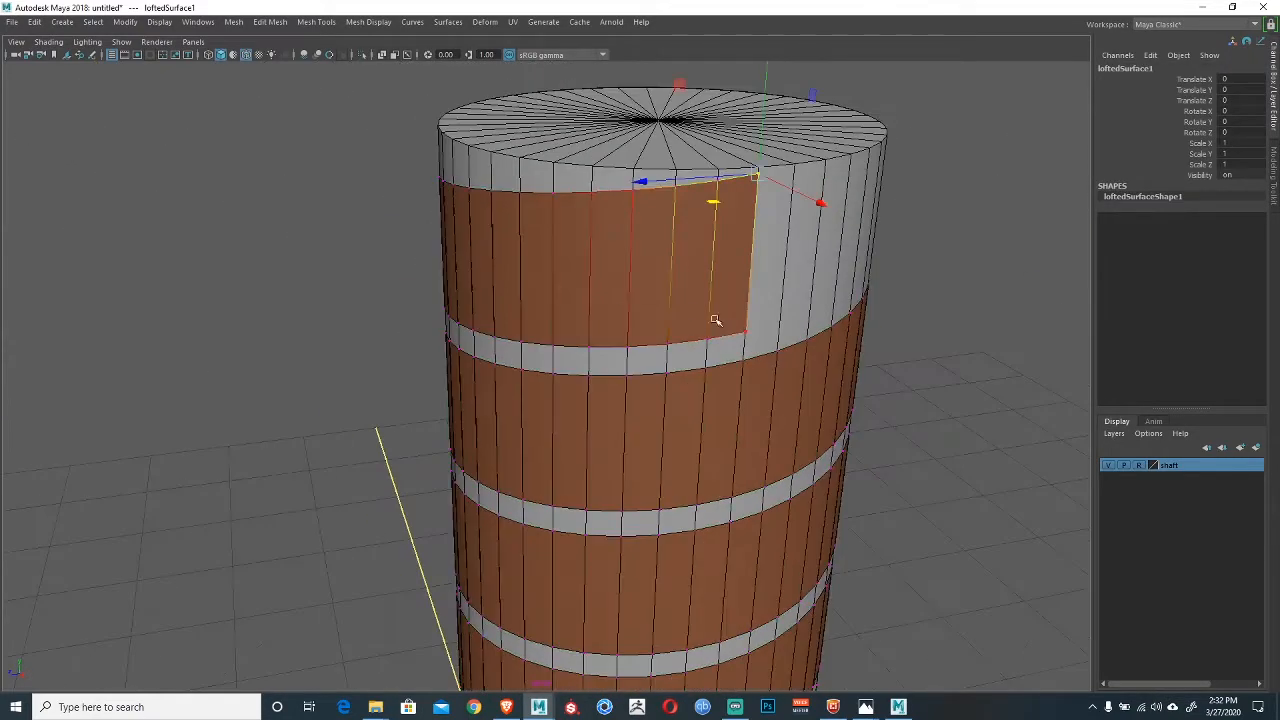
key("ctrl+z")
key("ctrl+z")
key("ctrl+z")
key("ctrl+z")
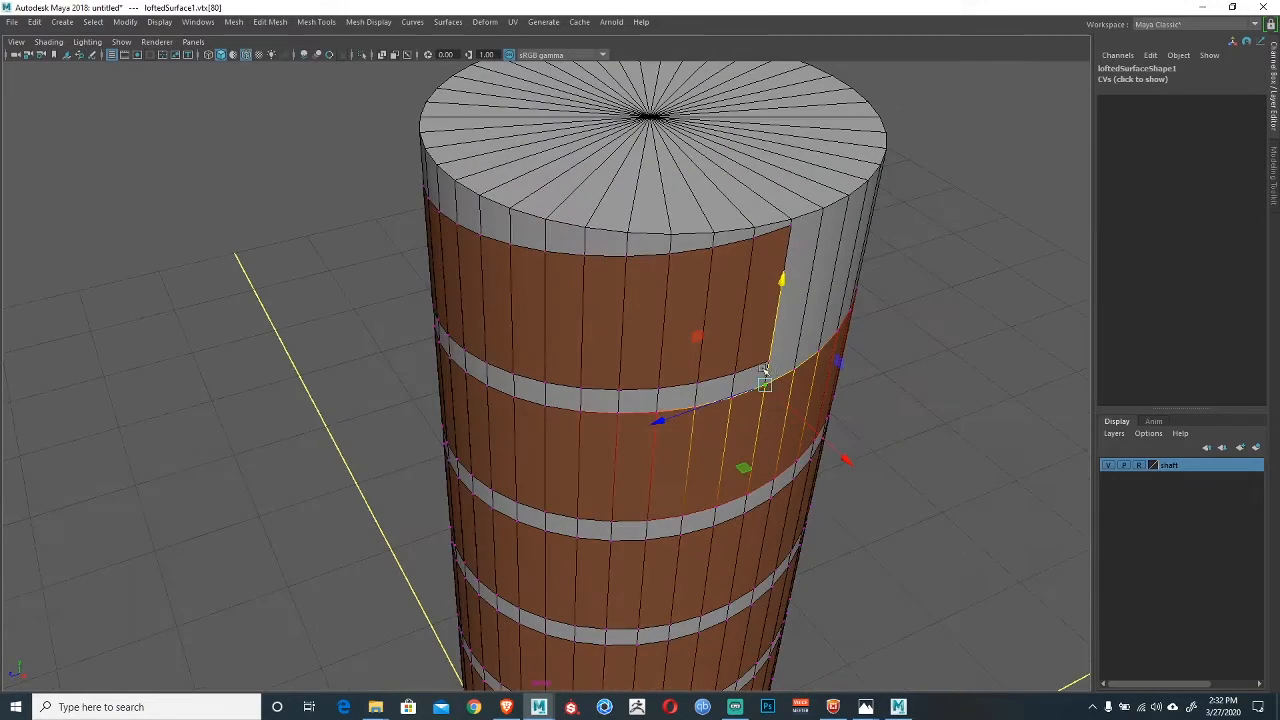
Undo the vertex edit on the strip's second turn, return to object selection and clear the selection.
left_click_drag(788, 381, 871, 287, "alt")
key("ctrl+z")
left_click_drag(686, 371, 642, 299, "alt")
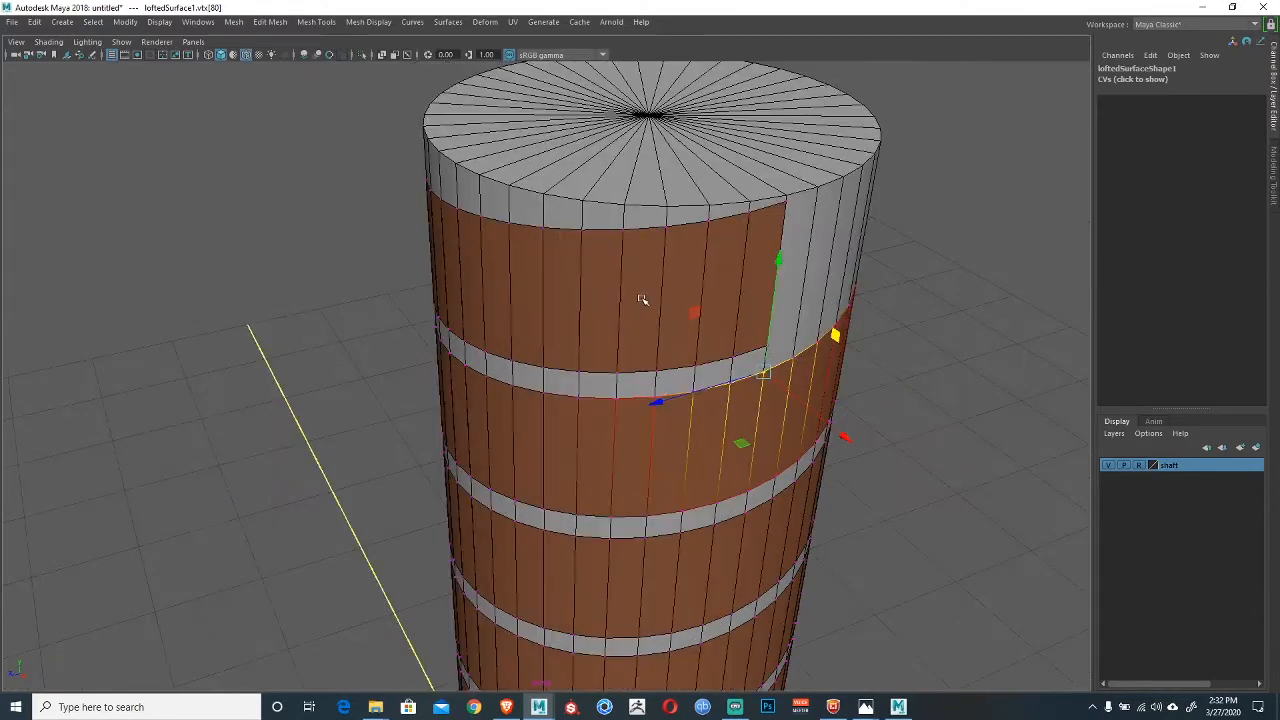
left_click(640, 330)
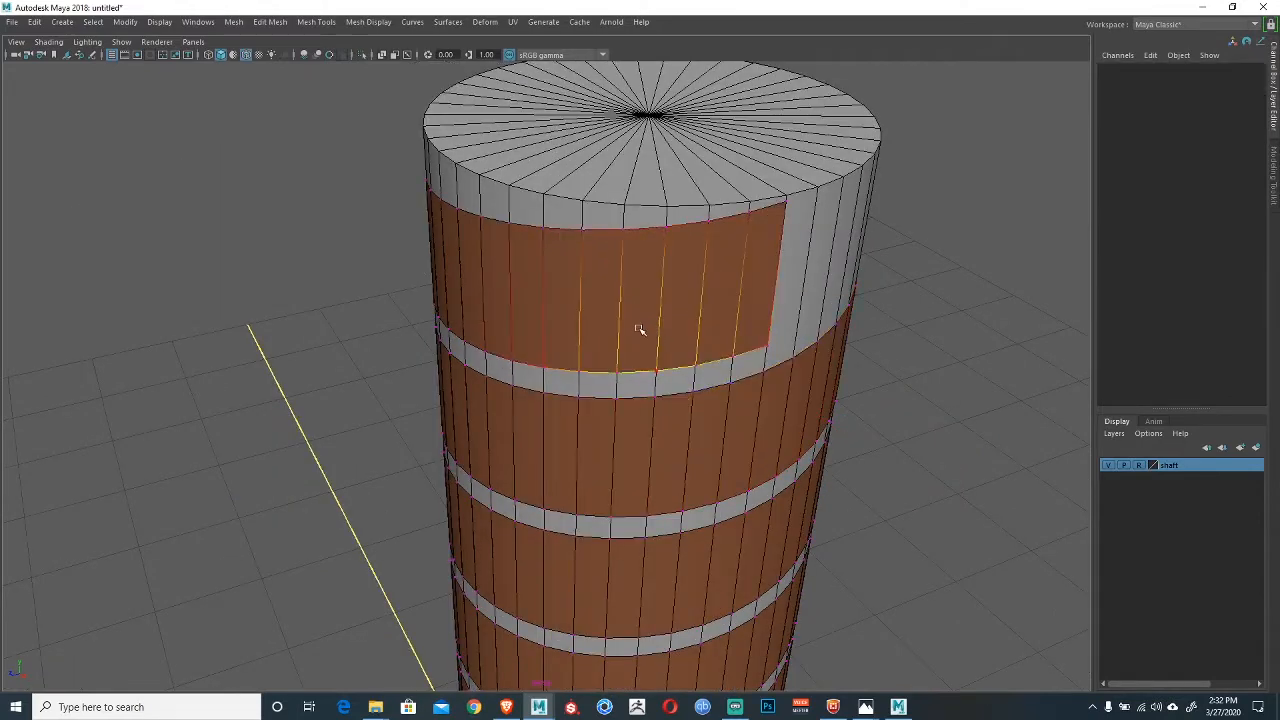
left_click_drag(668, 324, 651, 314, "alt")
left_click(667, 306)
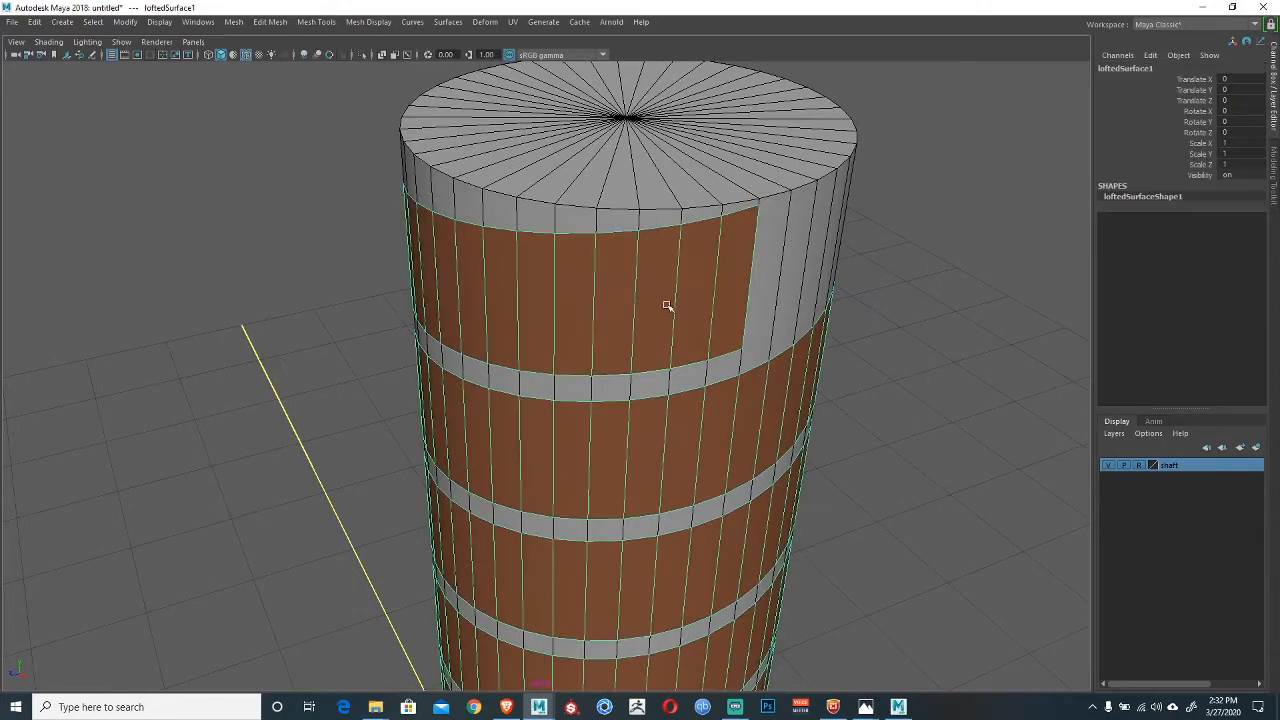
left_click(301, 262)
left_click_drag(507, 347, 548, 342, "alt")
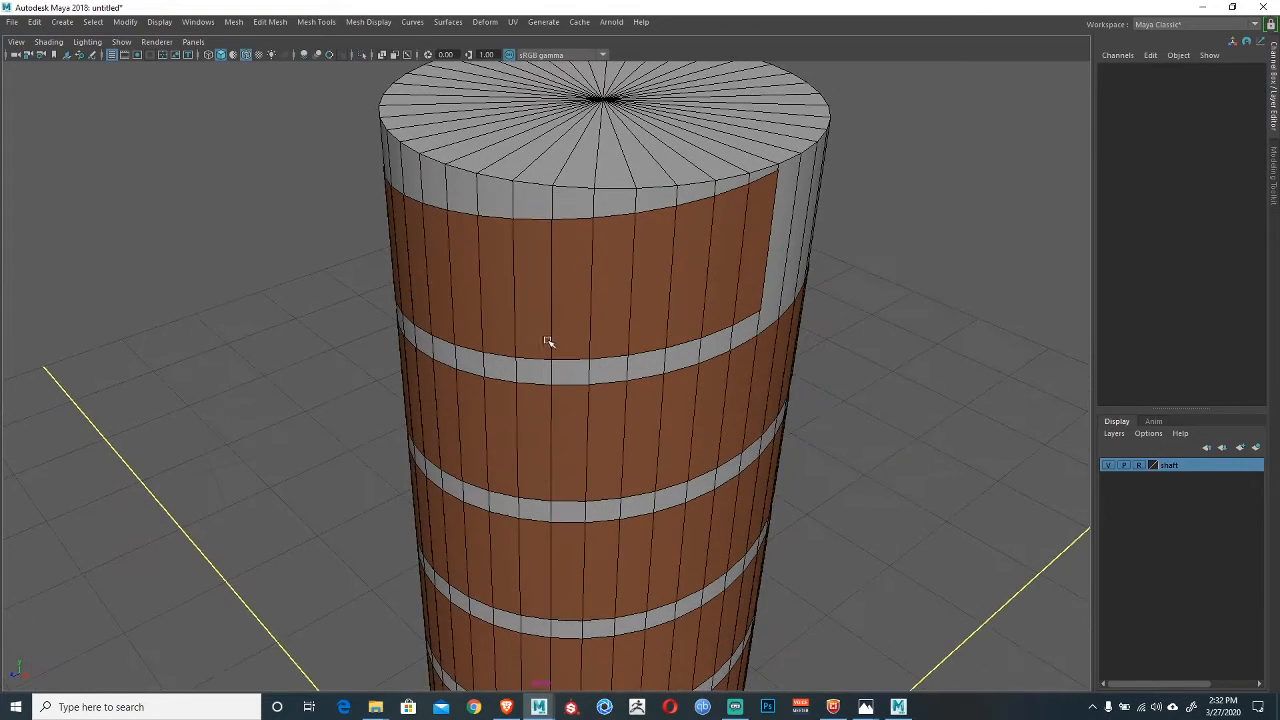
Select the spiral strip and extrude all its faces to a thickness of 0.44.
left_click(631, 327)
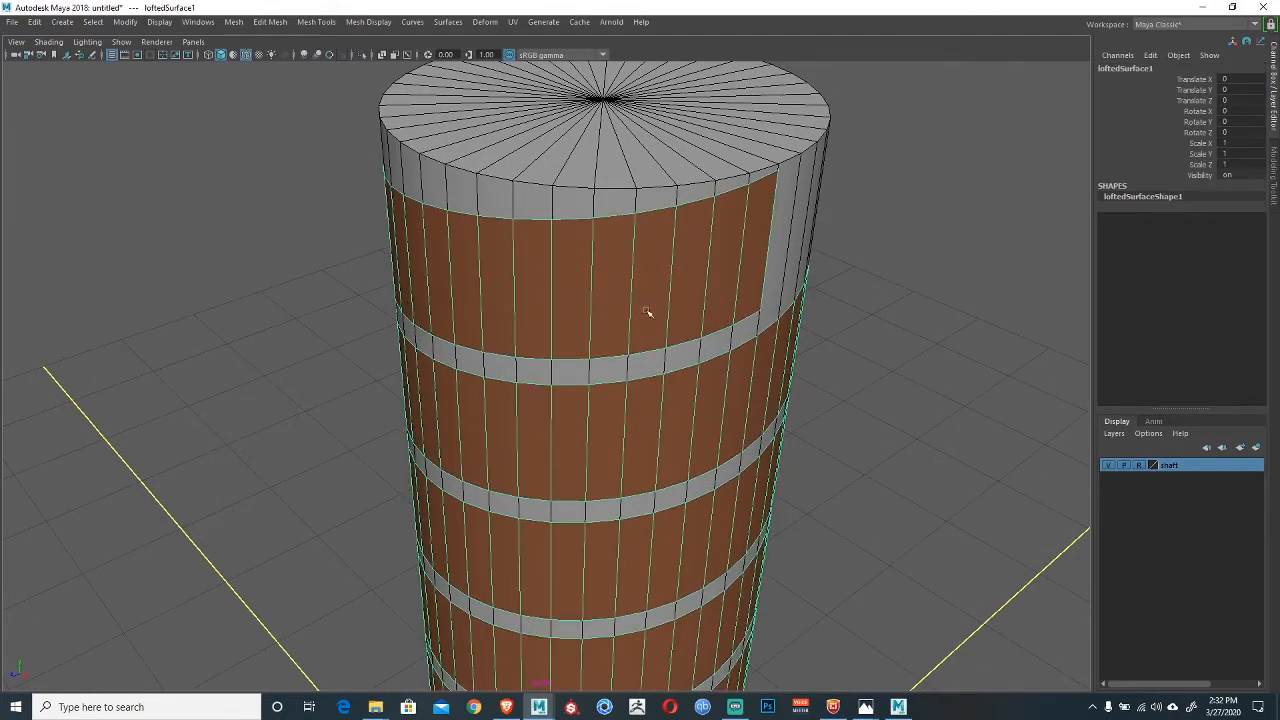
left_click_drag(620, 326, 629, 334, "alt")
right_click_drag(629, 334, 551, 340, "alt")
mouse_move(551, 340)
left_mouse_down("alt")
mouse_move(543, 360)
mouse_move(570, 352)
left_mouse_up("alt")
right_click_drag(570, 352, 731, 420, "alt")
left_click_drag(731, 420, 665, 318, "alt")
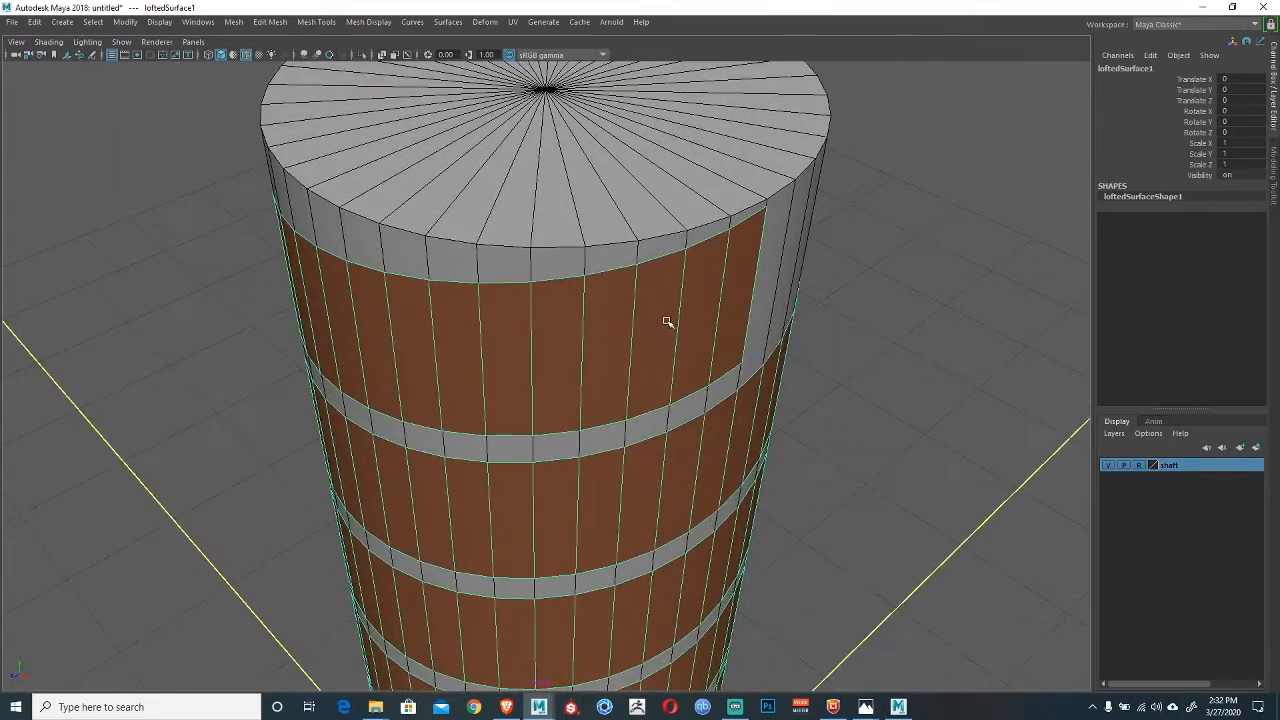
right_click_drag(664, 318, 661, 355, "shift")
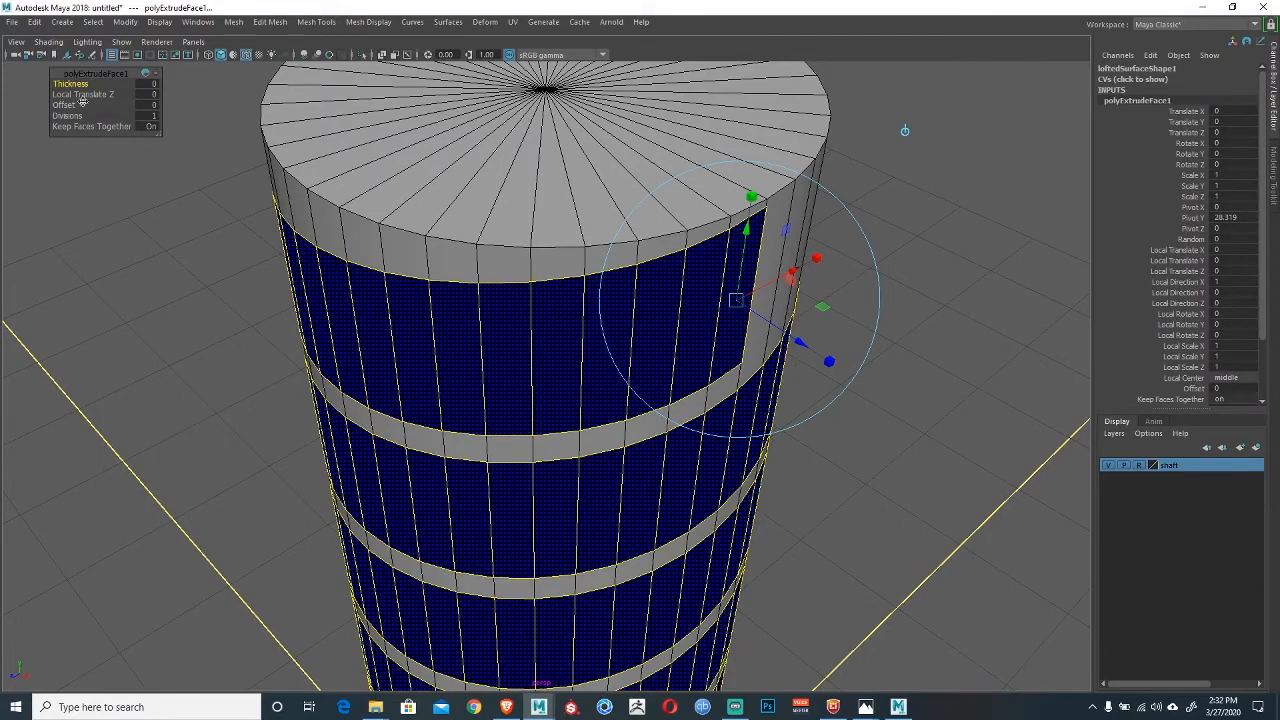
left_click_drag(76, 84, 99, 85)
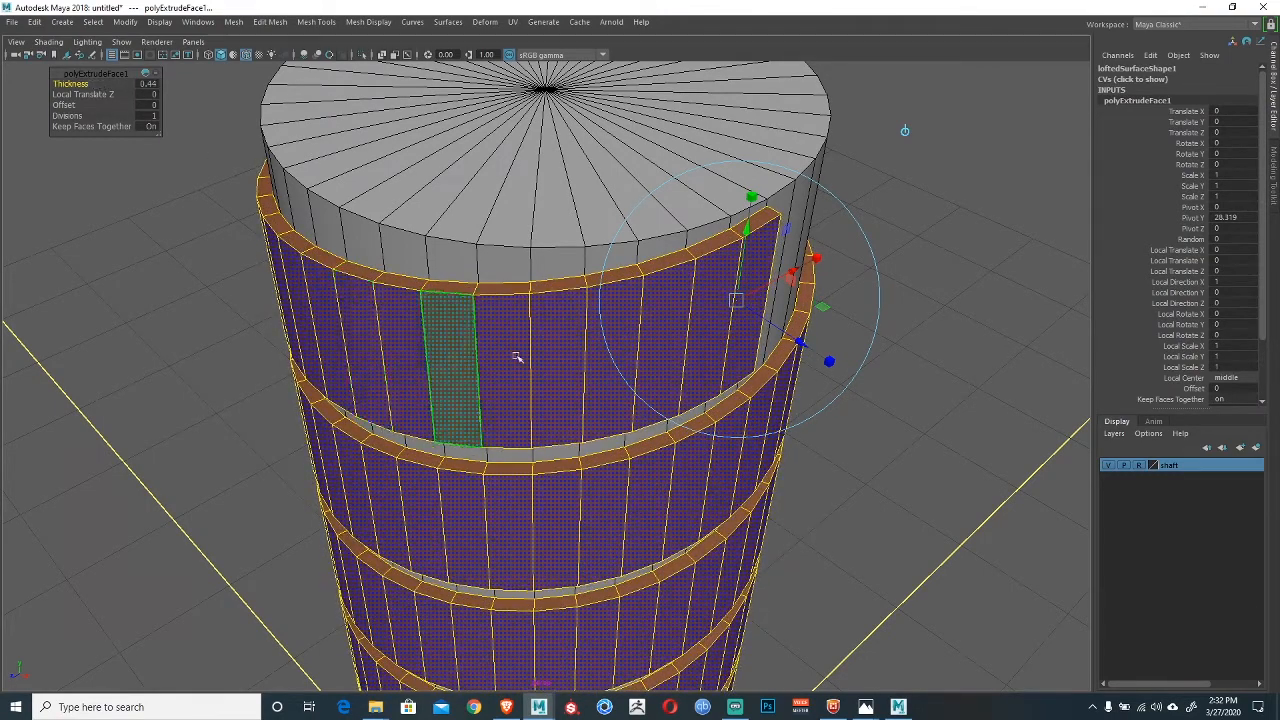
Leave the extrusion with the Move tool, return to object mode and deselect the thickened strip.
right_click_drag(517, 357, 394, 311, "alt")
middle_click_drag(472, 436, 477, 346, "alt")
left_click_drag(477, 346, 478, 385, "alt")
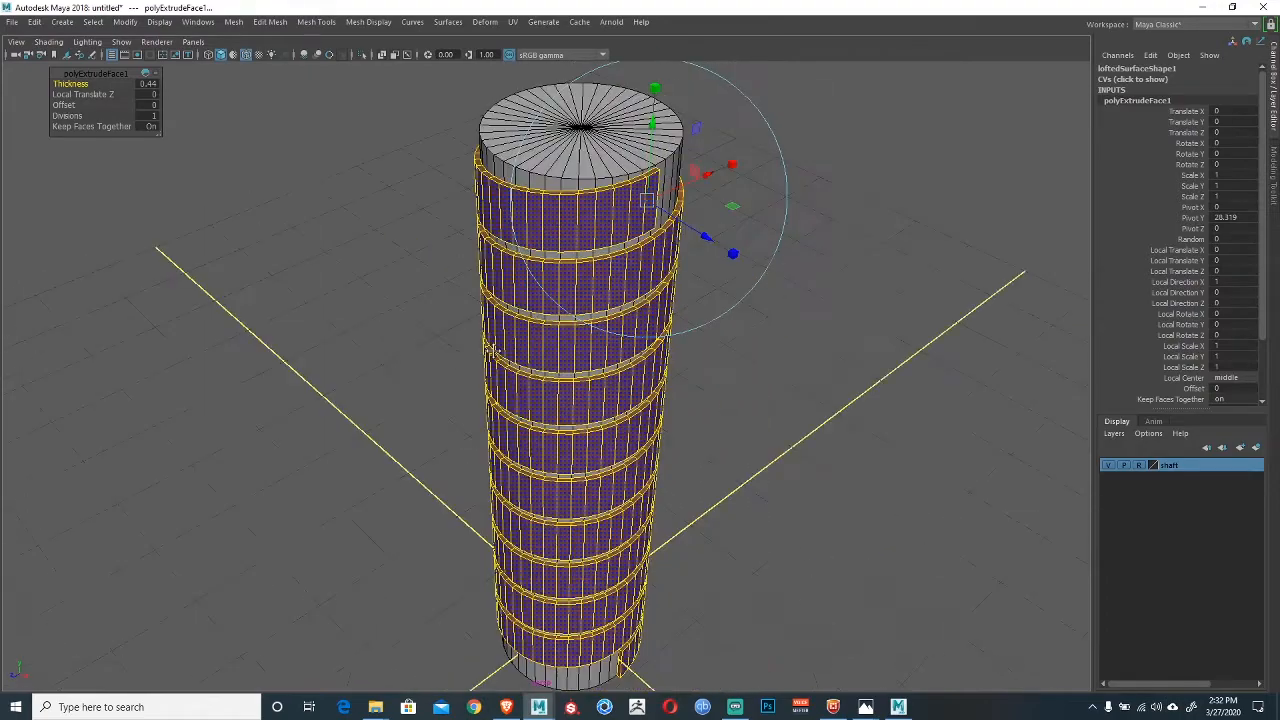
middle_click_drag(460, 235, 432, 323, "alt")
right_click_drag(432, 323, 503, 323, "alt")
middle_click_drag(503, 323, 498, 395, "alt")
right_click_drag(498, 395, 552, 400, "alt")
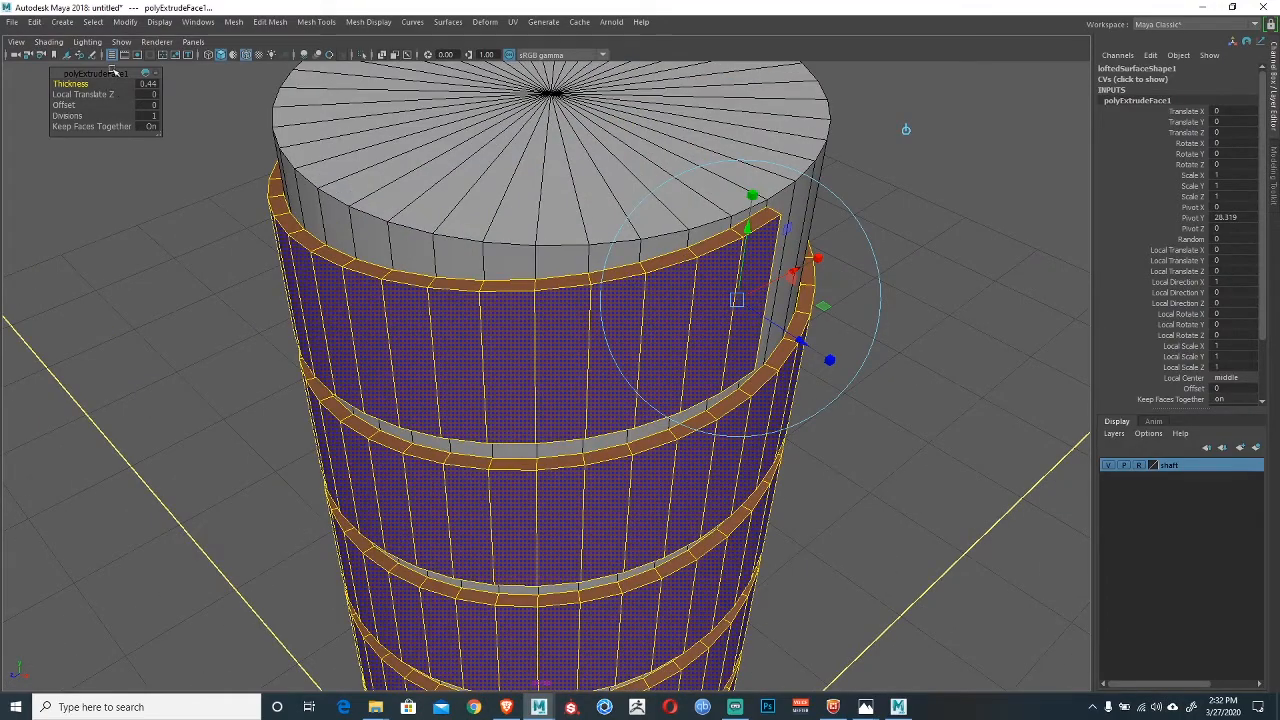
key("w")
middle_click_drag(466, 306, 390, 383, "alt")
right_click_drag(390, 383, 510, 375, "alt")
key("F8")
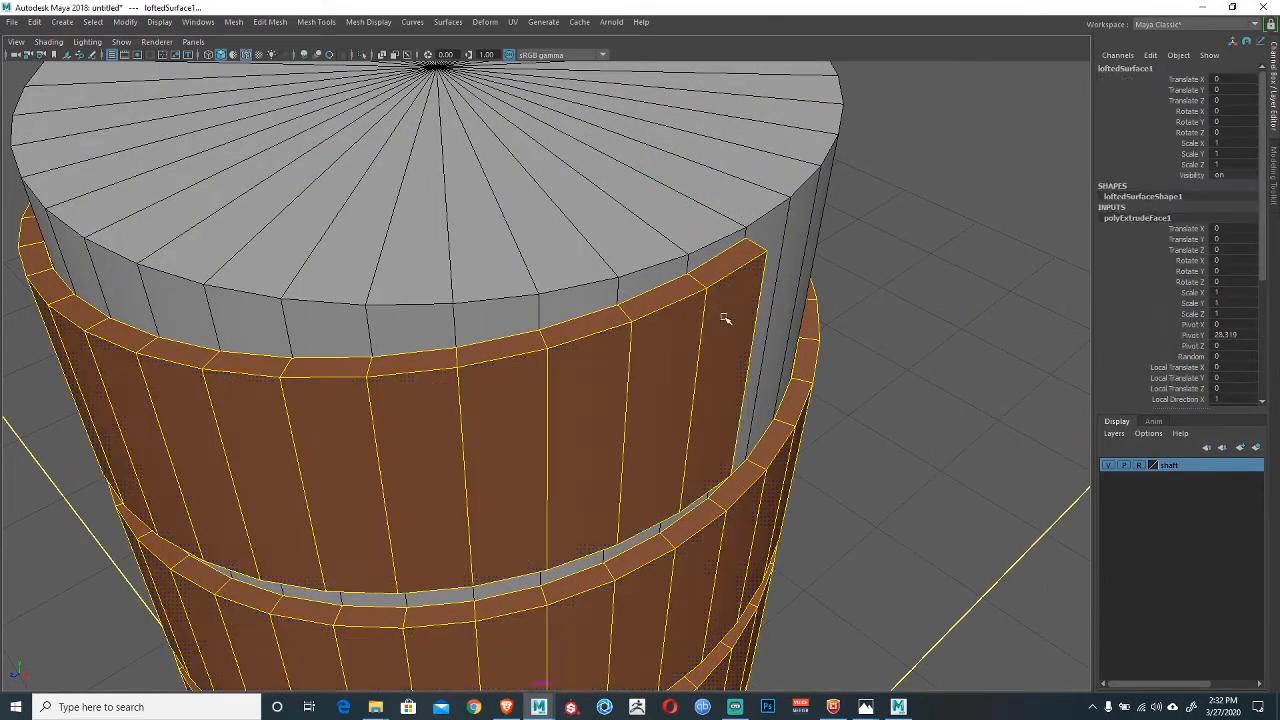
left_click(893, 325)
mouse_move(766, 337)
left_mouse_down("alt")
mouse_move(620, 346)
mouse_move(760, 350)
mouse_move(660, 330)
mouse_move(757, 320)
left_mouse_up("alt")
right_click_drag(757, 320, 642, 359, "alt")
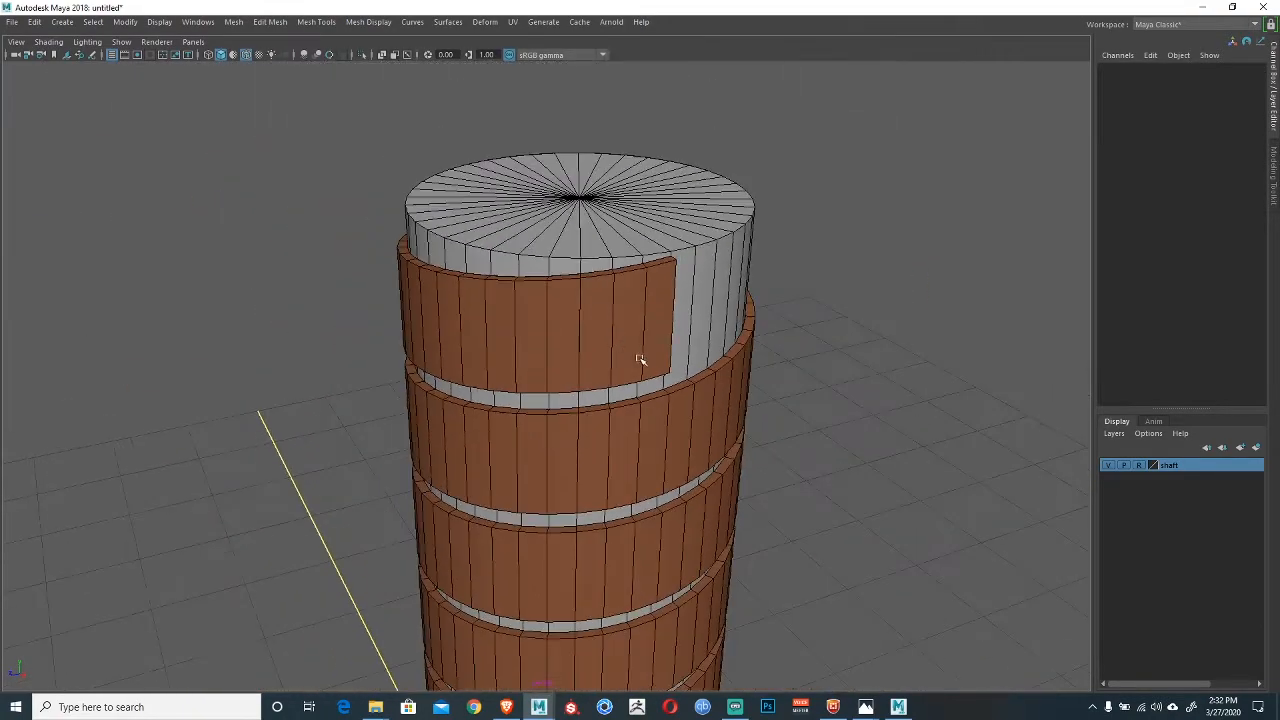
Select the outer upper-edge vertex of the strip's second turn directly below the strip's end.
middle_click_drag(680, 385, 755, 252, "alt")
right_click_drag(755, 252, 414, 234, "alt")
left_click_drag(414, 234, 500, 356, "alt")
right_click_drag(500, 356, 710, 345, "alt")
middle_click_drag(710, 345, 648, 386, "alt")
right_click_drag(648, 386, 692, 354, "alt")
left_click_drag(690, 380, 682, 350, "alt")
middle_click_drag(689, 415, 693, 389, "alt")
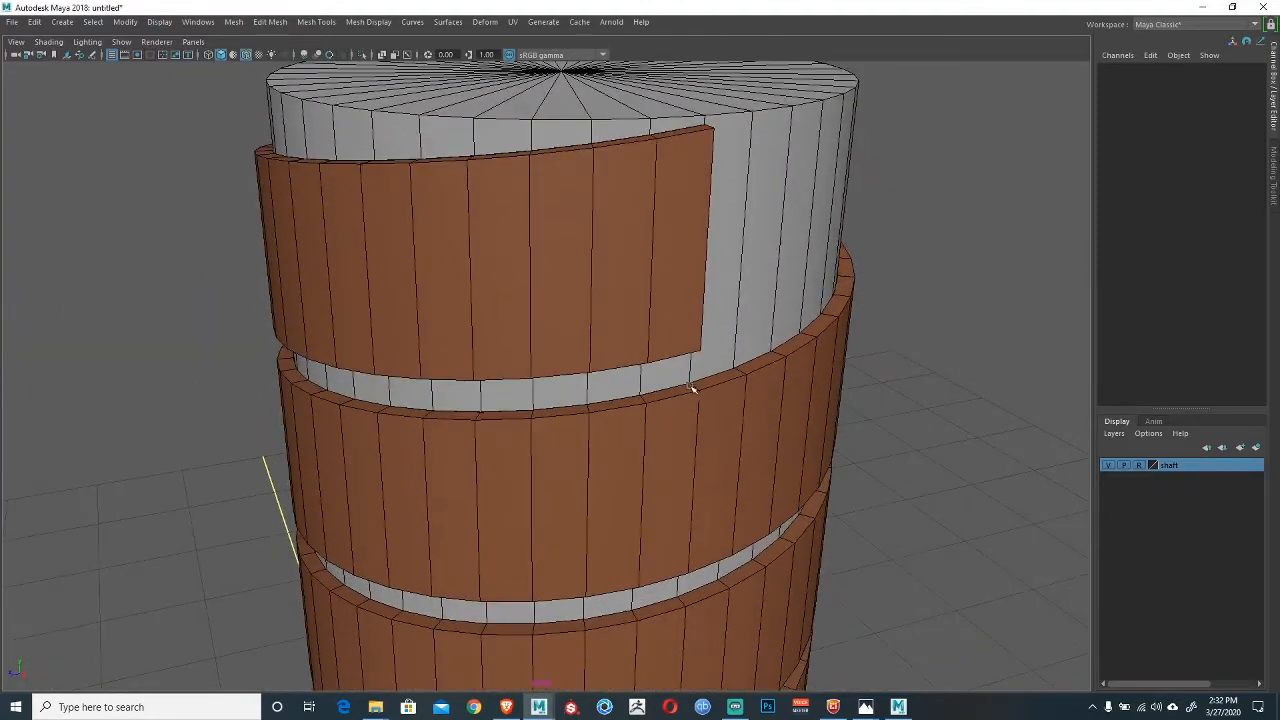
right_click_drag(690, 390, 630, 340)
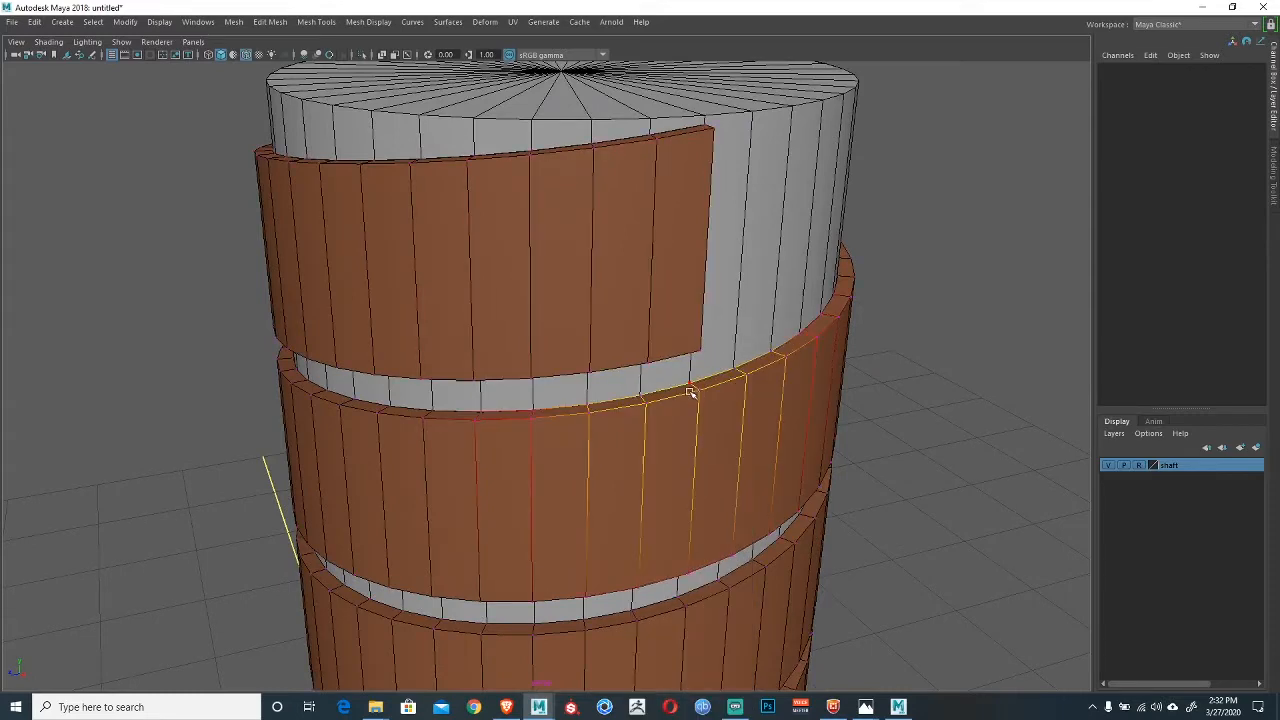
left_click(698, 390)
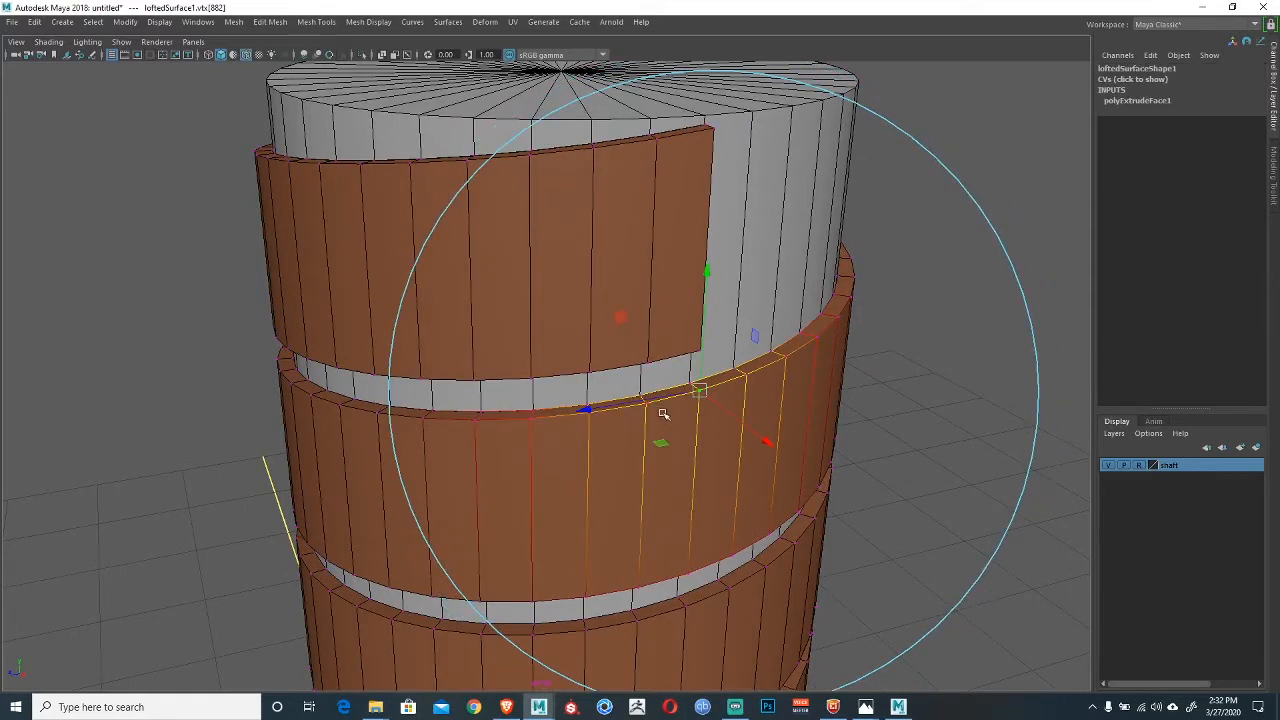
Restore the full interface and open the Move tool's settings with the Soft Selection section expanded.
left_click_drag(663, 414, 671, 391, "alt")
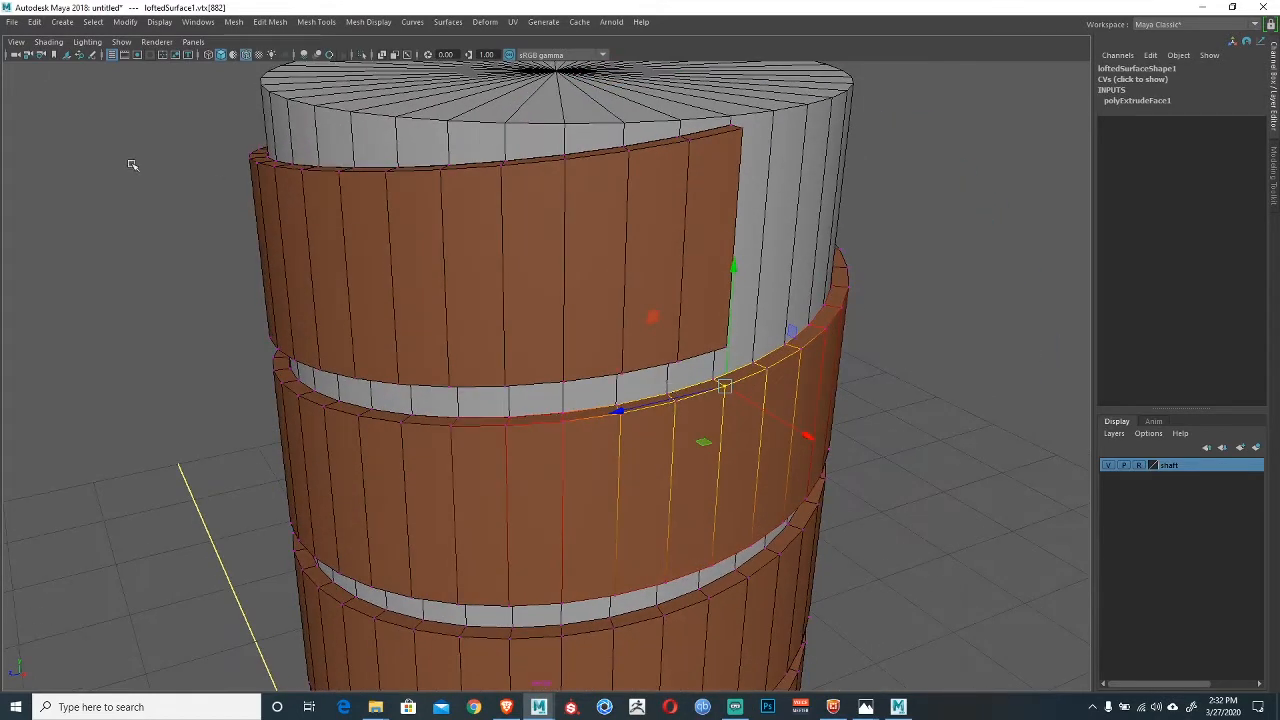
key("ctrl+space")
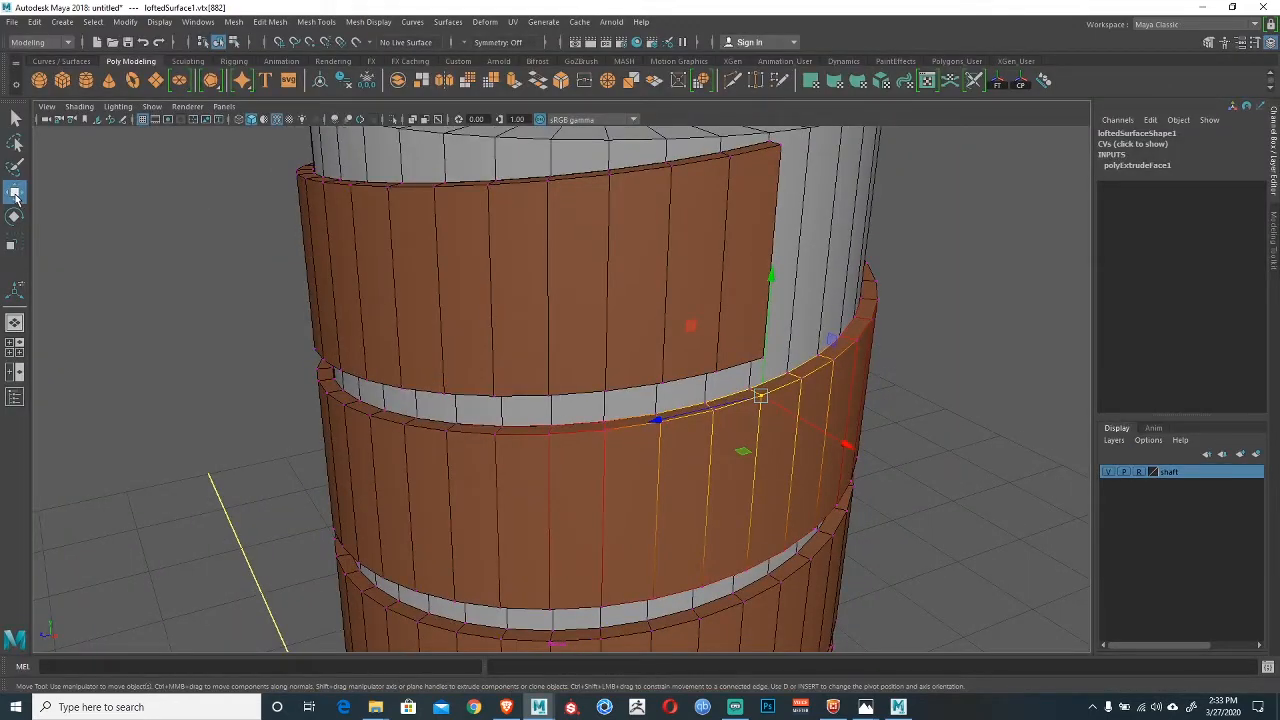
double_click(15, 197)
left_click_drag(763, 127, 974, 128)
left_click(834, 415)
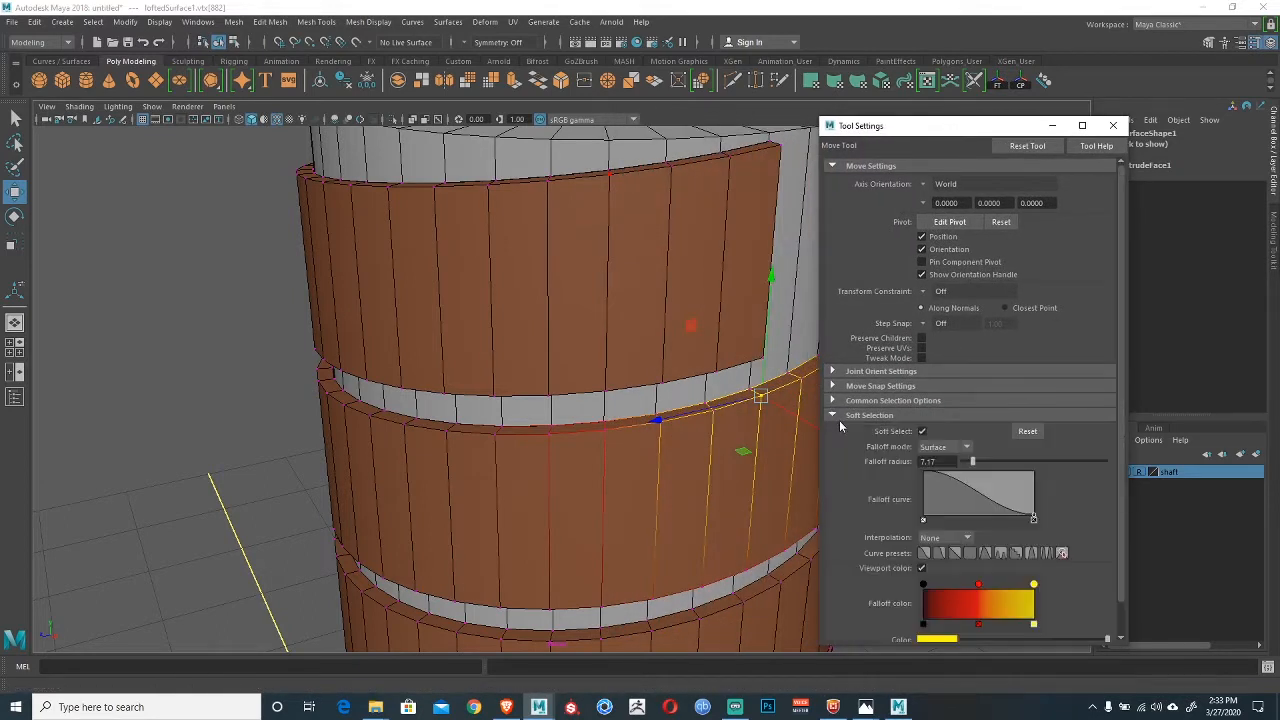
Try moving the second-turn vertex with the soft selection falloff mode set to Volume, and undo the move.
left_click(930, 450)
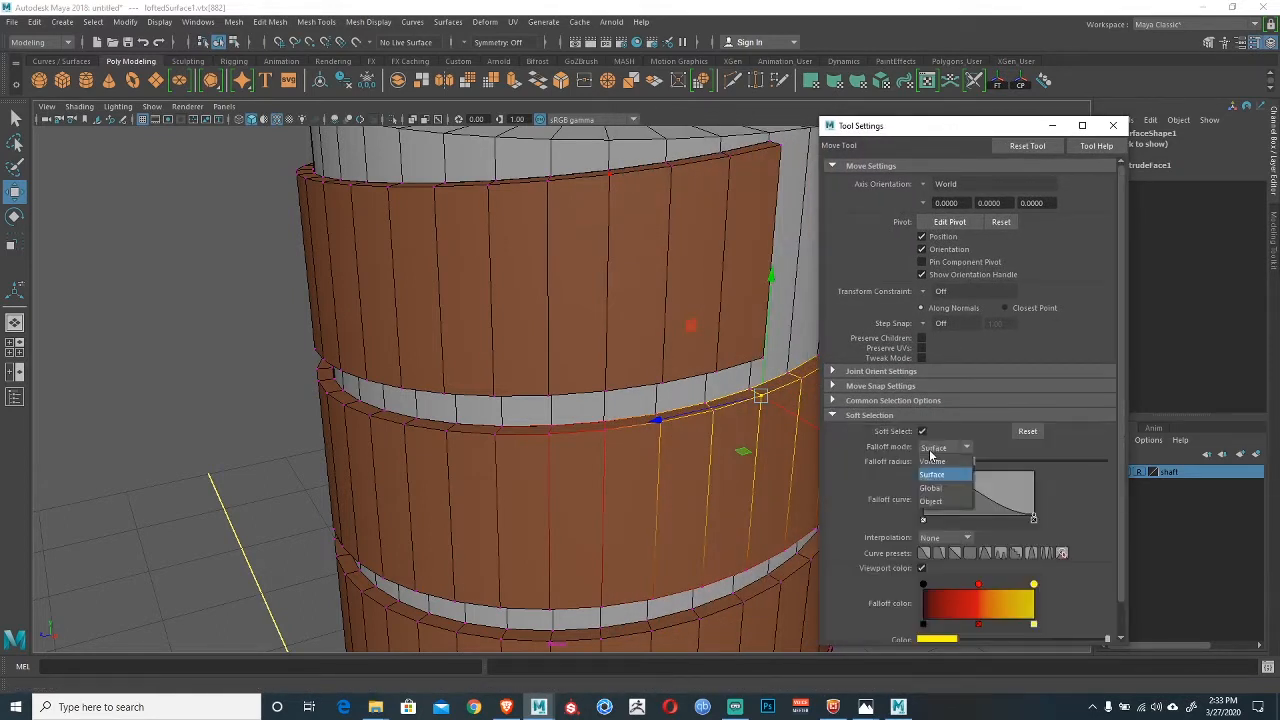
left_click(932, 462)
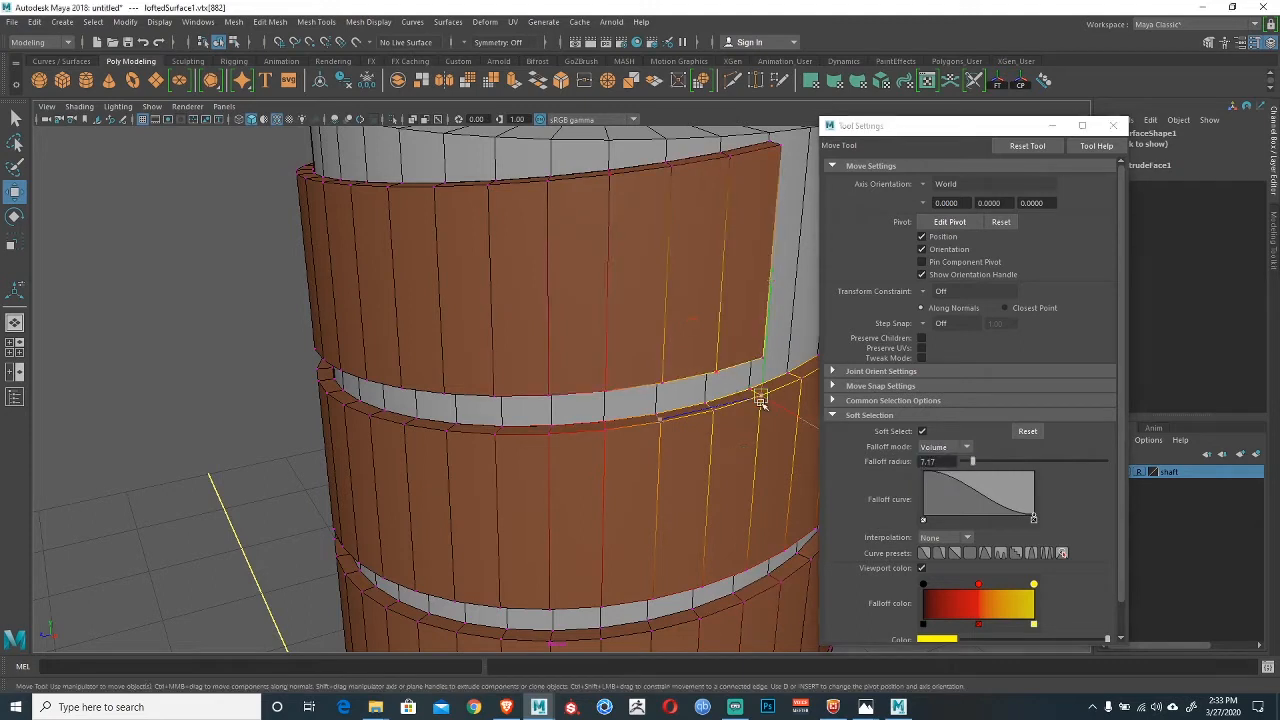
key("ctrl+z")
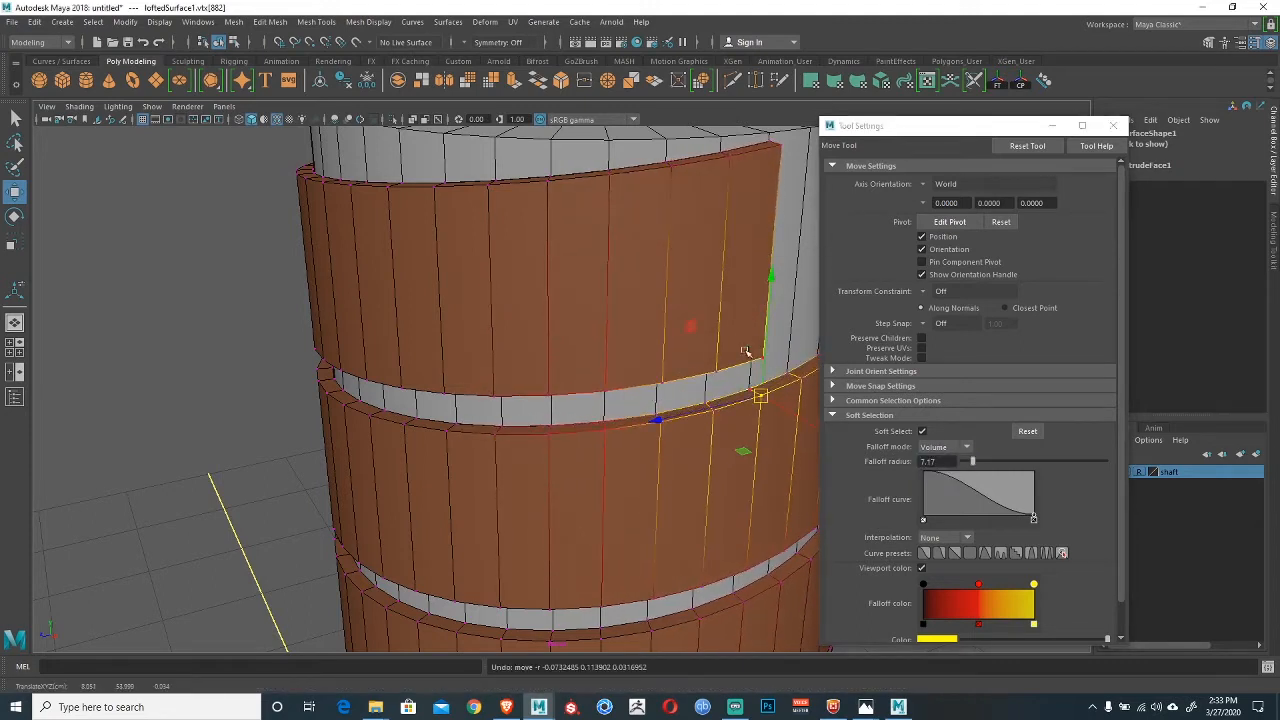
Set the soft selection falloff mode to Surface and close the tool settings.
left_click(932, 447)
left_click(934, 464)
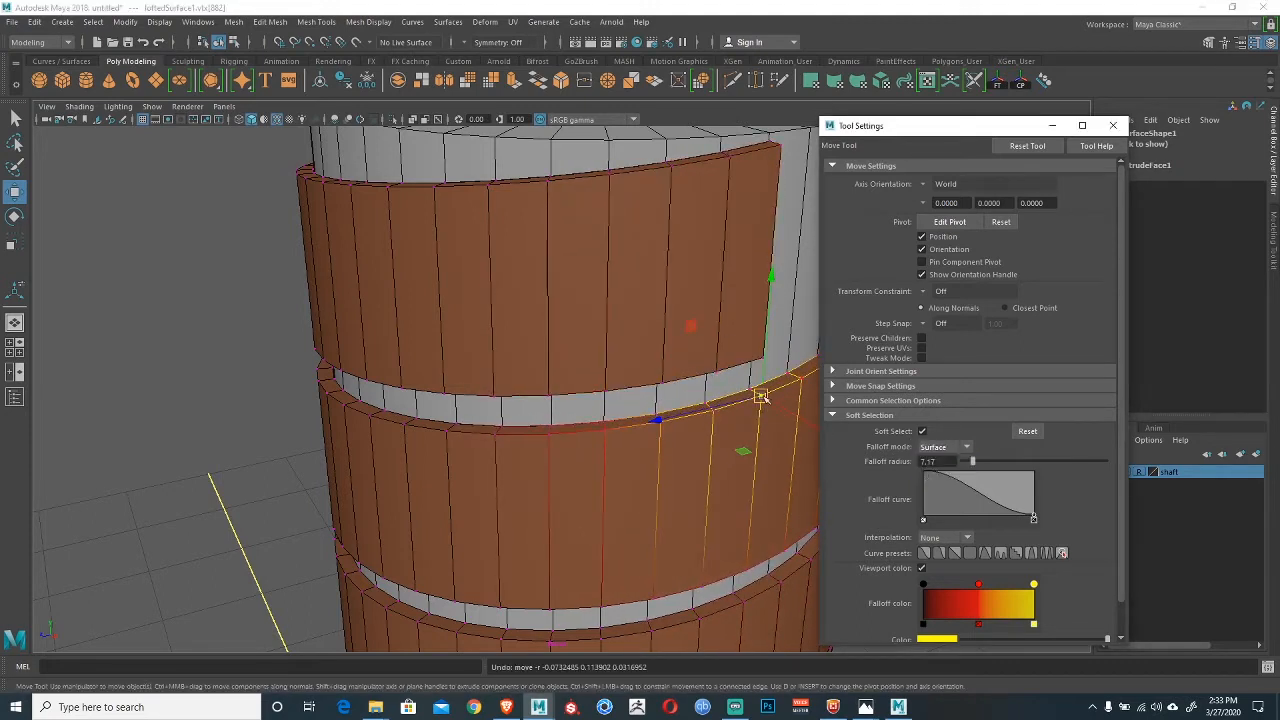
left_click(1113, 125)
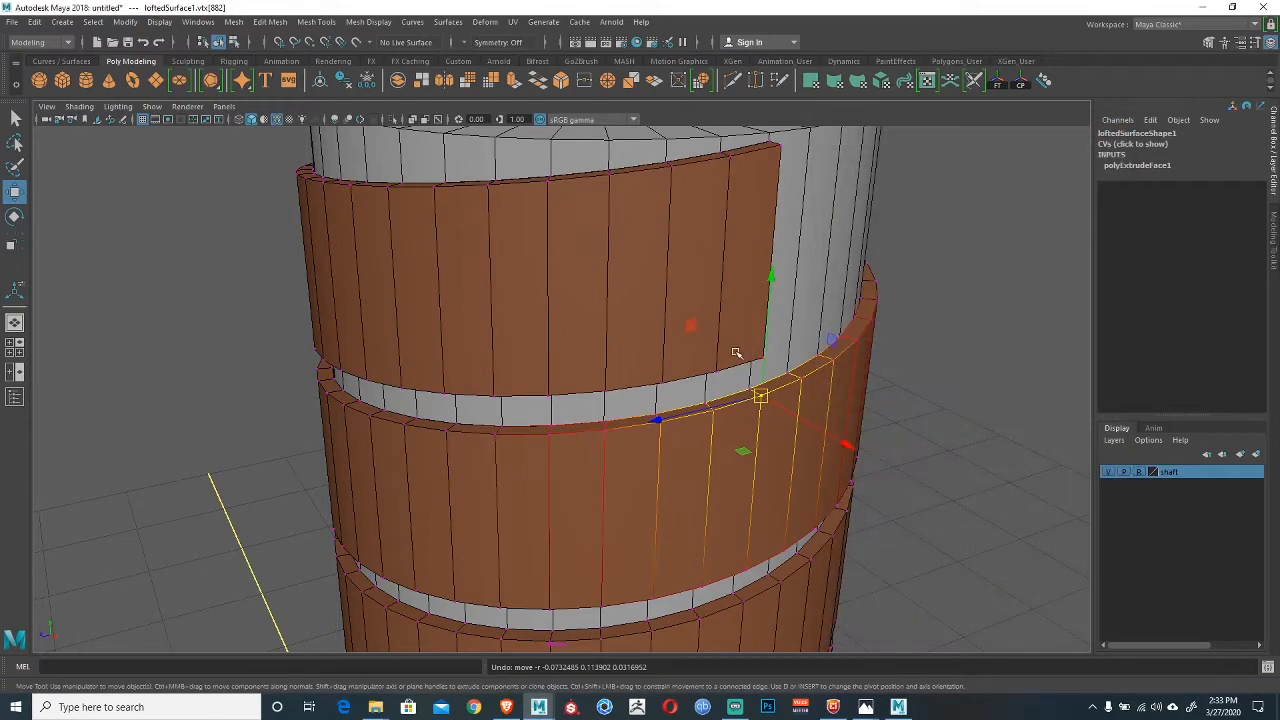
Raise the soft-selected second-turn vertex until the turn's upper edge meets the lower corner of the strip's end.
left_click_drag(697, 372, 748, 374, "alt")
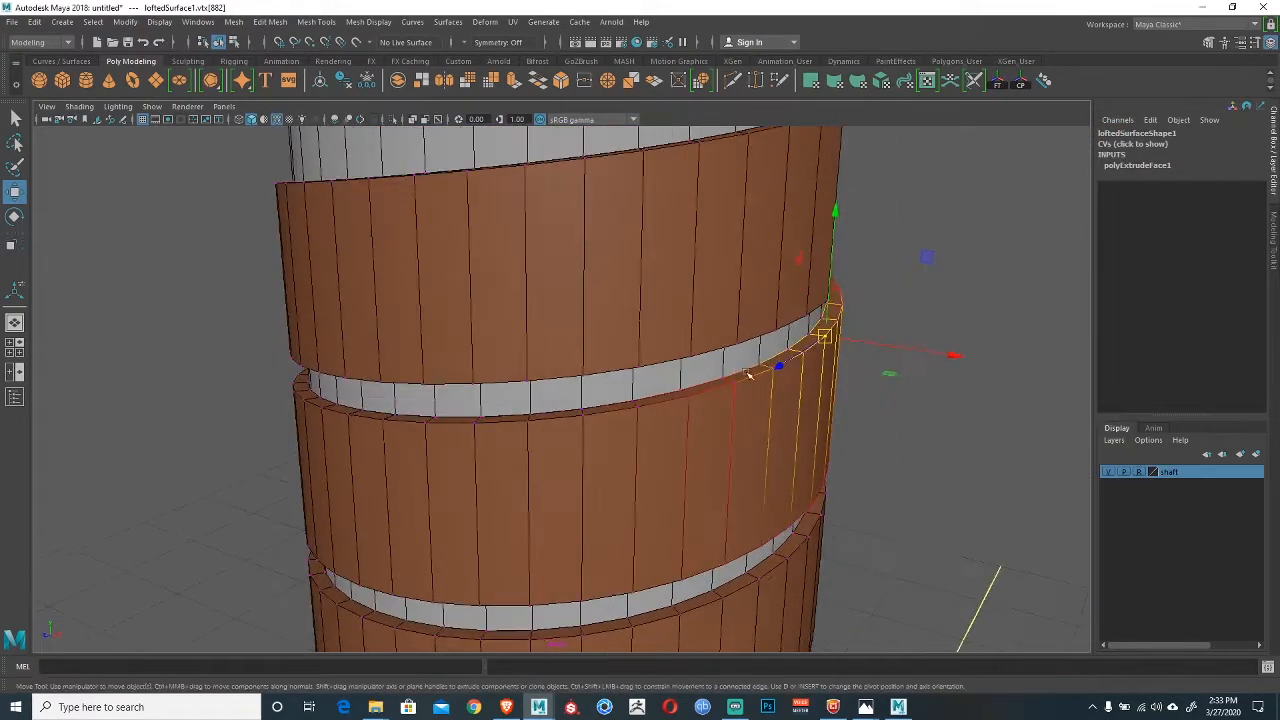
middle_click_drag(928, 258, 951, 219)
left_click_drag(784, 336, 654, 309, "alt")
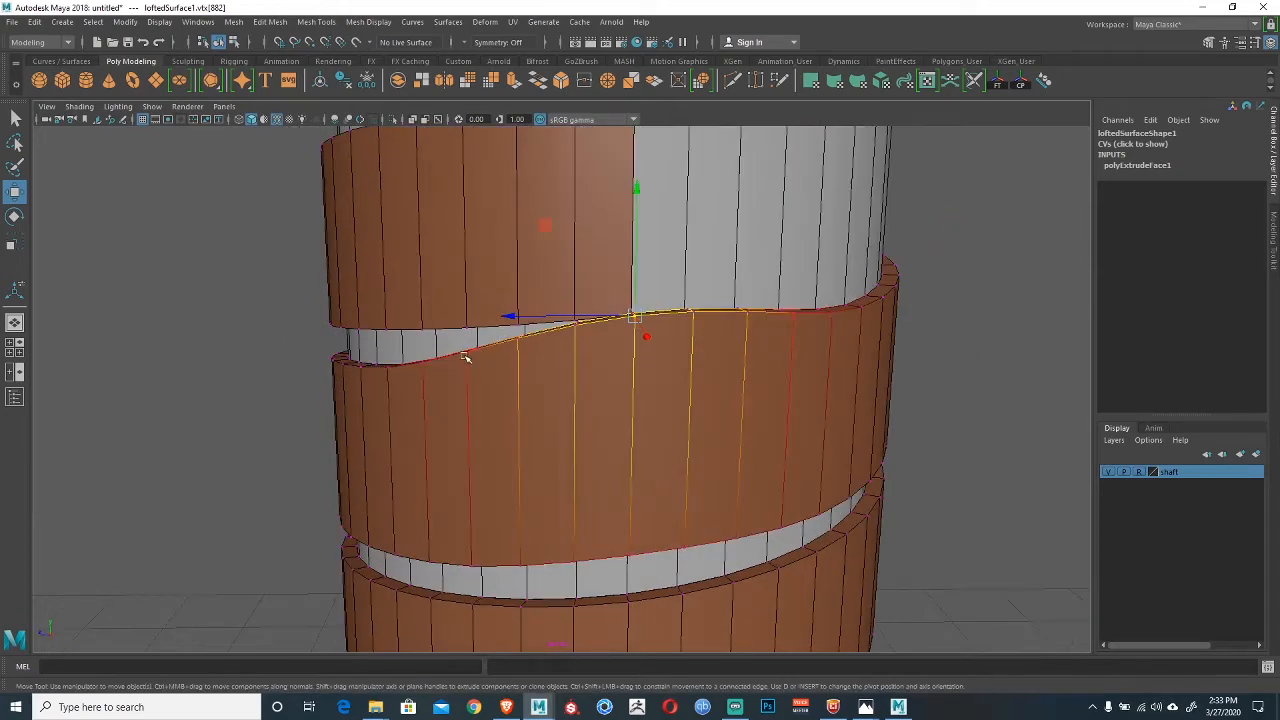
Pull the soft-selected vertices along the second turn's upper edge outward, beside the lower corner of the strip's end.
left_click_drag(468, 330, 632, 320, "alt")
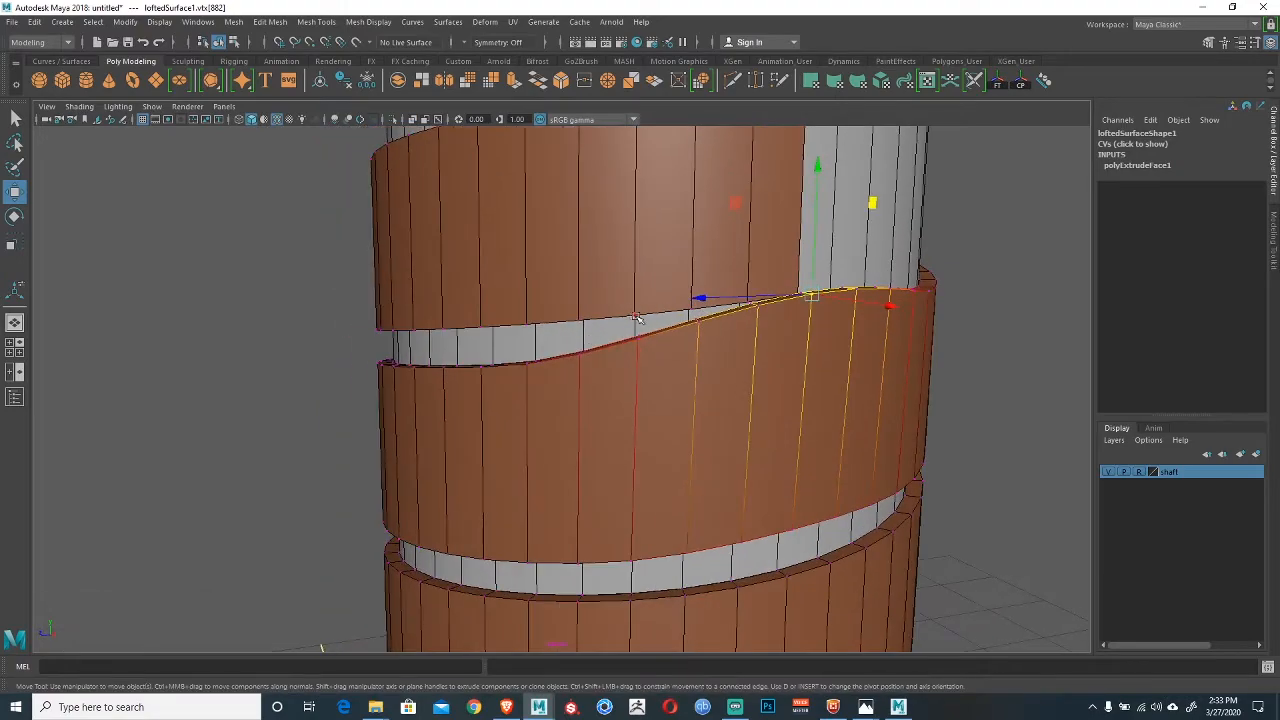
left_click(636, 317)
left_click_drag(637, 187, 652, 371)
left_click(735, 354)
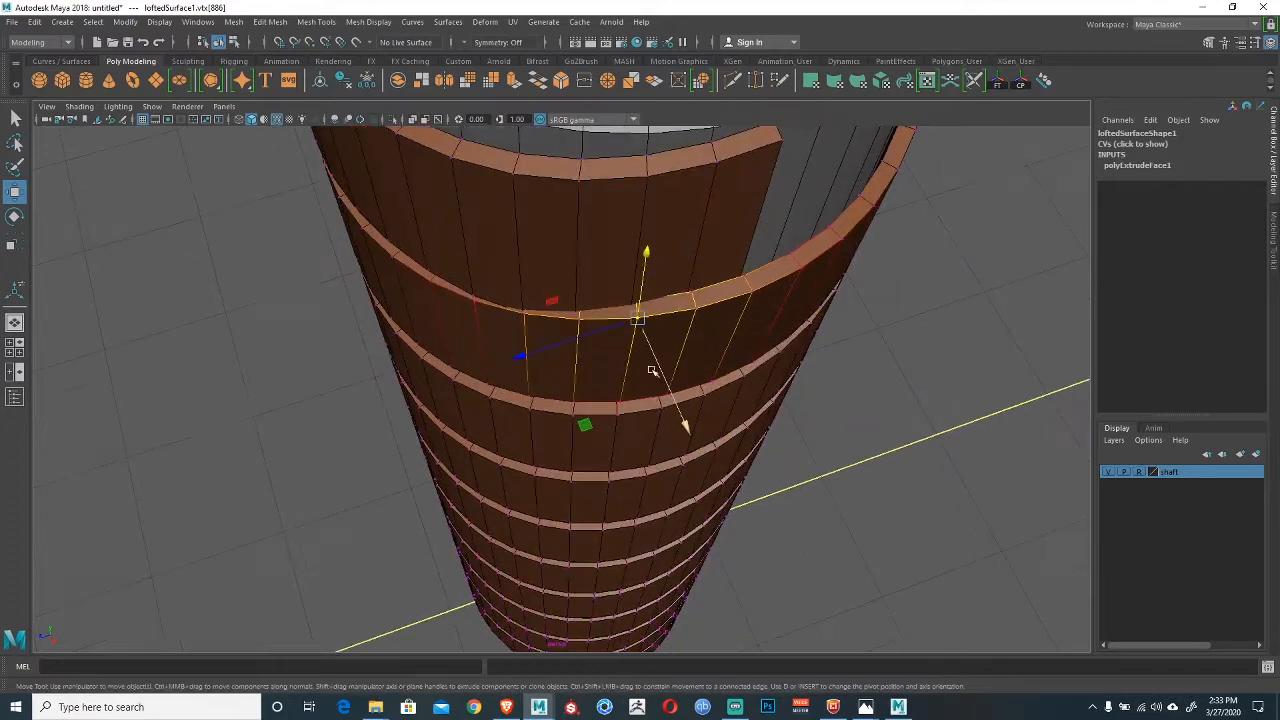
left_click(471, 303)
left_click_drag(390, 366, 611, 351, "alt")
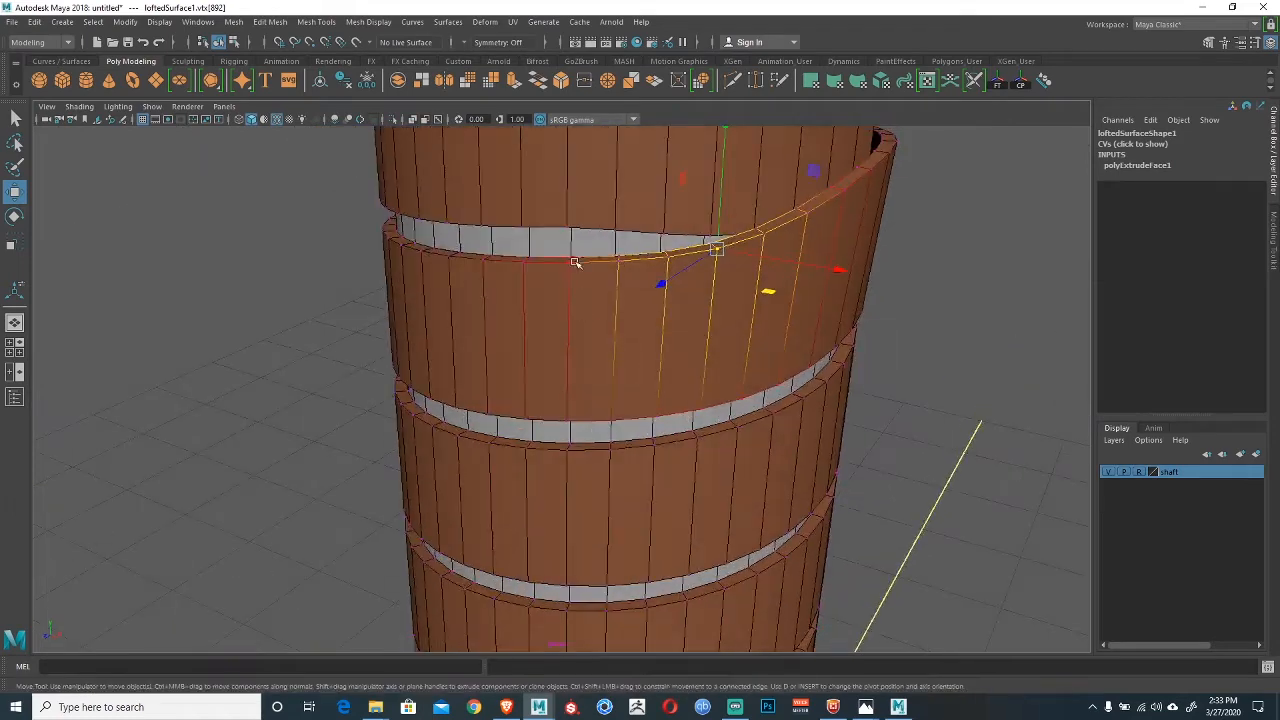
Raise the next second-turn vertex and lower the top-turn vertex above it until the two edges meet.
left_click(574, 263)
left_click_drag(565, 312, 614, 306, "alt")
mouse_move(617, 234)
left_mouse_down()
mouse_move(617, 200)
mouse_move(617, 218)
left_mouse_up()
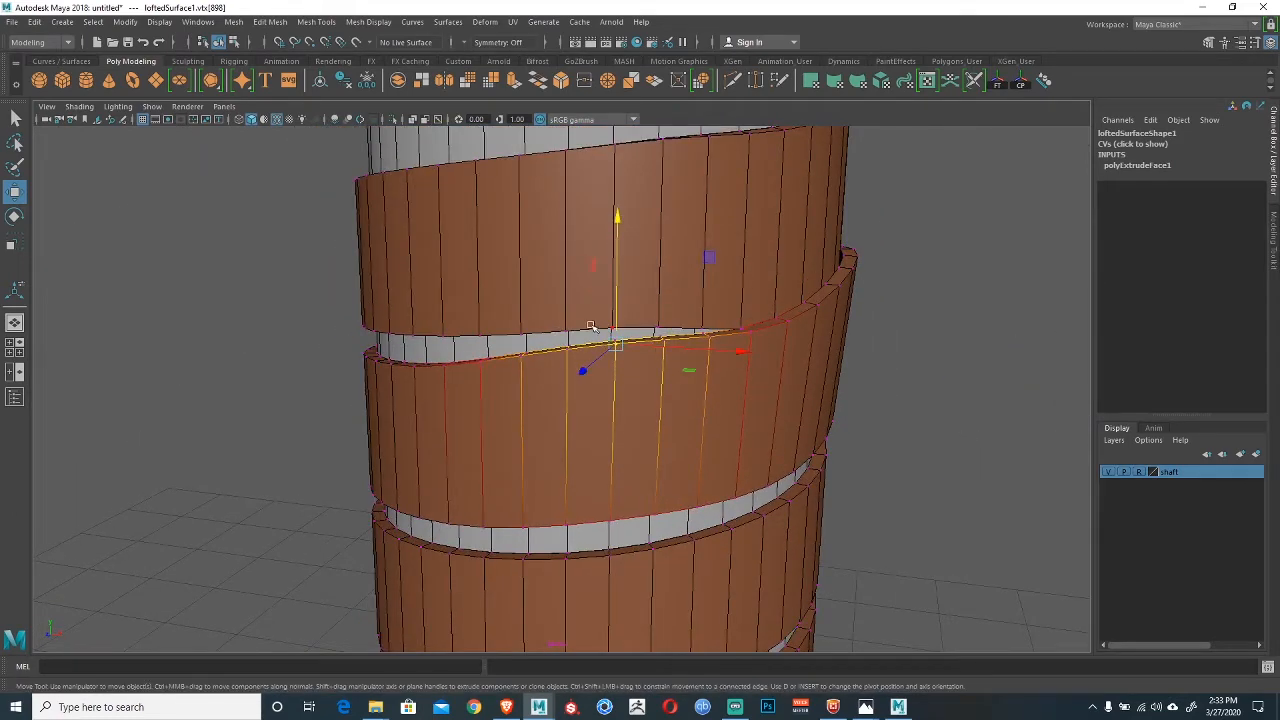
left_click_drag(610, 287, 614, 250)
key("ctrl+z")
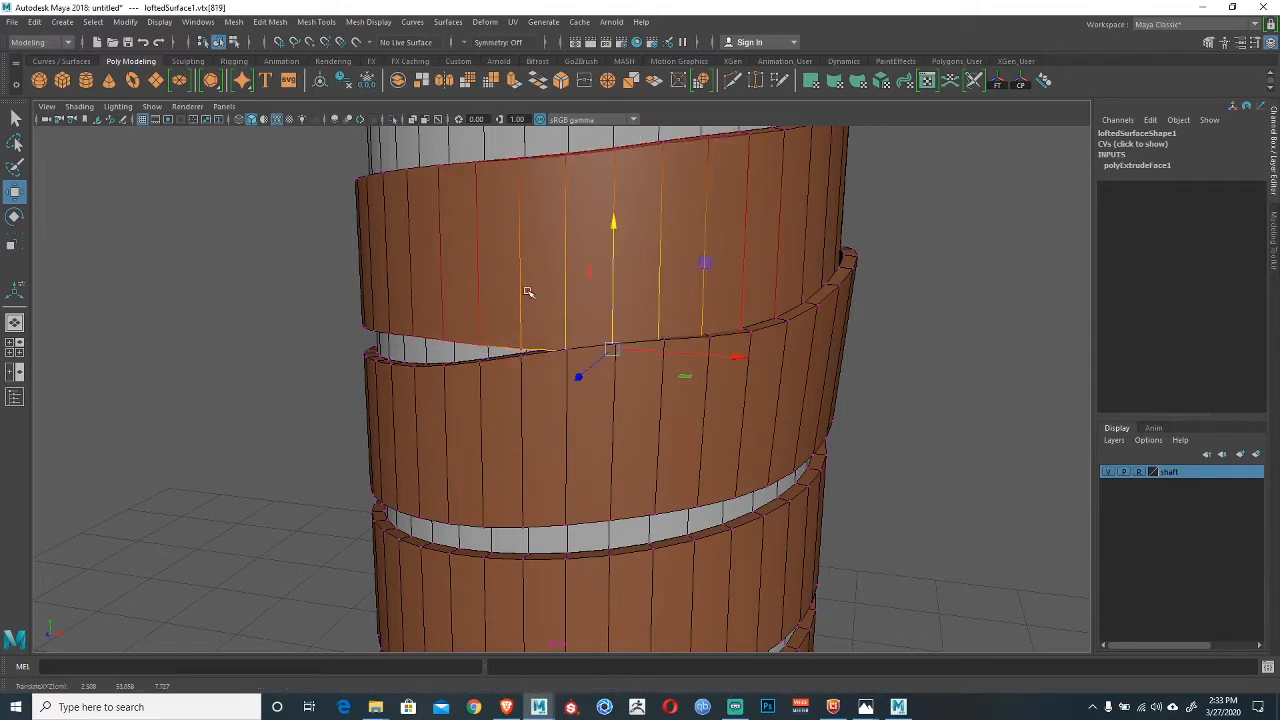
Lower a soft-selected vertex farther along the top turn's lower edge to close the next part of the gap.
left_click_drag(526, 289, 637, 354, "alt")
middle_click_drag(637, 354, 599, 306, "alt")
left_click_drag(599, 306, 526, 324, "alt")
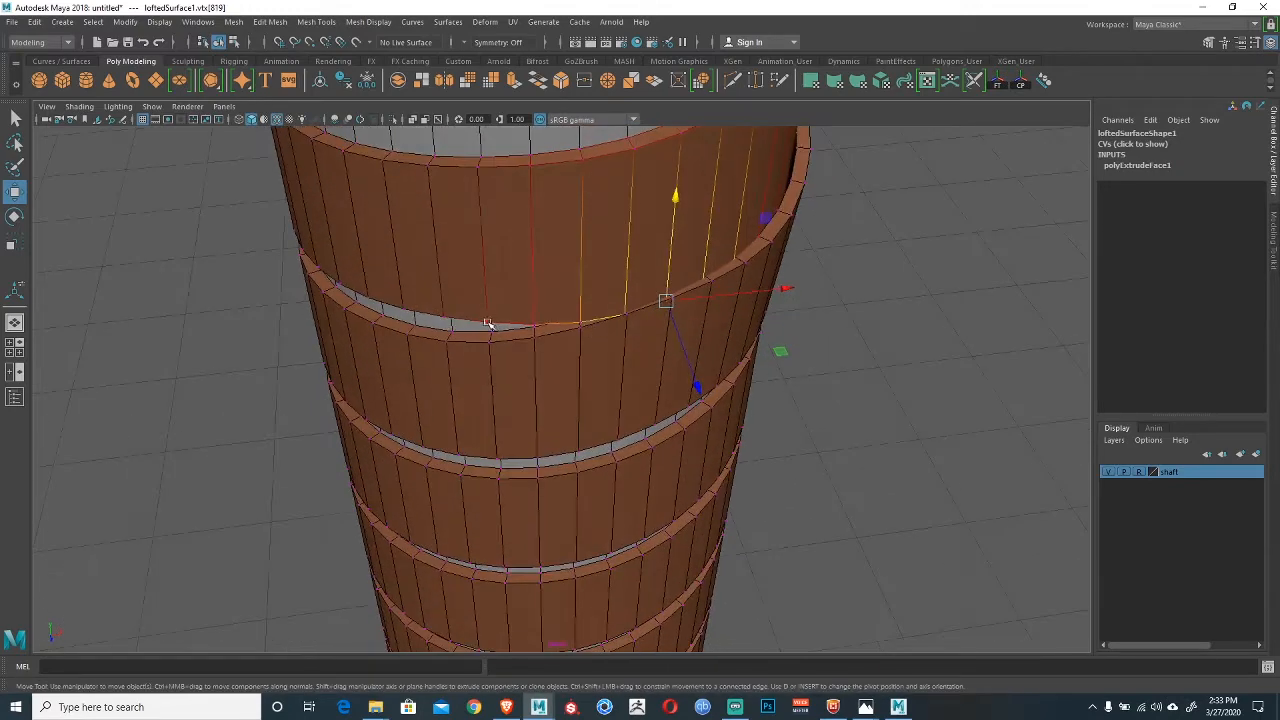
left_click(488, 323)
left_click_drag(486, 214, 486, 242)
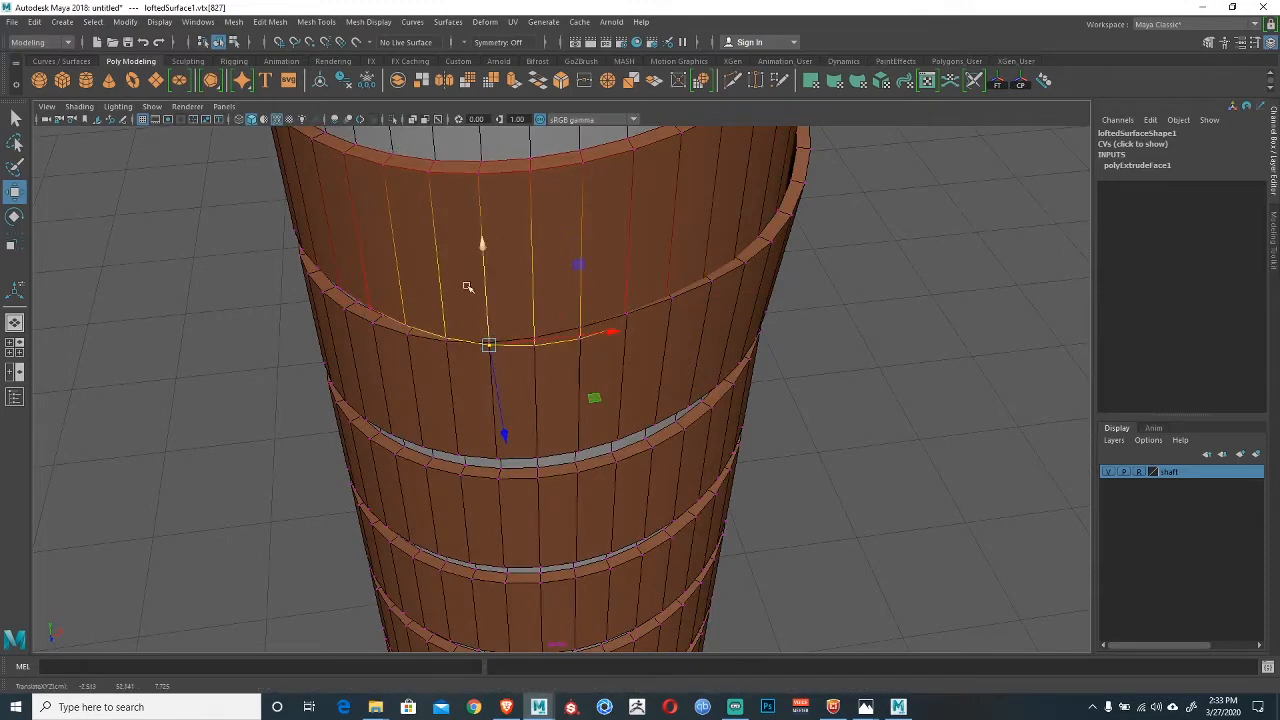
Pull three soft-selected vertices on the second turn's upper edge outward so that its rim protrudes past the top turn.
left_click(446, 346)
left_click_drag(446, 346, 569, 383, "alt")
left_click_drag(643, 428, 642, 439)
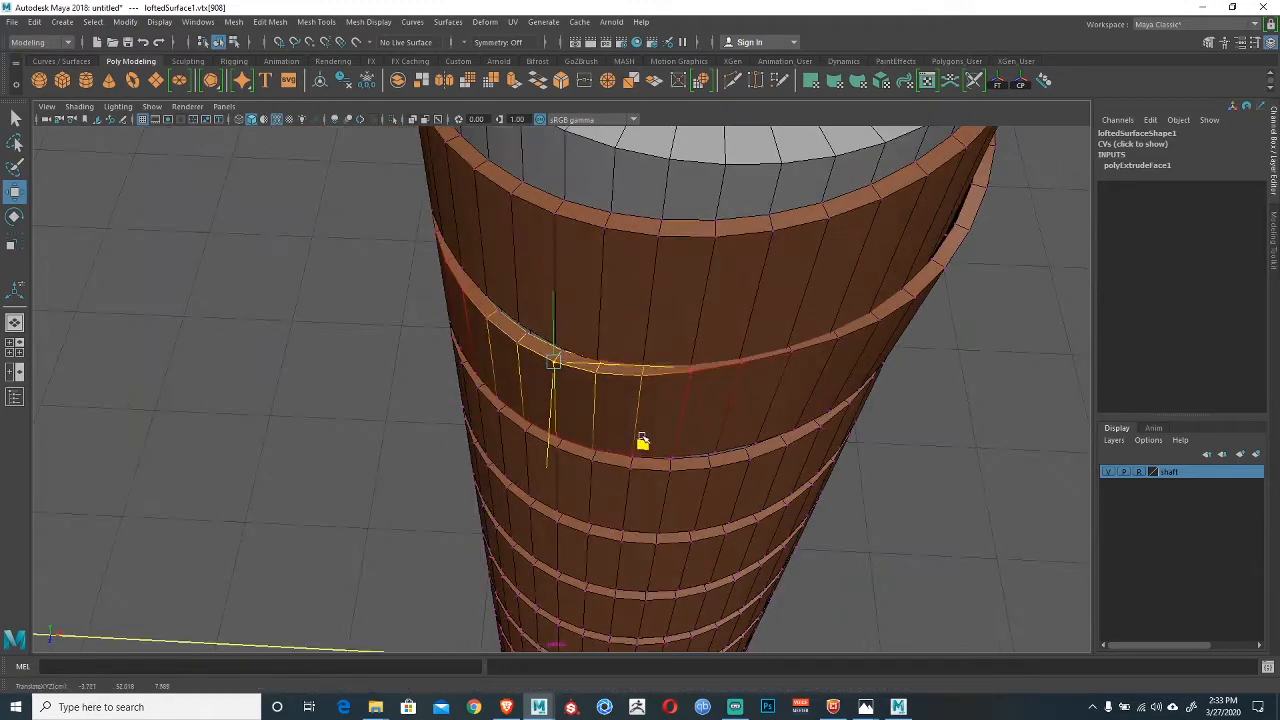
left_click(794, 400)
left_click(792, 362)
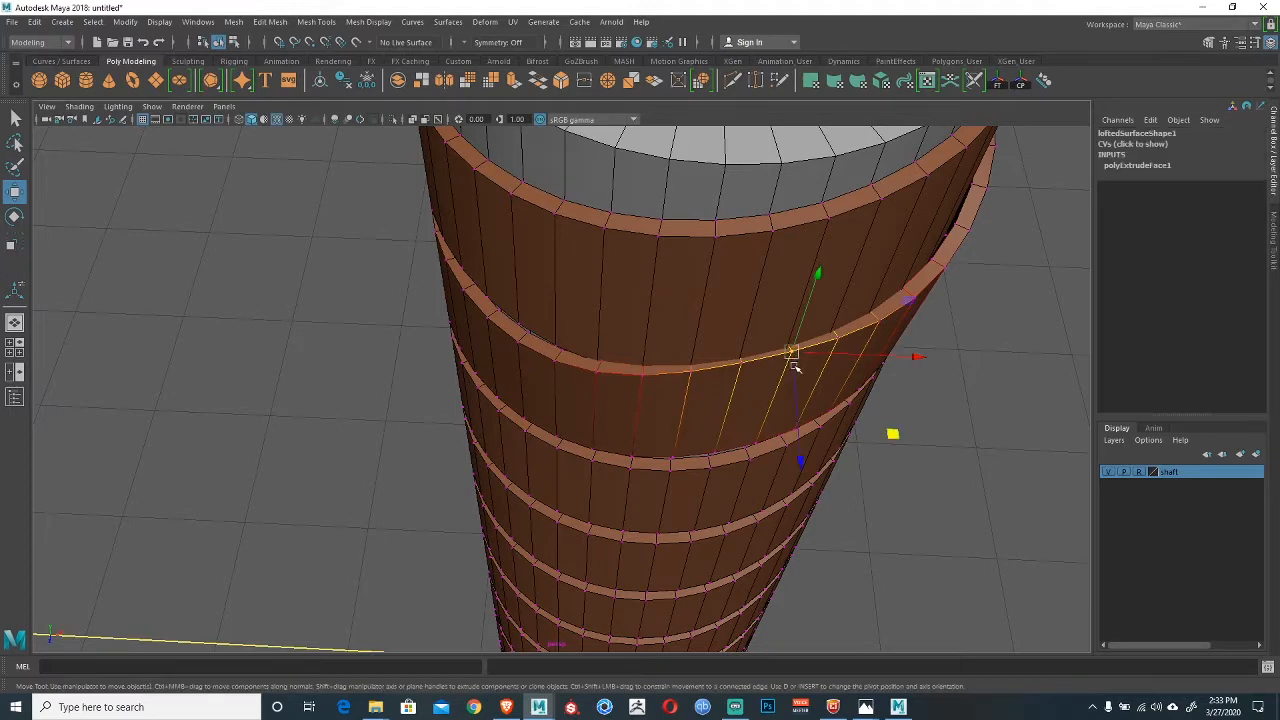
left_click_drag(893, 434, 899, 443)
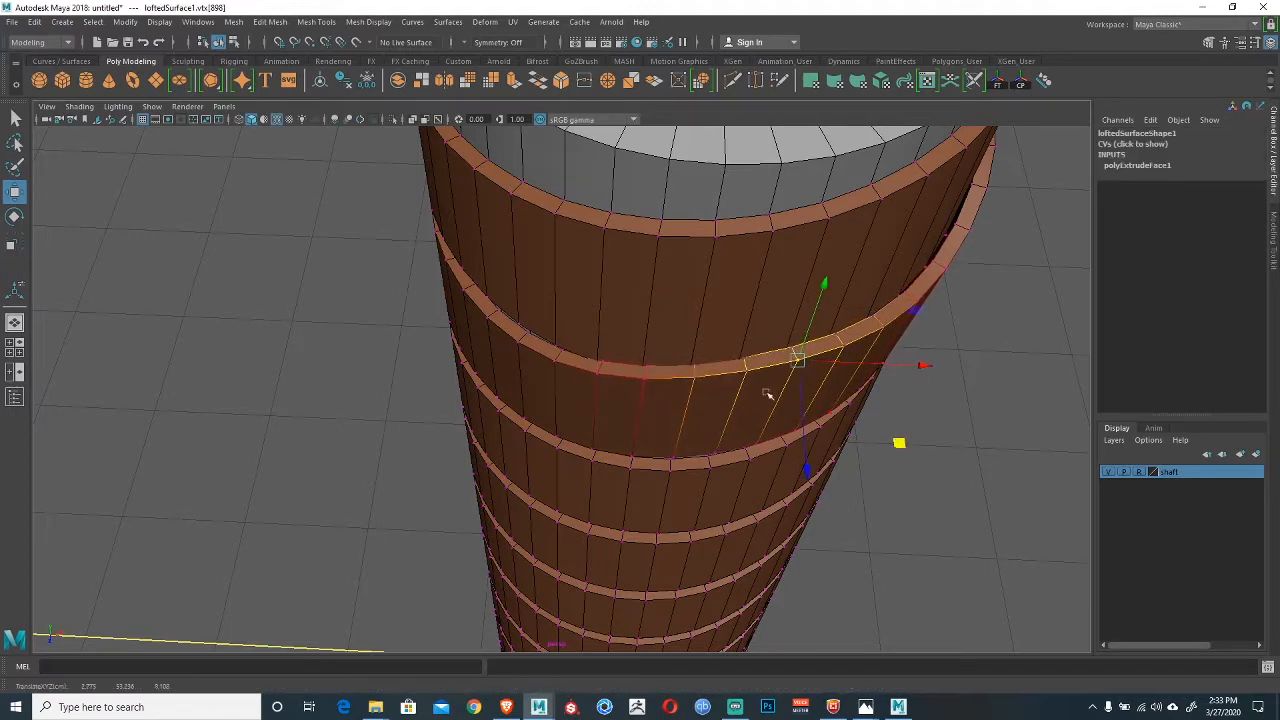
left_click(695, 377)
left_click_drag(788, 464, 787, 466)
Slightly raise the soft-selected second-turn vertex where its upper edge dips against the top turn.
left_click_drag(783, 391, 672, 347, "alt")
right_click_drag(672, 347, 590, 320, "alt")
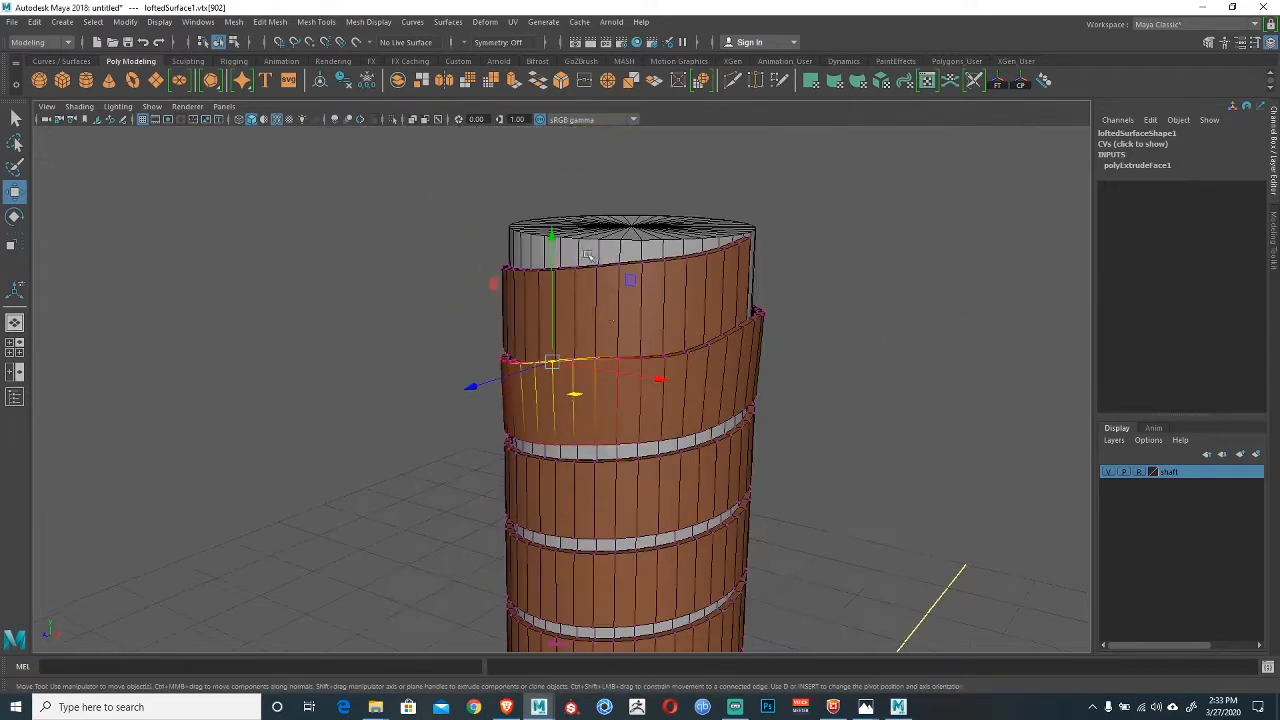
left_click_drag(642, 350, 565, 325, "alt")
right_click_drag(665, 385, 757, 436, "alt")
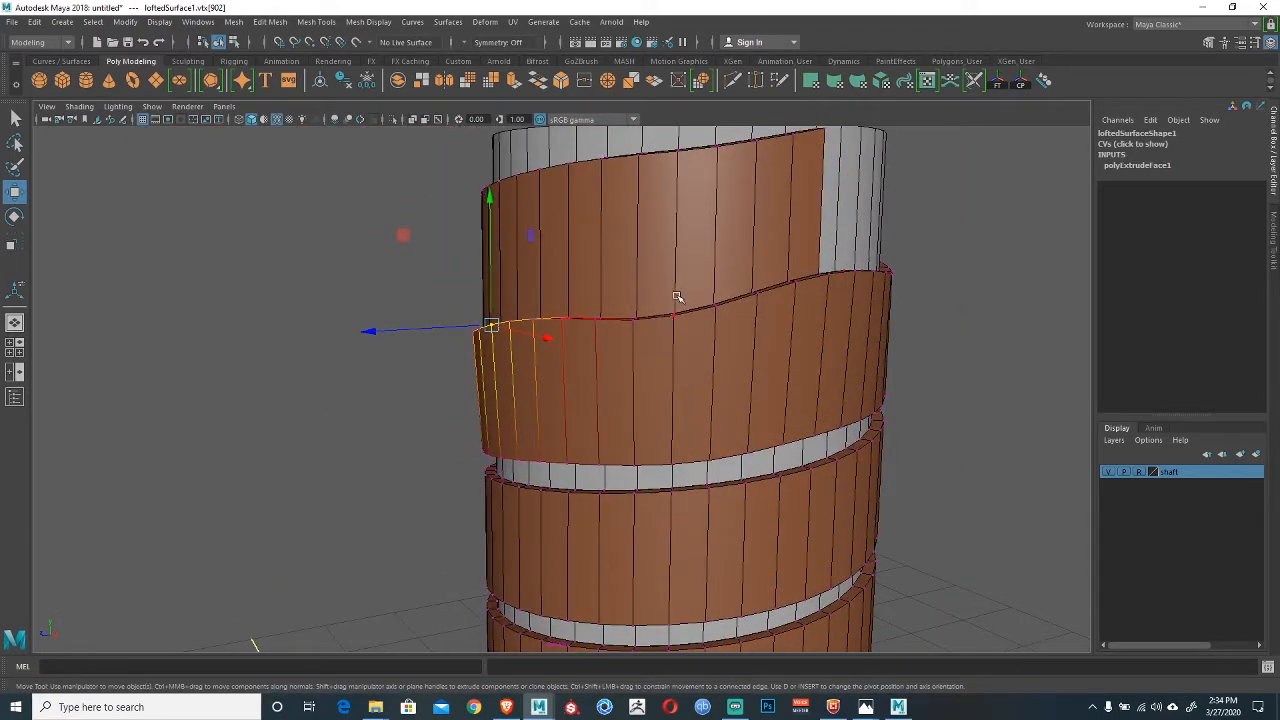
left_click(674, 317)
left_click_drag(675, 291, 673, 283)
Lower the soft-selected vertex on the top turn's lower edge to narrow the gap farther around the shaft.
left_click_drag(580, 315, 789, 367, "alt")
left_click_drag(674, 372, 683, 363, "alt")
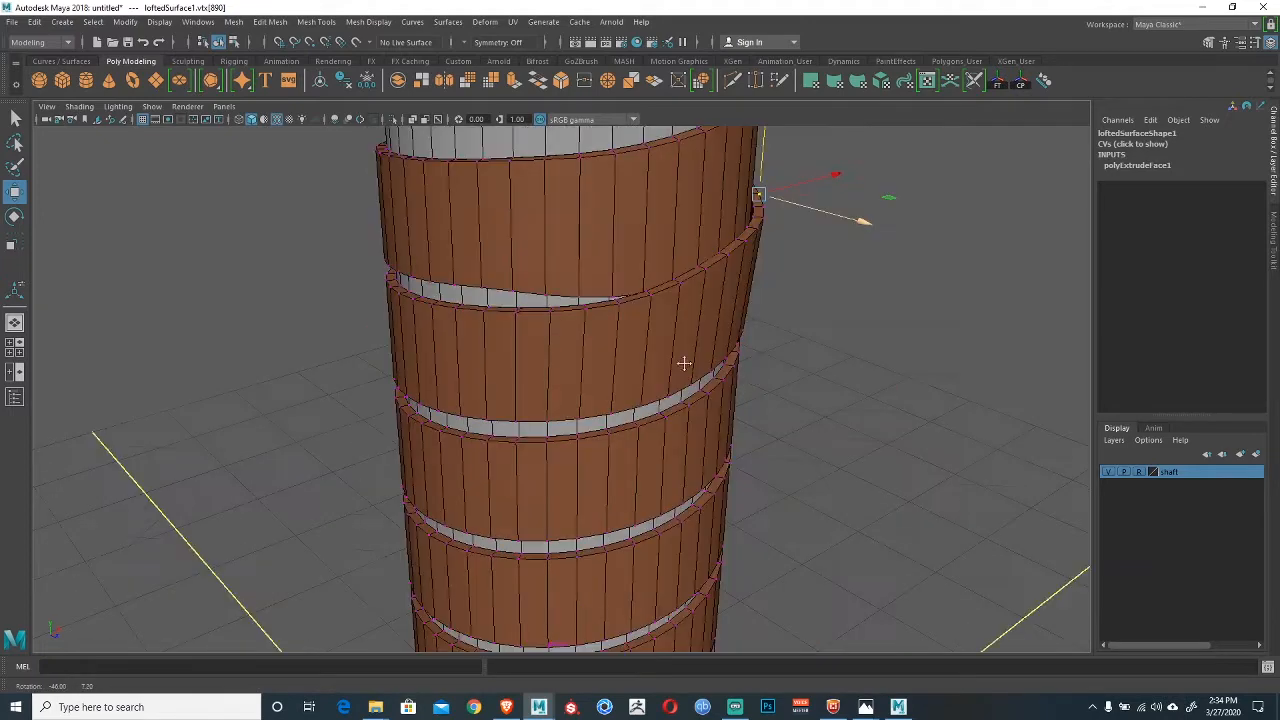
middle_click_drag(683, 363, 771, 377, "alt")
left_click_drag(771, 377, 743, 353, "alt")
scroll(742, 351, "up", 2)
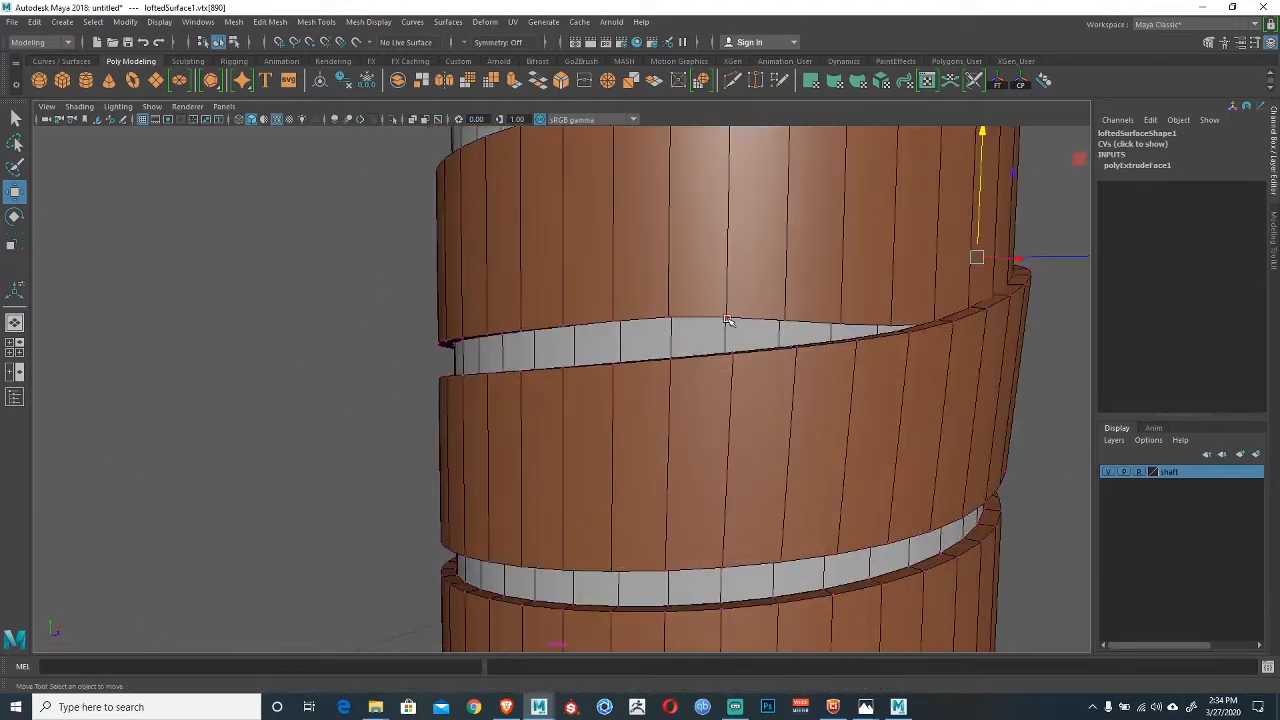
left_click(730, 322)
left_click(727, 317)
left_click_drag(728, 260, 728, 290)
key("ctrl+z")
key("b")
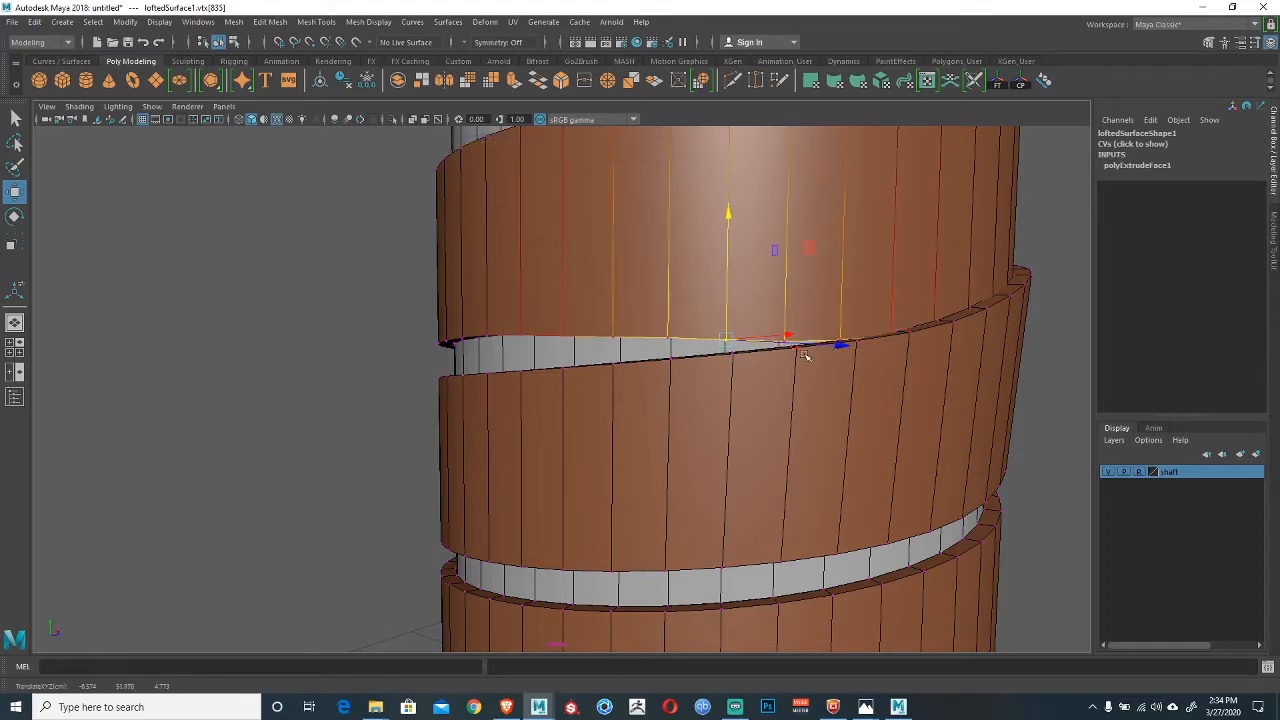
Raise two second-turn upper-edge vertices beneath the remaining gap toward the top turn.
left_click(798, 348)
left_click_drag(799, 312, 737, 362)
left_click(676, 356)
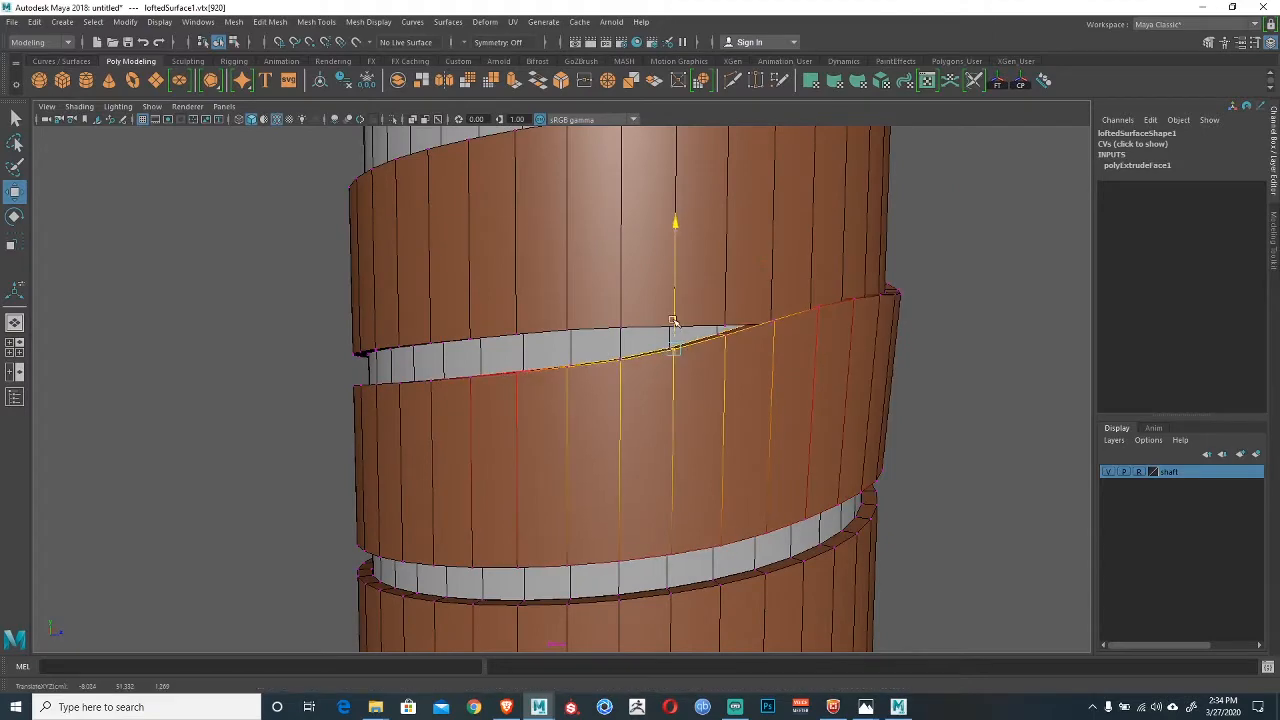
Lower successive soft-selected vertices on the top turn's lower edge until they meet the second turn's upper edge.
left_click(620, 350)
left_click_drag(620, 325, 589, 316, "alt")
left_click(592, 330)
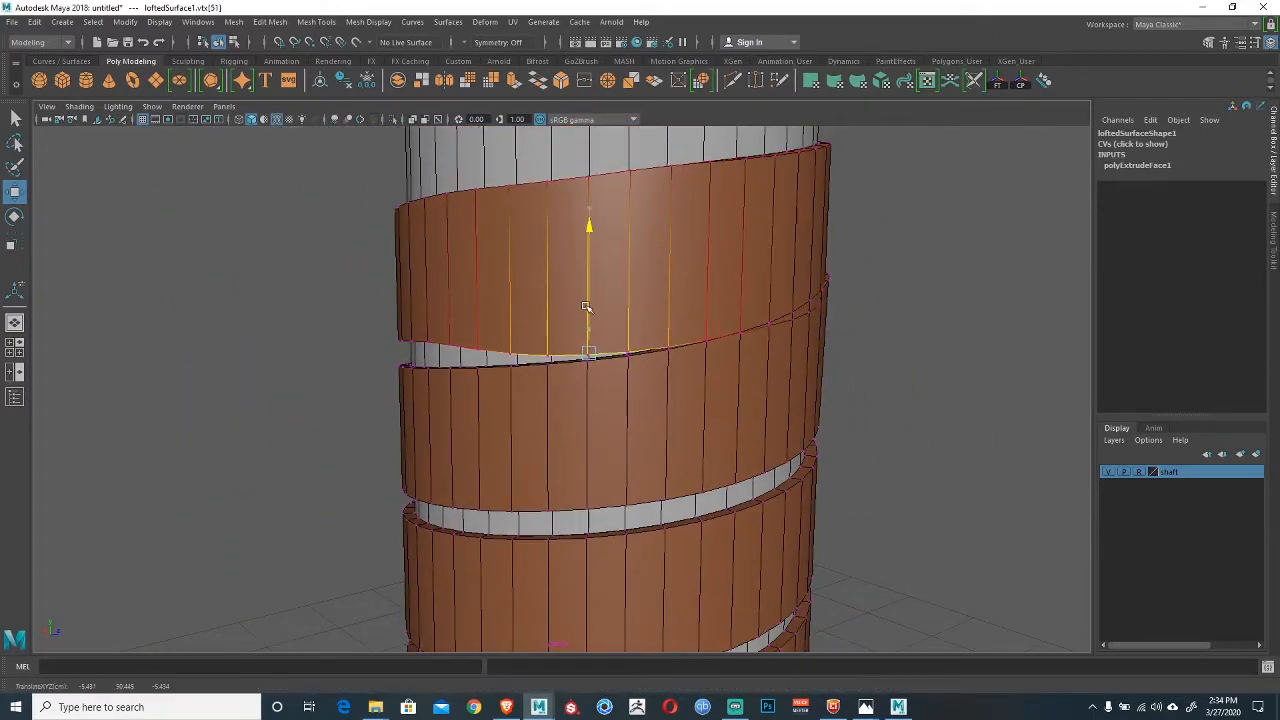
middle_click_drag(589, 316, 735, 300, "alt")
left_click_drag(580, 302, 642, 311, "alt")
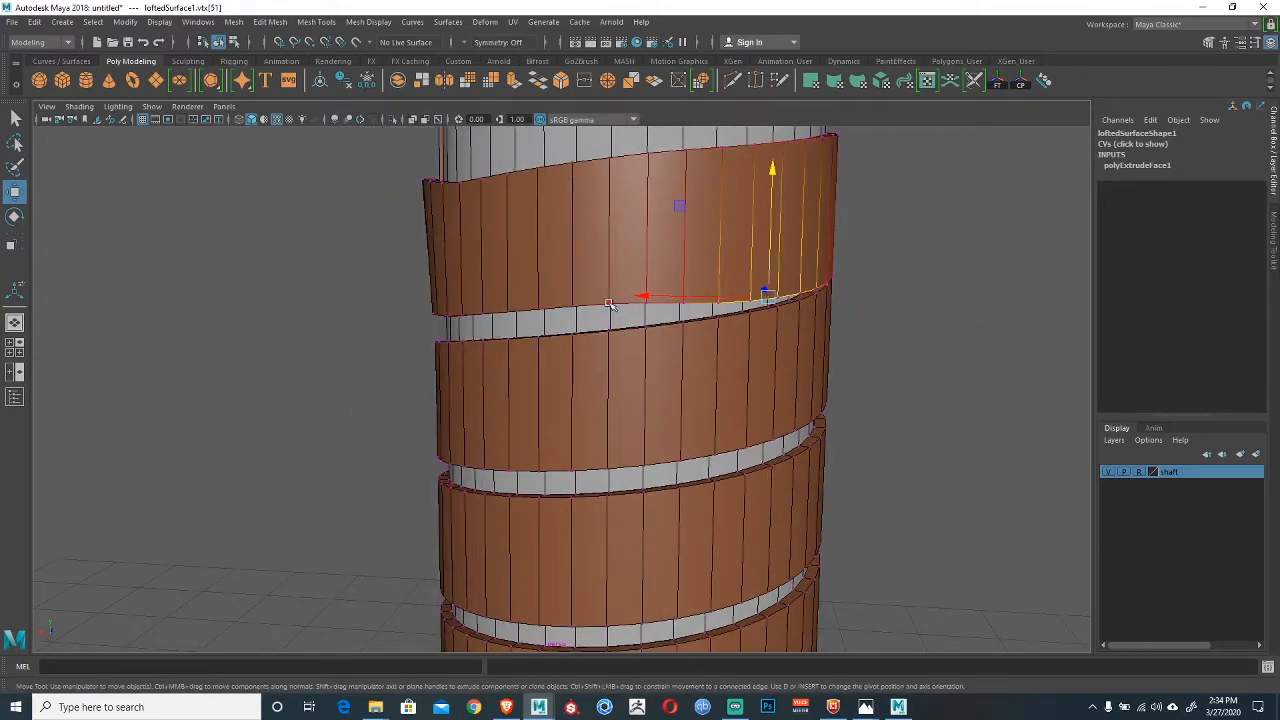
left_click(609, 304)
left_click_drag(609, 259, 612, 293)
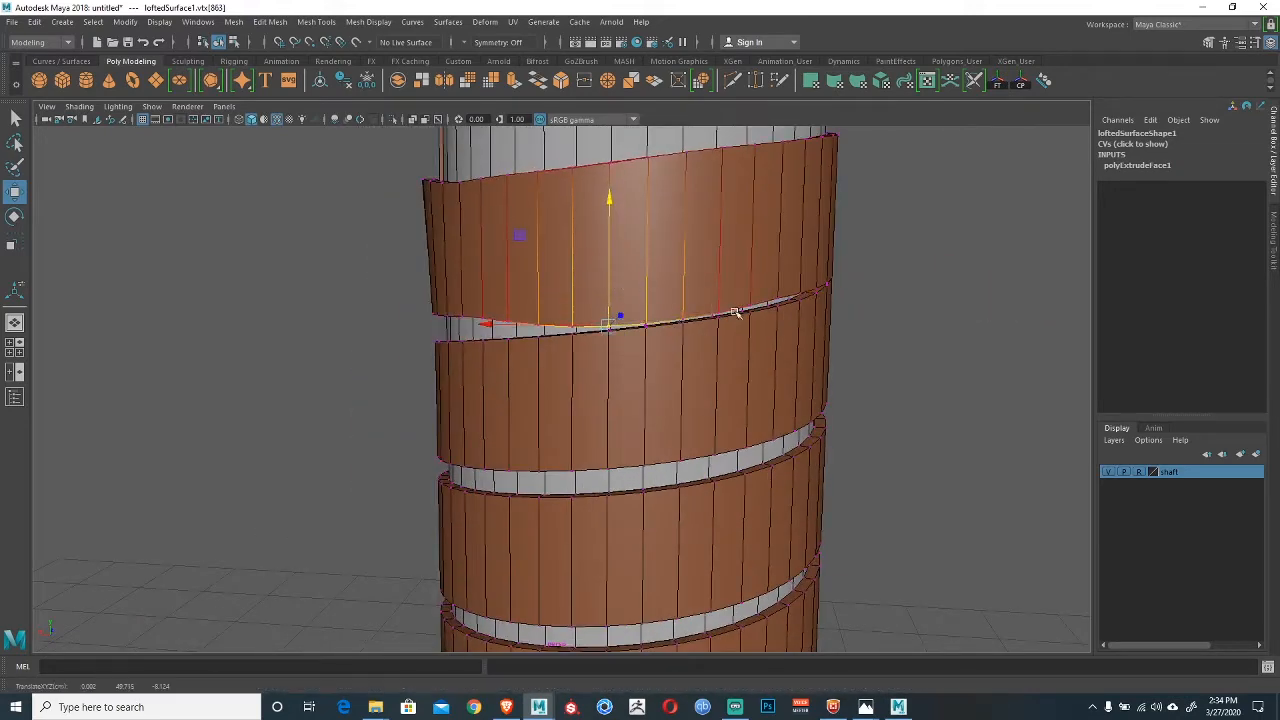
Pull the second turn's upper-edge vertices outward where they now touch the lowered part of the top turn.
middle_click_drag(734, 311, 602, 315, "alt")
right_click_drag(602, 315, 740, 357, "alt")
left_click_drag(740, 357, 716, 392, "alt")
middle_click_drag(686, 340, 656, 400, "alt")
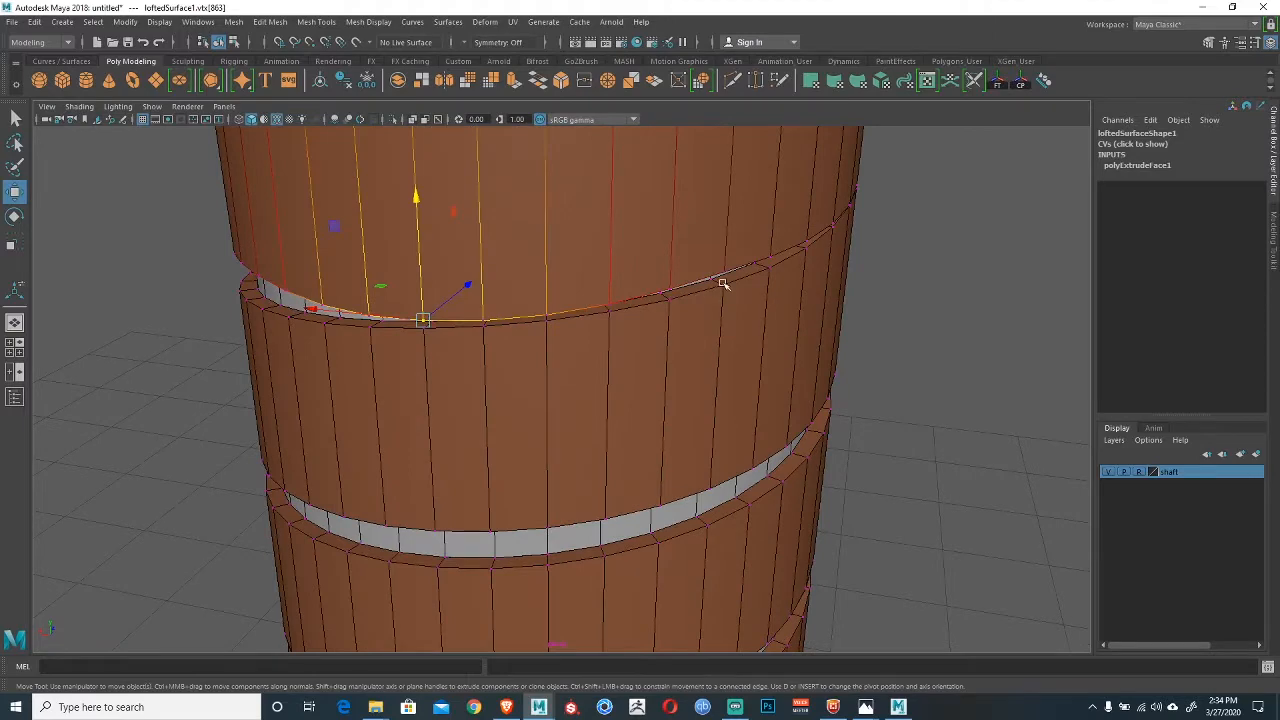
left_click(672, 341)
left_click_drag(671, 270, 674, 343, "alt")
middle_click_drag(674, 343, 610, 386, "alt")
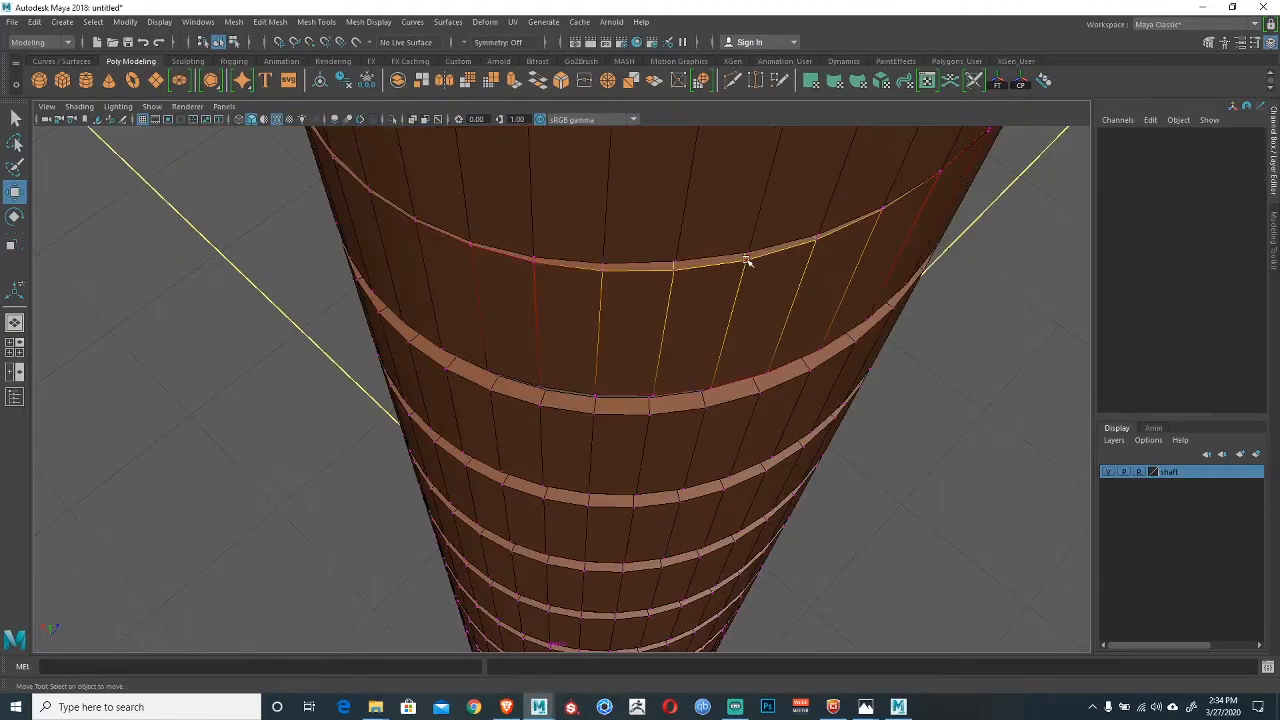
middle_click_drag(755, 281, 636, 325, "alt")
left_click(611, 325)
left_click_drag(625, 206, 628, 222)
Raise soft-selected vertices farther along the second turn's upper edge toward the open gap below the top turn.
left_click(769, 267)
left_click_drag(757, 170, 740, 411)
left_click(726, 409)
left_click_drag(742, 337, 745, 303)
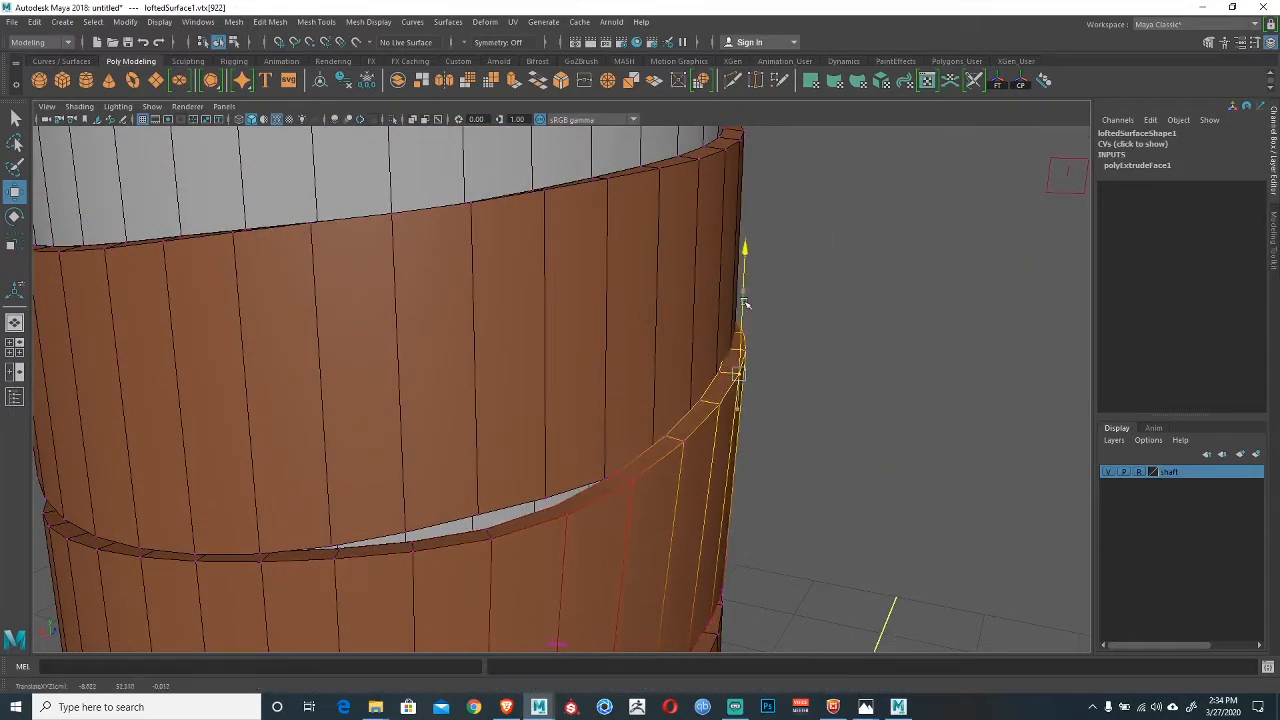
left_click_drag(558, 392, 781, 362, "alt")
left_click(590, 428)
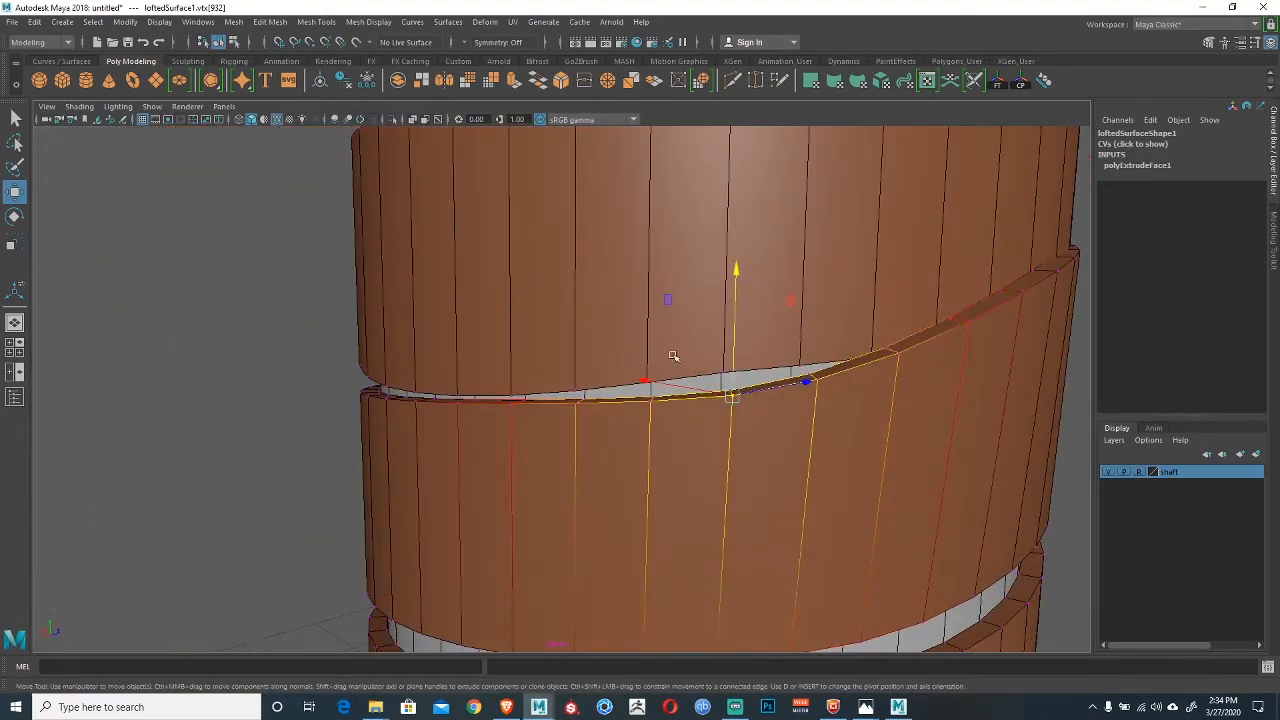
Select a vertex on the raised part of the second turn's upper edge and move it outward from the shaft.
left_click_drag(674, 356, 612, 389, "alt")
left_click(621, 338)
left_click(633, 308)
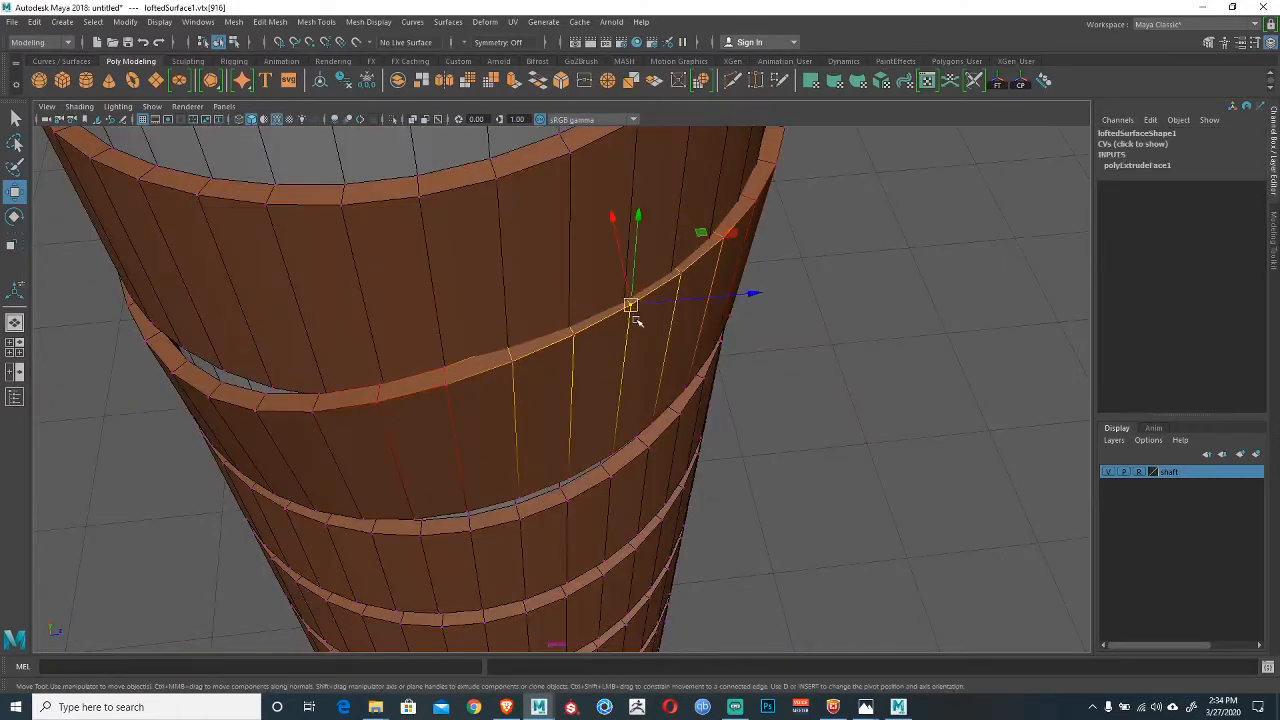
left_click_drag(675, 276, 711, 270, "alt")
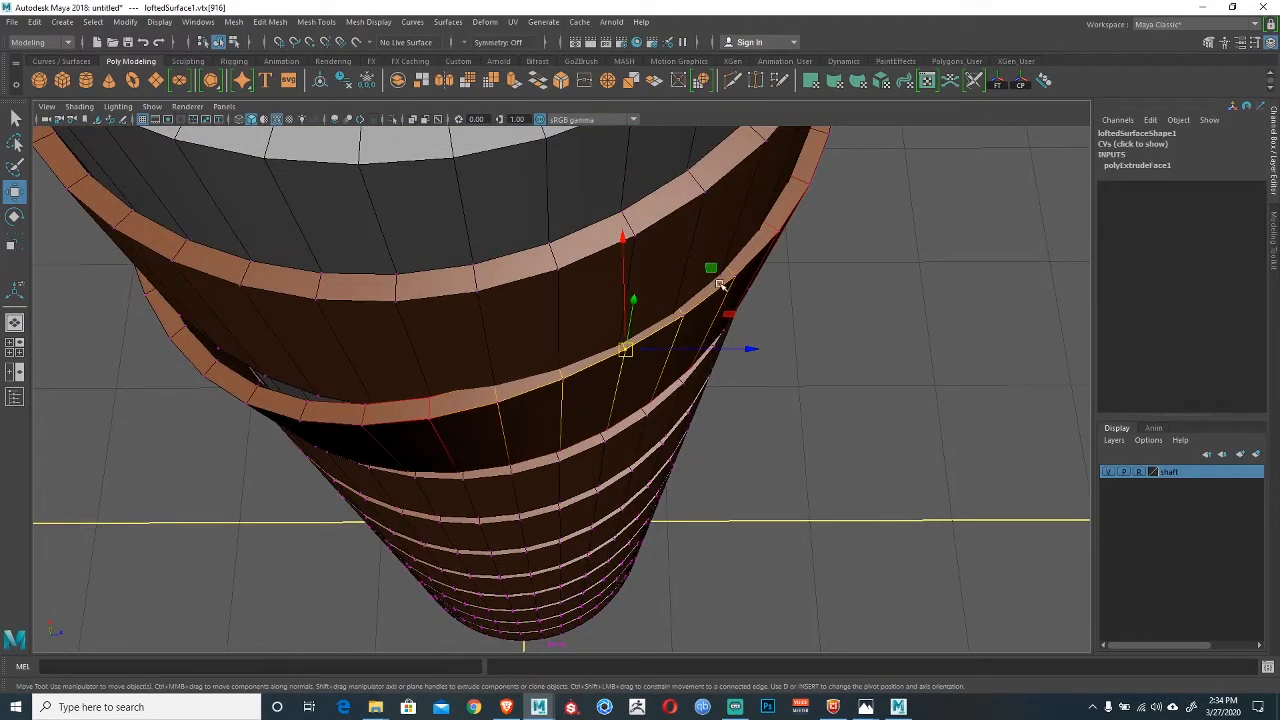
left_click(715, 271)
key("ctrl+z")
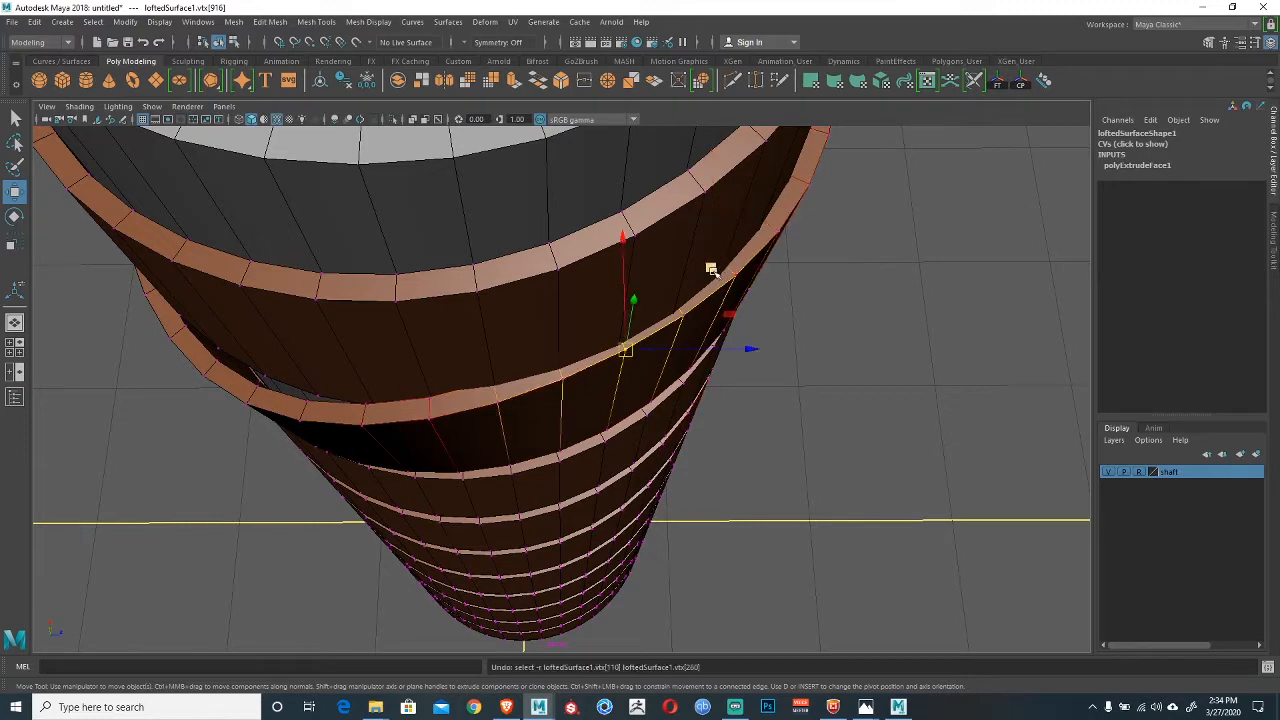
left_click_drag(711, 269, 718, 282)
Lower the soft-selected top-turn vertex above the wide part of the gap toward the second turn.
left_click_drag(674, 388, 700, 353, "alt")
left_click_drag(722, 299, 723, 339)
right_click_drag(724, 339, 680, 370, "alt")
left_click_drag(680, 370, 695, 349, "alt")
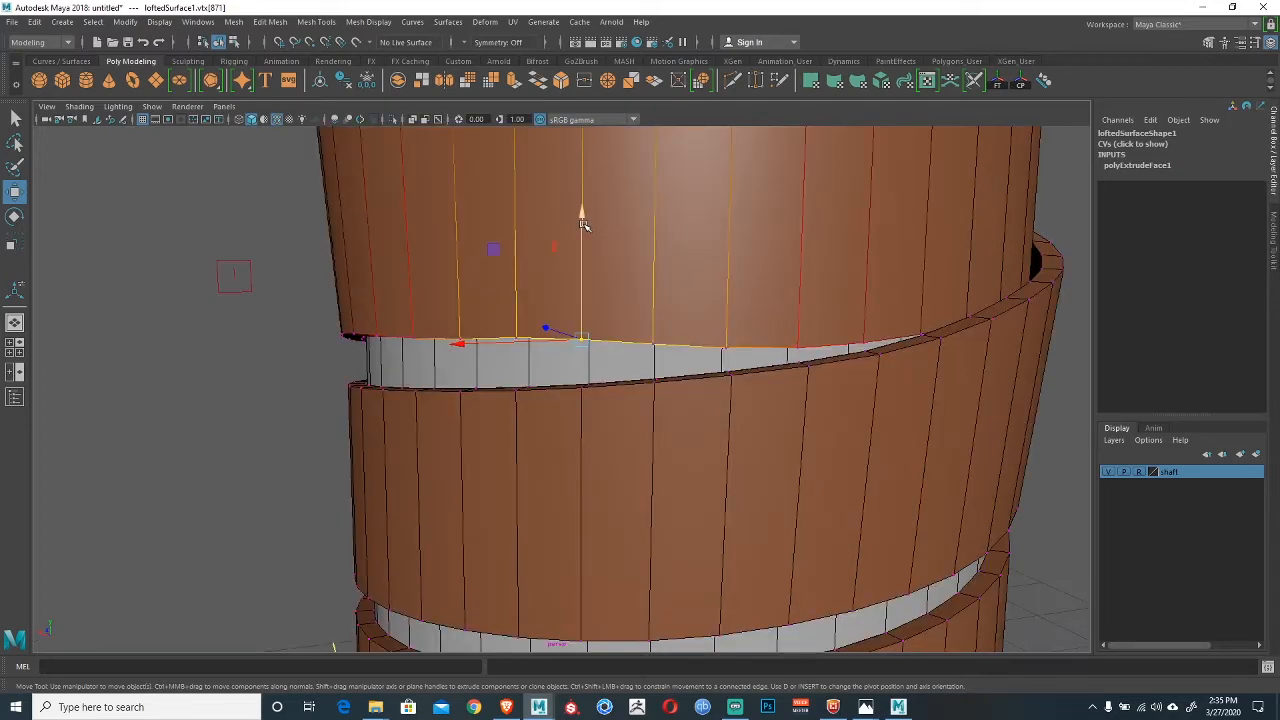
left_click_drag(583, 225, 583, 271)
Widen the second turn's rim under the newly lowered edge by moving its soft-selected vertices outward.
left_click(655, 385)
left_click_drag(664, 391, 680, 490, "alt")
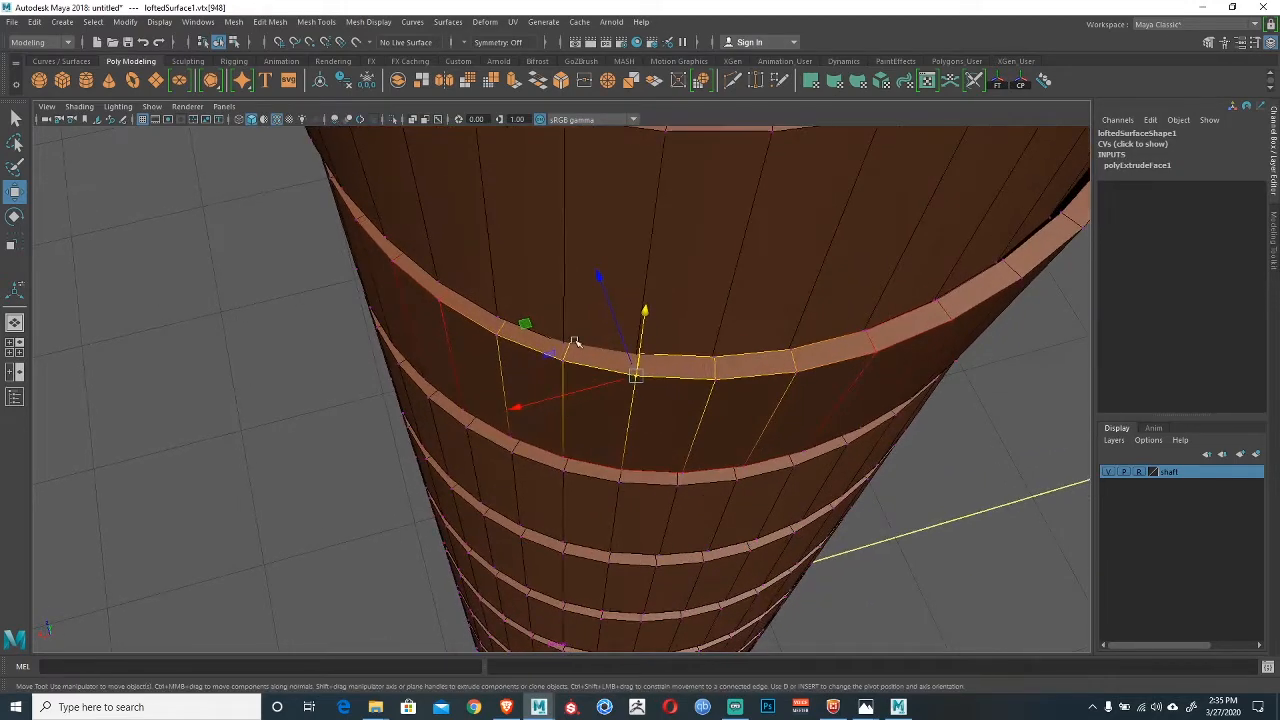
left_click_drag(526, 325, 574, 388)
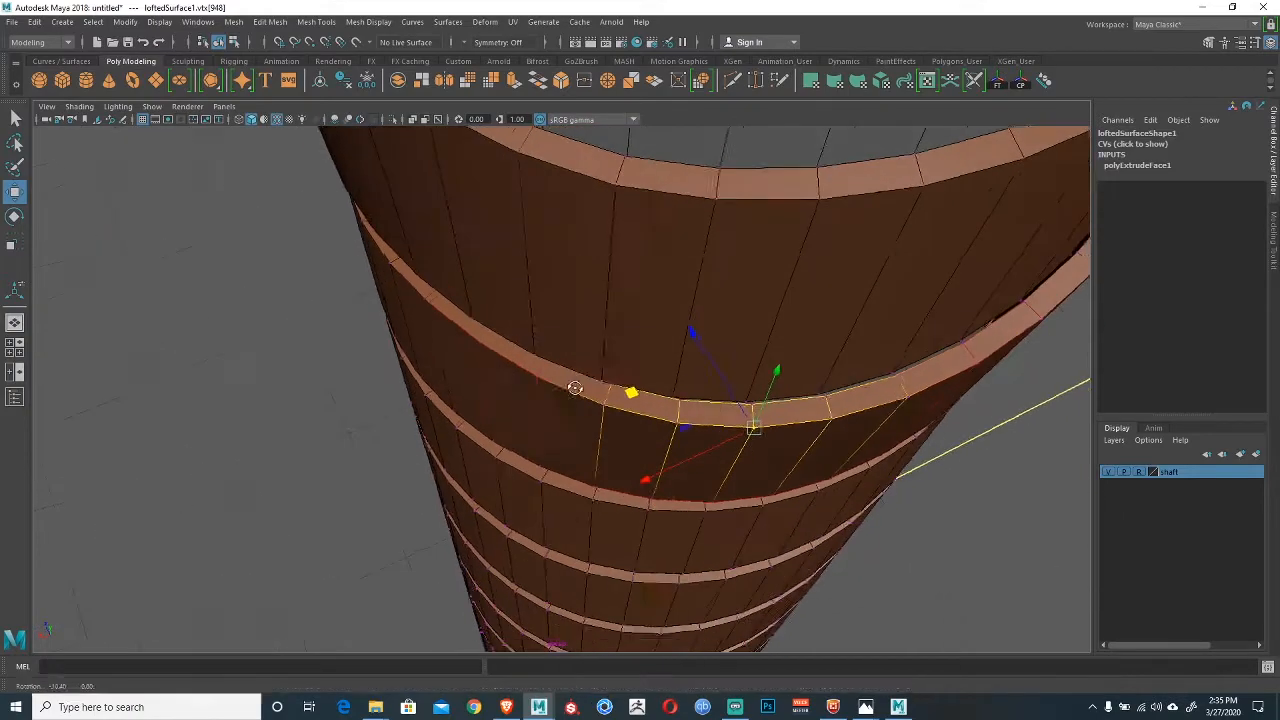
left_click(478, 341)
left_click_drag(478, 341, 478, 374, "alt")
Lower two more vertices along the top turn's lower edge to close the gap on the next side.
left_click_drag(544, 376, 601, 292, "alt")
left_click(612, 317)
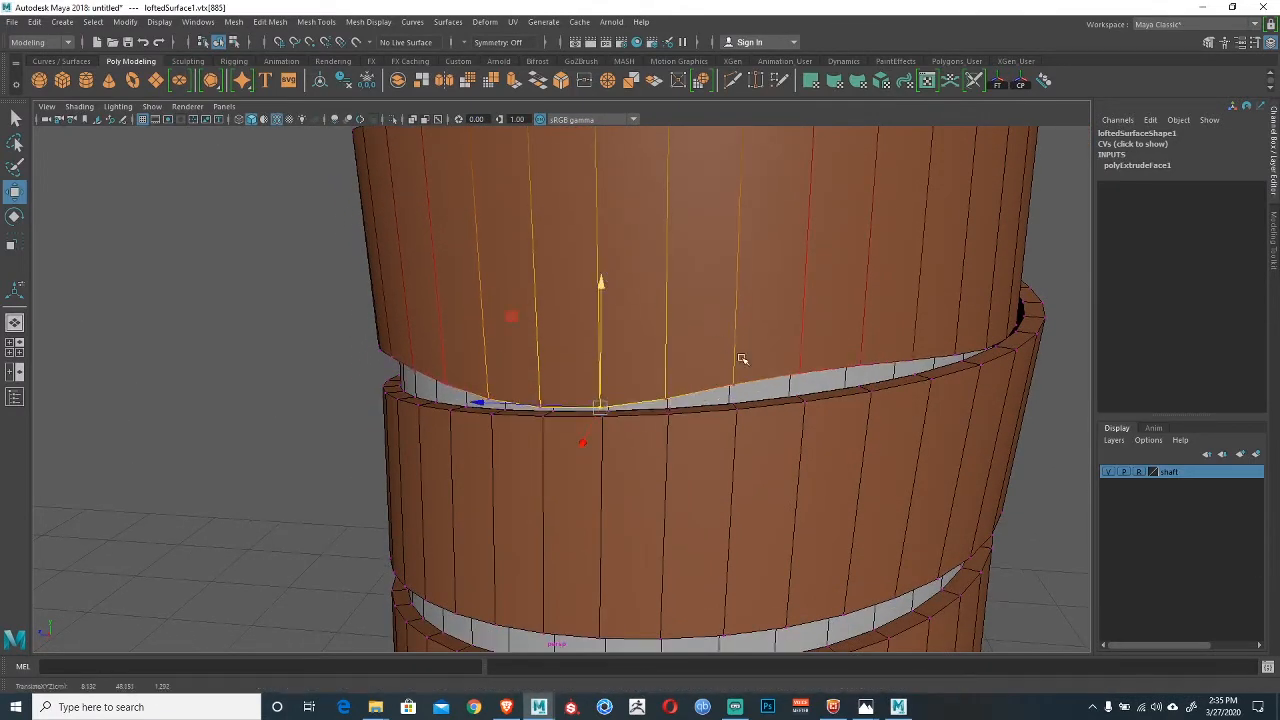
left_click(800, 374)
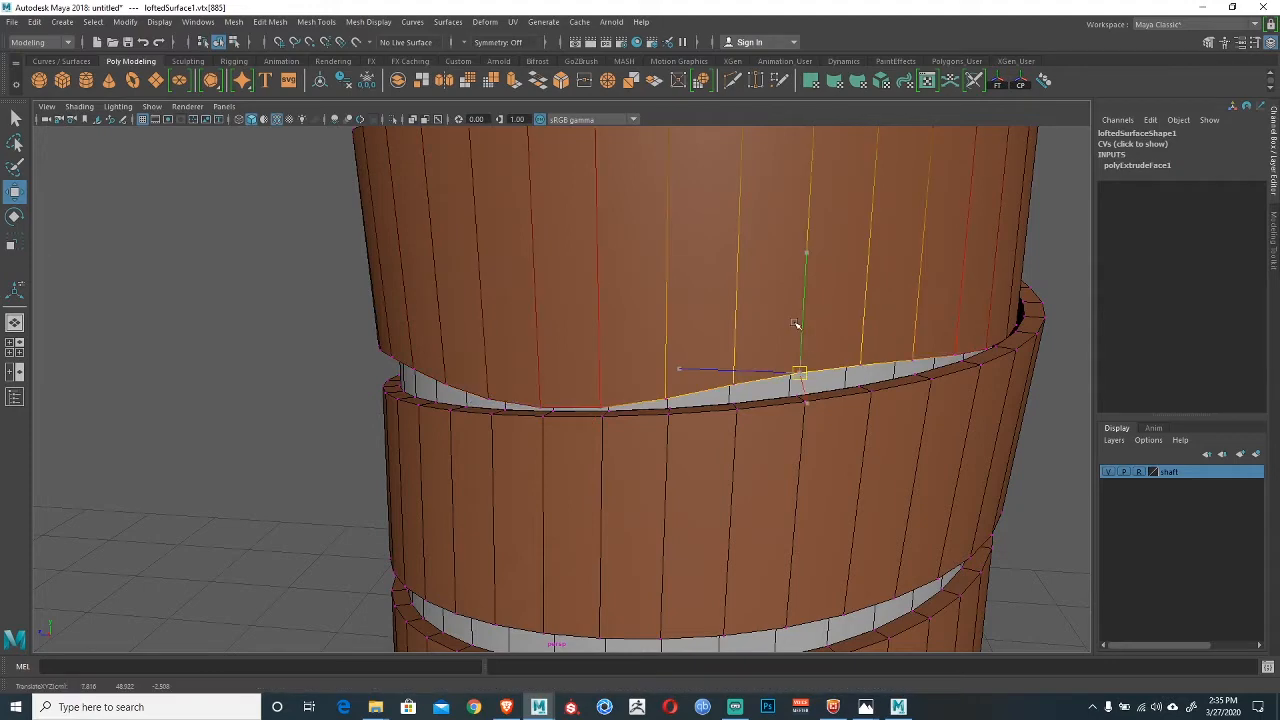
left_click_drag(807, 253, 804, 282)
Pull two soft-selected second-turn vertices outward past the top turn and raise the second one to meet its lower edge.
middle_click_drag(657, 312, 708, 292, "alt")
left_click(587, 419)
left_click_drag(589, 420, 597, 470, "alt")
middle_click_drag(597, 414, 662, 466, "alt")
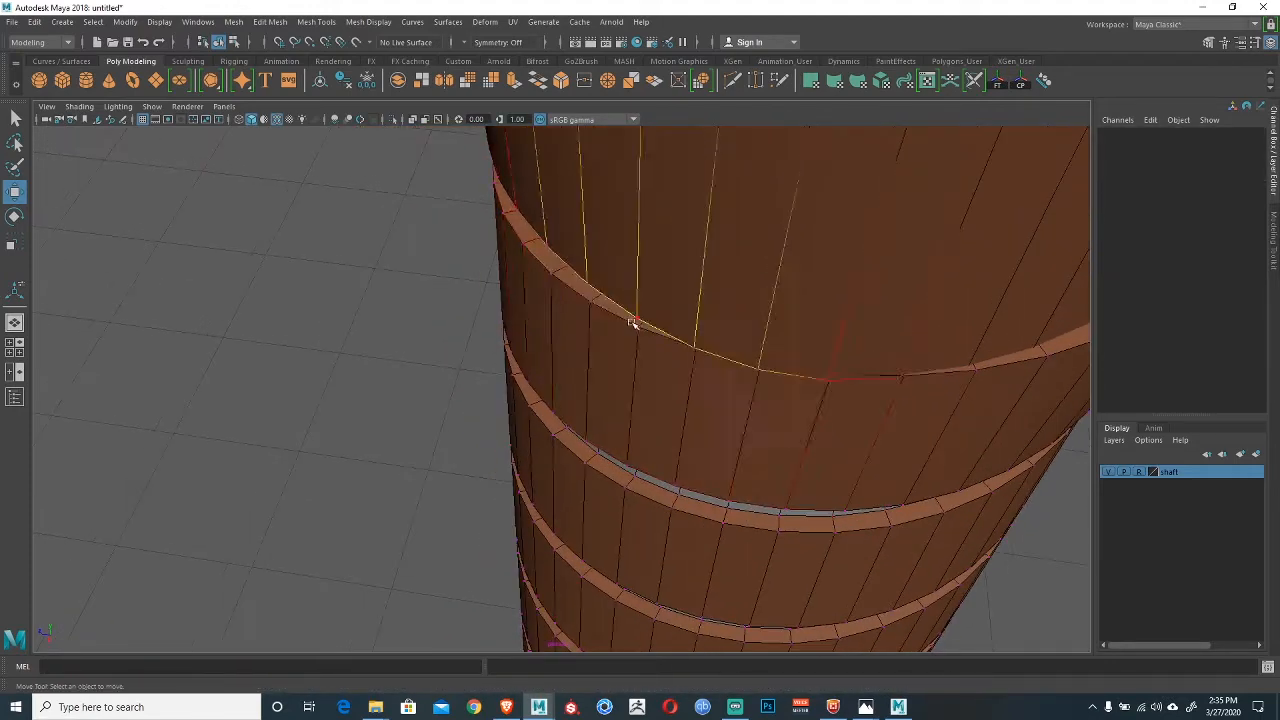
left_click_drag(594, 348, 623, 343, "alt")
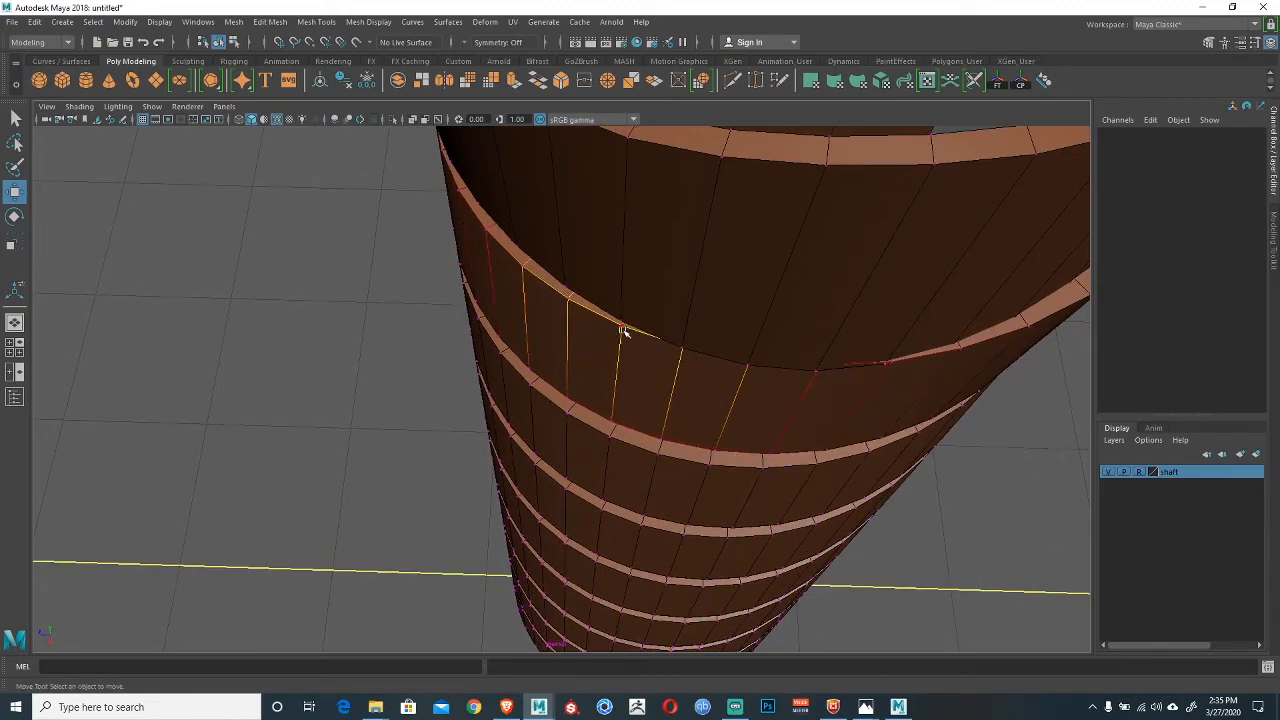
left_click(622, 328)
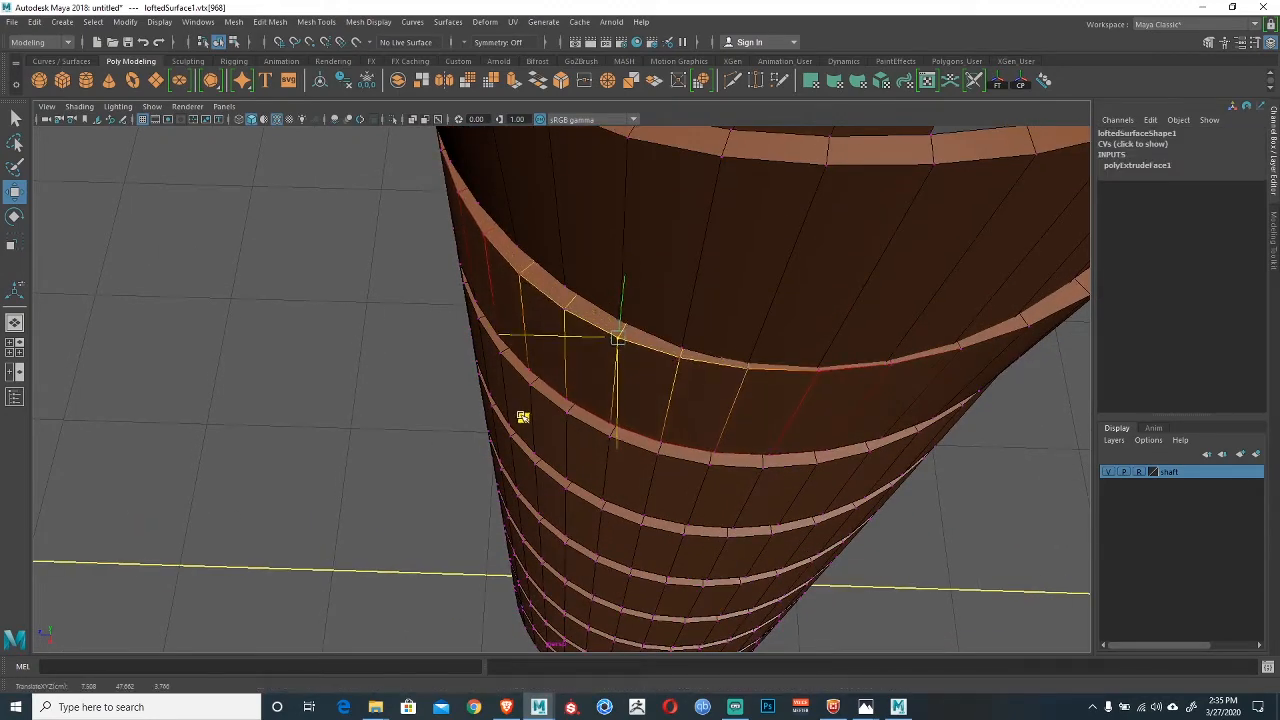
left_click(817, 370)
left_click_drag(729, 459, 731, 337)
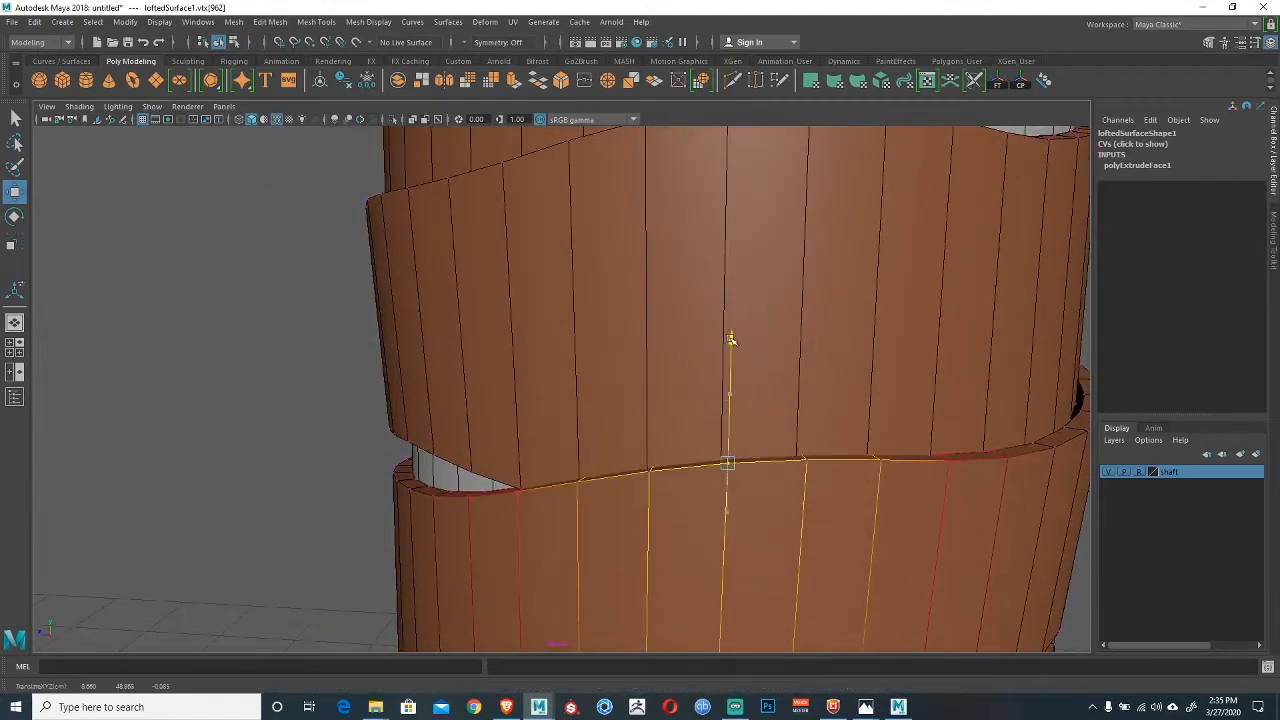
Raise the soft-selected second-turn rim vertex to meet the top turn, and lower the top-turn vertex above the wide part of the remaining gap.
left_click_drag(886, 380, 840, 334, "alt")
left_click(837, 350)
left_click(839, 383)
middle_click_drag(690, 321, 758, 247, "alt")
left_click_drag(525, 372, 606, 371, "alt")
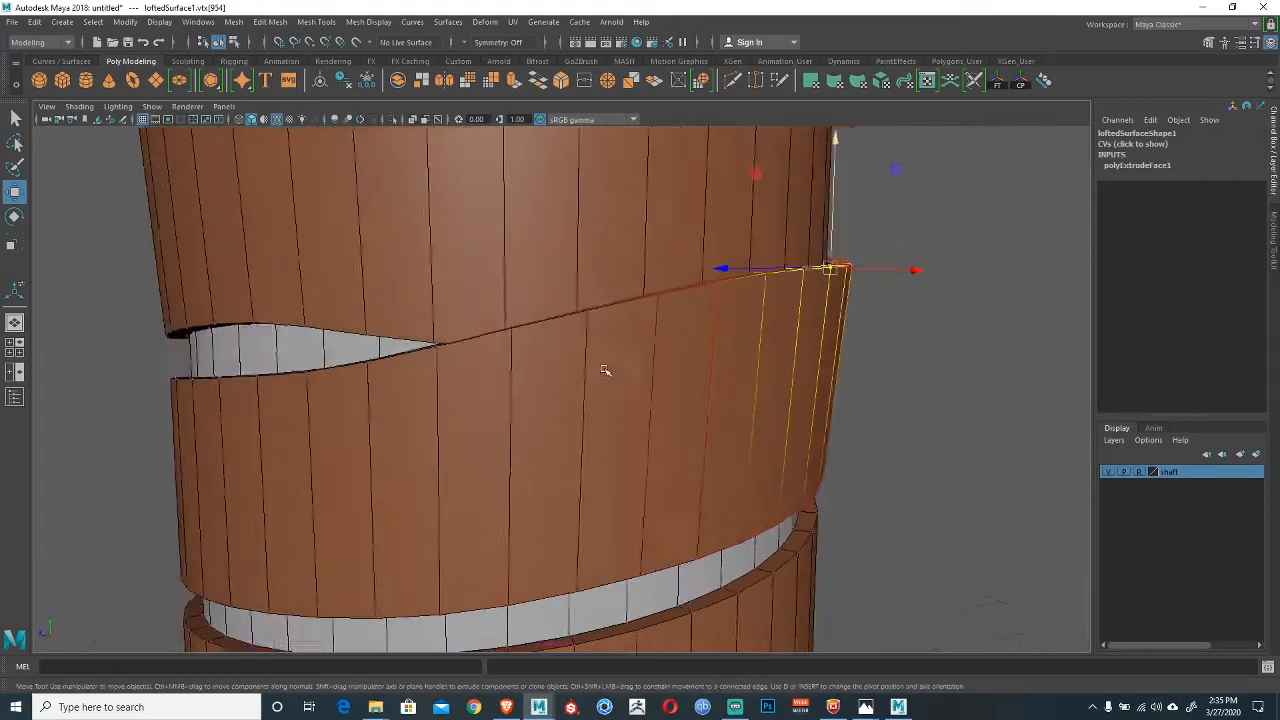
middle_click_drag(606, 371, 700, 345, "alt")
right_click_drag(700, 345, 586, 329, "alt")
left_click_drag(586, 329, 650, 338, "alt")
middle_click_drag(545, 340, 609, 338, "alt")
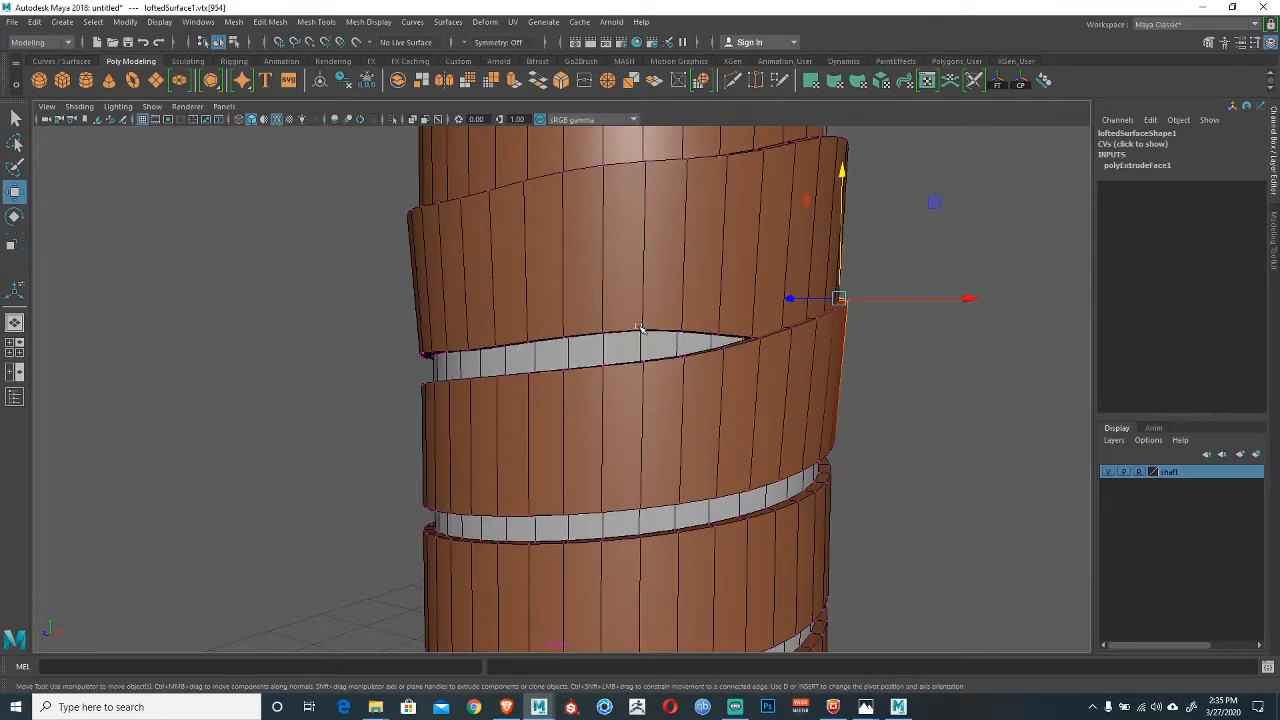
left_click(642, 331)
left_click_drag(643, 283, 565, 398)
Widen the second turn's rim beneath the lowered edge by moving its soft-selected vertices horizontally outward.
left_click(468, 349)
left_click(575, 356)
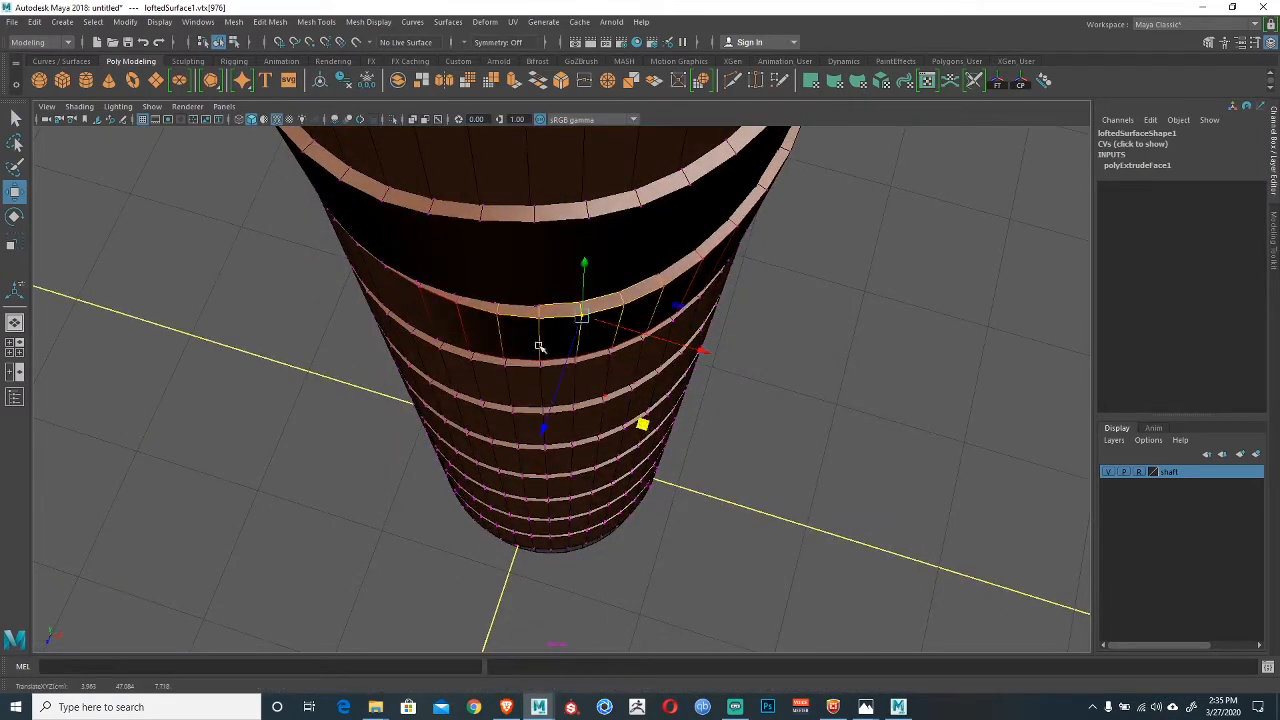
left_click_drag(643, 423, 852, 500, "alt")
left_click(620, 369)
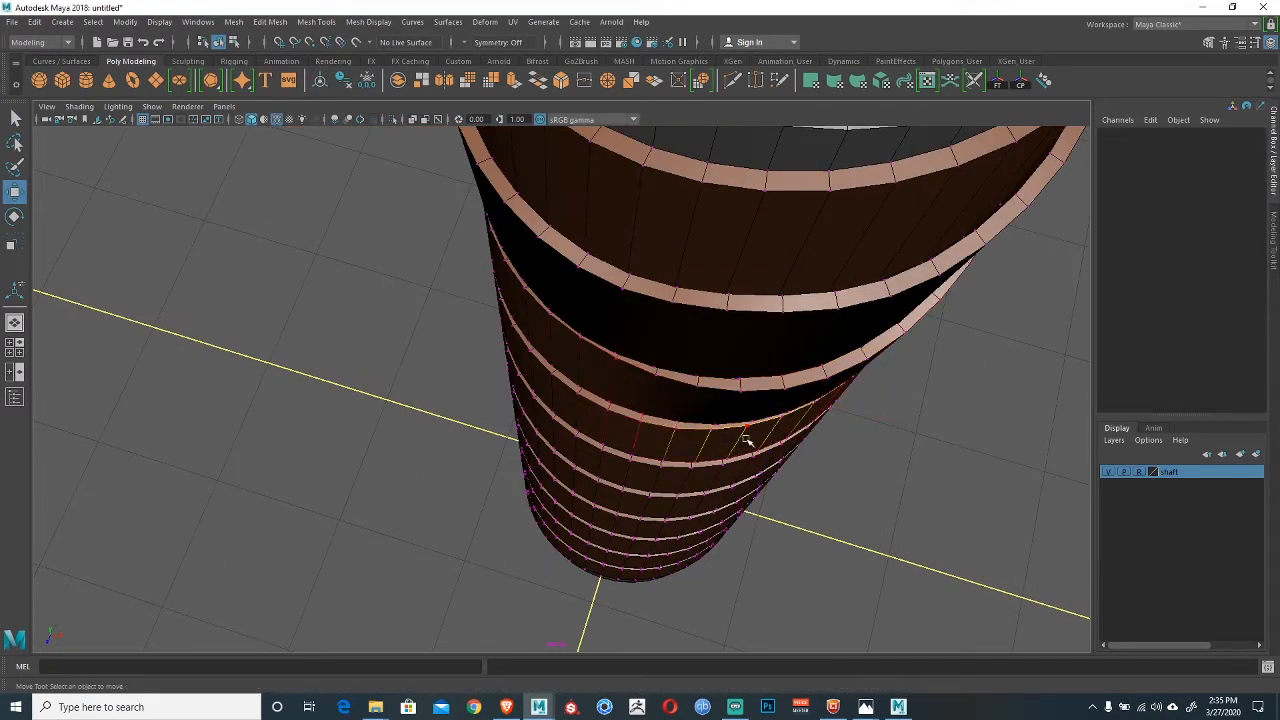
left_click(615, 362)
left_click_drag(678, 470, 910, 363, "alt")
left_click(590, 341)
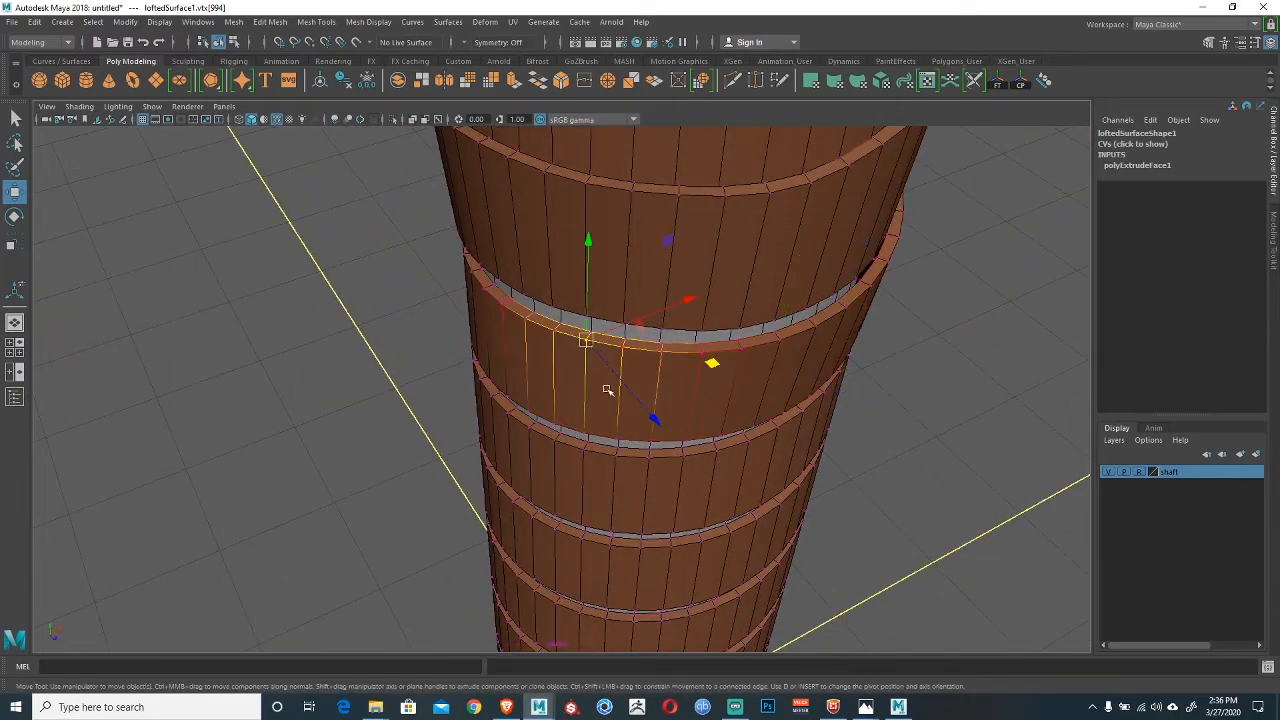
Raise the widened second-turn vertex and lower two vertices along the top turn's lower edge to narrow the gap between them.
left_click_drag(606, 383, 678, 366, "alt")
left_click_drag(709, 311, 561, 273, "alt")
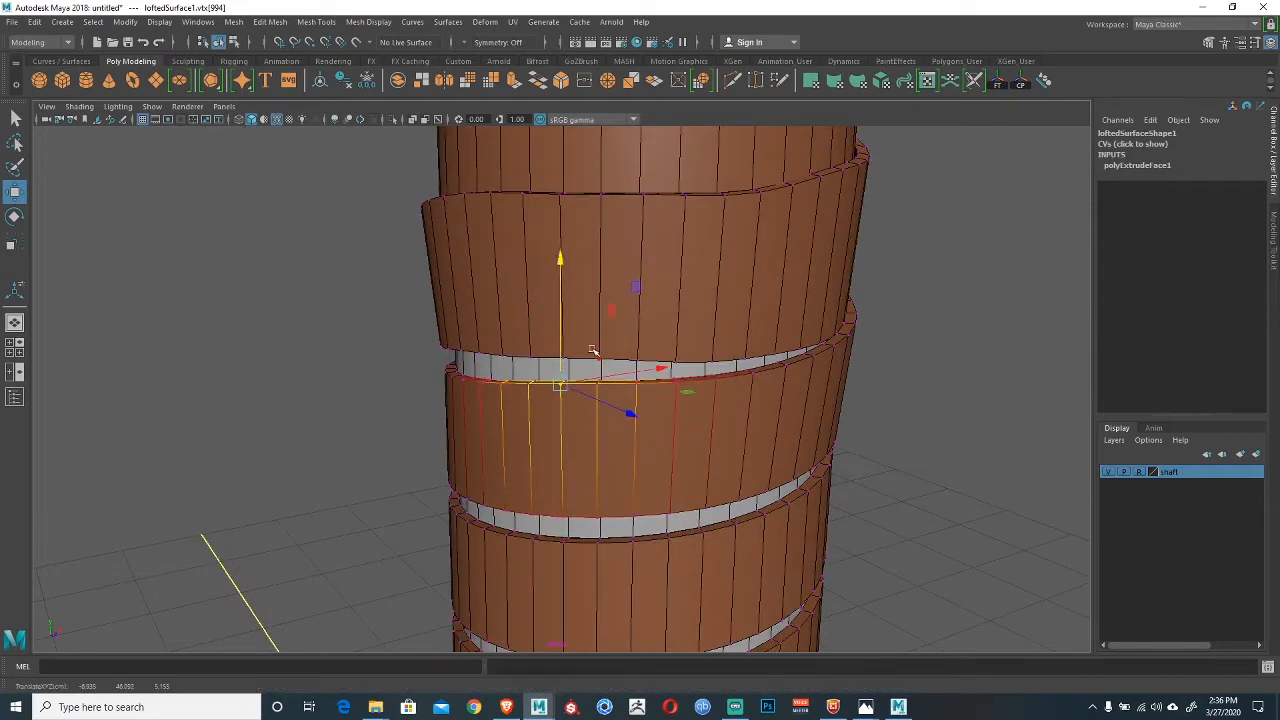
left_click(586, 287)
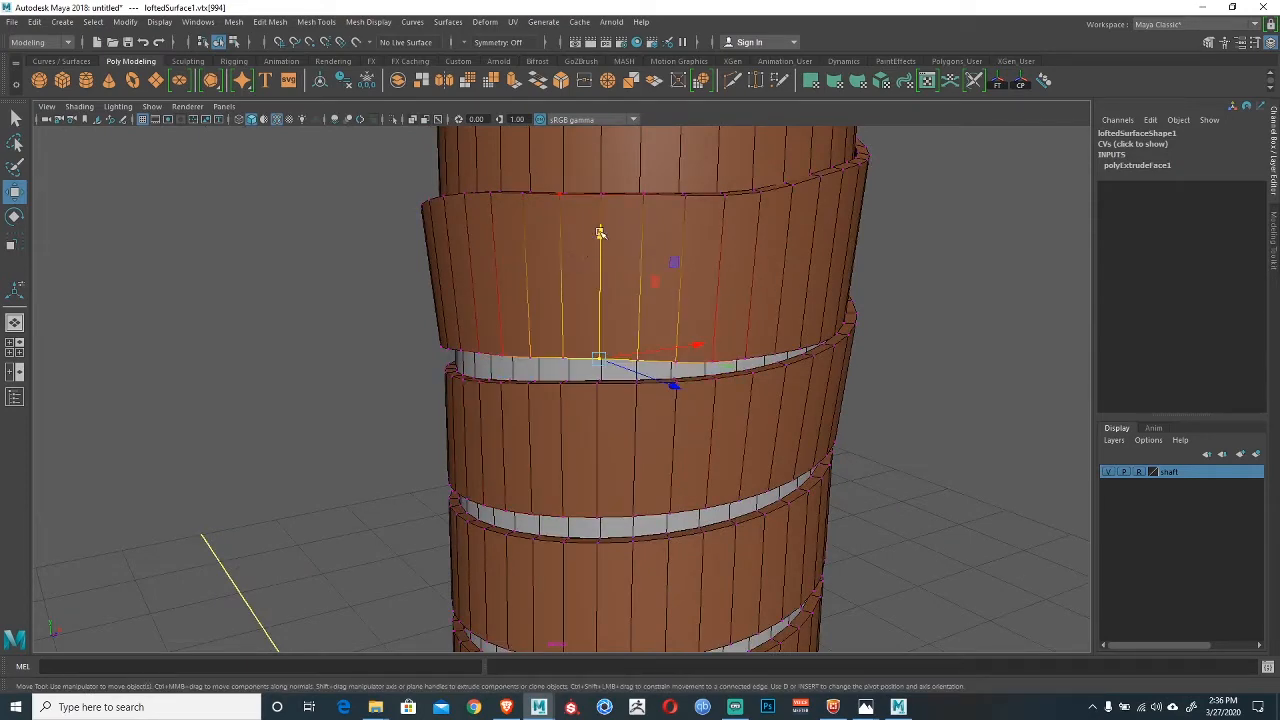
left_click_drag(600, 233, 601, 256)
left_click_drag(729, 356, 480, 317, "alt")
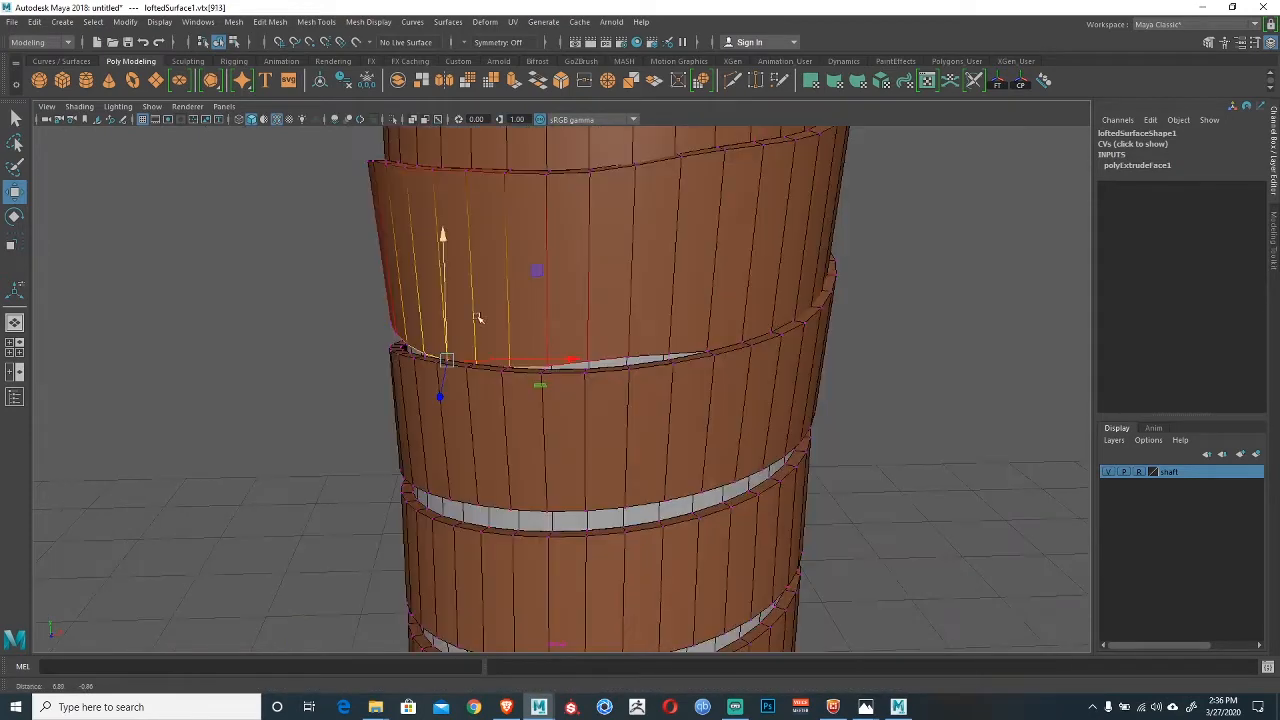
left_click(630, 342)
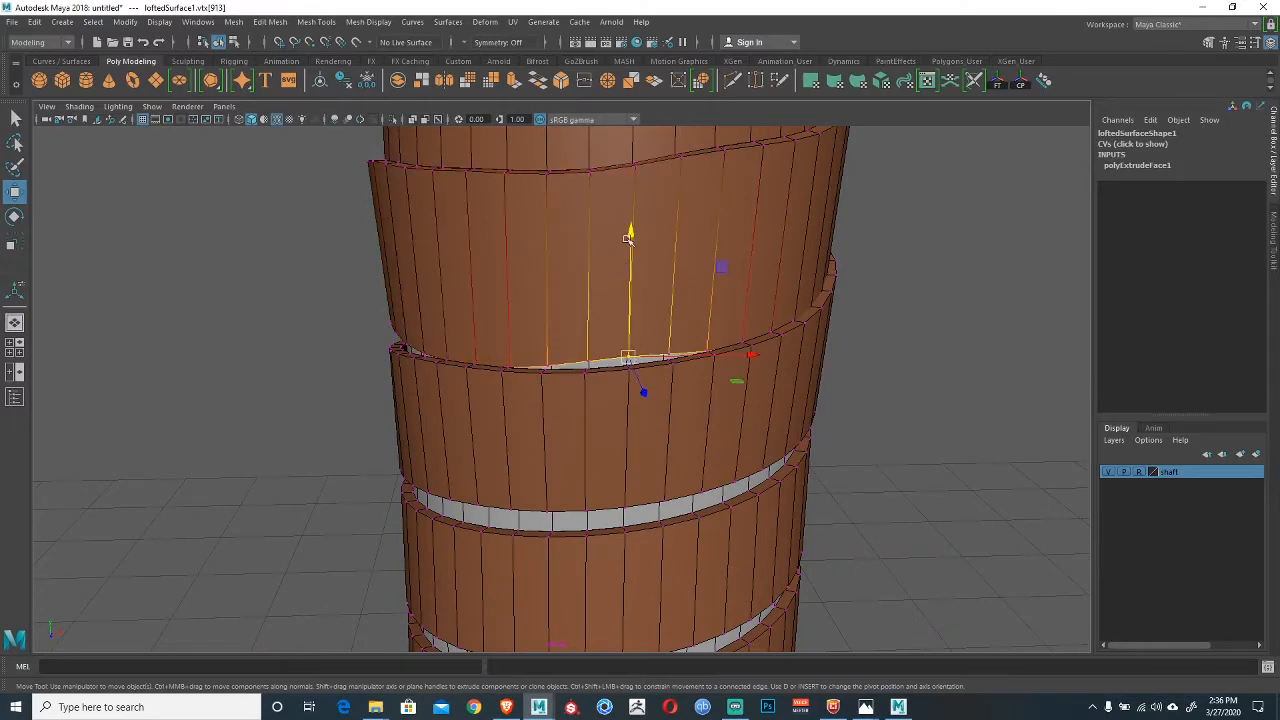
left_click_drag(632, 247, 632, 255)
Raise two soft-selected vertices on the second turn's upper rim to cover the remaining sliver below the top turn.
middle_click_drag(634, 270, 549, 237, "alt")
right_click_drag(555, 300, 602, 366, "alt")
left_click(484, 314)
left_click(533, 306)
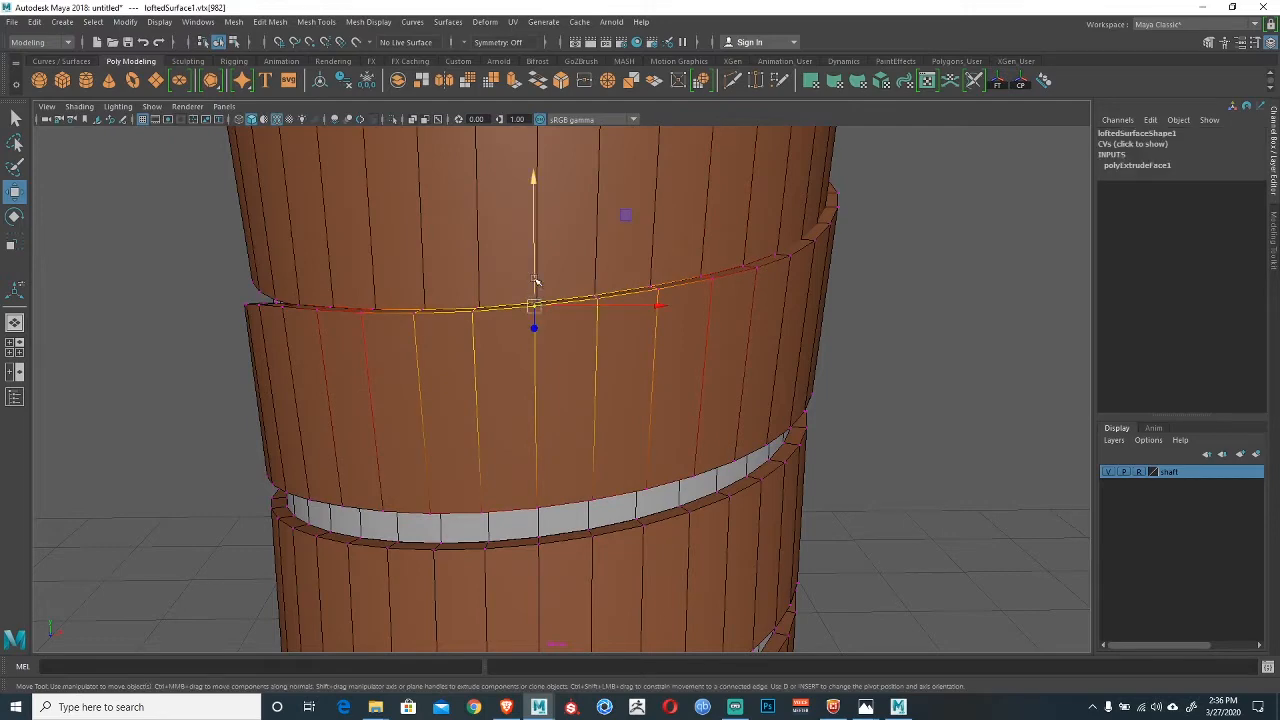
left_click_drag(534, 282, 535, 259)
left_click(745, 264)
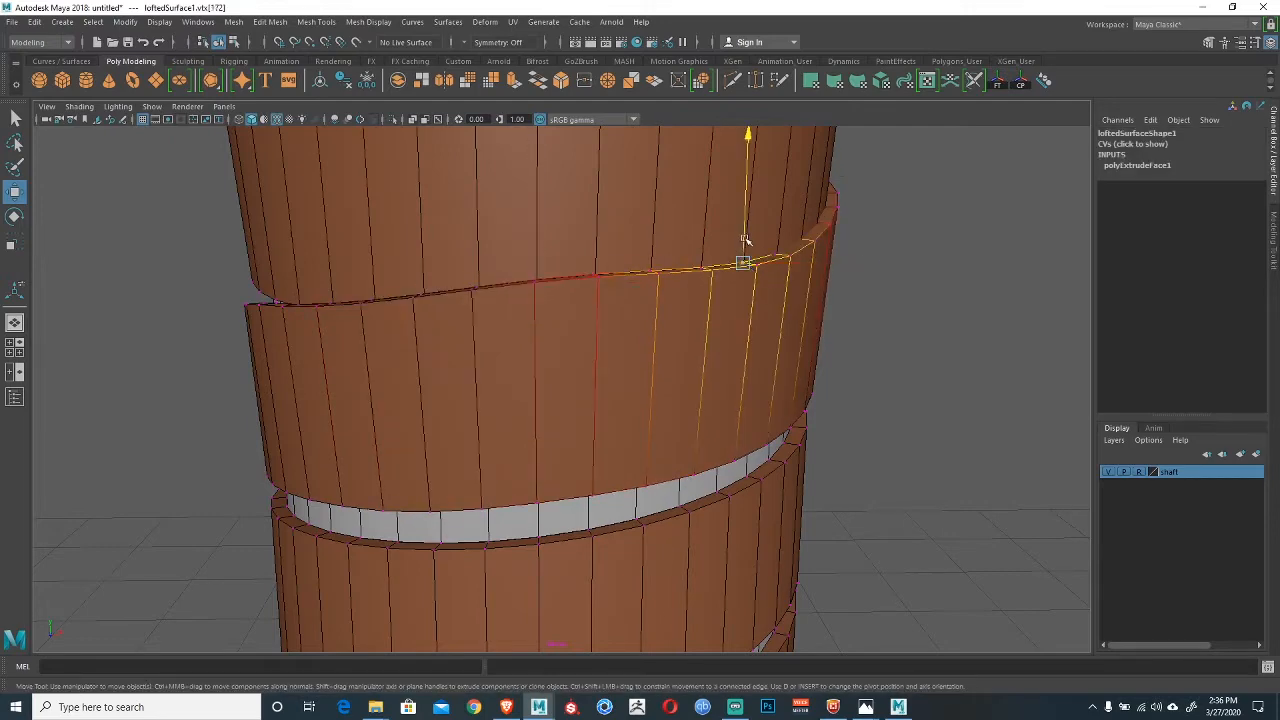
left_click_drag(674, 229, 626, 363, "alt")
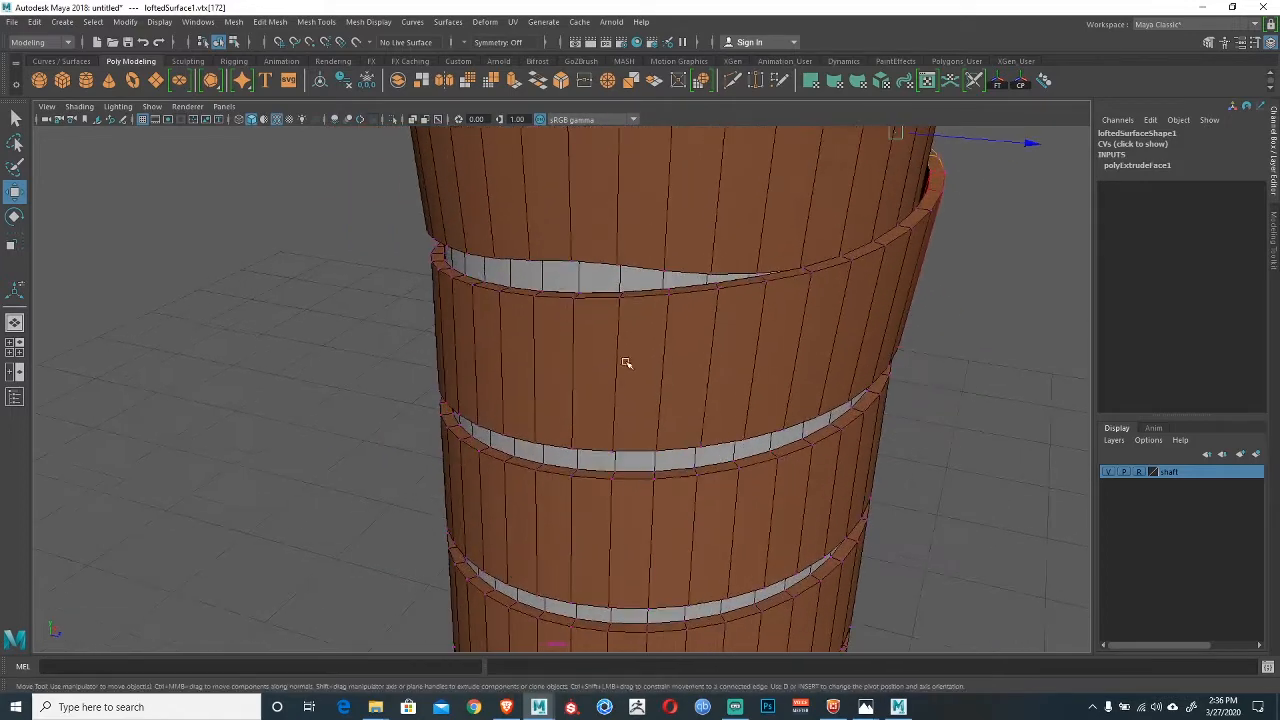
Lower a top-turn vertex over the next open stretch, and pull the second-turn vertex beside it outward and up over the gap.
left_click(567, 261)
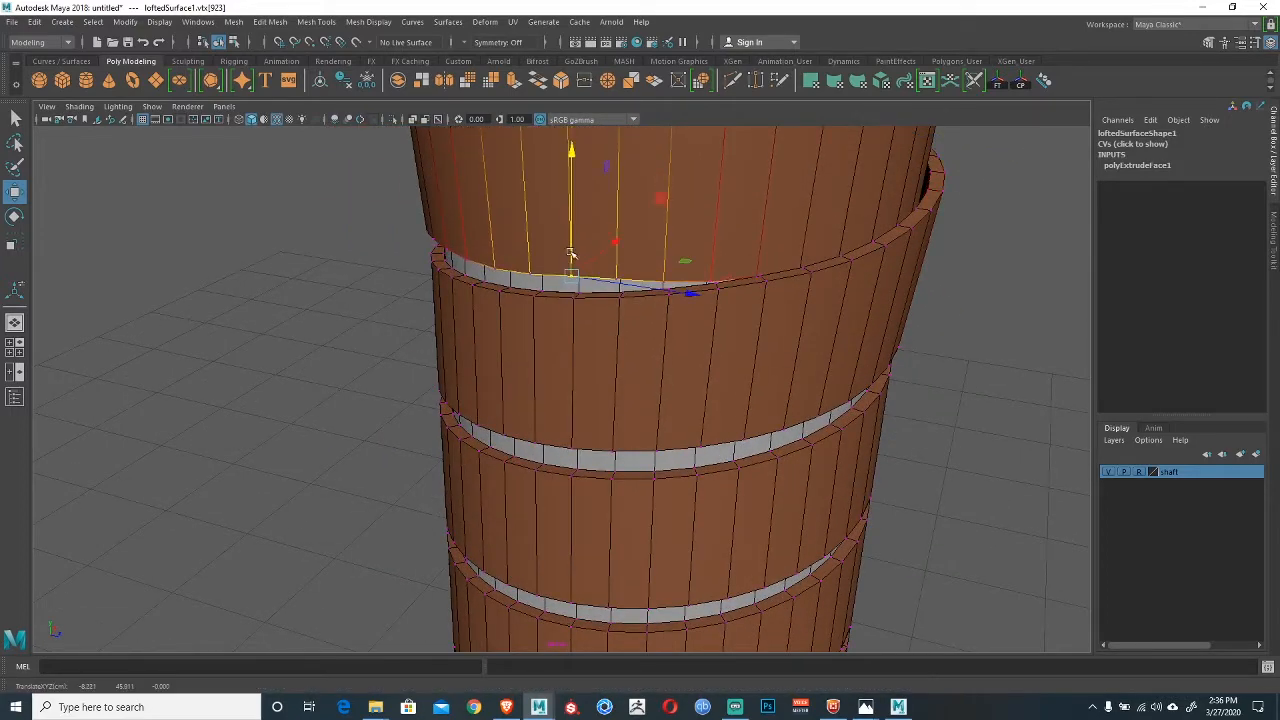
left_click(573, 297)
middle_click_drag(573, 297, 571, 352, "alt")
right_click_drag(571, 352, 663, 386, "alt")
left_click_drag(663, 386, 523, 346, "alt")
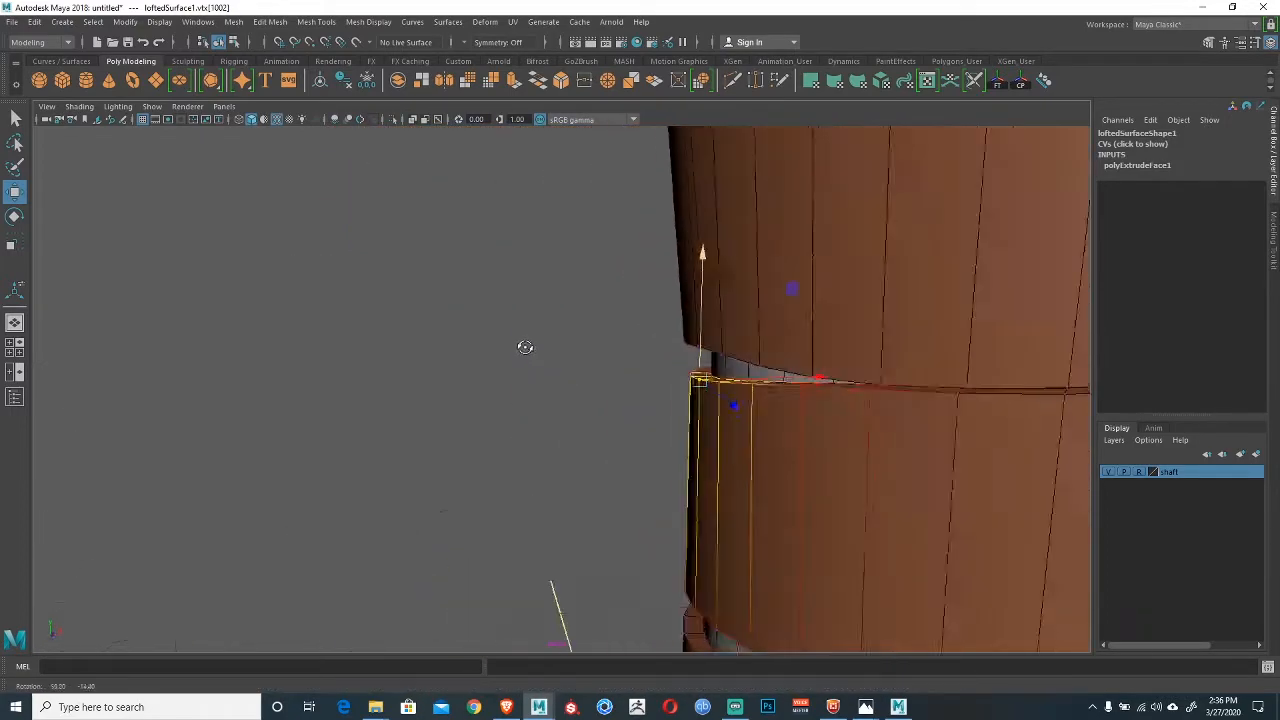
left_click_drag(789, 293, 763, 257)
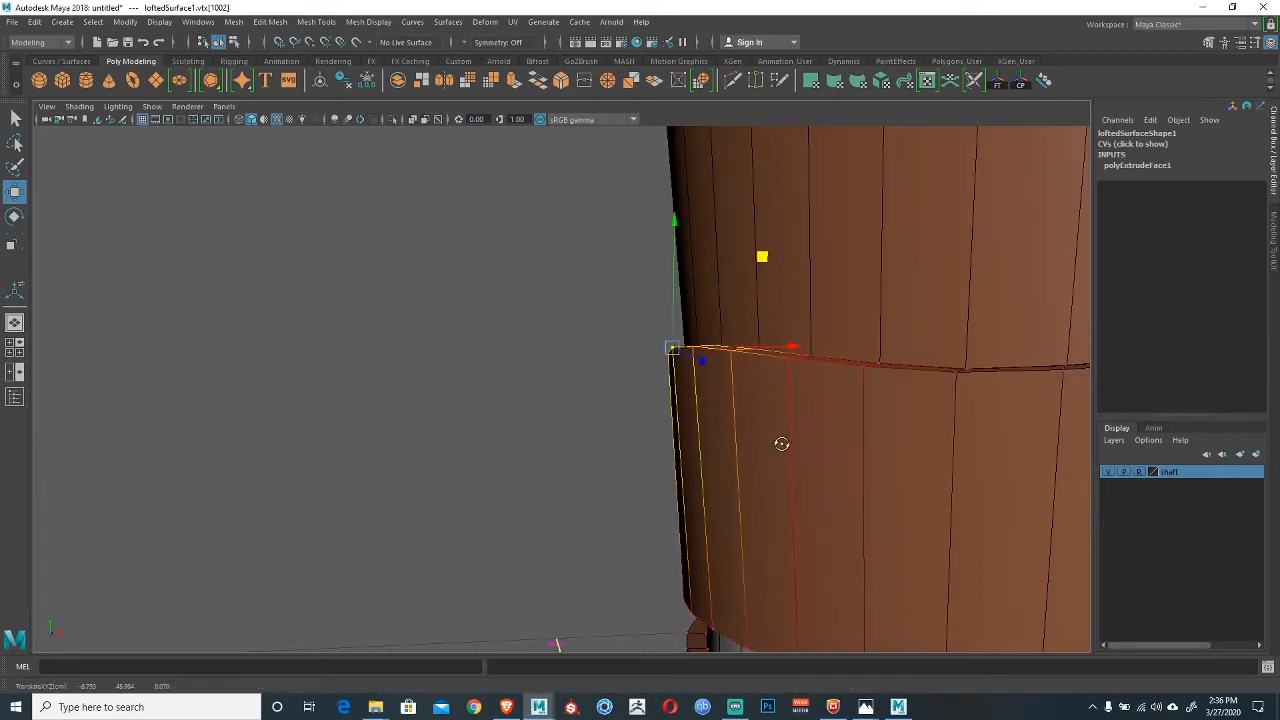
Move three soft-selected second-turn vertices outward along the next stretch so the rim clears the top turn.
left_click_drag(780, 443, 862, 540, "alt")
middle_click_drag(862, 540, 684, 352, "alt")
left_click_drag(690, 435, 682, 308, "alt")
middle_click_drag(420, 316, 657, 315, "alt")
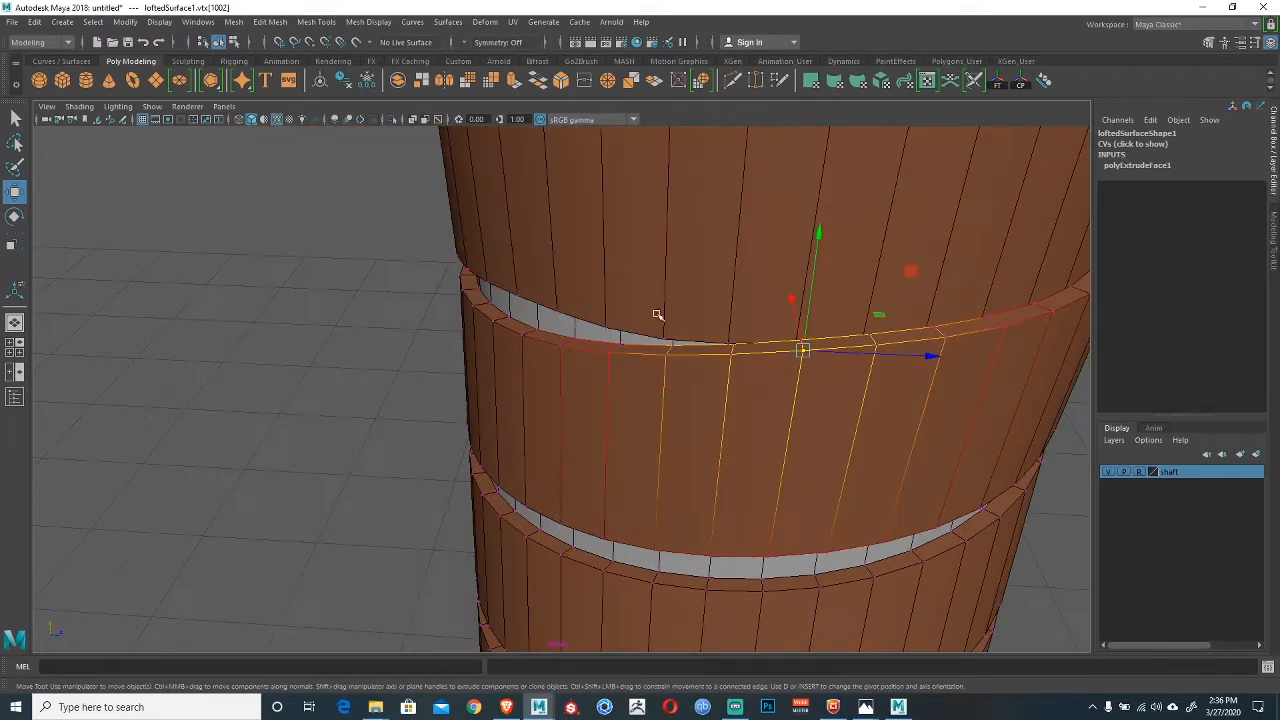
left_click(523, 333)
left_click_drag(563, 357, 628, 360, "alt")
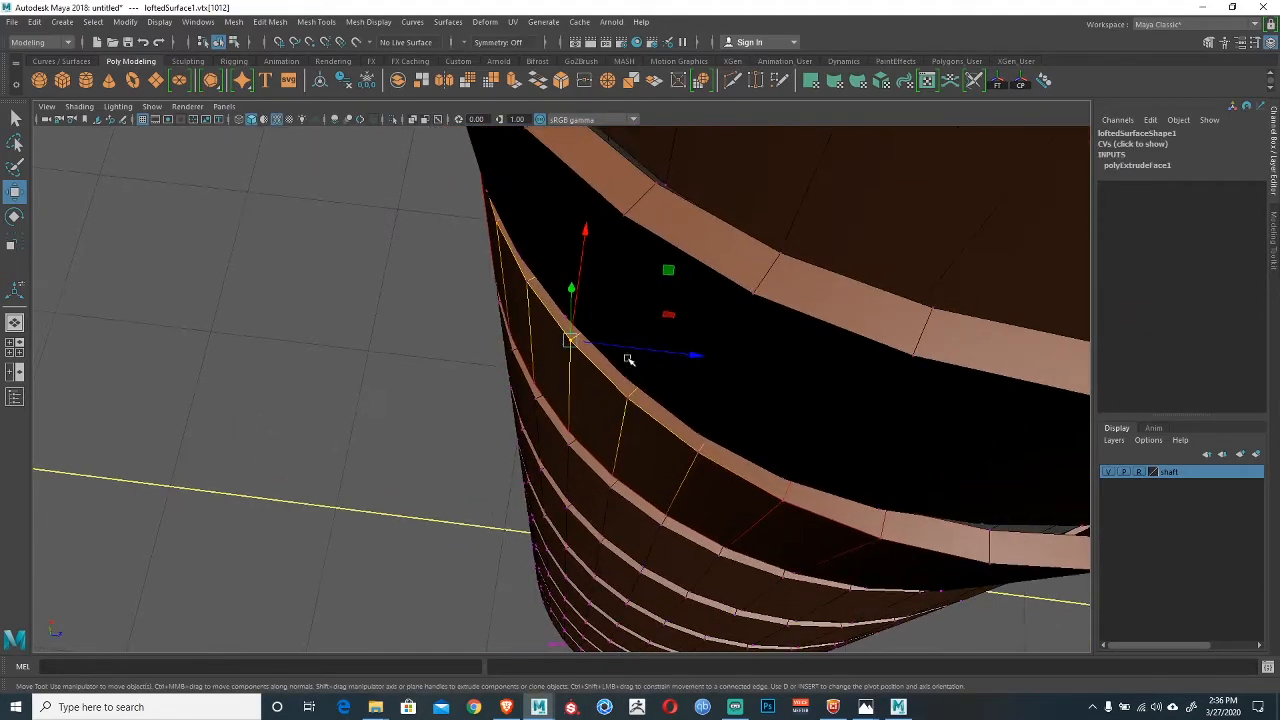
left_click_drag(668, 273, 578, 265)
middle_click_drag(578, 265, 586, 279)
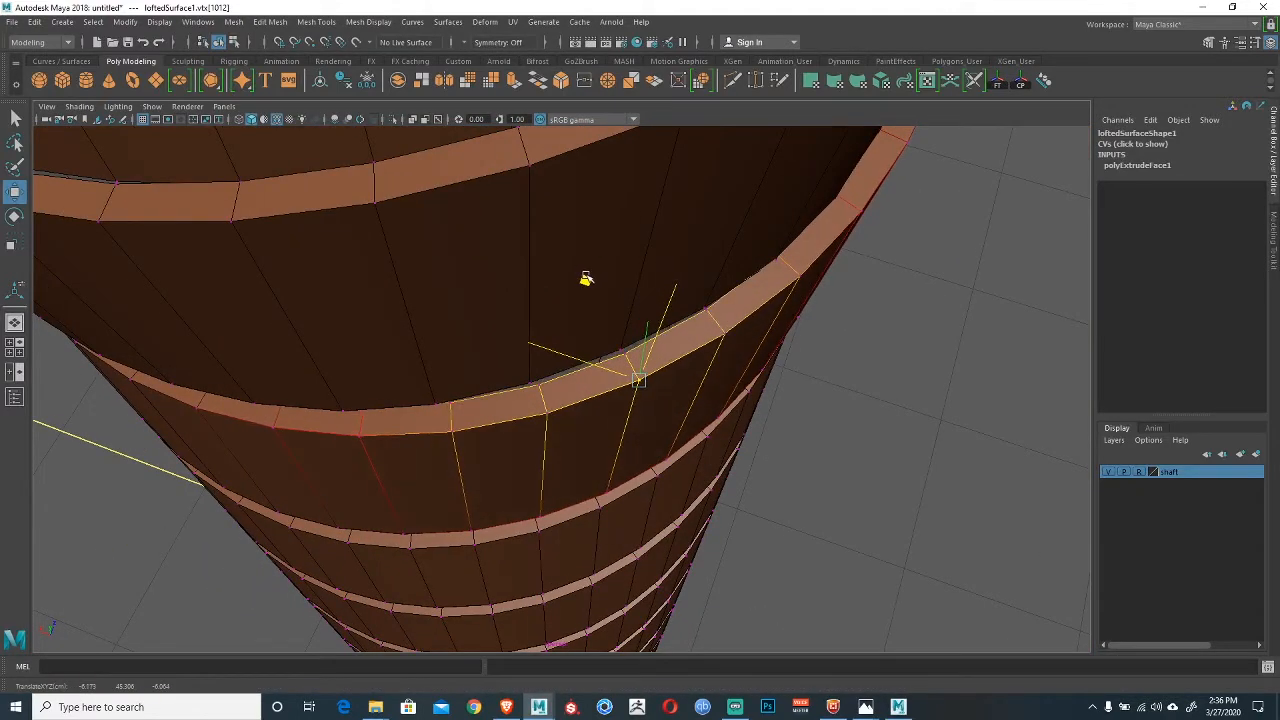
left_click(803, 277)
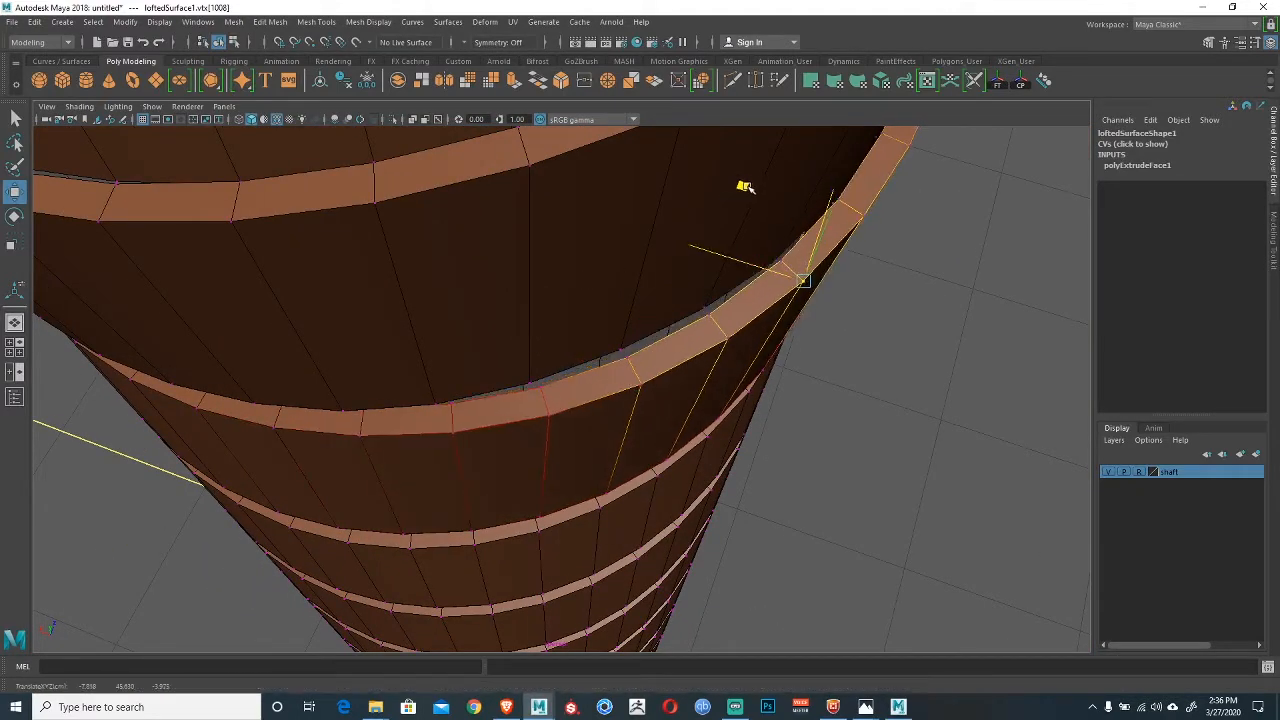
Adjust the next soft-selected second-turn vertex where the strip still narrows, moving it outward past the top turn.
left_click_drag(800, 272, 604, 474, "alt")
left_click(457, 345)
left_click(455, 357)
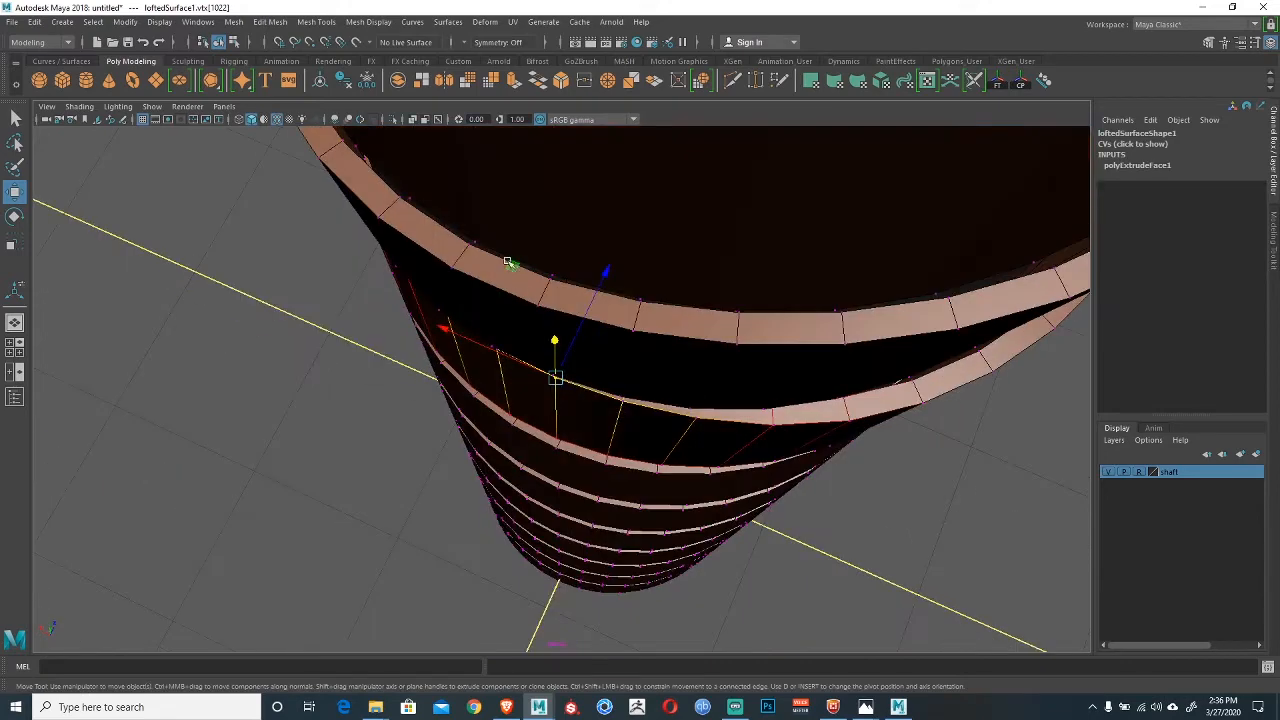
left_click_drag(509, 267, 503, 295)
left_click_drag(608, 475, 610, 358, "alt")
scroll(610, 358, "down", 10)
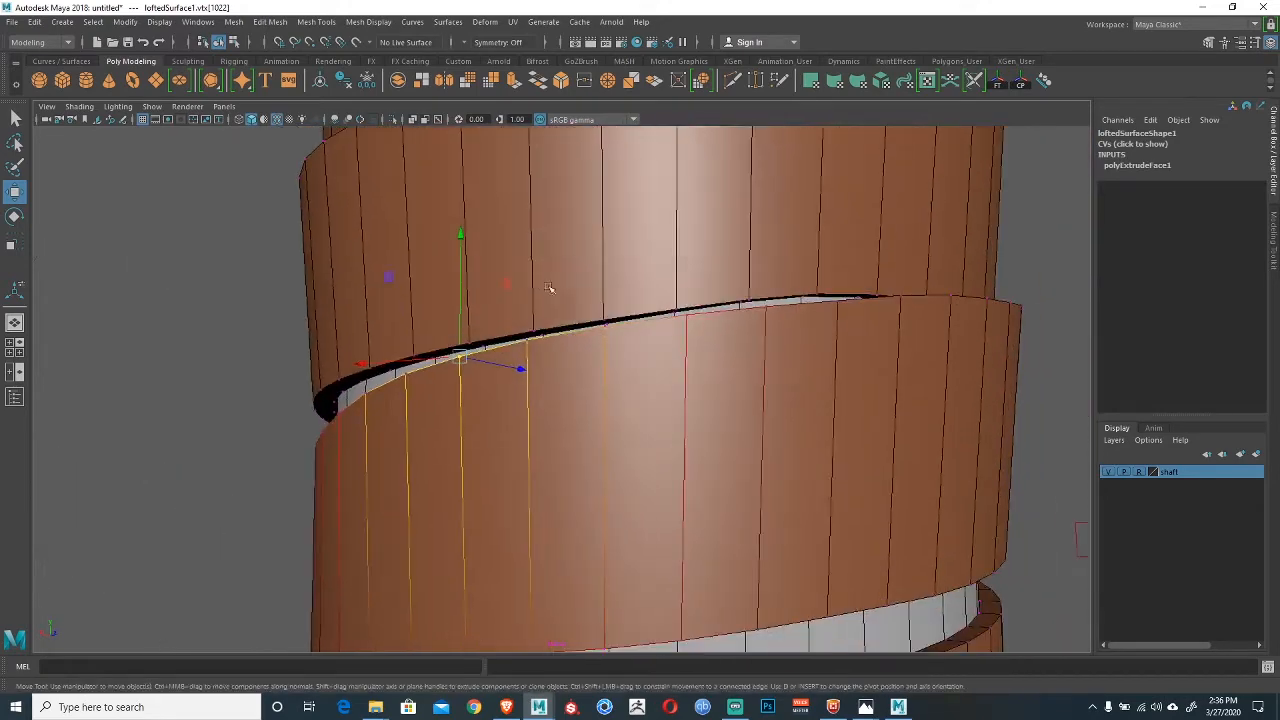
Lower two soft-selected vertices on the top turn's lower edge toward the newly widened second-turn rim.
scroll(573, 352, "up", 5)
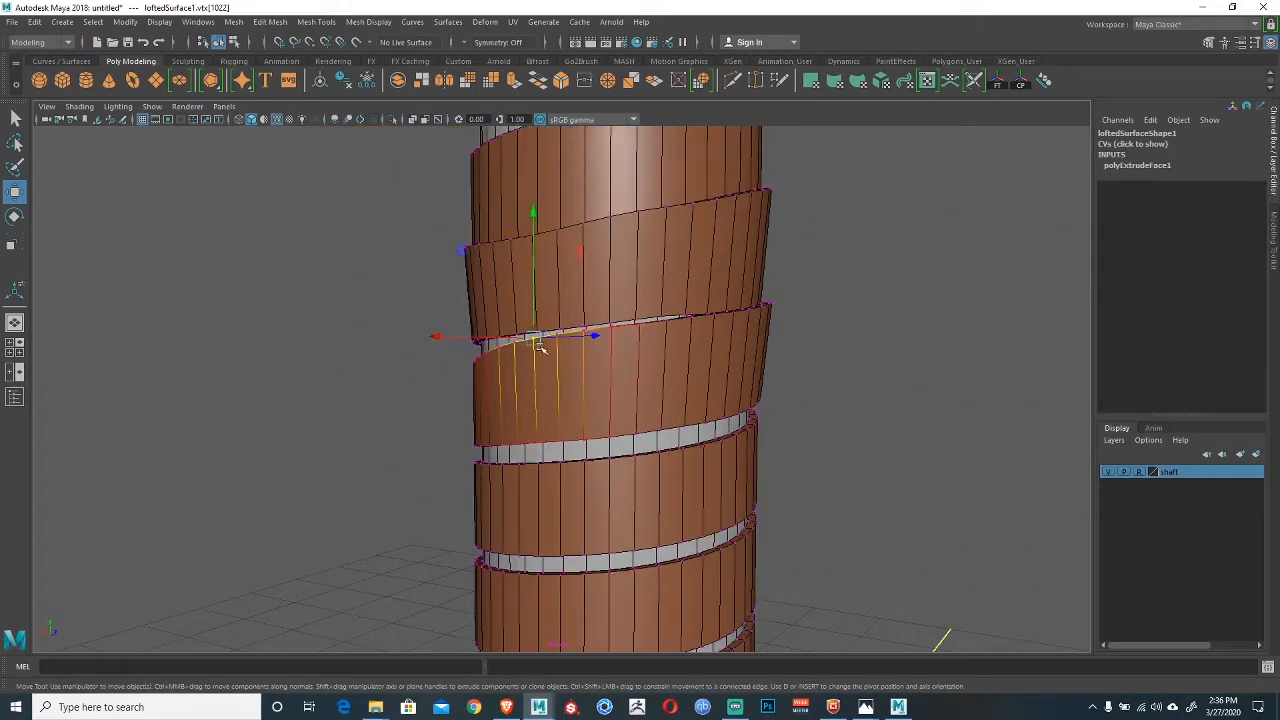
left_click_drag(595, 368, 608, 419, "alt")
middle_click_drag(626, 335, 578, 351, "alt")
left_click(685, 331)
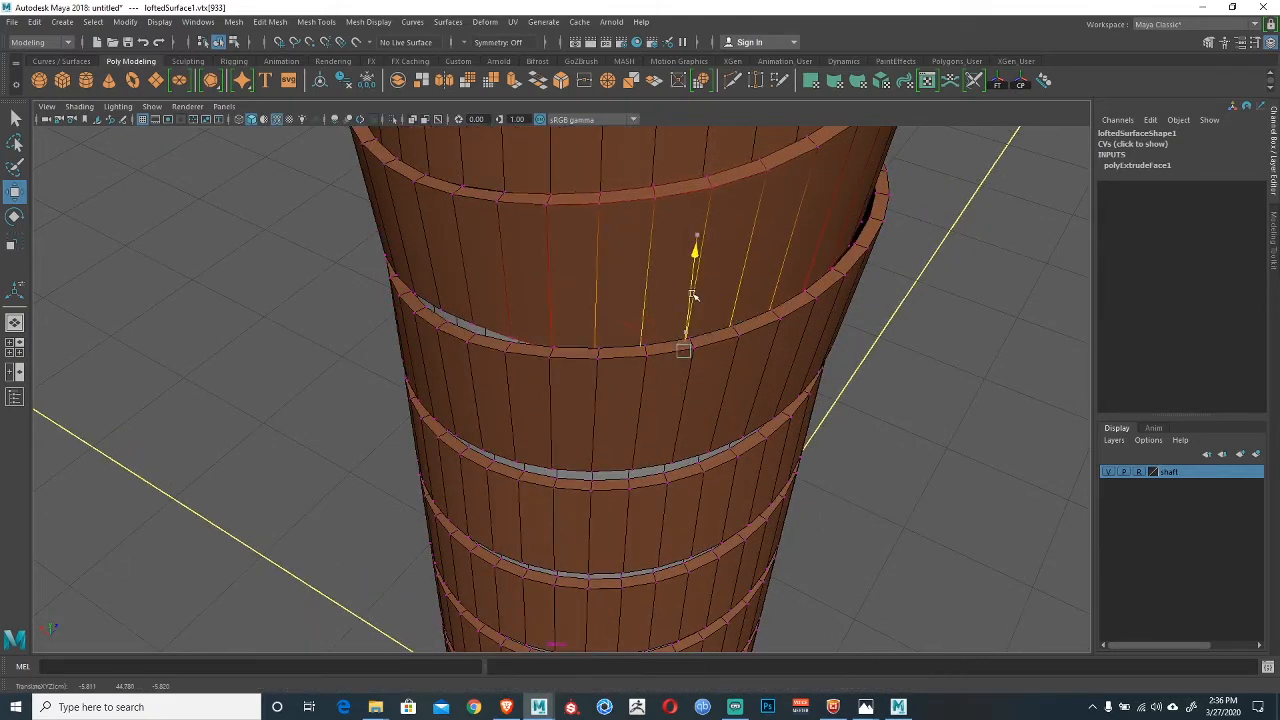
left_click_drag(690, 290, 665, 325, "alt")
left_click(658, 327)
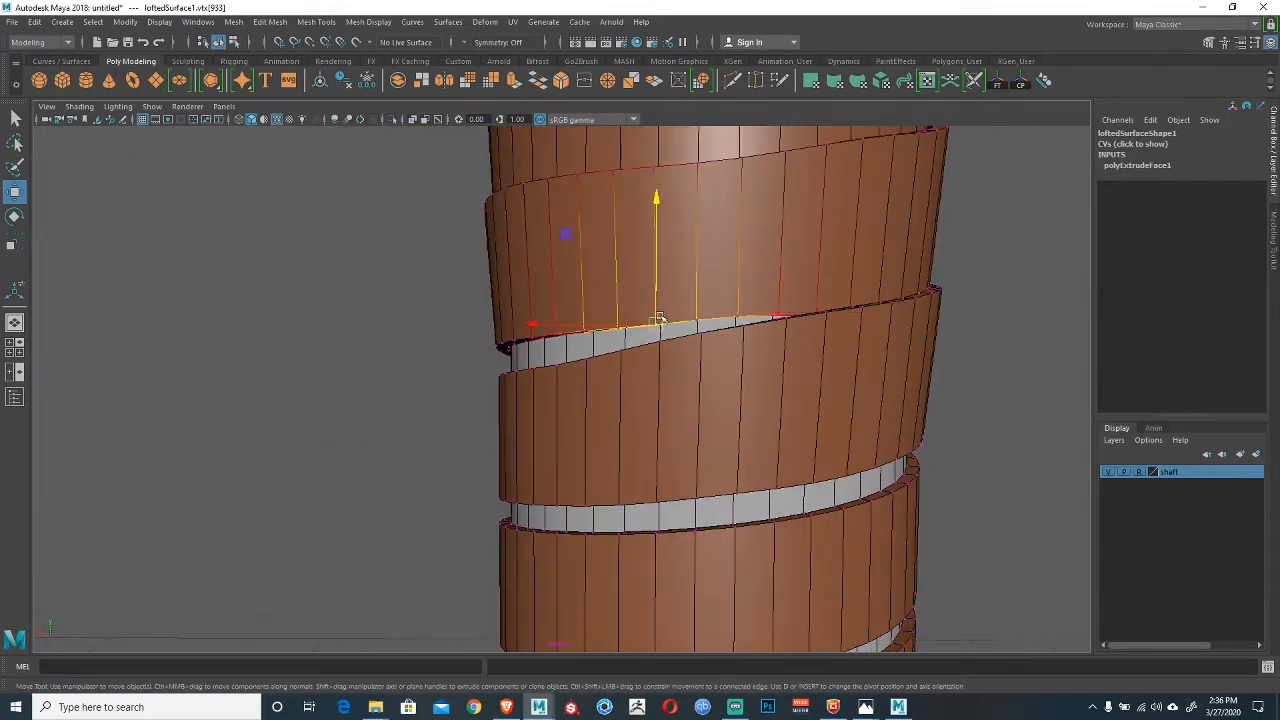
Raise the second turn's rim against the lowered edge and move its next soft-selected vertex outward.
left_click(700, 340)
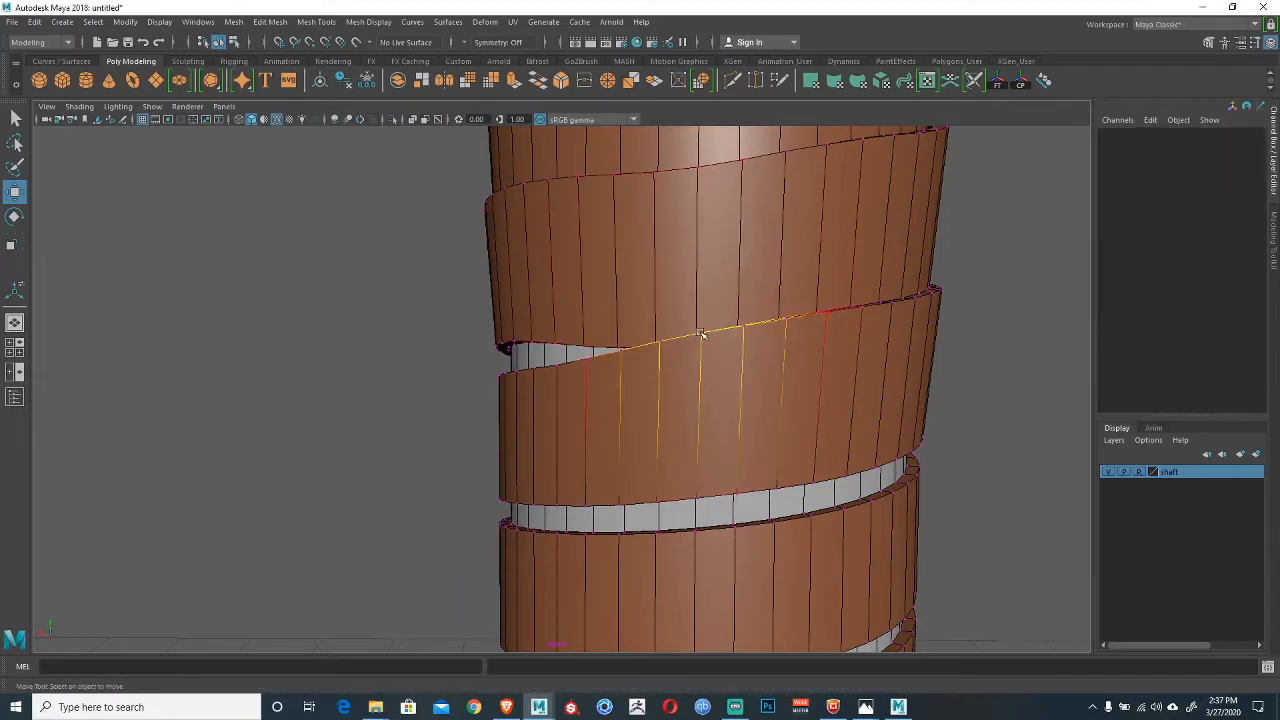
left_click(700, 321)
left_click_drag(699, 293, 633, 335, "alt")
left_click(633, 335)
left_click_drag(628, 245, 650, 381, "alt")
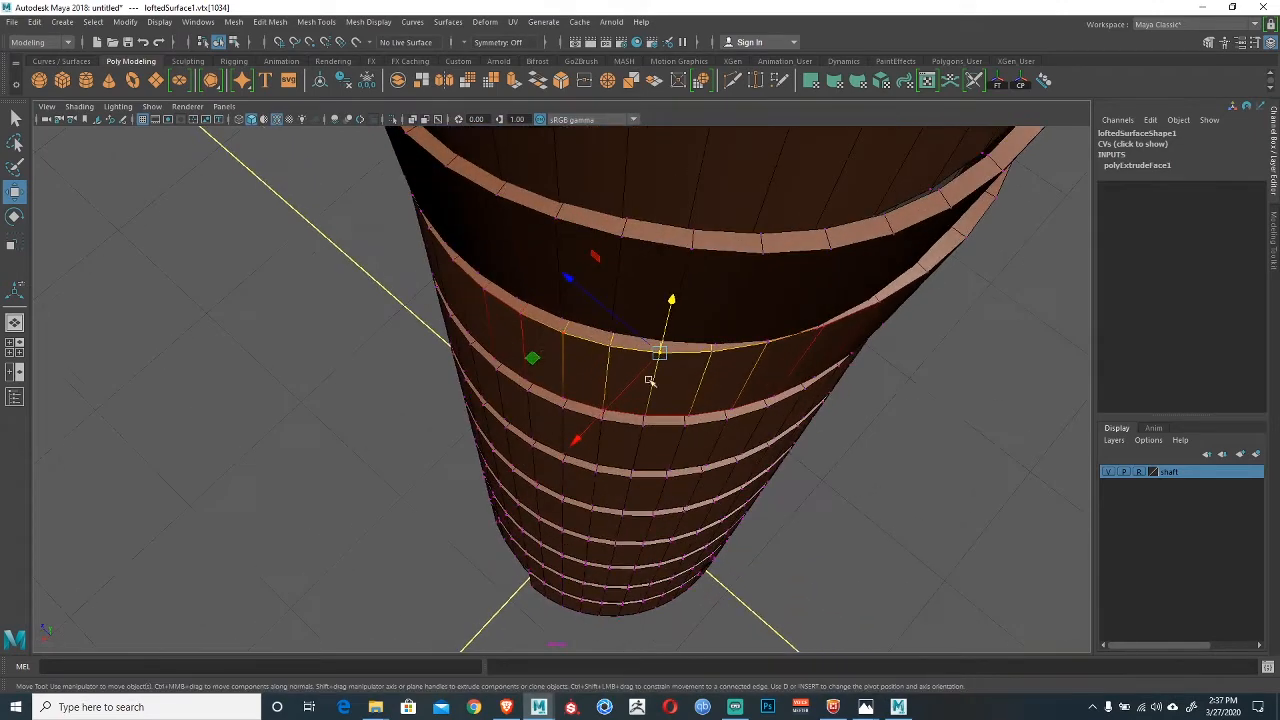
left_click_drag(532, 359, 529, 370)
left_click_drag(588, 406, 651, 295, "alt")
left_click_drag(582, 330, 625, 335, "alt")
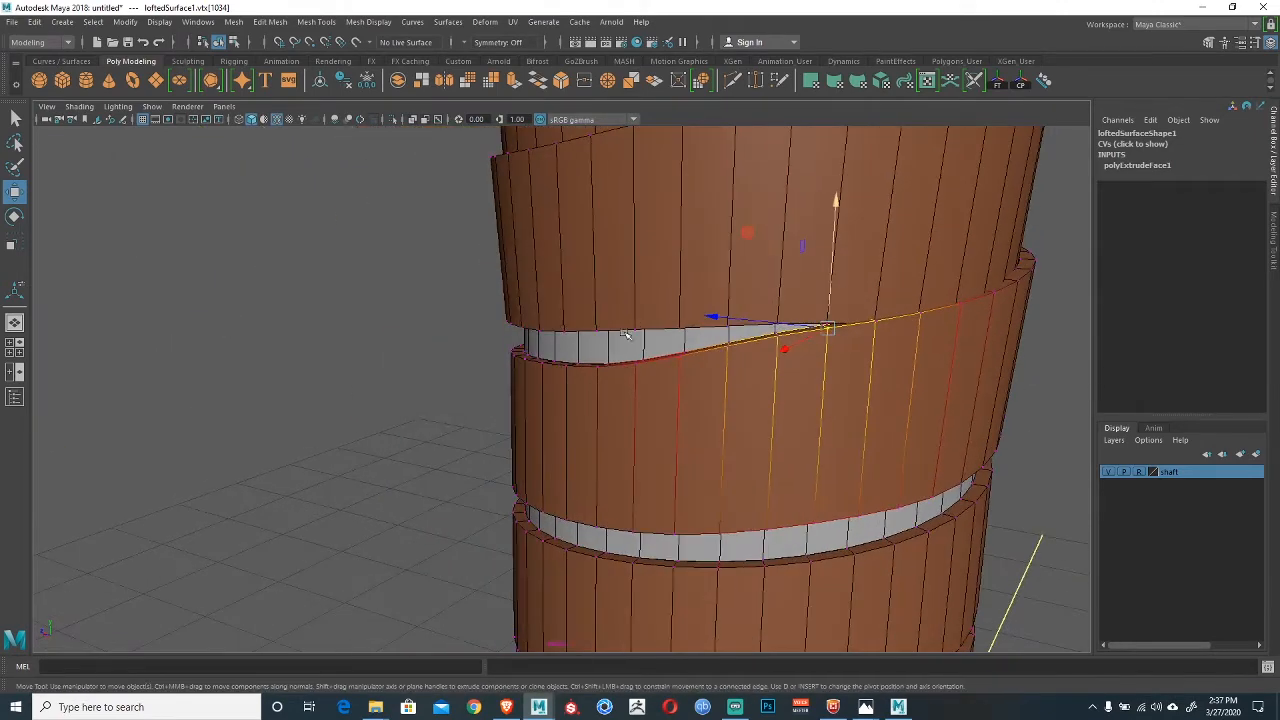
Pull two more second-turn vertices outward, one at the open end of the gap and one farther around the rim.
left_click(564, 363)
left_click_drag(567, 312, 537, 394)
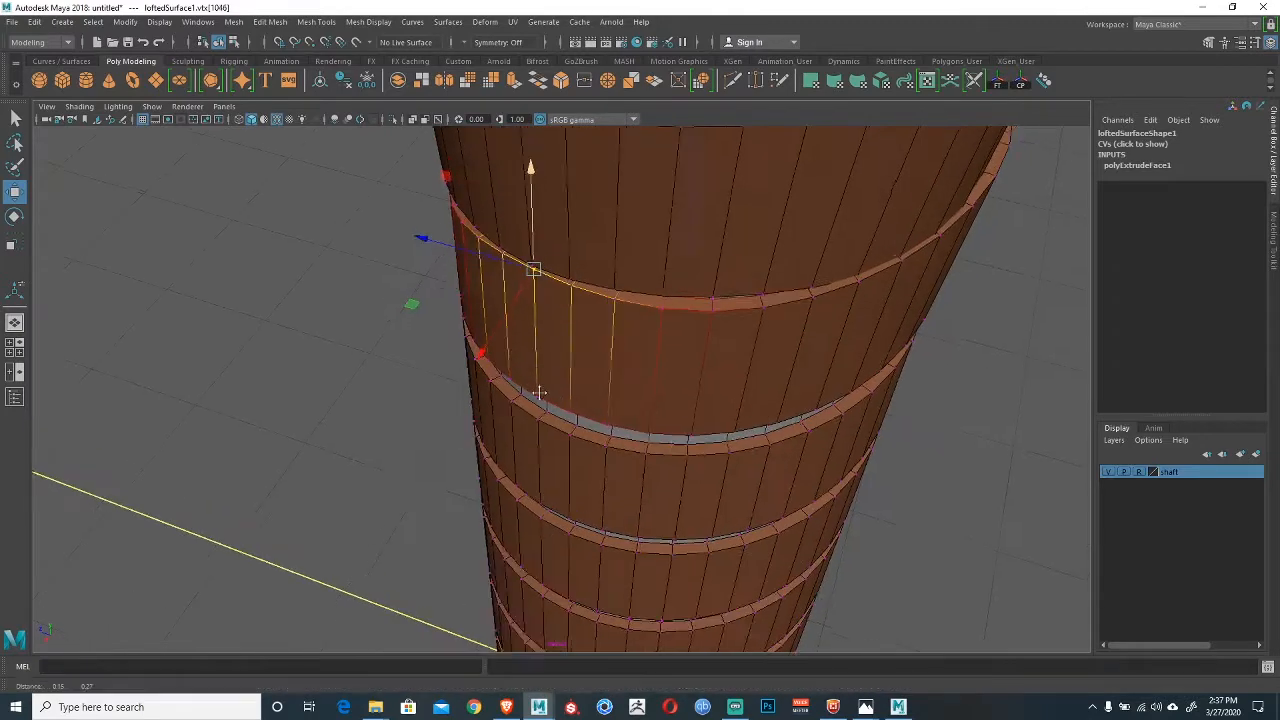
middle_click_drag(537, 394, 630, 425, "alt")
left_click_drag(637, 431, 620, 490, "alt")
left_click_drag(490, 356, 477, 371)
left_click_drag(553, 378, 590, 366, "alt")
left_click(700, 277)
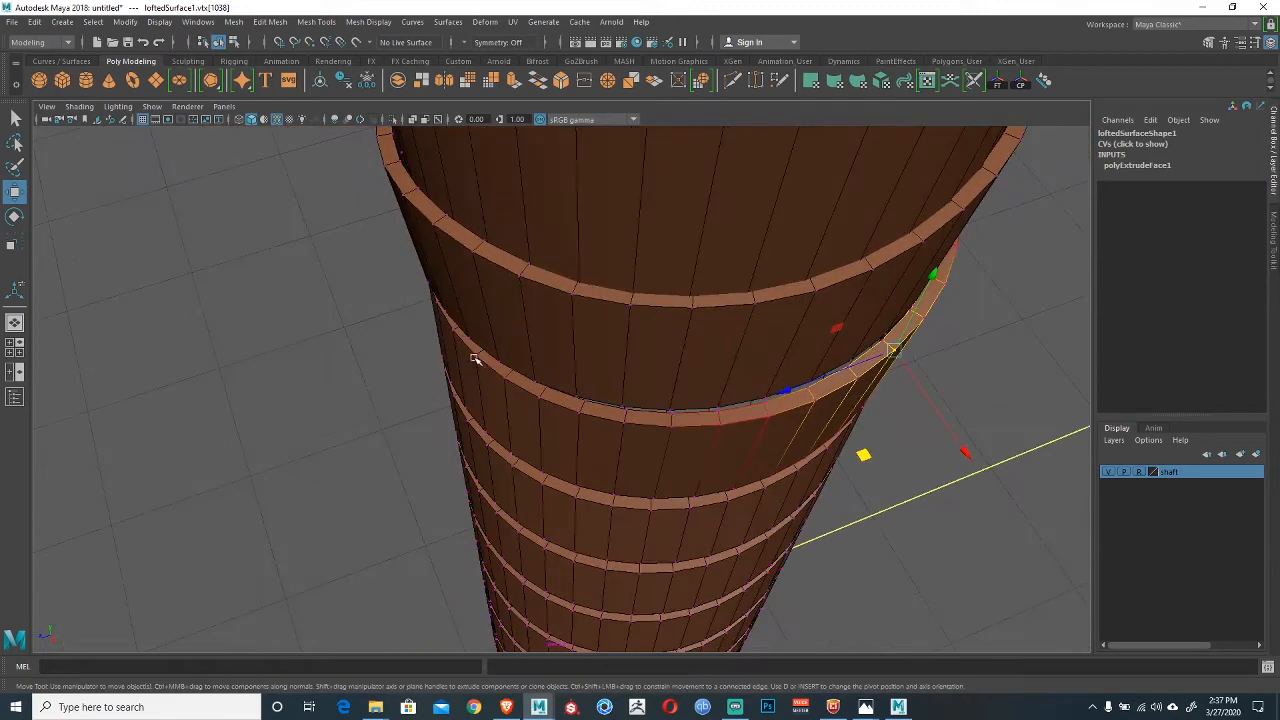
Select a rim vertex farther along the strip on the following side and move it outward with soft selection.
left_click_drag(475, 360, 788, 283, "alt")
left_click(582, 362)
left_click_drag(568, 403, 545, 313, "alt")
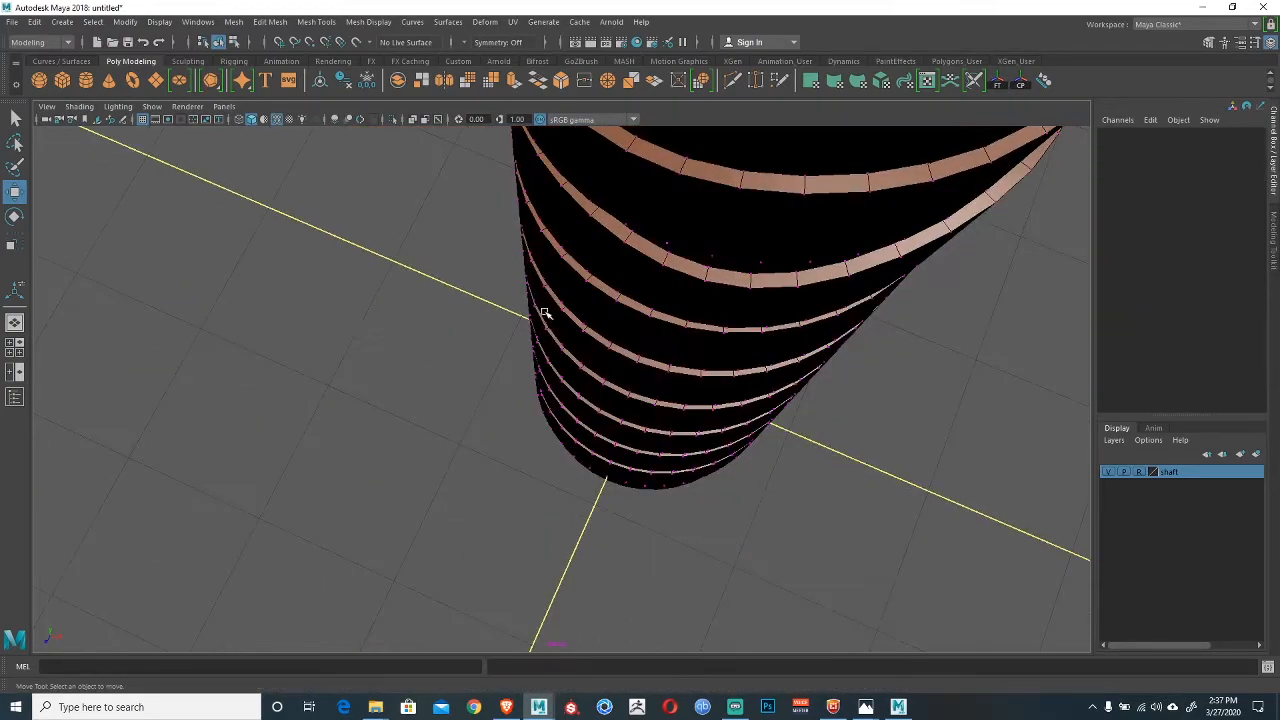
left_click(563, 190)
left_click_drag(563, 191, 631, 379, "alt")
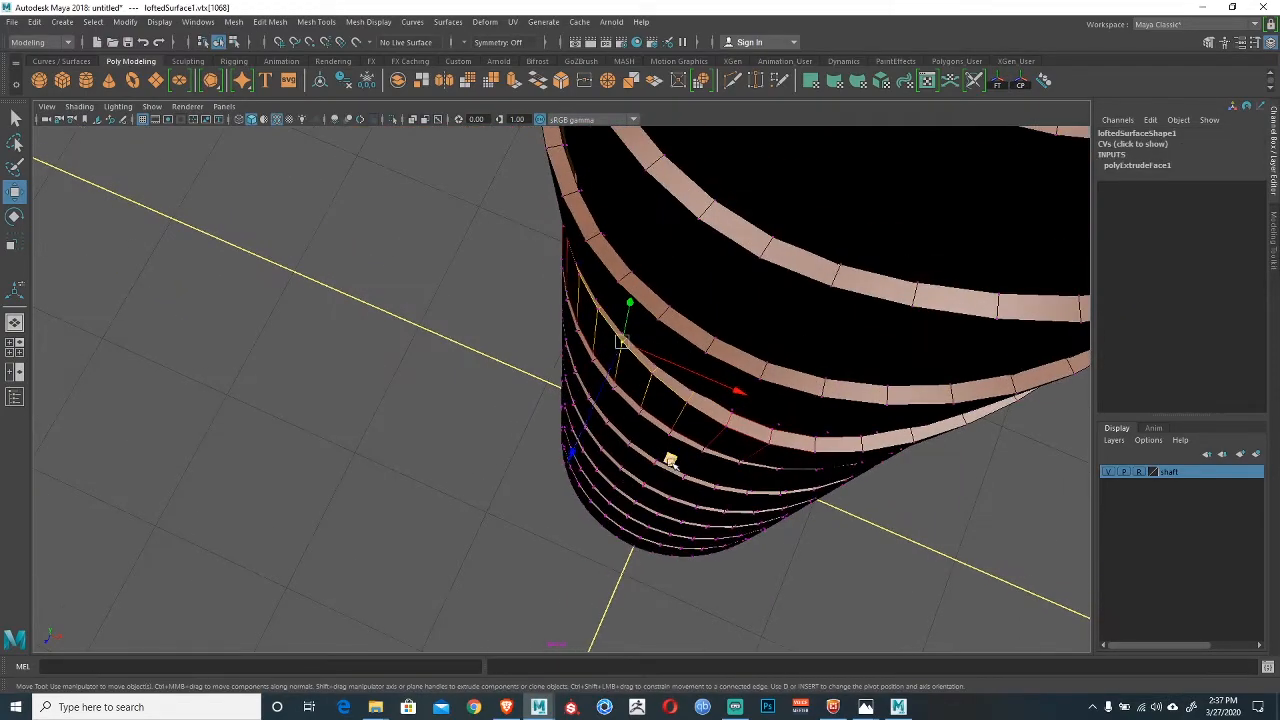
left_click_drag(672, 464, 656, 472, "alt")
Enable two-sided lighting in the viewport and switch the lighting to flat.
left_click(79, 106)
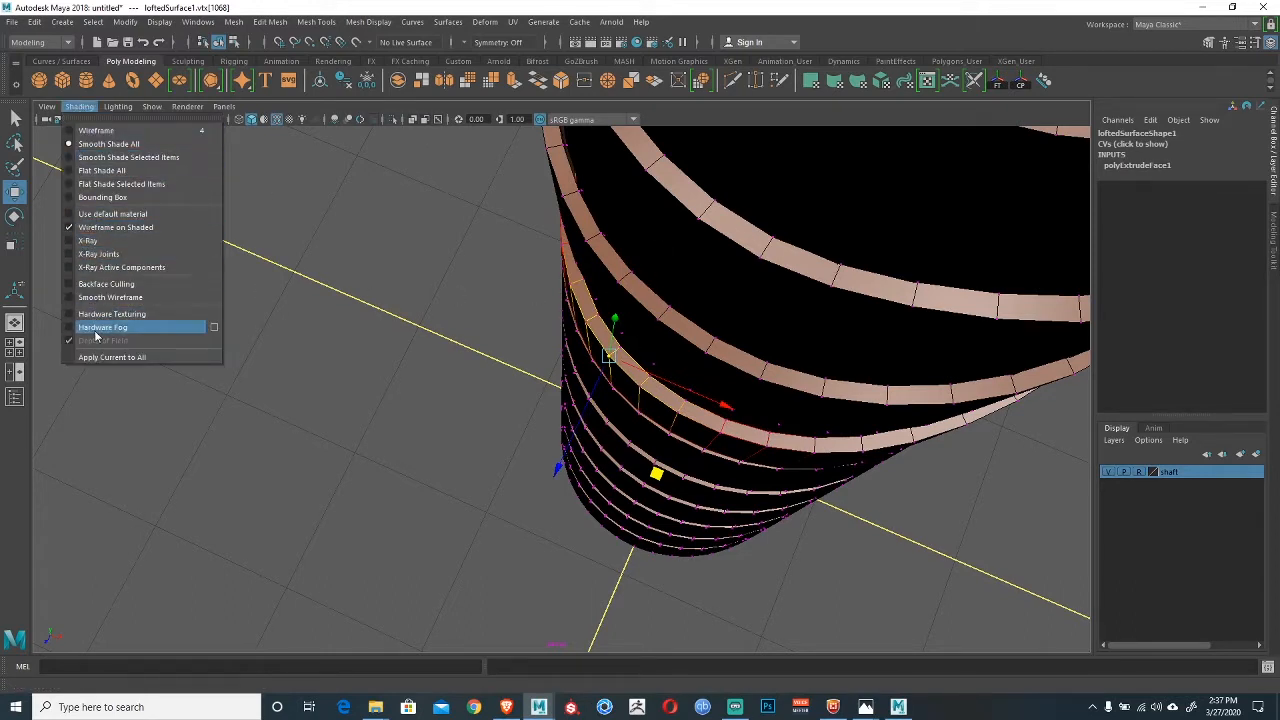
mouse_move(118, 108)
left_click(129, 200)
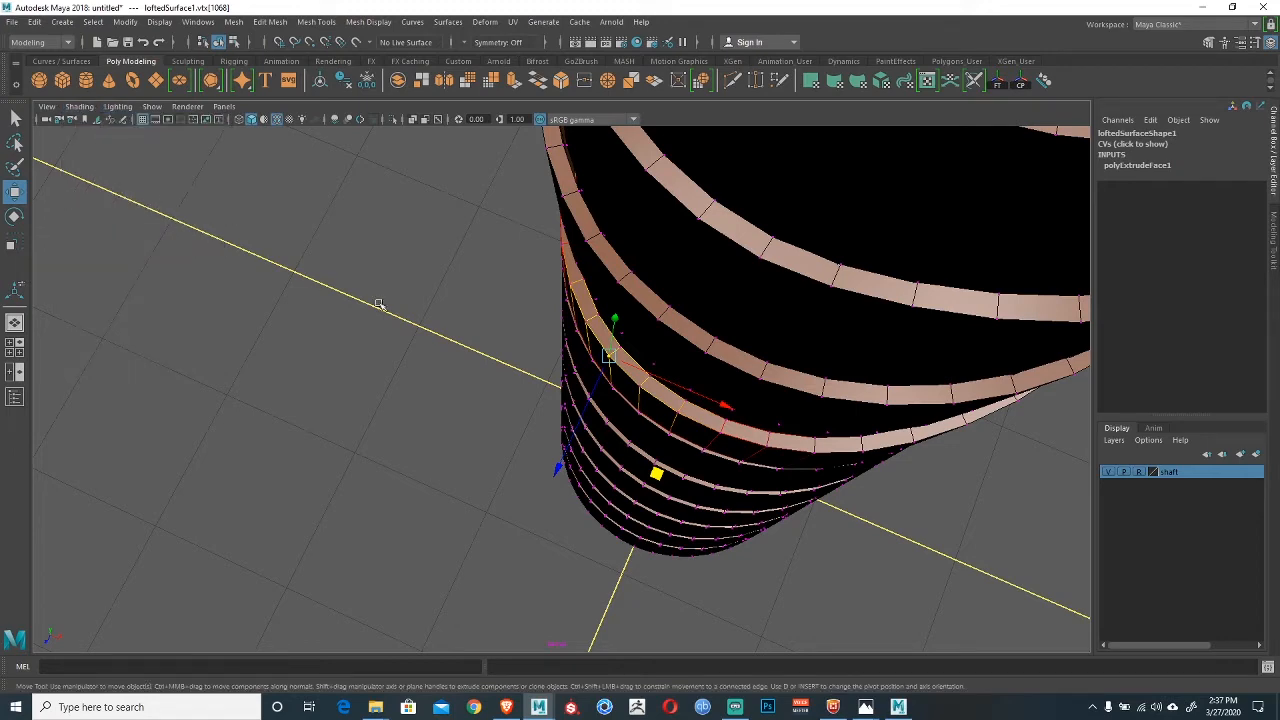
mouse_move(680, 431)
left_mouse_down("alt")
mouse_move(689, 366)
mouse_move(689, 408)
left_mouse_up("alt")
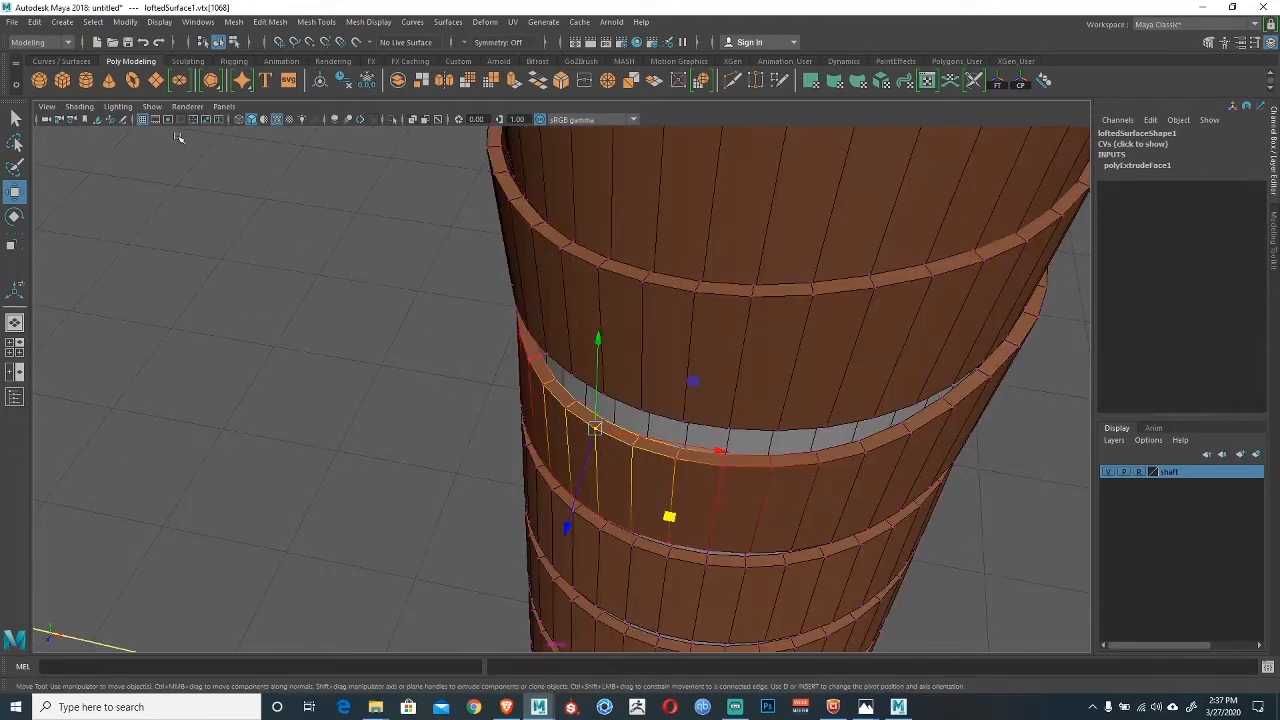
left_click(118, 107)
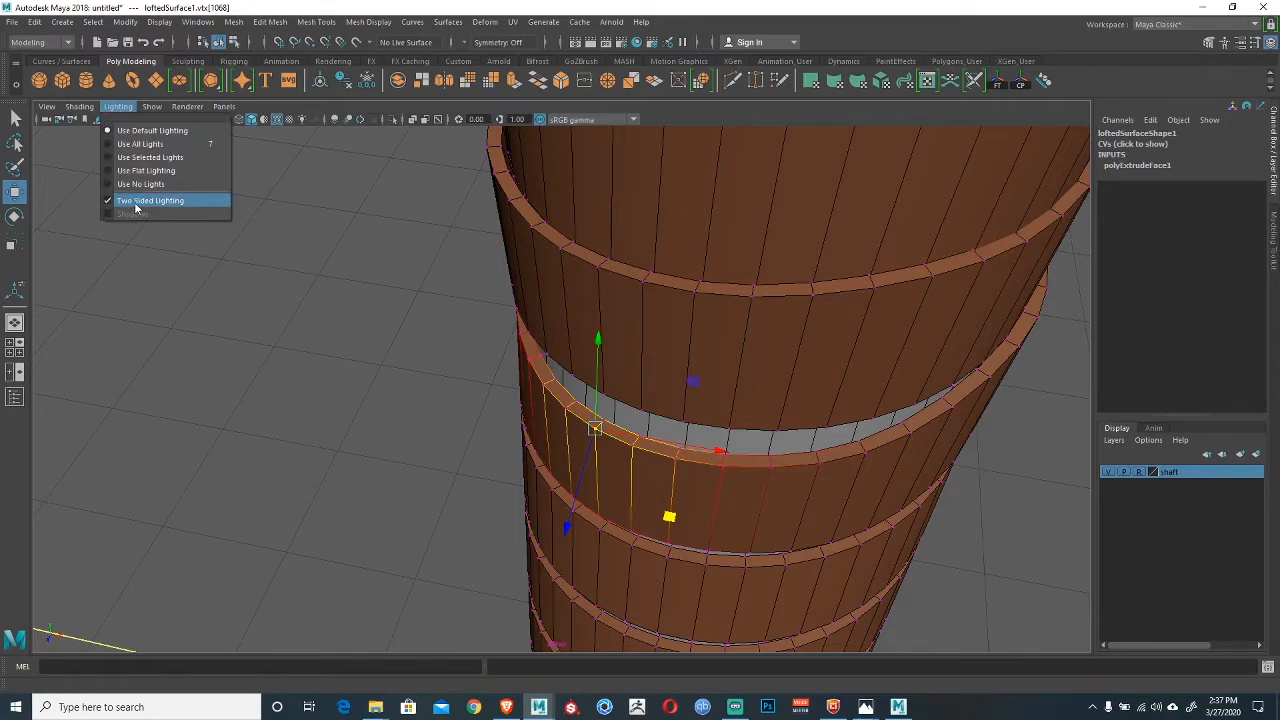
left_click(137, 171)
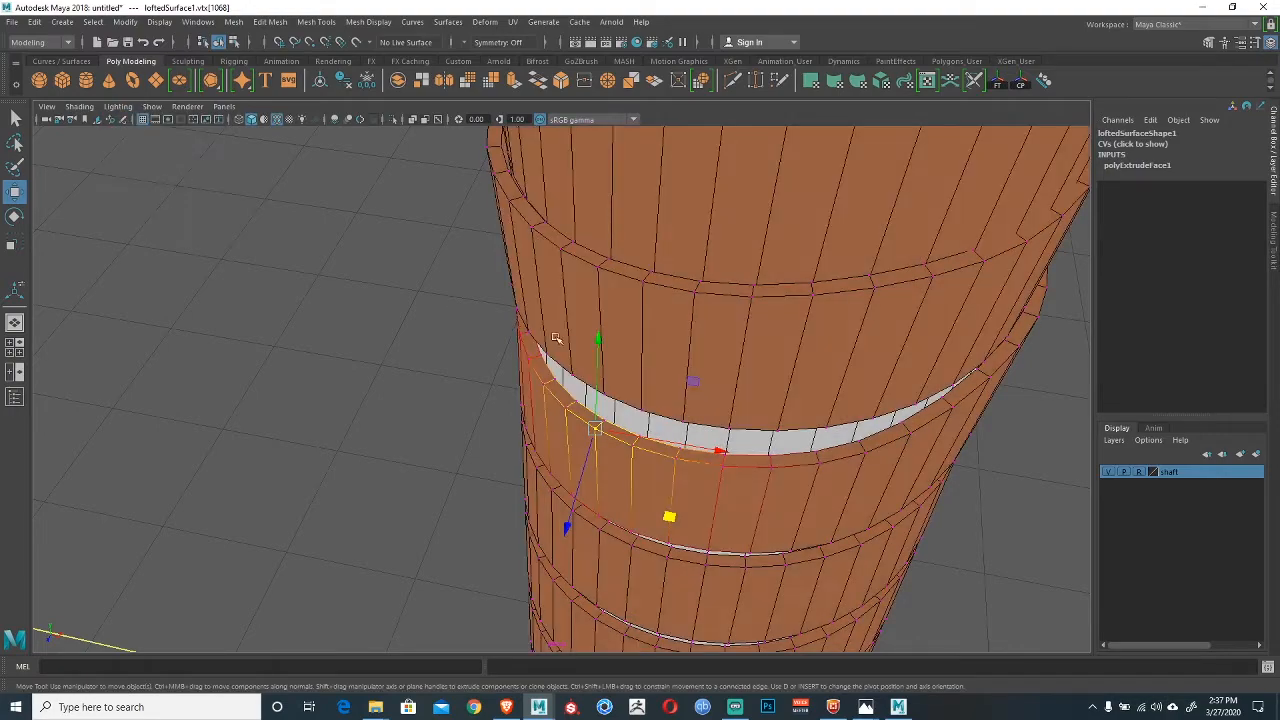
Raise two soft-selected vertices on the second turn's rim toward the lower edge of the turn above.
middle_click_drag(547, 388, 531, 364, "alt")
left_click_drag(531, 364, 745, 332, "alt")
left_click(690, 378)
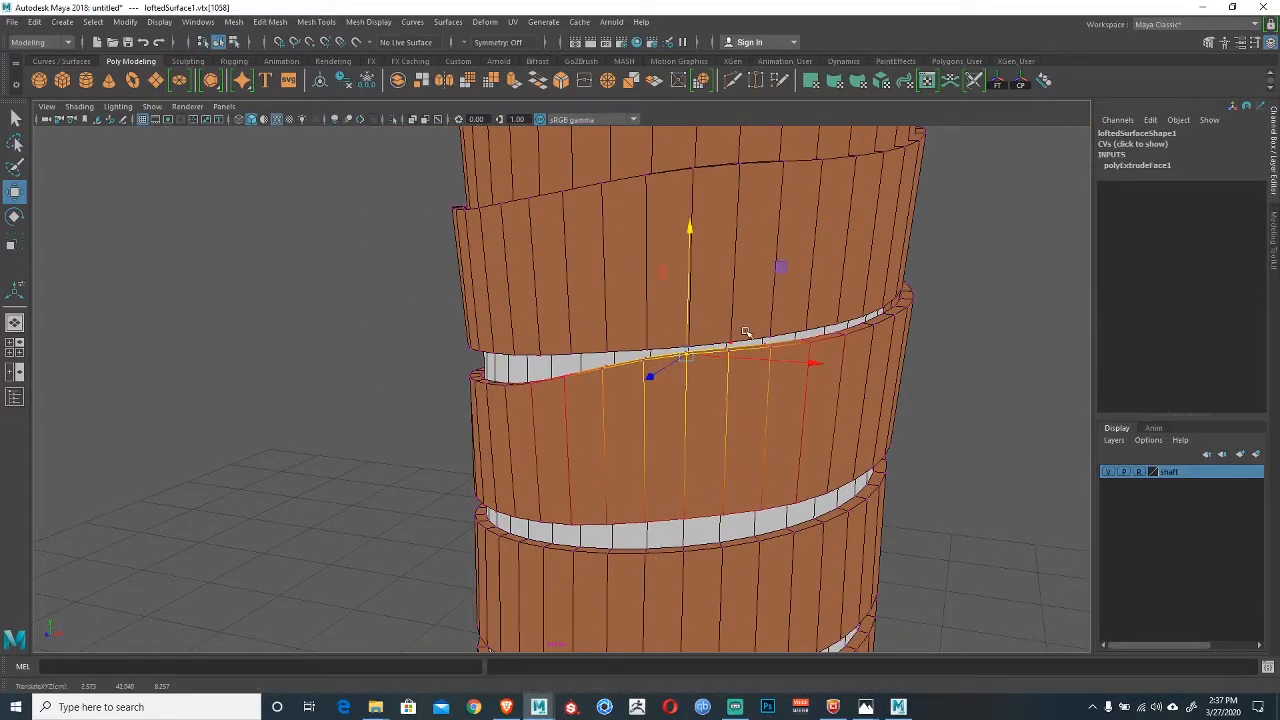
left_click(831, 330)
left_click_drag(837, 302, 840, 285)
Move a soft-selected rim vertex between the raised ones outward from the shaft, working from a high view.
left_click_drag(700, 347, 723, 381, "alt")
left_click_drag(745, 437, 662, 381, "alt")
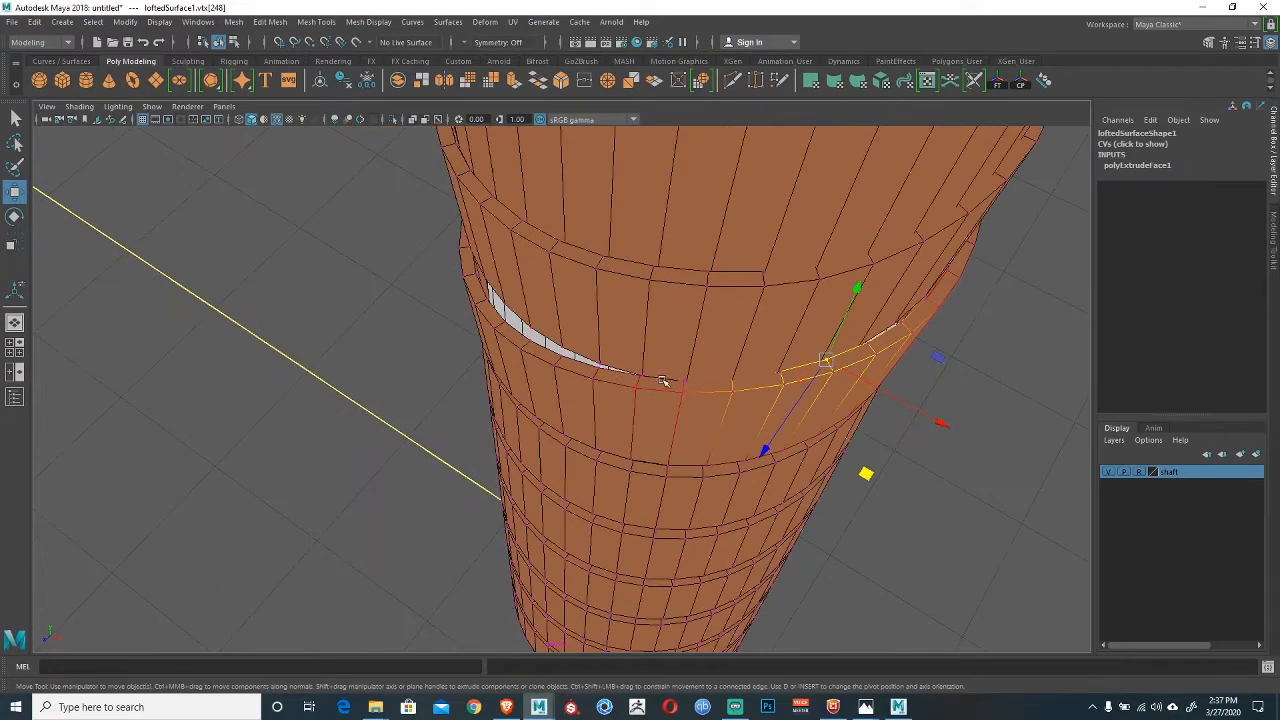
left_click(638, 390)
left_click_drag(664, 505, 661, 513)
middle_click_drag(650, 490, 705, 550, "alt")
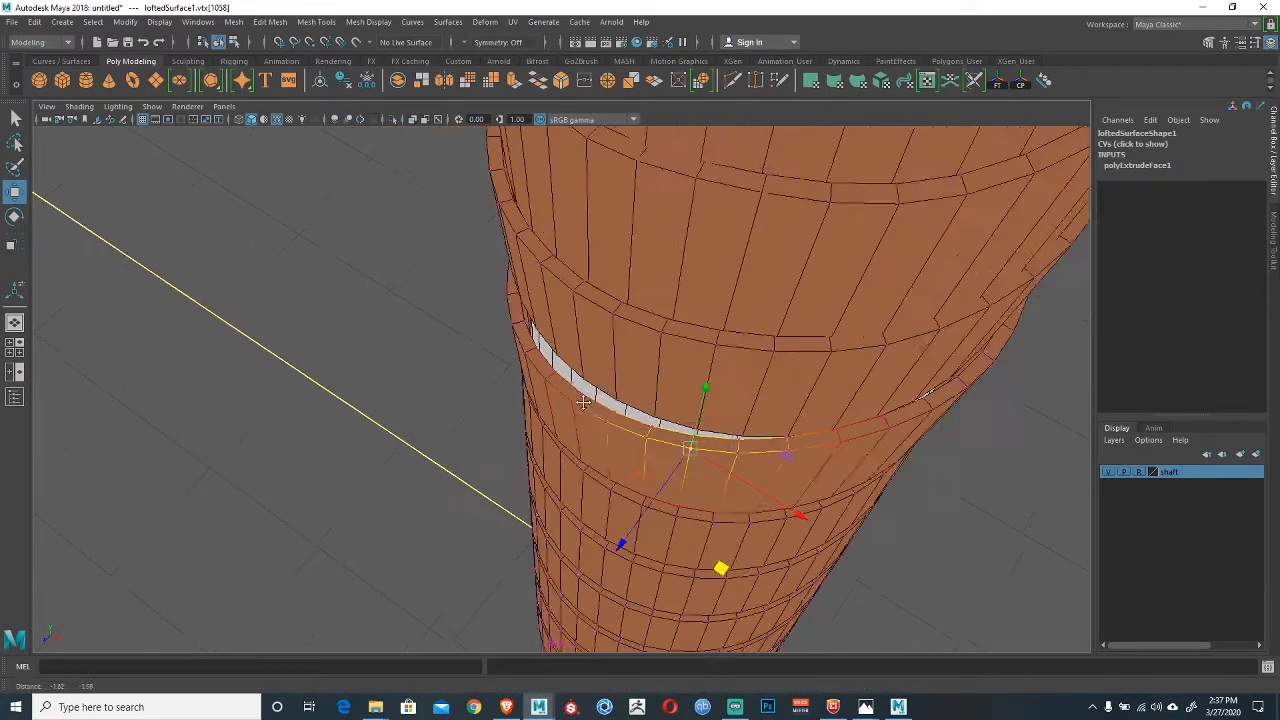
Raise two more soft-selected rim vertices beside the remaining gap up to the lower edge of the turn above.
left_click_drag(565, 430, 655, 340, "alt")
left_click(652, 403)
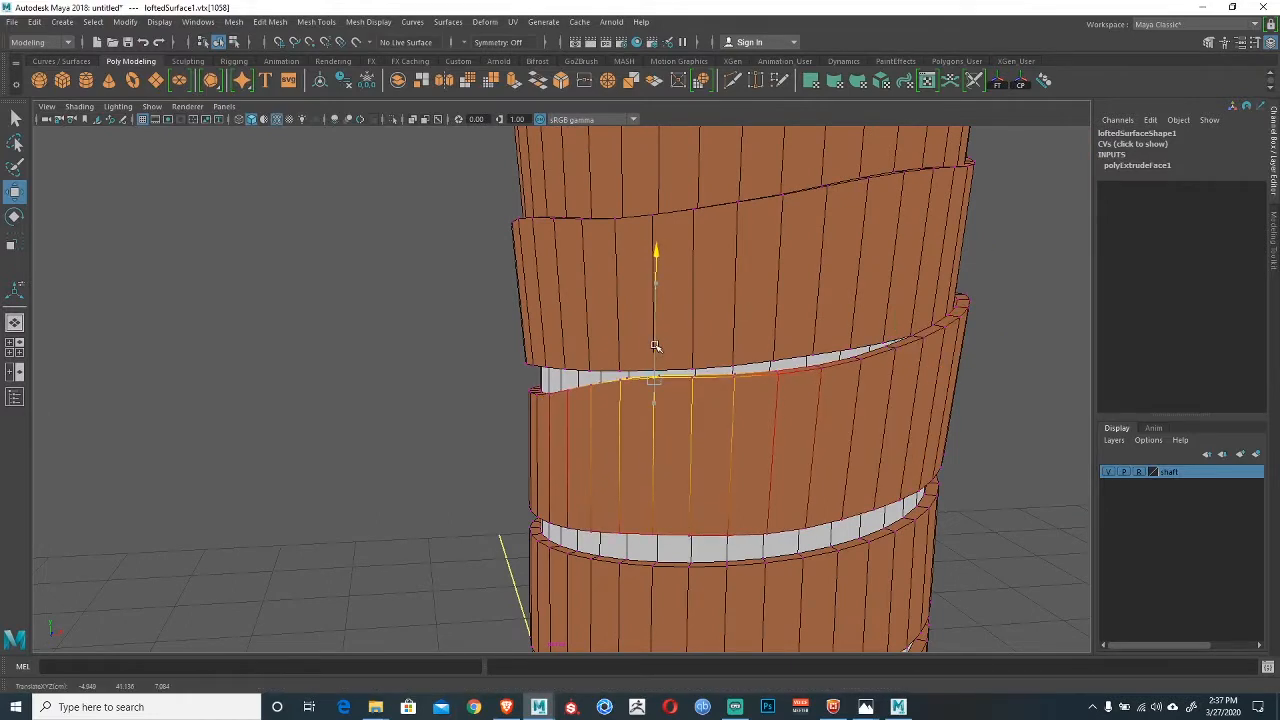
left_click(824, 361)
left_click_drag(825, 354, 825, 334)
Select the following rim vertices farther around the strip and move them outward with soft selection.
left_click_drag(712, 301, 563, 350, "alt")
left_click(566, 347)
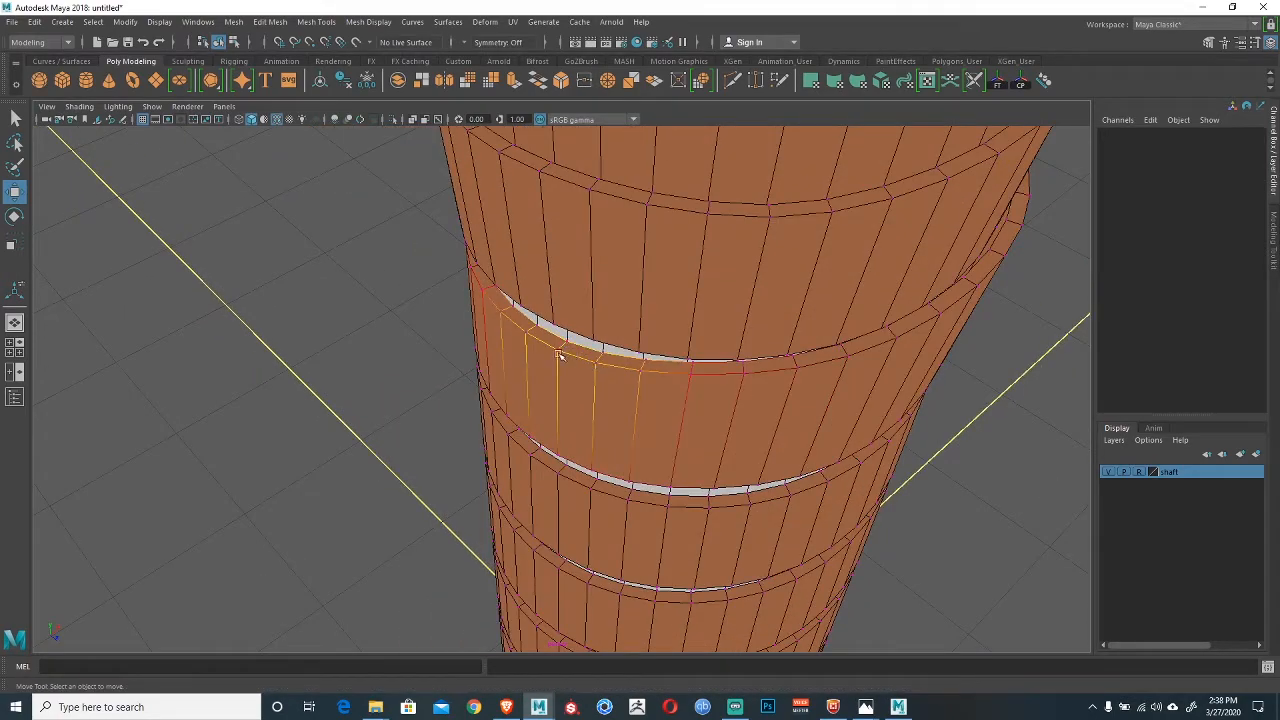
left_click(560, 355)
left_click_drag(561, 411, 801, 373, "alt")
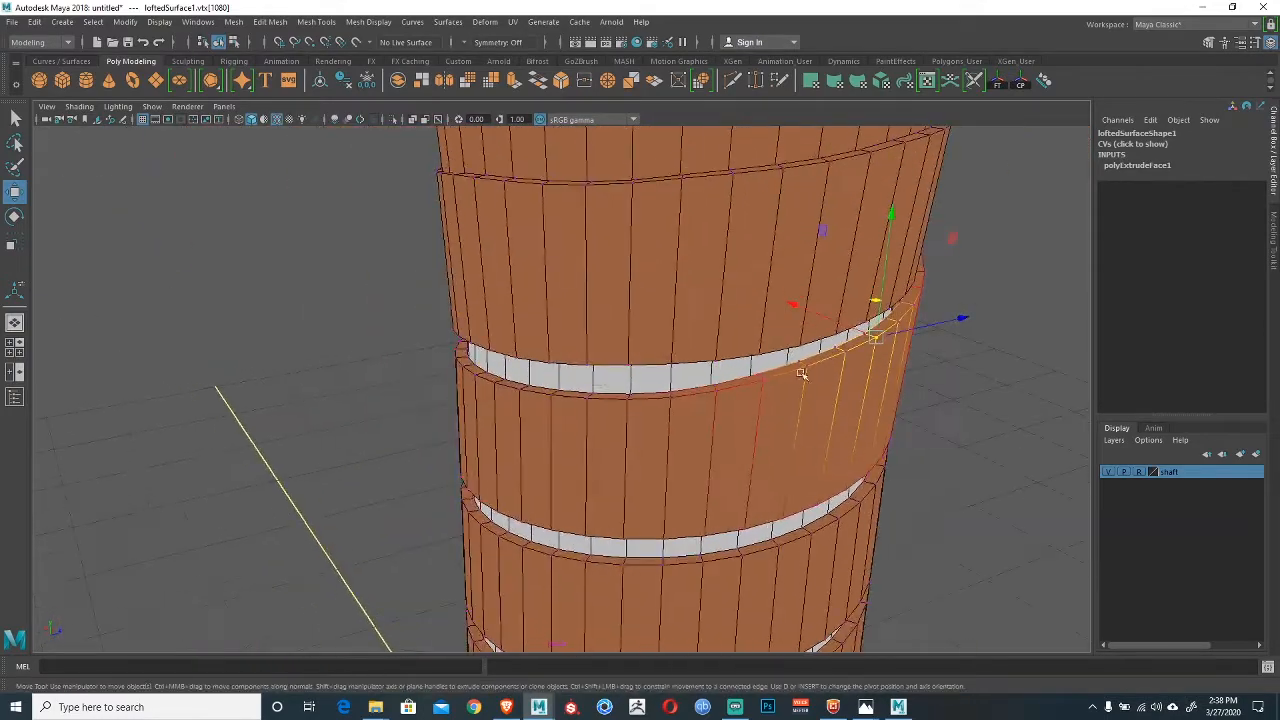
left_click(628, 397)
left_click_drag(629, 421, 592, 486, "alt")
left_click_drag(728, 199, 725, 211)
Raise the current rim vertex and a neighbouring one to narrow the gap on this side of the shaft.
left_click_drag(649, 288, 638, 228, "alt")
left_click_drag(635, 346, 635, 300)
left_click(845, 418)
left_click_drag(849, 376, 849, 349)
Pull two soft-selected vertices on the next stretch of the lower turn's rim outward from the shaft.
left_click_drag(703, 482, 743, 363, "alt")
left_click(738, 294)
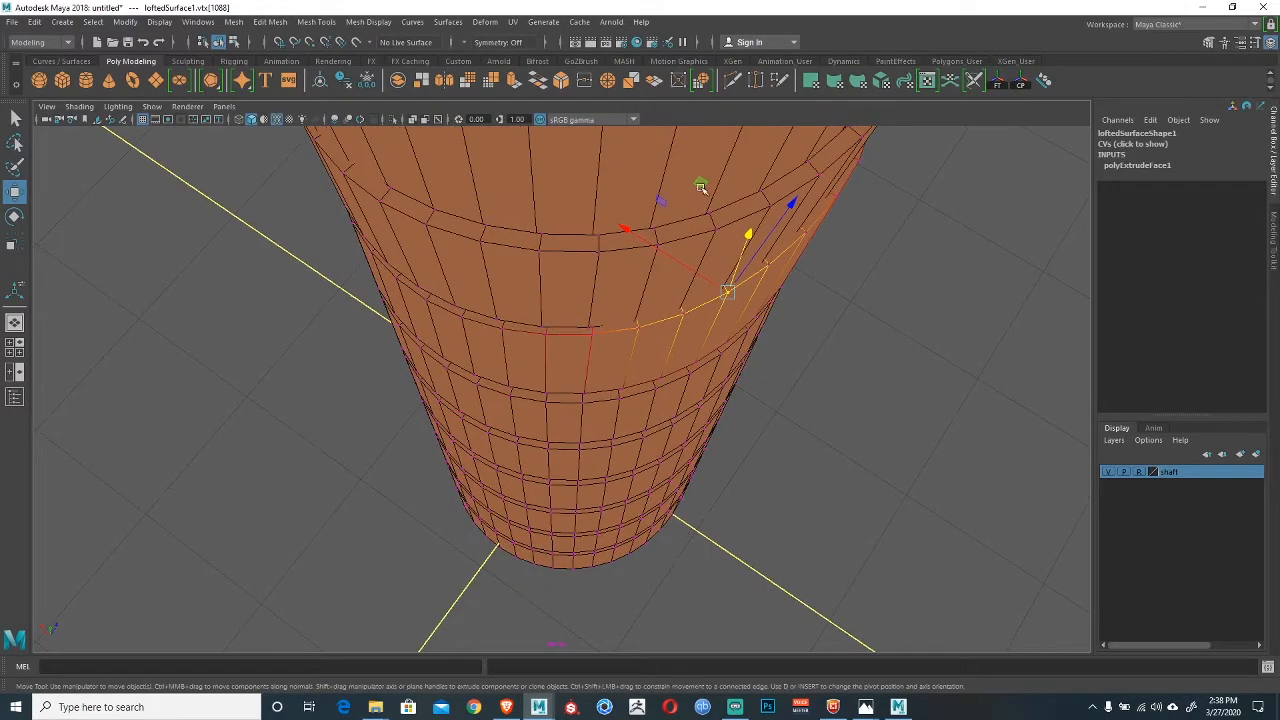
left_click_drag(702, 187, 711, 195)
left_click_drag(625, 255, 597, 373, "alt")
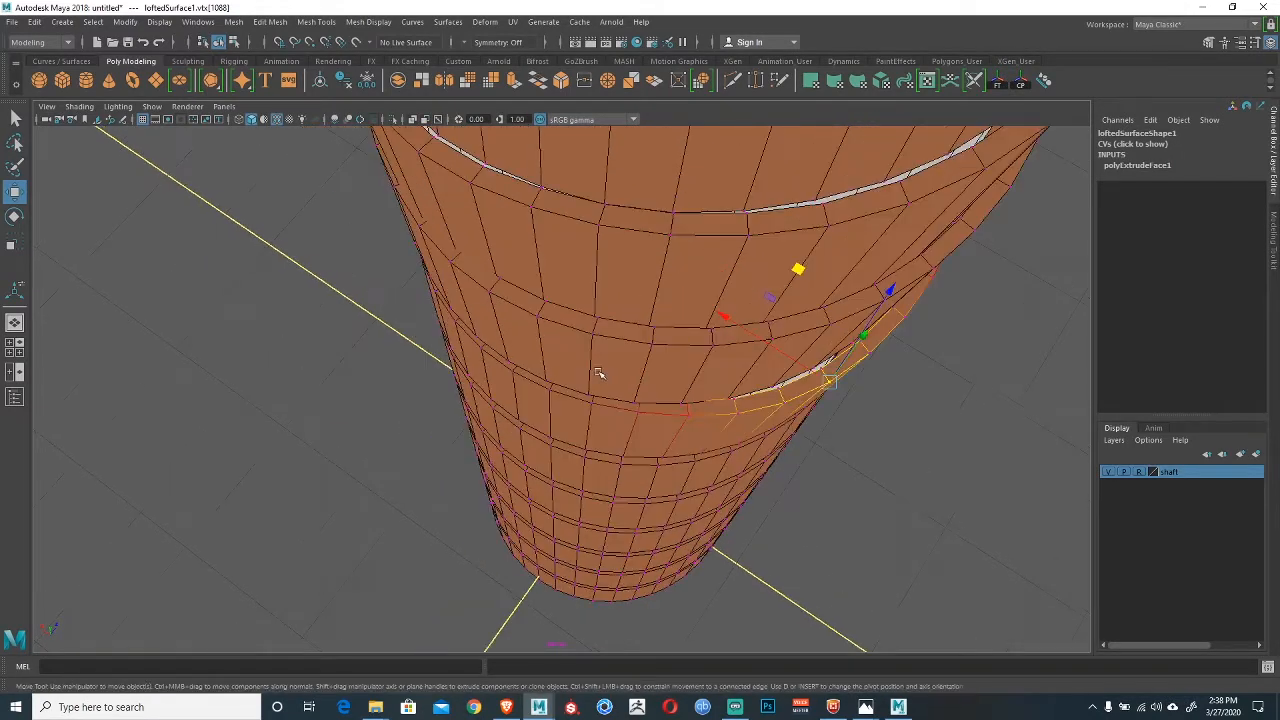
left_click(639, 413)
left_click_drag(615, 301, 611, 316)
middle_click_drag(611, 316, 705, 356, "alt")
Continue around the same rim, moving the next two soft-selected vertices outward.
left_click(585, 378)
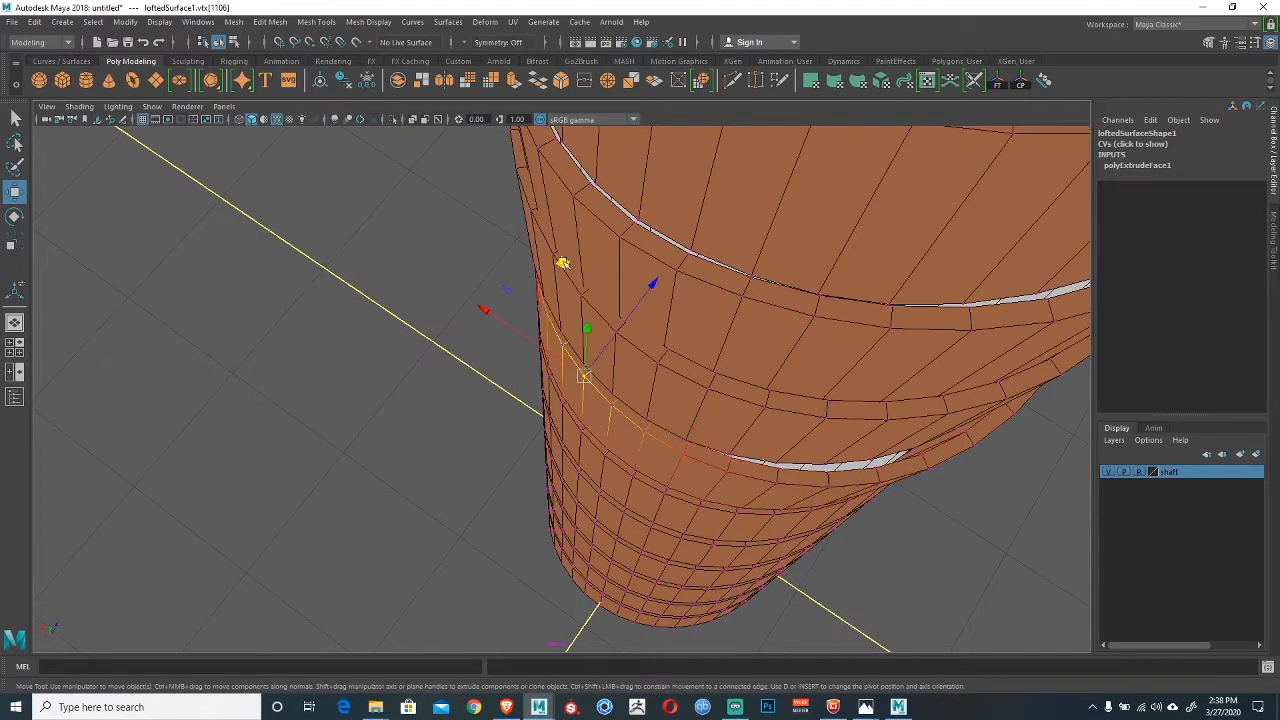
left_click_drag(562, 263, 550, 268)
left_click_drag(511, 423, 734, 455, "alt")
left_click(574, 374)
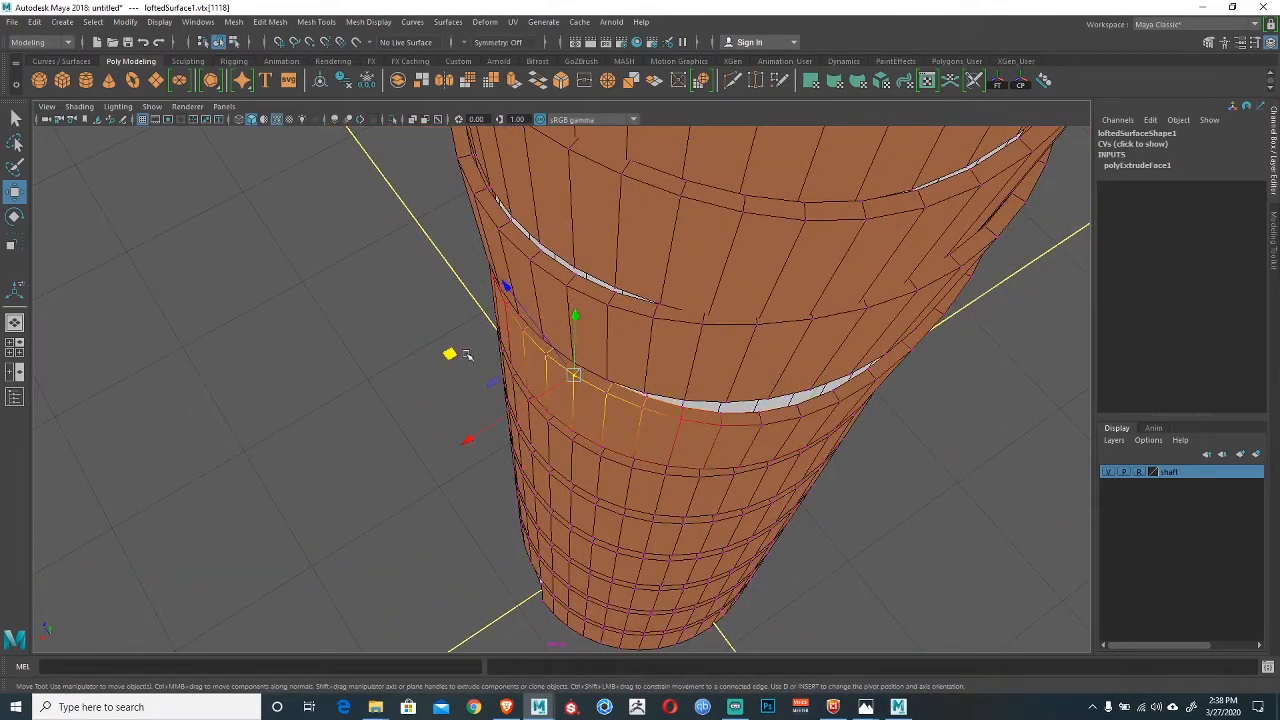
left_click_drag(466, 355, 696, 392, "alt")
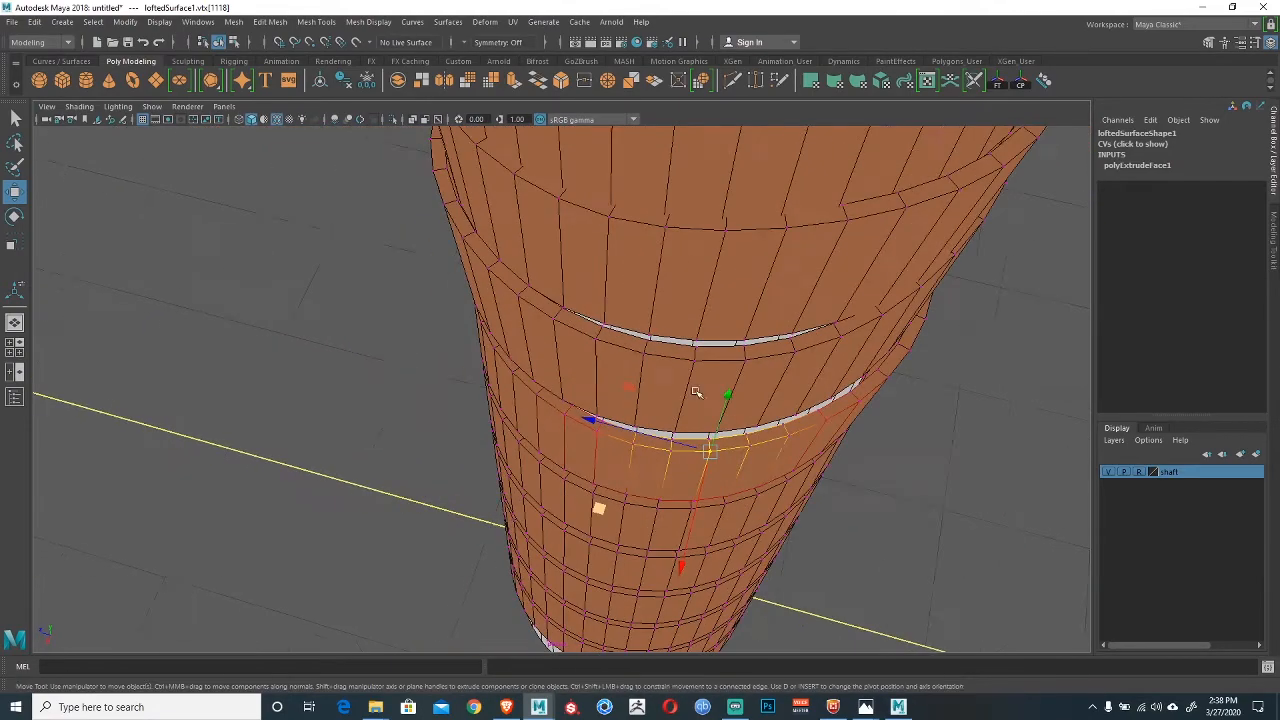
Raise two soft-selected vertices on the third turn's rim toward the turn above and return to object mode.
left_click(508, 378)
left_click_drag(386, 429, 572, 291, "alt")
scroll(572, 291, "up", 3)
left_click_drag(594, 237, 596, 220)
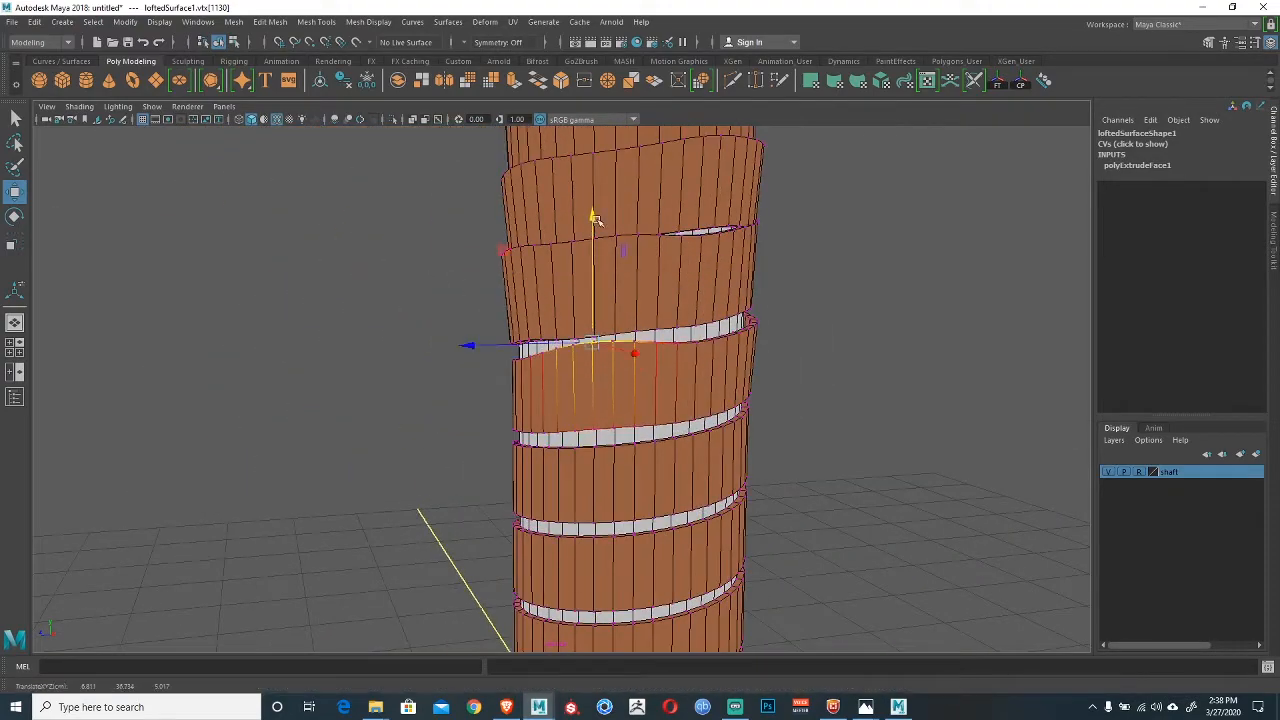
left_click(698, 340)
left_click_drag(695, 310, 694, 289)
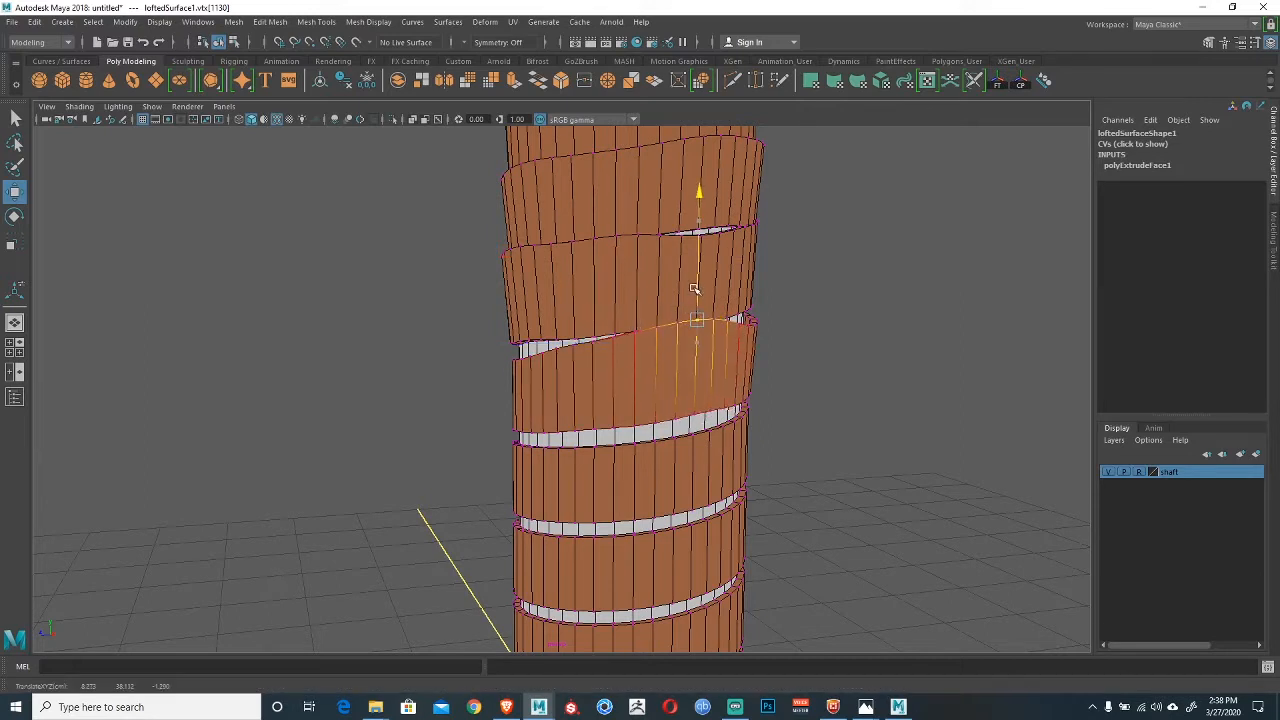
key("F8")
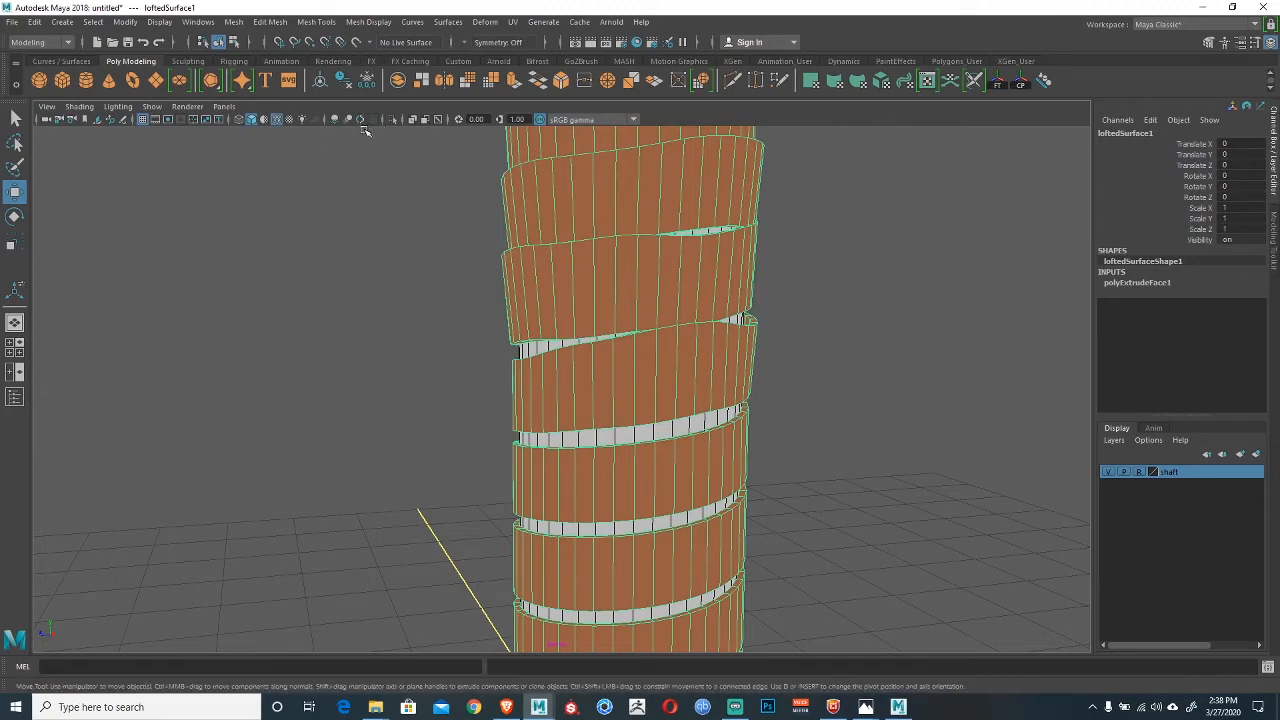
Switch the spiral wrap to vertex editing and push the upper edge of the band just below the gap outward.
left_click_drag(409, 280, 590, 371, "alt")
left_click_drag(704, 438, 690, 468, "alt")
middle_click_drag(690, 468, 608, 420, "alt")
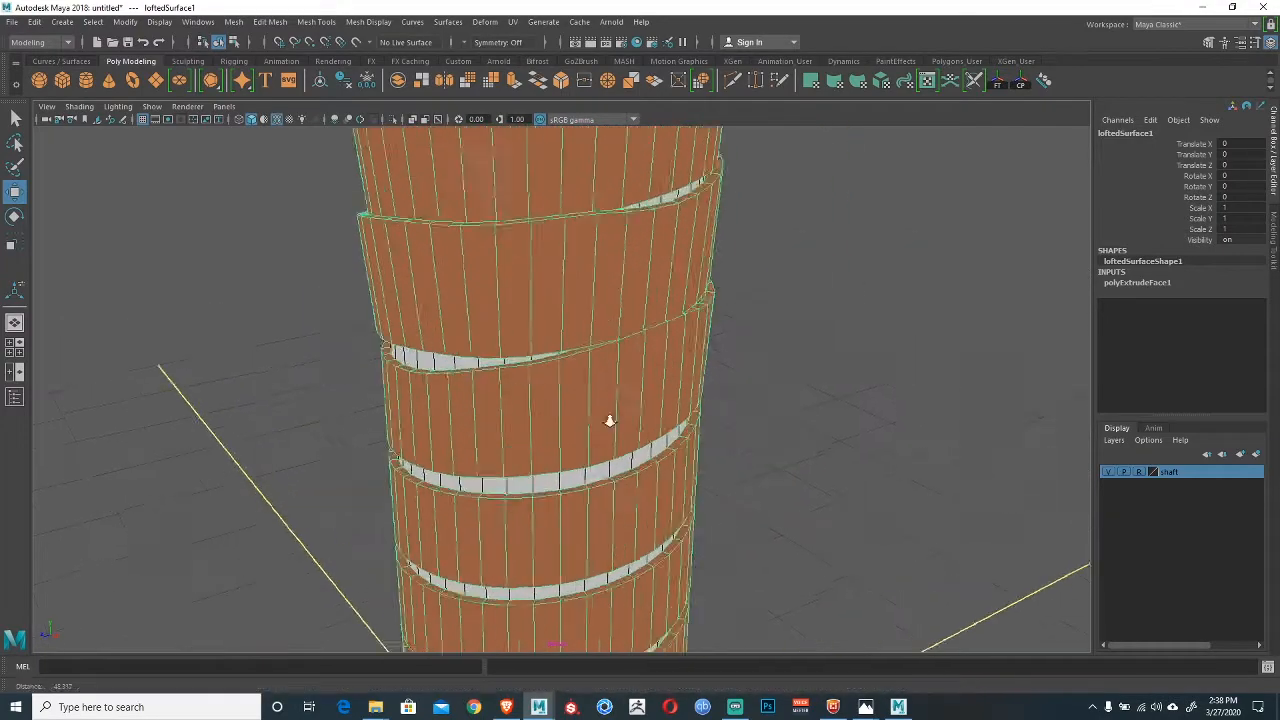
scroll(608, 420, "up", 3)
right_click_drag(606, 402, 554, 377)
middle_click_drag(554, 377, 662, 391, "alt")
right_click_drag(662, 391, 713, 453, "alt")
left_click(521, 391)
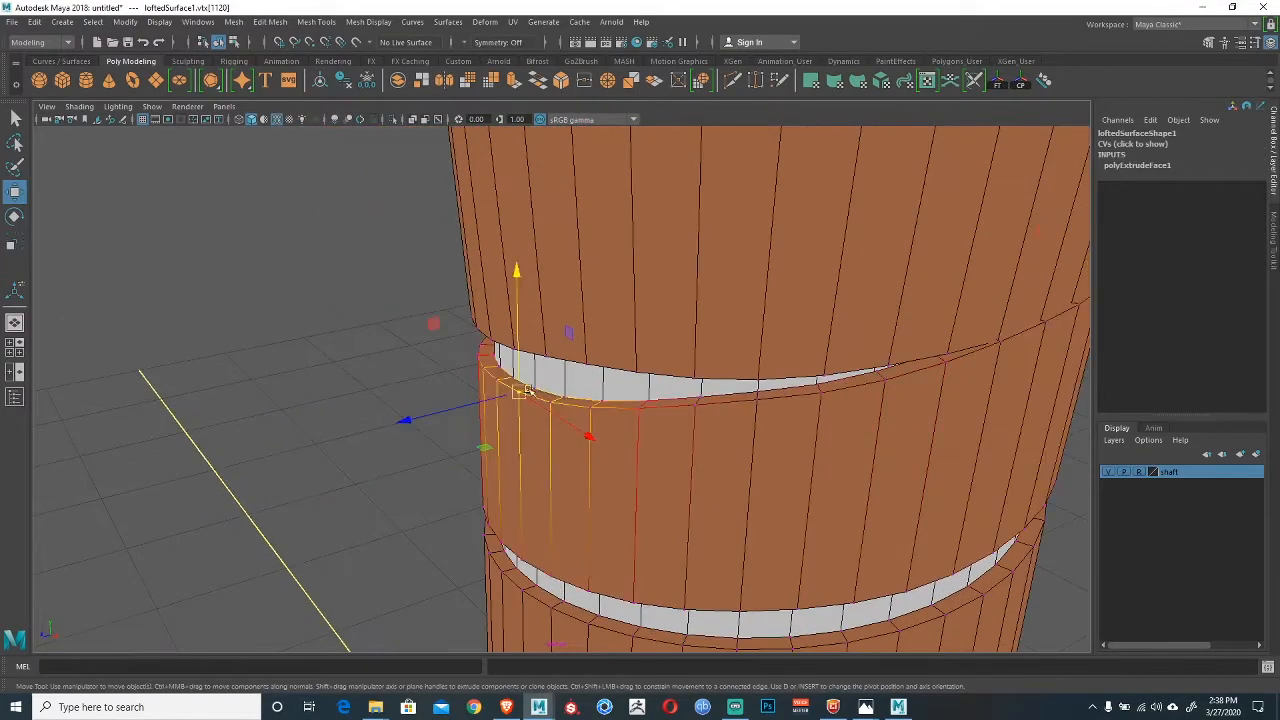
left_click_drag(521, 391, 520, 354, "alt")
left_click_drag(566, 437, 550, 385, "alt")
left_click_drag(521, 340, 506, 313)
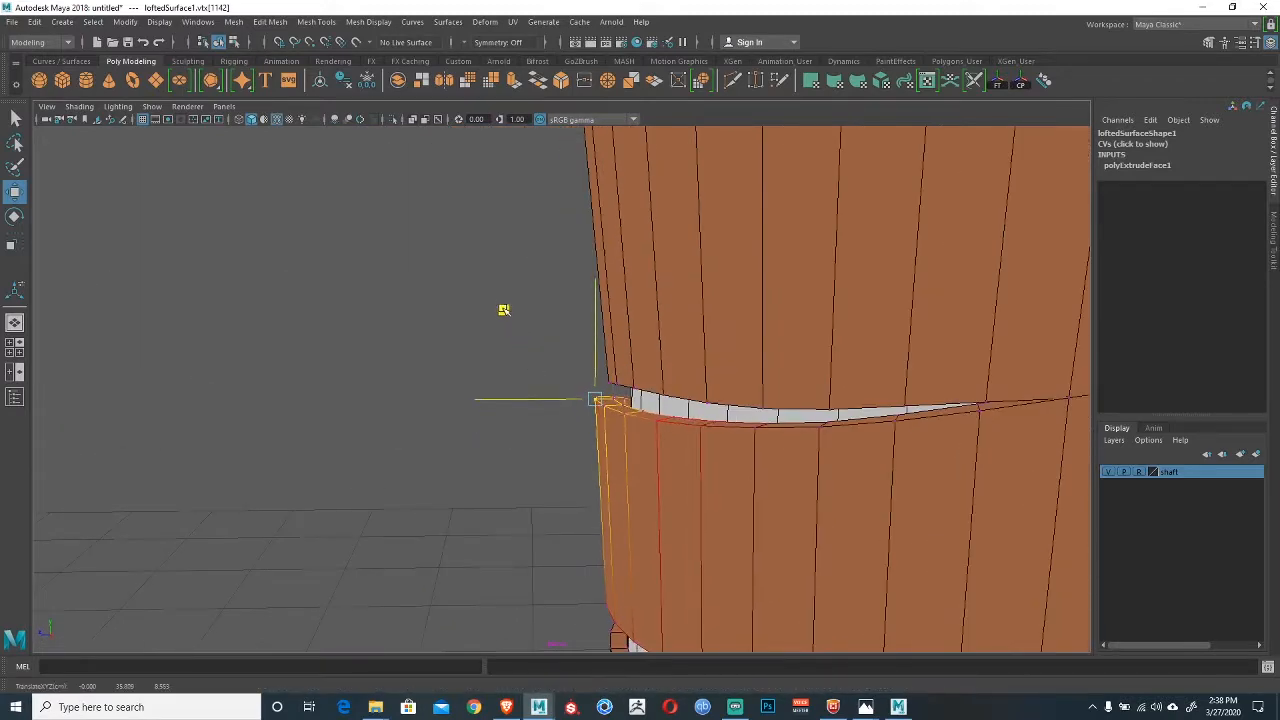
Pull down the lower edge of the band above the gap and push the lower band's upper rim outward at several vertices.
left_click(611, 382)
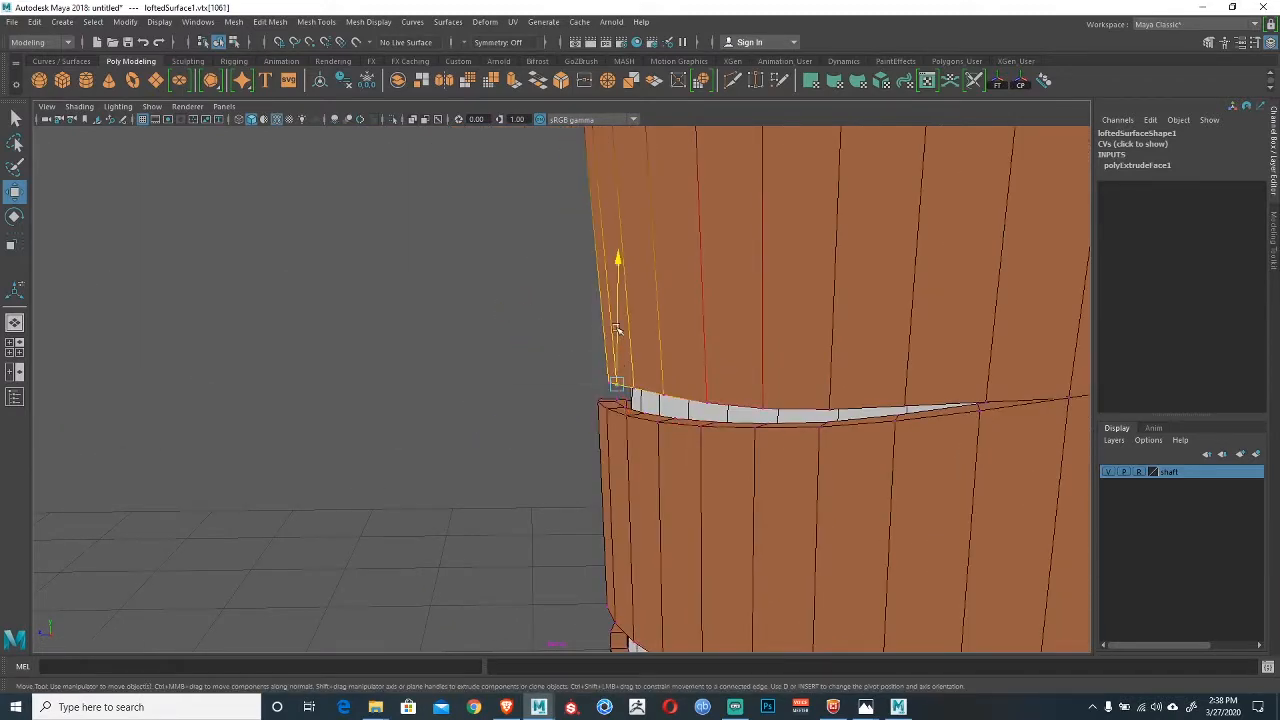
left_click_drag(618, 332, 617, 369)
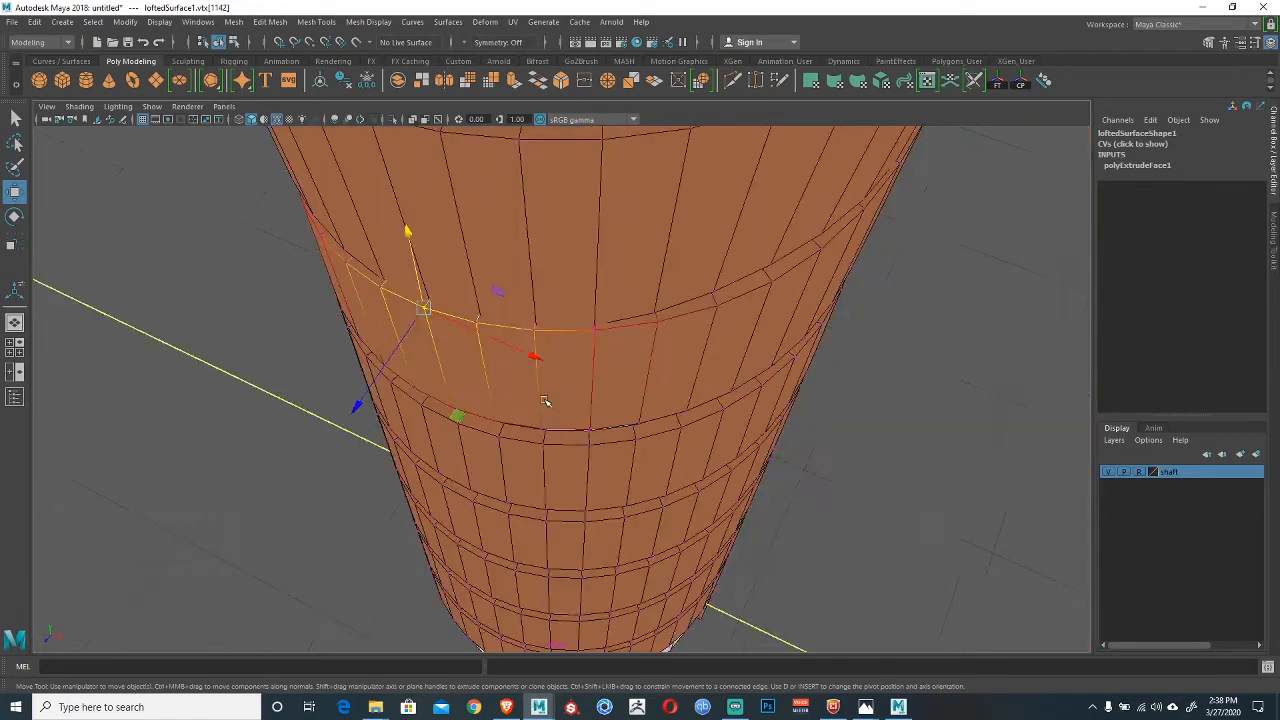
mouse_move(546, 403)
left_mouse_down("alt")
mouse_move(573, 428)
mouse_move(541, 413)
mouse_move(541, 426)
left_mouse_up("alt")
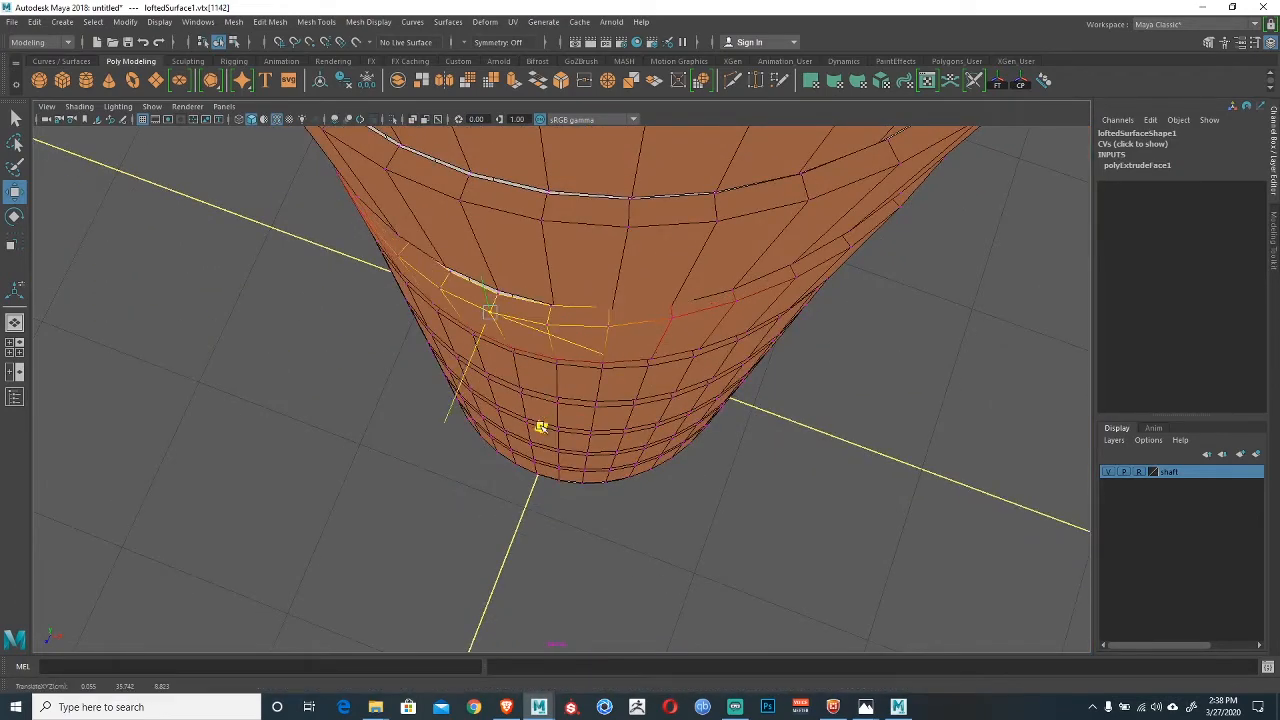
left_click(677, 322)
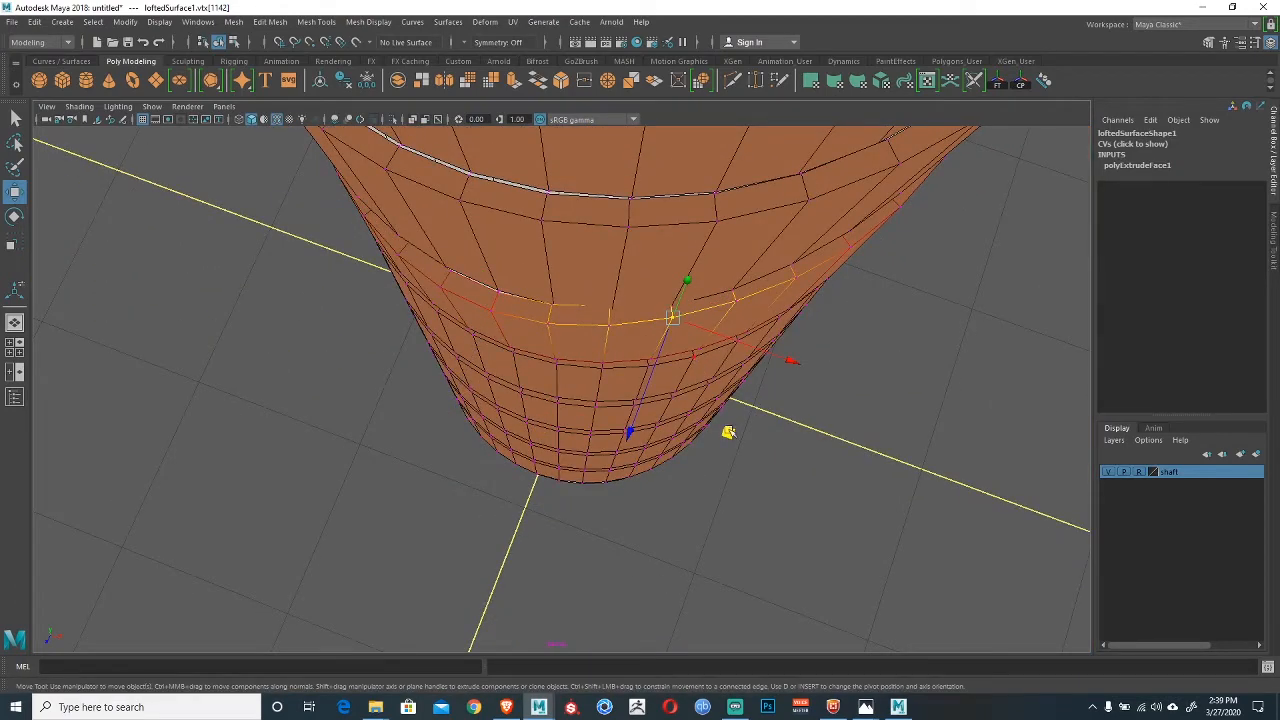
left_click(800, 284)
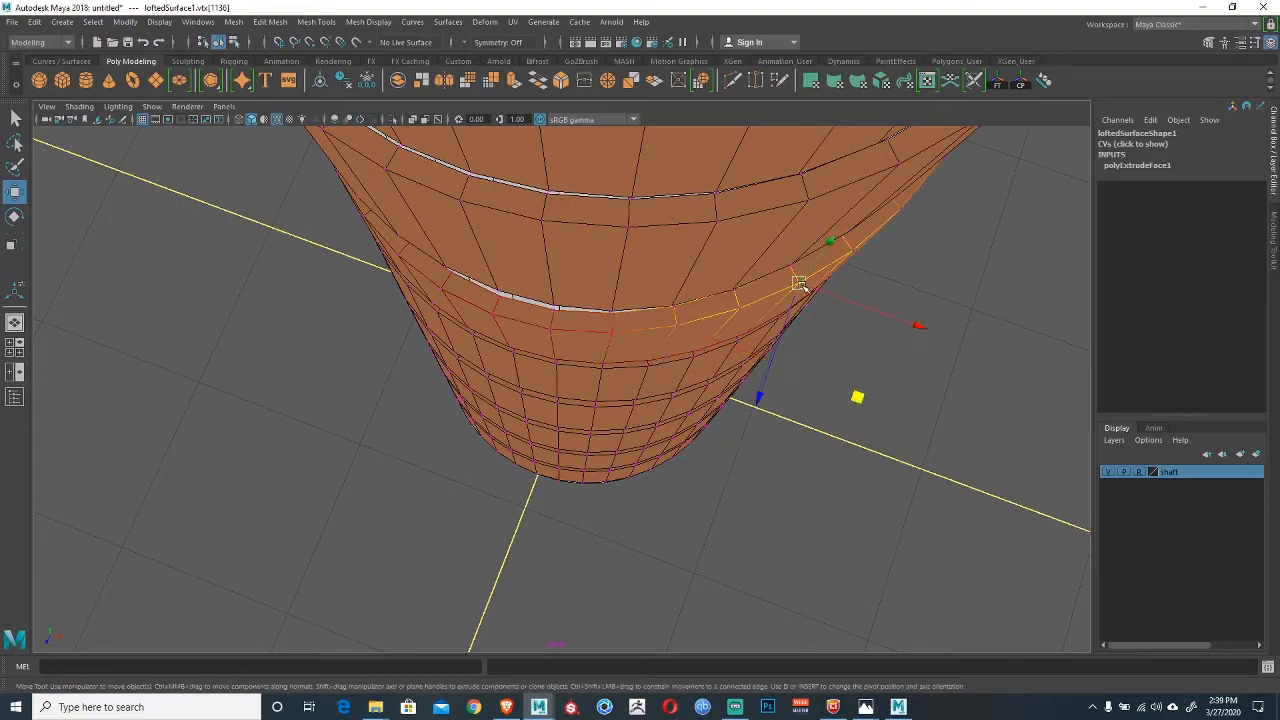
left_click_drag(858, 400, 753, 353, "alt")
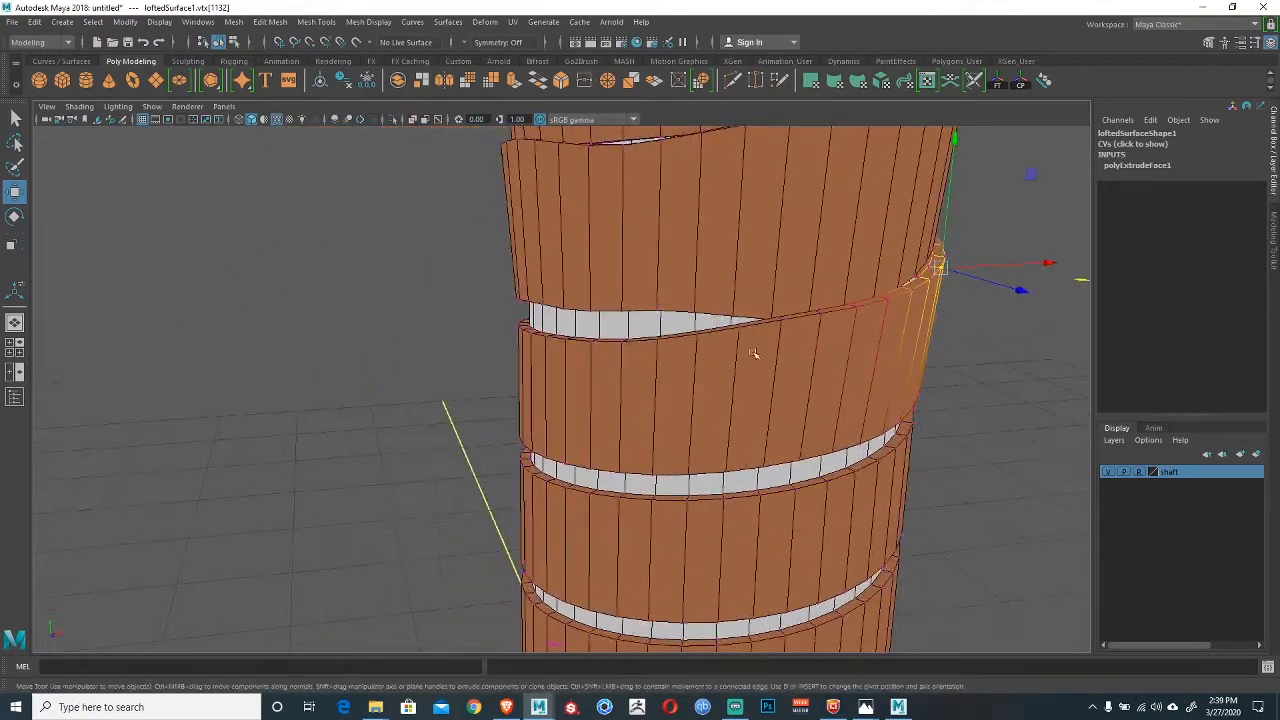
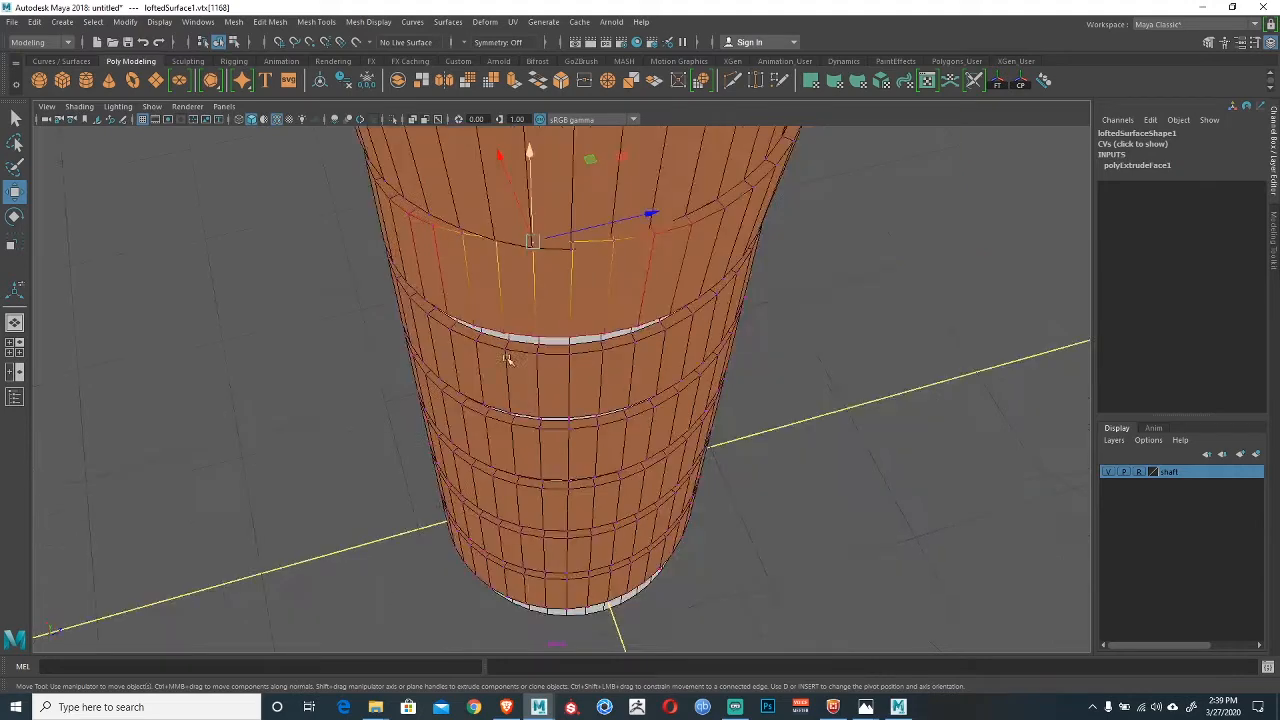
Push two more soft-selected areas of the wrap's upper rims away from the shaft, continuing around it.
middle_click_drag(511, 363, 574, 493, "alt")
left_click_drag(644, 264, 643, 279)
left_click_drag(525, 385, 615, 414, "alt")
left_click(591, 433)
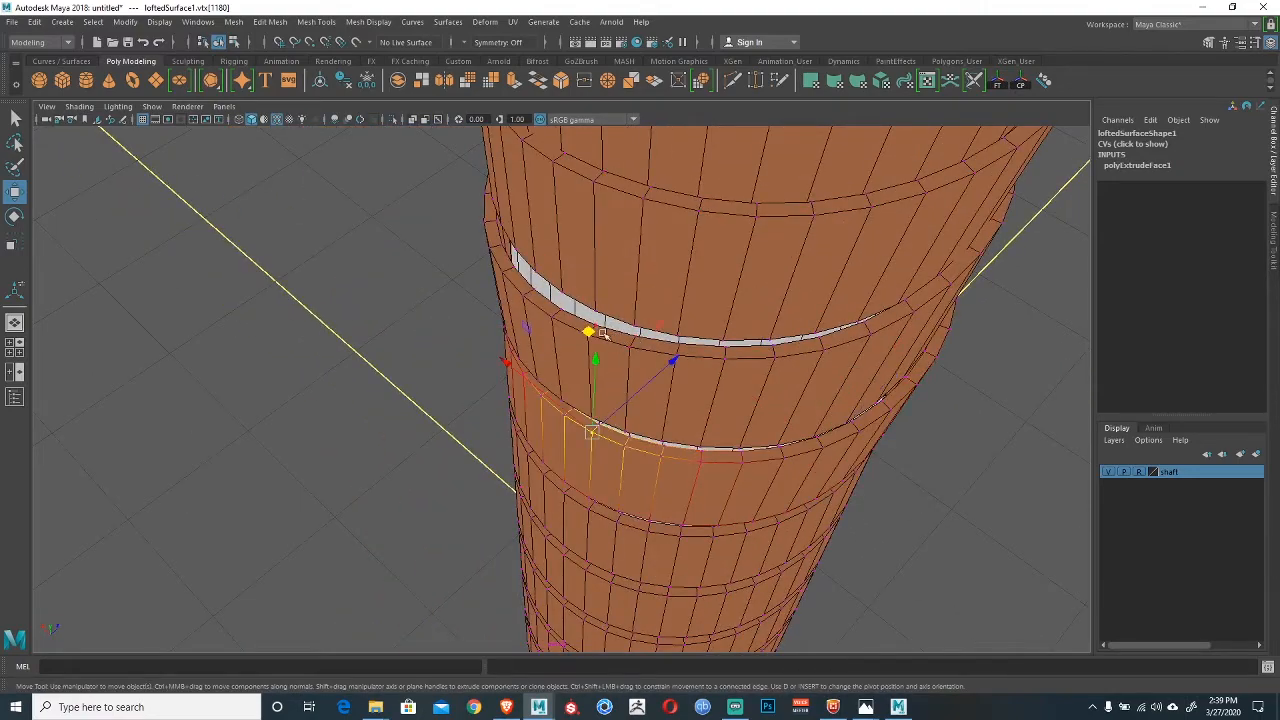
left_click_drag(593, 342, 592, 384, "alt")
left_click_drag(586, 283, 584, 291)
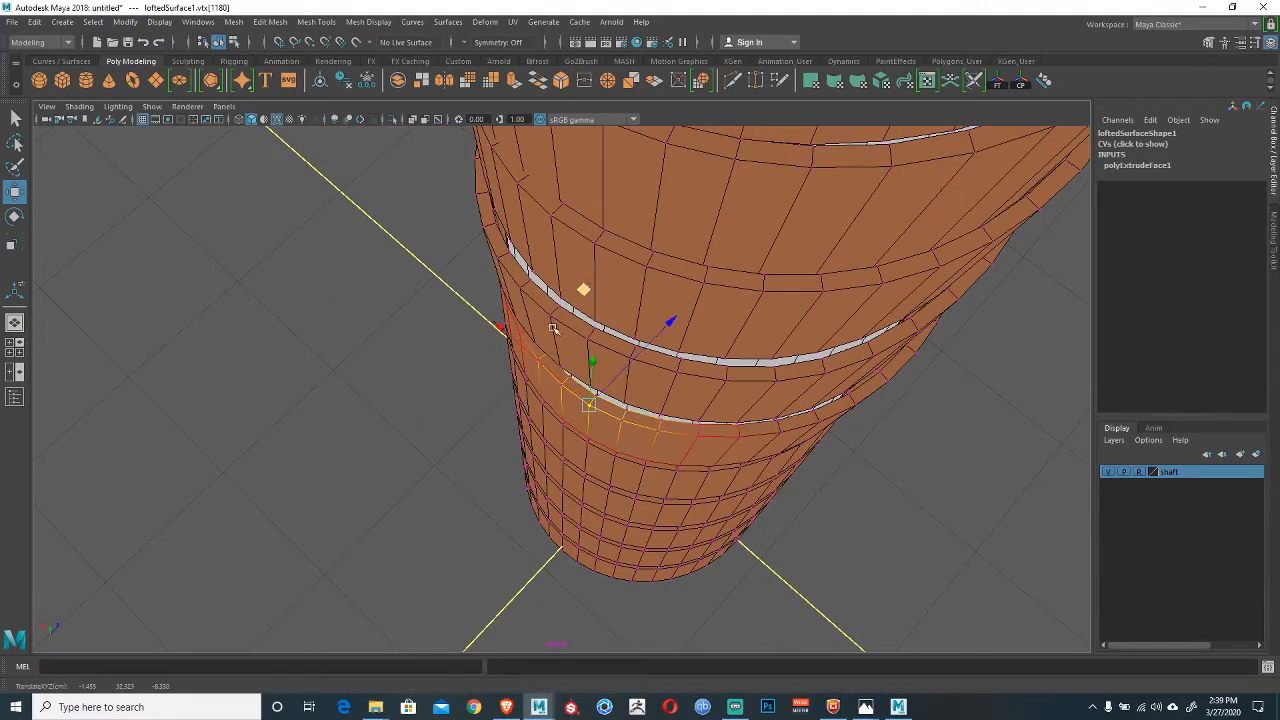
Raise the soft-selected upper-rim vertices slightly to narrow the gap beneath the overlapping band.
left_click_drag(570, 440, 654, 391, "alt")
middle_click_drag(654, 391, 646, 290, "alt")
right_click_drag(740, 408, 509, 382, "alt")
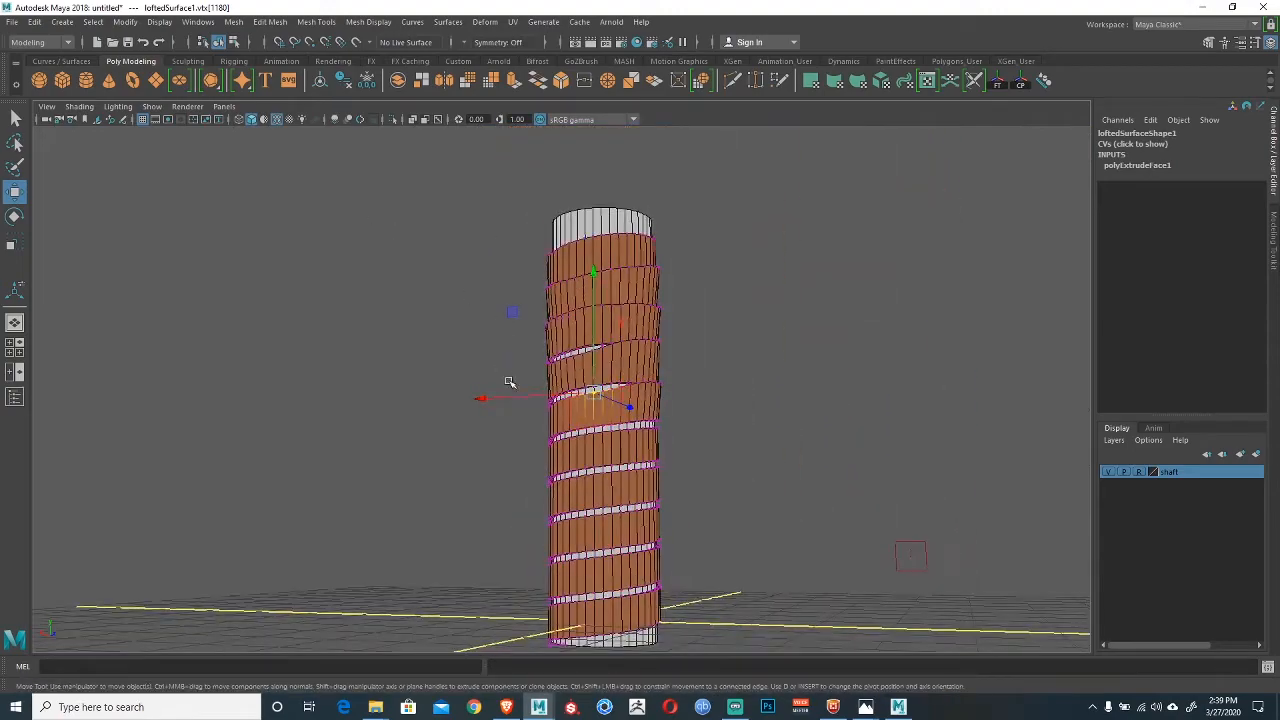
left_click_drag(509, 382, 377, 426, "alt")
left_click_drag(491, 423, 614, 417, "alt")
right_click_drag(614, 417, 814, 557, "alt")
middle_click_drag(511, 386, 615, 396, "alt")
right_click_drag(615, 396, 662, 398, "alt")
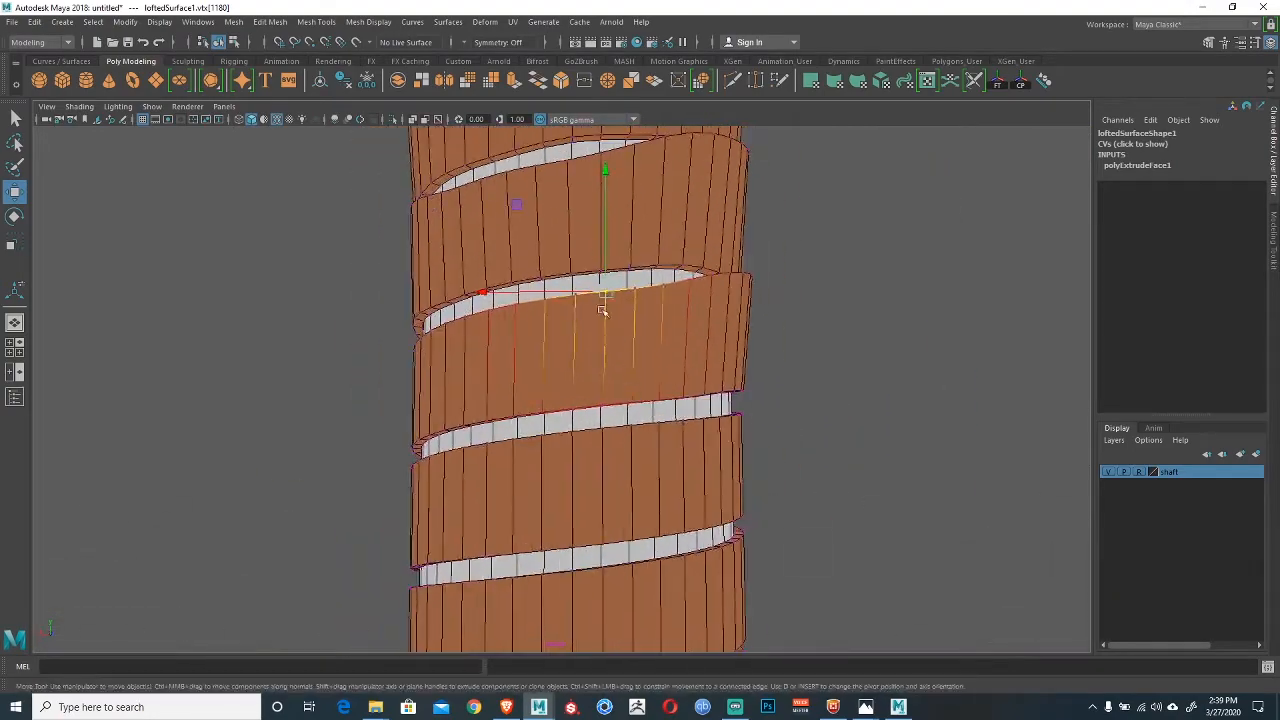
left_click(607, 254)
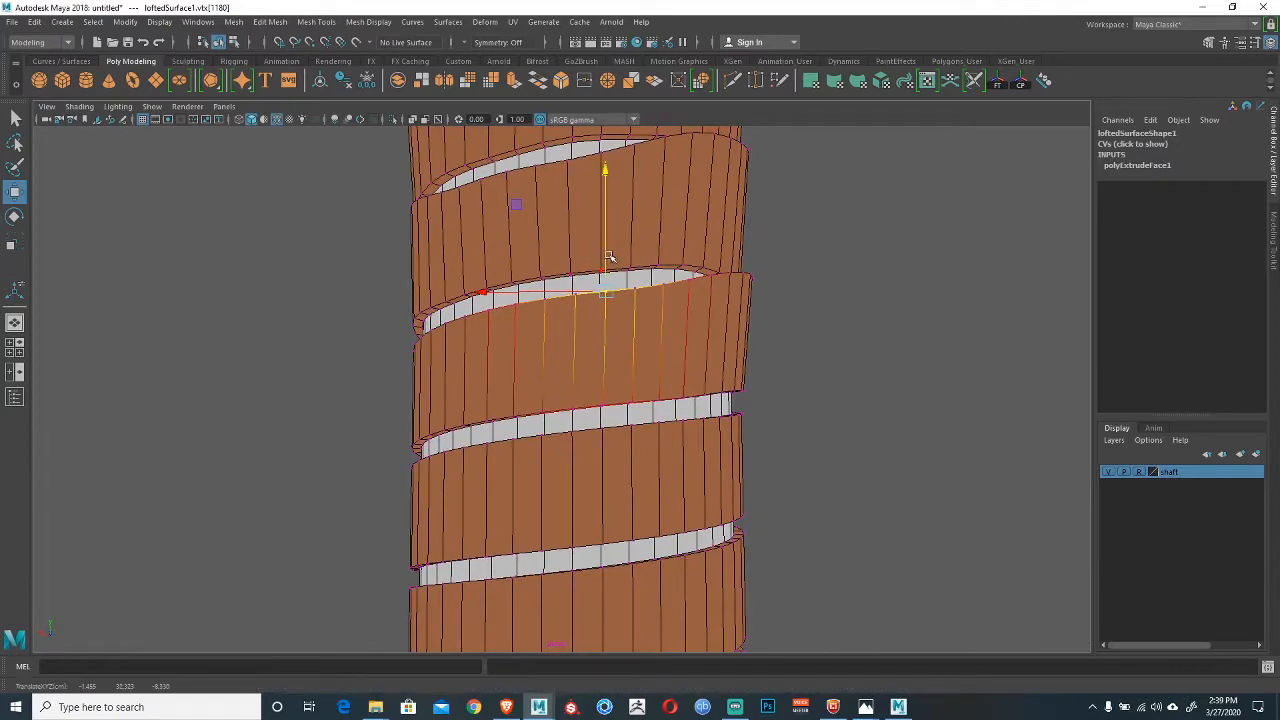
left_click_drag(609, 257, 609, 249)
Select a vertex at the side of the band's upper rim and move it away from the shaft.
middle_click_drag(480, 425, 634, 391, "alt")
left_click_drag(634, 391, 771, 409, "alt")
middle_click_drag(656, 414, 734, 434, "alt")
left_click_drag(734, 434, 590, 350, "alt")
scroll(673, 338, "up", 4)
left_click(648, 329)
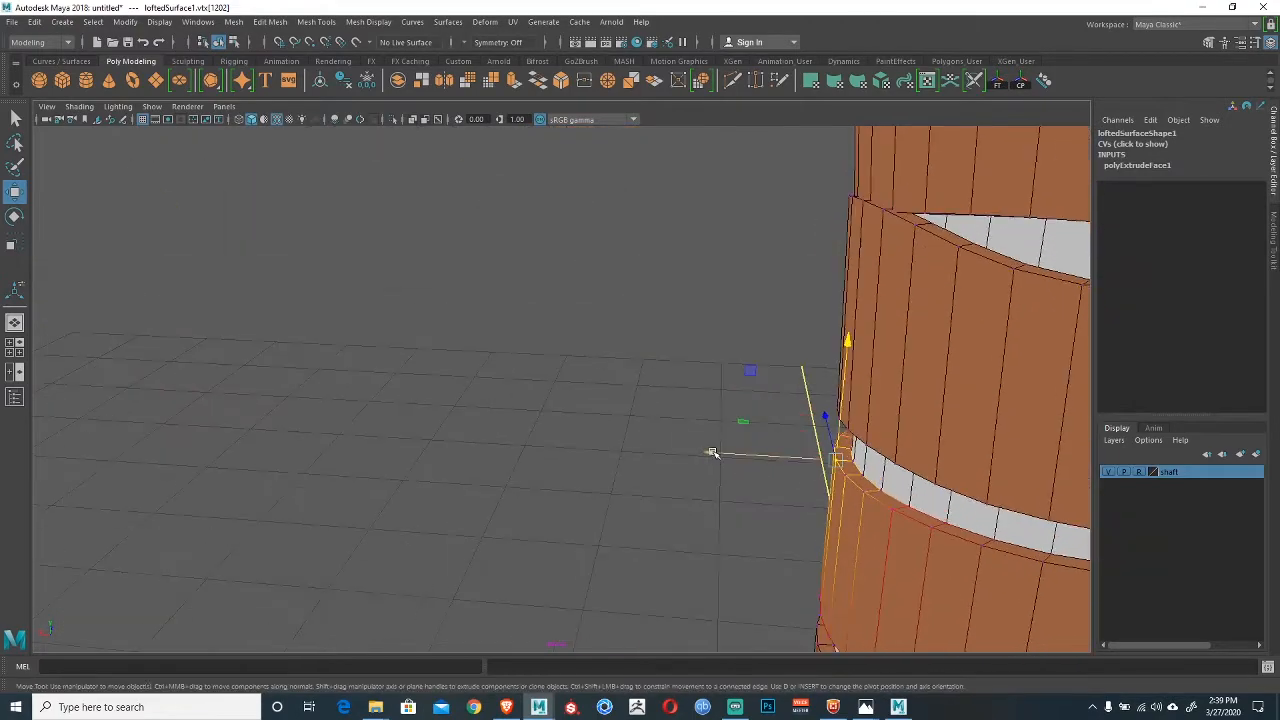
left_click_drag(715, 453, 706, 331)
Push the upper rim of the overlapped band outward at two points so it flares from the shaft.
left_click(699, 347)
left_click_drag(689, 398, 738, 521, "alt")
left_click(722, 357)
middle_click_drag(738, 521, 695, 612, "alt")
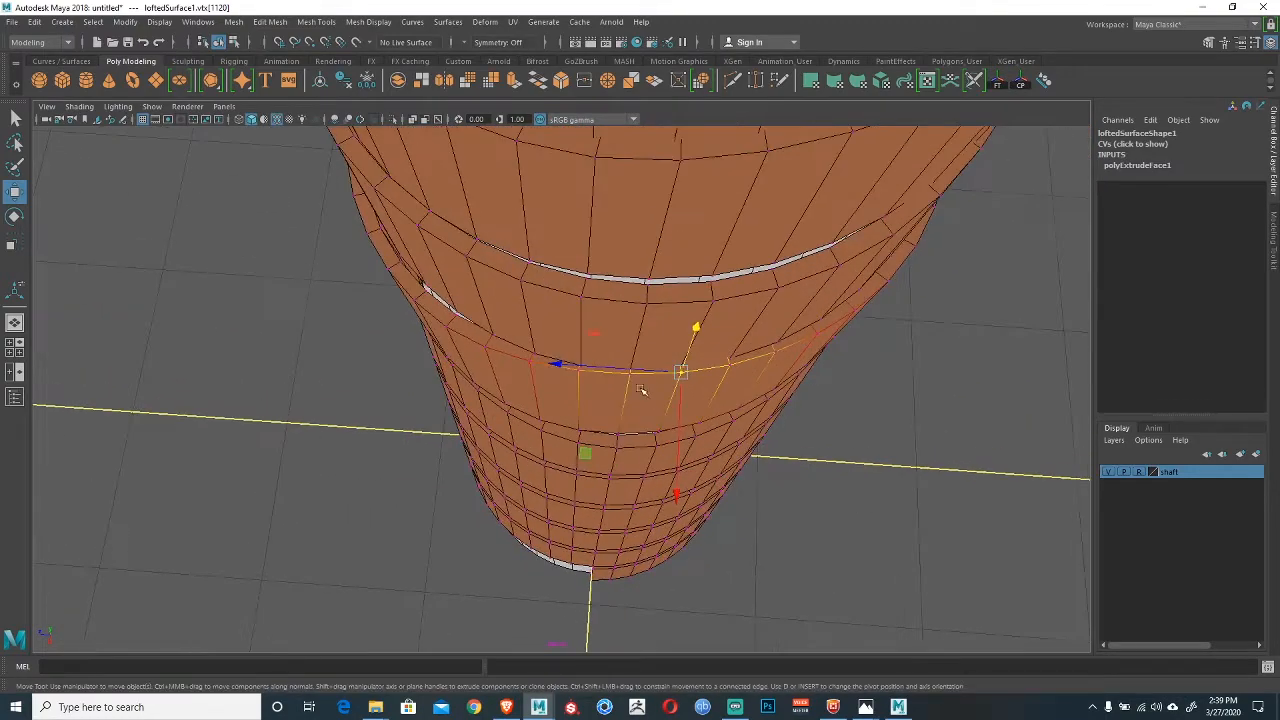
right_click_drag(643, 391, 702, 456, "alt")
middle_click_drag(623, 450, 622, 467)
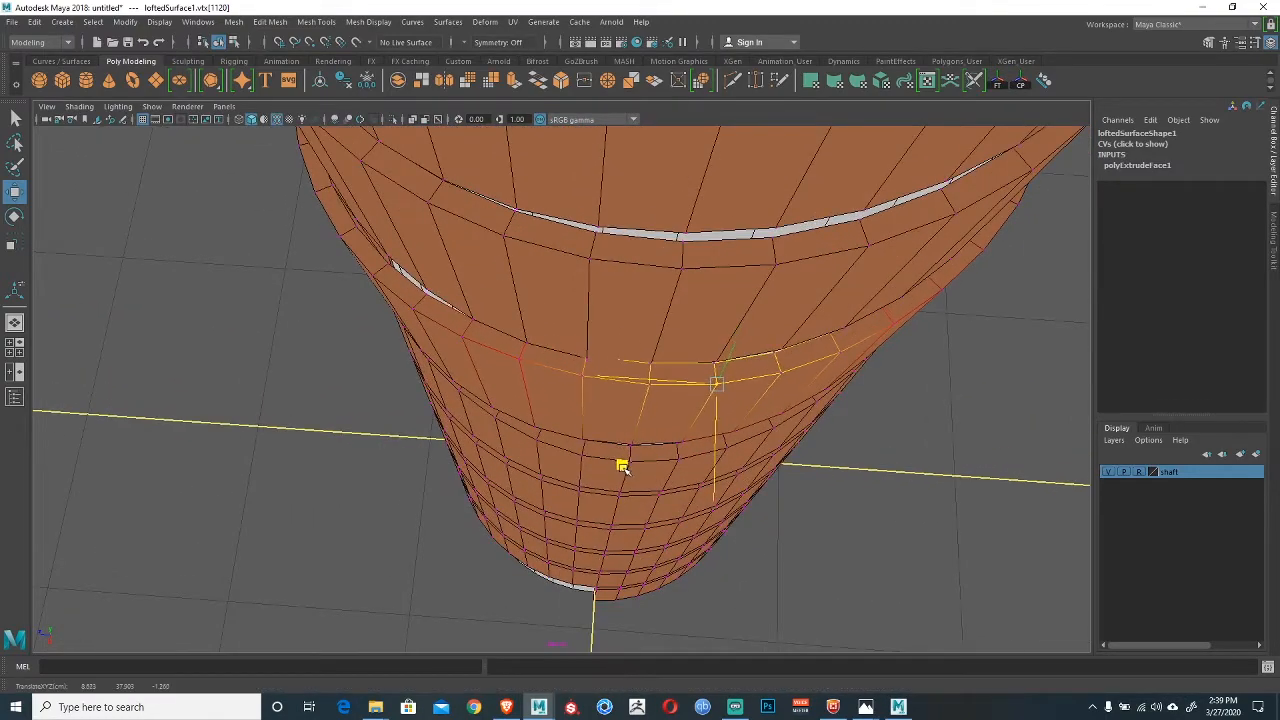
left_click(518, 362)
left_click_drag(420, 438, 417, 446)
Lower the flared band's upper rim at two neighbouring points beneath the band above.
left_click_drag(467, 500, 485, 360, "alt")
middle_click_drag(485, 360, 565, 330, "alt")
left_click_drag(589, 280, 589, 288)
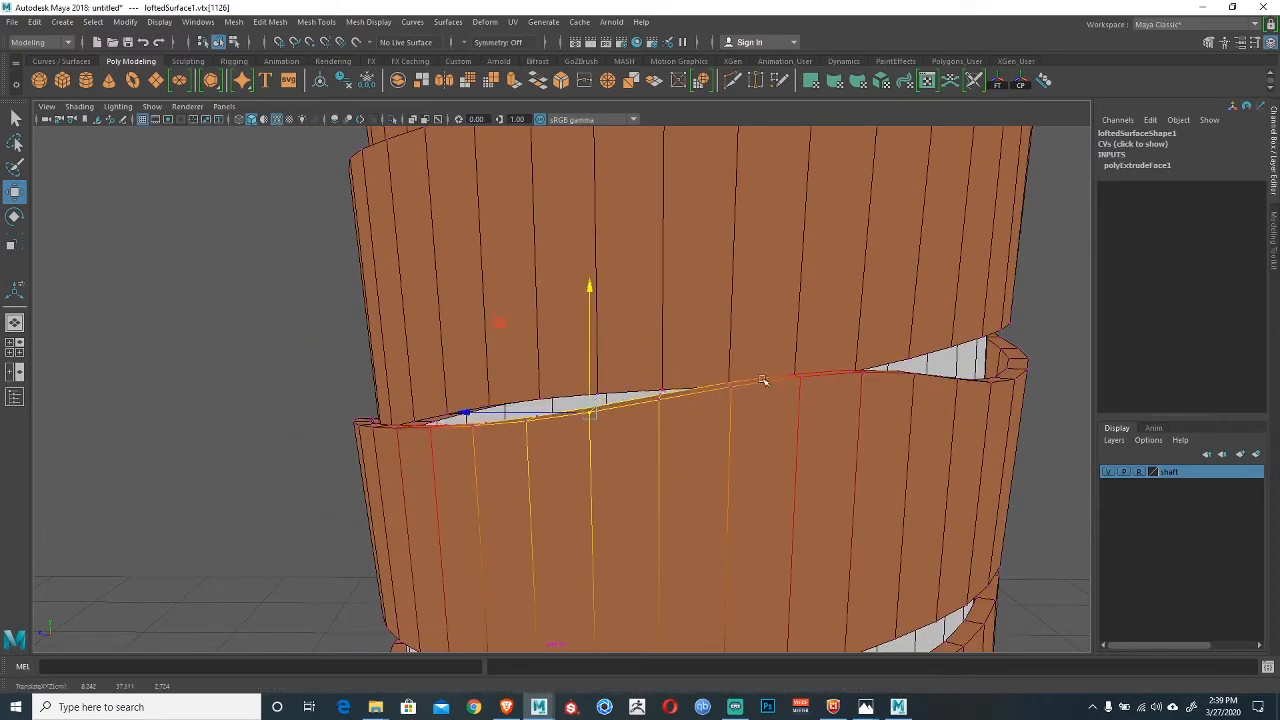
left_click(731, 383)
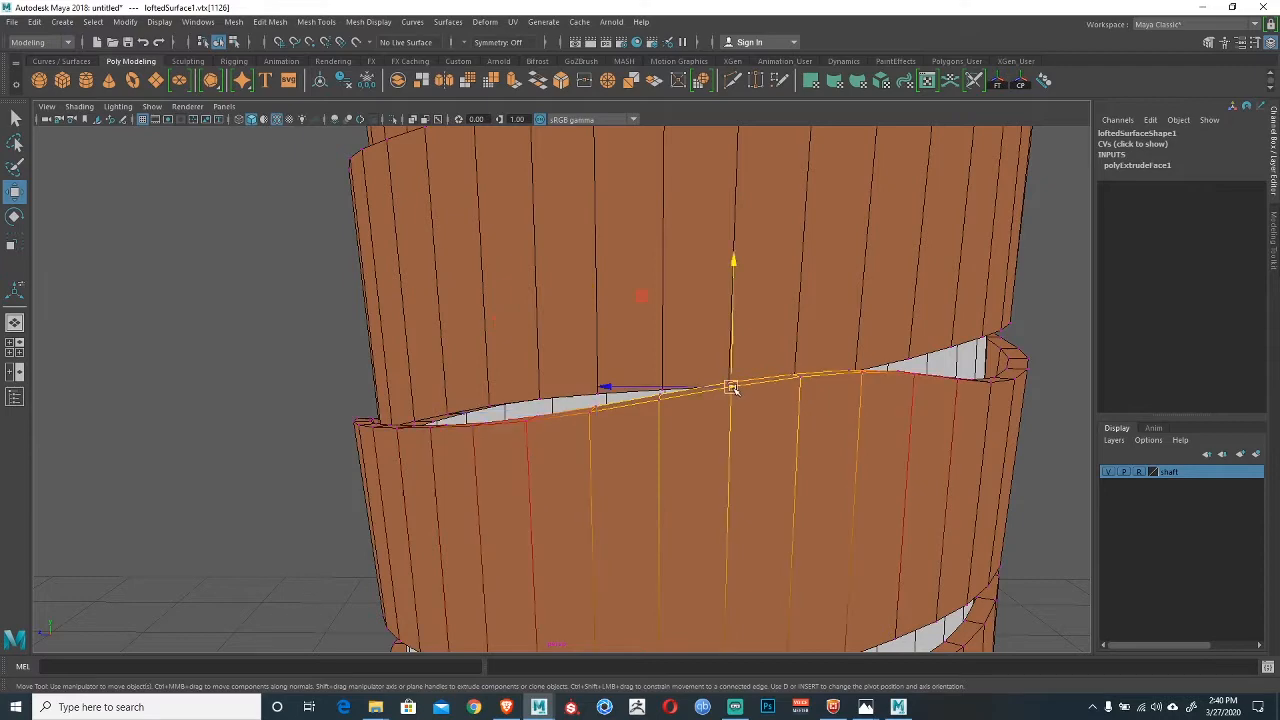
left_click_drag(733, 365, 652, 385)
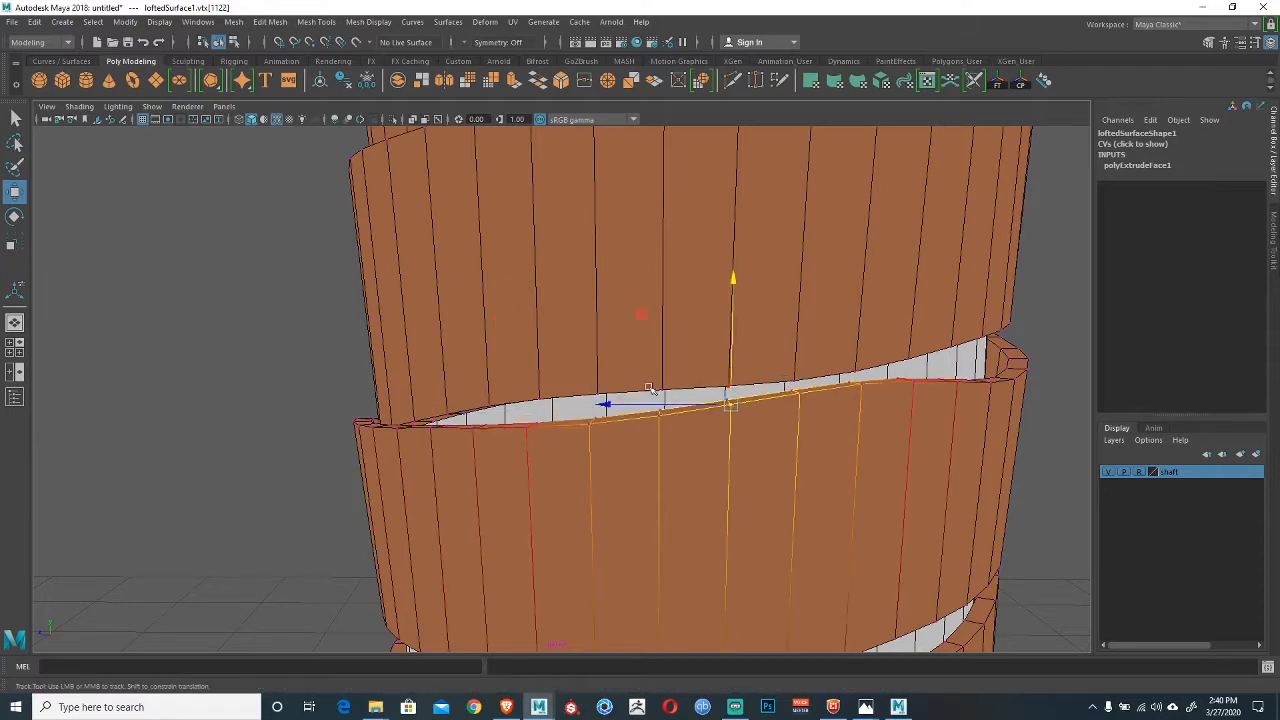
Raise the upper edge of the next band down at two points to meet the flared band above it.
right_click_drag(649, 388, 568, 439, "alt")
middle_click_drag(568, 439, 611, 283, "alt")
middle_click_drag(644, 354, 634, 356, "alt")
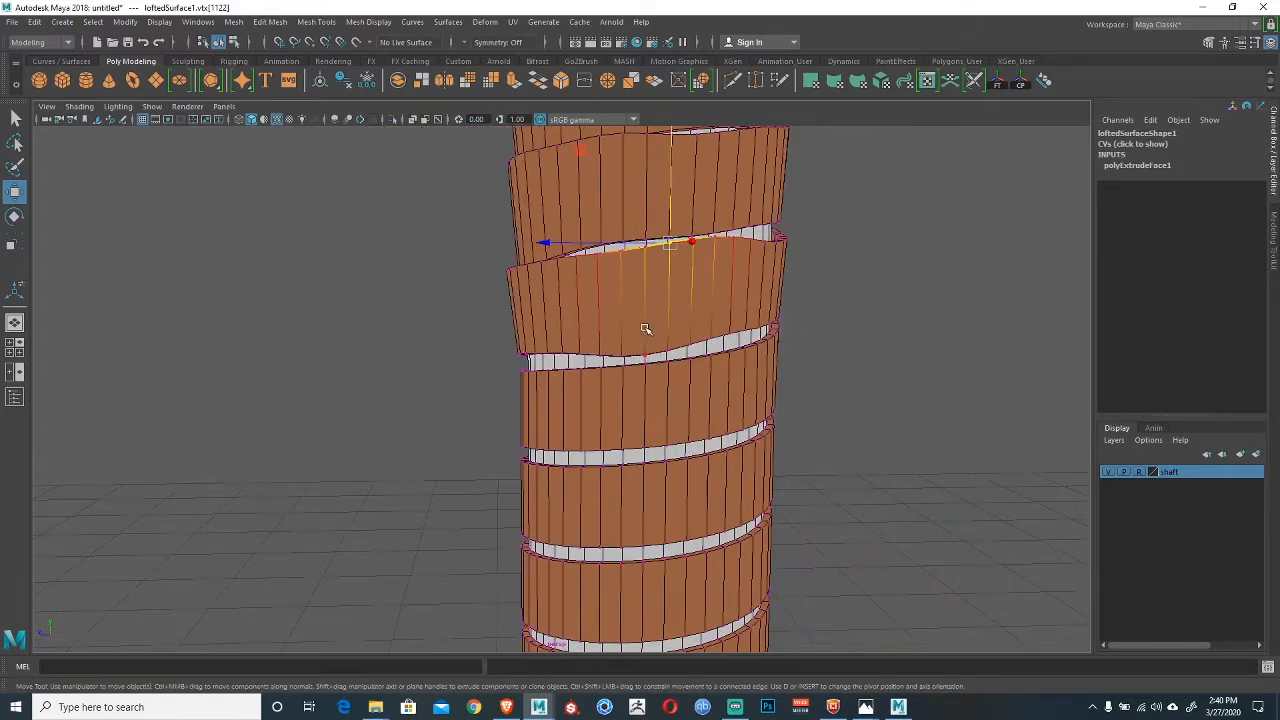
left_click_drag(645, 326, 645, 324)
left_click(646, 364)
left_click(733, 344)
left_click_drag(732, 341, 730, 322)
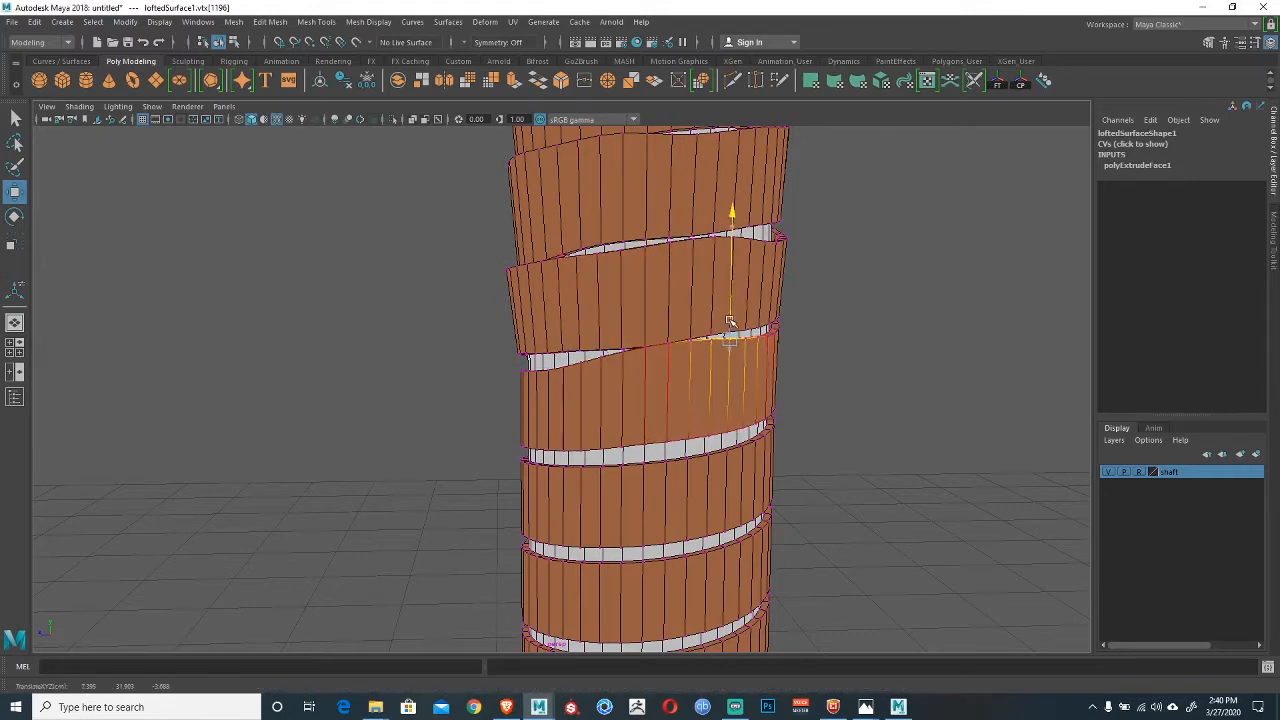
Push the raised upper edge of that band horizontally outward from the shaft.
left_click_drag(634, 398, 646, 406, "alt")
middle_click_drag(646, 406, 592, 472, "alt")
right_click_drag(592, 472, 785, 525, "alt")
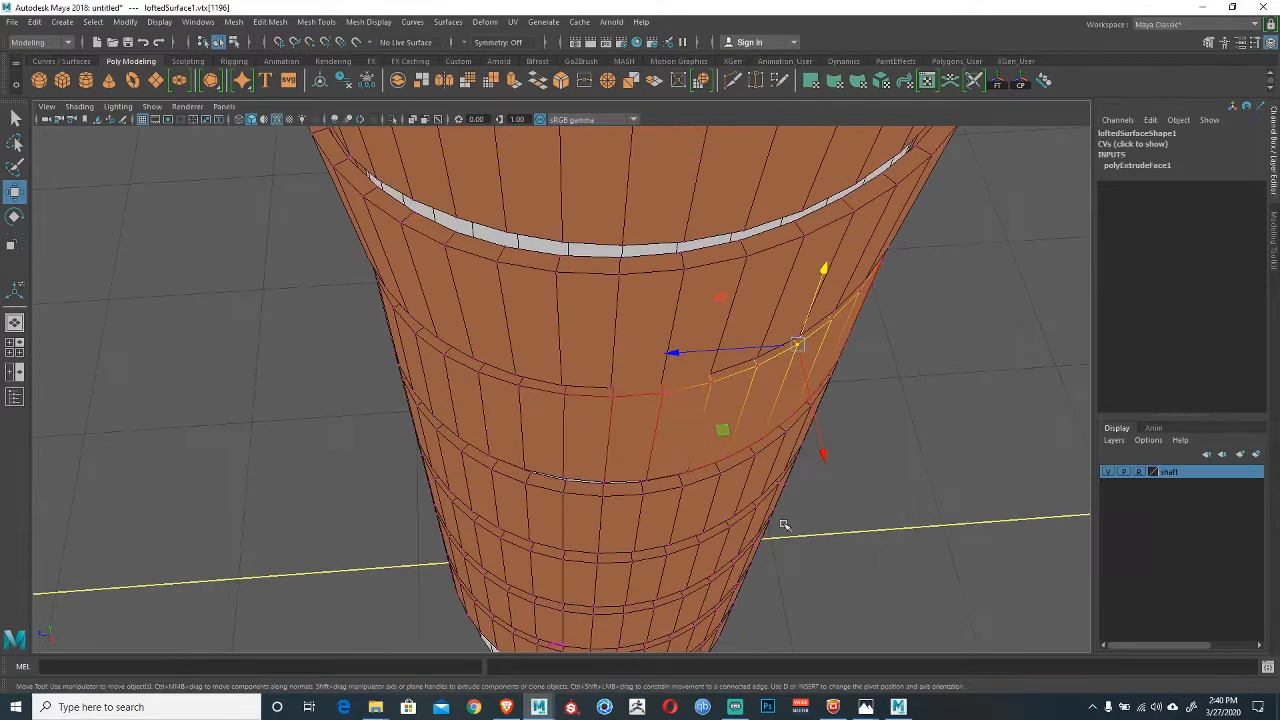
left_click(664, 396)
left_click_drag(583, 487, 587, 494)
middle_click_drag(662, 499, 748, 460, "alt")
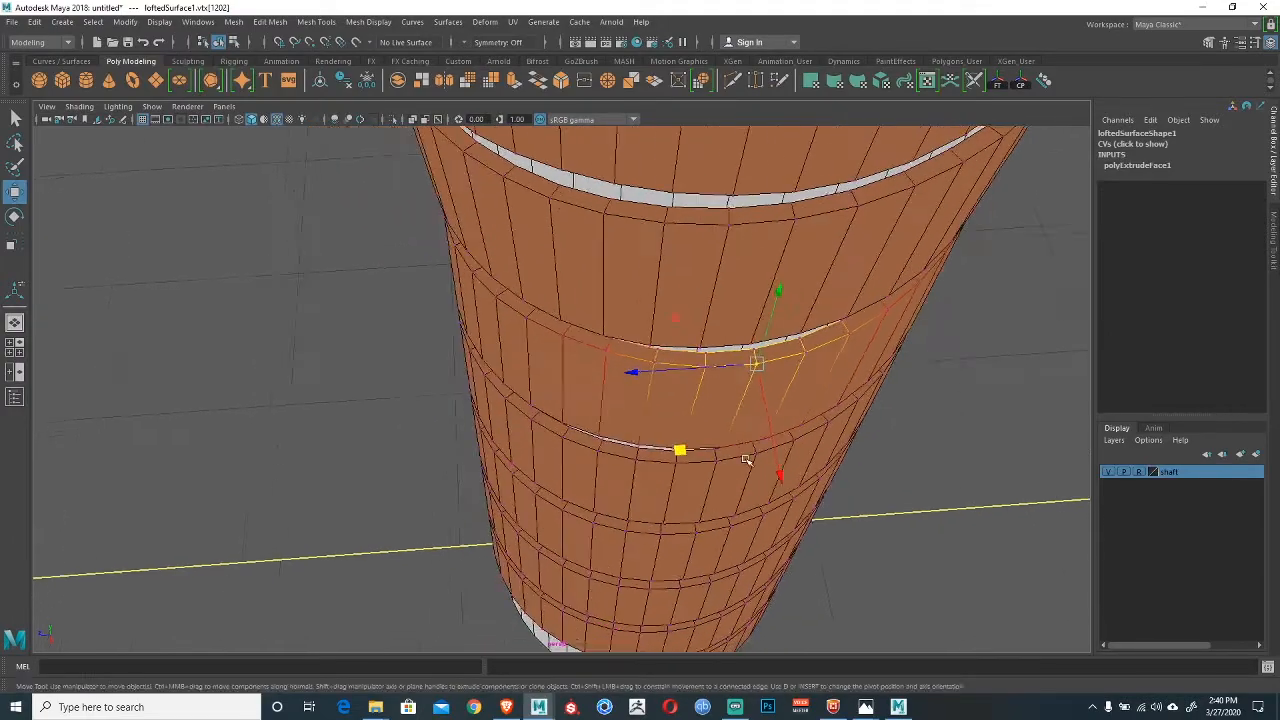
On another side of the shaft, push the band's upper rim outward at two soft-selected vertices.
right_click_drag(748, 460, 553, 500, "alt")
left_click_drag(553, 510, 600, 450, "alt")
middle_click_drag(600, 450, 571, 303, "alt")
left_click_drag(571, 303, 575, 345, "alt")
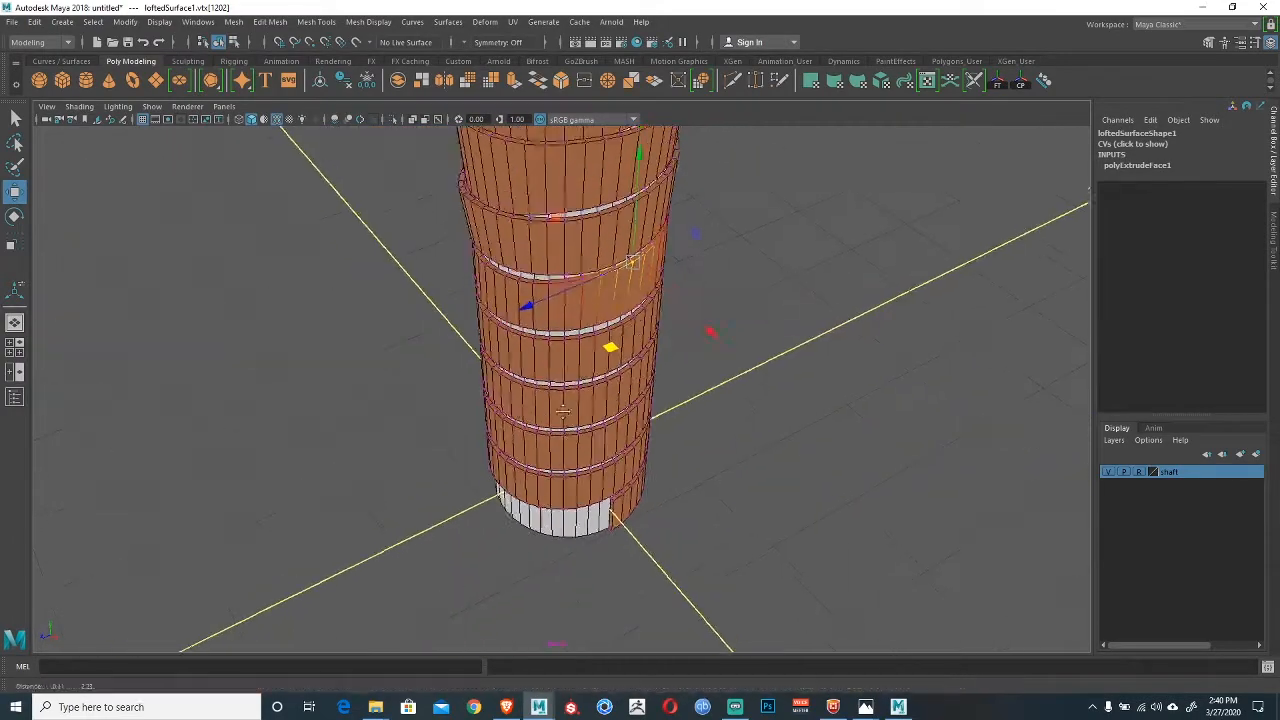
right_click_drag(575, 345, 563, 463, "alt")
mouse_move(563, 463)
left_mouse_down("alt")
mouse_move(591, 389)
mouse_move(558, 438)
mouse_move(570, 446)
left_mouse_up("alt")
scroll(591, 389, "up", 3)
left_click(549, 377)
left_click_drag(557, 503, 546, 366, "alt")
left_click(536, 325)
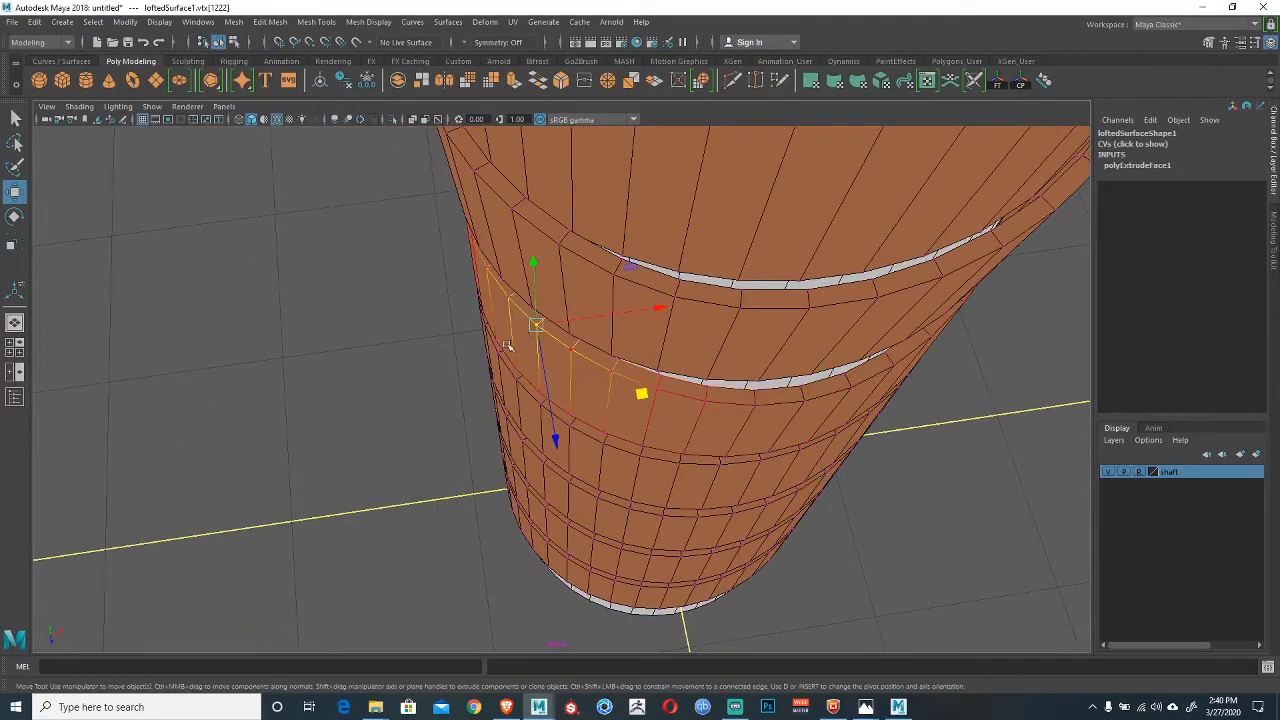
left_click_drag(641, 398, 565, 385)
left_click(563, 383)
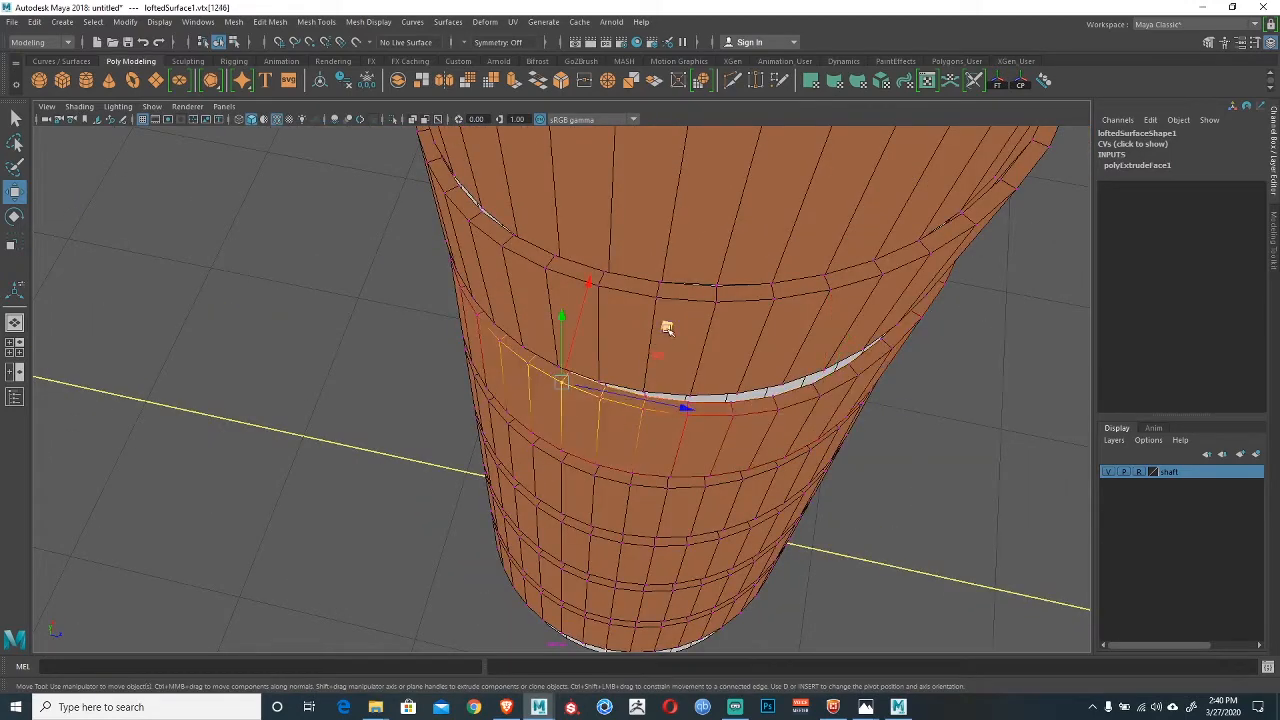
left_click_drag(667, 328, 656, 343)
Pull the lower edge of the upper band down at three points to close the gap with the band below.
left_click_drag(597, 434, 739, 259, "alt")
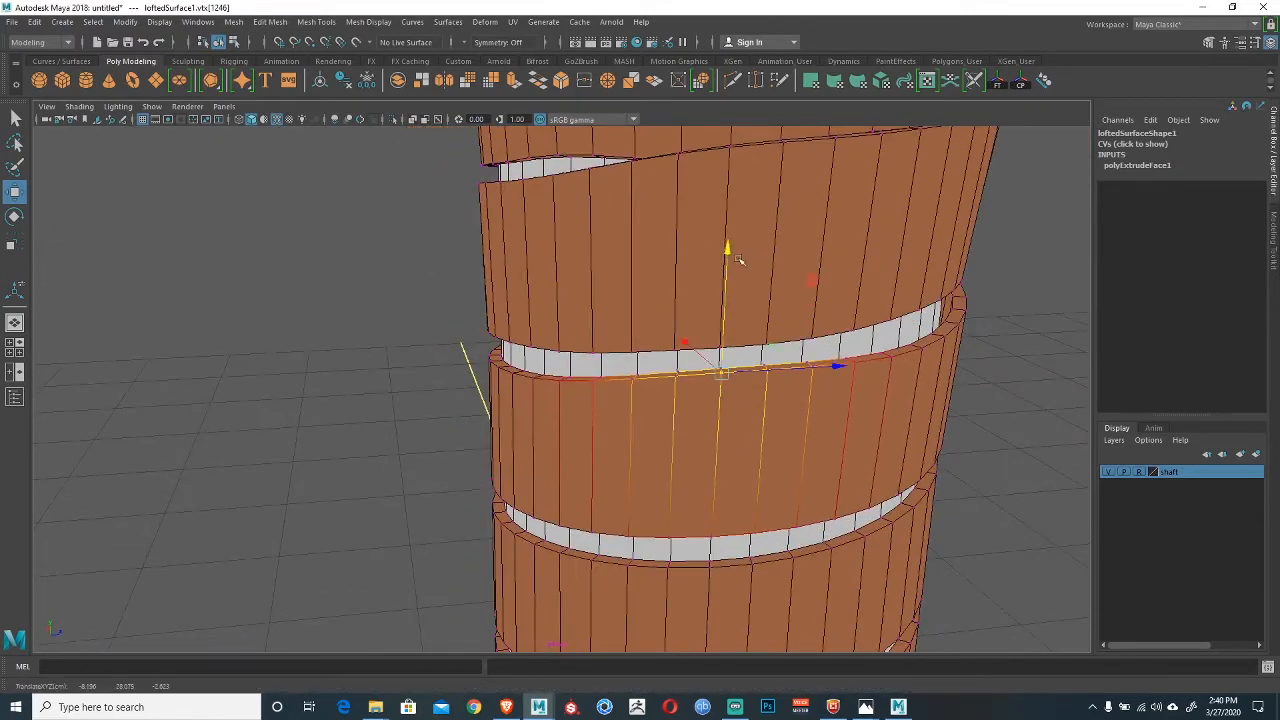
left_click(918, 343)
left_click_drag(766, 305, 780, 343, "alt")
left_click(676, 344)
left_click_drag(676, 302, 676, 322)
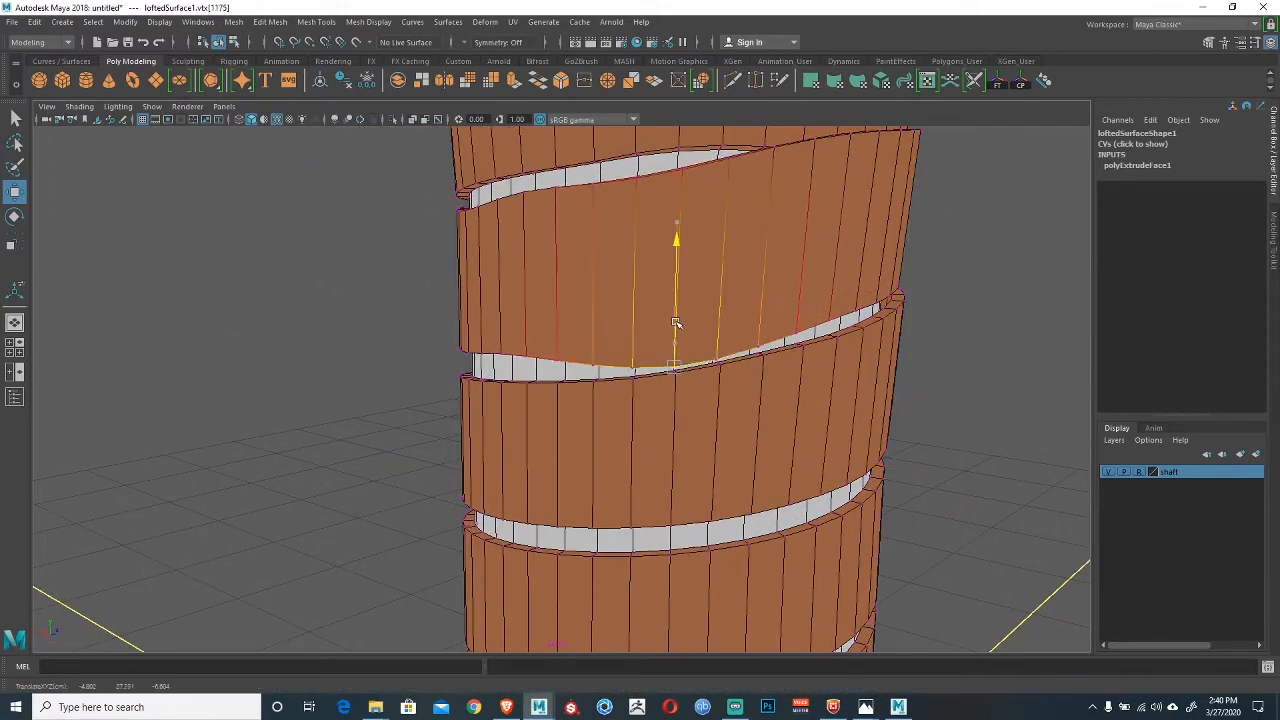
left_click(829, 319)
left_click_drag(833, 285, 833, 304)
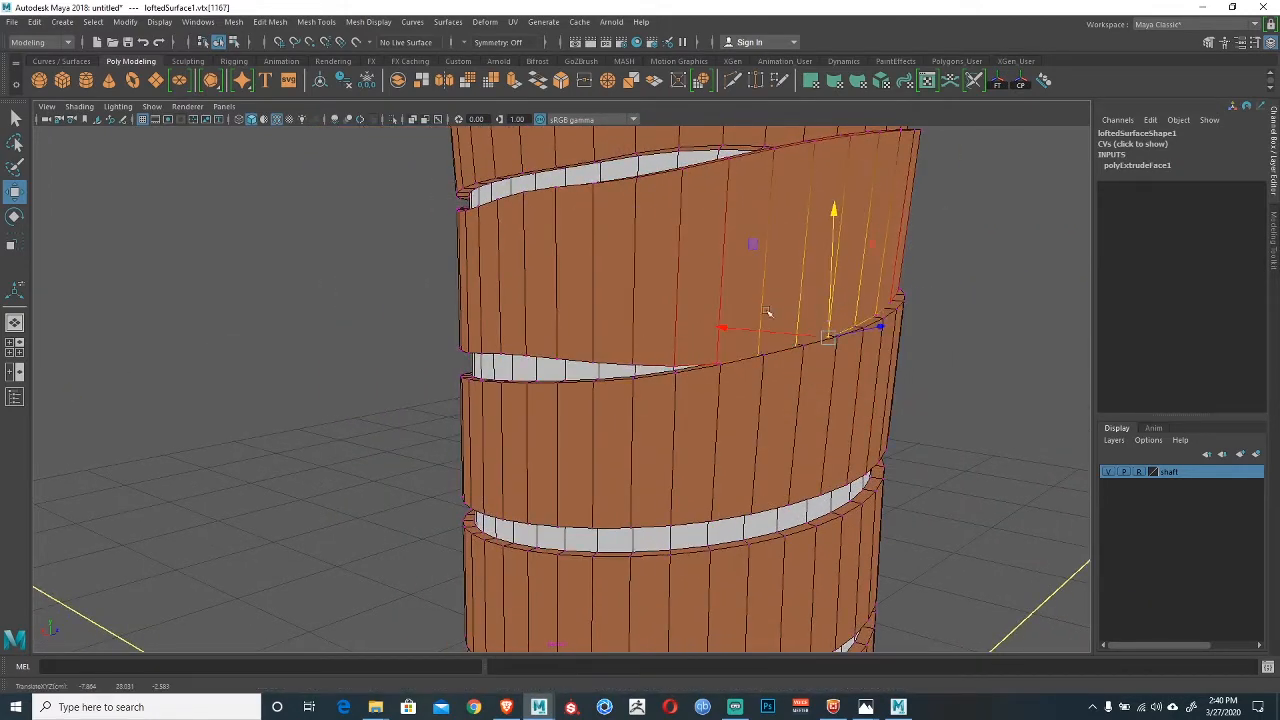
left_click(557, 362)
left_click_drag(557, 334, 557, 349)
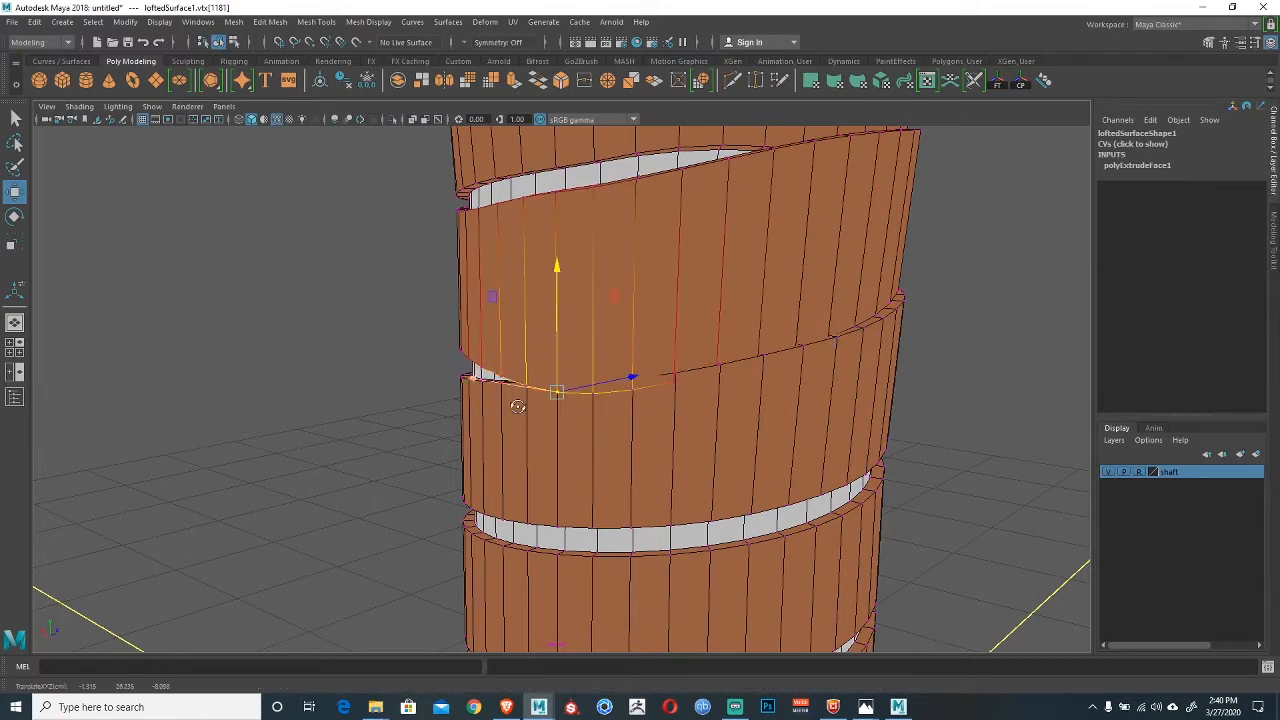
Select a vertex on the lower band's upper rim and push it outward, clear of the overlapping band.
left_click_drag(517, 406, 479, 305, "alt")
left_click(472, 270)
middle_click_drag(488, 280, 565, 370, "alt")
right_click_drag(565, 370, 742, 512, "alt")
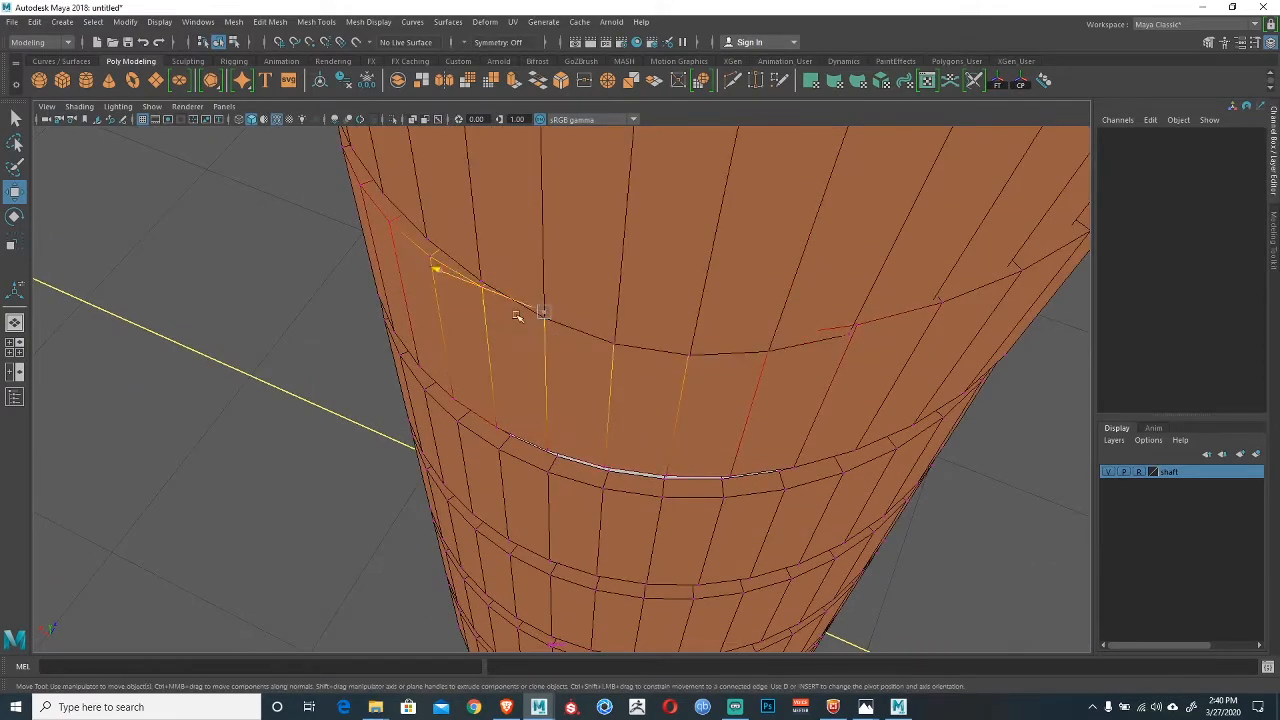
left_click(517, 316)
left_click_drag(563, 369, 673, 424, "alt")
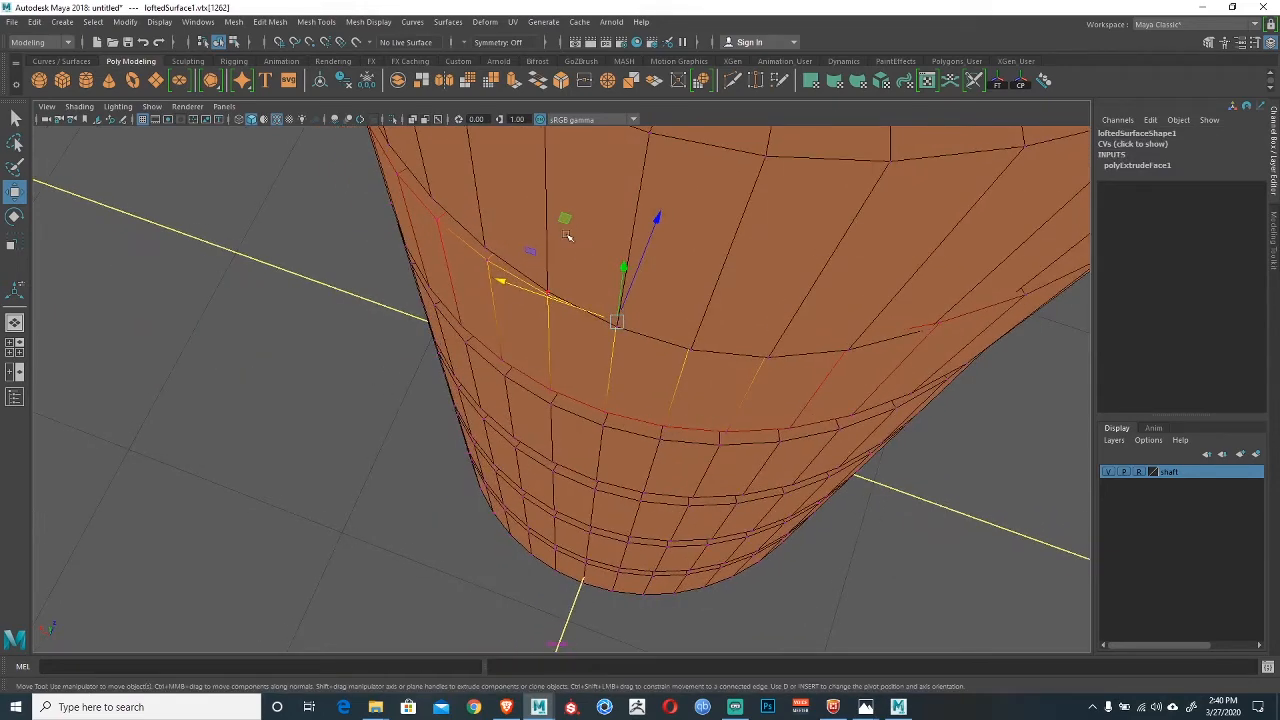
left_click_drag(567, 236, 722, 341)
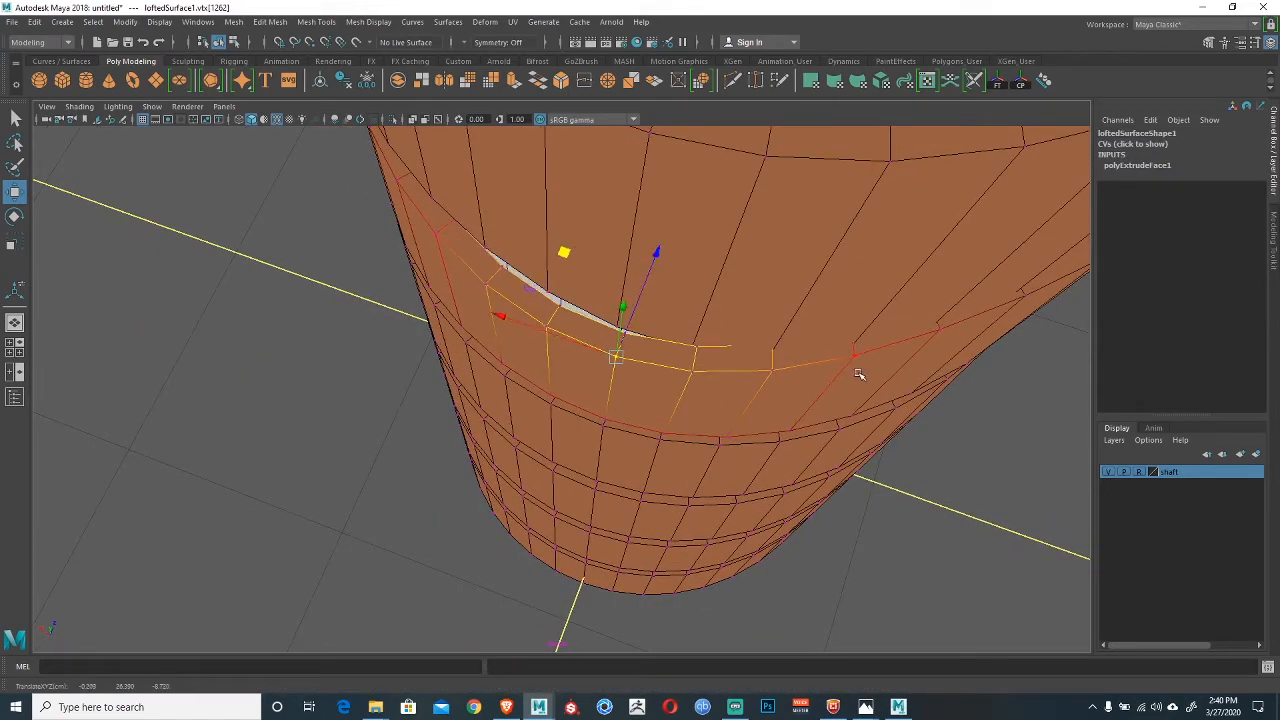
Push the lower band's upper rim horizontally outward at three more soft-selected vertices, working around the shaft.
left_click(857, 370)
middle_click_drag(855, 367, 651, 336, "alt")
left_click_drag(651, 336, 652, 356, "alt")
left_click_drag(599, 196, 610, 211)
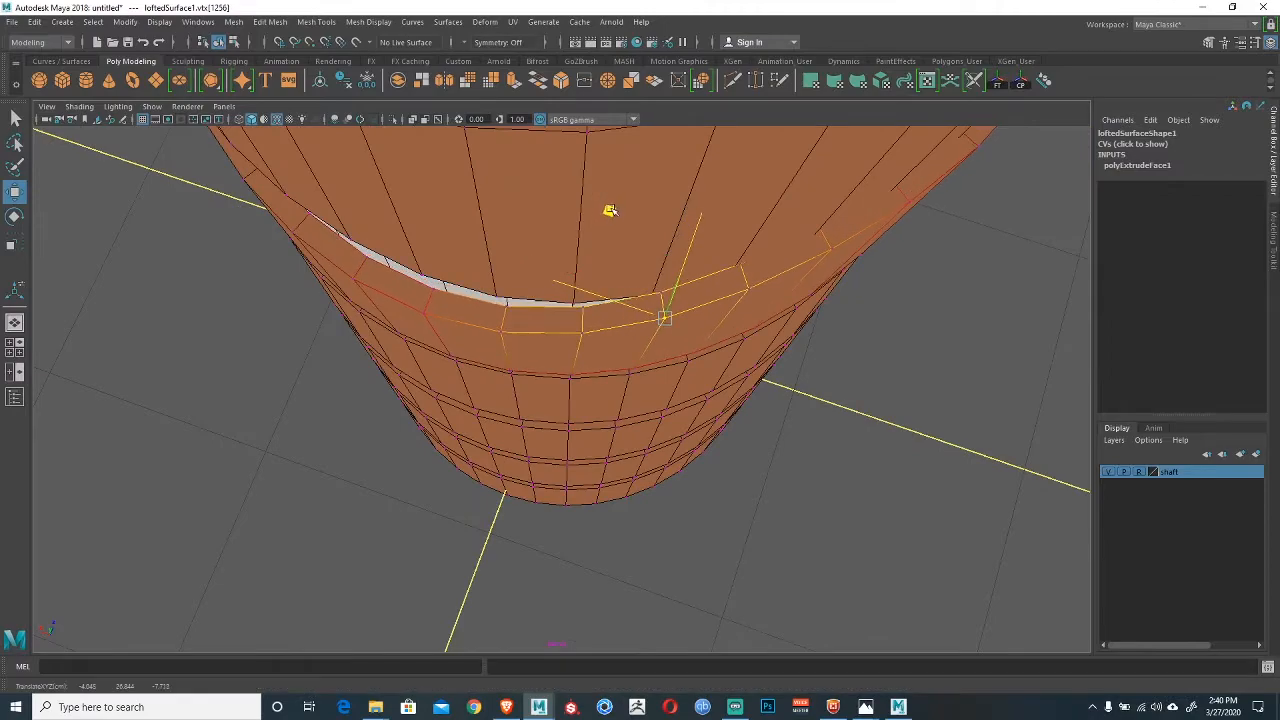
middle_click_drag(745, 248, 643, 322, "alt")
left_click(720, 328)
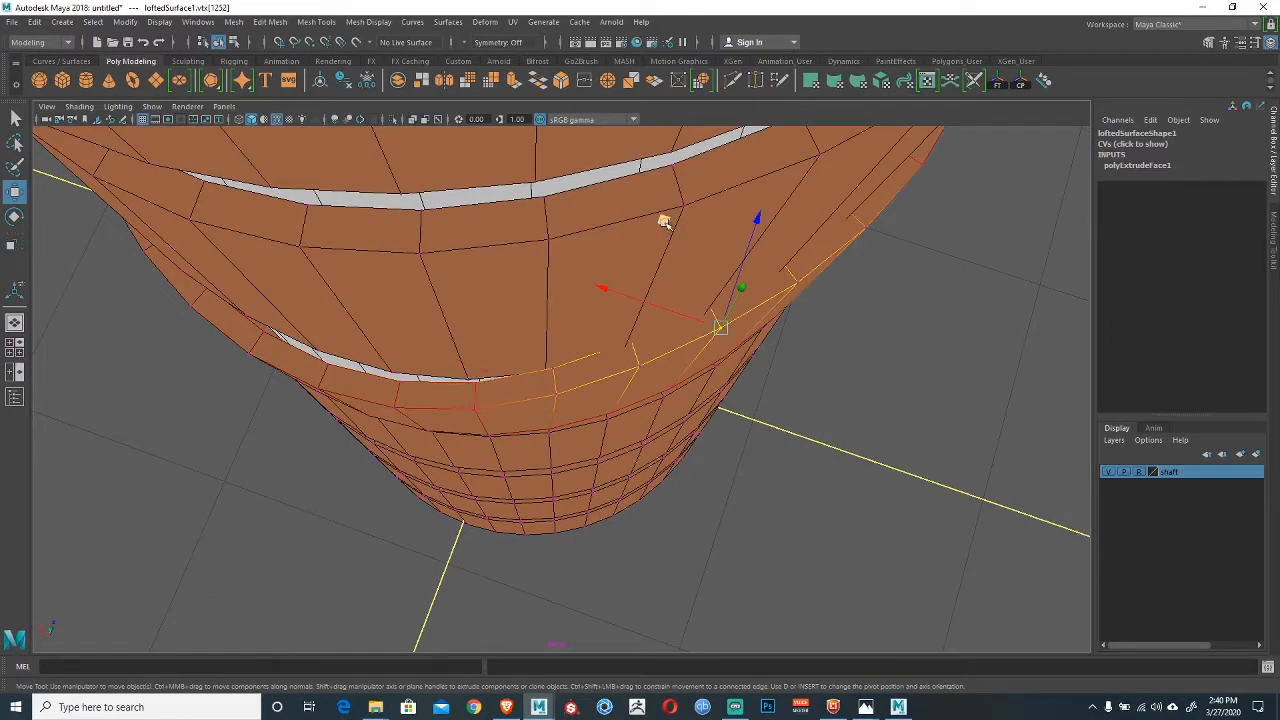
left_click_drag(664, 222, 671, 234)
middle_click_drag(838, 275, 762, 392, "alt")
left_click_drag(762, 392, 692, 268, "alt")
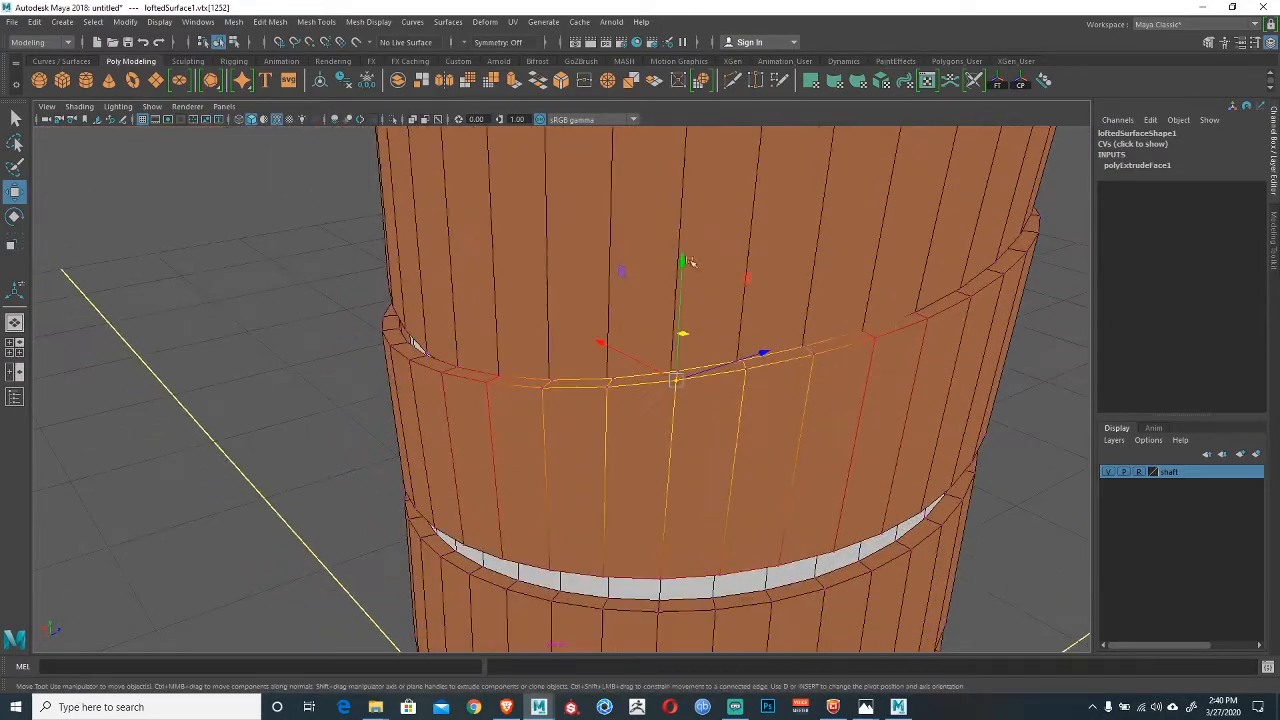
left_click(878, 342)
left_click_drag(878, 342, 697, 320, "alt")
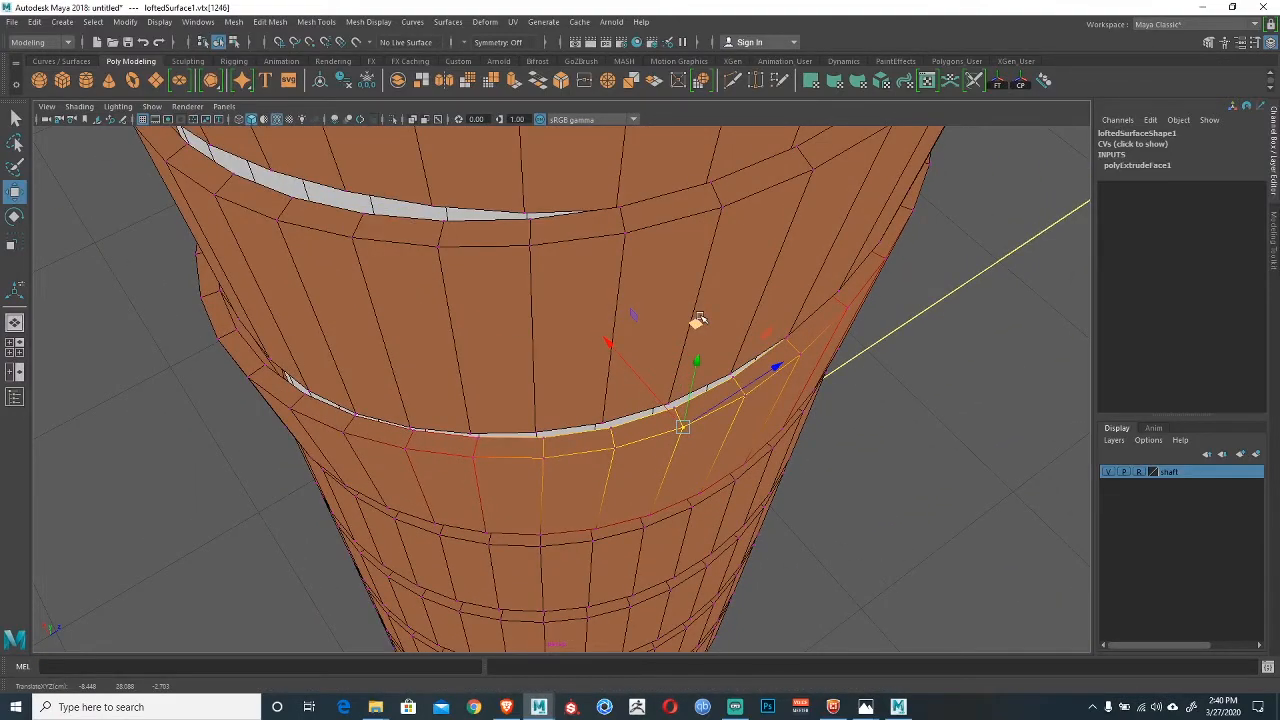
On the next band down, push the upper rim outward from the shaft at a soft-selected vertex.
right_click_drag(692, 330, 500, 337, "alt")
left_click_drag(512, 462, 529, 386, "alt")
right_click_drag(529, 386, 474, 318, "alt")
middle_click_drag(466, 502, 447, 502, "alt")
left_click_drag(486, 432, 500, 420, "alt")
right_click_drag(500, 420, 700, 496, "alt")
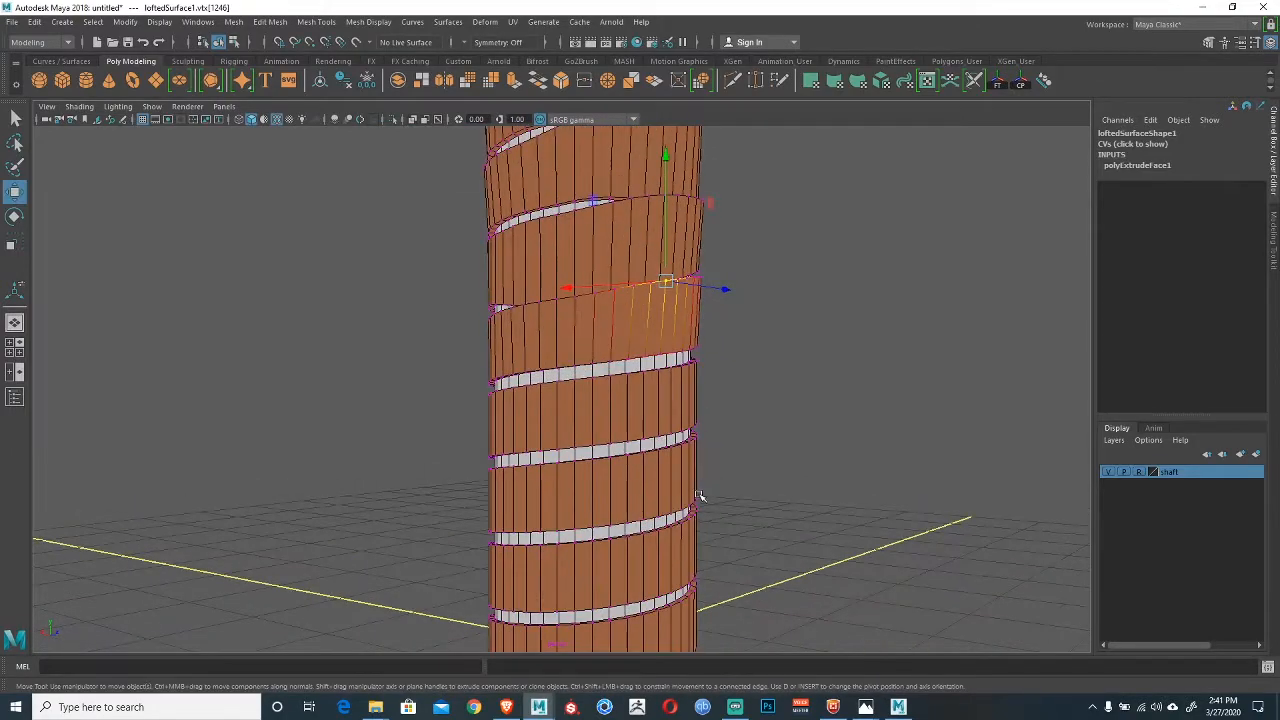
right_click_drag(582, 352, 612, 392, "alt")
middle_click_drag(612, 392, 557, 349, "alt")
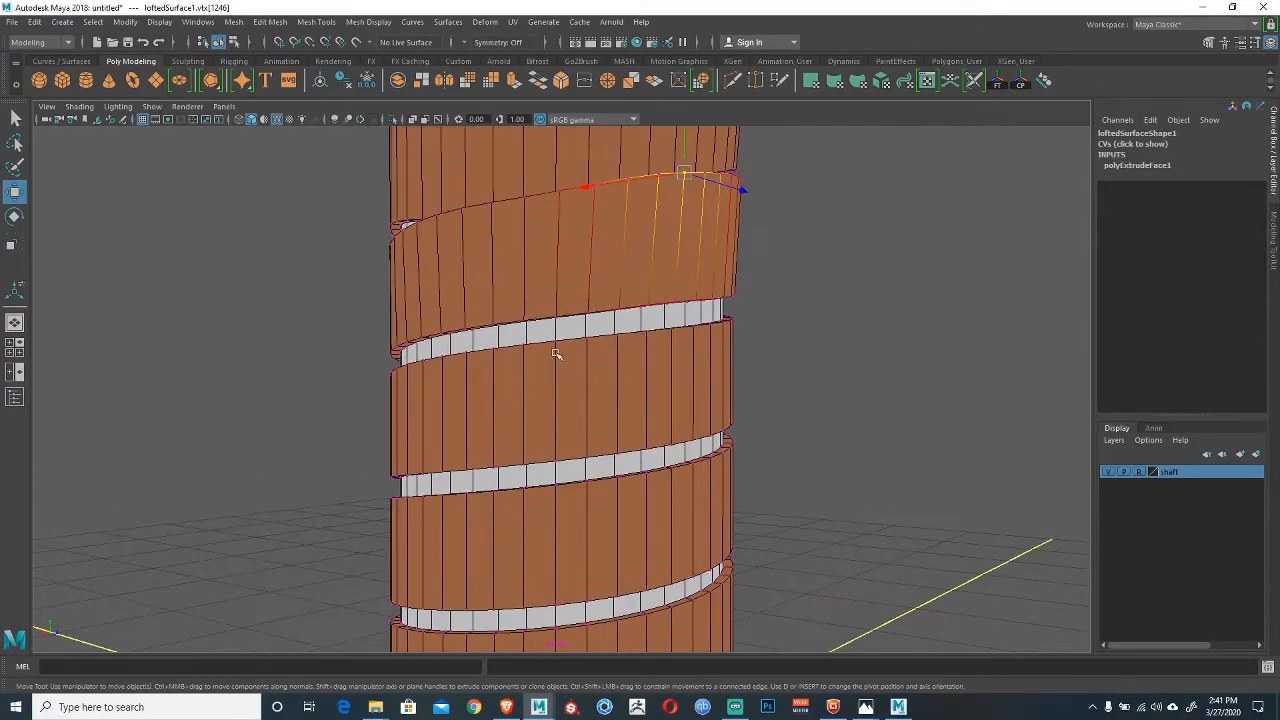
left_click_drag(557, 349, 709, 429, "alt")
right_click_drag(500, 335, 583, 357, "alt")
left_click_drag(583, 357, 537, 304, "alt")
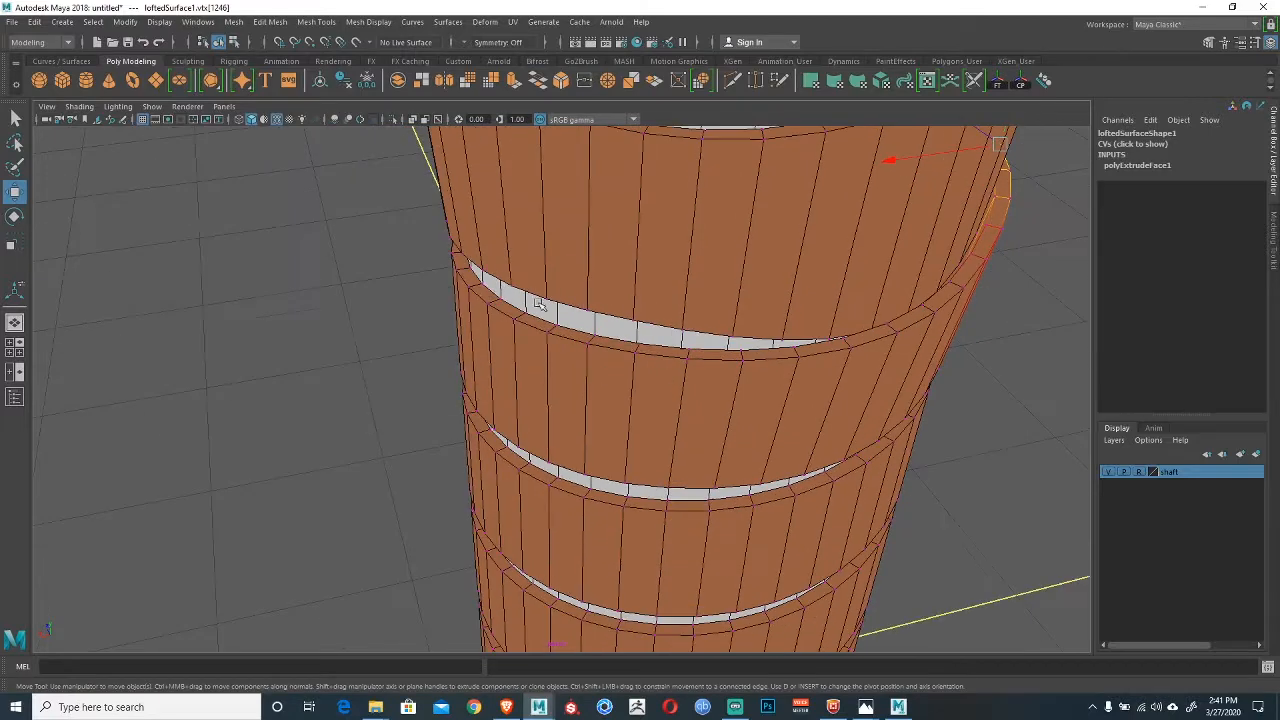
left_click(469, 288)
left_click_drag(508, 362, 786, 406, "alt")
middle_click_drag(786, 406, 808, 412, "alt")
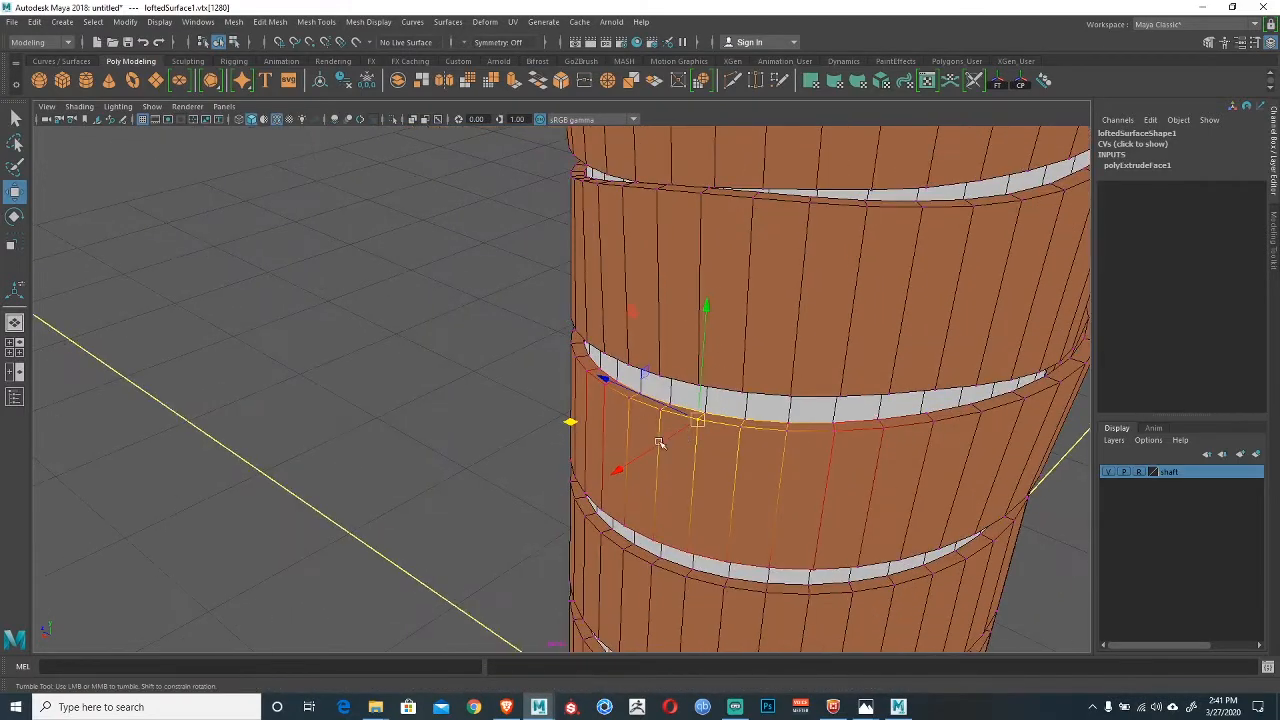
left_click_drag(657, 443, 746, 196, "alt")
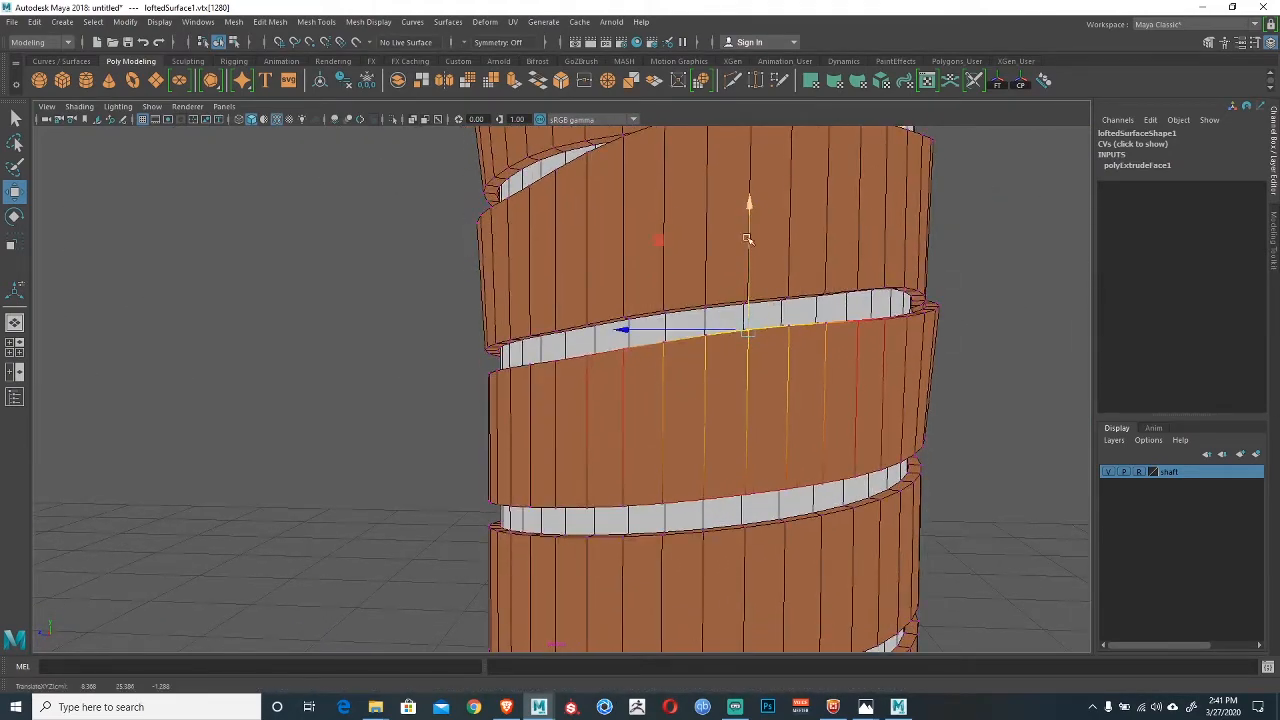
Pull the lower edge of the band above down at three vertices to narrow the exposed gap.
middle_click_drag(793, 354, 641, 298, "alt")
left_click(615, 298)
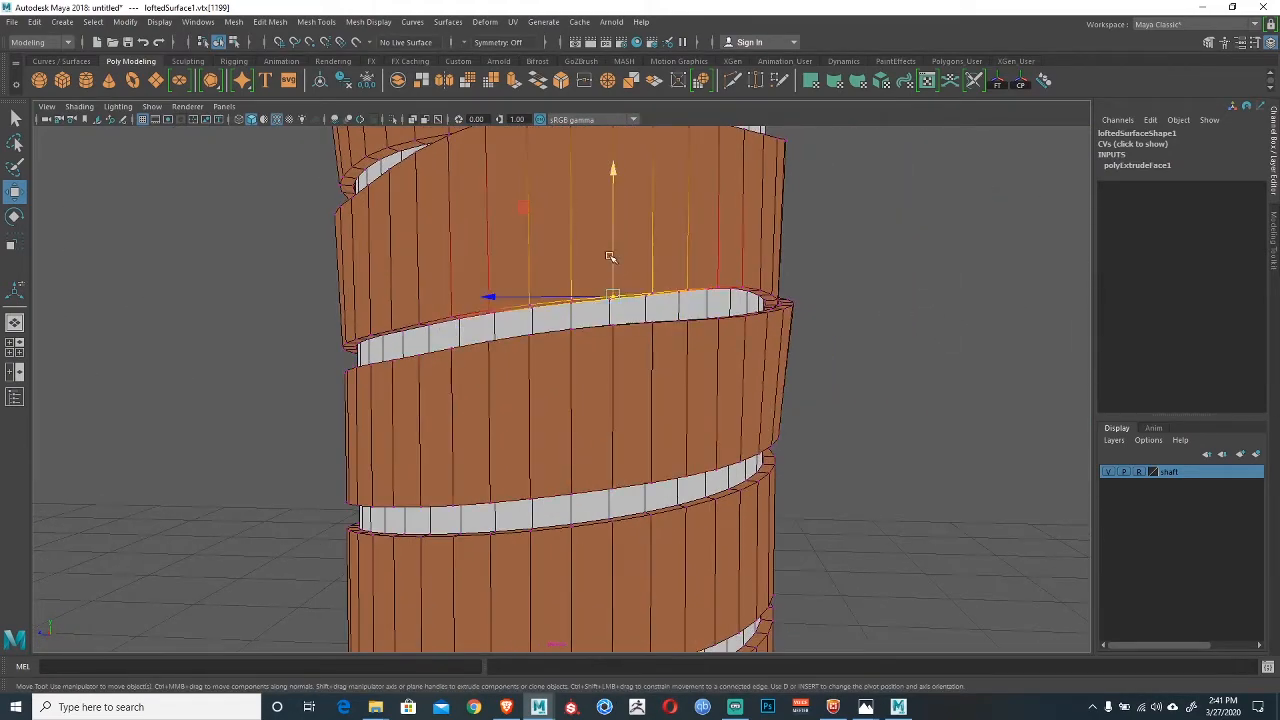
left_click_drag(613, 257, 613, 268)
left_click(753, 300)
left_click_drag(743, 270, 742, 280)
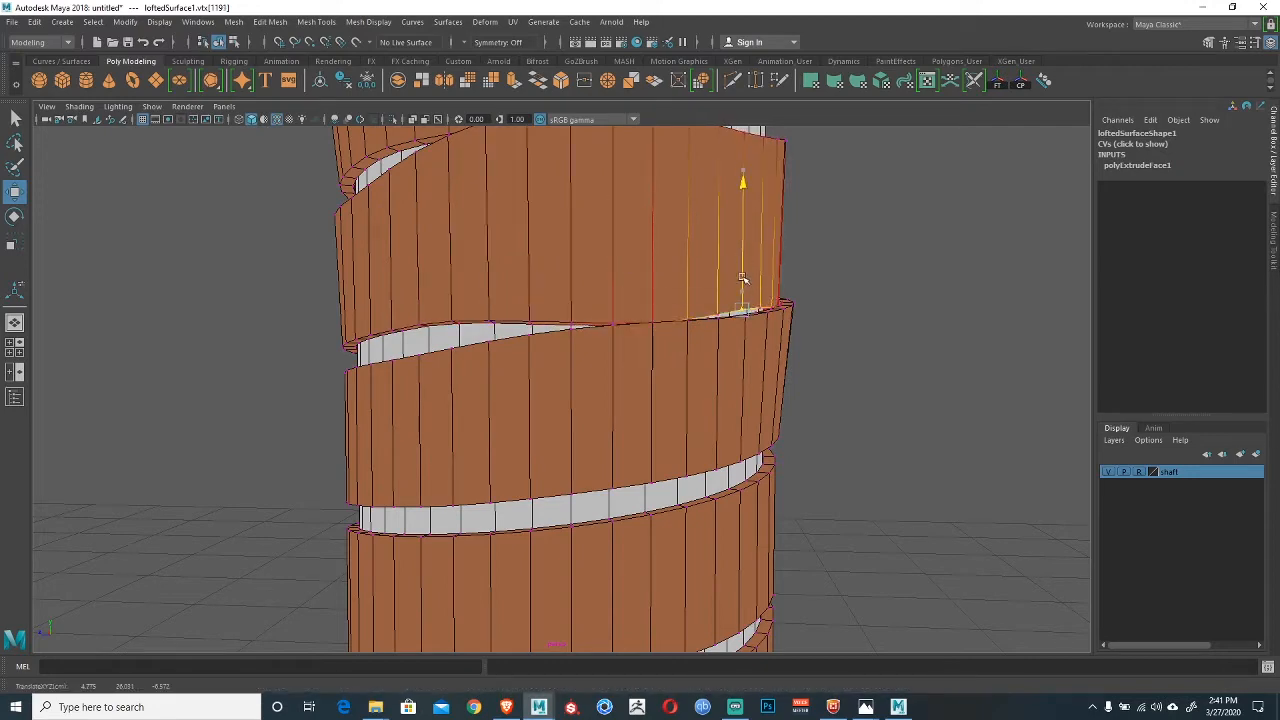
middle_click_drag(475, 319, 560, 314, "alt")
left_click_drag(365, 324, 441, 331, "alt")
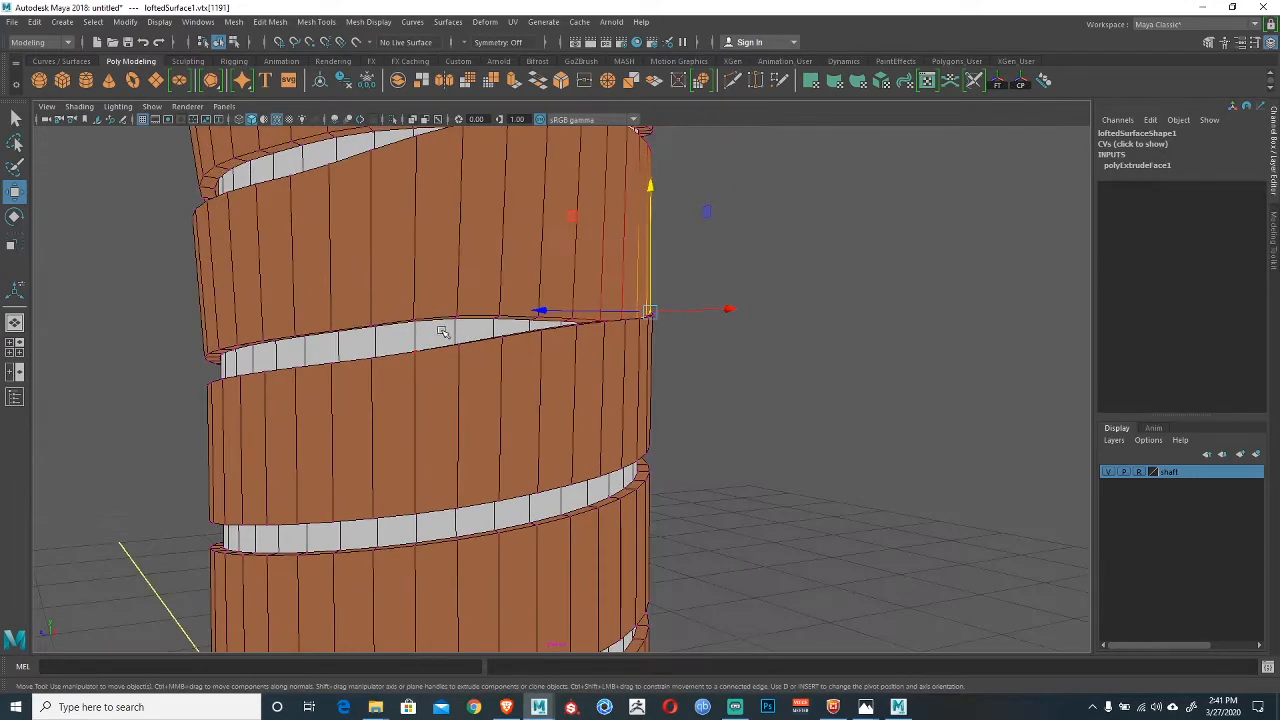
left_click(372, 330)
left_click_drag(372, 289, 373, 301)
Around the corner, push the lower band's upper rim outward at two vertices so it clears the band above.
middle_click_drag(374, 291, 575, 316, "alt")
left_click_drag(575, 316, 646, 411, "alt")
left_click(677, 285)
left_click_drag(679, 313, 587, 371, "alt")
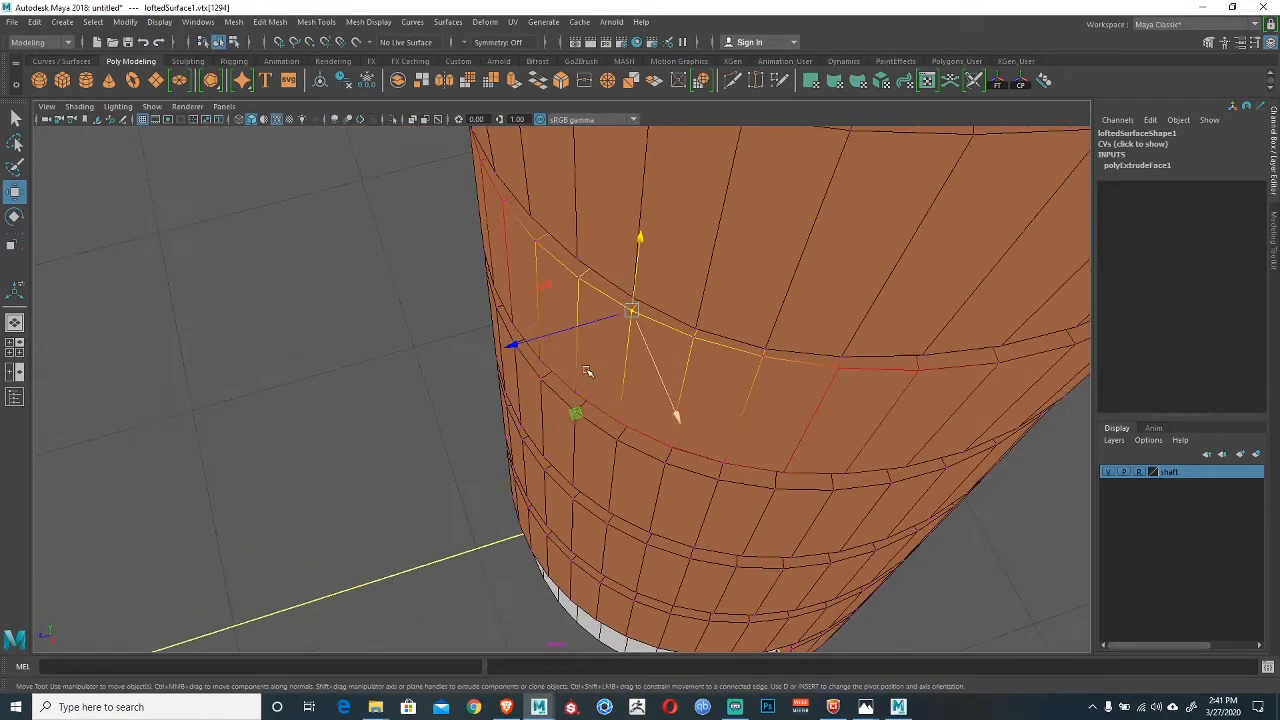
left_click_drag(575, 414, 558, 429)
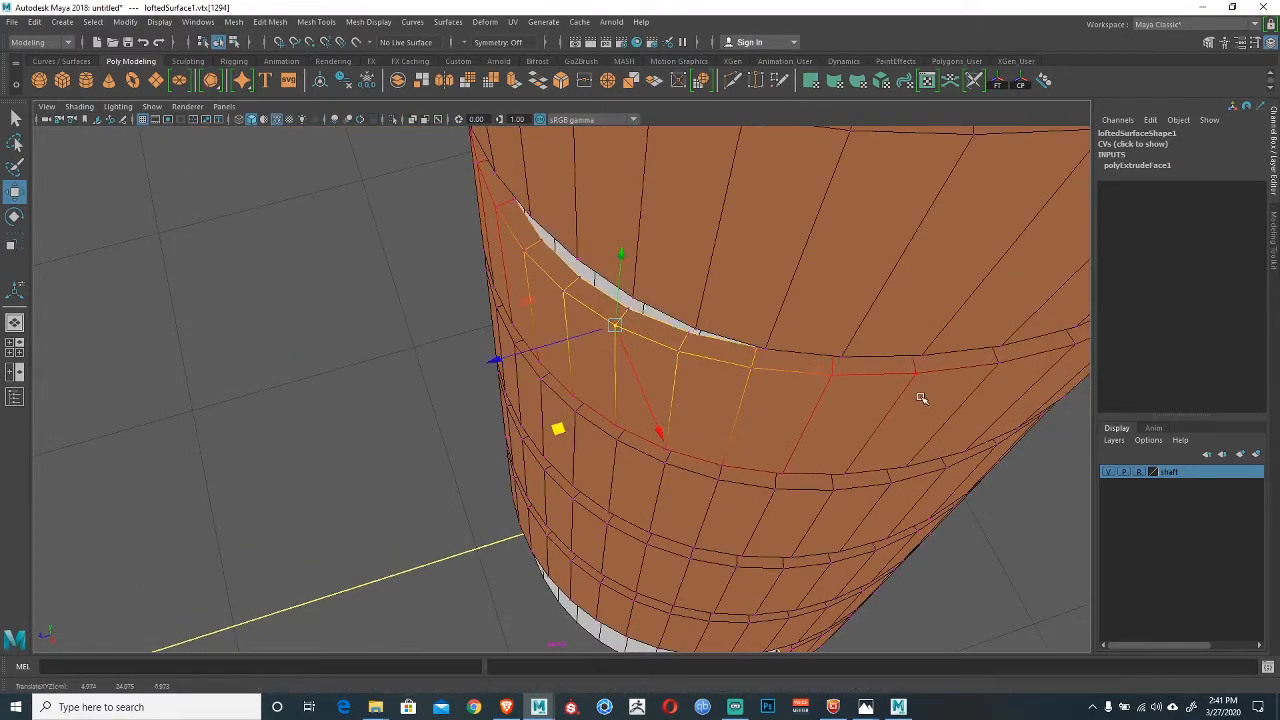
left_click(906, 430)
middle_click_drag(875, 481, 878, 490)
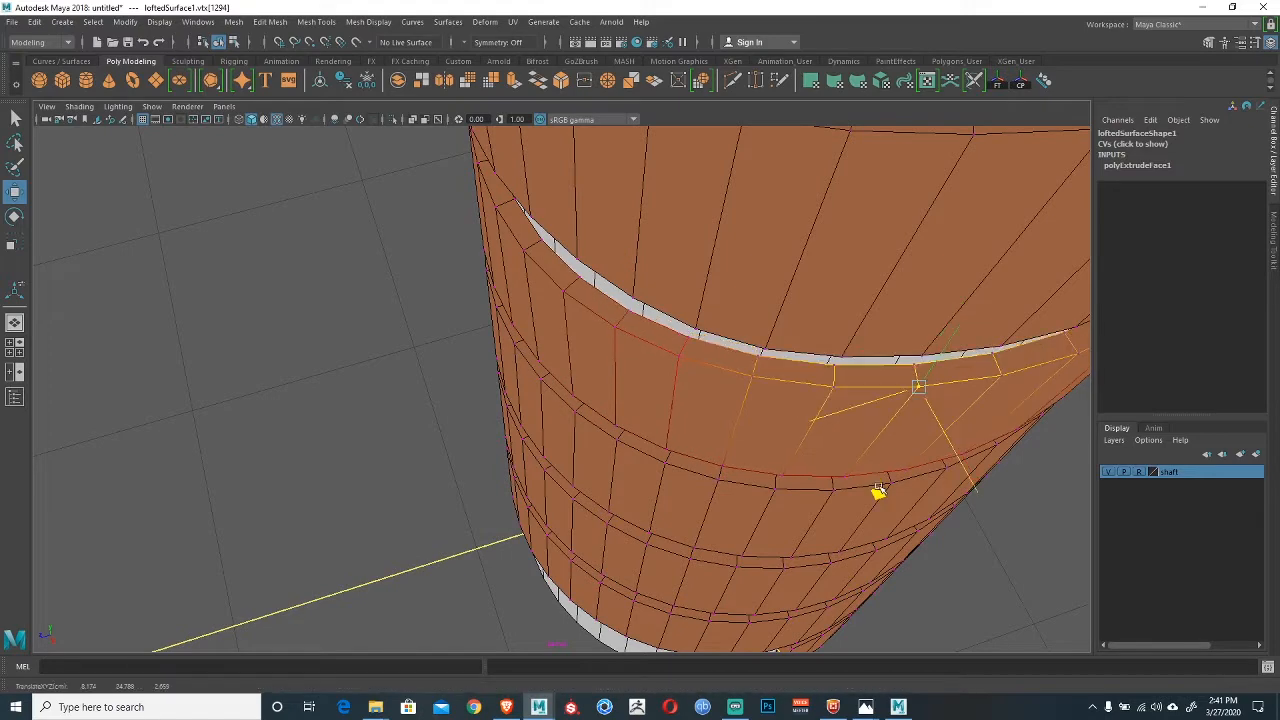
Push another vertex of that rim outward, raise it to cover the gap, and push it out further.
left_click_drag(507, 362, 555, 310, "alt")
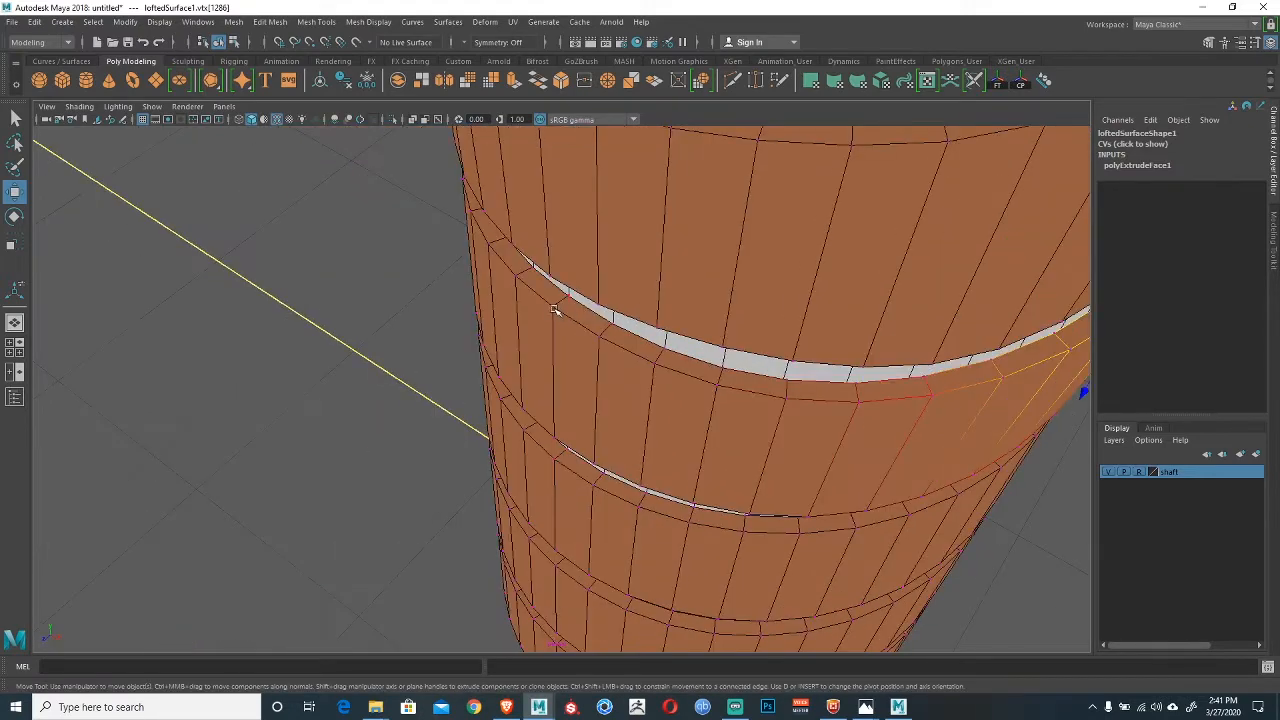
left_click(542, 300)
middle_click_drag(549, 400, 563, 416)
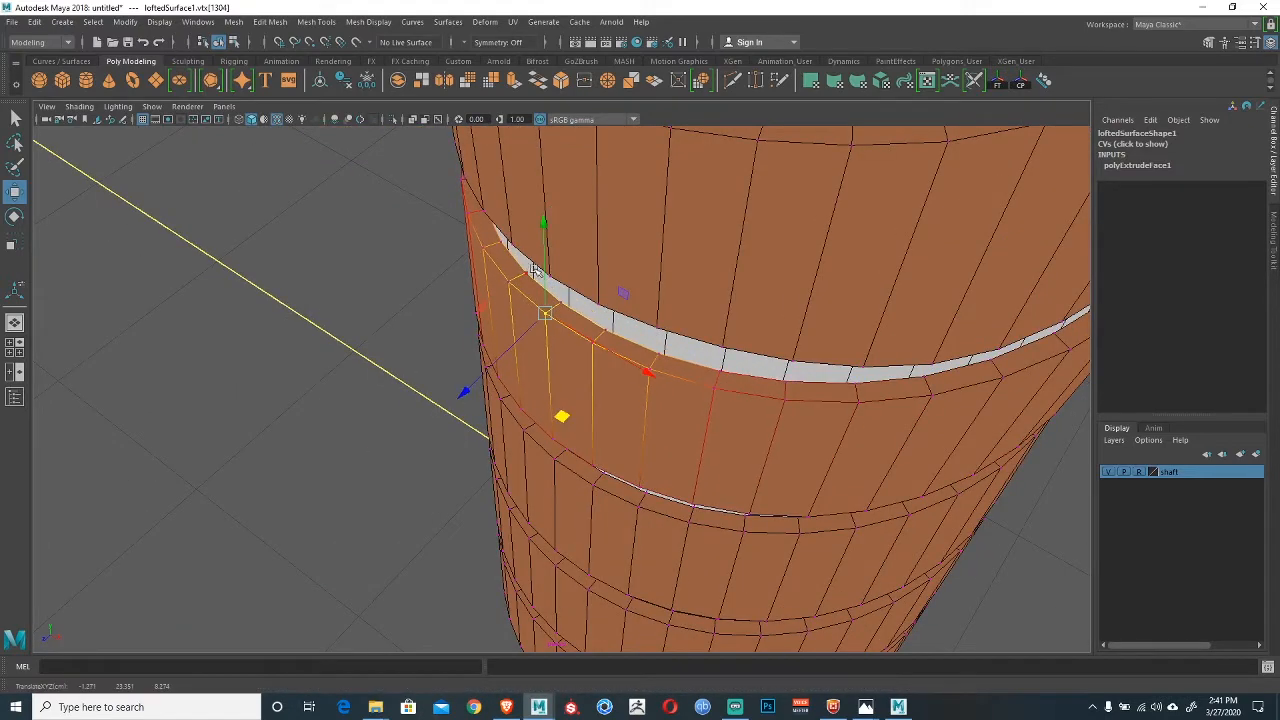
left_click_drag(543, 258, 542, 237)
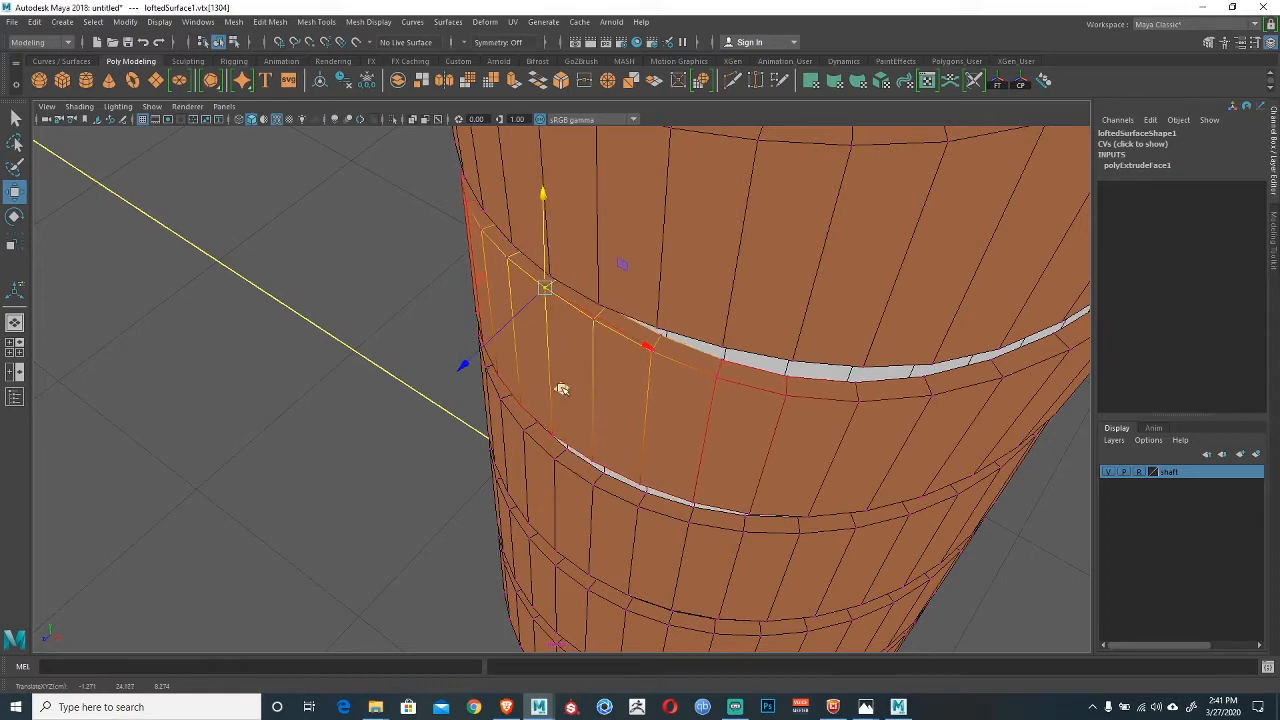
left_click_drag(562, 388, 551, 400)
Raise the same upper rim at two more soft-selected vertices to cover the gap beneath the band above.
left_click(783, 398)
left_click_drag(783, 404, 801, 384, "alt")
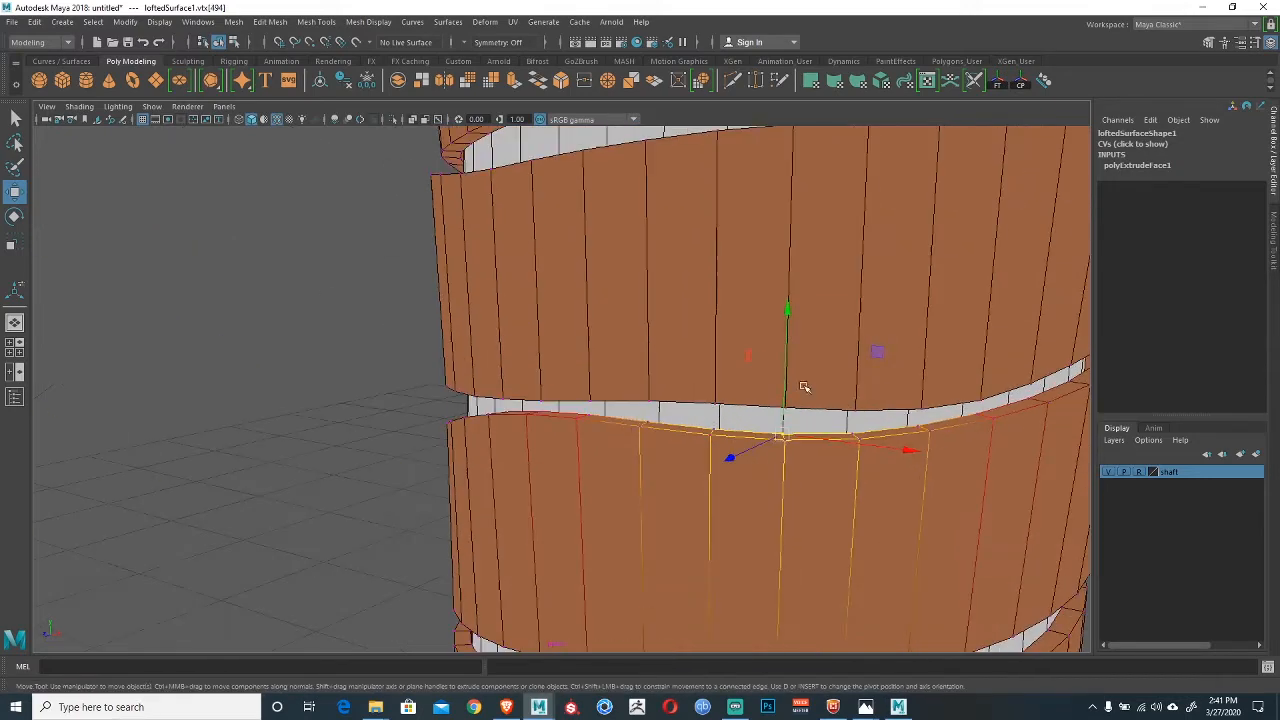
left_click_drag(786, 331, 784, 290)
right_click_drag(728, 343, 491, 350, "alt")
left_click_drag(491, 362, 661, 384, "alt")
left_click(697, 368)
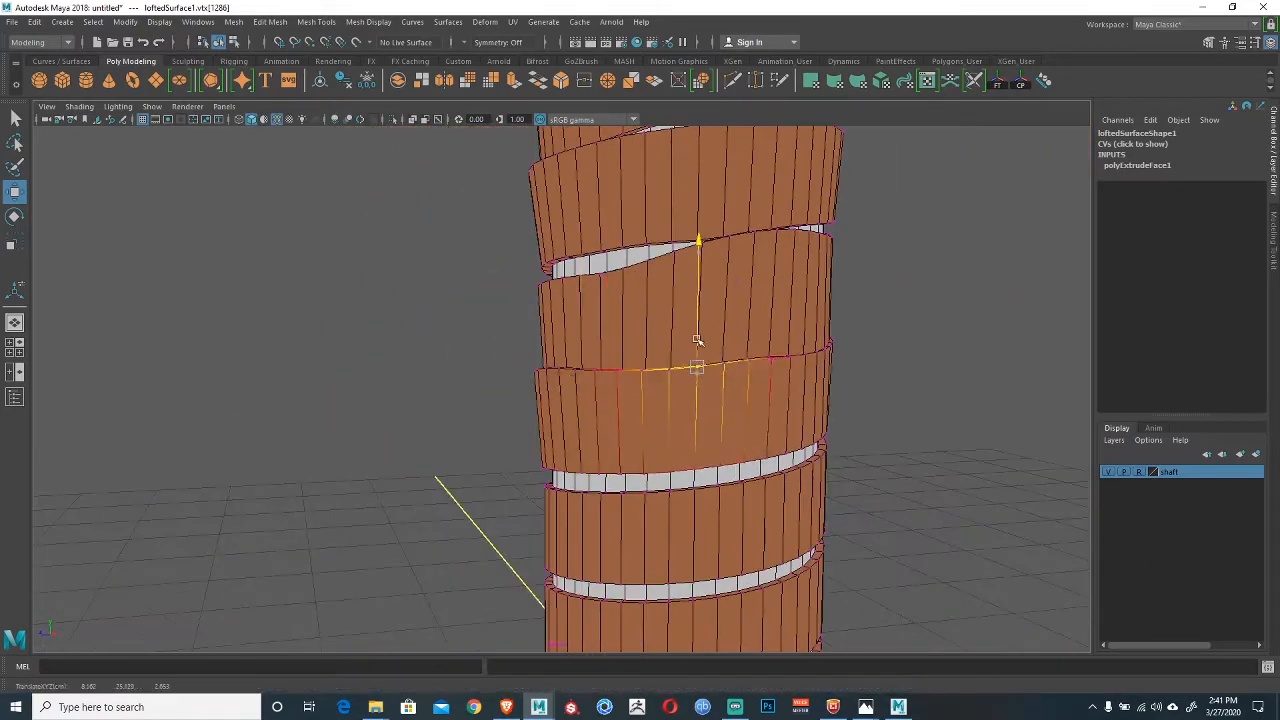
On the following band down, push the upper rim horizontally outward at two soft-selected vertices.
left_click_drag(595, 338, 664, 303, "alt")
middle_click_drag(664, 303, 652, 311)
left_click_drag(615, 317, 594, 351, "alt")
left_click(594, 351)
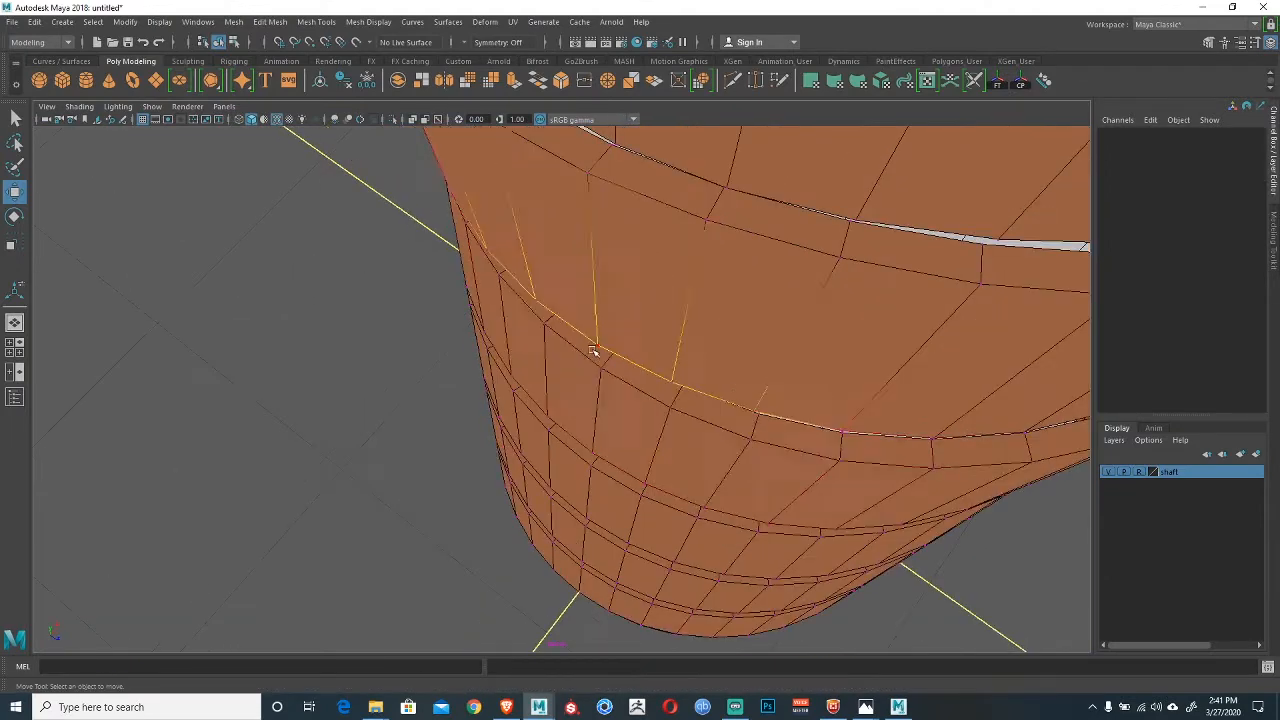
middle_click_drag(725, 354, 710, 370)
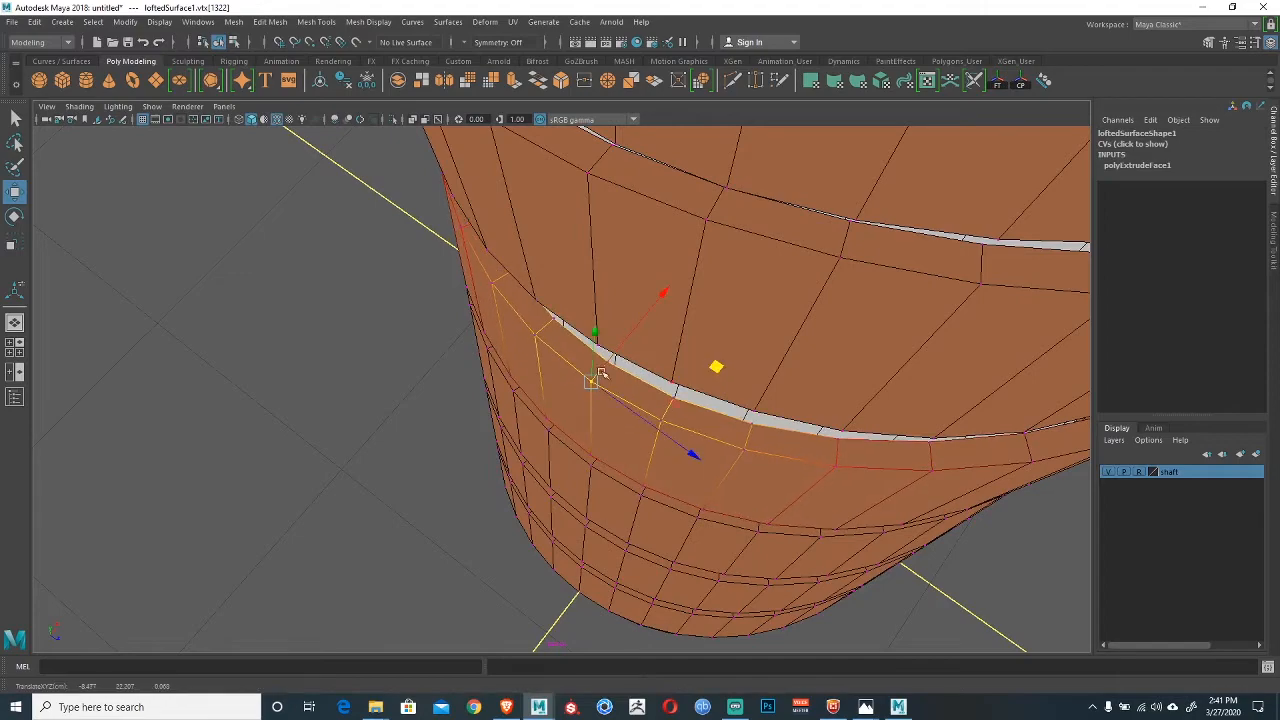
left_click_drag(600, 373, 626, 378, "alt")
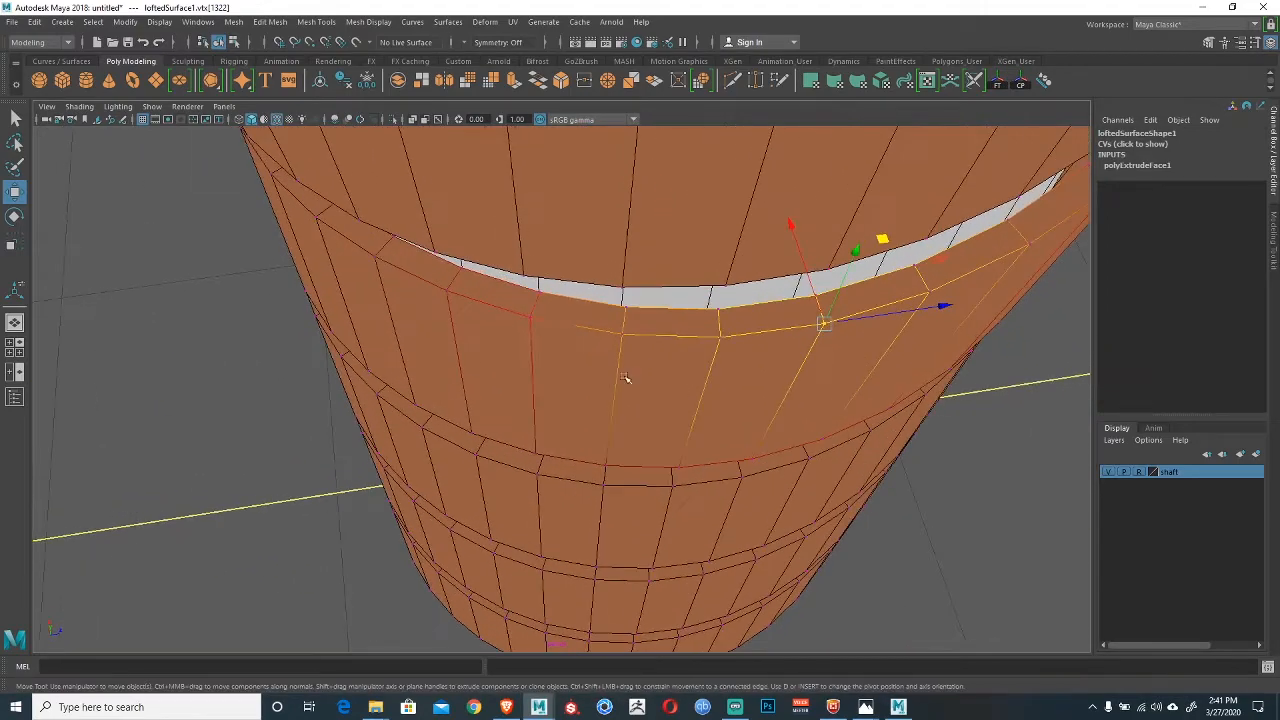
left_click(449, 291)
left_click_drag(452, 294, 652, 362, "alt")
left_click_drag(660, 291, 656, 301)
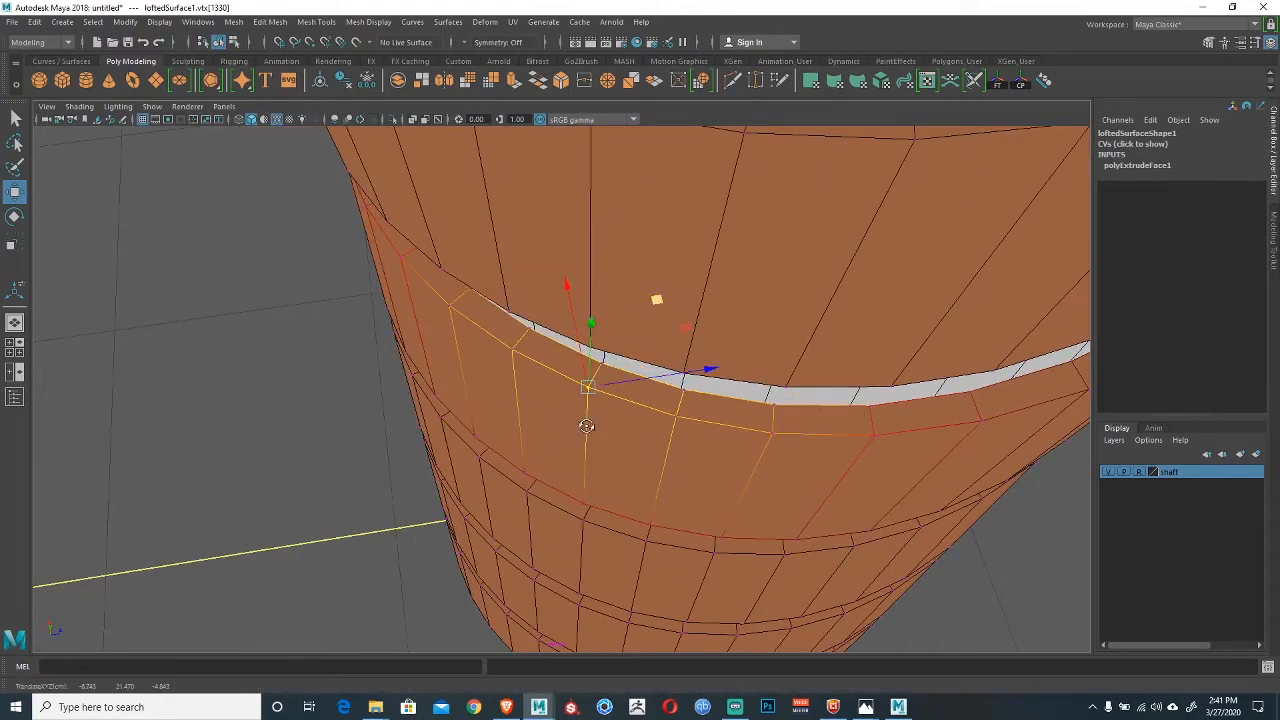
Raise that band's upper rim at a soft-selected vertex until it meets the band above.
left_click_drag(587, 426, 586, 291, "alt")
left_click_drag(800, 365, 694, 335, "alt")
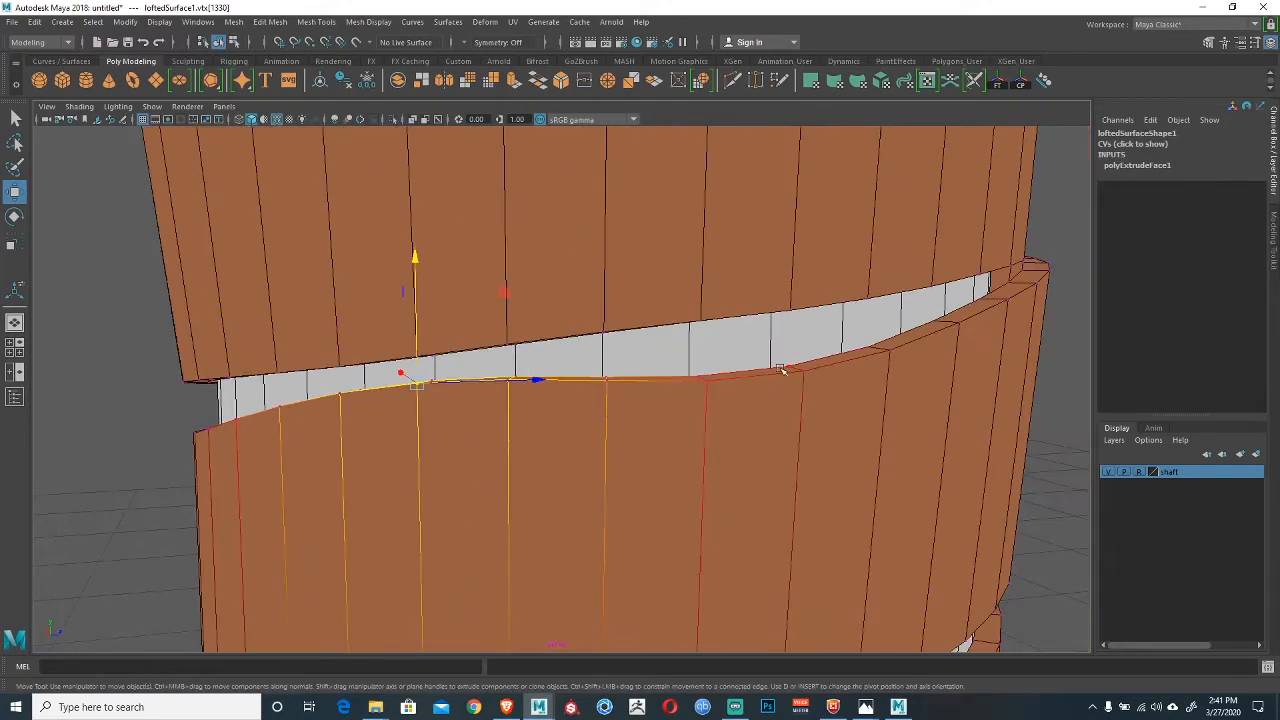
left_click(800, 330)
left_click_drag(806, 325, 805, 289)
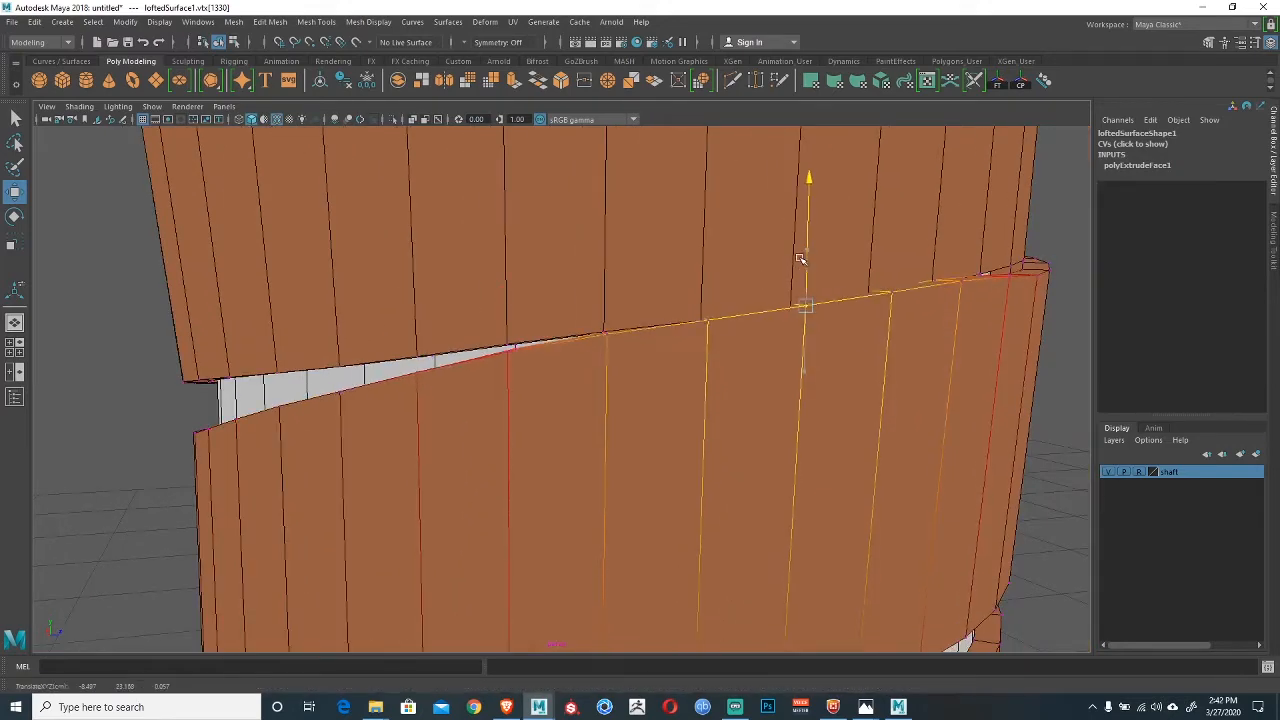
Push the raised rim horizontally outward and adjust the horizontal position of a neighbouring rim vertex.
left_click_drag(826, 357, 756, 341, "alt")
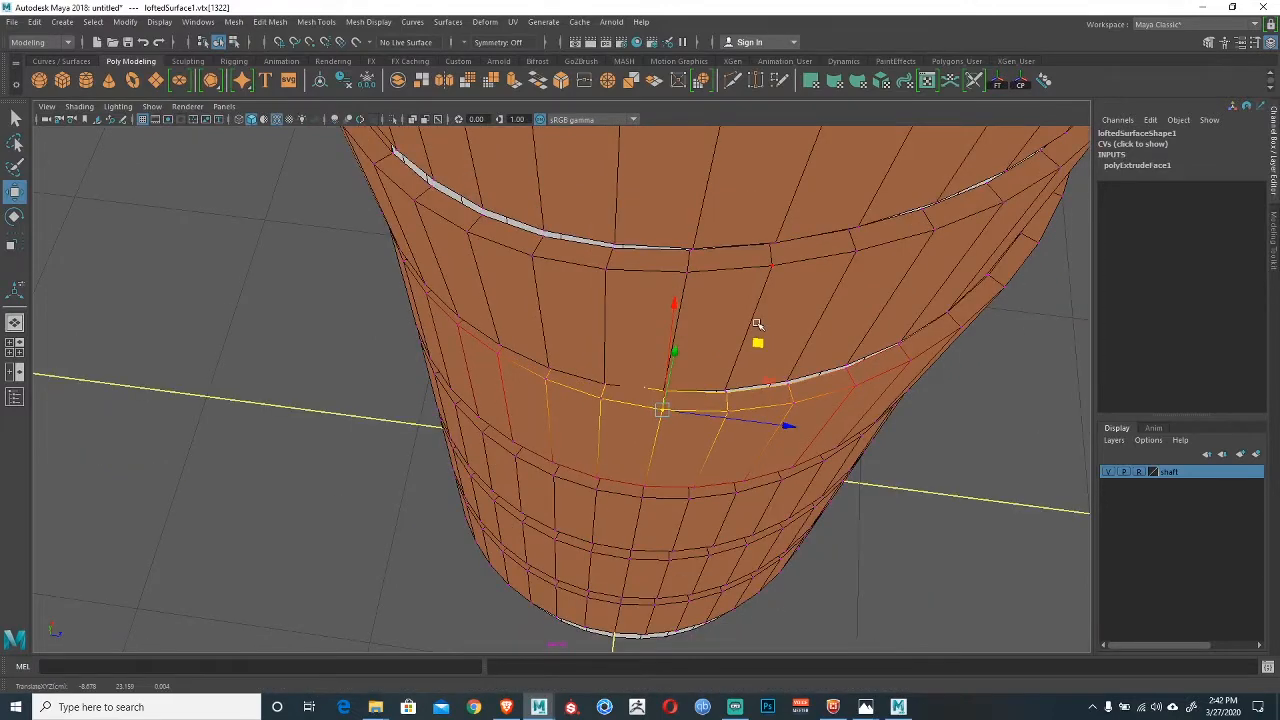
left_click(545, 380)
left_click_drag(644, 315, 632, 288)
left_click_drag(508, 363, 667, 440, "alt")
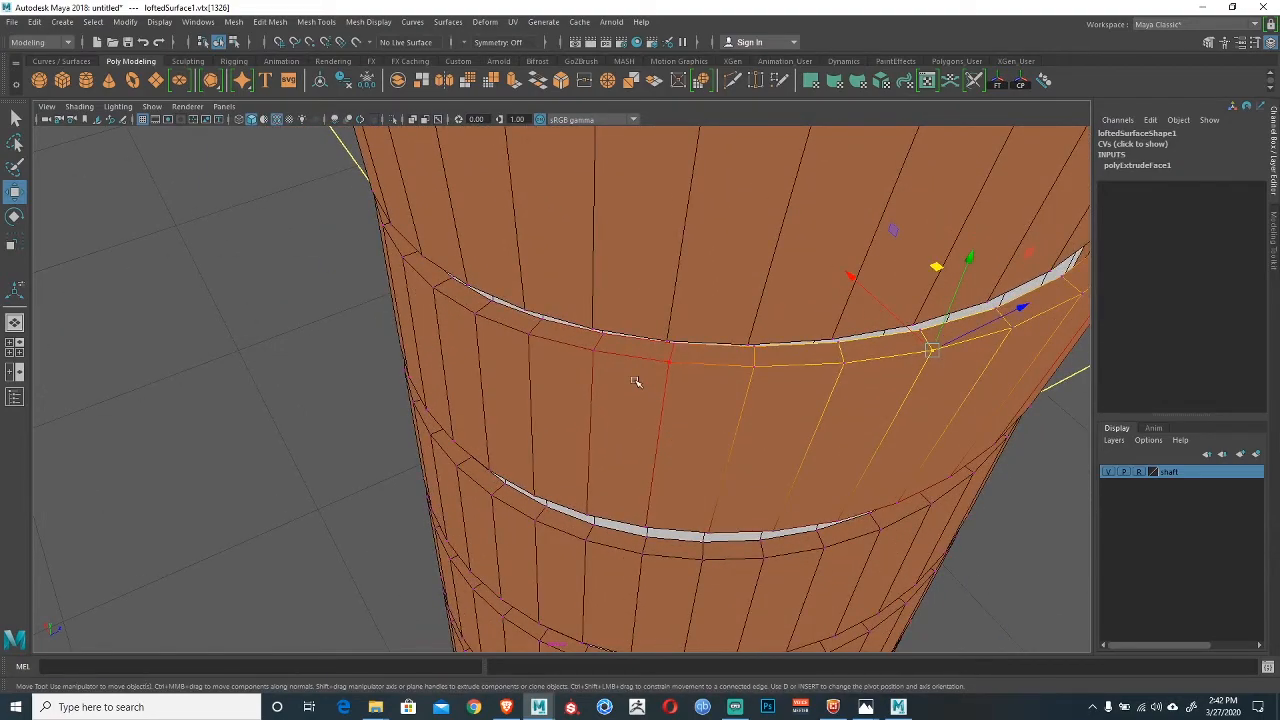
Reposition the same rim at two more vertices so it follows the lower edge of the band above.
left_click_drag(555, 355, 586, 409, "alt")
left_click(516, 356)
left_click_drag(589, 466, 520, 429)
left_click(862, 368)
left_click_drag(864, 341, 695, 481, "alt")
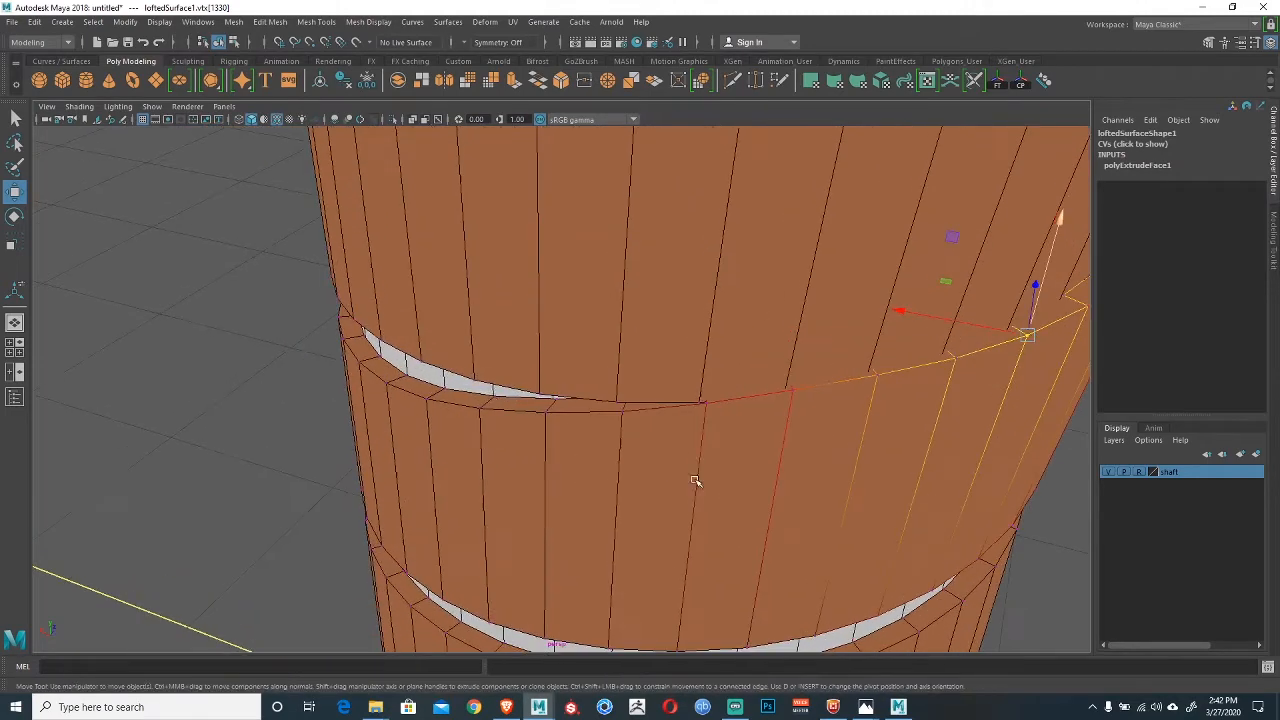
Further around the shaft, raise a soft-selected vertex on the rim to close the wide gap under the band above.
left_click(426, 399)
left_click_drag(426, 399, 520, 430, "alt")
right_click_drag(520, 430, 697, 457, "alt")
left_click_drag(697, 457, 652, 348, "alt")
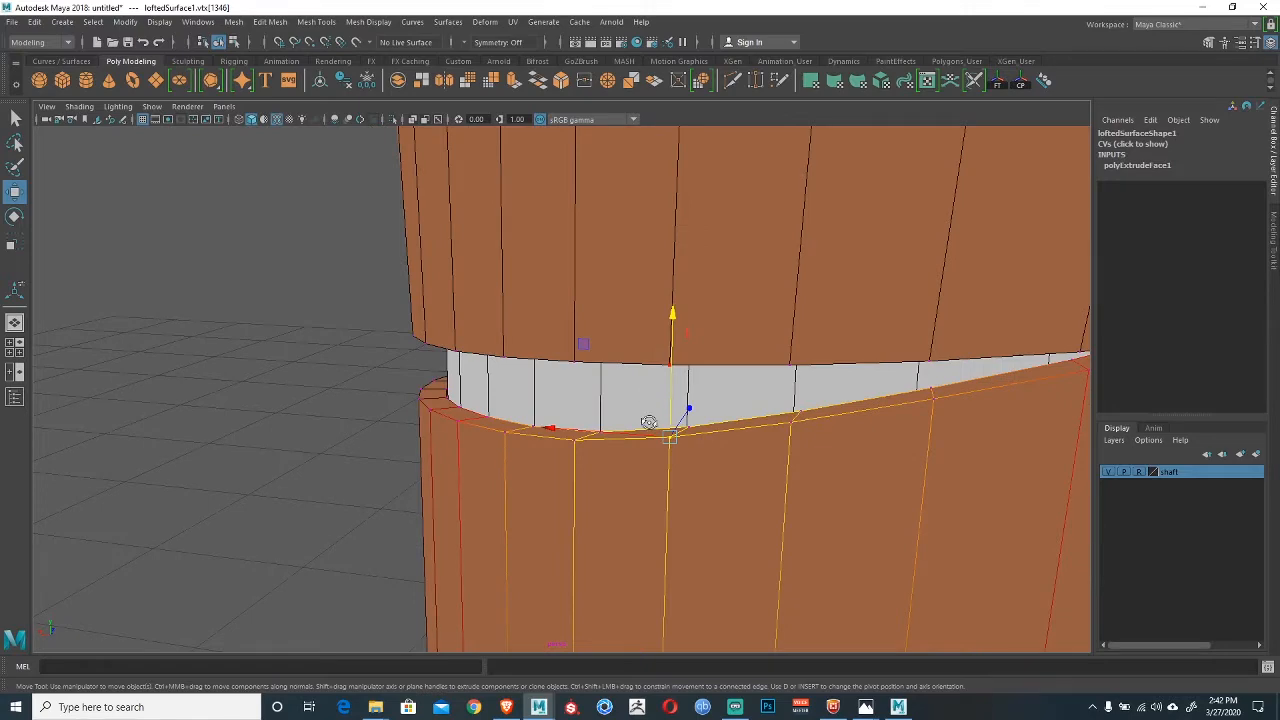
left_click_drag(649, 422, 628, 328, "alt")
left_click_drag(711, 283, 715, 265)
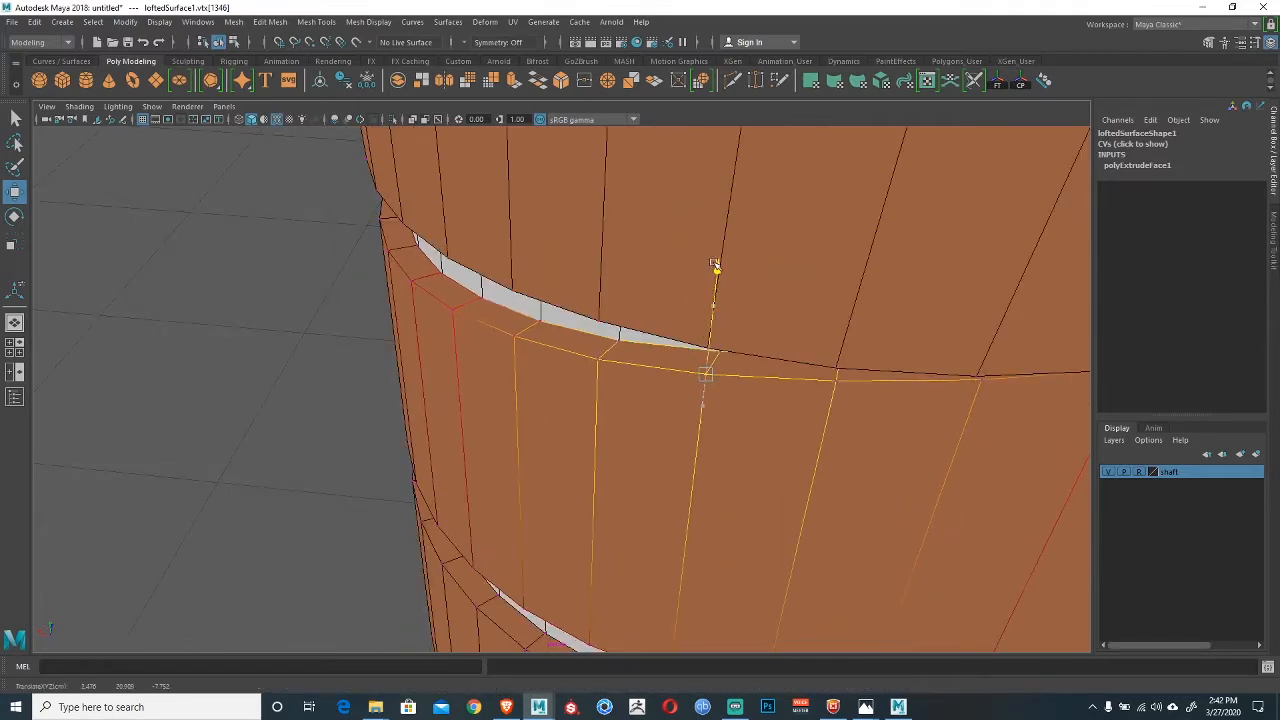
Select a vertex next to the raised section of the rim and push it horizontally outward from the shaft.
left_click_drag(630, 384, 634, 422, "alt")
left_click(888, 360)
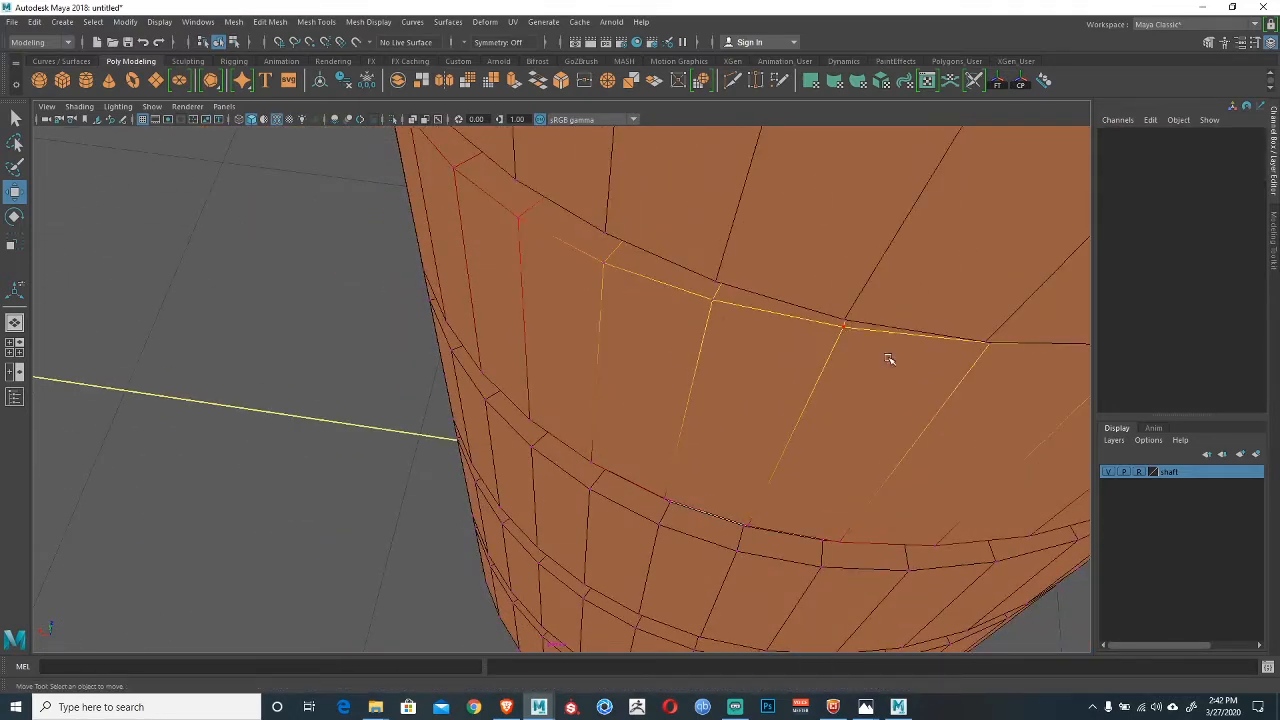
left_click_drag(720, 342, 622, 436, "alt")
left_click(585, 328)
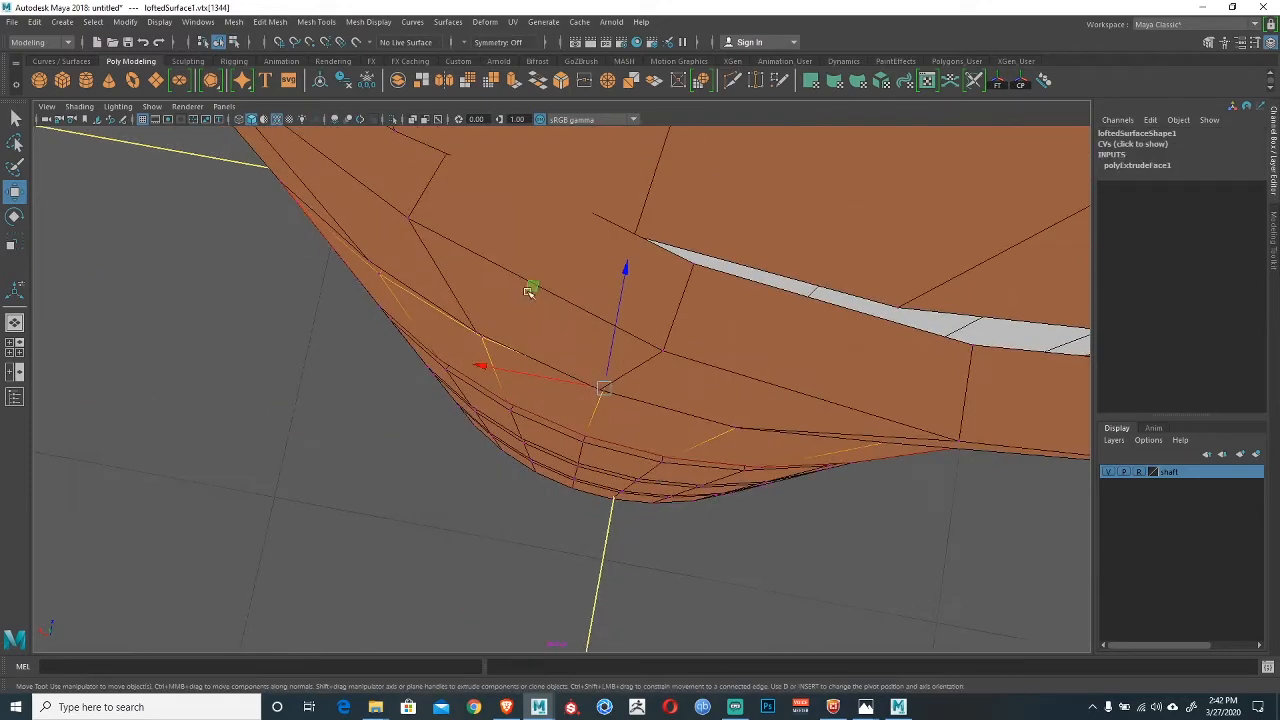
left_click_drag(533, 291, 578, 347)
Select a rim vertex further around the shaft and raise it slightly so the rim meets the band above.
left_click(835, 358)
left_click_drag(835, 358, 634, 363, "alt")
left_click(994, 323)
left_click_drag(994, 323, 764, 358, "alt")
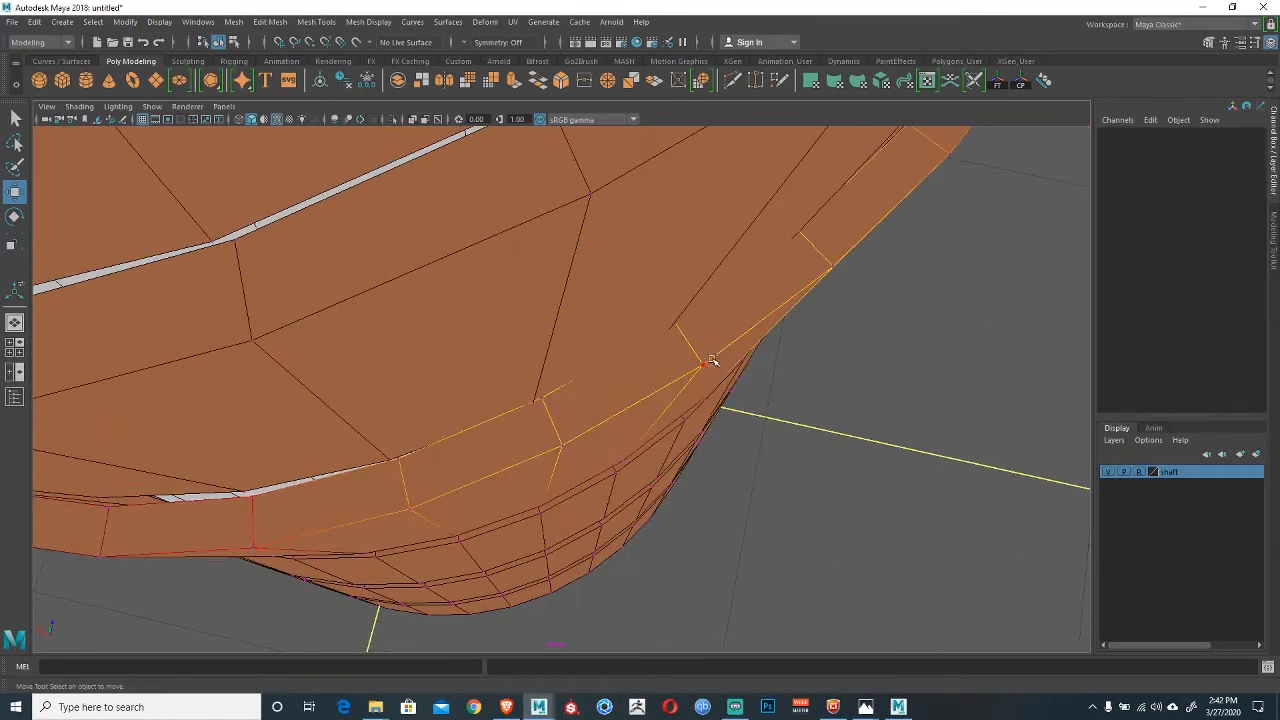
left_click(704, 362)
left_click_drag(667, 392, 655, 390, "alt")
left_click_drag(627, 270, 665, 308, "alt")
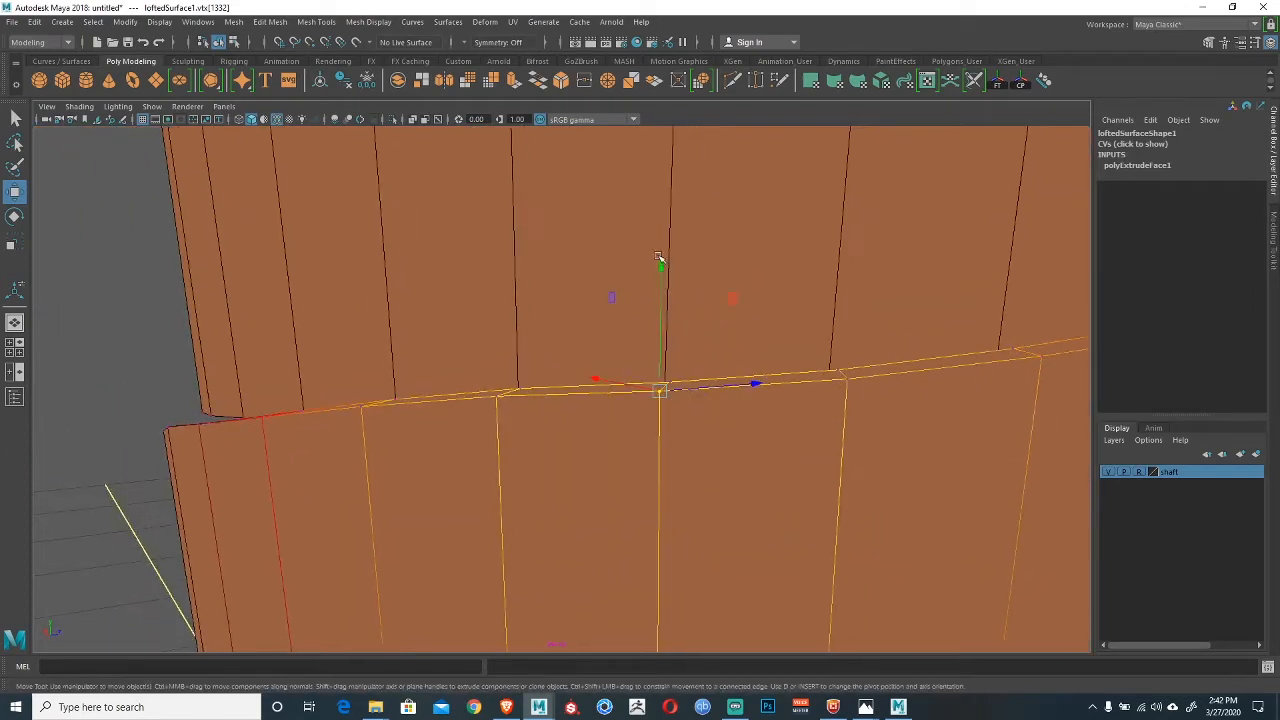
left_click_drag(660, 260, 661, 244)
middle_click_drag(880, 412, 814, 394, "alt")
right_click_drag(814, 394, 470, 342, "alt")
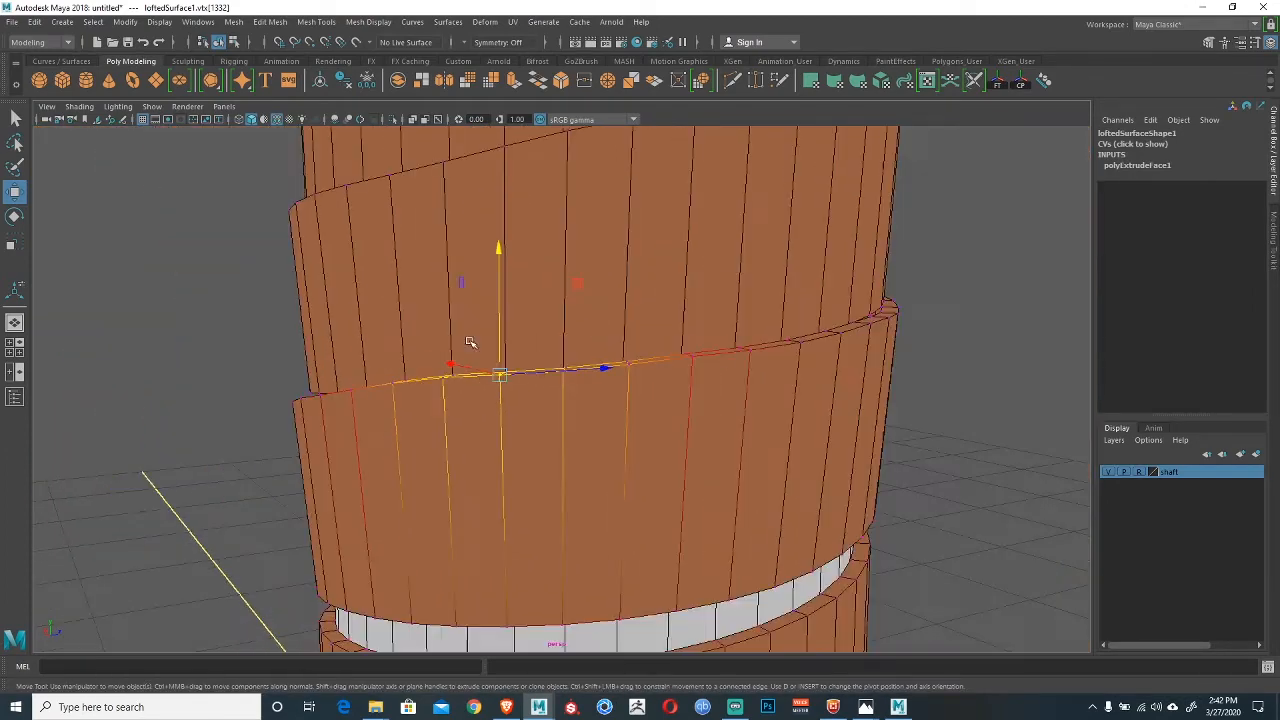
Move around to the next open gap and raise a soft-selected vertex on the rim's inner edge to close it.
middle_click_drag(376, 409, 460, 377, "alt")
left_click_drag(529, 404, 726, 377, "alt")
middle_click_drag(726, 377, 930, 372, "alt")
right_click_drag(500, 400, 594, 409, "alt")
mouse_move(594, 409)
left_mouse_down("alt")
mouse_move(835, 427)
mouse_move(584, 402)
left_mouse_up("alt")
left_click(611, 396)
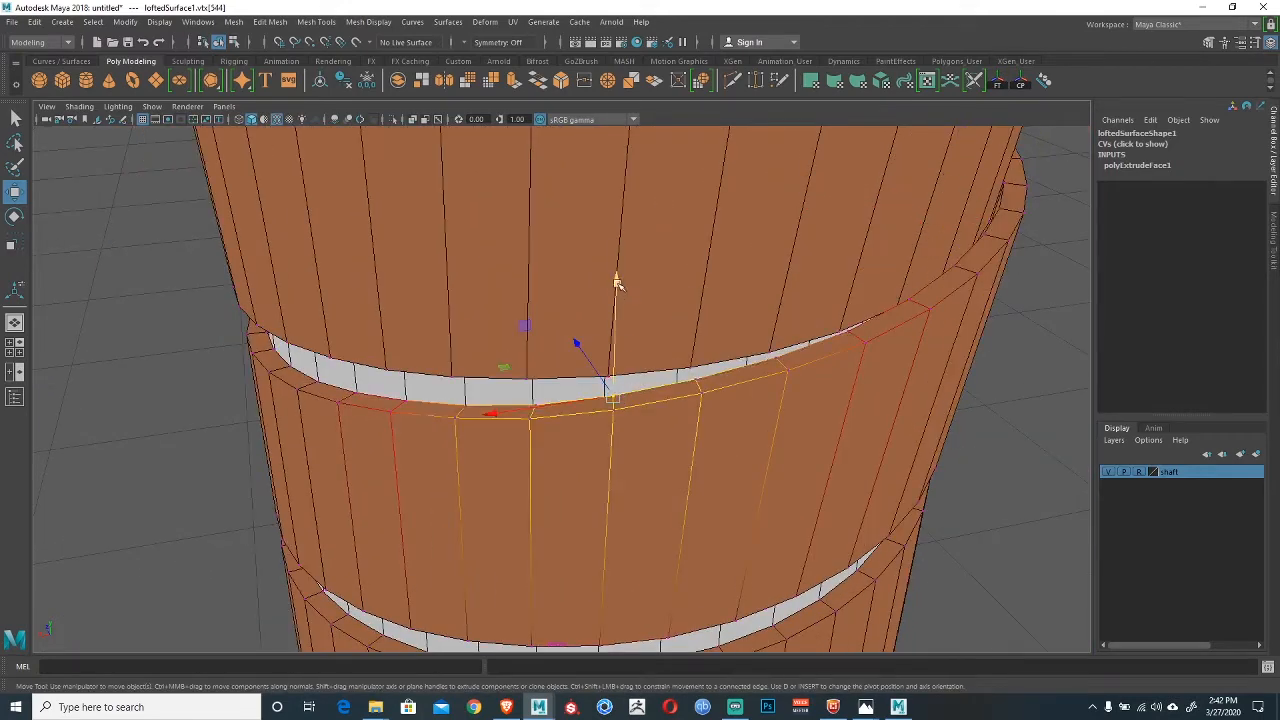
left_click_drag(617, 284, 617, 256)
Push the same inner rim vertex horizontally outward from the shaft in two small moves.
left_click_drag(571, 411, 560, 408, "alt")
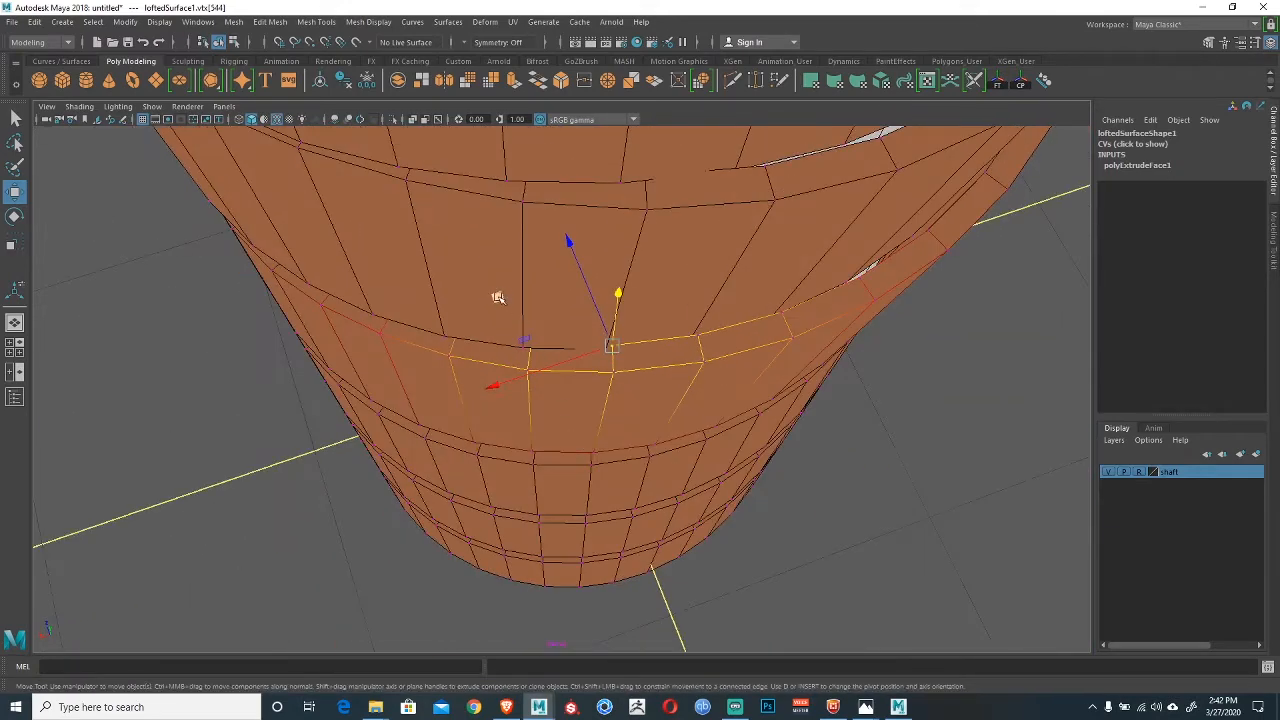
left_click_drag(498, 297, 496, 310)
middle_click_drag(417, 317, 520, 360, "alt")
left_click(535, 383)
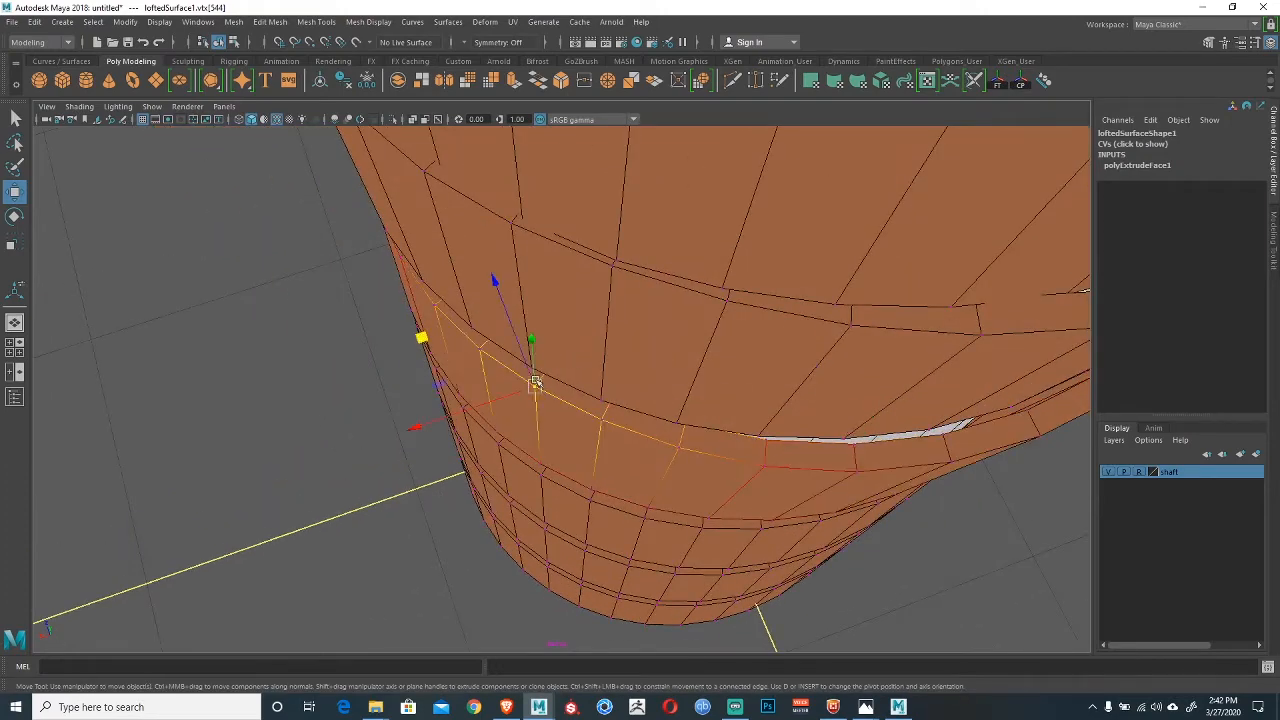
left_click_drag(430, 338, 416, 352)
Raise two soft-selected vertices along the sloping rim to shrink the remaining gap under the band above.
left_click_drag(421, 407, 672, 268, "alt")
left_click_drag(709, 356, 708, 329)
left_click_drag(706, 300, 706, 303)
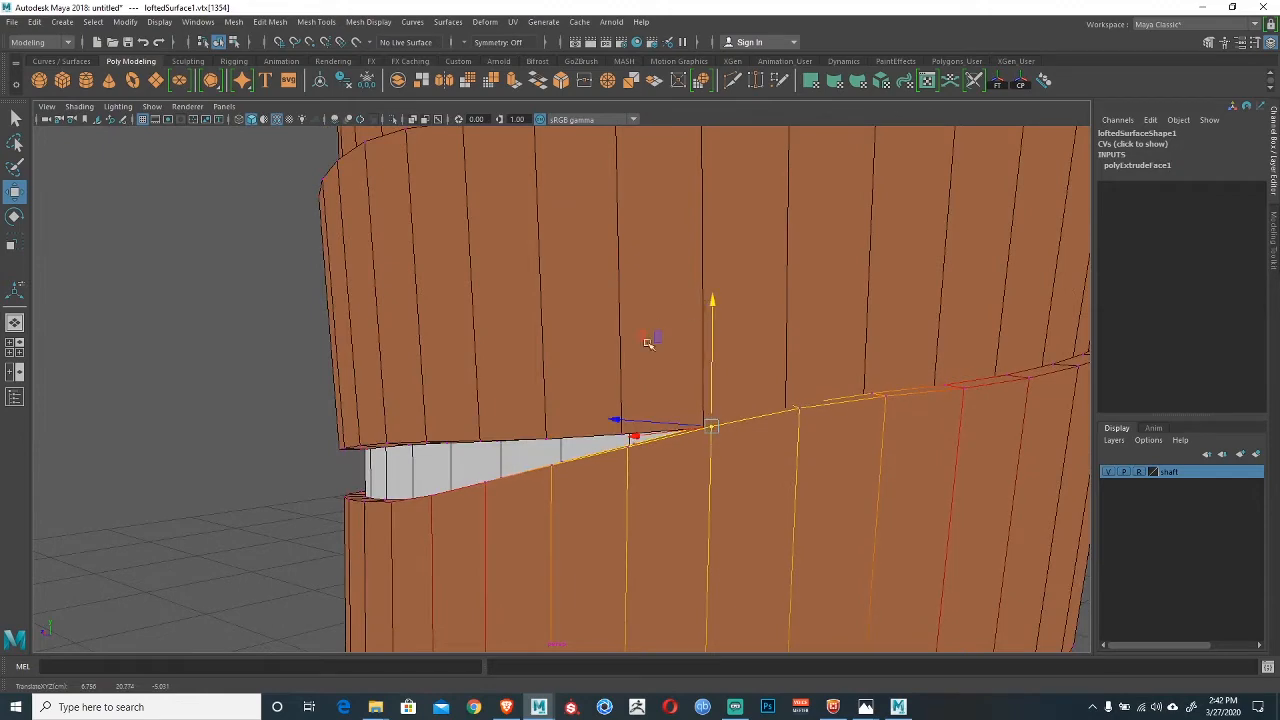
middle_click_drag(651, 343, 641, 281, "alt")
left_click_drag(666, 377, 717, 354, "alt")
right_click_drag(717, 354, 630, 375, "alt")
left_click_drag(630, 375, 604, 412, "alt")
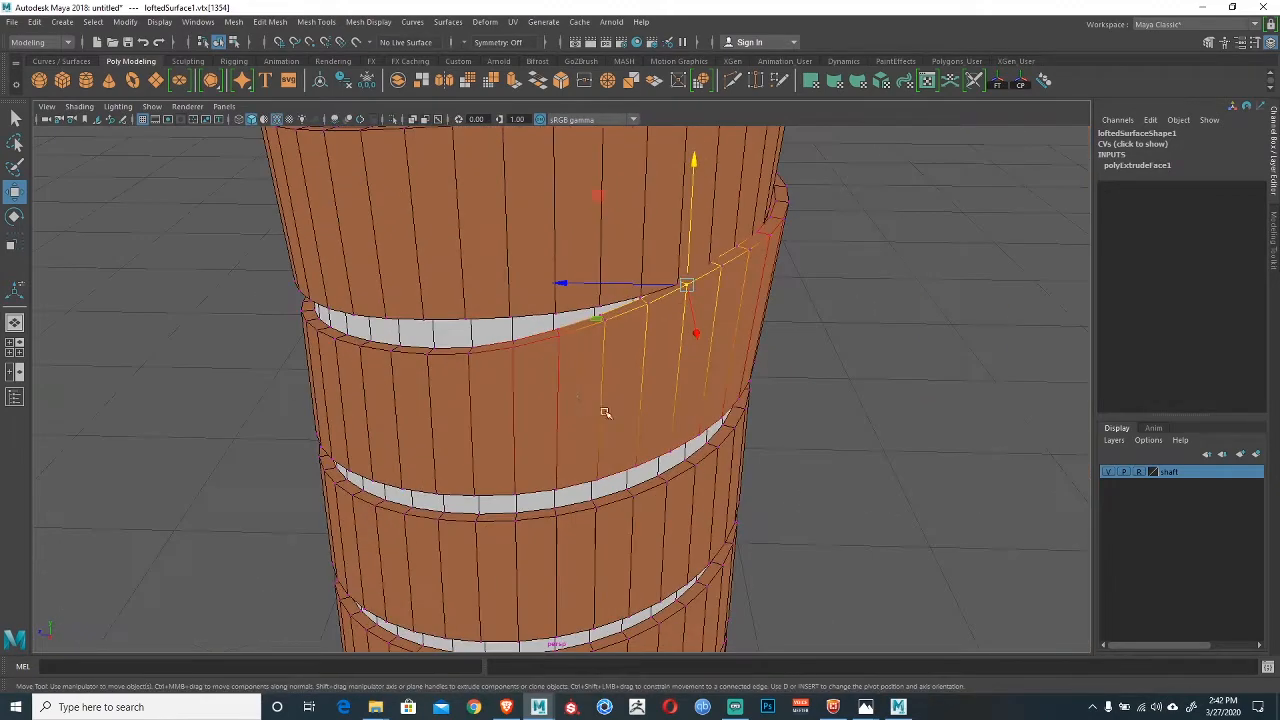
left_click(505, 350)
left_click_drag(513, 305, 514, 280)
middle_click_drag(530, 295, 606, 304, "alt")
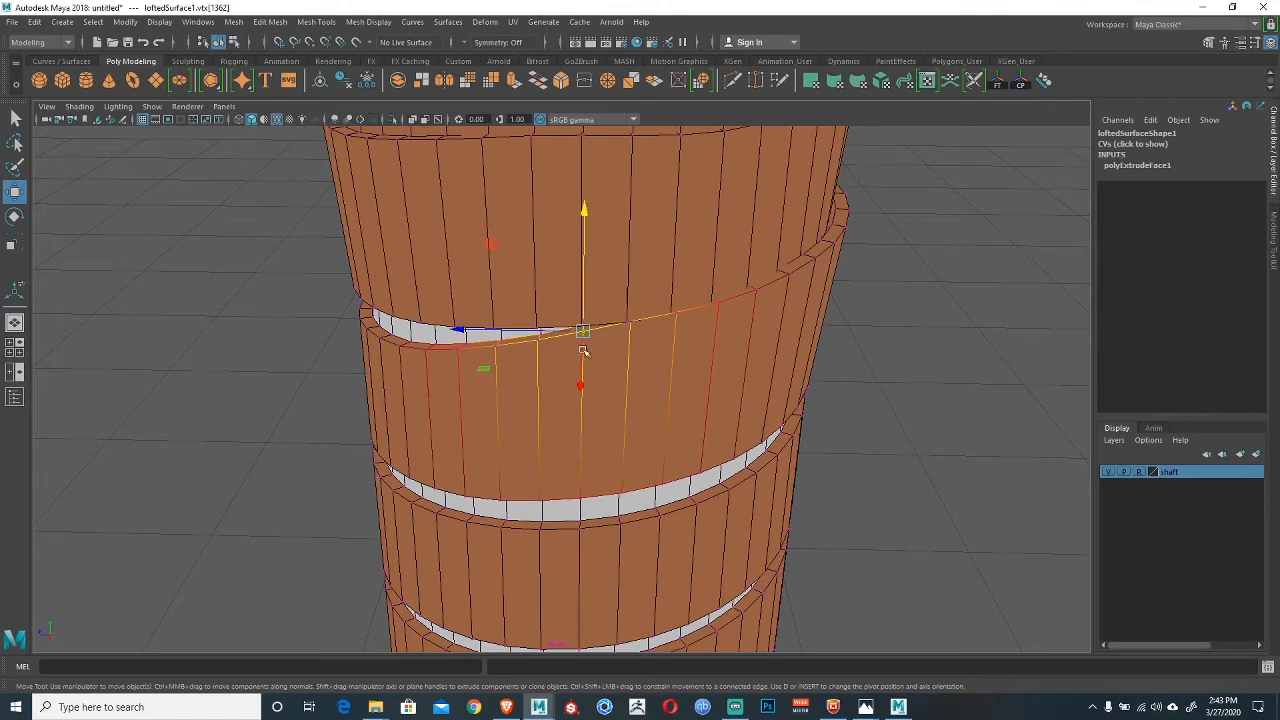
Push the raised rim vertex and another one further up the slope horizontally outward from the shaft.
middle_click_drag(563, 378, 548, 381, "alt")
left_click_drag(520, 403, 563, 426, "alt")
scroll(525, 424, "up", 3)
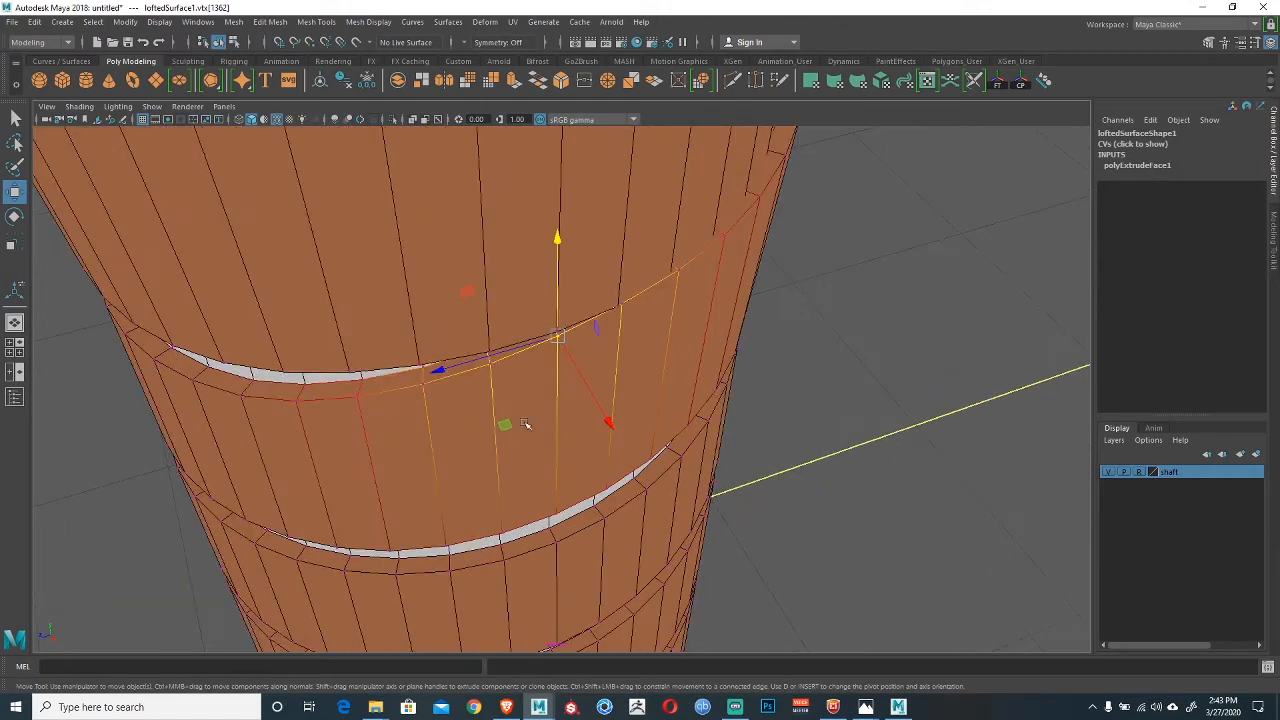
middle_click_drag(507, 432, 518, 440)
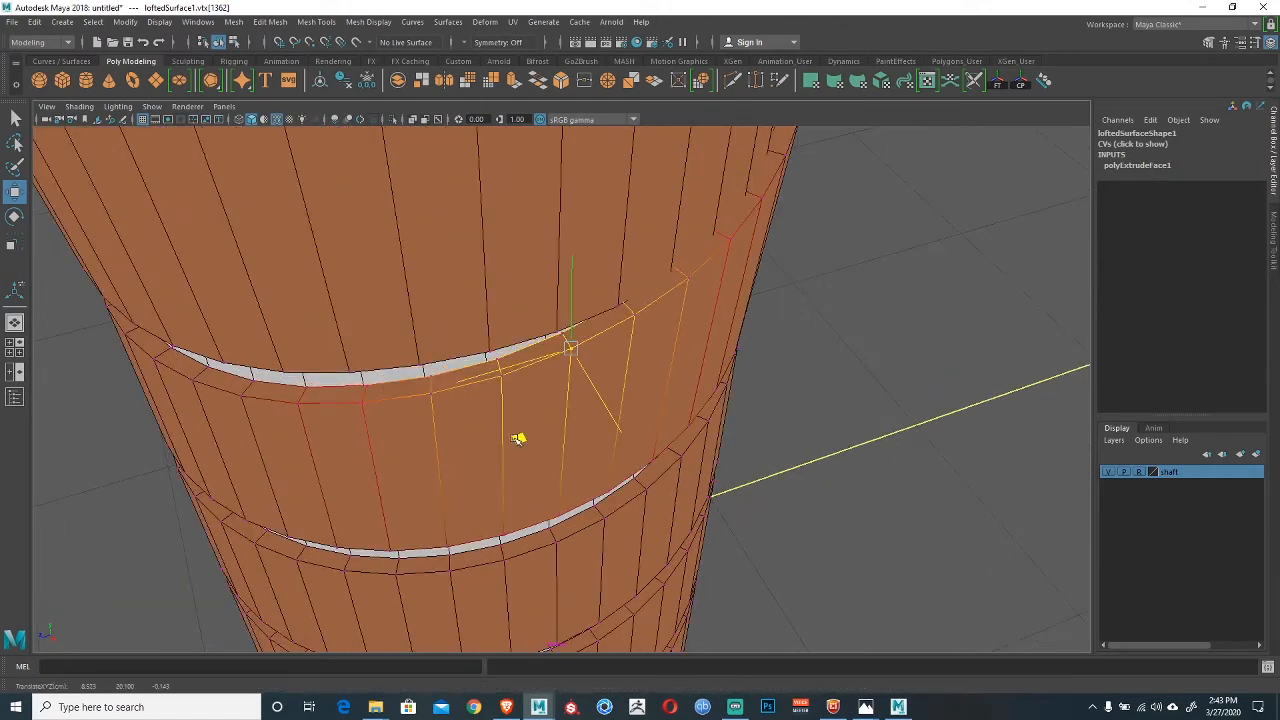
left_click(728, 243)
left_click_drag(691, 320, 703, 326)
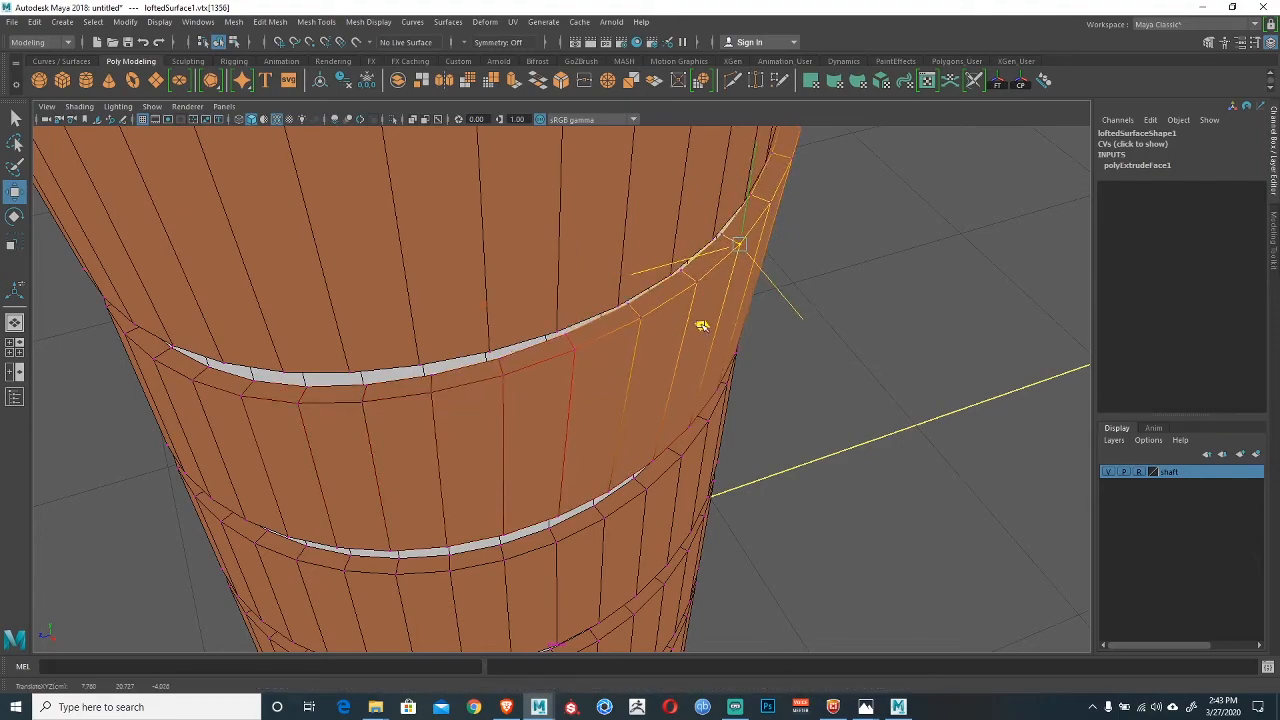
Continue along the same rim and flare it by pushing two more soft-selected vertices horizontally outward.
middle_click_drag(705, 328, 637, 383, "alt")
left_click_drag(637, 383, 554, 329, "alt")
left_click(640, 344)
left_click_drag(532, 378, 587, 413, "alt")
left_click(590, 395)
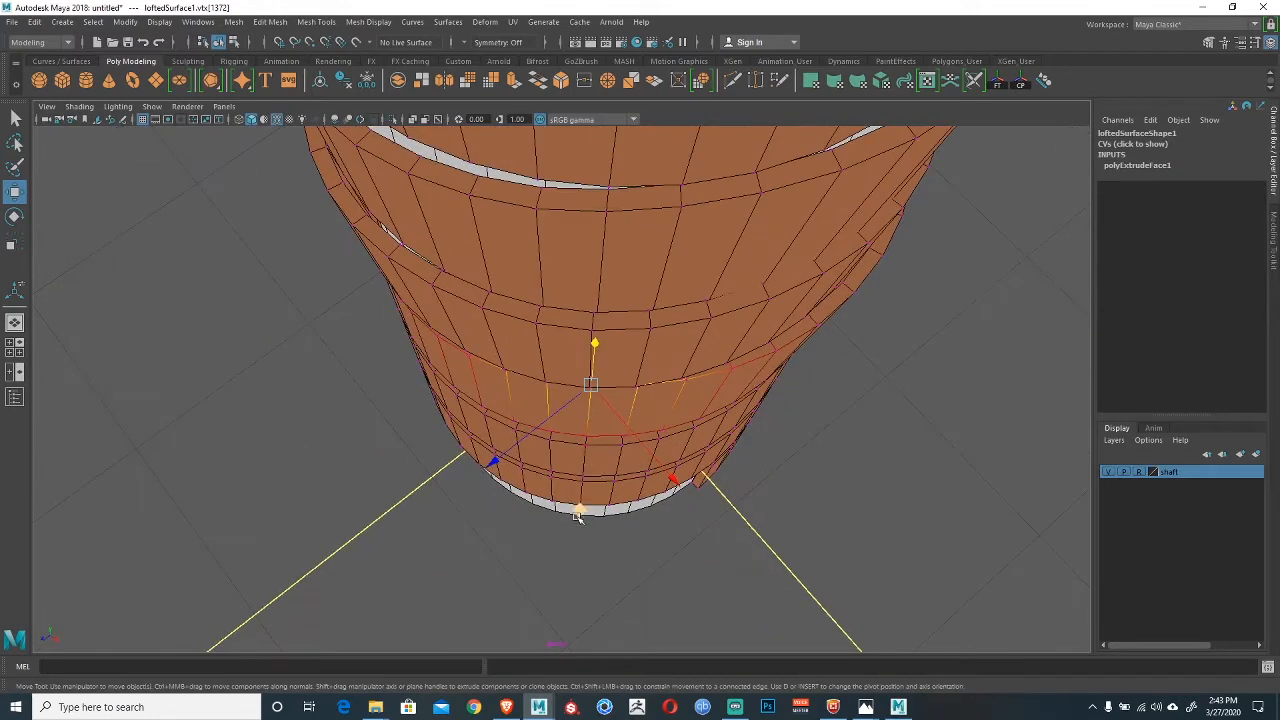
middle_click_drag(577, 515, 581, 540)
left_click_drag(628, 392, 585, 393, "alt")
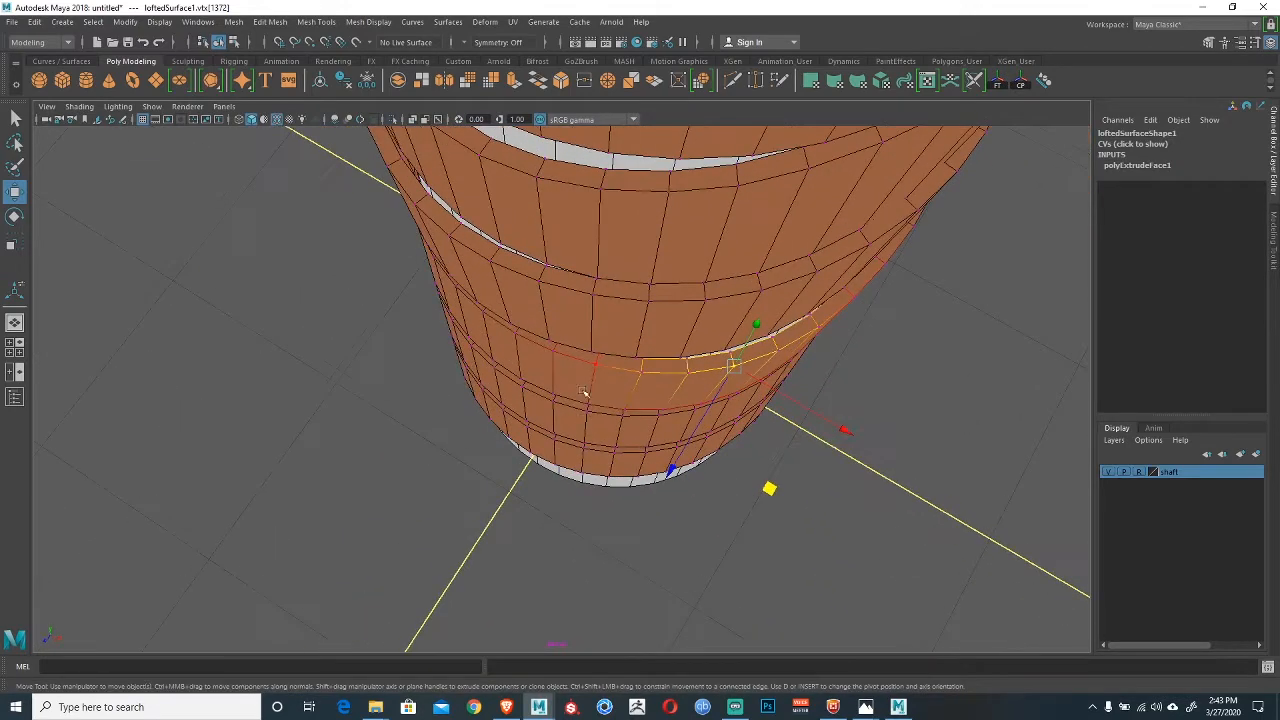
left_click(595, 367)
middle_click_drag(622, 492, 622, 499)
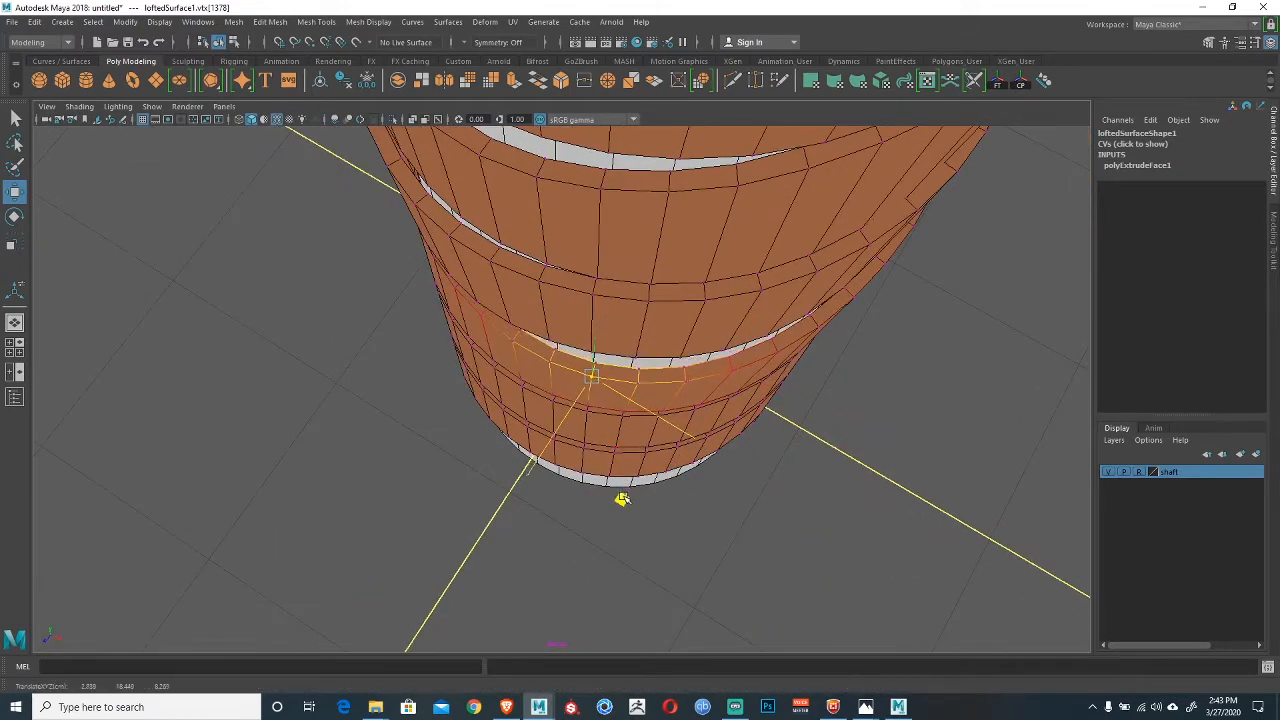
Raise a rim vertex at the low end of the slope to narrow the gap under the band above.
left_click_drag(592, 487, 590, 243, "alt")
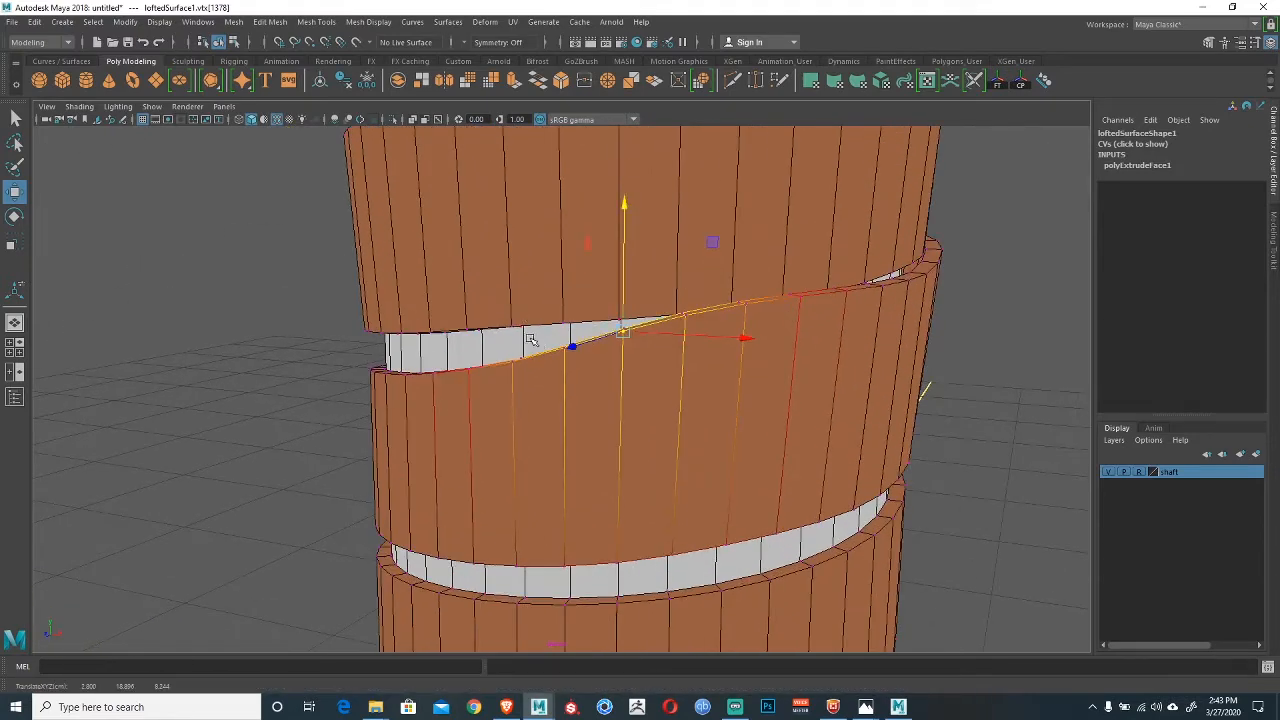
left_click_drag(575, 388, 568, 436, "alt")
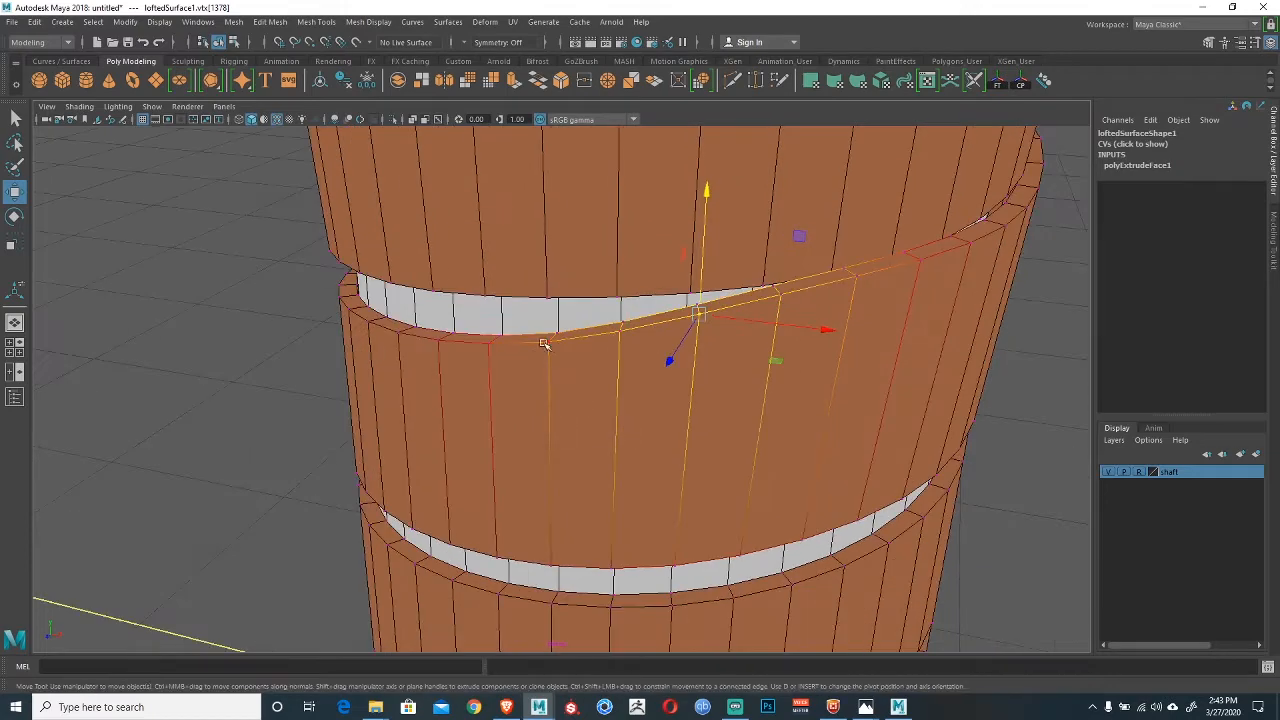
left_click(544, 306)
left_click(547, 345)
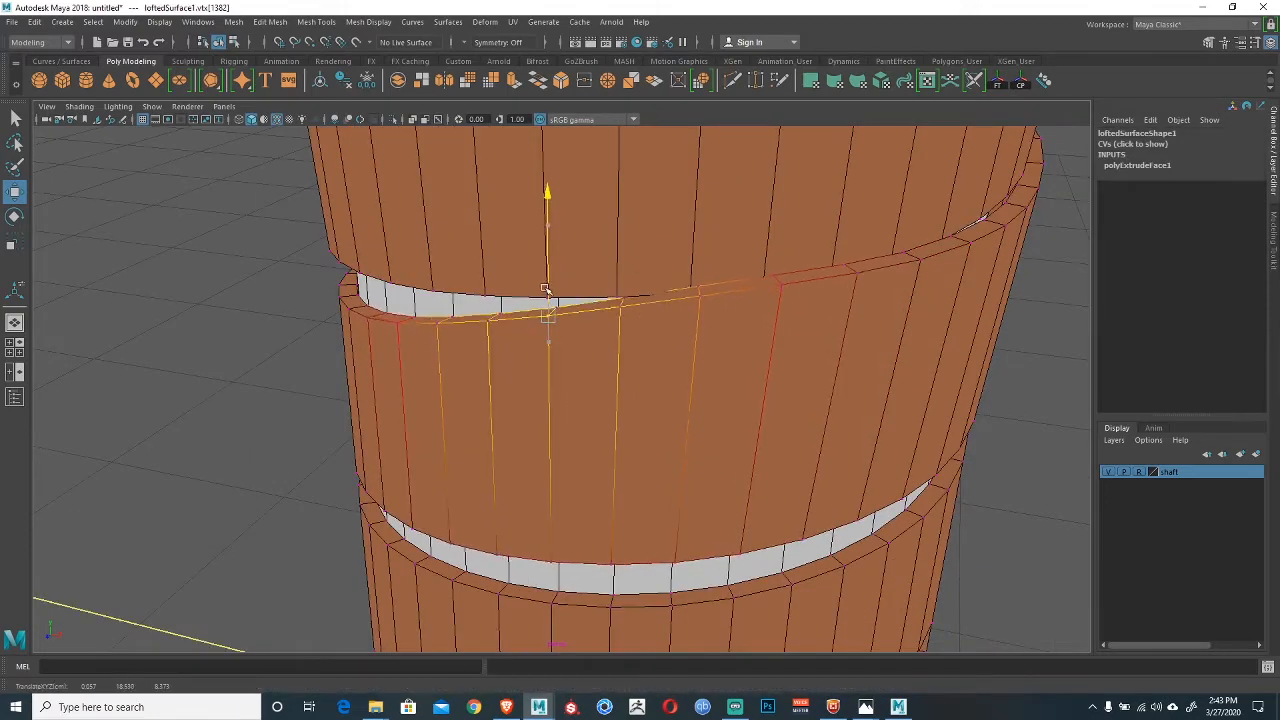
left_click_drag(547, 345, 507, 320, "alt")
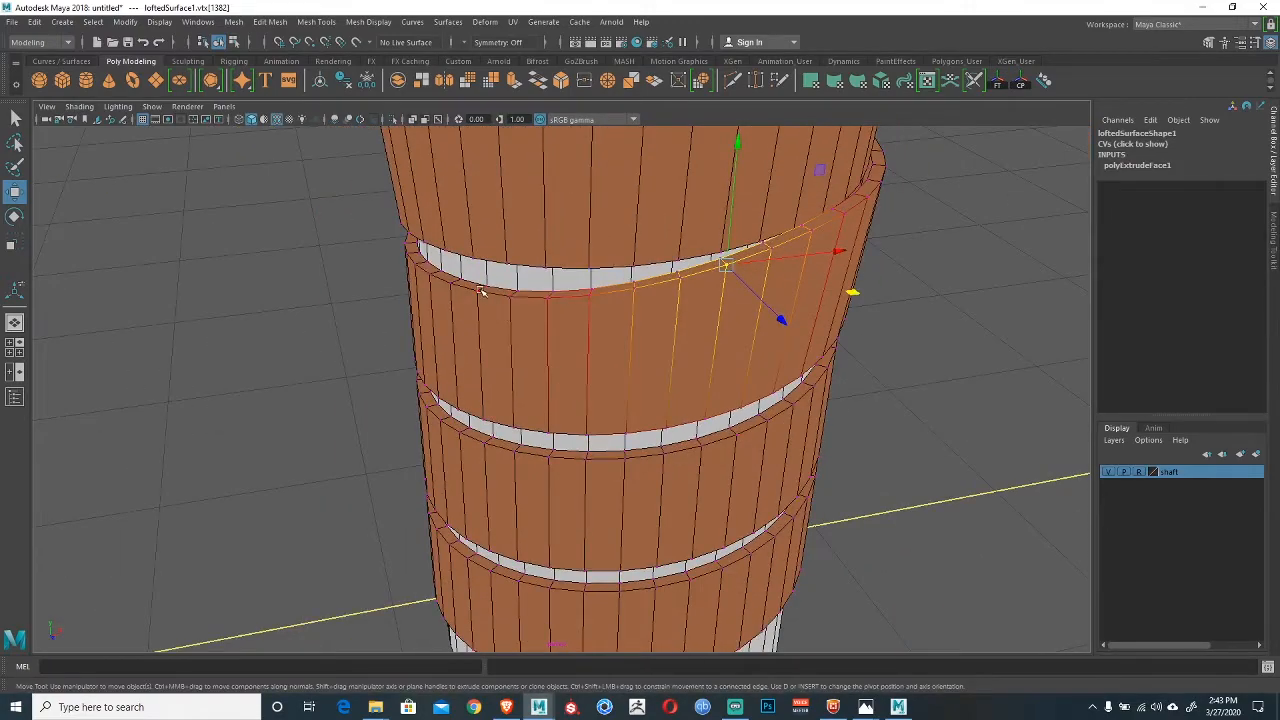
Further around the gap, push a soft-selected rim vertex horizontally outward and raise it toward the band above.
left_click(480, 290)
middle_click_drag(480, 290, 574, 391, "alt")
scroll(566, 396, "up", 4)
left_click_drag(540, 417, 546, 455, "alt")
left_click_drag(698, 386, 685, 405)
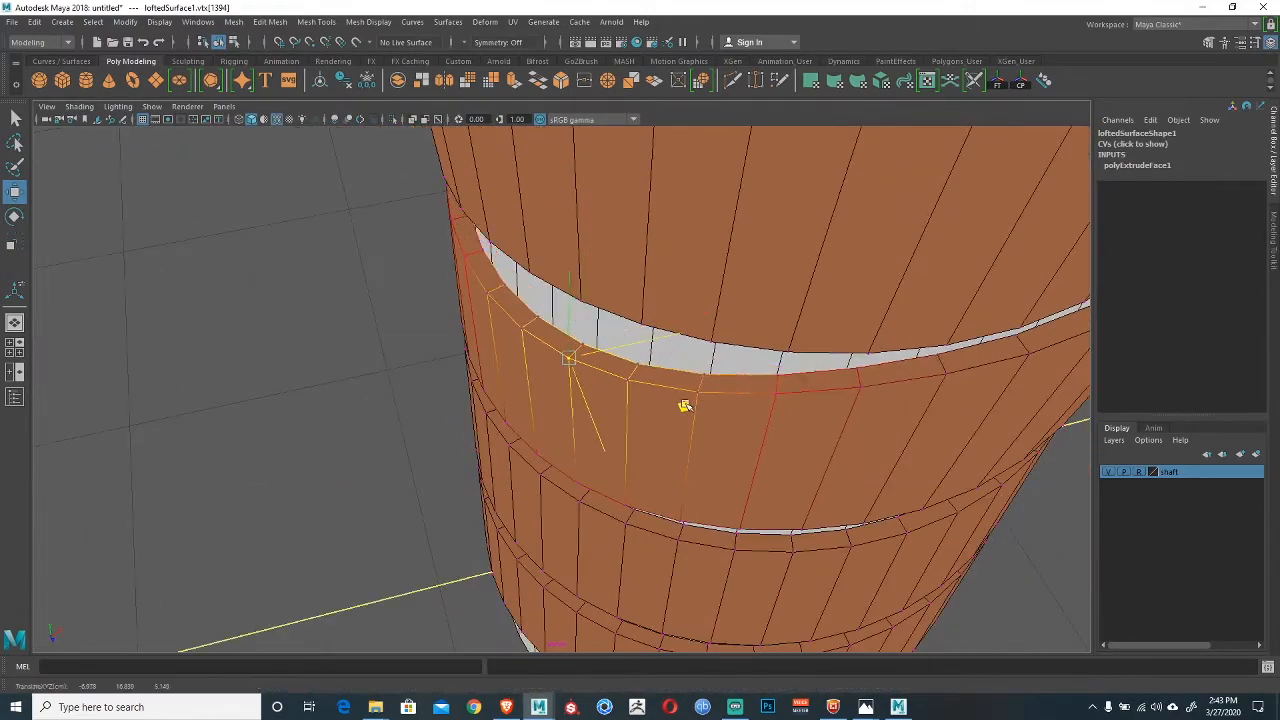
left_click_drag(600, 375, 628, 375, "alt")
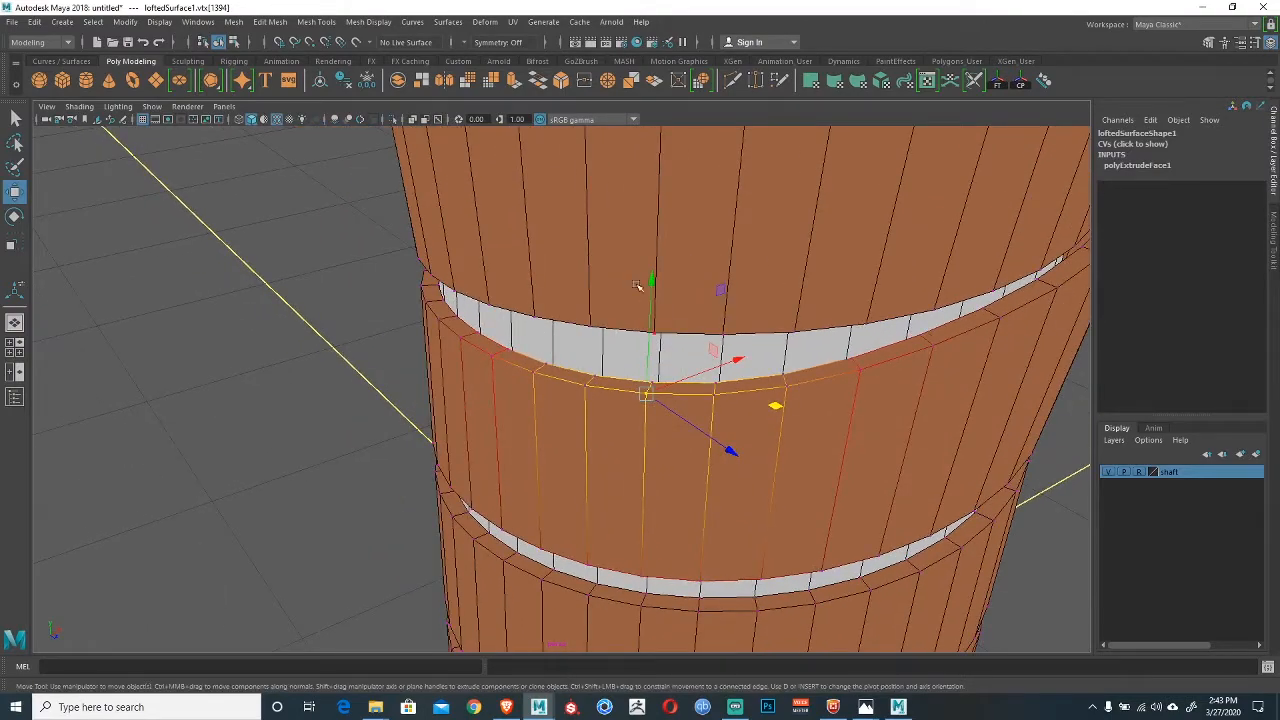
left_click_drag(649, 284, 648, 265)
left_click_drag(610, 362, 690, 272, "alt")
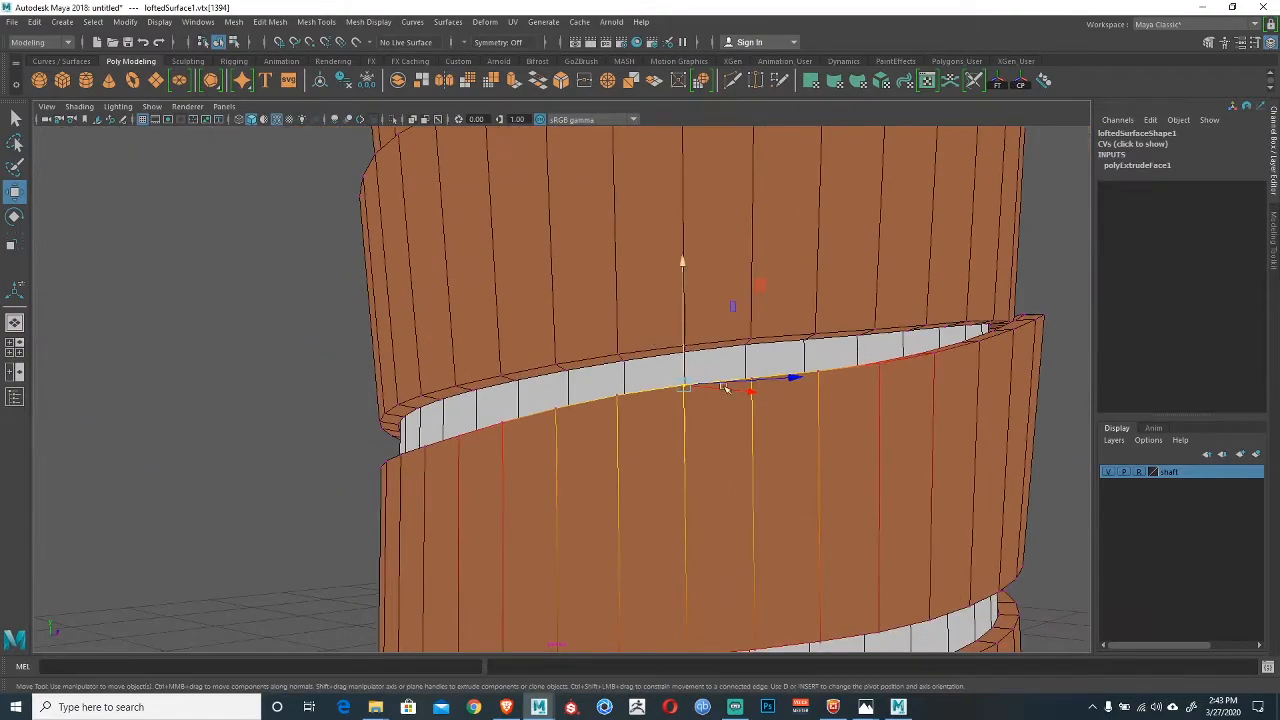
At the next stretch of the gap, pull another rim vertex outward from the shaft and raise it to the band above.
right_click_drag(726, 386, 586, 364, "alt")
middle_click_drag(587, 508, 602, 391, "alt")
right_click_drag(602, 391, 537, 281, "alt")
middle_click_drag(634, 302, 631, 380, "alt")
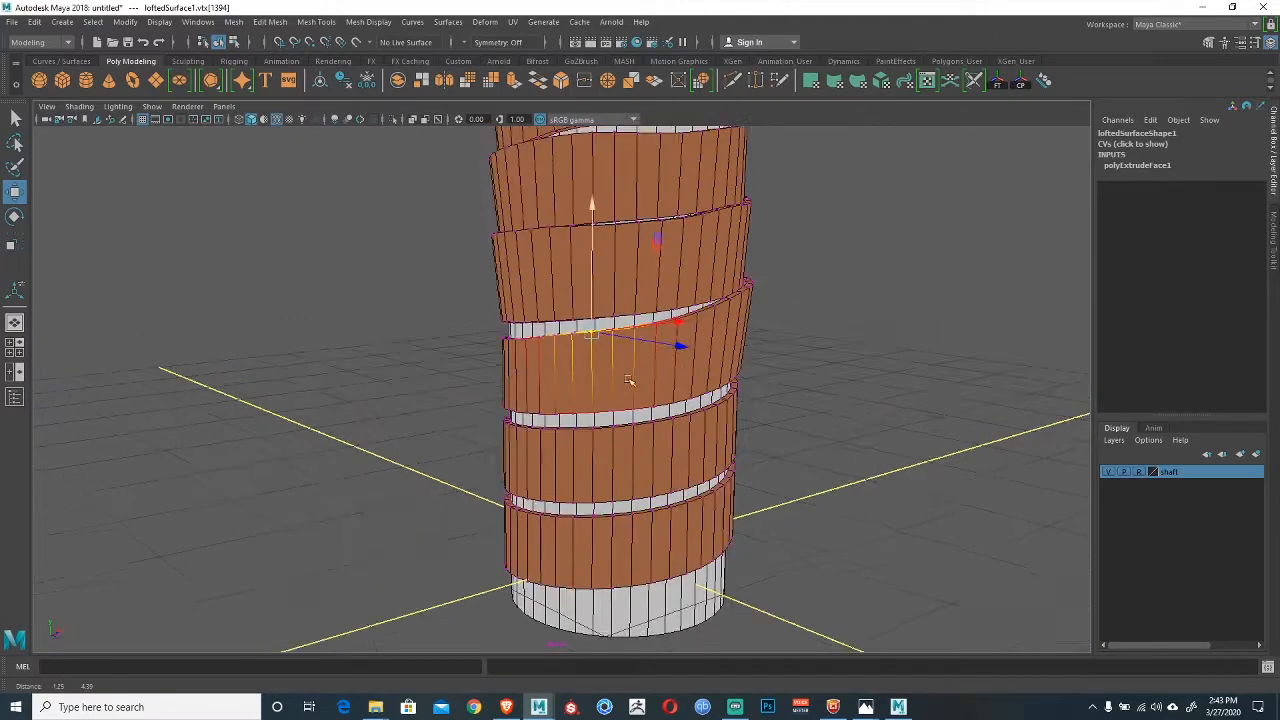
left_click_drag(631, 380, 524, 398, "alt")
right_click_drag(535, 352, 636, 353, "alt")
left_click_drag(558, 376, 538, 245, "alt")
left_click_drag(547, 288, 578, 334, "alt")
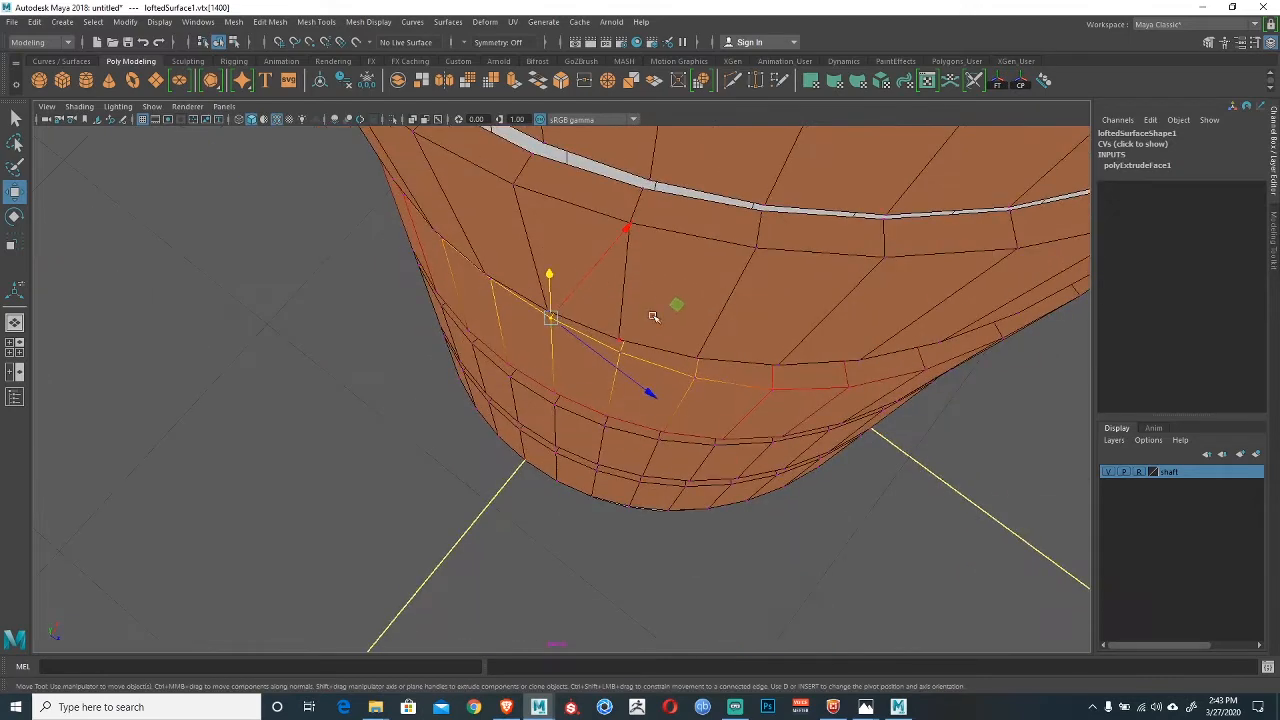
left_click_drag(676, 303, 657, 330)
left_click_drag(624, 378, 589, 303, "alt")
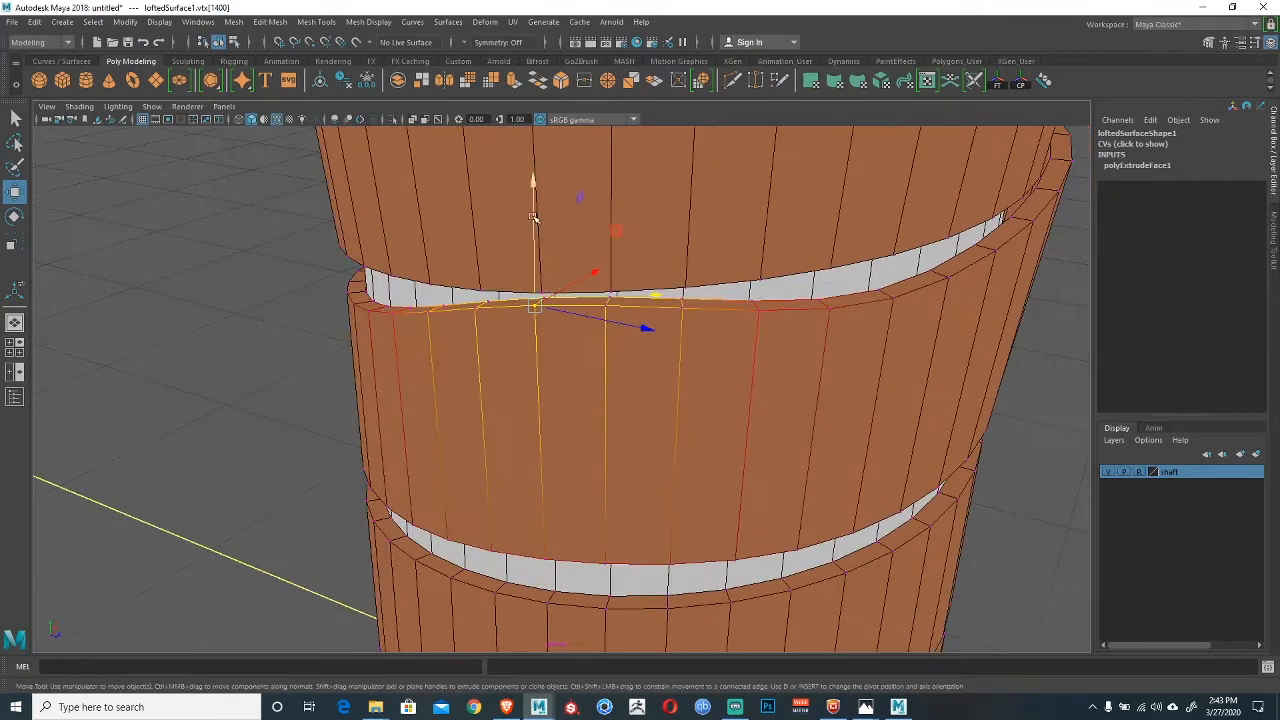
left_click_drag(534, 218, 535, 213)
Raise a vertex in the open part of the rim, then push it and a neighbouring rim vertex horizontally outward.
left_click(888, 300)
middle_click_drag(888, 296, 636, 356, "alt")
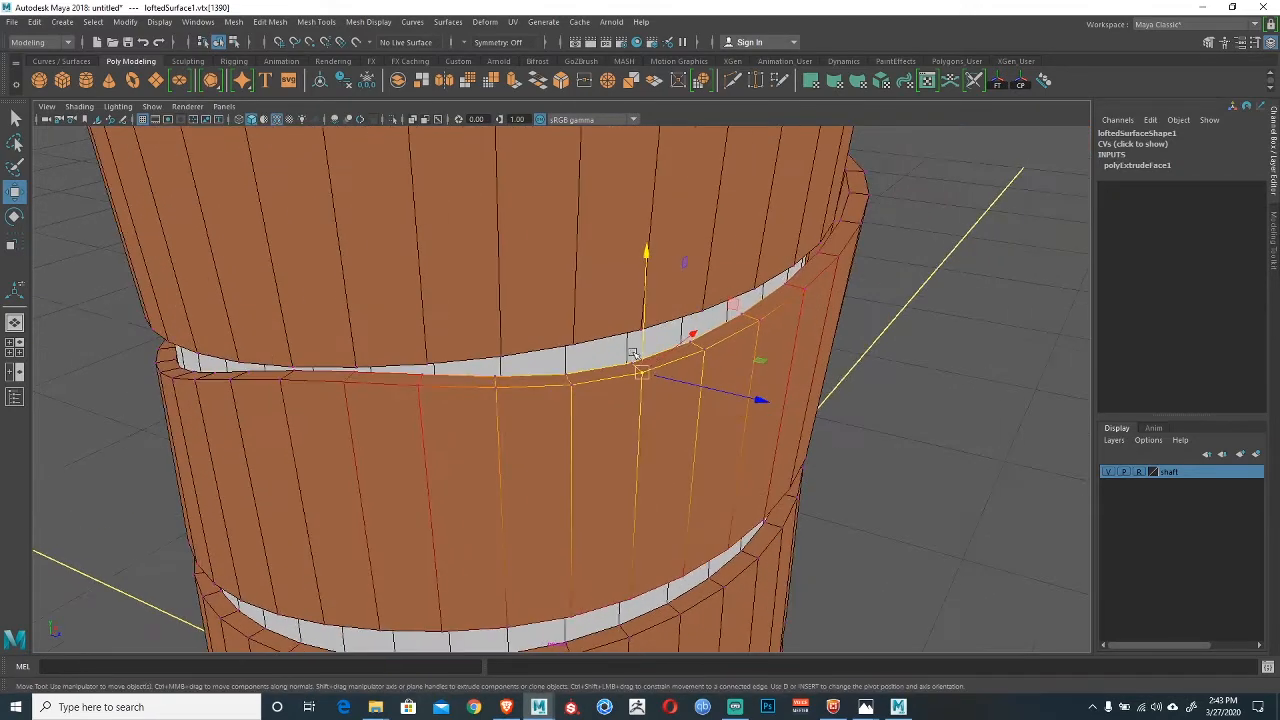
left_click_drag(636, 356, 618, 318, "alt")
left_click_drag(646, 252, 627, 375)
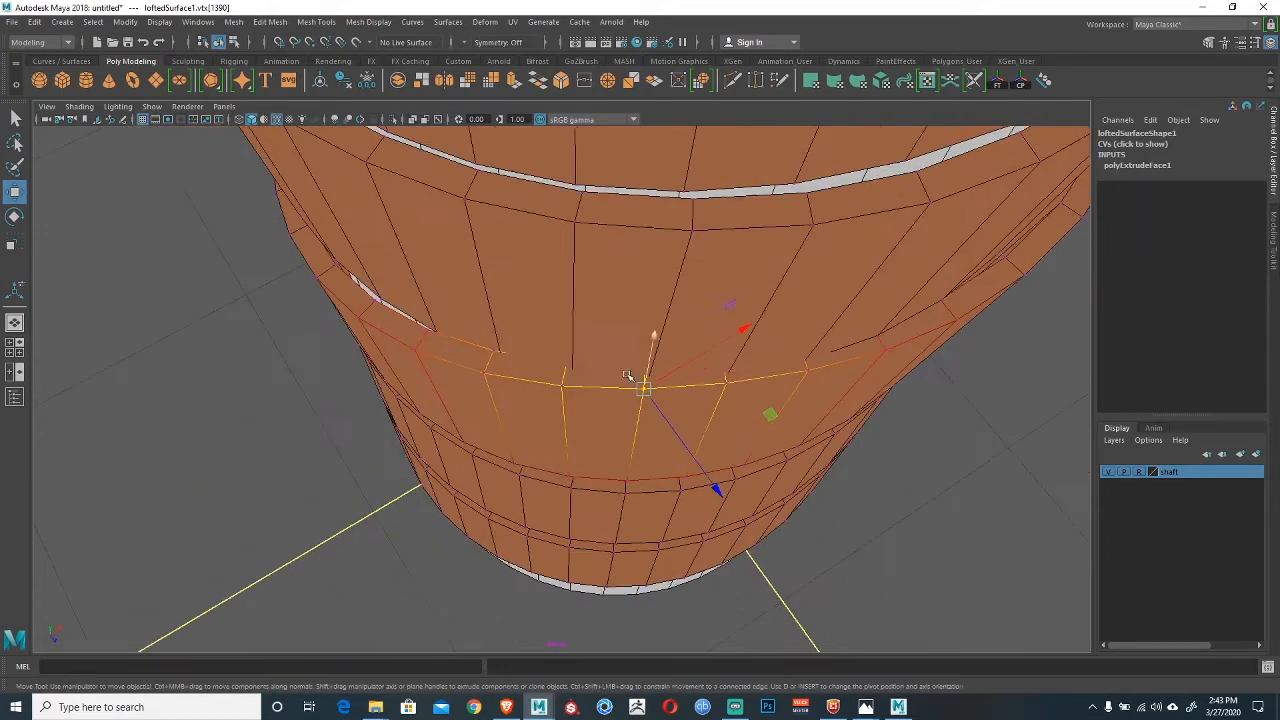
left_click_drag(770, 417, 775, 436)
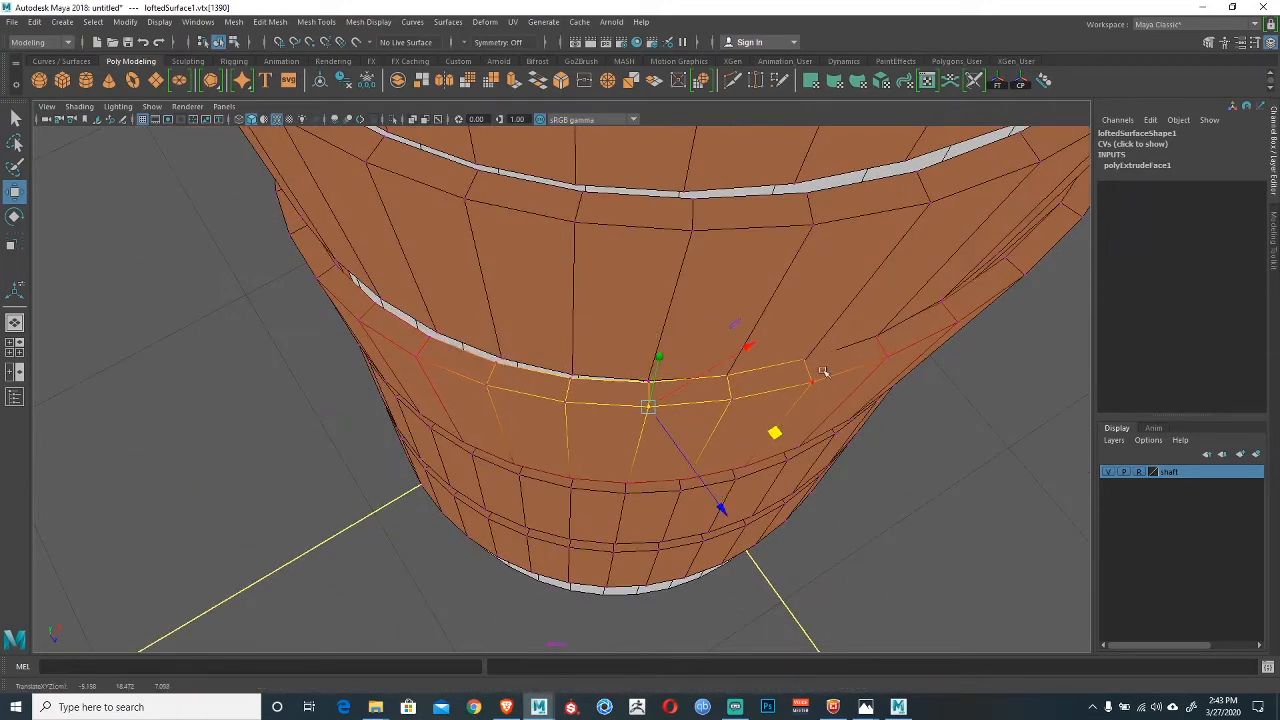
left_click(887, 357)
left_click_drag(1011, 377, 1017, 388)
Lower a soft-selected vertex on the bottom edge of the band above slightly toward the rim.
left_click_drag(684, 427, 674, 350, "alt")
left_click(936, 301)
left_click_drag(941, 240, 942, 249)
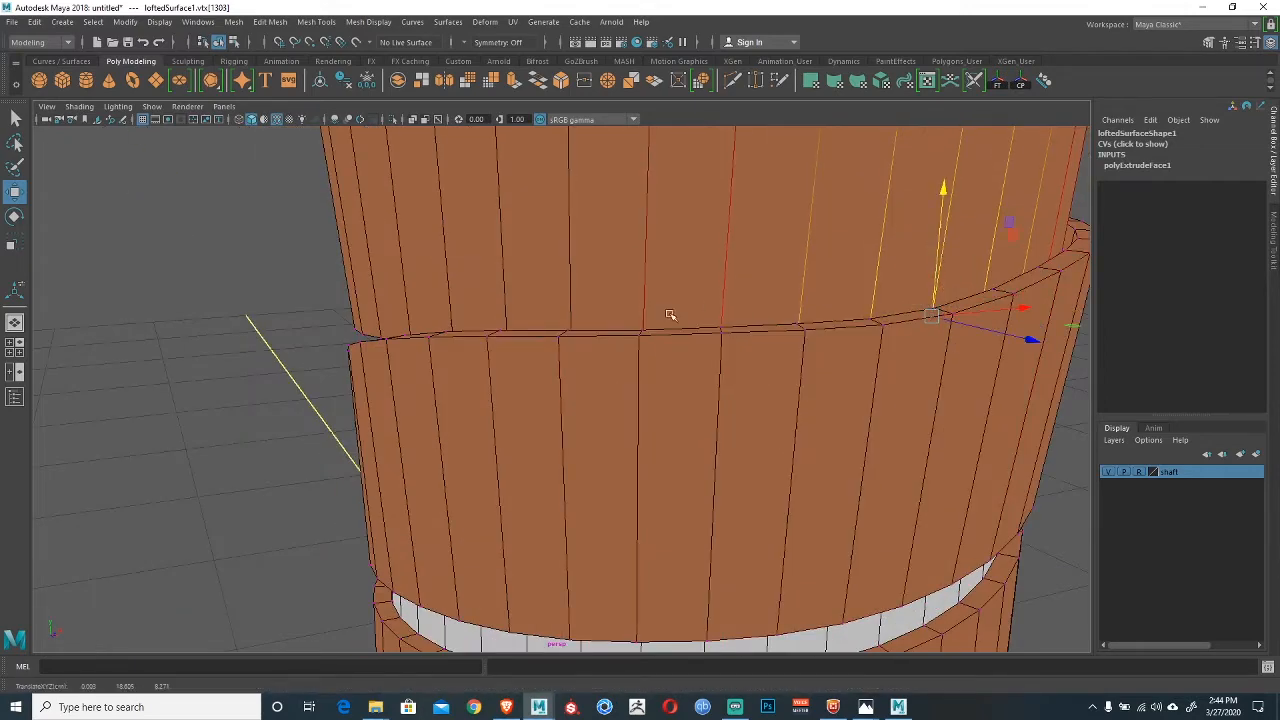
Select an inner-edge rim vertex on the next side of the shaft and raise it under the band above.
left_click_drag(670, 315, 492, 340, "alt")
left_click_drag(497, 390, 621, 388, "alt")
scroll(606, 402, "up", 3)
left_click(608, 362)
left_click_drag(722, 264, 557, 411, "alt")
left_click(492, 390)
left_click(487, 383)
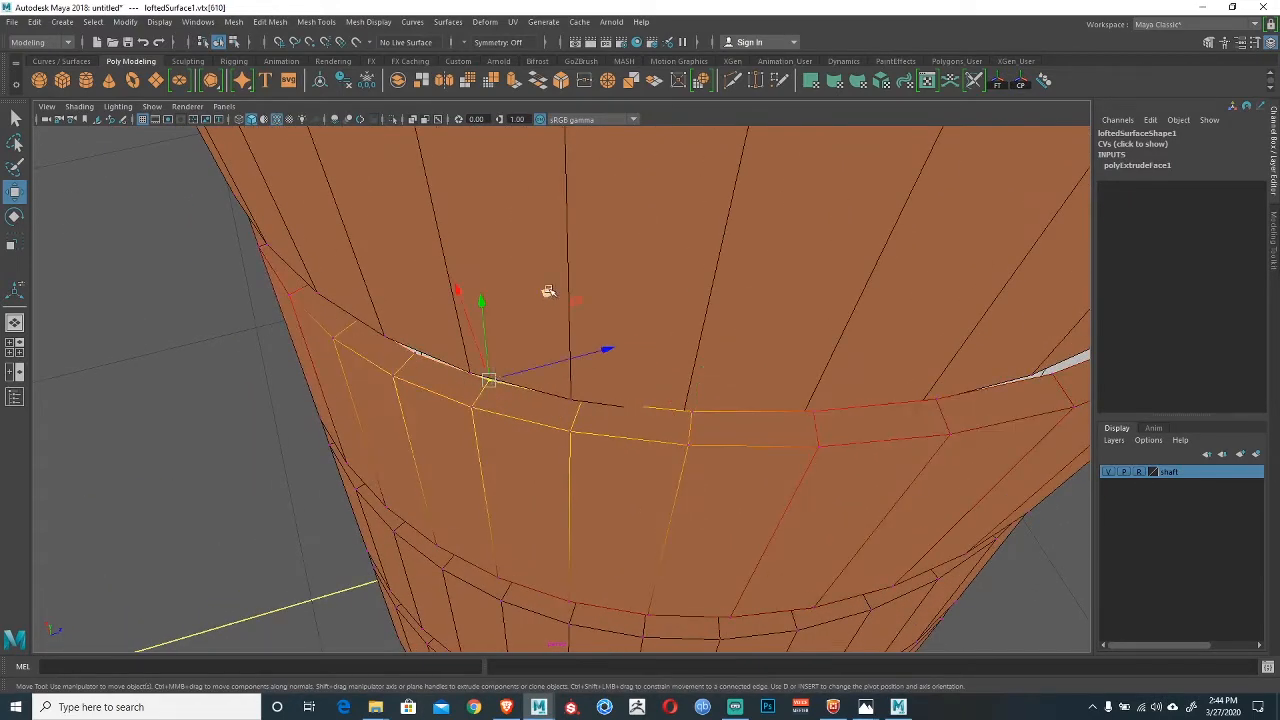
left_click_drag(548, 292, 540, 215, "alt")
middle_click_drag(457, 380, 600, 292, "alt")
left_click_drag(605, 328, 605, 292)
Raise soft-selected rim vertices along the adjoining wide gap so the rim reaches the band above.
left_click(921, 368)
middle_click_drag(988, 398, 730, 375, "alt")
mouse_move(753, 372)
right_mouse_down("alt")
mouse_move(675, 328)
mouse_move(735, 362)
right_mouse_up("alt")
left_click_drag(658, 337, 791, 503, "alt")
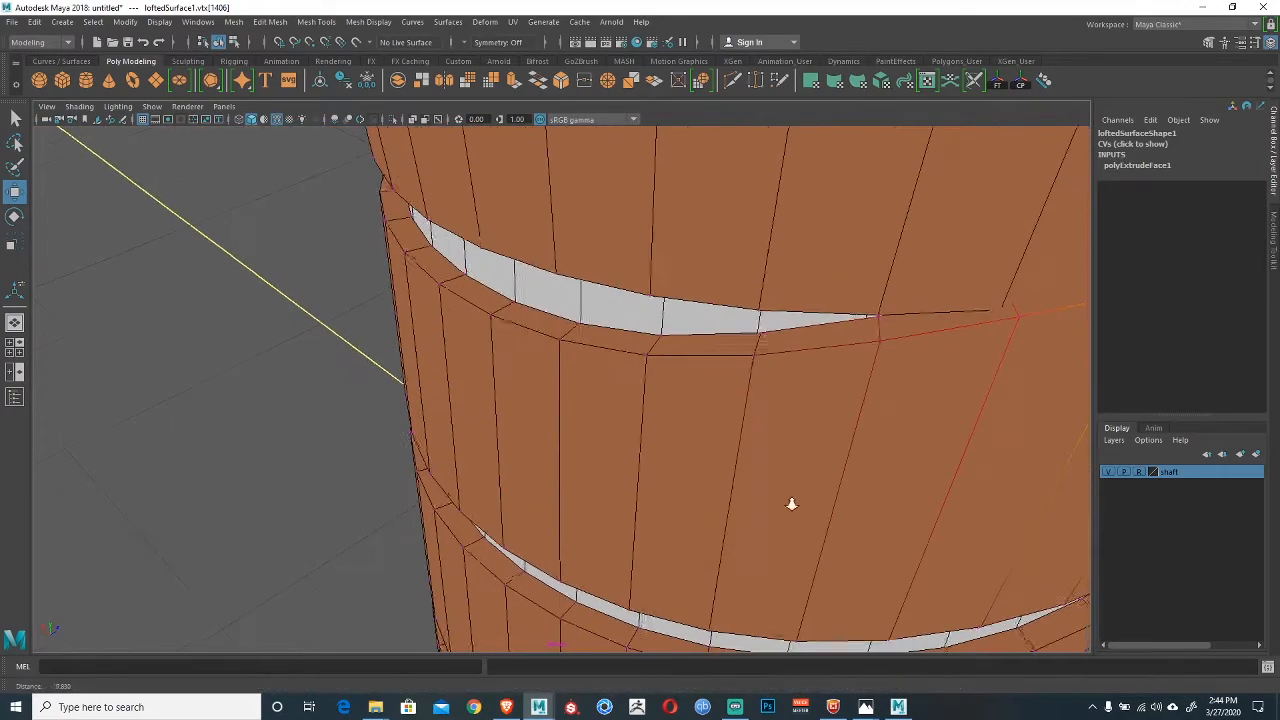
left_click(492, 314)
left_click_drag(489, 403, 670, 302, "alt")
left_click_drag(577, 348, 577, 320)
left_click(645, 392)
left_click_drag(646, 339, 650, 455)
left_click(568, 224)
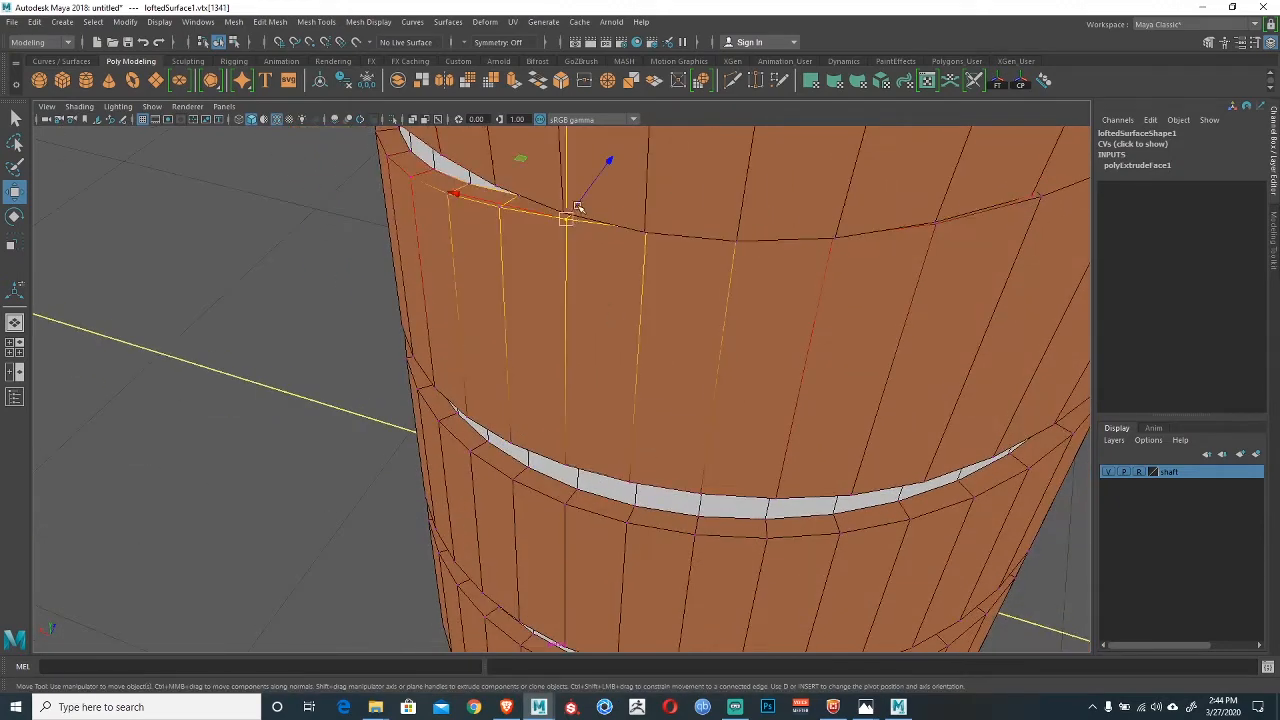
Push two vertices on the newly raised rim section horizontally outward so the band flares away from the shaft.
left_click_drag(630, 390, 660, 445, "alt")
right_click_drag(660, 445, 700, 468, "alt")
mouse_move(611, 257)
left_mouse_down()
mouse_move(612, 227)
mouse_move(629, 289)
mouse_move(634, 211)
mouse_move(604, 256)
left_mouse_up()
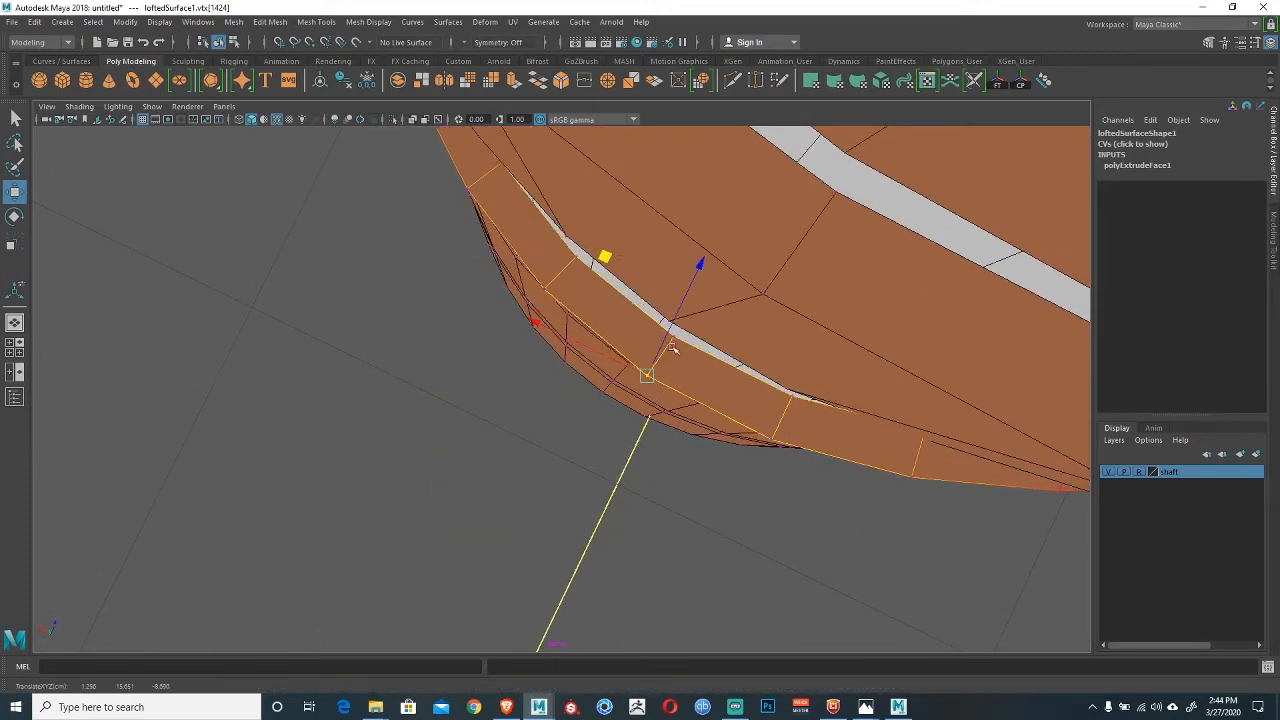
middle_click_drag(920, 475, 825, 418, "alt")
left_click(815, 416)
left_click_drag(815, 416, 788, 440, "alt")
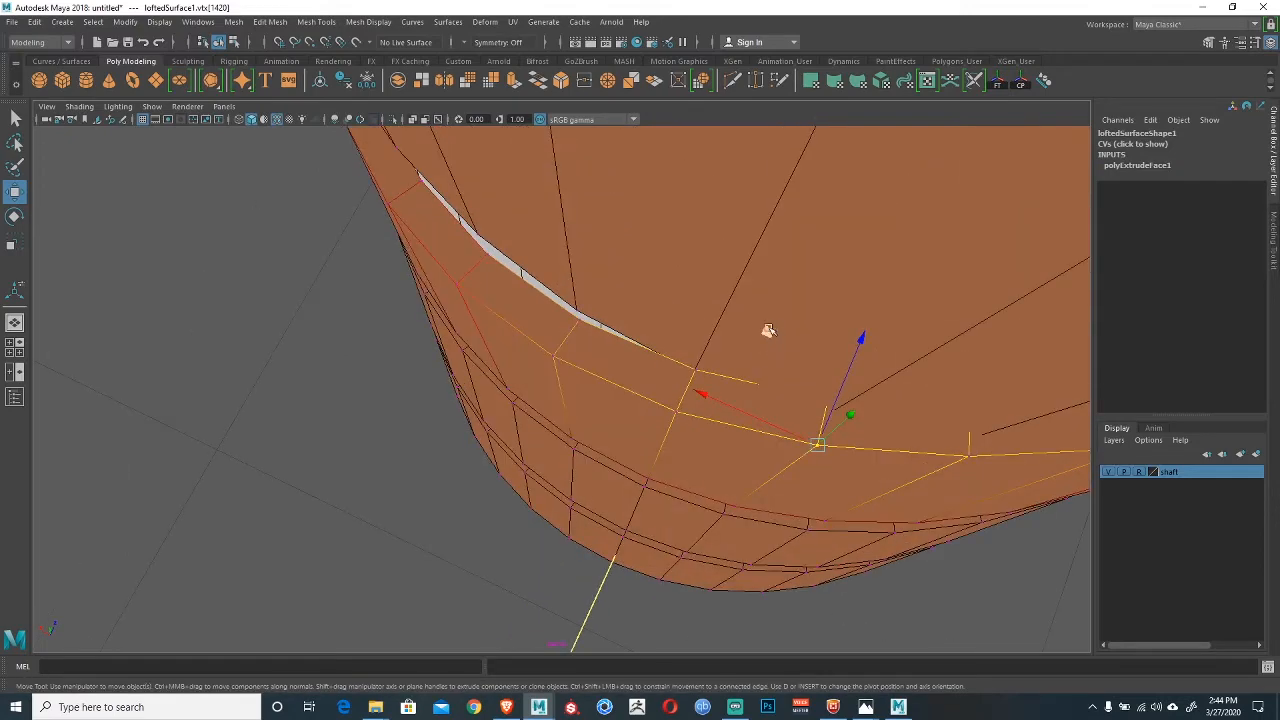
left_click_drag(768, 331, 766, 354)
Pull two neighbouring rim vertices horizontally outward so the band flares farther from the band above.
middle_click_drag(905, 476, 763, 471, "alt")
left_click_drag(763, 471, 665, 312, "alt")
middle_click_drag(665, 312, 610, 257, "alt")
left_click(710, 389)
mouse_move(710, 389)
left_mouse_down("alt")
mouse_move(723, 370)
mouse_move(698, 368)
left_mouse_up("alt")
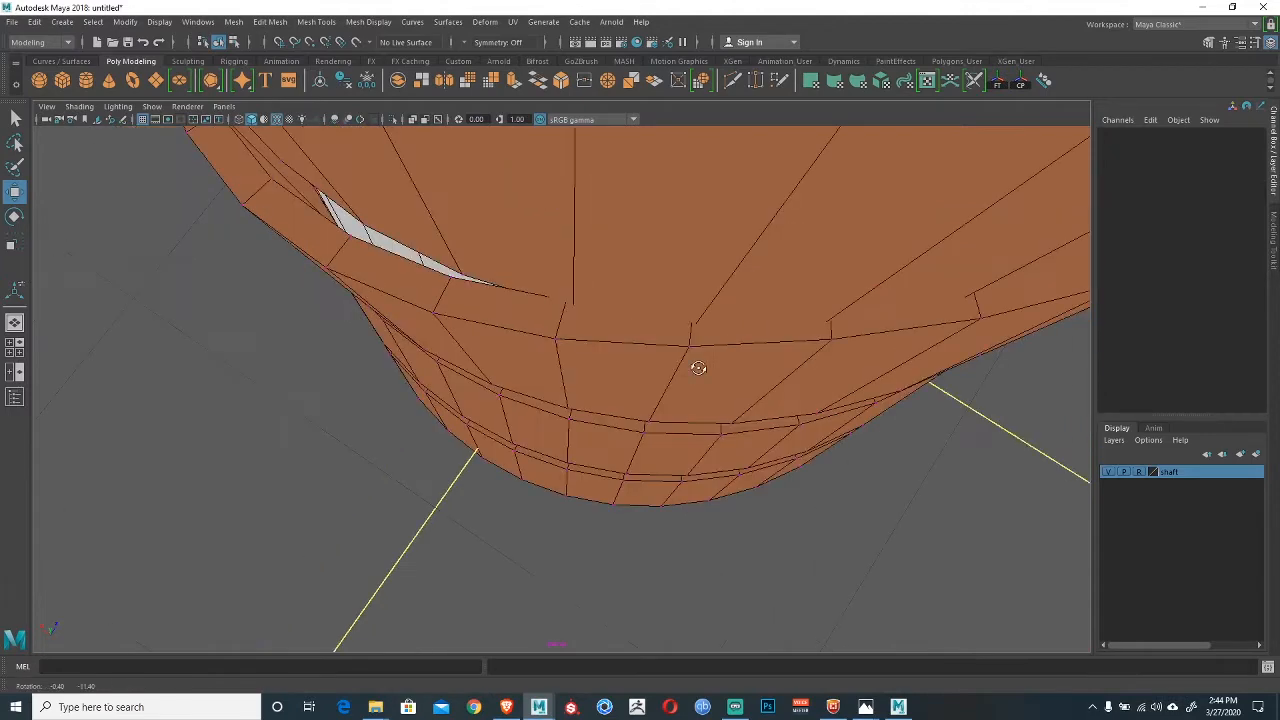
double_click(689, 352)
left_click_drag(665, 232, 669, 253)
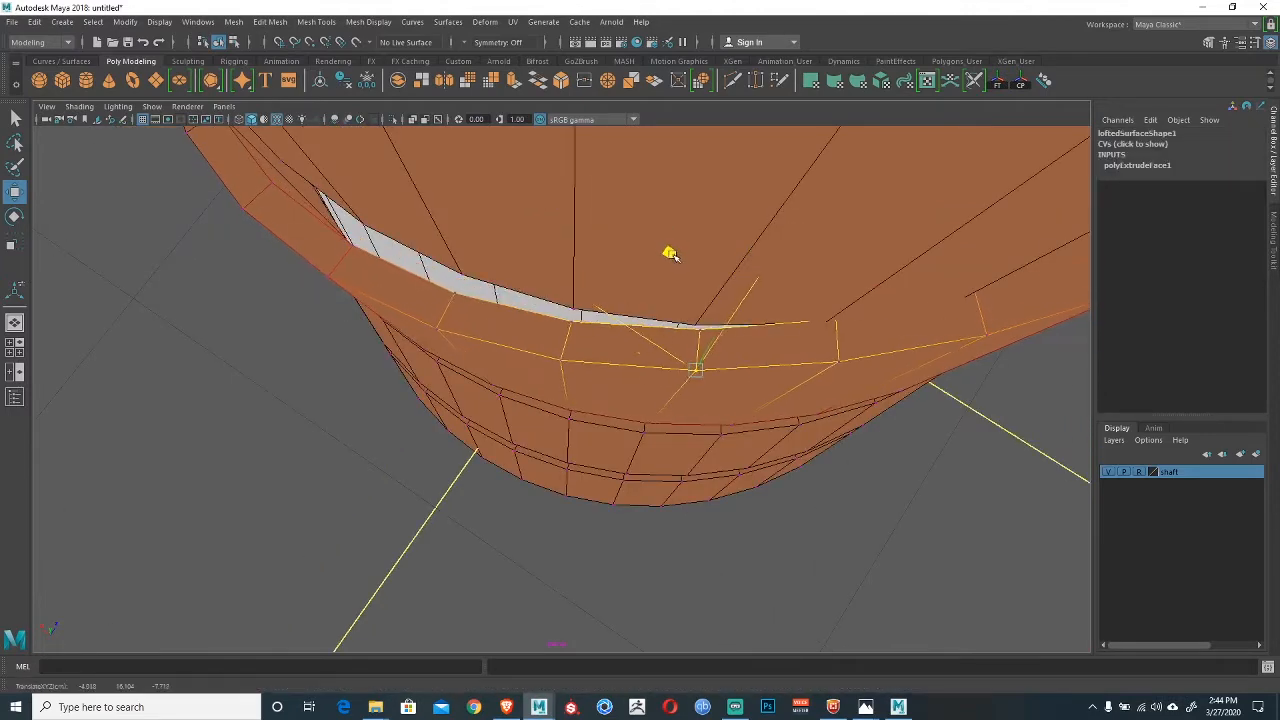
left_click(837, 364)
left_click_drag(803, 247, 808, 259)
Lower a soft-selected vertex on the upper band's bottom edge until it meets the rim of the band below.
right_click_drag(819, 345, 811, 350, "alt")
left_click_drag(811, 350, 692, 271, "alt")
mouse_move(600, 340)
left_mouse_down("alt")
mouse_move(494, 349)
mouse_move(576, 378)
mouse_move(622, 345)
left_mouse_up("alt")
left_click(637, 343)
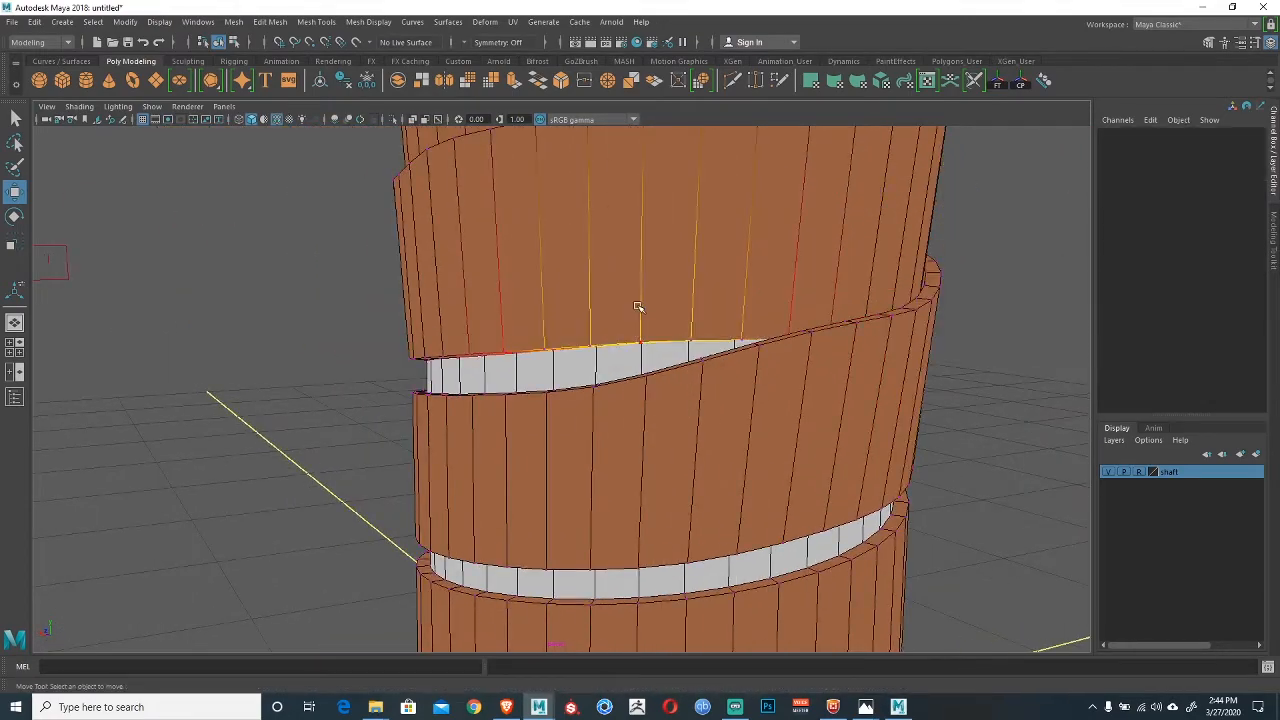
left_click(641, 343)
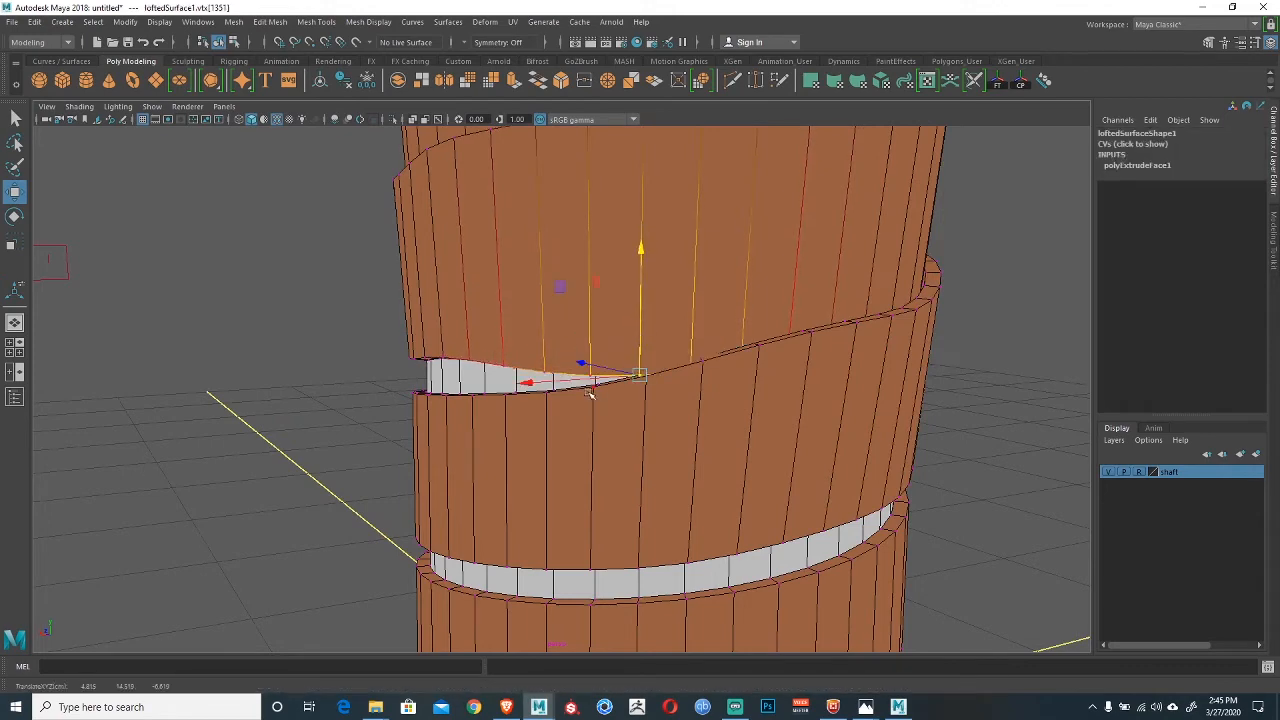
Raise the rim vertex below the lowered edge so the two bands meet along the gap.
left_click(590, 392)
left_click_drag(600, 408, 600, 448, "alt")
scroll(602, 440, "up", 3)
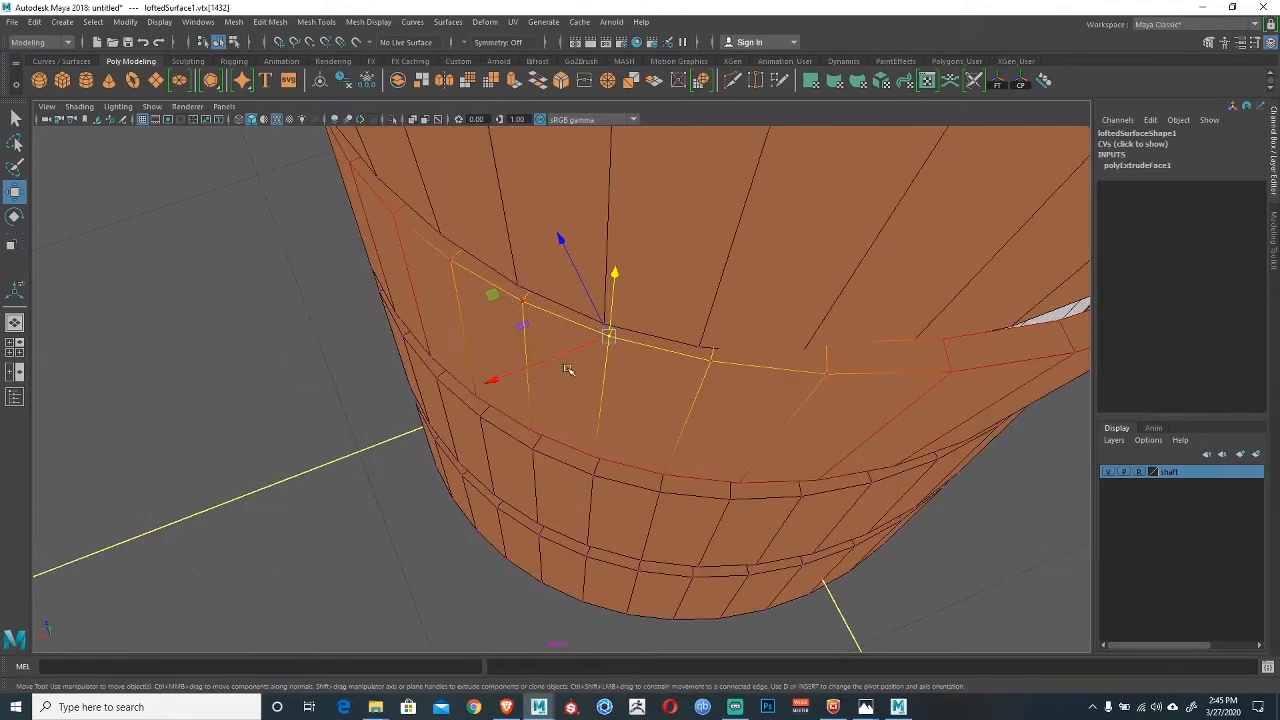
left_click_drag(567, 370, 582, 247, "alt")
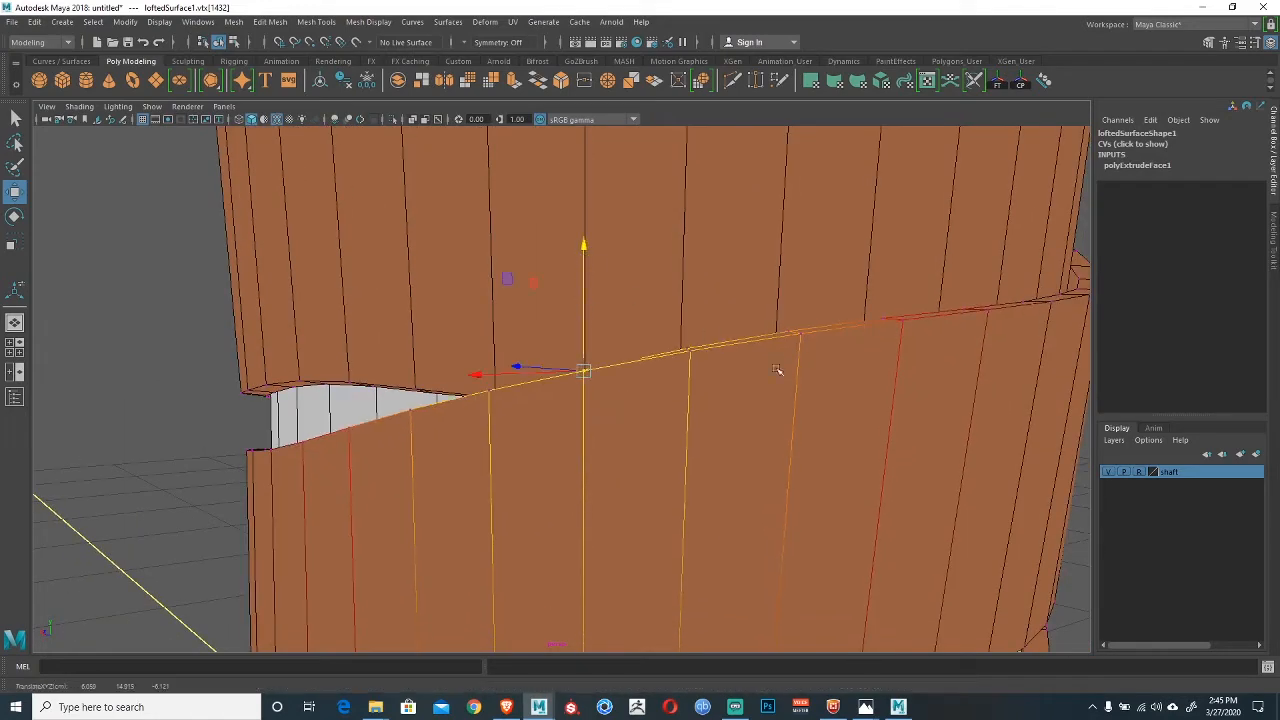
scroll(778, 370, "down", 5)
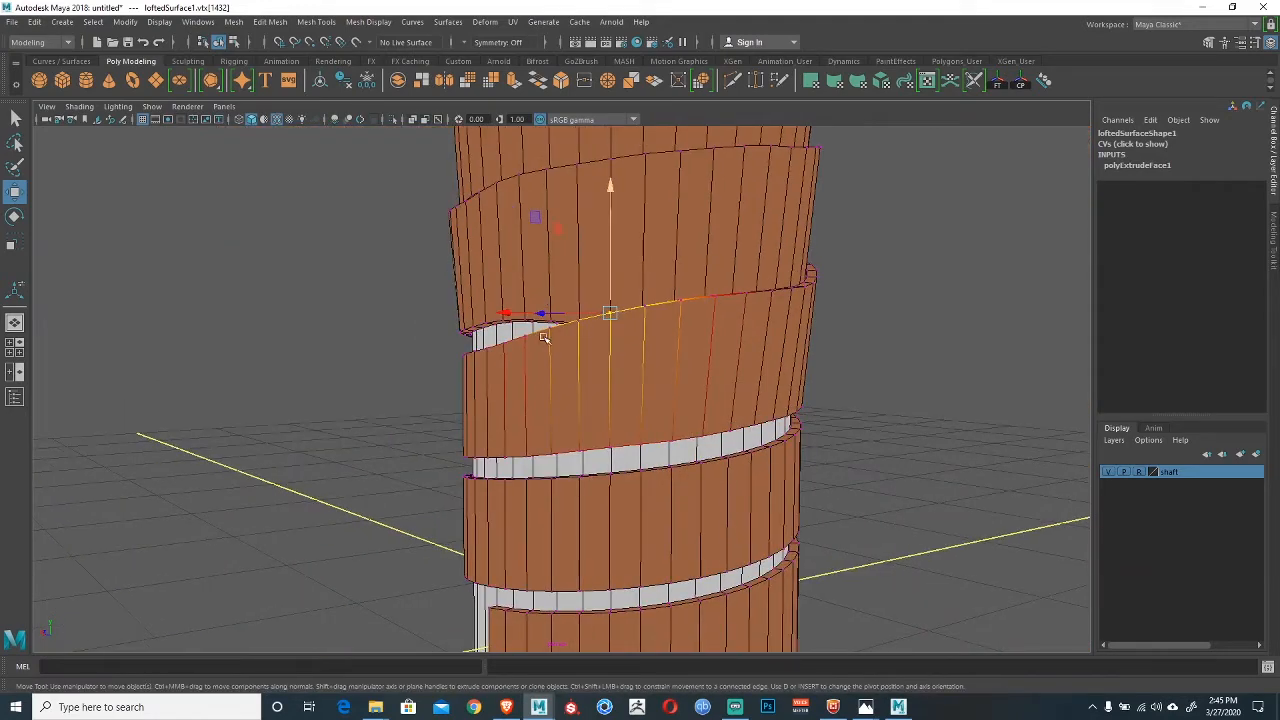
Raise two soft-selected rim vertices on the next side of the shaft up to the band above.
left_click_drag(609, 350, 620, 452, "alt")
left_click_drag(477, 418, 549, 372)
left_click_drag(581, 318, 584, 278)
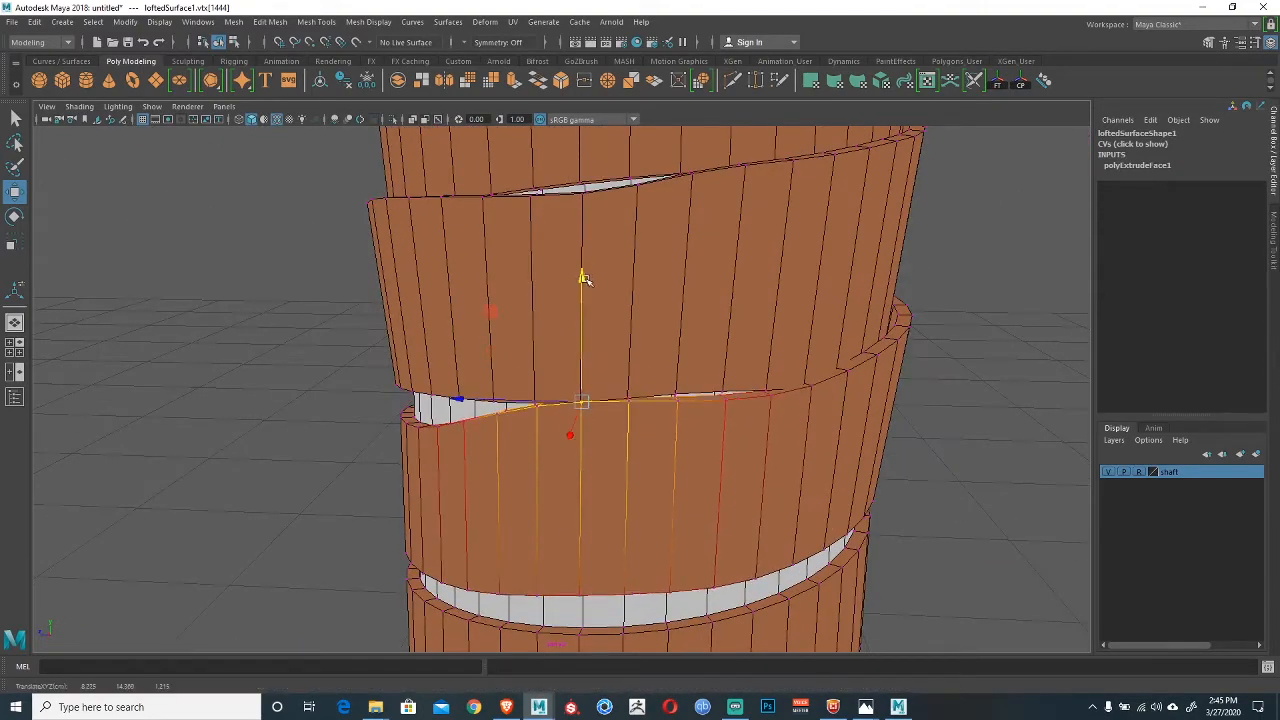
left_click(769, 399)
left_click_drag(591, 354, 857, 404, "alt")
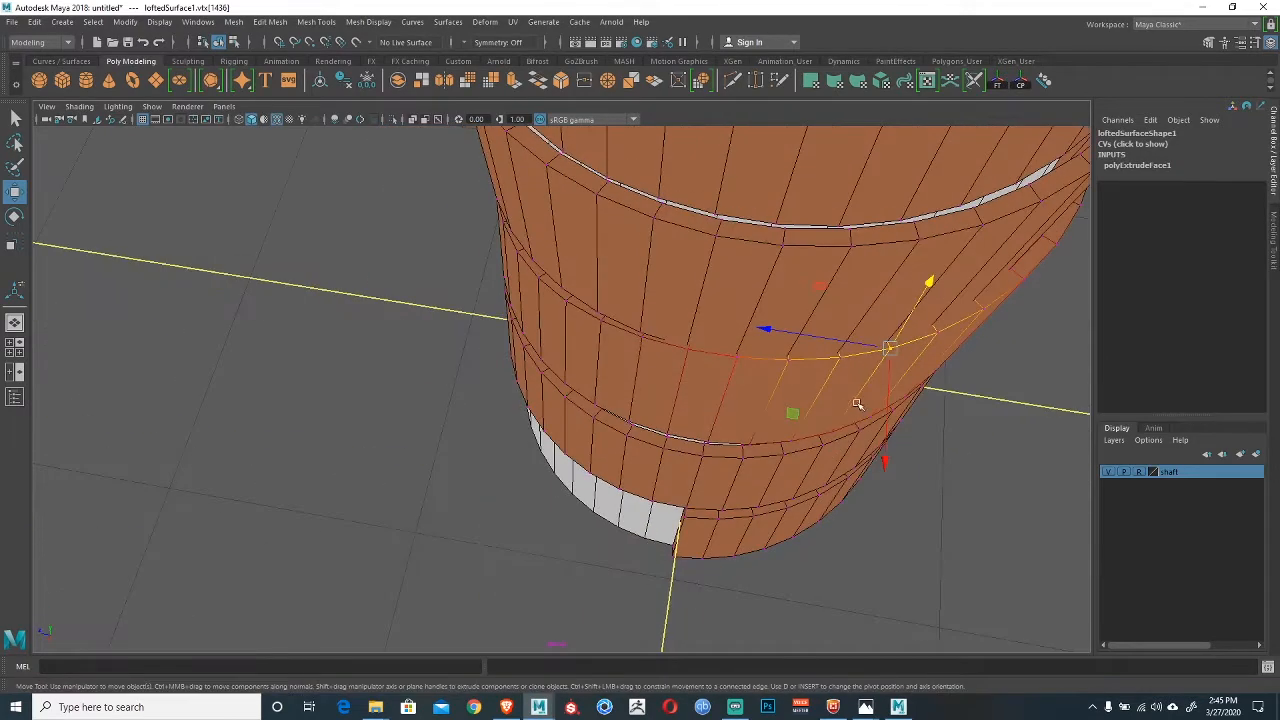
Pull two vertices along the raised rim horizontally outward to separate it from the band above.
left_click(690, 380)
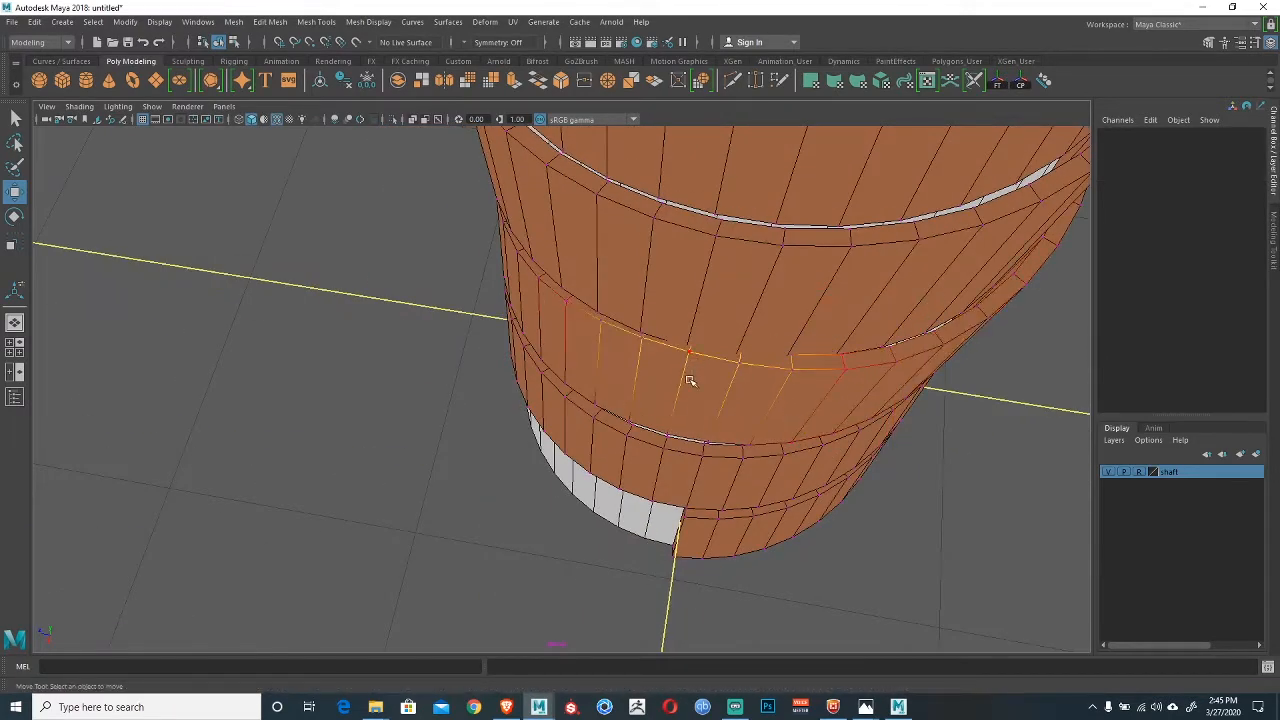
left_click(687, 356)
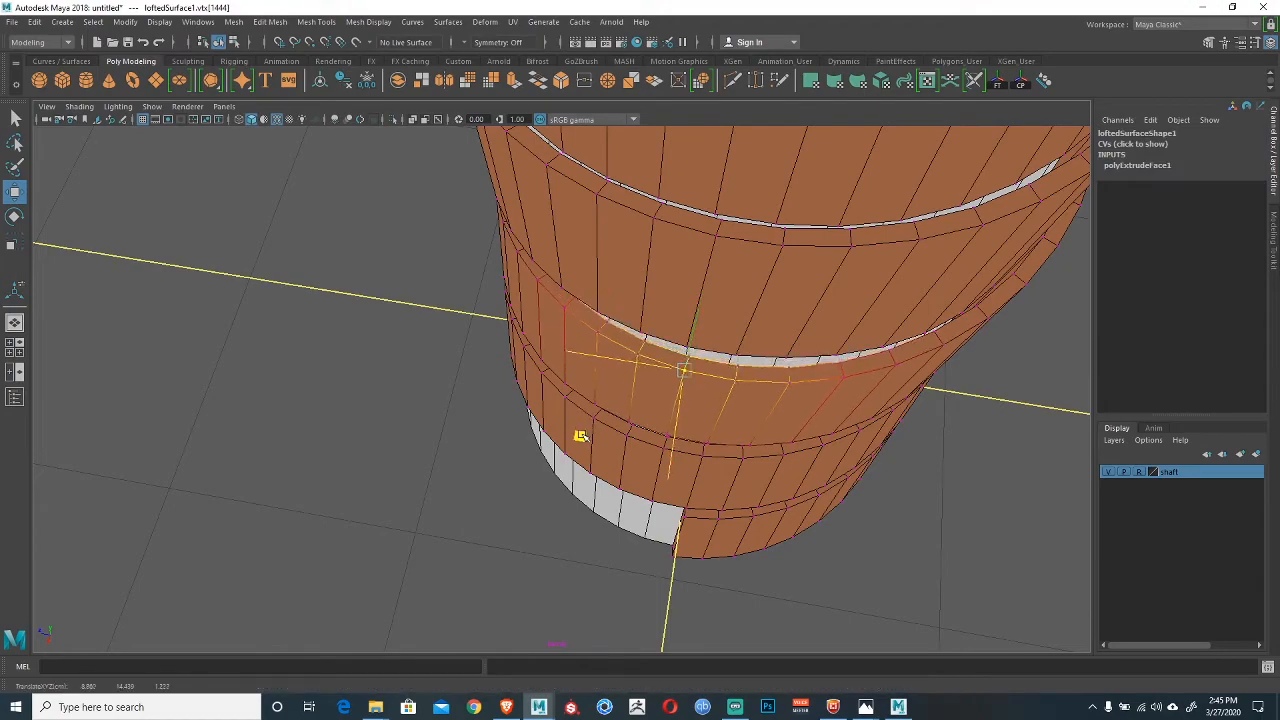
left_click_drag(588, 422, 590, 394, "alt")
left_click(589, 393)
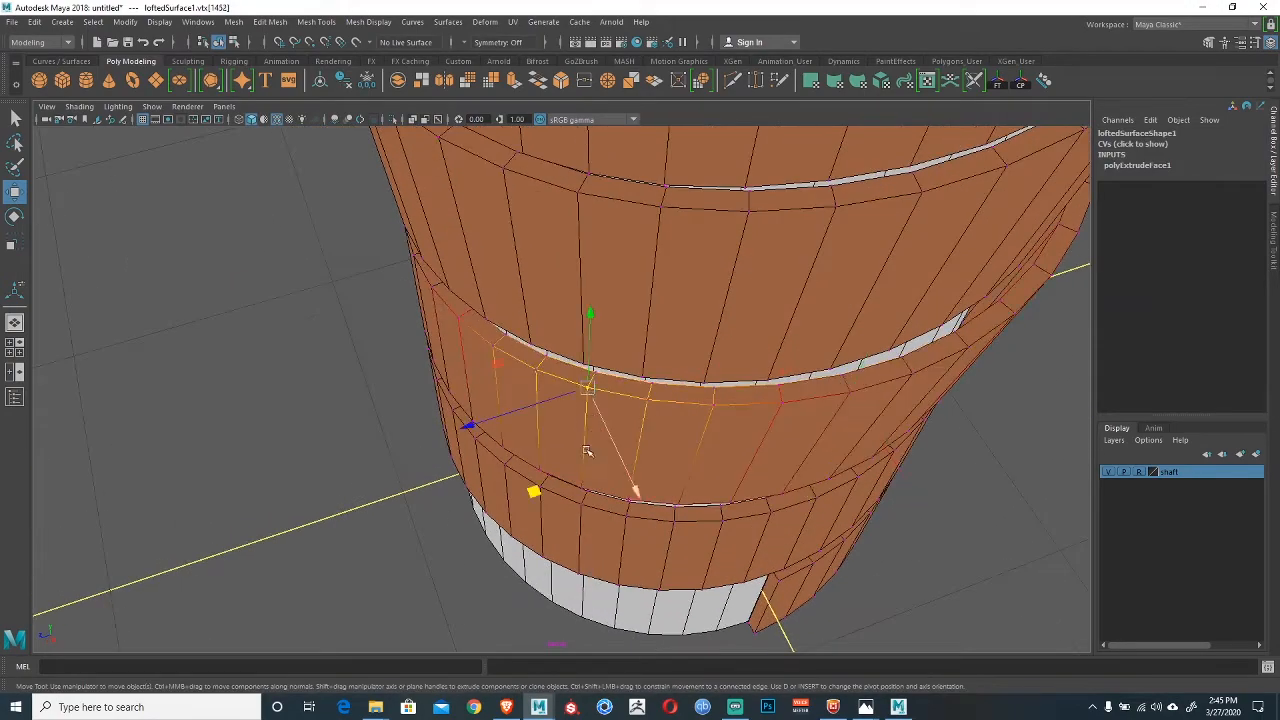
left_click_drag(588, 450, 632, 462, "alt")
left_click_drag(652, 416, 653, 432)
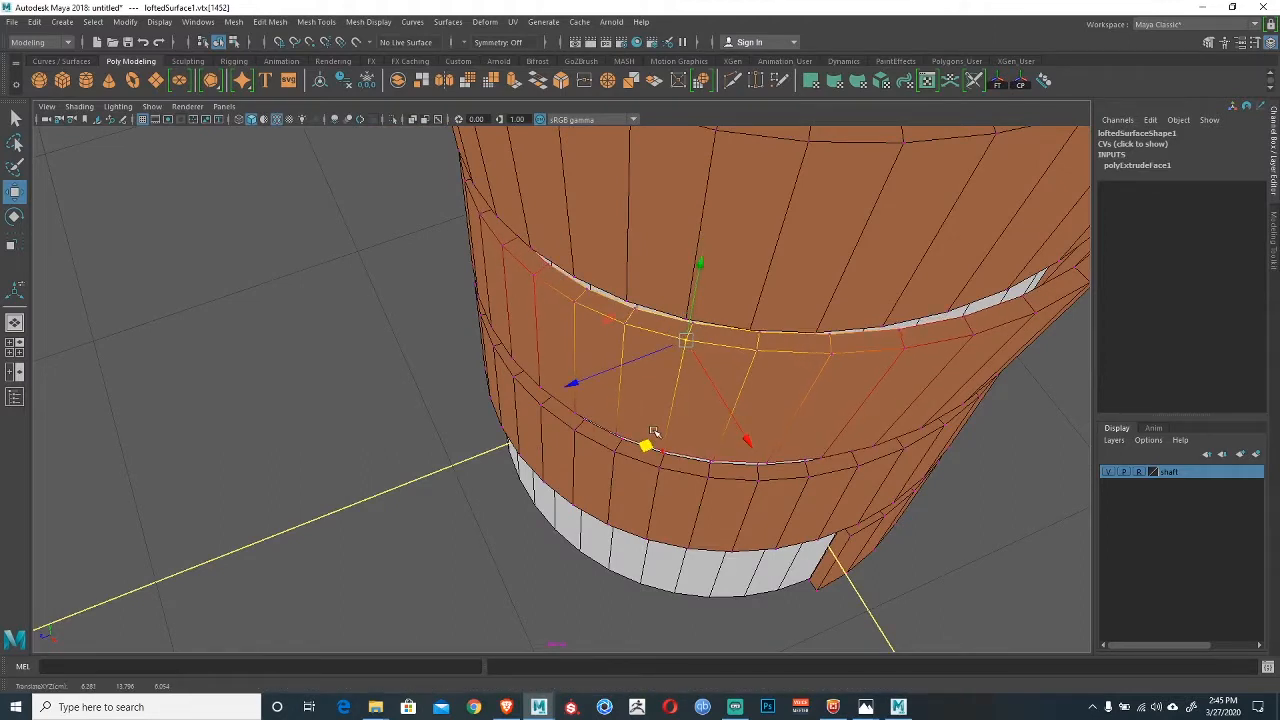
middle_click_drag(512, 420, 530, 427, "alt")
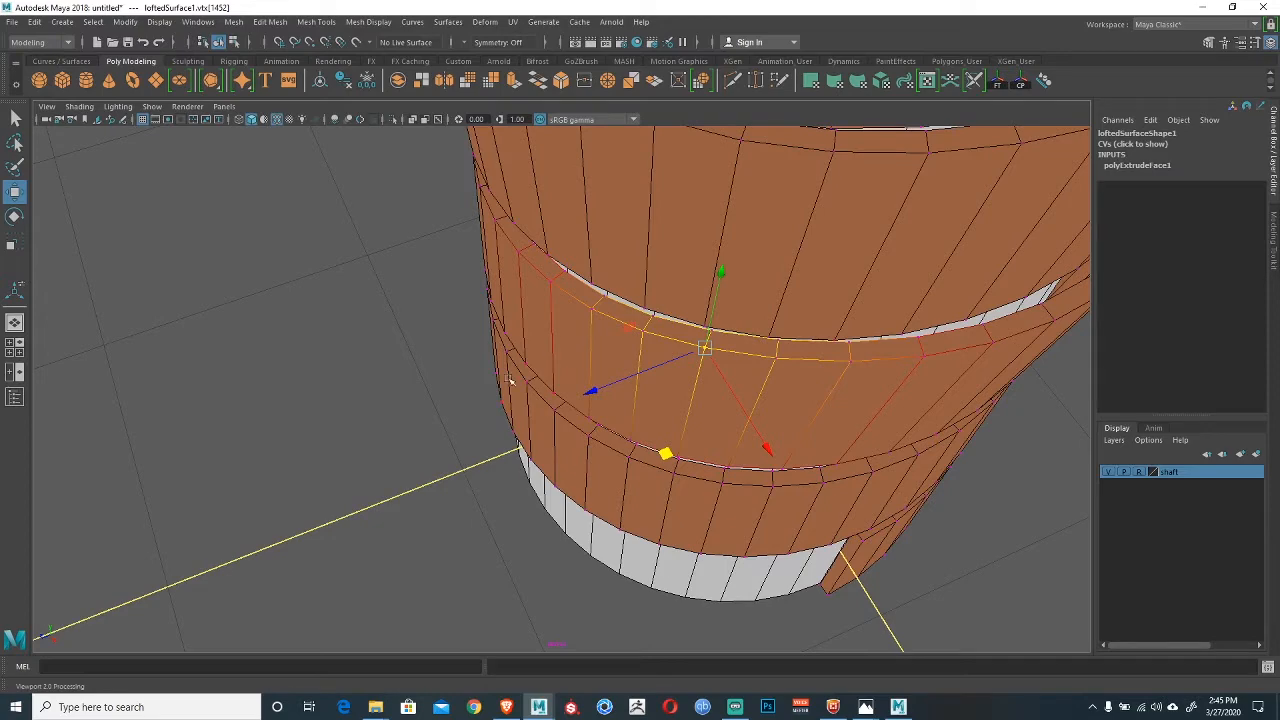
Raise the next rim vertex around the shaft, then flare it and its neighbouring rim section horizontally outward.
left_click_drag(510, 380, 575, 485, "alt")
left_click(584, 366)
left_click_drag(575, 485, 616, 430, "alt")
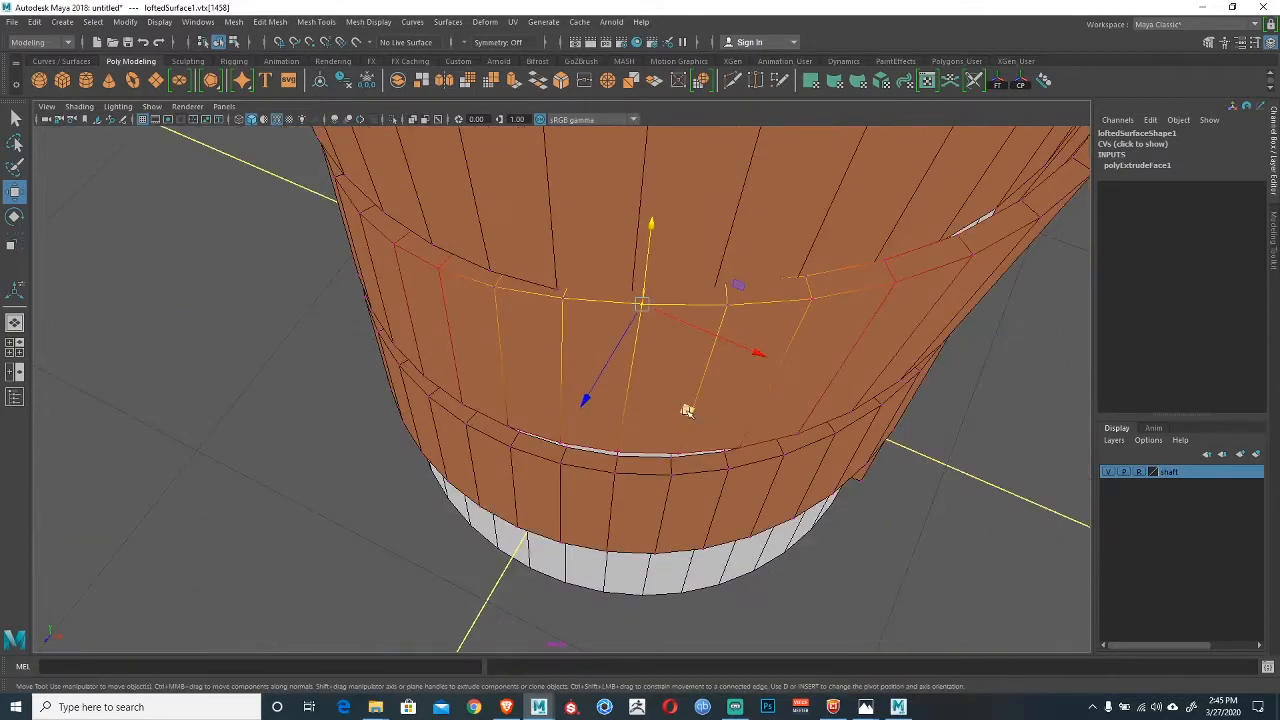
left_click_drag(687, 411, 686, 428)
left_click(492, 296)
left_click_drag(492, 296, 625, 380, "alt")
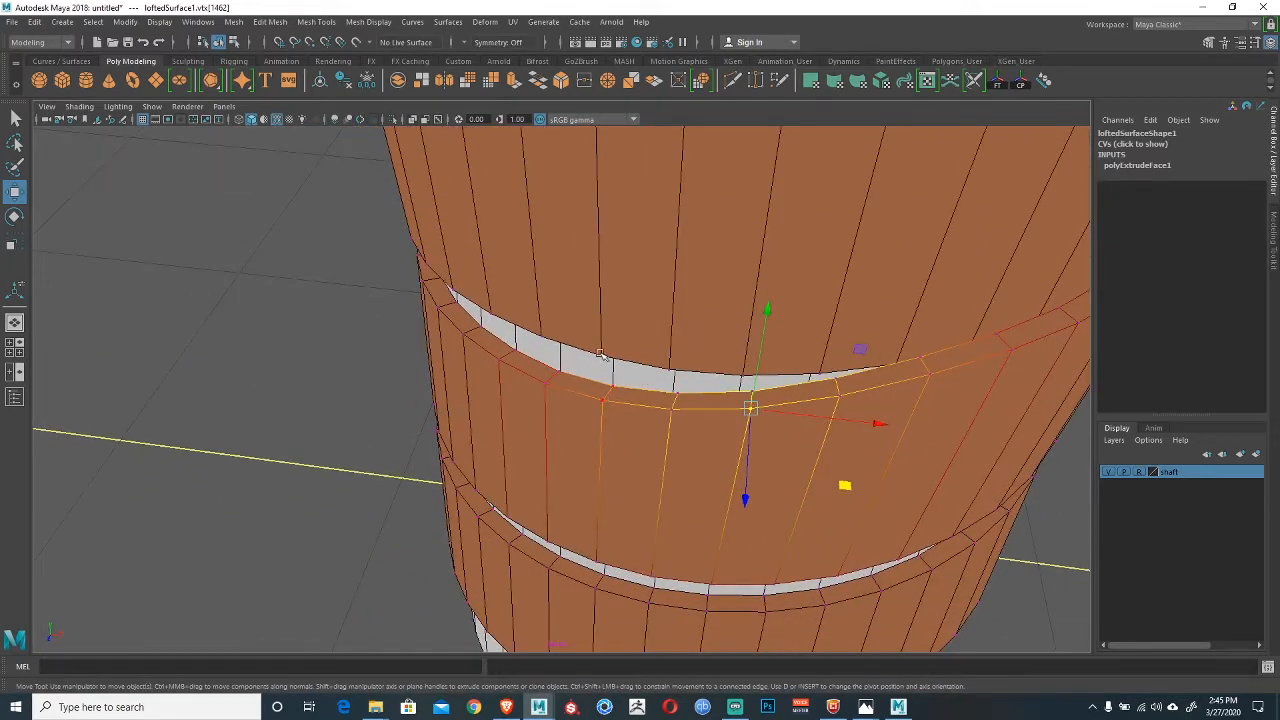
Move soft-selected vertices farther along the open gap to bring the rim and the band above together.
left_click(600, 358)
left_click_drag(602, 360, 750, 393, "alt")
left_click_drag(576, 387, 624, 412, "alt")
left_click(623, 434)
left_click_drag(624, 412, 661, 354, "alt")
left_click(672, 453)
left_click_drag(672, 455, 625, 320, "alt")
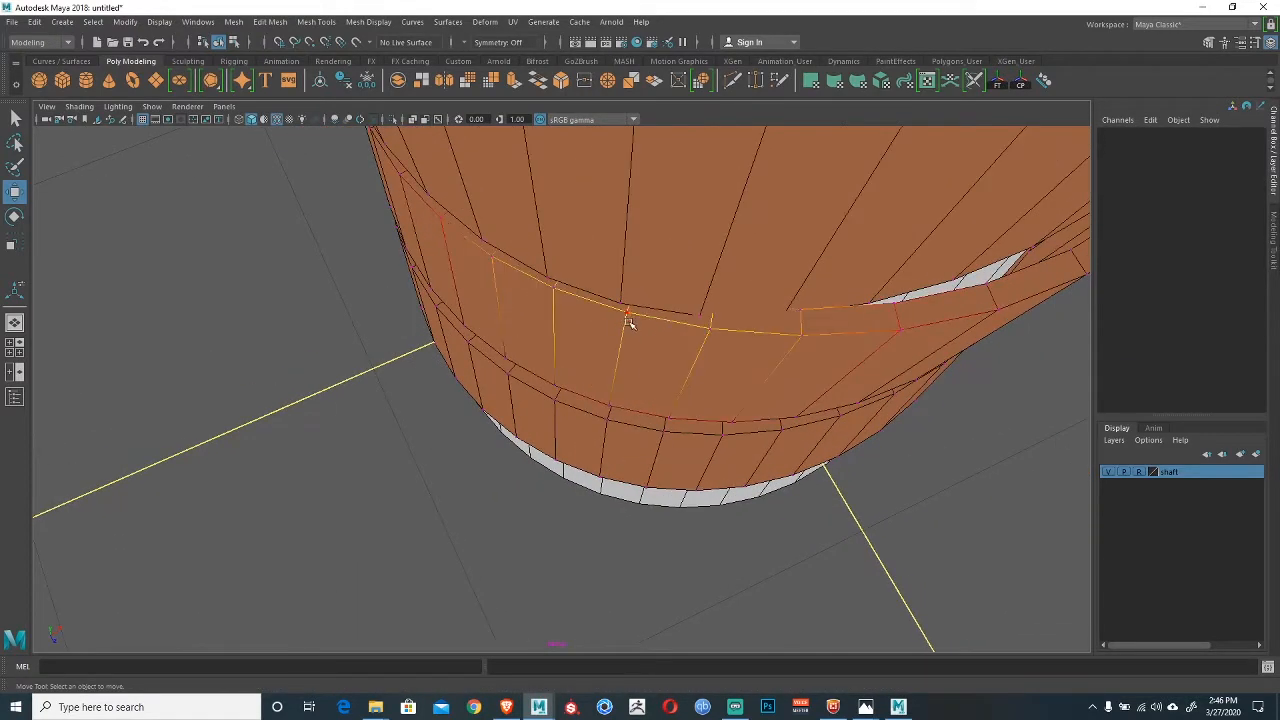
Pull a rim vertex beside the closed gap outward and raise it to overlap the band above.
left_click(626, 312)
left_click_drag(749, 352, 735, 377)
right_click_drag(737, 378, 700, 325, "alt")
left_click_drag(718, 420, 610, 332, "alt")
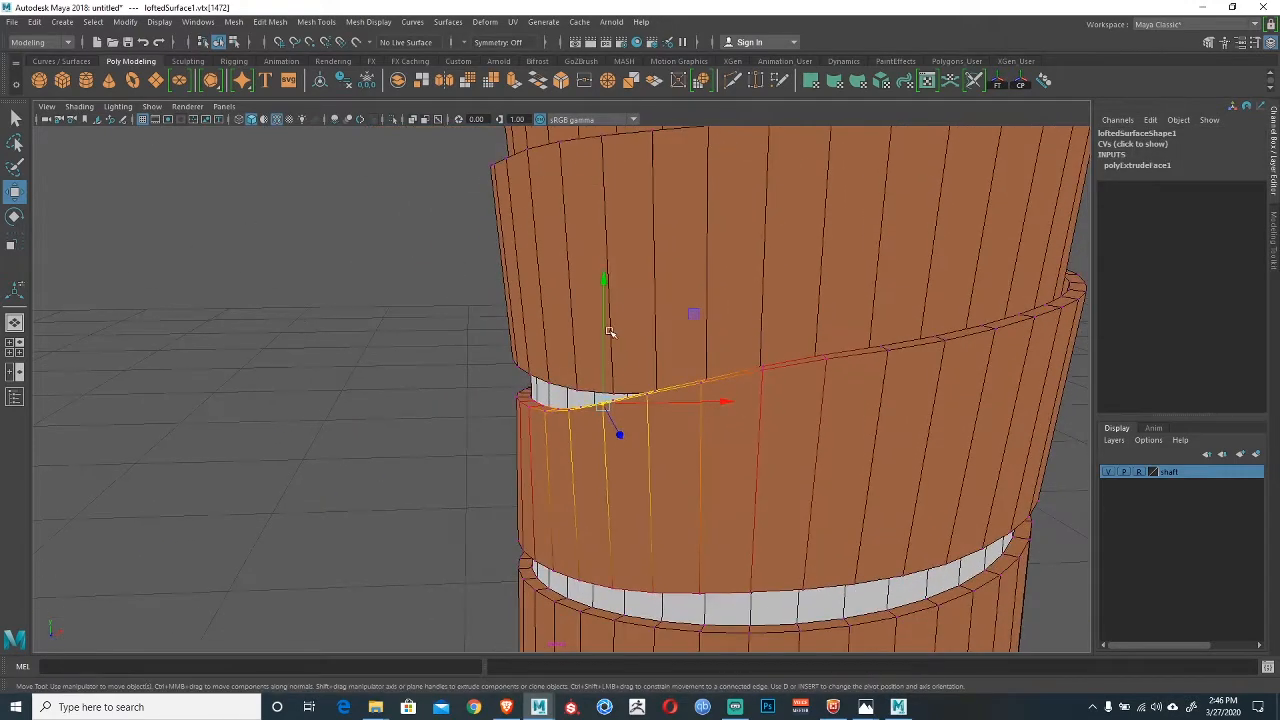
left_click_drag(604, 279, 604, 261)
Raise a rim vertex in the remaining gap on the adjoining side, then push it horizontally outward.
left_click_drag(480, 370, 600, 345, "alt")
right_click_drag(600, 345, 440, 390, "alt")
middle_click_drag(440, 390, 586, 358, "alt")
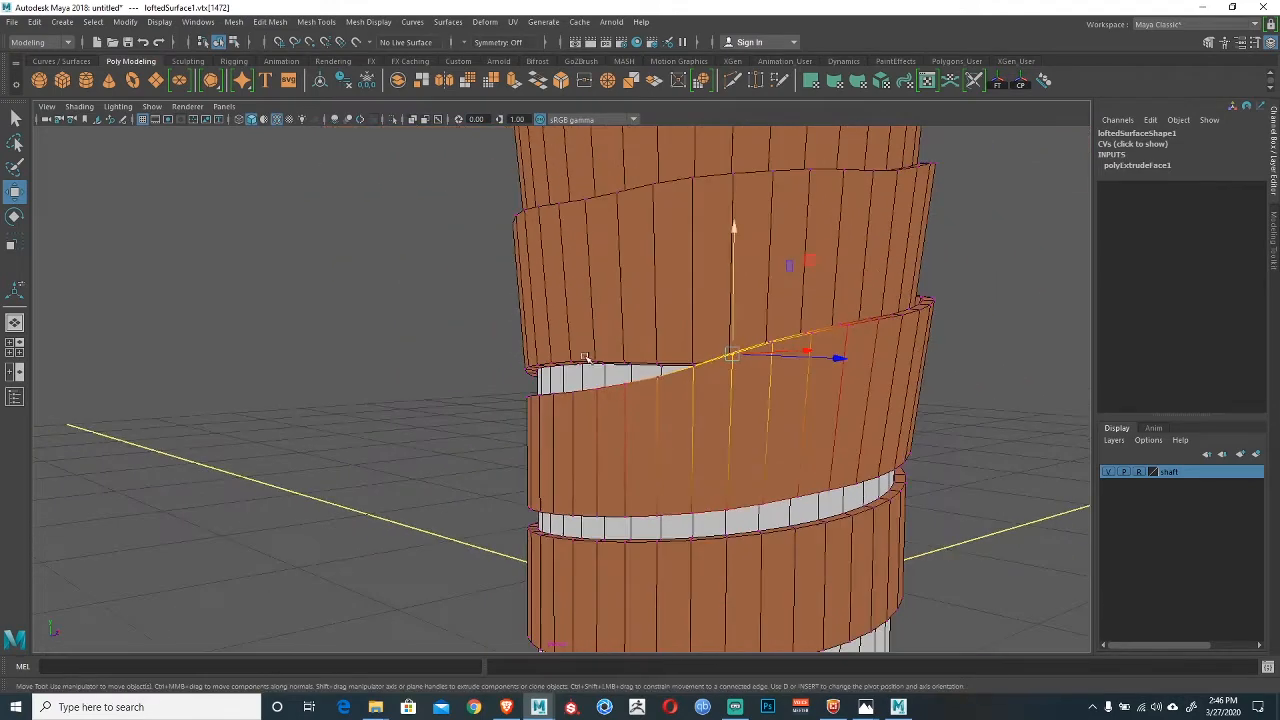
left_click(572, 392)
left_click_drag(572, 385, 583, 453, "alt")
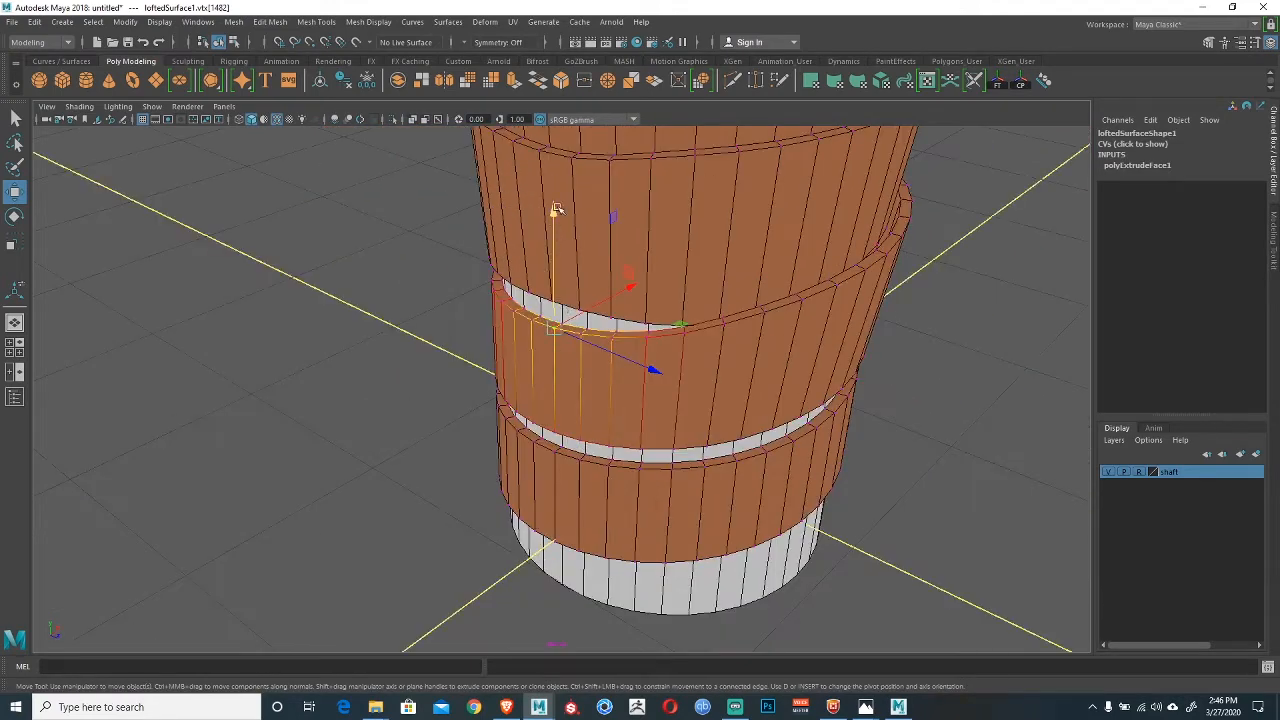
left_click_drag(557, 209, 560, 190)
left_click_drag(537, 341, 597, 420, "alt")
right_click_drag(597, 420, 745, 386, "alt")
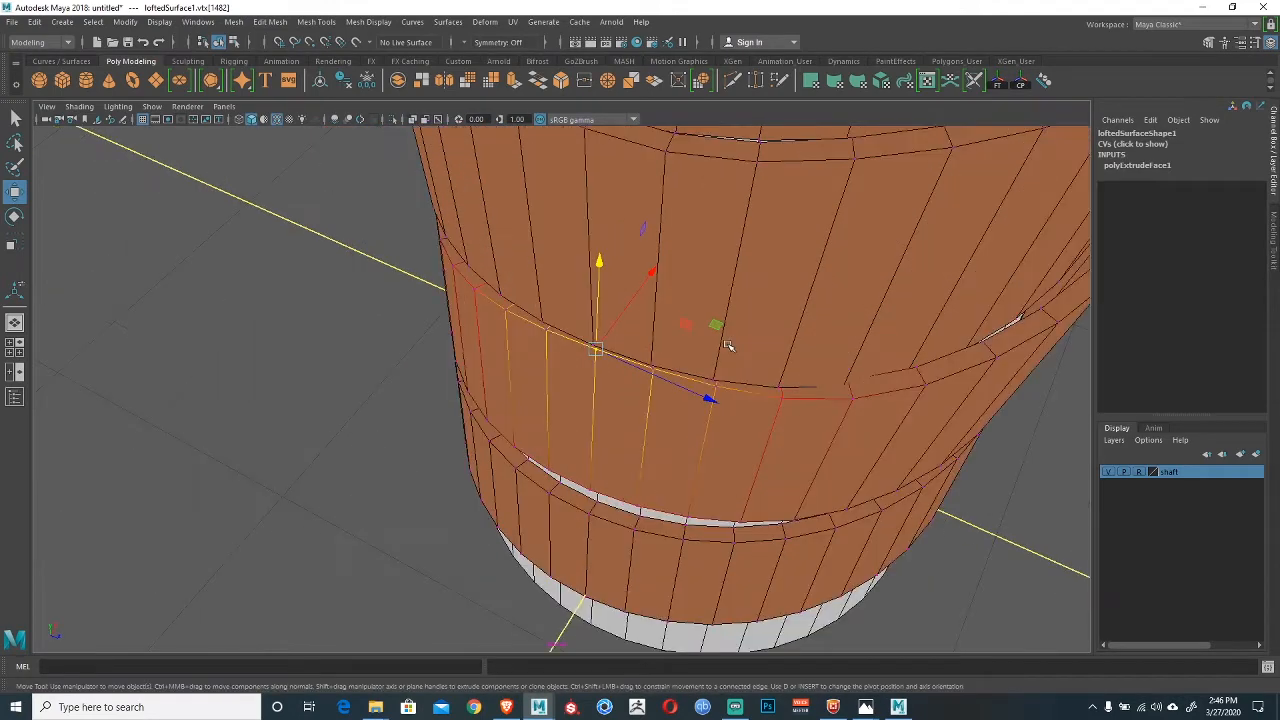
left_click_drag(717, 330, 634, 345)
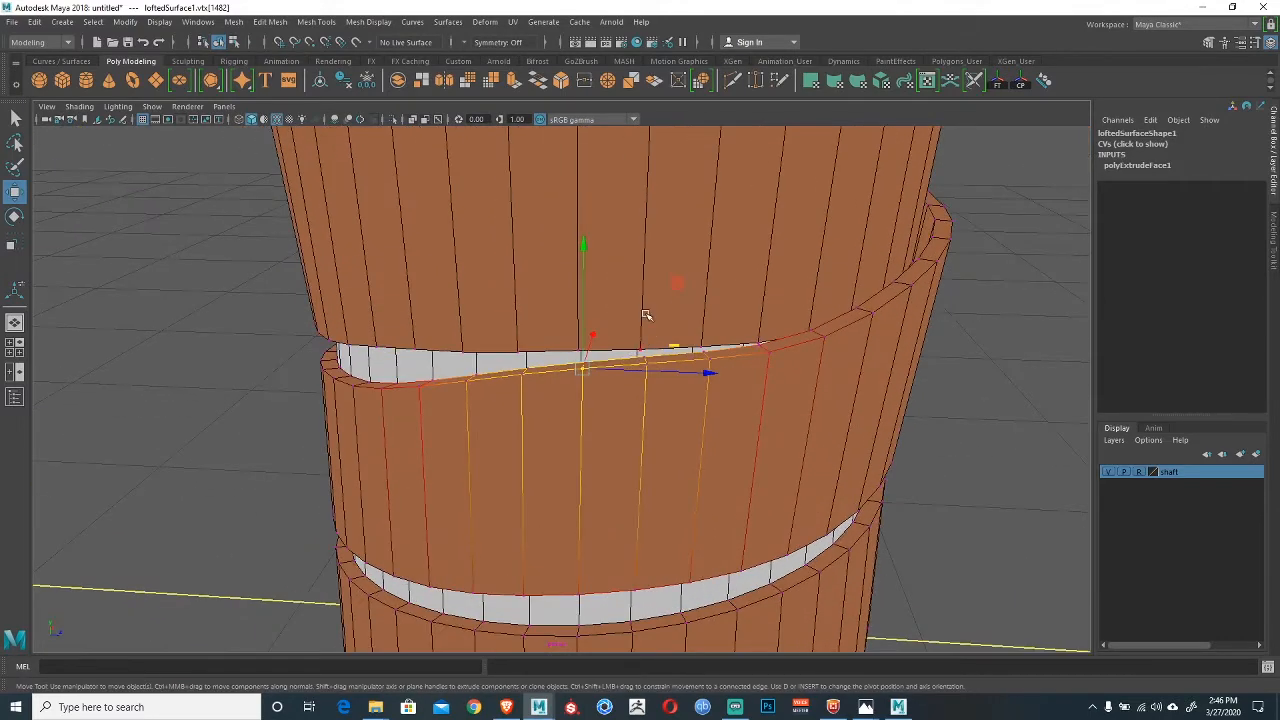
Raise the next rim vertex along the gap and adjust its neighbour to follow the band above.
left_click_drag(646, 315, 552, 297, "alt")
left_click(541, 357)
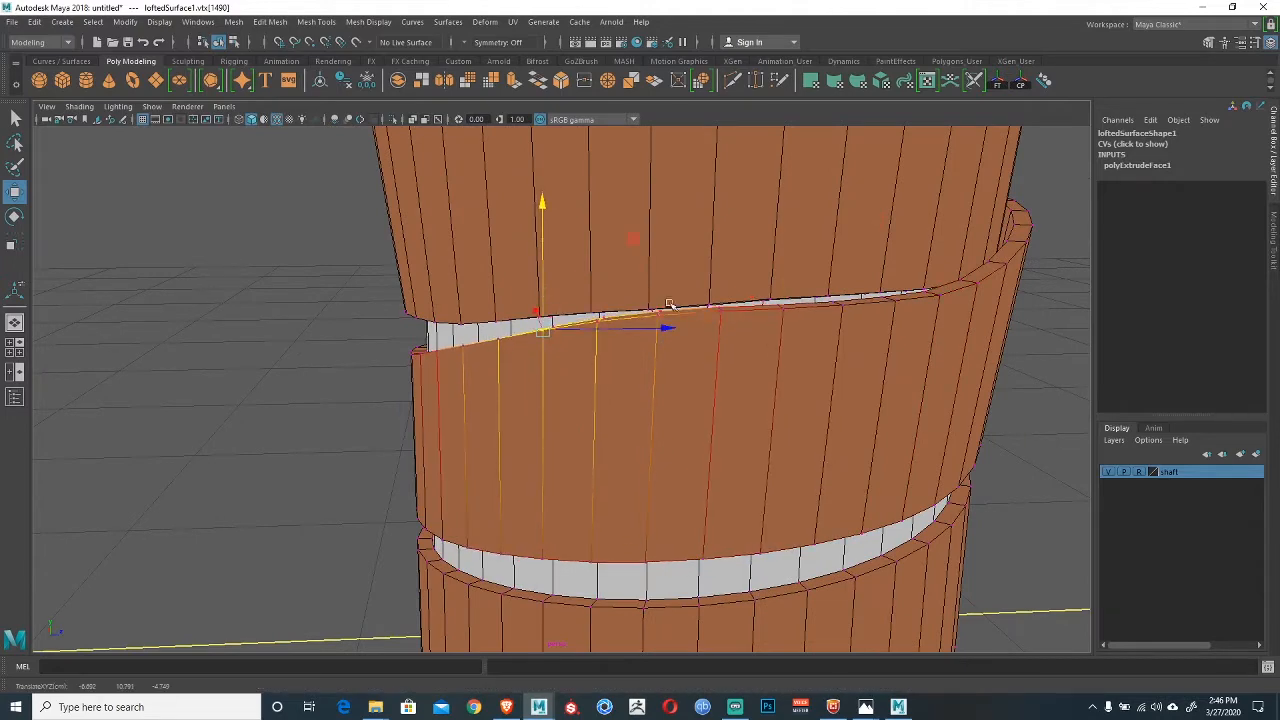
left_click_drag(658, 314, 708, 265, "alt")
left_click_drag(706, 263, 689, 297, "alt")
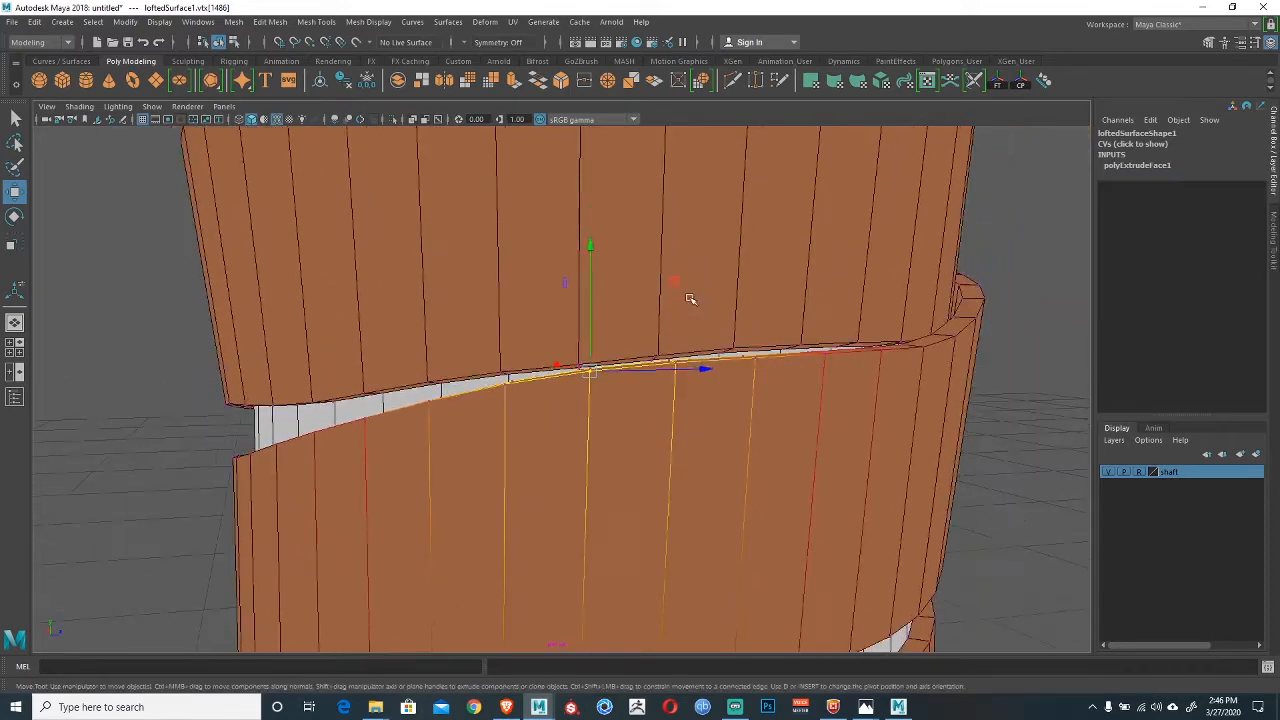
Push the rim vertex farther around the shaft slightly outward, then raise it to cover the exposed gap.
middle_click_drag(452, 331, 722, 293, "alt")
left_click_drag(722, 293, 629, 255, "alt")
left_click(597, 334)
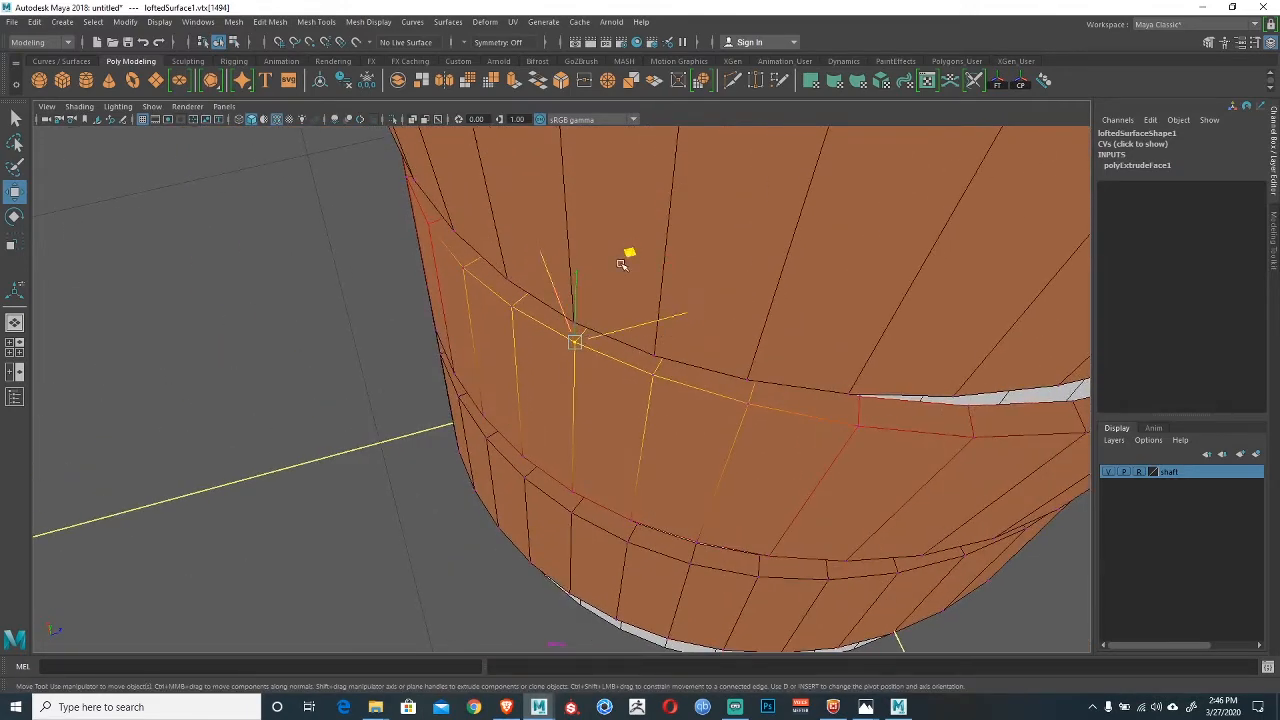
middle_click_drag(621, 264, 621, 268)
left_click_drag(609, 336, 614, 395, "alt")
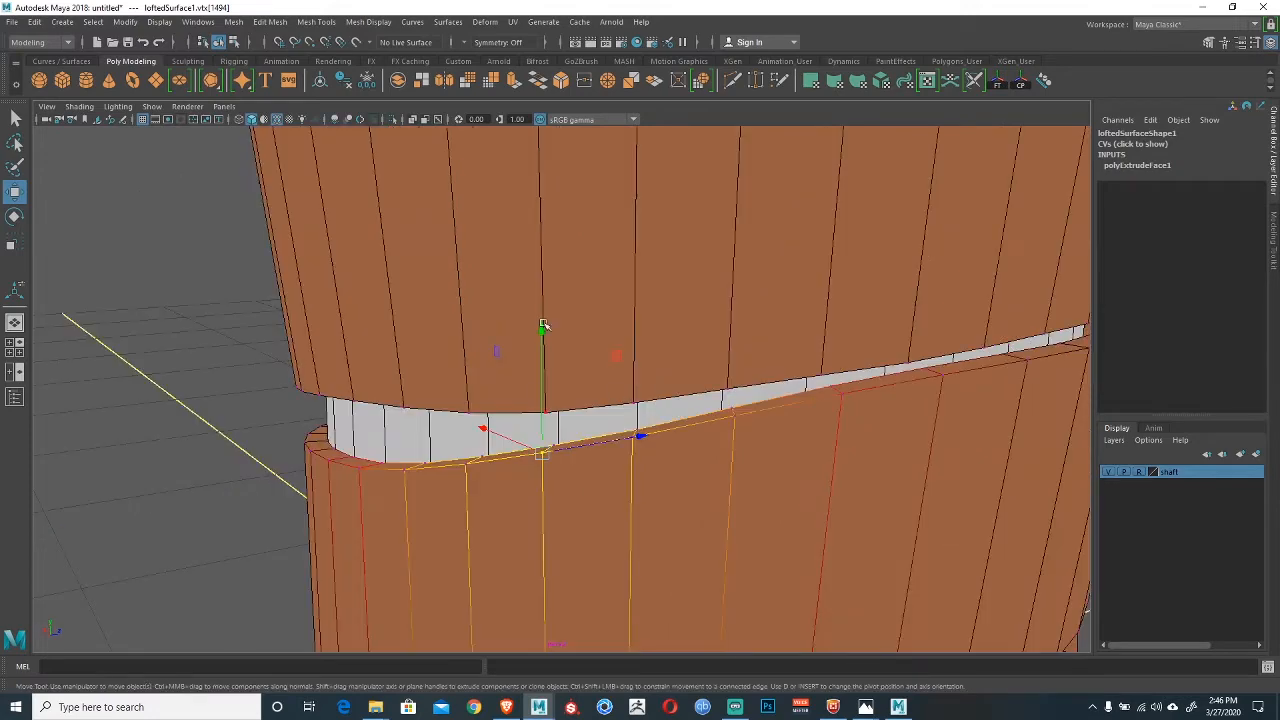
left_click_drag(543, 326, 603, 323)
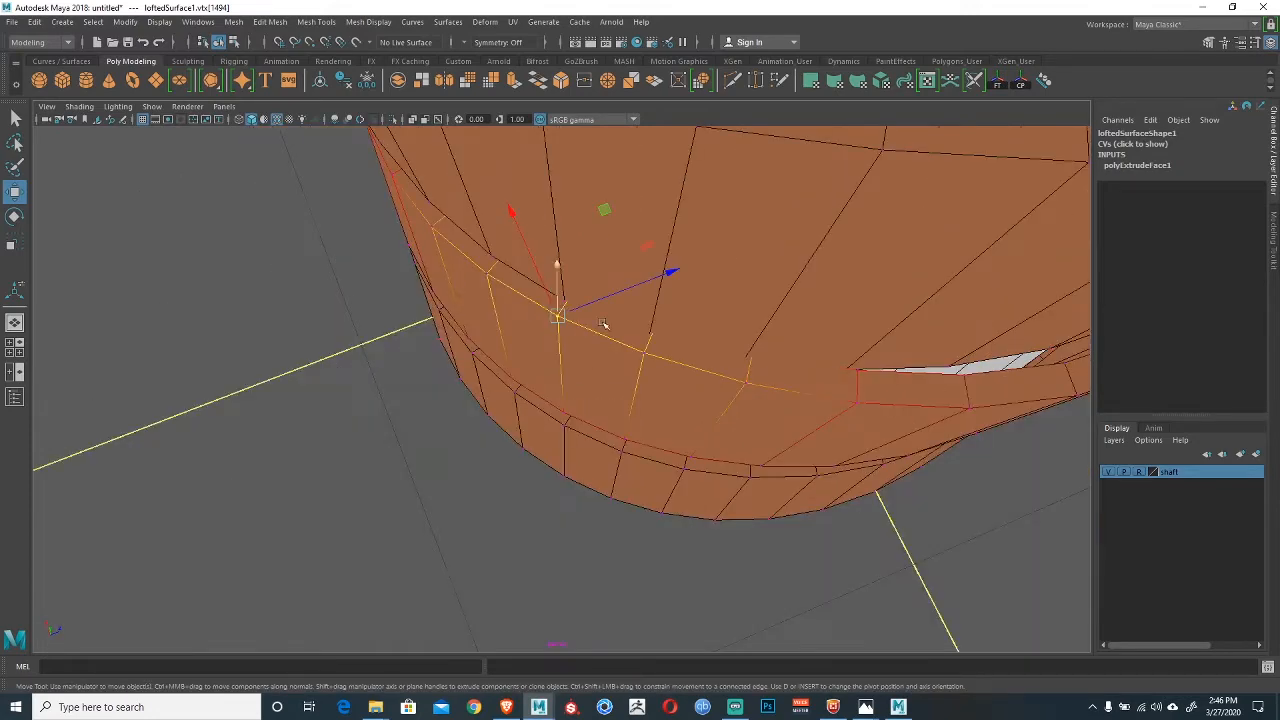
Reshape the dip in the raised rim by moving a soft-selected vertex vertically, checking the flare from above.
left_click_drag(604, 212, 664, 341, "alt")
left_click(703, 364)
left_click(716, 327)
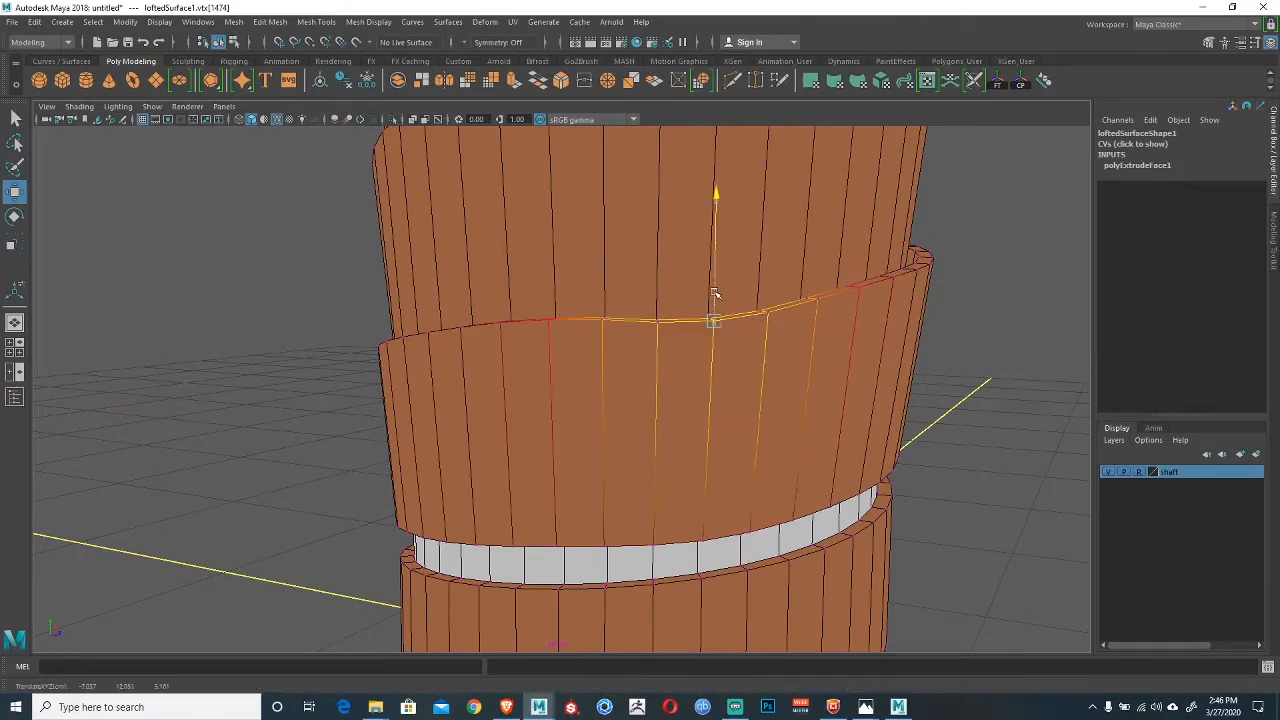
left_click_drag(694, 289, 663, 328, "alt")
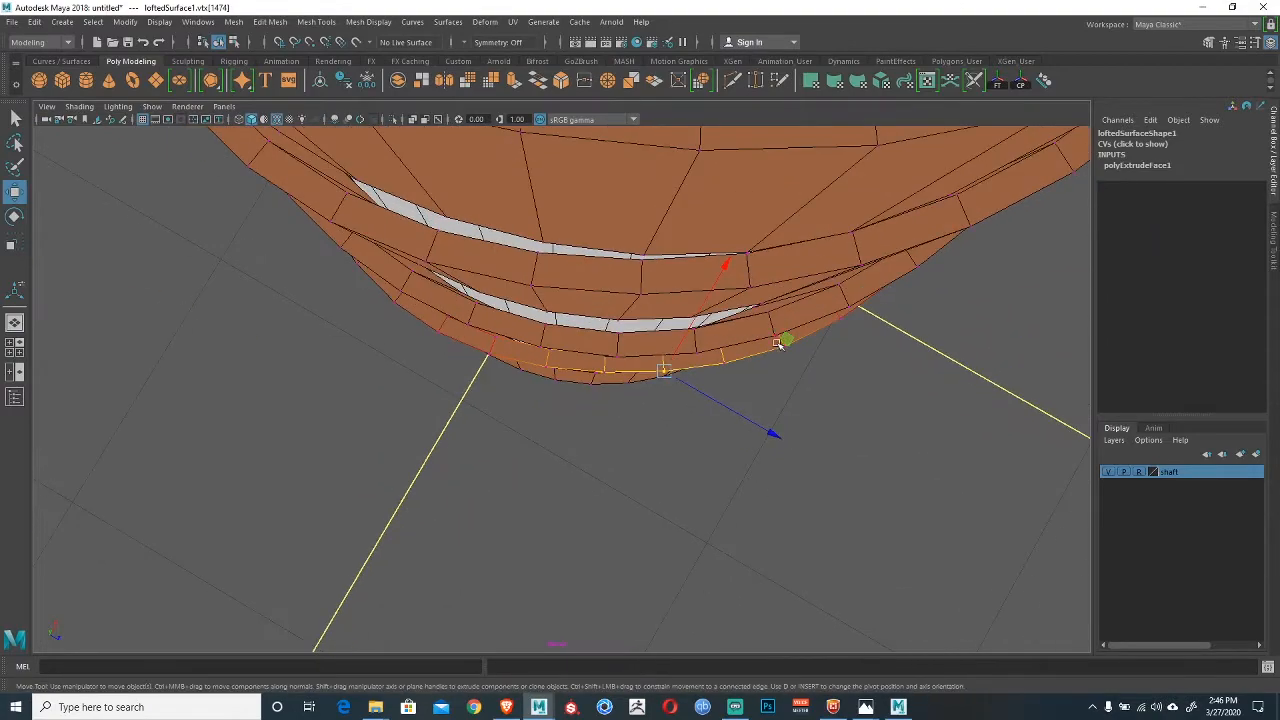
left_click_drag(780, 349, 594, 333, "alt")
Raise three soft-selected rim vertices along the wide gap of the second-lowest band to narrow it unevenly.
left_click(588, 312)
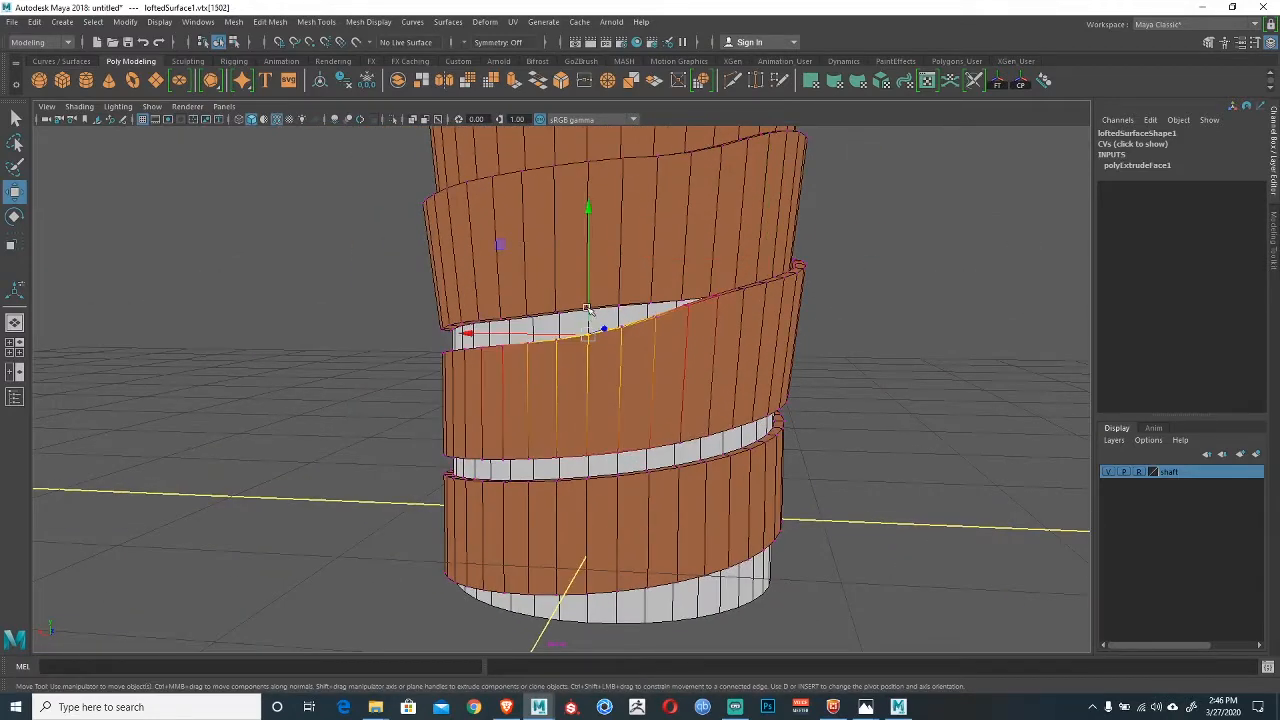
left_click_drag(568, 308, 615, 340, "alt")
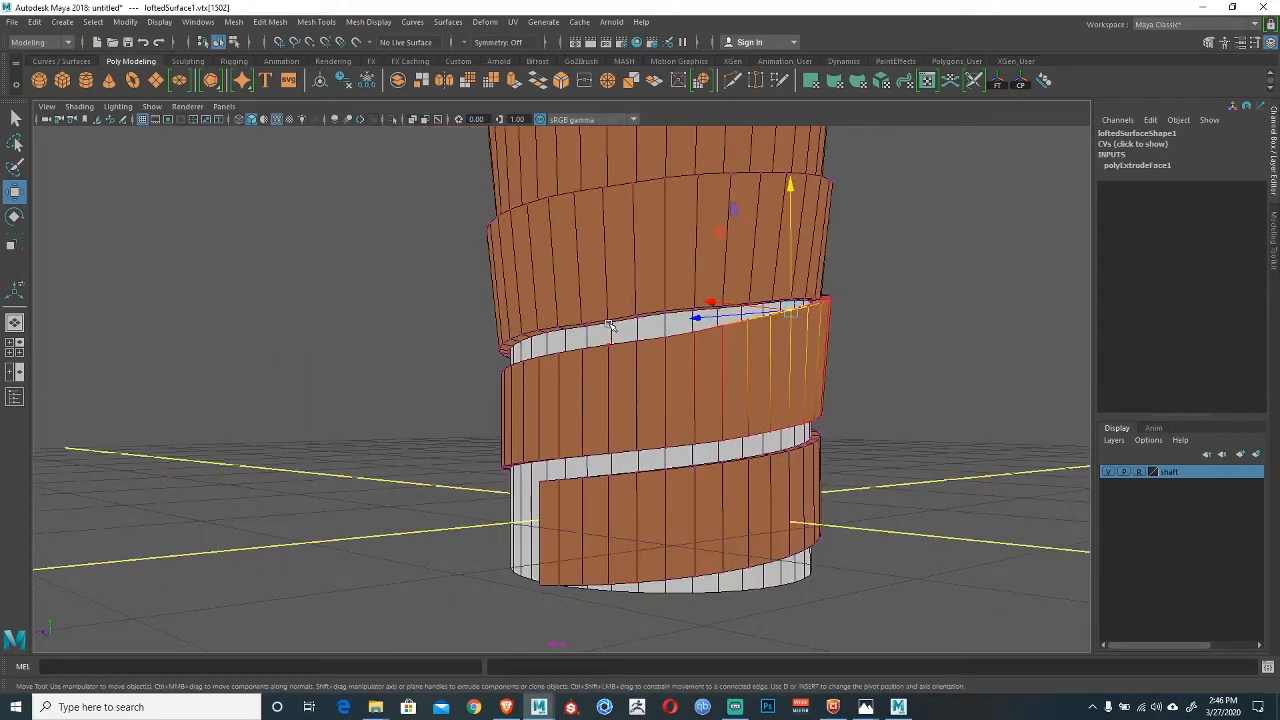
left_click(610, 327)
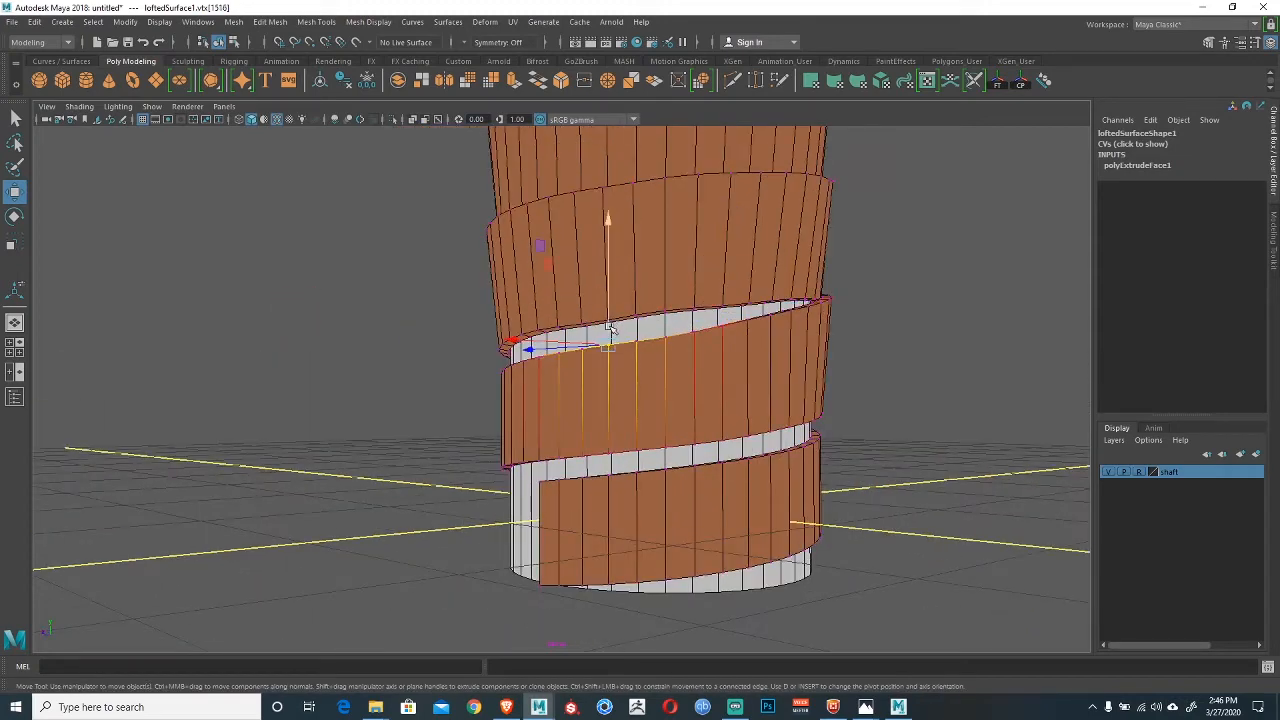
left_click(718, 327)
left_click(722, 299)
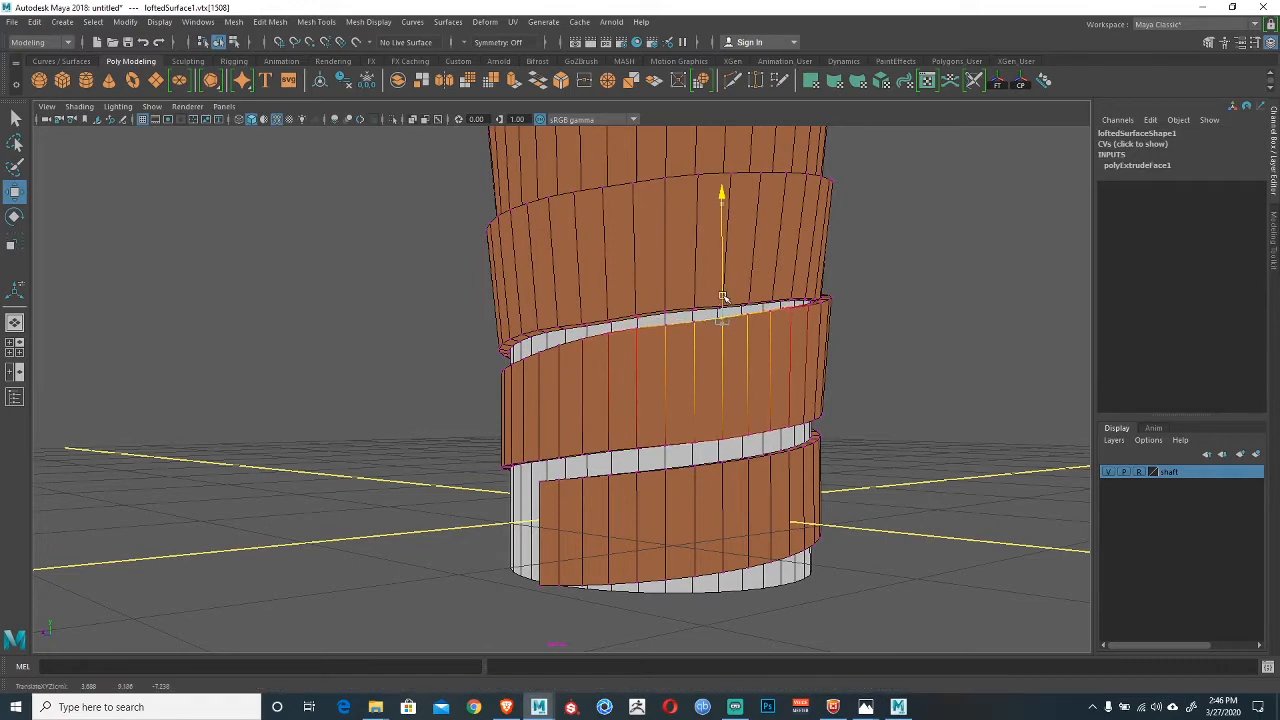
Lower a soft-selected vertex on the second-lowest band's bottom edge so it dips toward the loose end of the lowest band.
left_click_drag(657, 350, 564, 347, "alt")
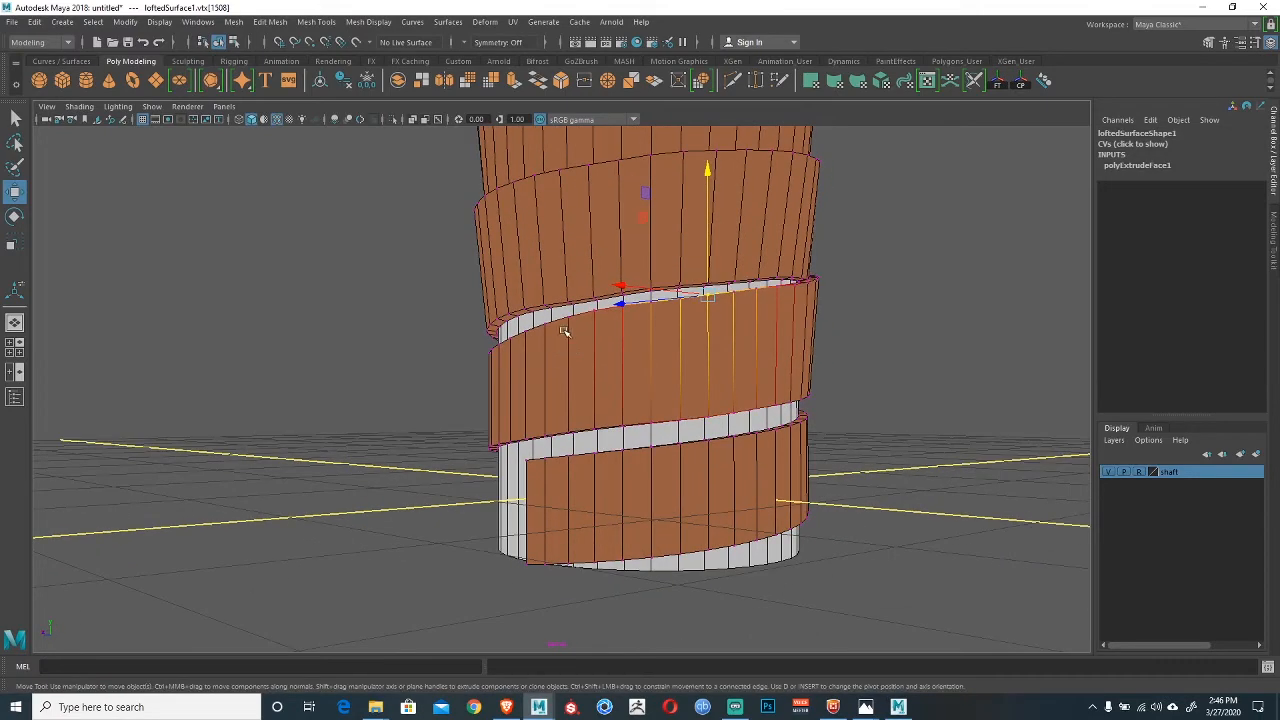
left_click_drag(575, 392, 634, 388, "alt")
left_click(646, 381)
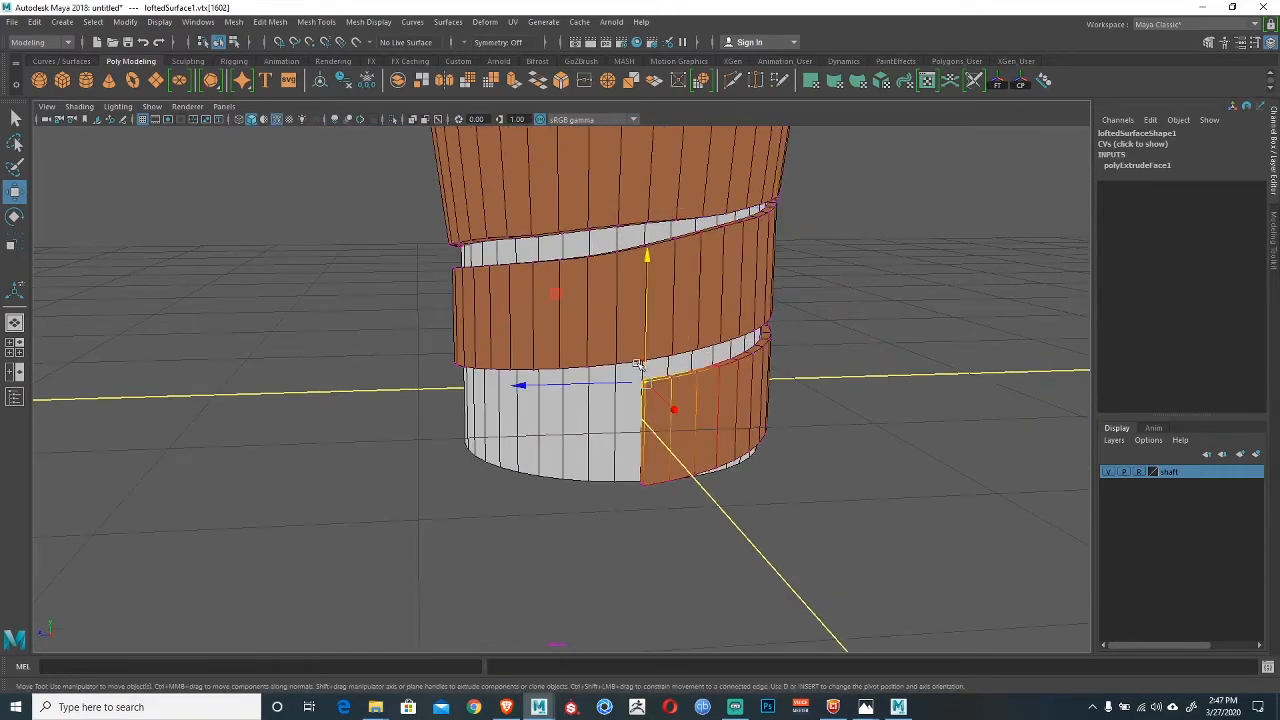
left_click(618, 363)
left_click_drag(617, 336, 618, 362)
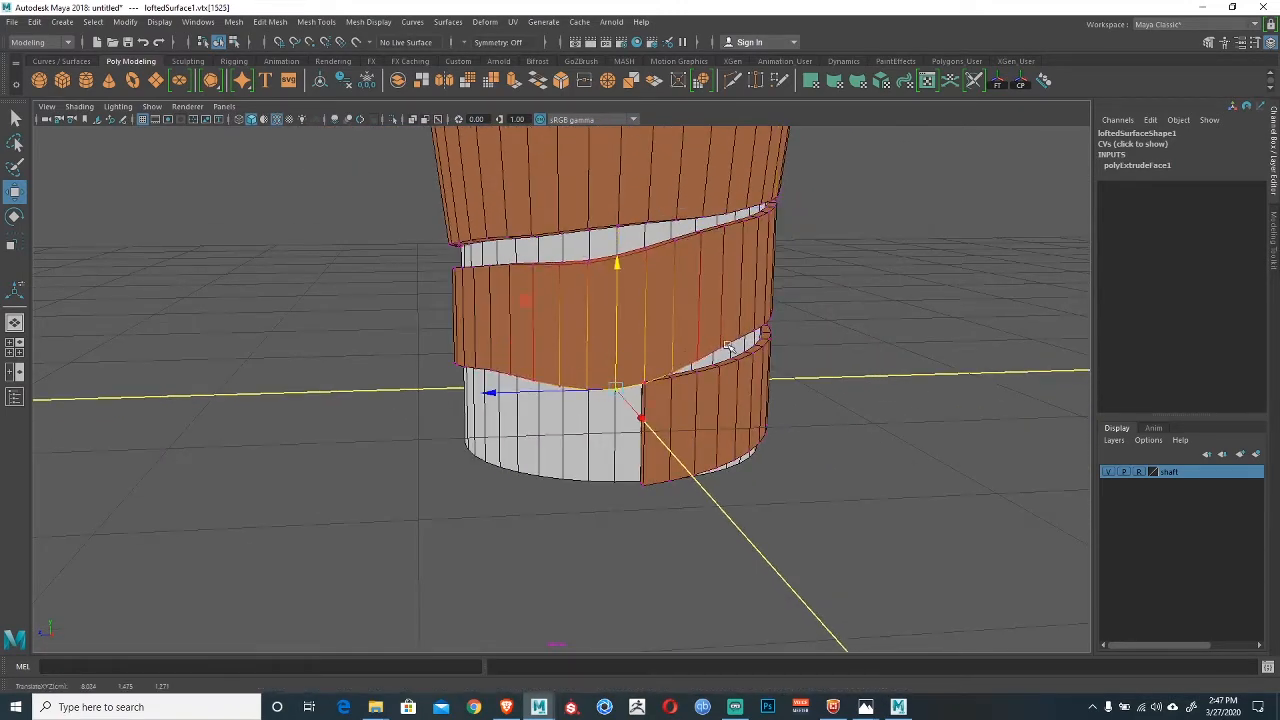
Raise two soft-selected rim vertices of the lowest band to narrow the gap beneath the band above unevenly.
left_click(745, 345)
left_click_drag(745, 347, 706, 383, "alt")
middle_click_drag(706, 383, 602, 328, "alt")
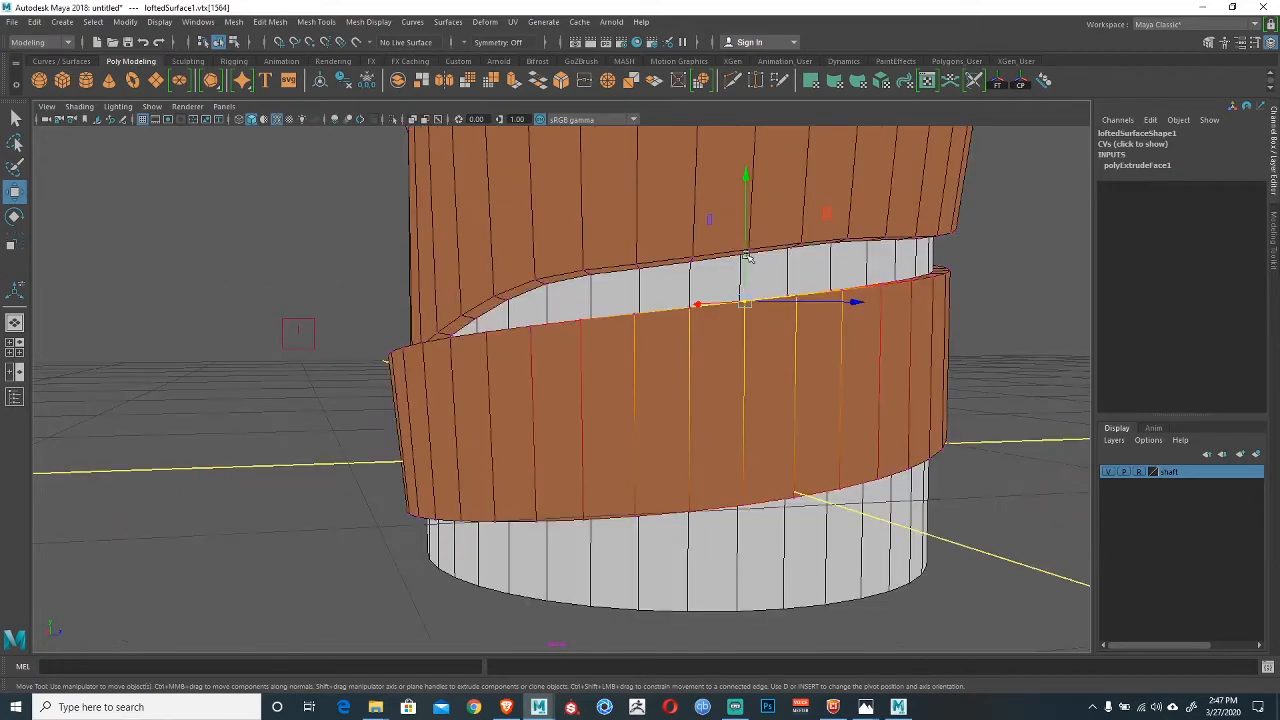
left_click_drag(746, 256, 746, 233)
middle_click_drag(975, 334, 768, 354, "alt")
left_click_drag(768, 354, 683, 352, "alt")
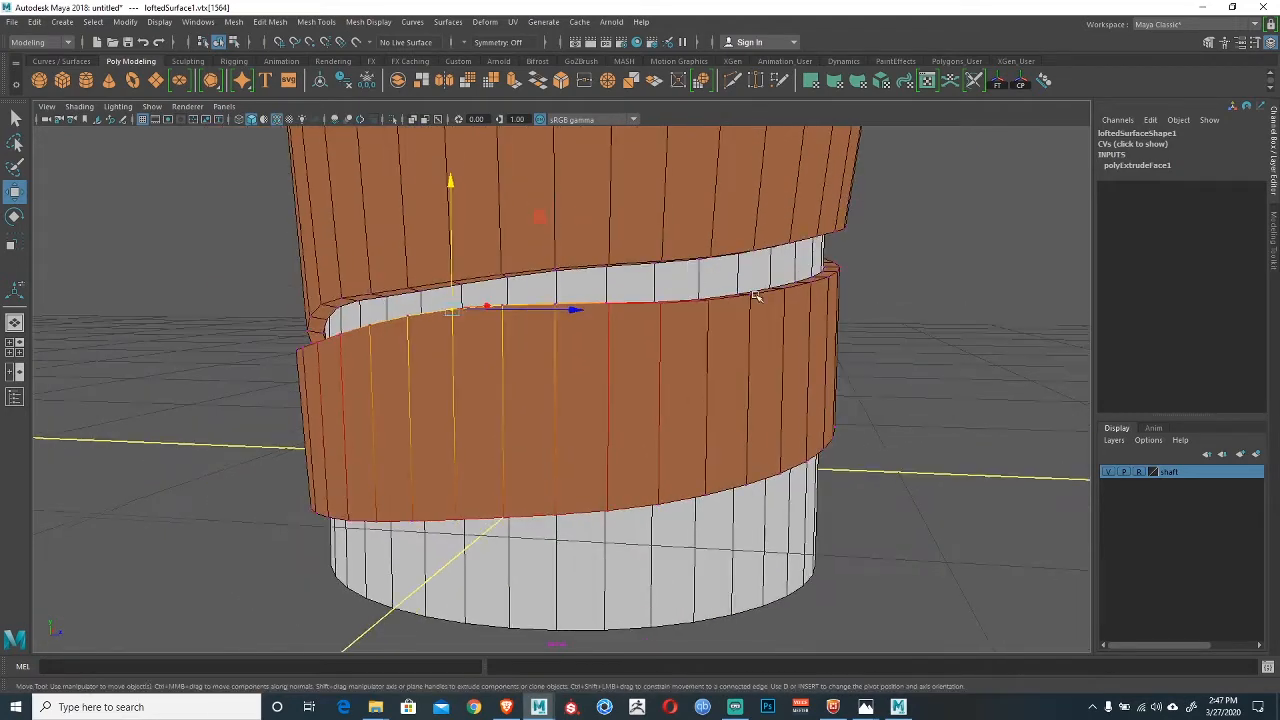
left_click(784, 257)
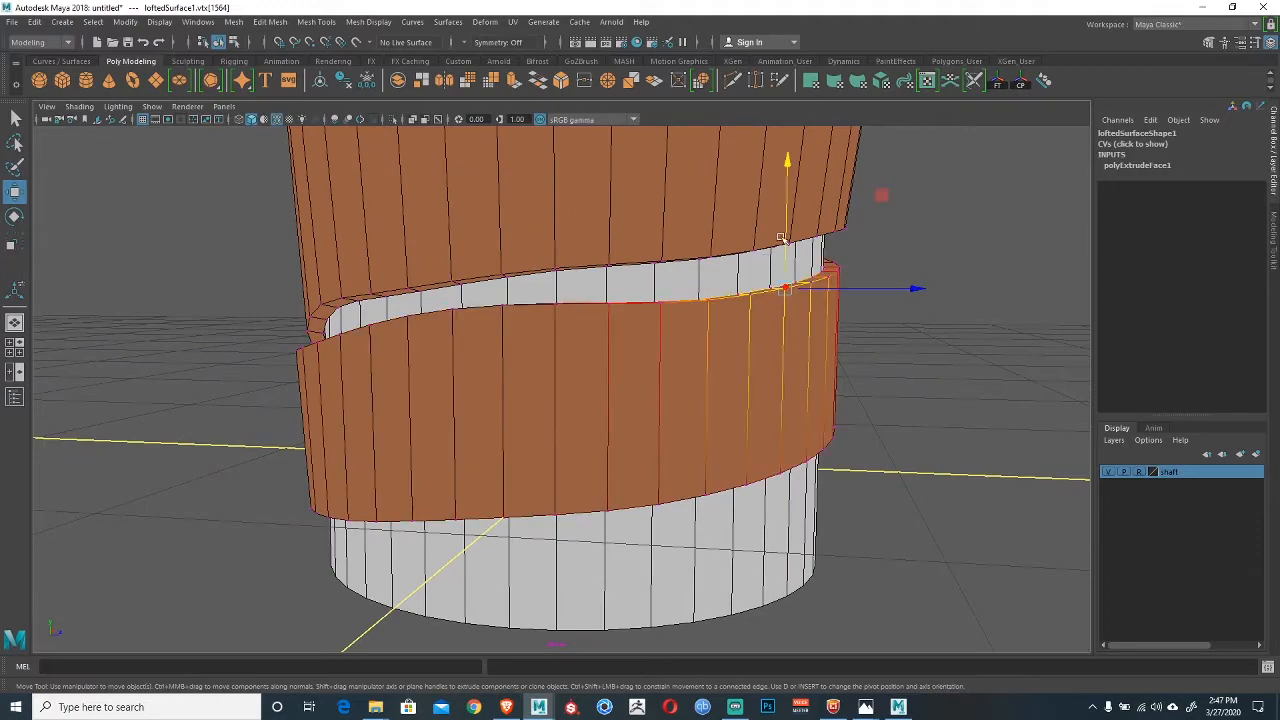
left_click_drag(784, 257, 782, 238)
Pull the top corner vertex at the lowest band's loose end outward from the shaft, clear of the band above.
right_click_drag(660, 274, 546, 380, "alt")
left_click_drag(546, 380, 845, 425, "alt")
middle_click_drag(845, 425, 585, 385, "alt")
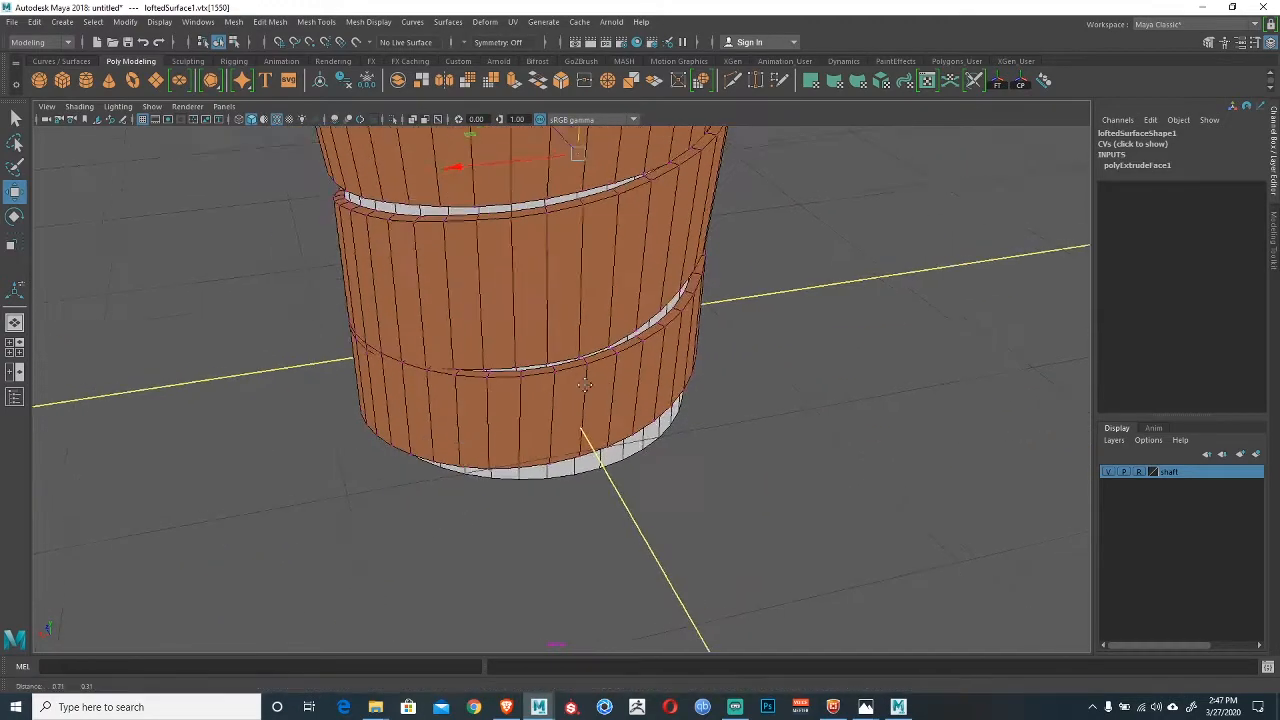
right_click_drag(585, 385, 666, 411, "alt")
left_click_drag(666, 411, 780, 392, "alt")
middle_click_drag(574, 358, 614, 358, "alt")
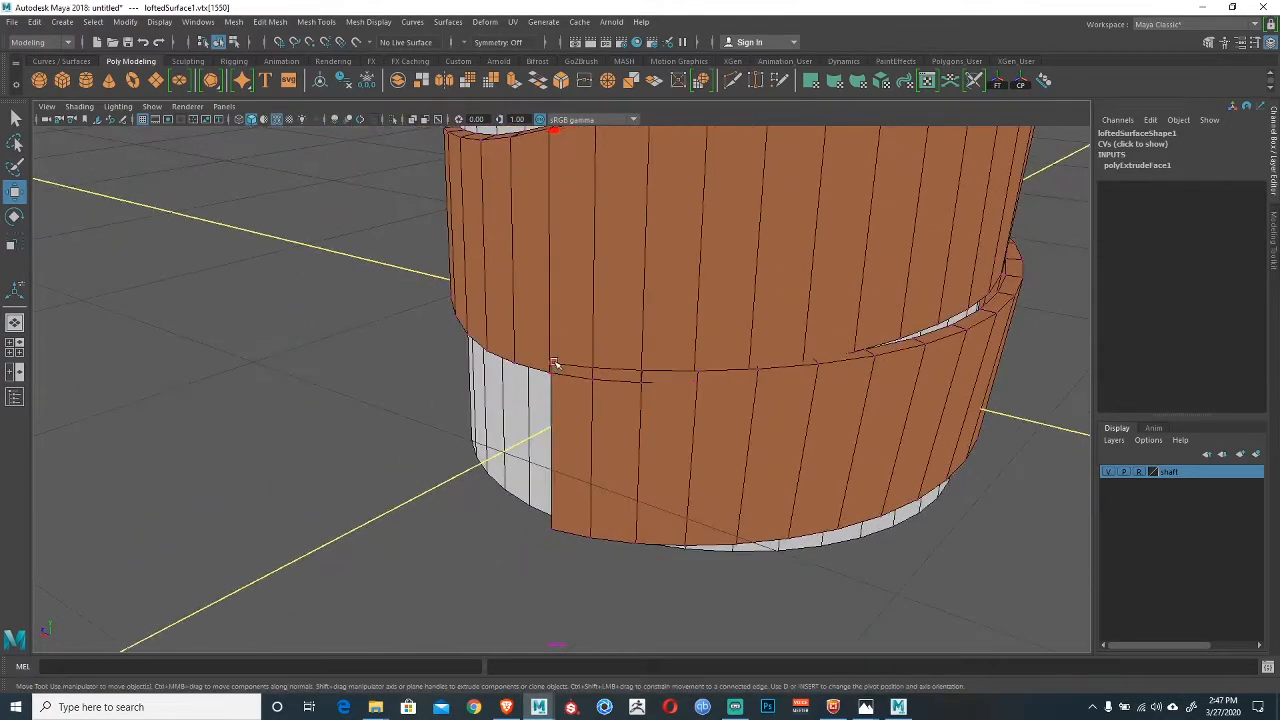
left_click(582, 403)
left_click_drag(583, 404, 696, 440, "alt")
right_click_drag(696, 440, 745, 436, "alt")
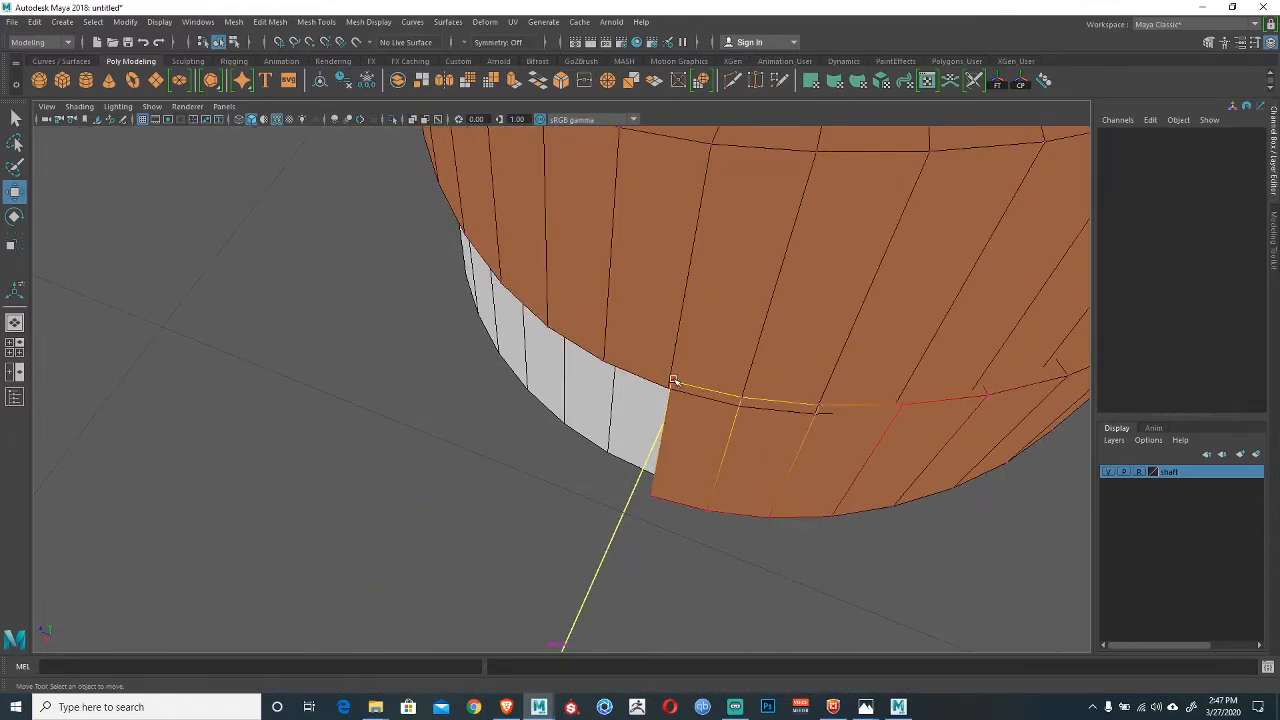
left_click(673, 381)
middle_click_drag(551, 423, 549, 452)
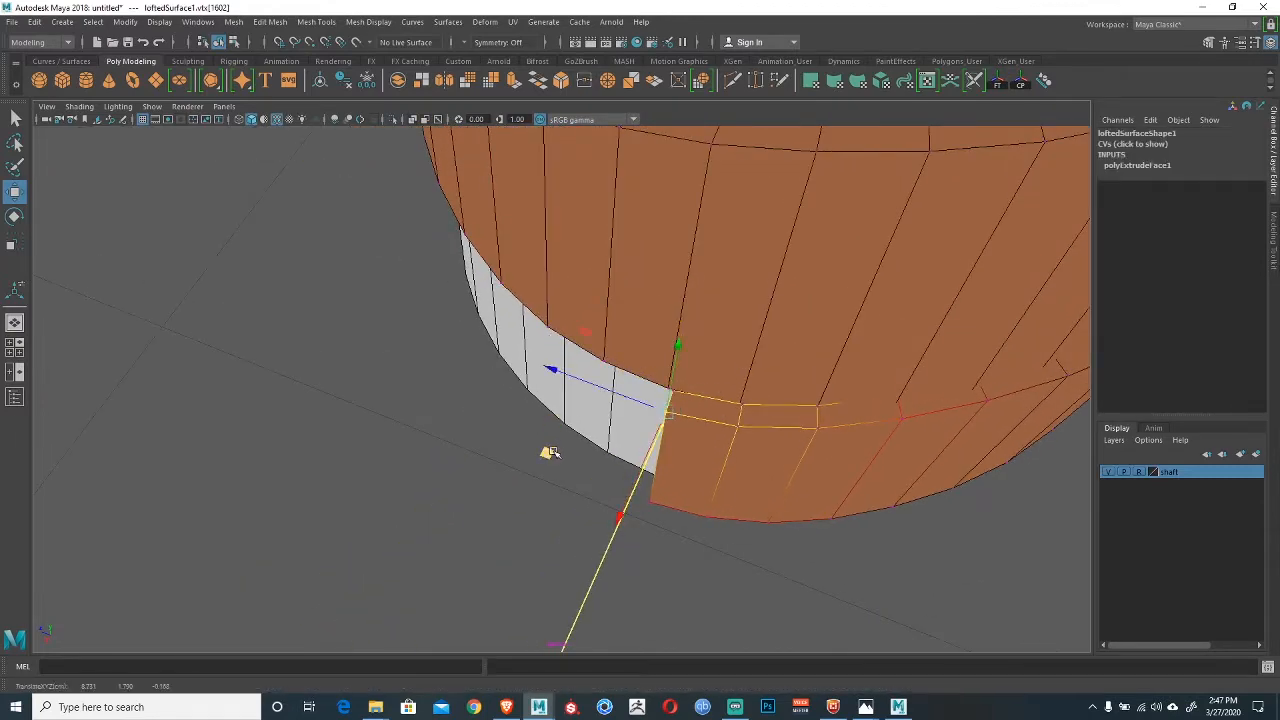
Pull another soft-selected rim vertex farther along the lowest band outward to continue the flare.
left_click_drag(549, 452, 780, 400, "alt")
left_click(784, 398)
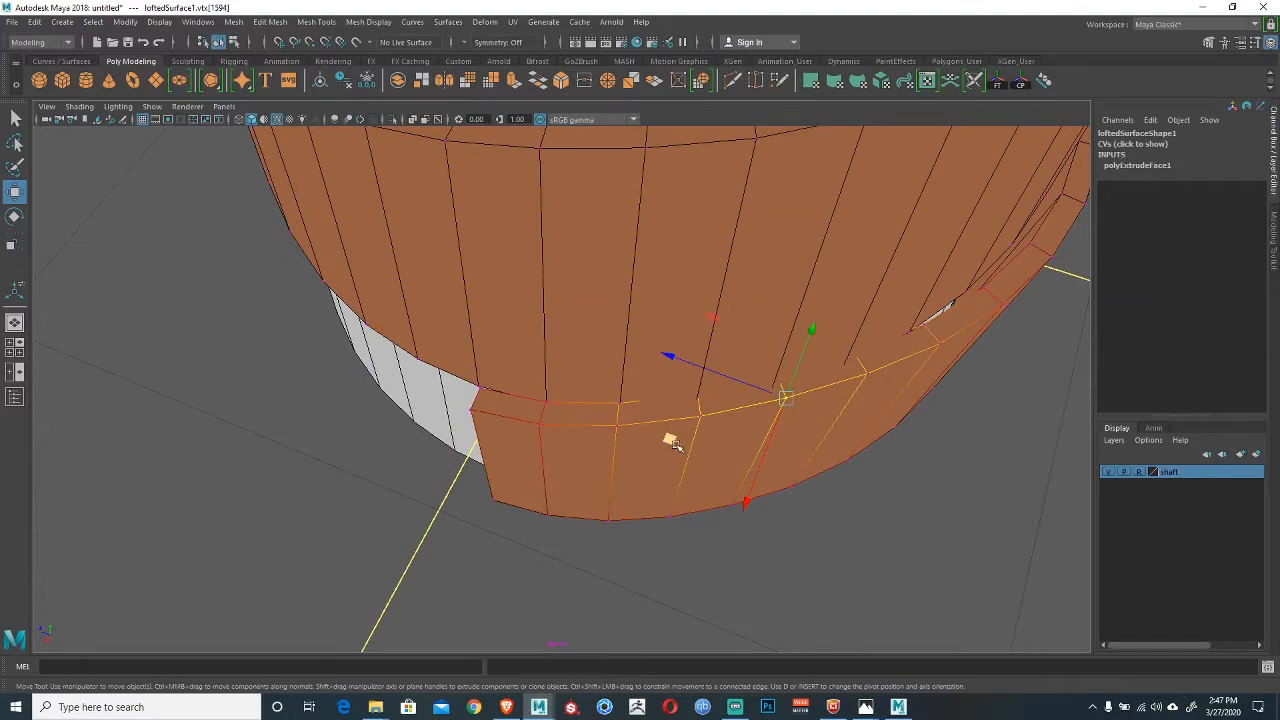
scroll(670, 443, "down", 3)
left_click_drag(674, 451, 628, 336, "alt")
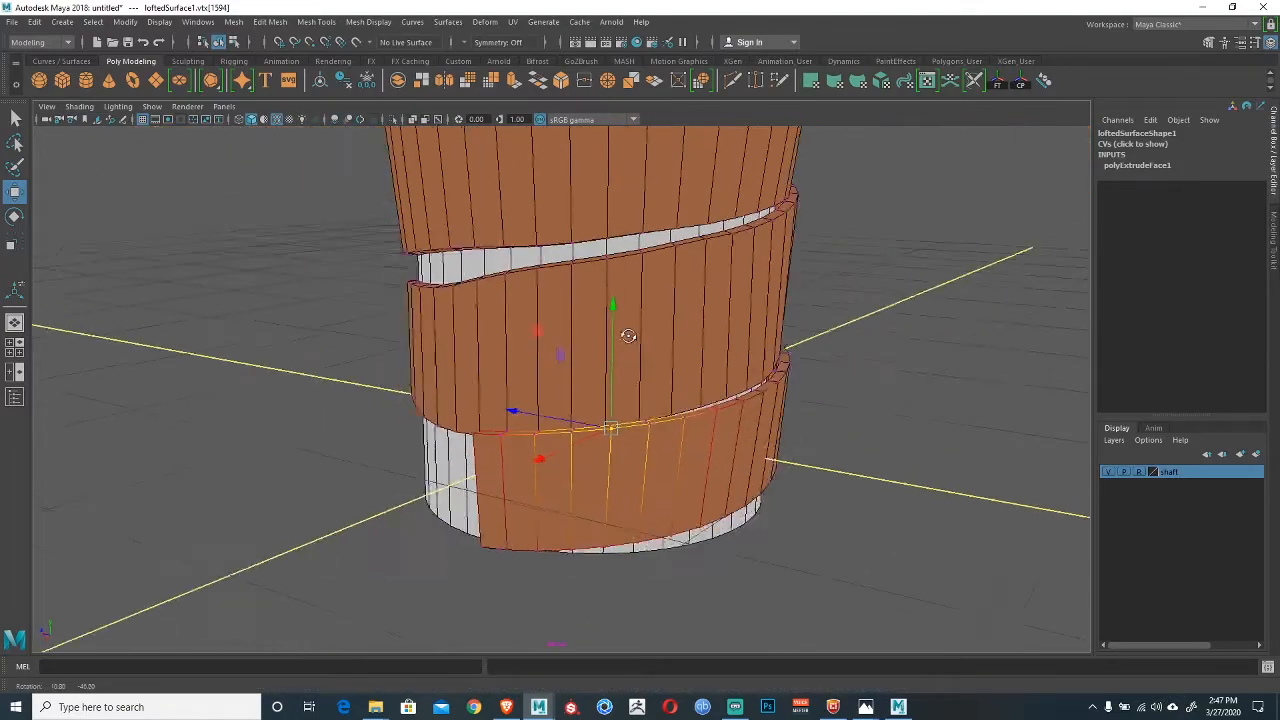
Raise two soft-selected rim vertices on the second-lowest band to smooth its upper edge and reduce the exposed gap.
middle_click_drag(634, 358, 720, 368, "alt")
left_click_drag(606, 408, 700, 345, "alt")
middle_click_drag(700, 345, 557, 337, "alt")
right_click_drag(557, 337, 670, 380, "alt")
middle_click_drag(670, 380, 750, 415, "alt")
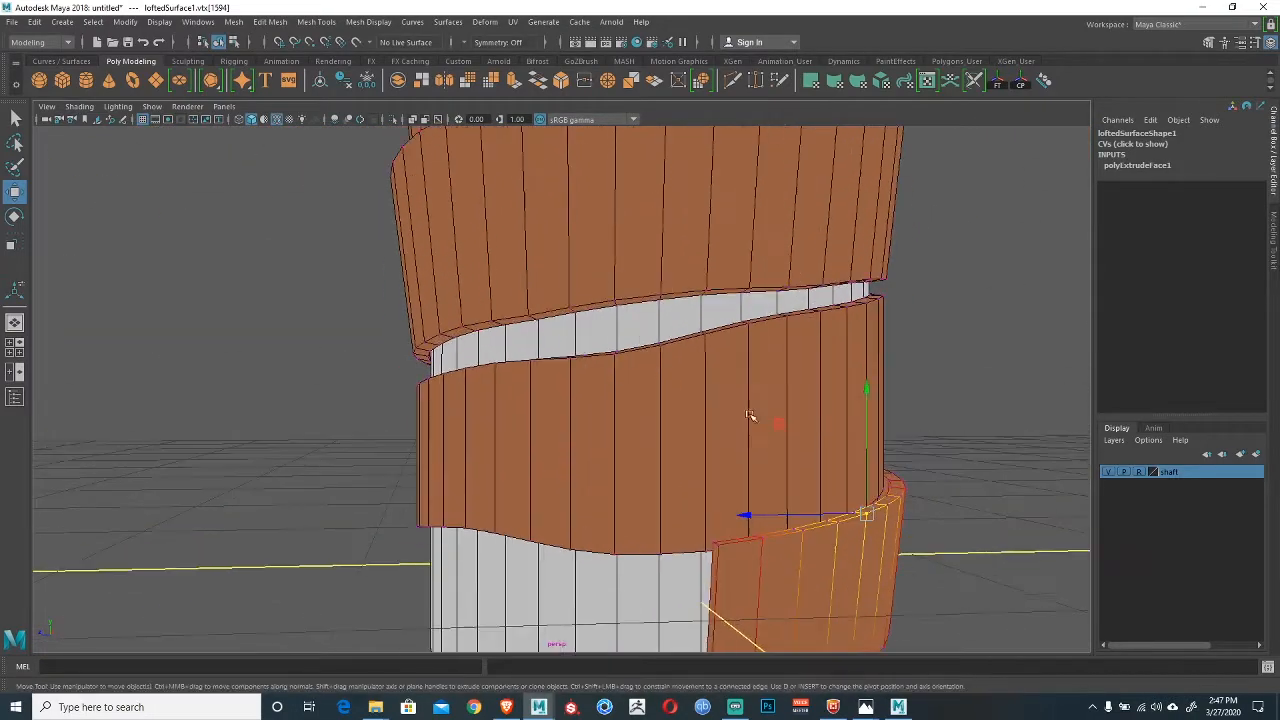
left_click(659, 342)
left_click_drag(660, 318, 658, 304)
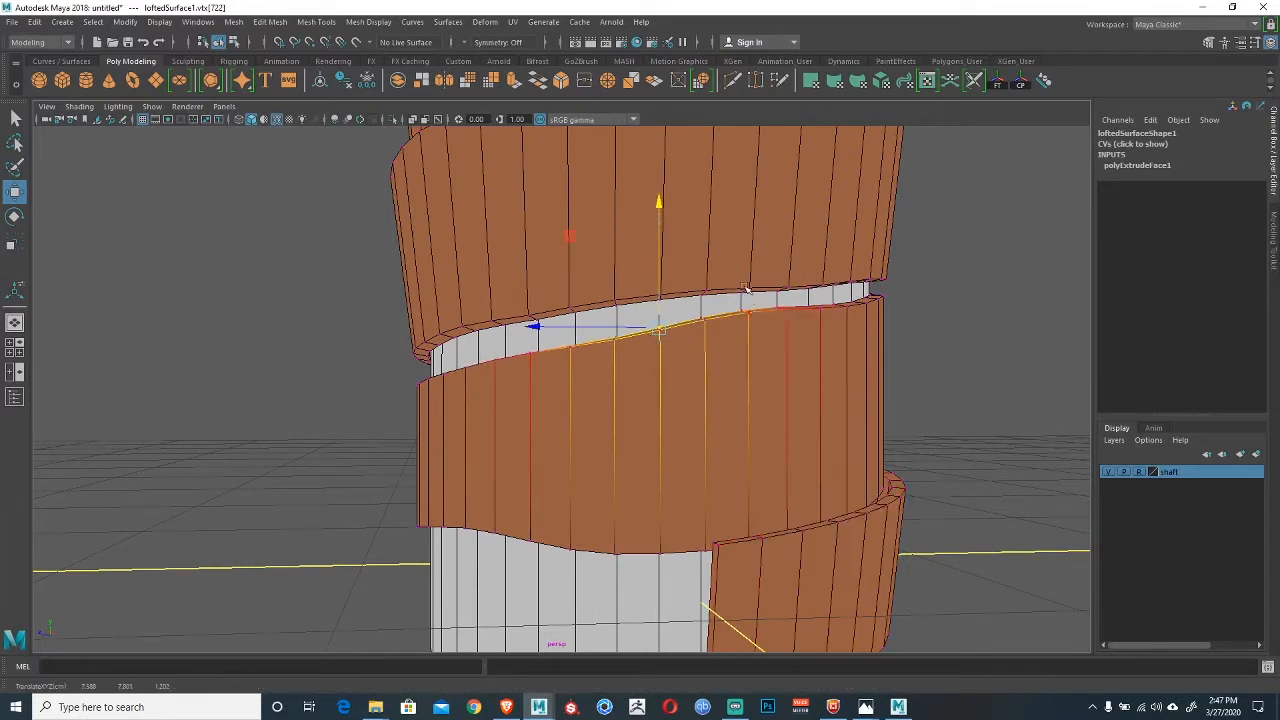
left_click(750, 316)
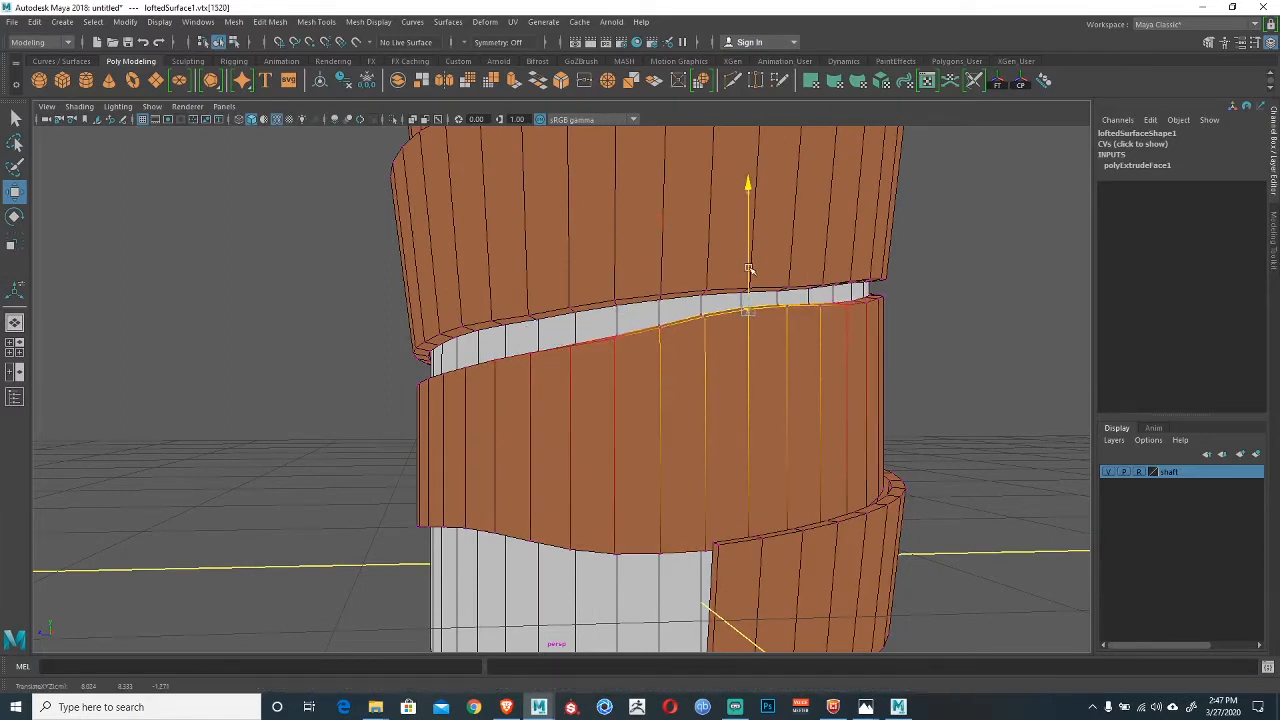
Examine the full length of the wrapped shaft for bands that still look too regular.
right_click_drag(747, 280, 503, 388, "alt")
middle_click_drag(546, 401, 563, 431, "alt")
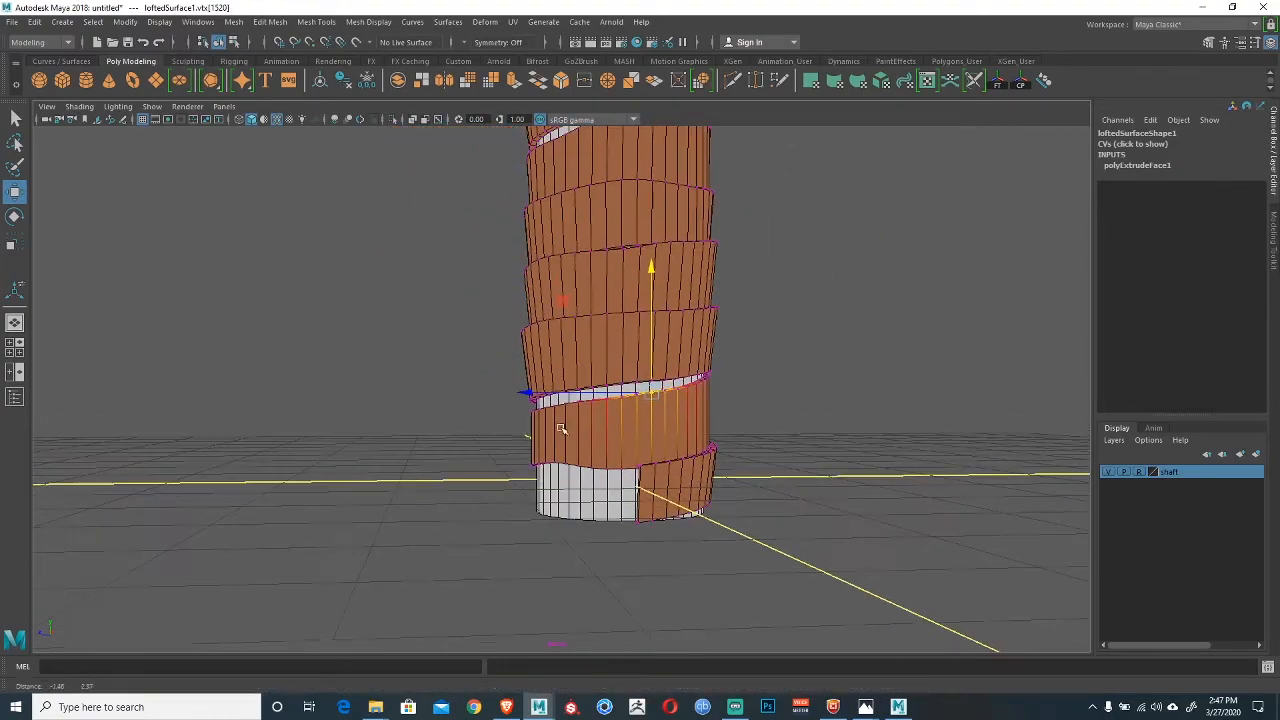
middle_click_drag(609, 268, 609, 383, "alt")
right_click_drag(609, 383, 503, 263, "alt")
middle_click_drag(516, 236, 502, 355, "alt")
left_click_drag(502, 355, 556, 368, "alt")
middle_click_drag(556, 368, 500, 314, "alt")
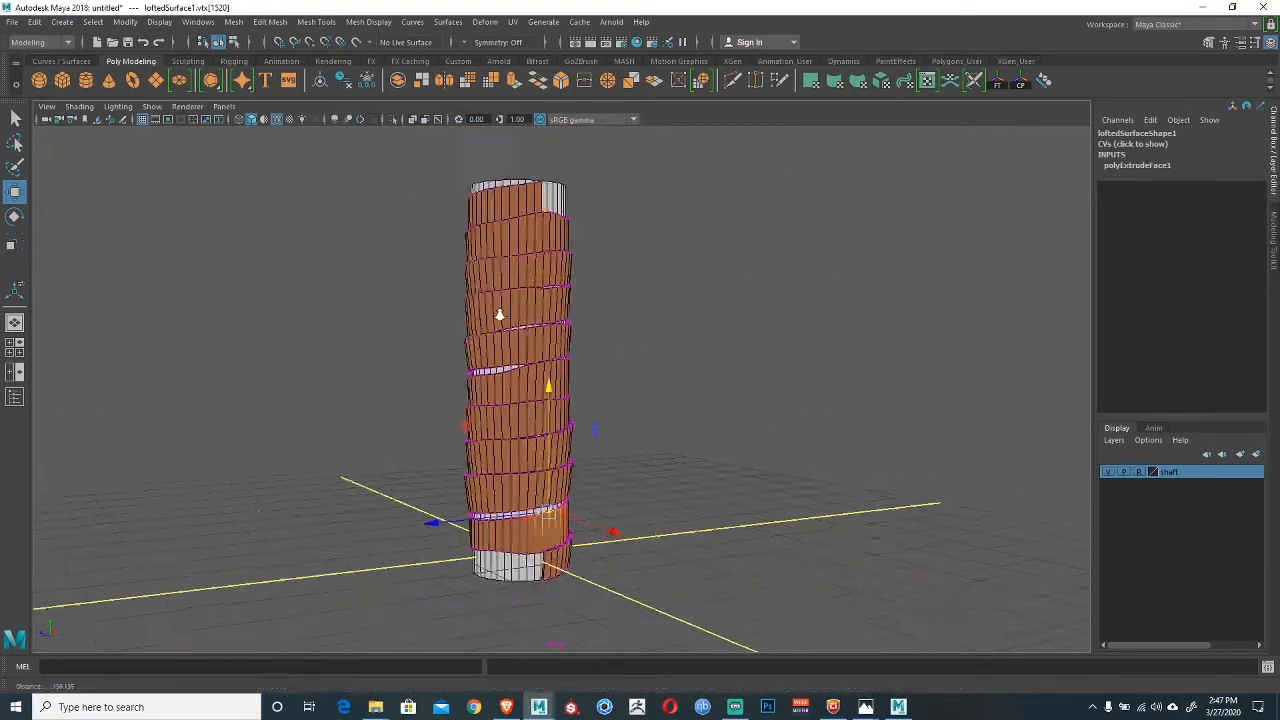
left_click_drag(500, 314, 456, 322, "alt")
Lower a soft-selected rim vertex slightly on a mid-height band to open the gap above it.
right_click_drag(456, 322, 799, 502, "alt")
left_click(504, 304)
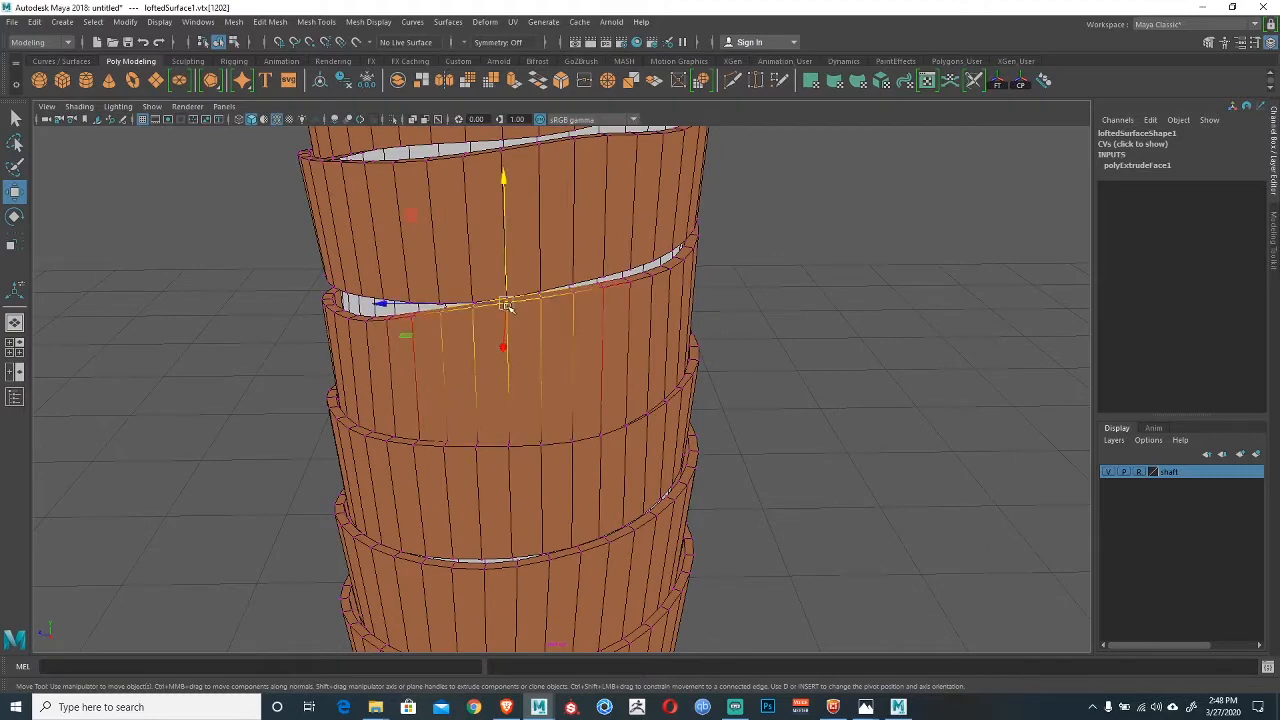
left_click_drag(504, 254, 507, 262)
Lower a soft-selected rim vertex on the next band up where it nearly touches the band above.
right_click_drag(507, 262, 470, 280, "alt")
middle_click_drag(470, 280, 634, 345, "alt")
left_click_drag(634, 345, 593, 342, "alt")
right_click_drag(712, 315, 750, 287)
left_click(509, 283)
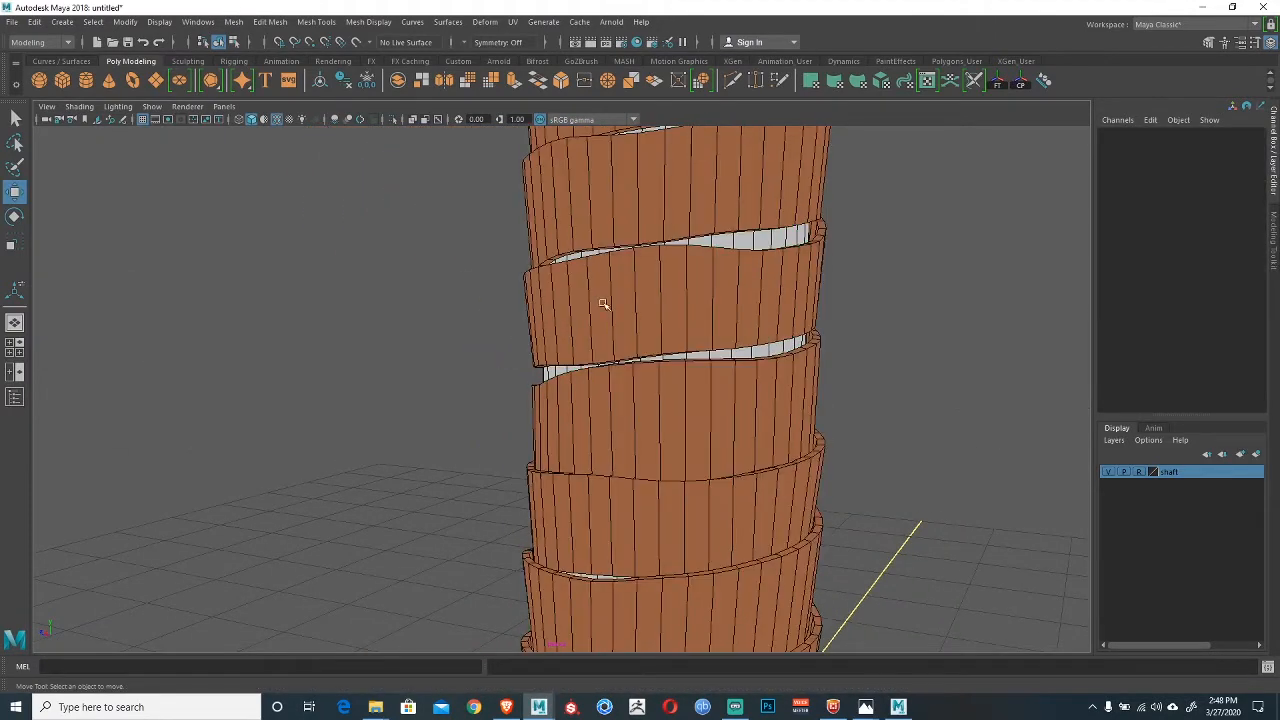
left_click(615, 302)
middle_click_drag(628, 294, 567, 364, "alt")
right_click_drag(567, 364, 575, 333, "alt")
left_click(596, 290)
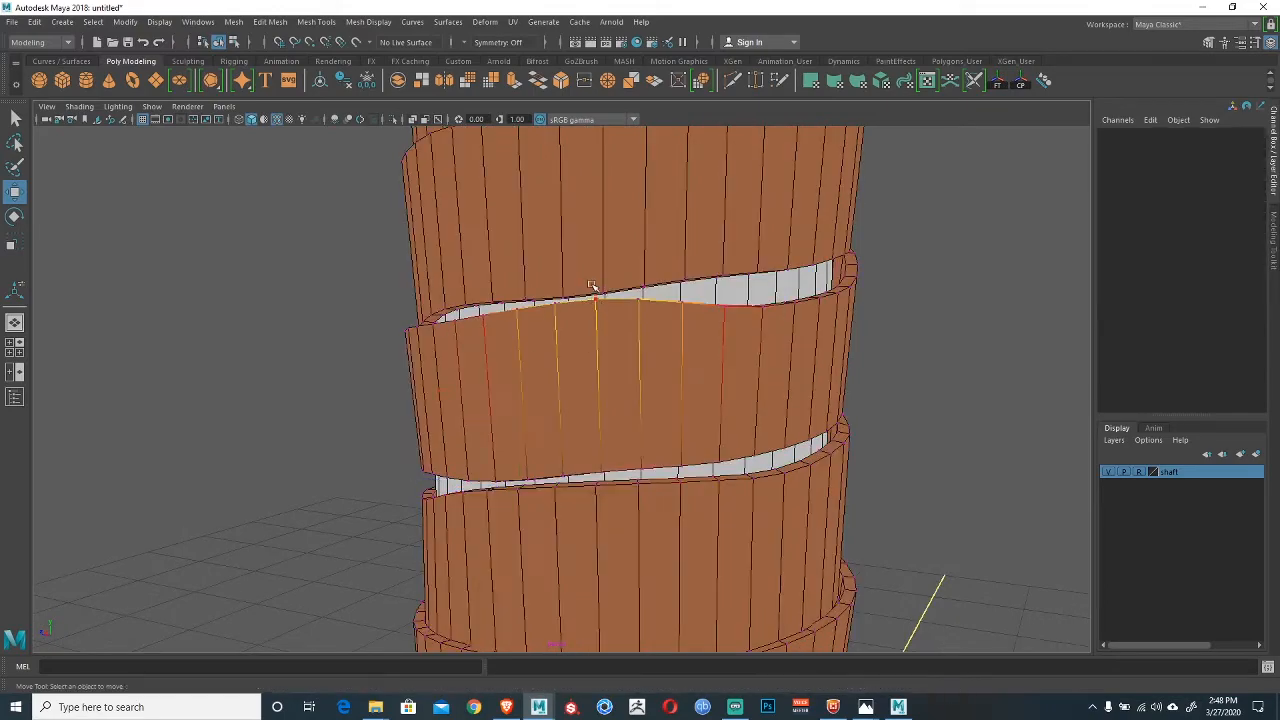
left_click(597, 298)
left_click_drag(596, 276, 597, 290)
Lower a soft-selected vertex on a tightly closed rim below the widest gap to expose a sliver of shaft.
left_click_drag(597, 290, 551, 334, "alt")
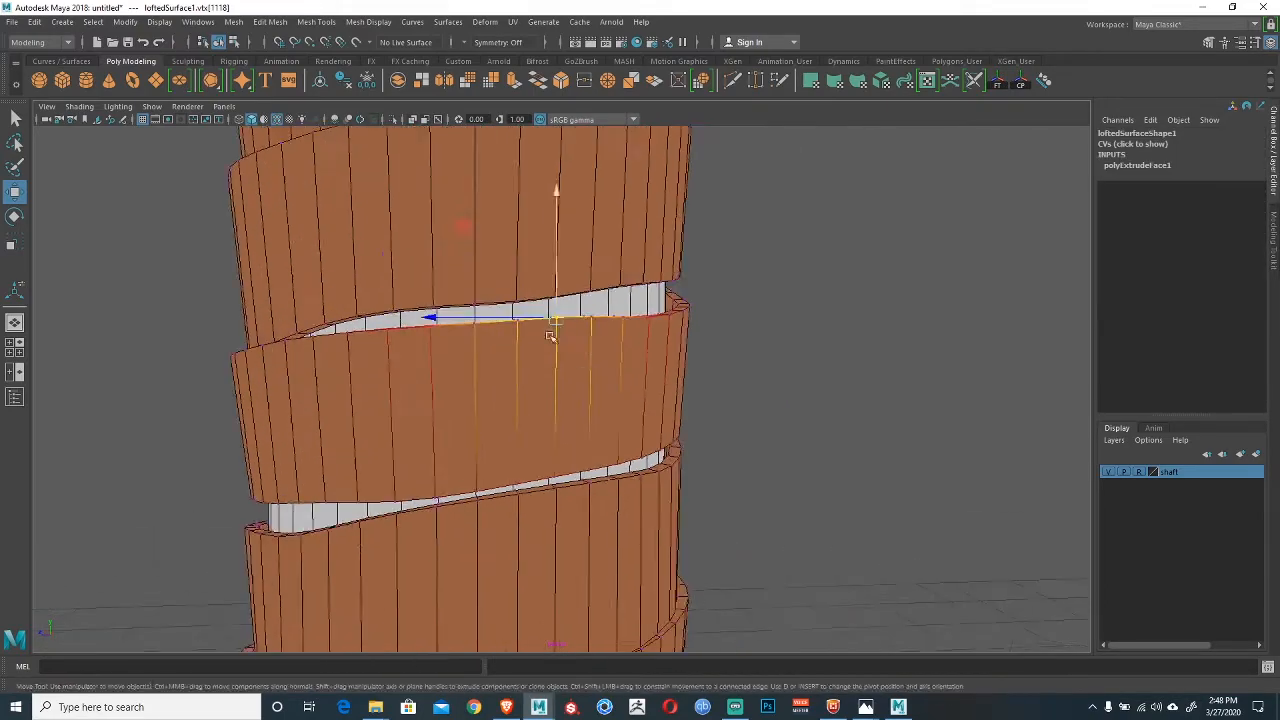
middle_click_drag(551, 334, 640, 345, "alt")
right_click_drag(640, 345, 563, 346, "alt")
left_click_drag(563, 346, 618, 348, "alt")
middle_click_drag(618, 348, 646, 330, "alt")
left_click_drag(646, 330, 569, 378, "alt")
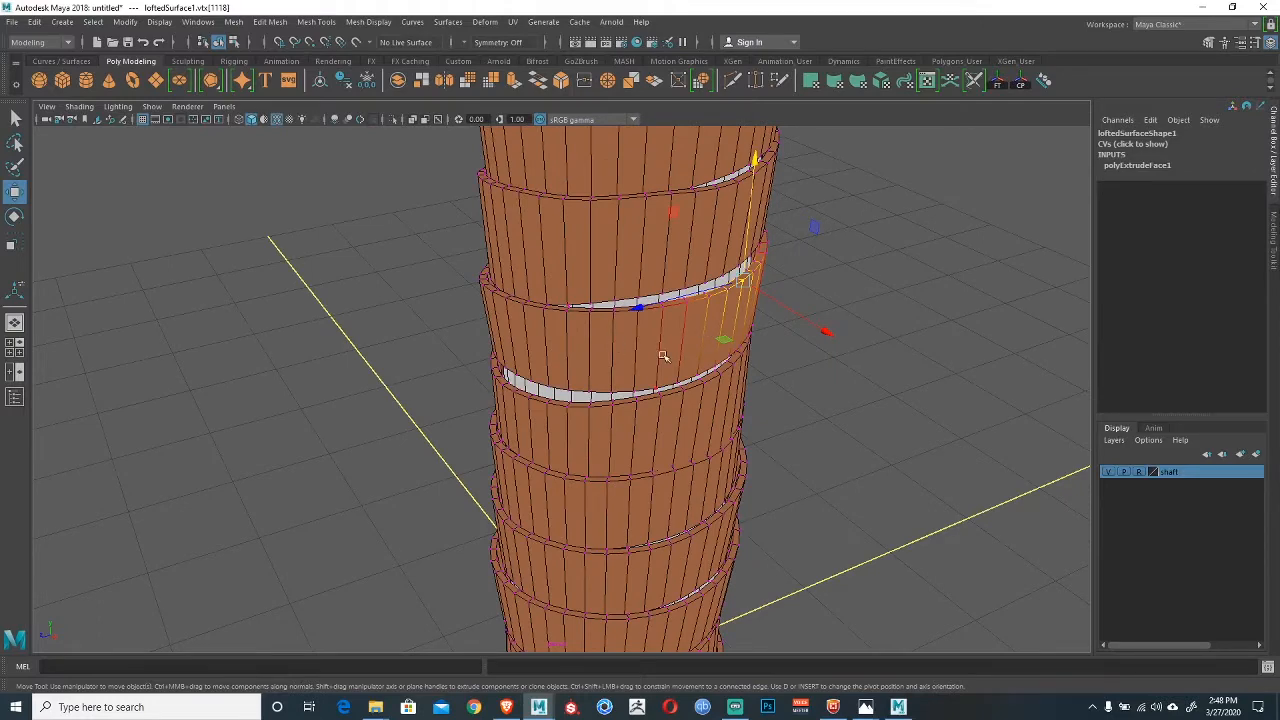
left_click_drag(662, 356, 531, 357, "alt")
right_click_drag(531, 357, 654, 394, "alt")
left_click_drag(654, 394, 549, 366, "alt")
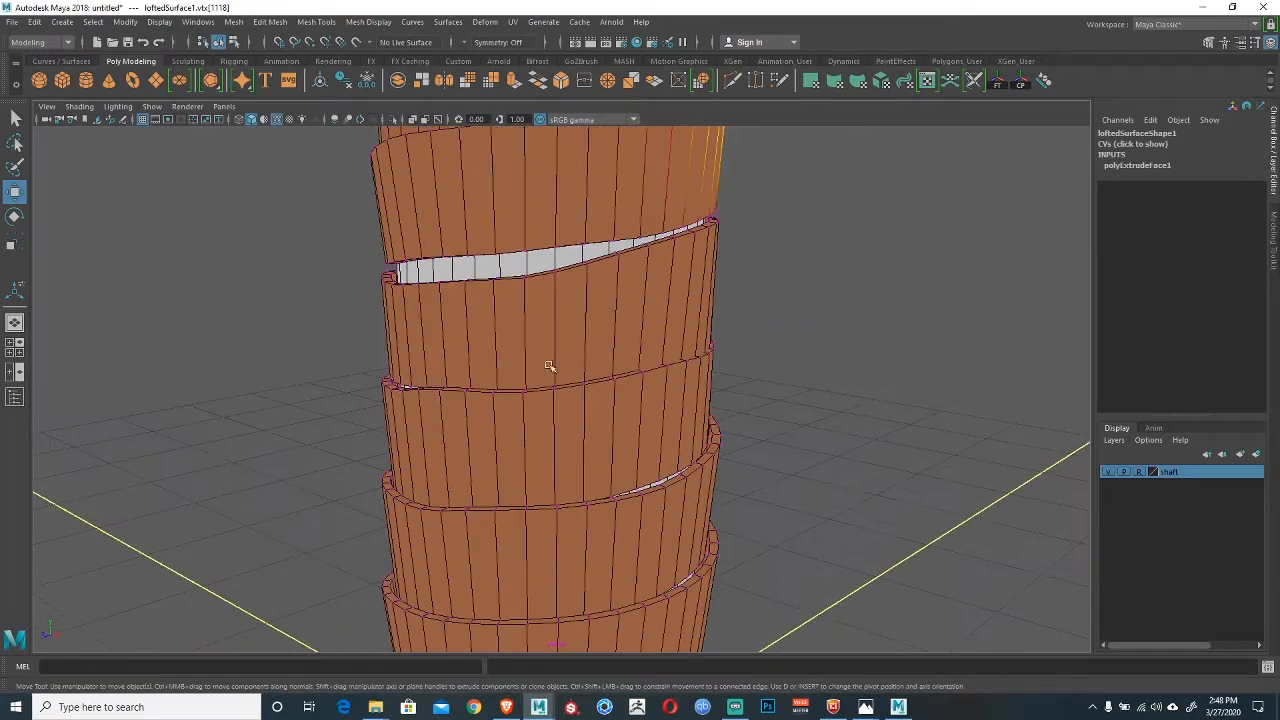
left_click(645, 374)
left_click_drag(644, 327, 644, 339)
Lower soft-selected rim vertices along the band beneath the wide gap to even out its upper edge.
left_click_drag(717, 365, 600, 300, "alt")
left_click(594, 243)
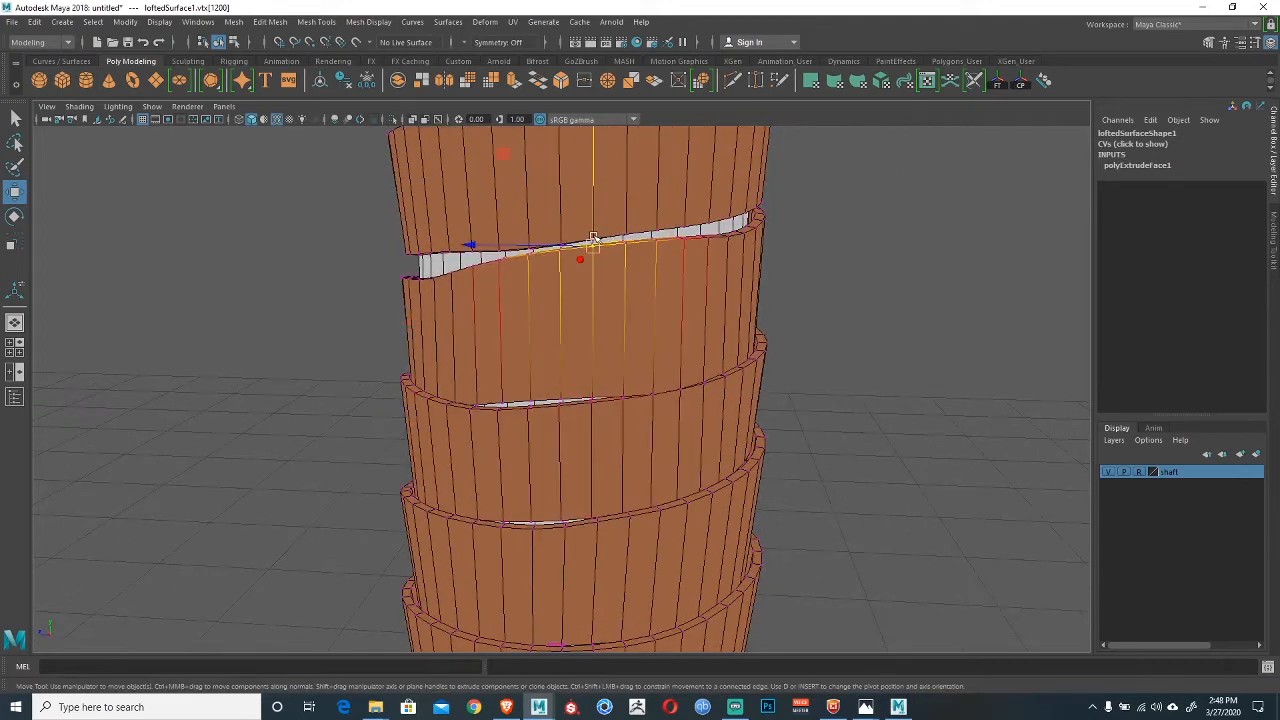
left_click(499, 250)
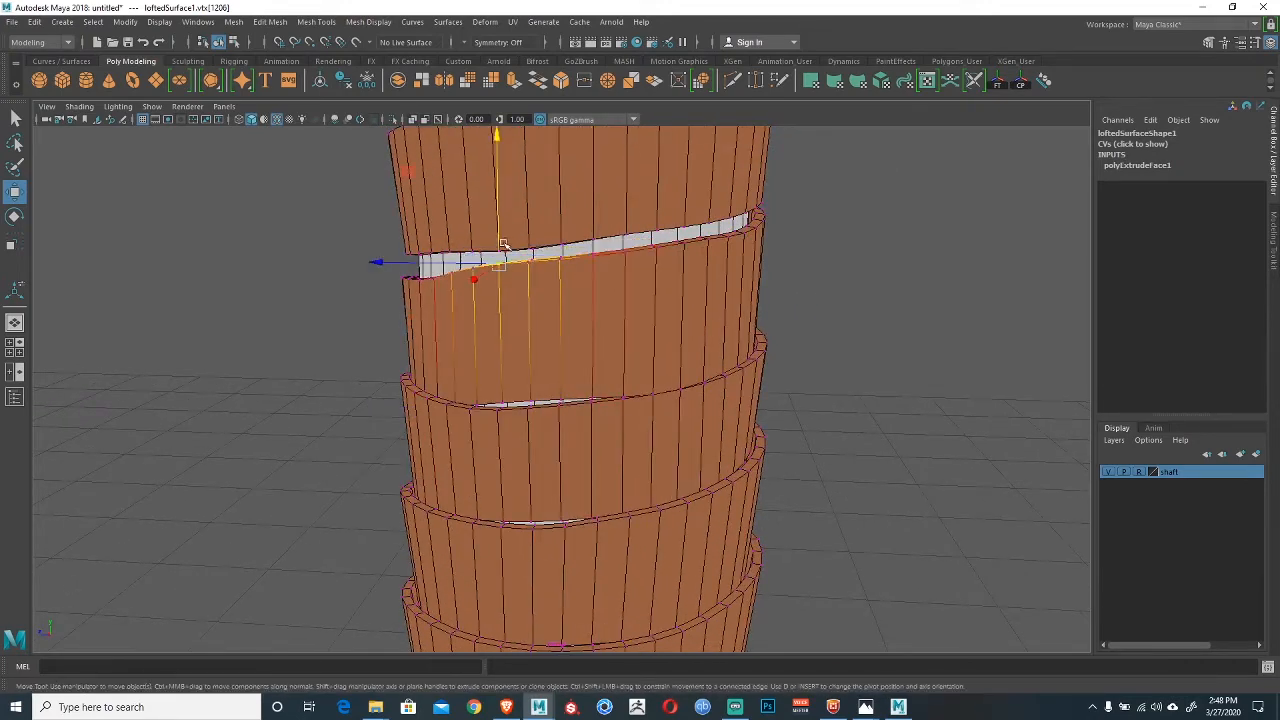
left_click_drag(680, 294, 651, 274, "alt")
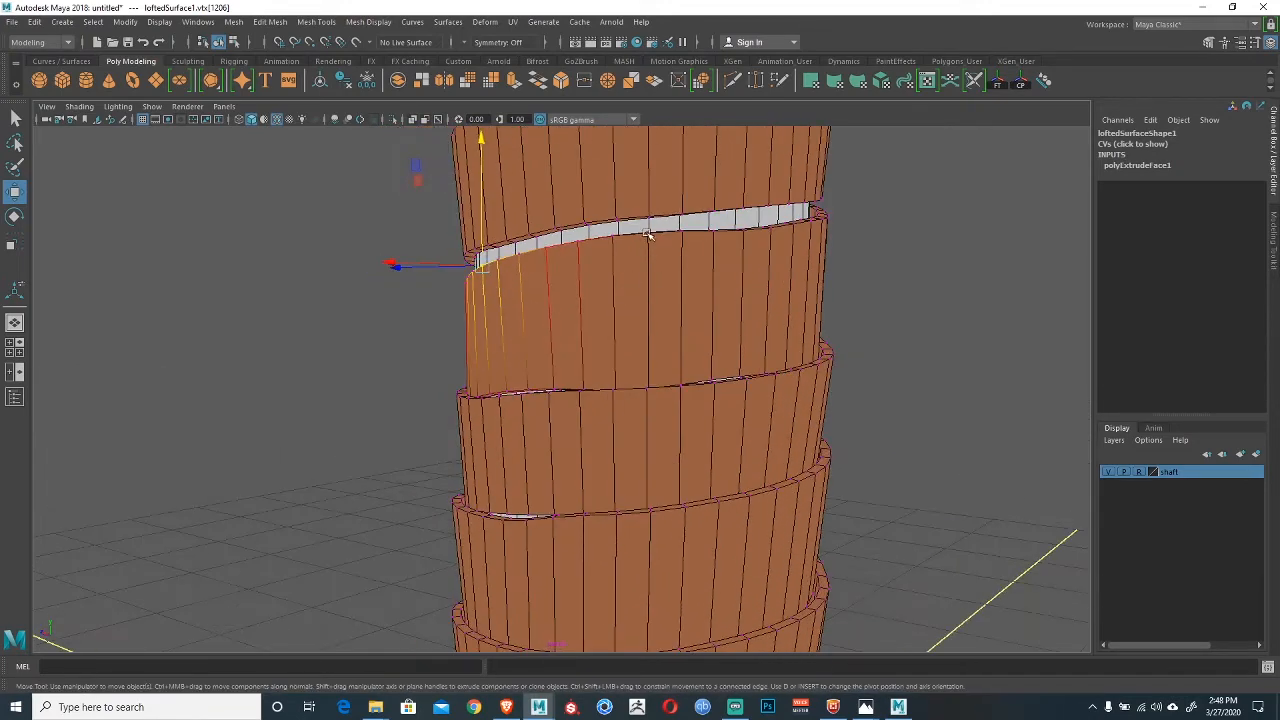
left_click(648, 232)
Lower soft-selected rim vertices on the next band down to open narrow, irregular gaps.
left_click_drag(624, 345, 653, 265, "alt")
left_click(611, 395)
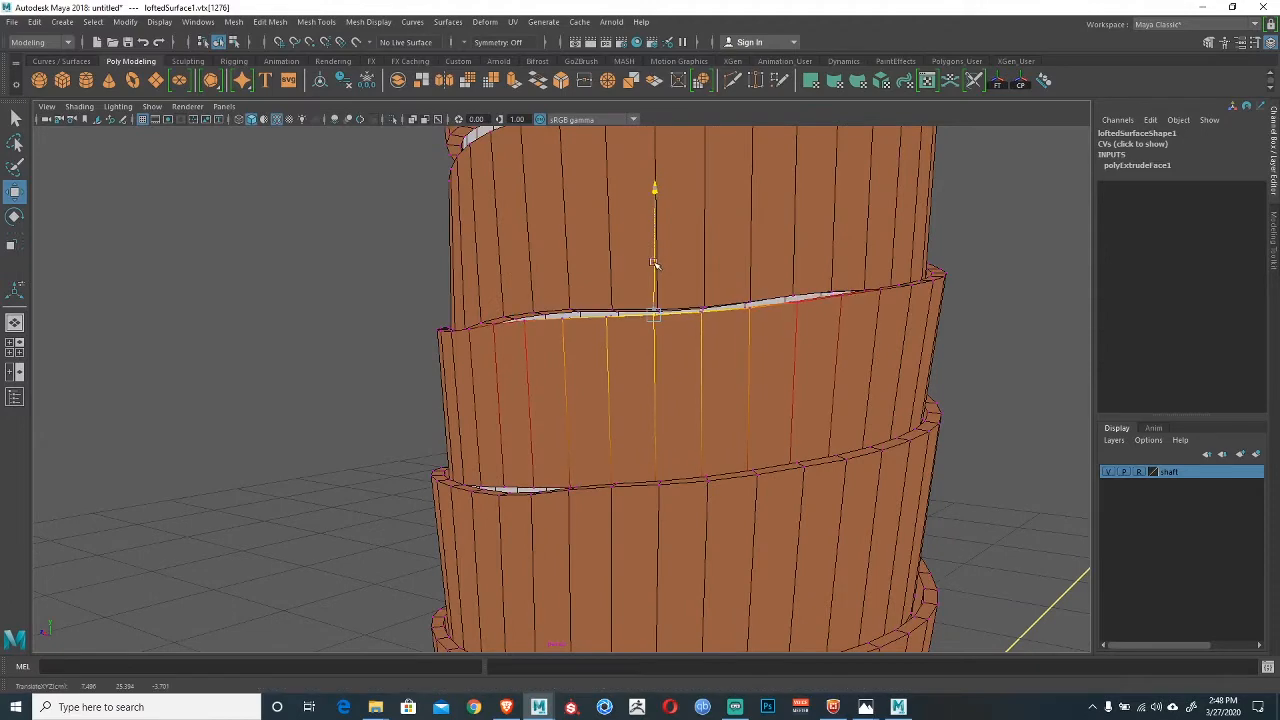
left_click_drag(754, 326, 731, 298, "alt")
left_click(727, 317)
Lower a soft-selected vertex on the closed rim one band farther down to create a small gap.
right_click_drag(844, 364, 614, 386, "alt")
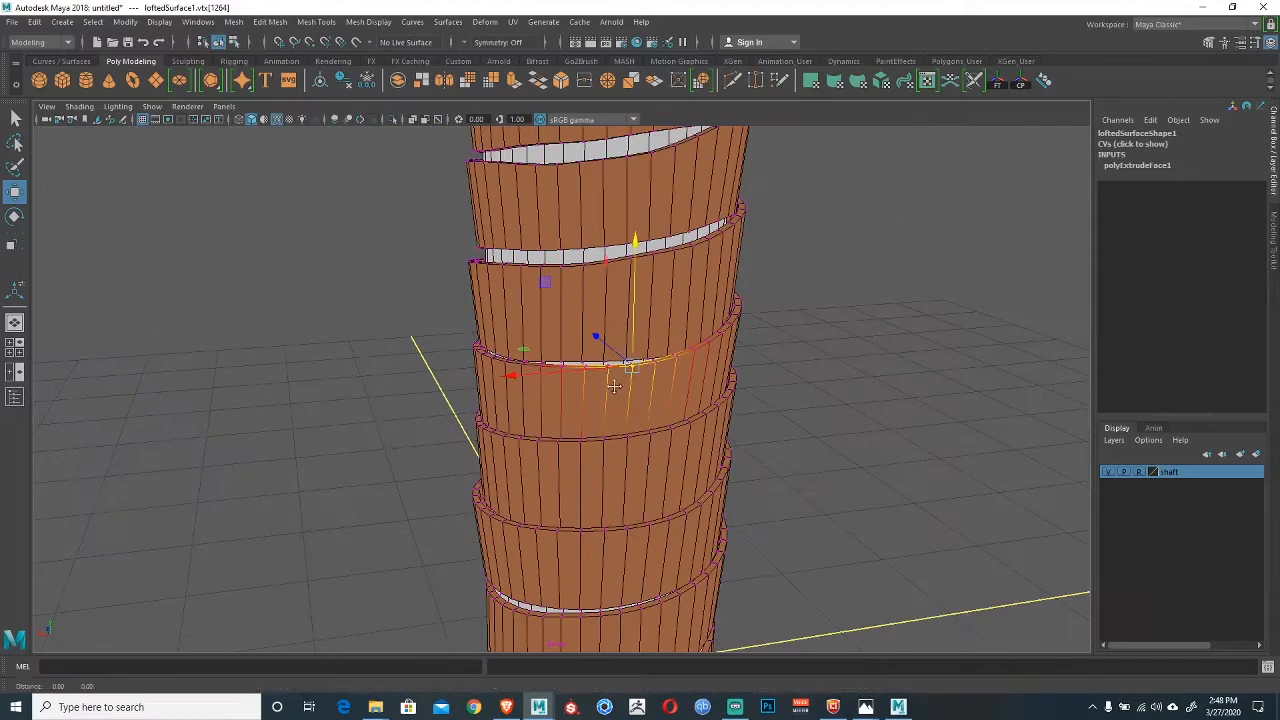
middle_click_drag(614, 386, 642, 370, "alt")
left_click_drag(642, 370, 668, 357, "alt")
right_click_drag(668, 357, 785, 408, "alt")
left_click(693, 322)
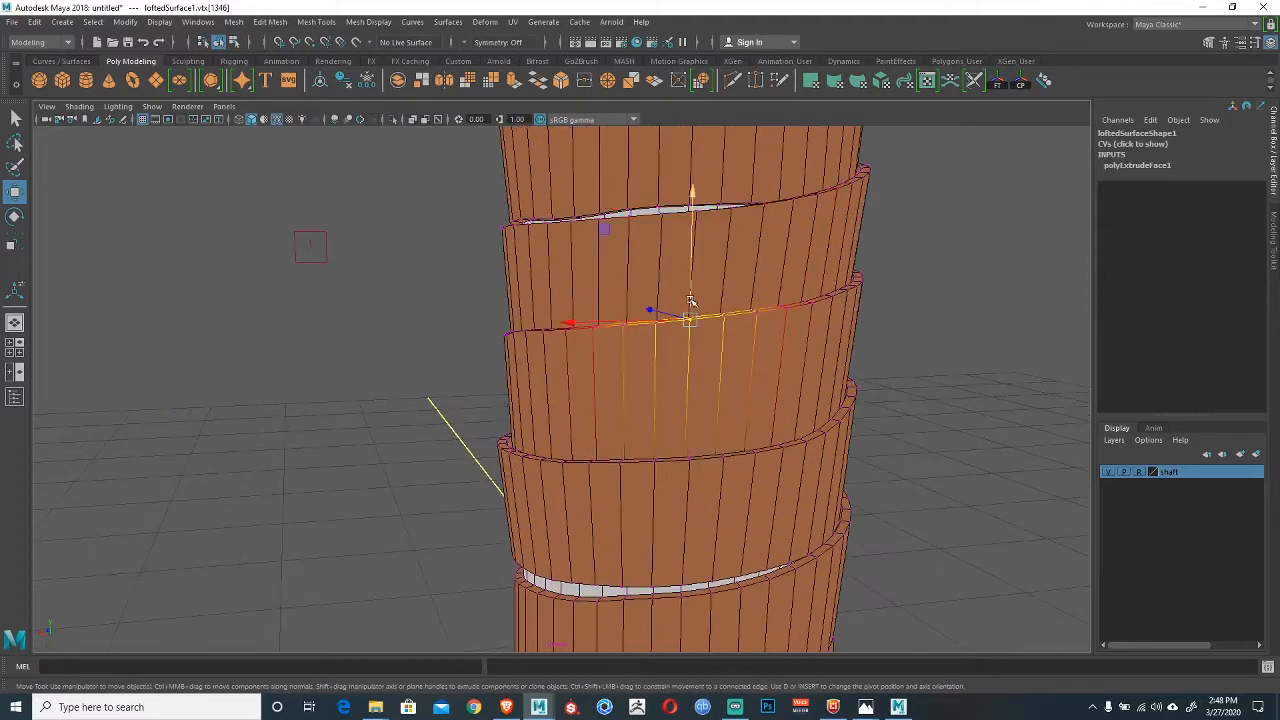
Lower two more soft-selected vertices farther around the same rim to extend its gap around the shaft.
left_click(834, 297)
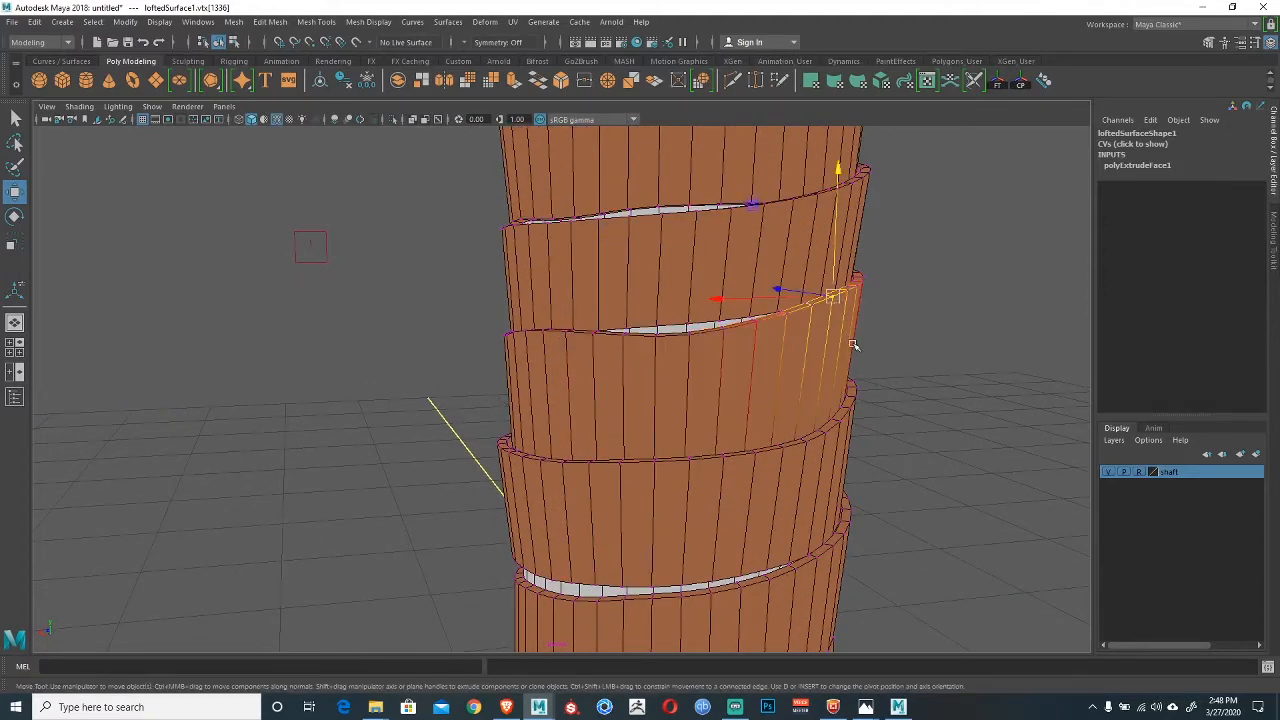
left_click_drag(851, 346, 501, 278, "alt")
left_click_drag(472, 216, 471, 240)
left_click(670, 310)
left_click_drag(674, 269, 677, 280)
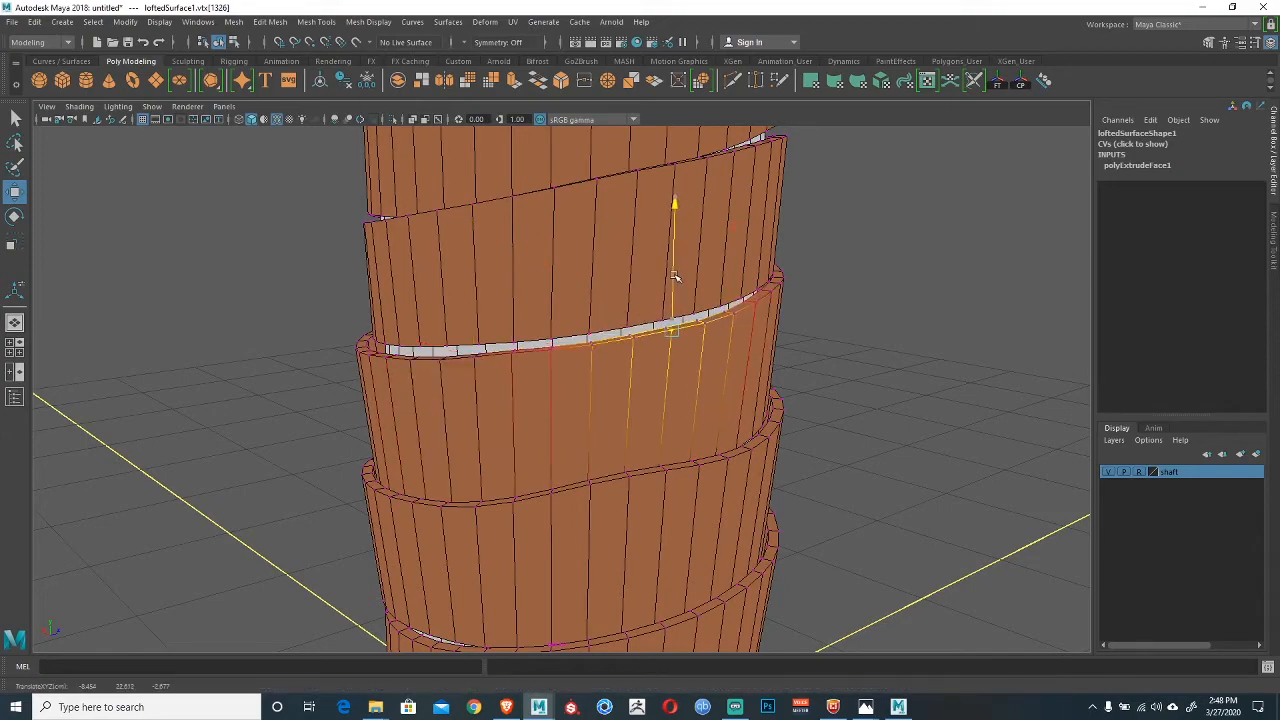
Lower a soft-selected rim vertex on the third-lowest band to open a short gap beneath the band above.
middle_click_drag(765, 360, 883, 371, "alt")
right_click_drag(883, 371, 608, 331, "alt")
left_click_drag(608, 331, 567, 335, "alt")
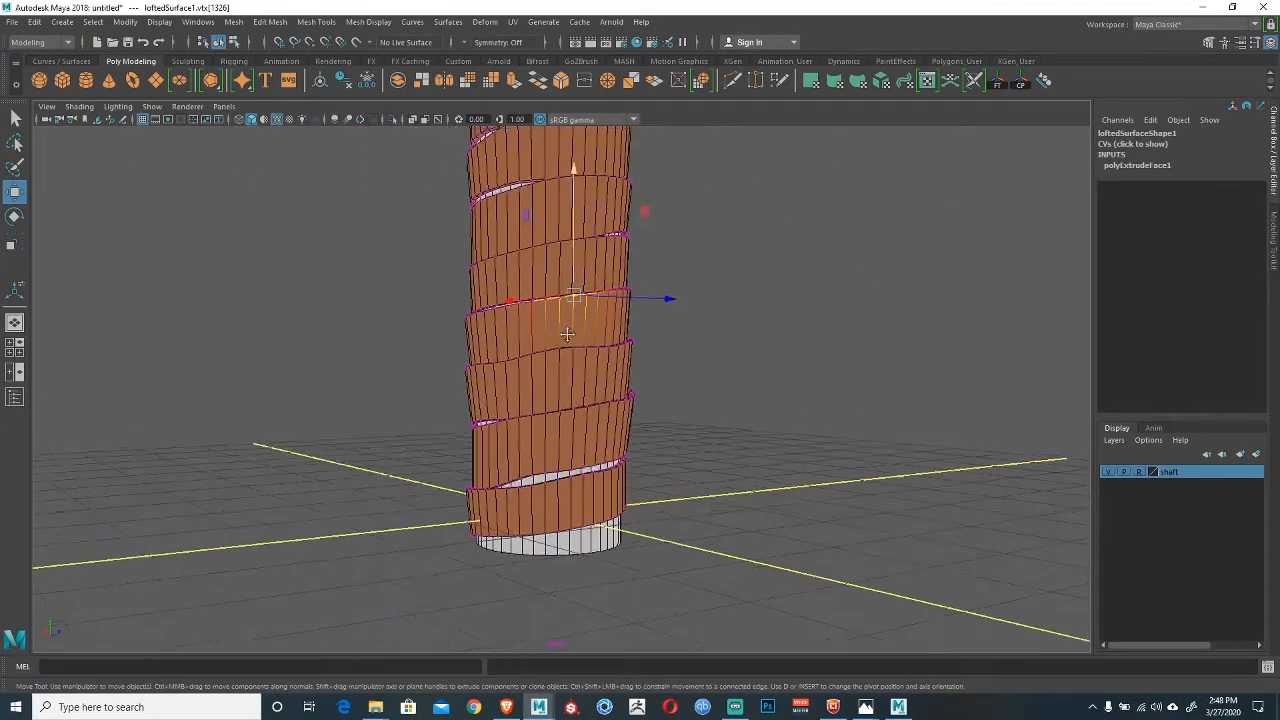
right_click_drag(567, 335, 668, 348, "alt")
left_click_drag(668, 348, 618, 352, "alt")
left_click(574, 315)
left_click_drag(570, 292, 574, 296)
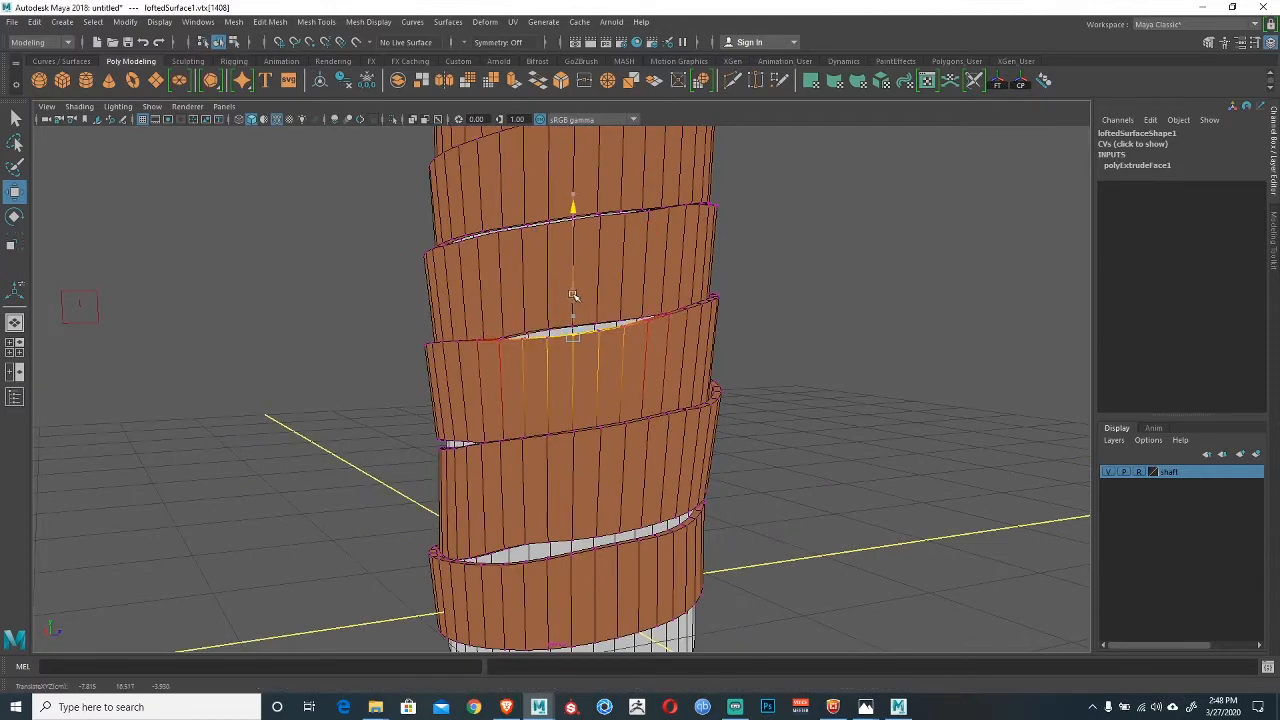
Lower two soft-selected rim vertices on the second-lowest band to open a gap beneath the band above.
right_click_drag(708, 336, 455, 315, "alt")
middle_click_drag(455, 315, 546, 286, "alt")
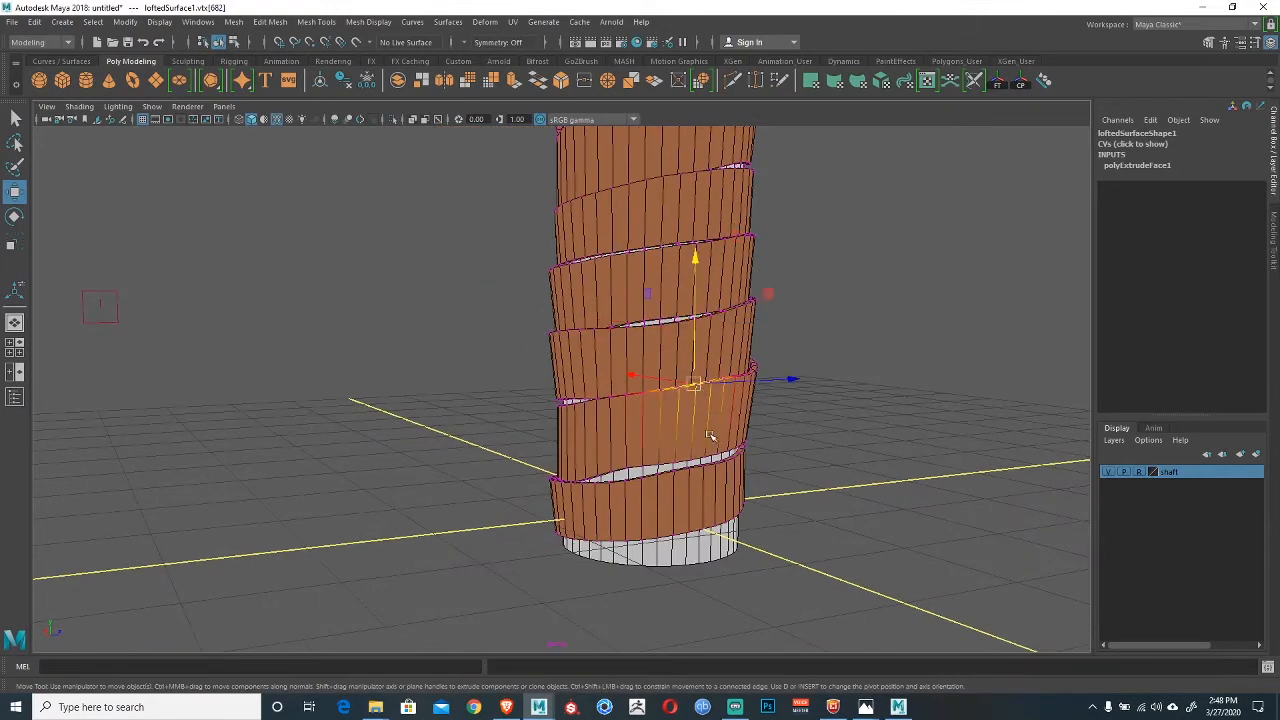
left_click_drag(710, 436, 606, 389, "alt")
right_click_drag(606, 389, 674, 403, "alt")
left_click_drag(674, 403, 655, 352, "alt")
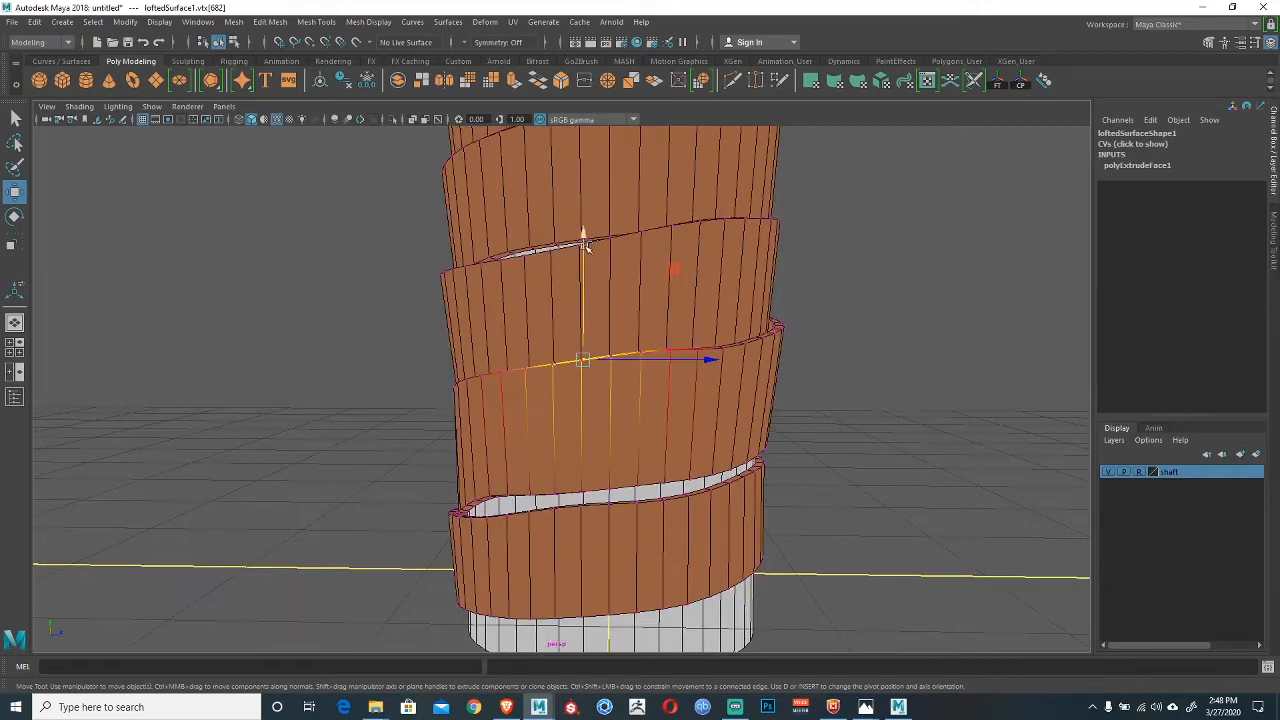
left_click_drag(586, 246, 596, 249)
left_click(696, 351)
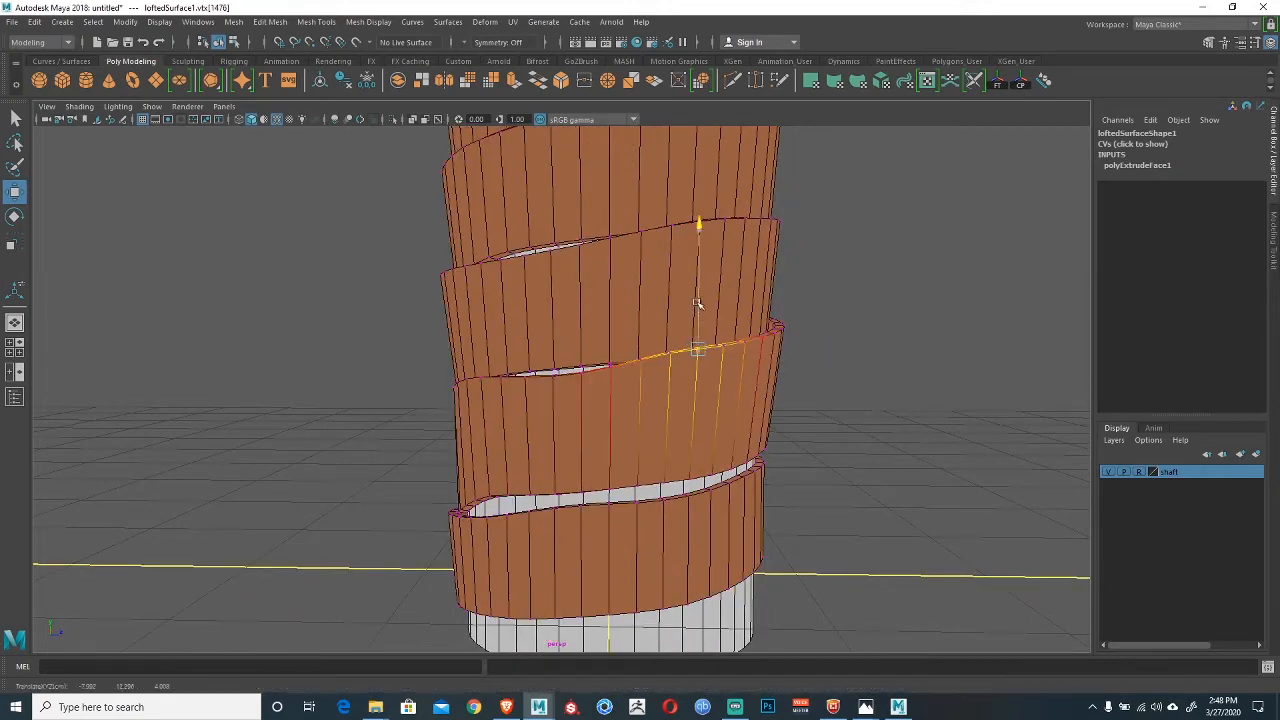
left_click_drag(698, 318, 699, 320)
Lower another soft-selected vertex farther around the second-lowest band's upper rim to extend the gap.
left_click_drag(699, 320, 669, 394, "alt")
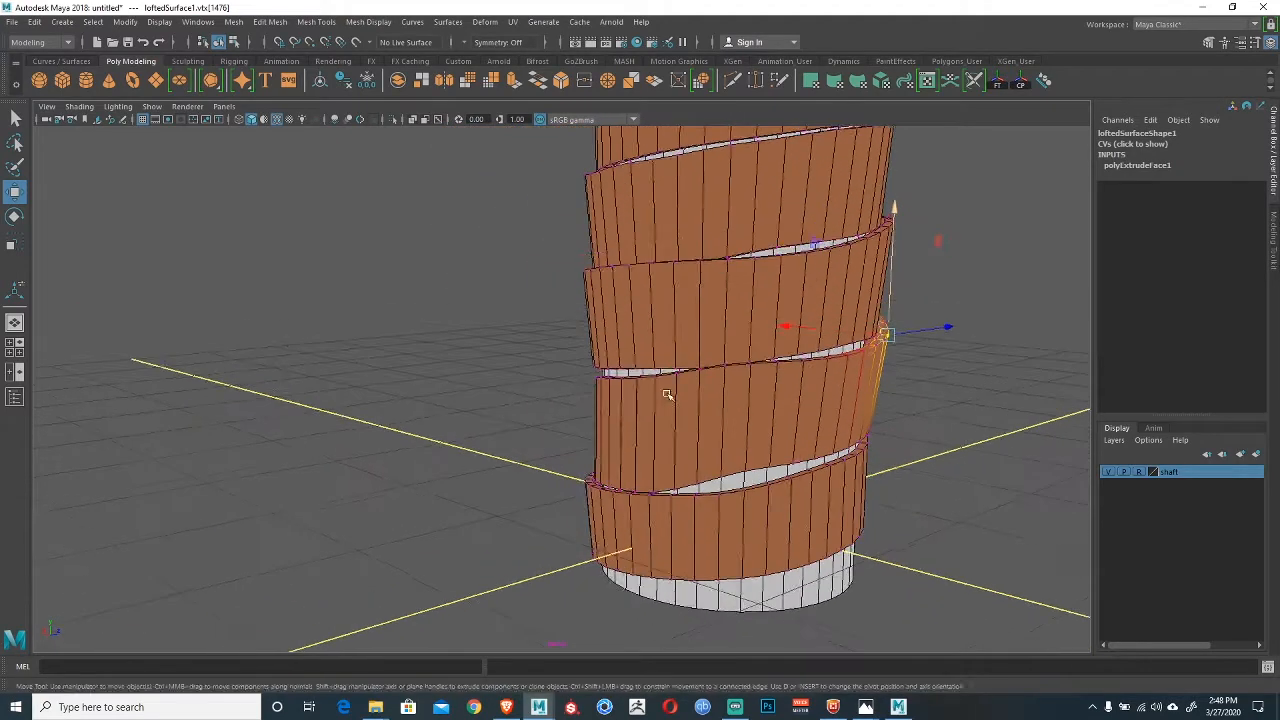
right_click_drag(669, 394, 751, 414, "alt")
left_click(650, 368)
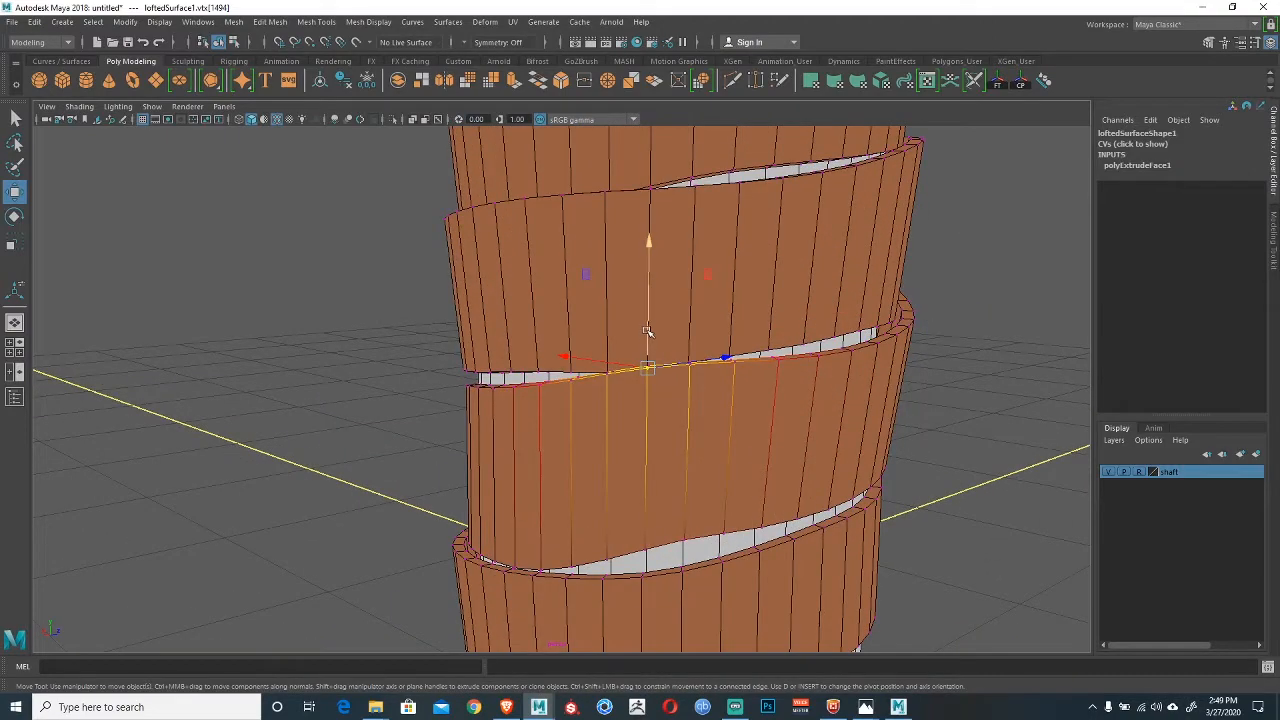
left_click_drag(647, 331, 694, 426, "alt")
Raise two soft-selected vertices on the second-lowest band's lower edge to widen the gap above the lowest band.
left_click(687, 432)
left_click(691, 434)
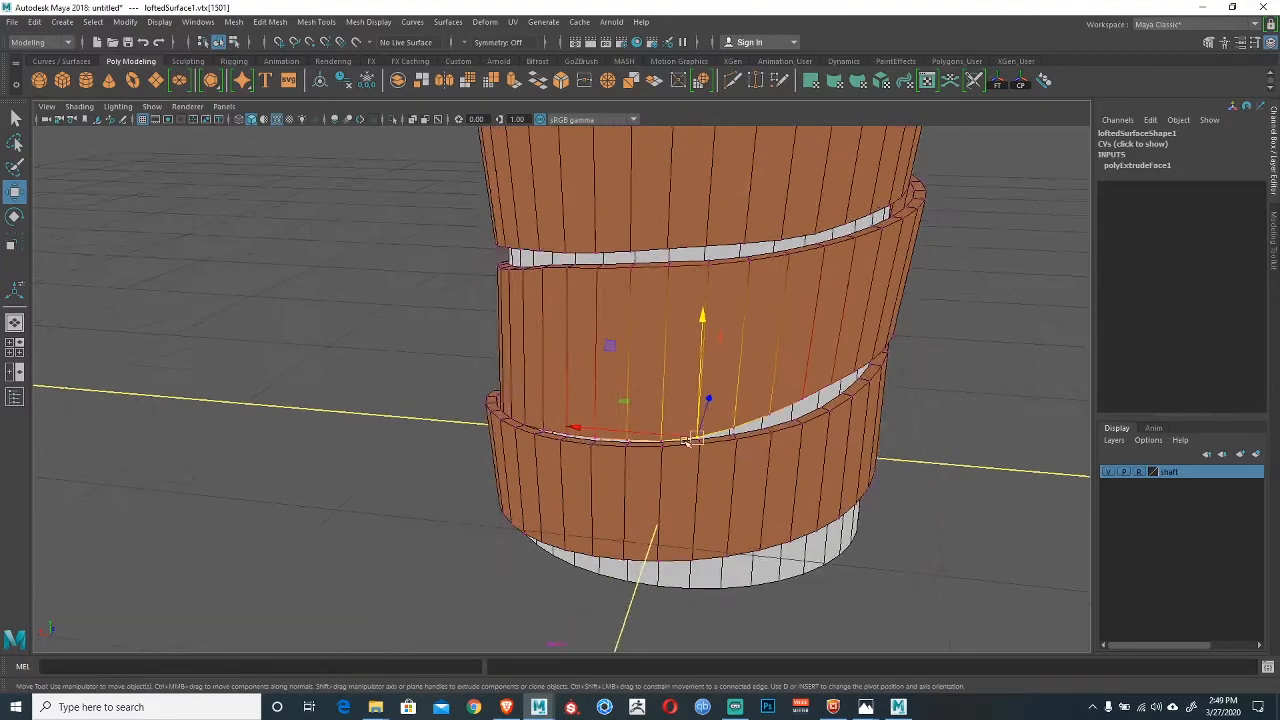
right_click_drag(656, 415, 684, 420, "alt")
left_click_drag(684, 420, 660, 342, "alt")
middle_click_drag(535, 402, 620, 389, "alt")
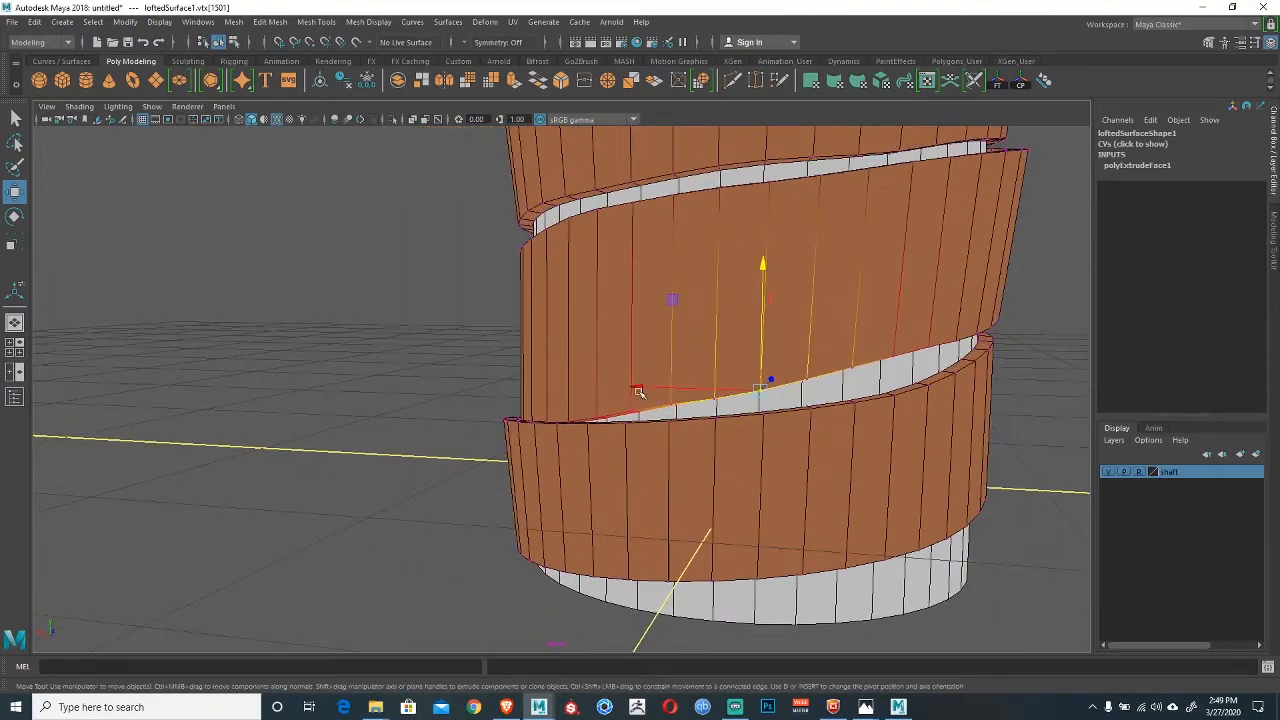
mouse_move(540, 391)
left_mouse_down("alt")
mouse_move(584, 410)
mouse_move(560, 383)
left_mouse_up("alt")
left_click(562, 419)
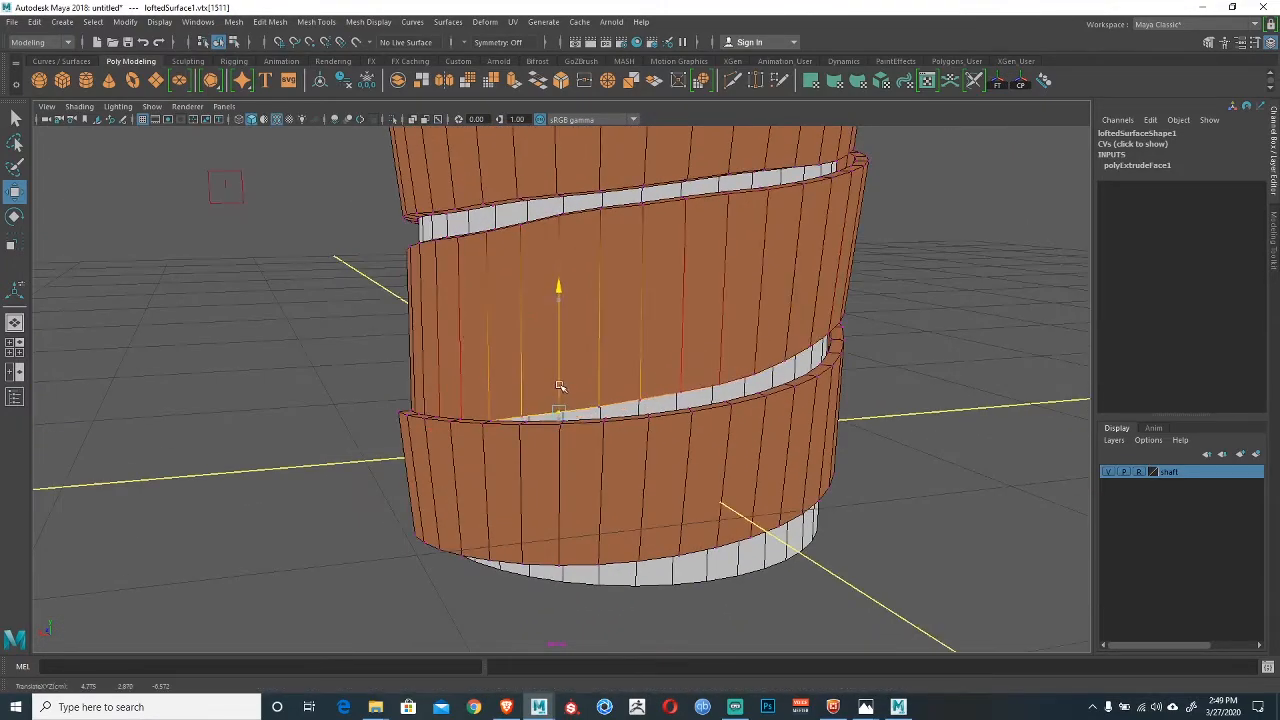
Lower a soft-selected rim vertex on a closed band midway up the shaft to open a continuous gap.
middle_click_drag(566, 368, 635, 409, "alt")
right_click_drag(635, 409, 577, 271, "alt")
middle_click_drag(606, 190, 554, 355, "alt")
left_click_drag(529, 349, 596, 362, "alt")
right_click_drag(560, 371, 628, 371, "alt")
left_click_drag(628, 371, 620, 428, "alt")
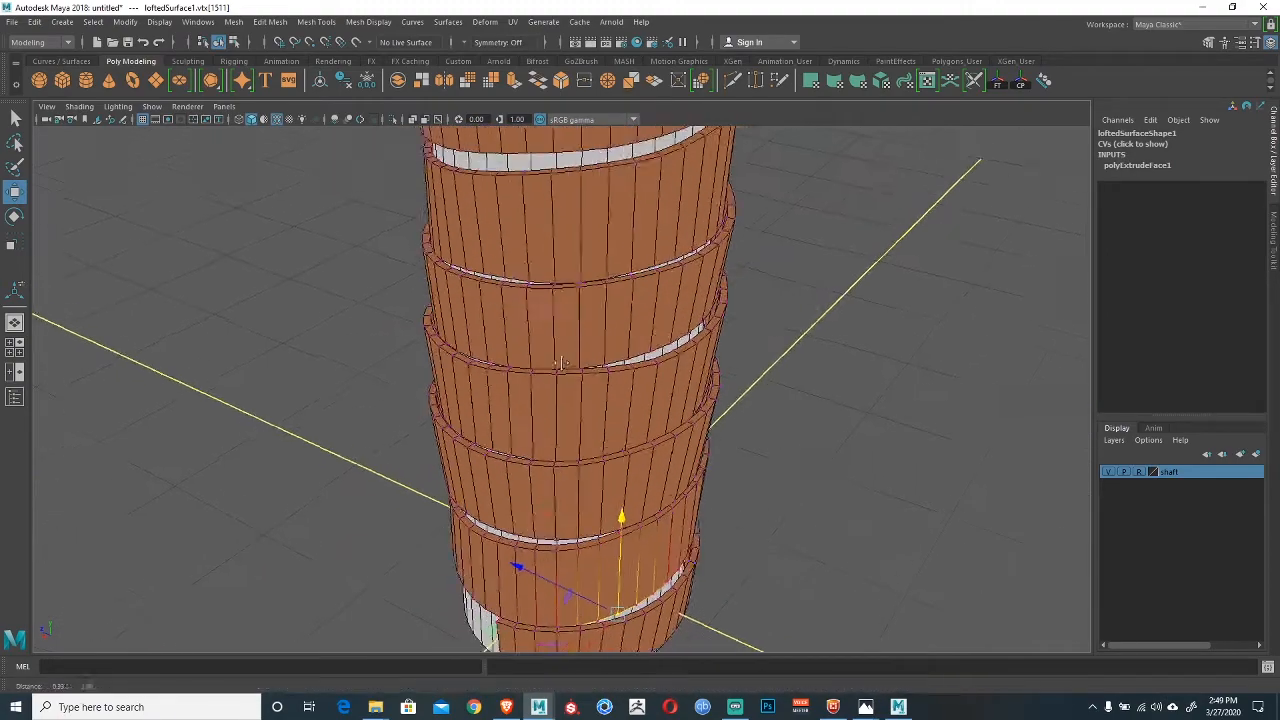
right_click_drag(460, 345, 565, 360, "alt")
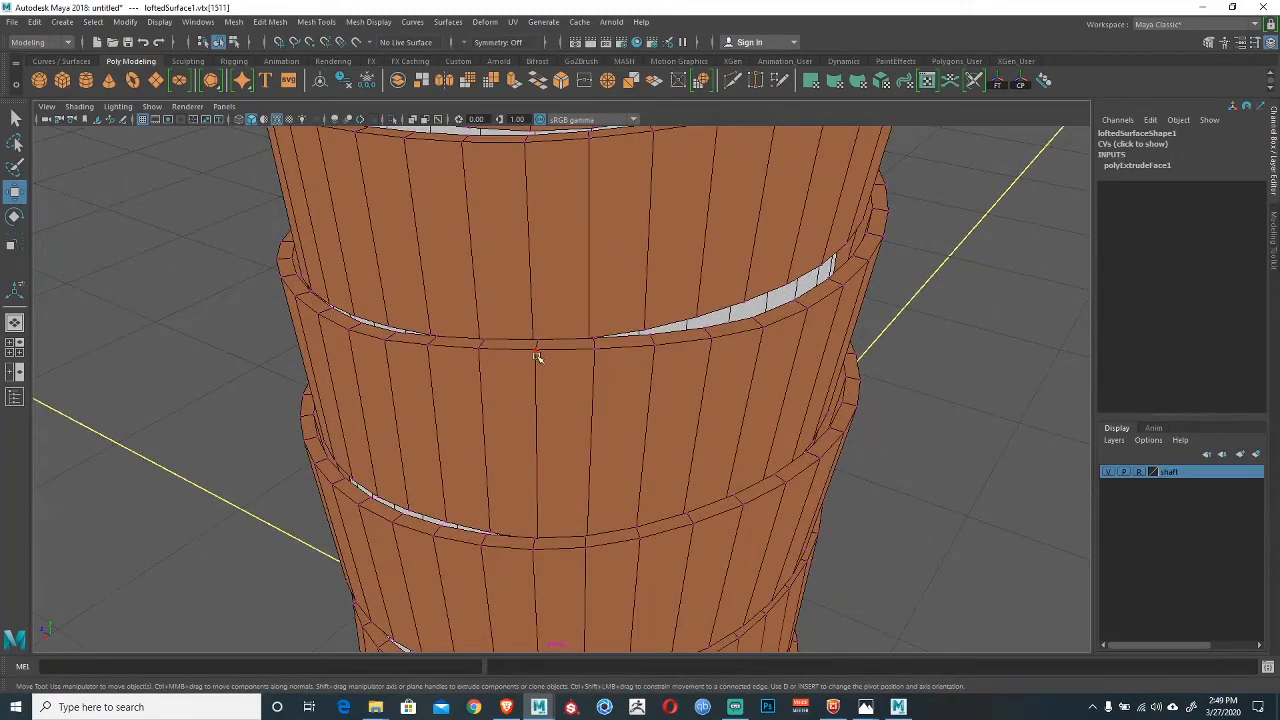
left_click(535, 345)
left_click_drag(535, 345, 540, 284, "alt")
left_click_drag(567, 416, 578, 288, "alt")
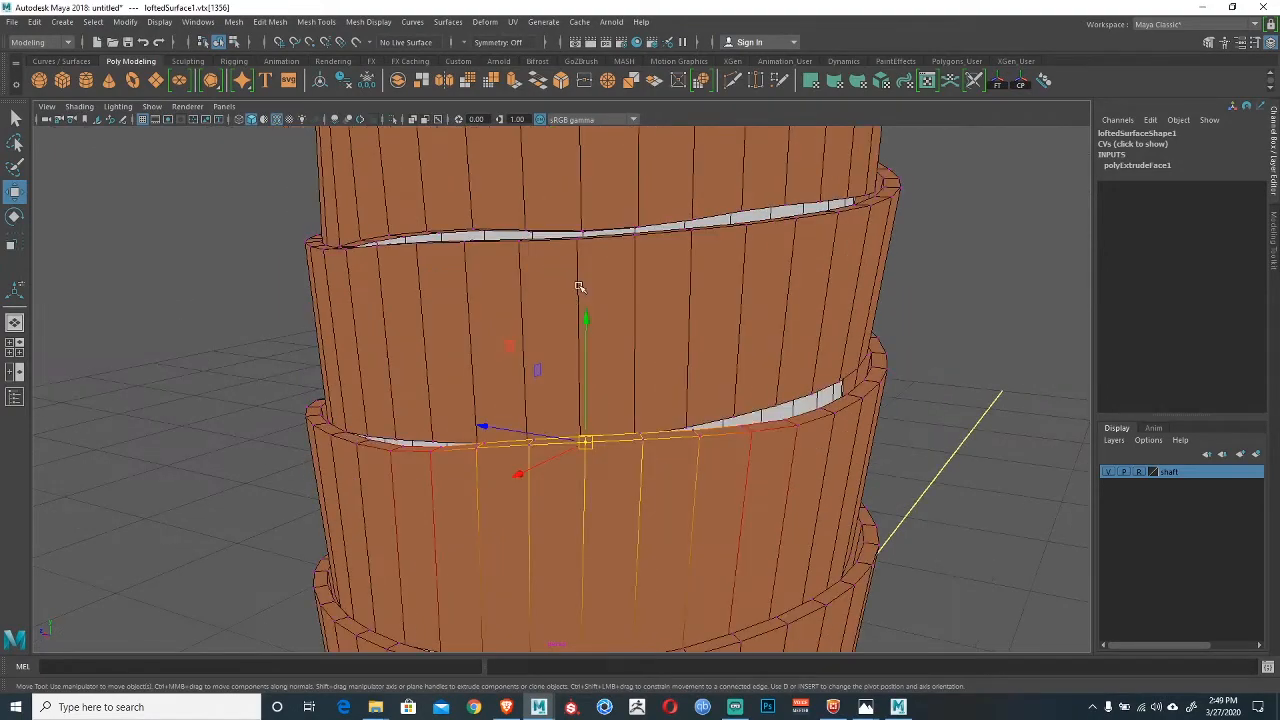
left_click_drag(587, 332, 587, 356)
Return the wrap to object mode, deselect it and examine the gaps up to the shaft's upper end.
right_click_drag(663, 346, 597, 334, "alt")
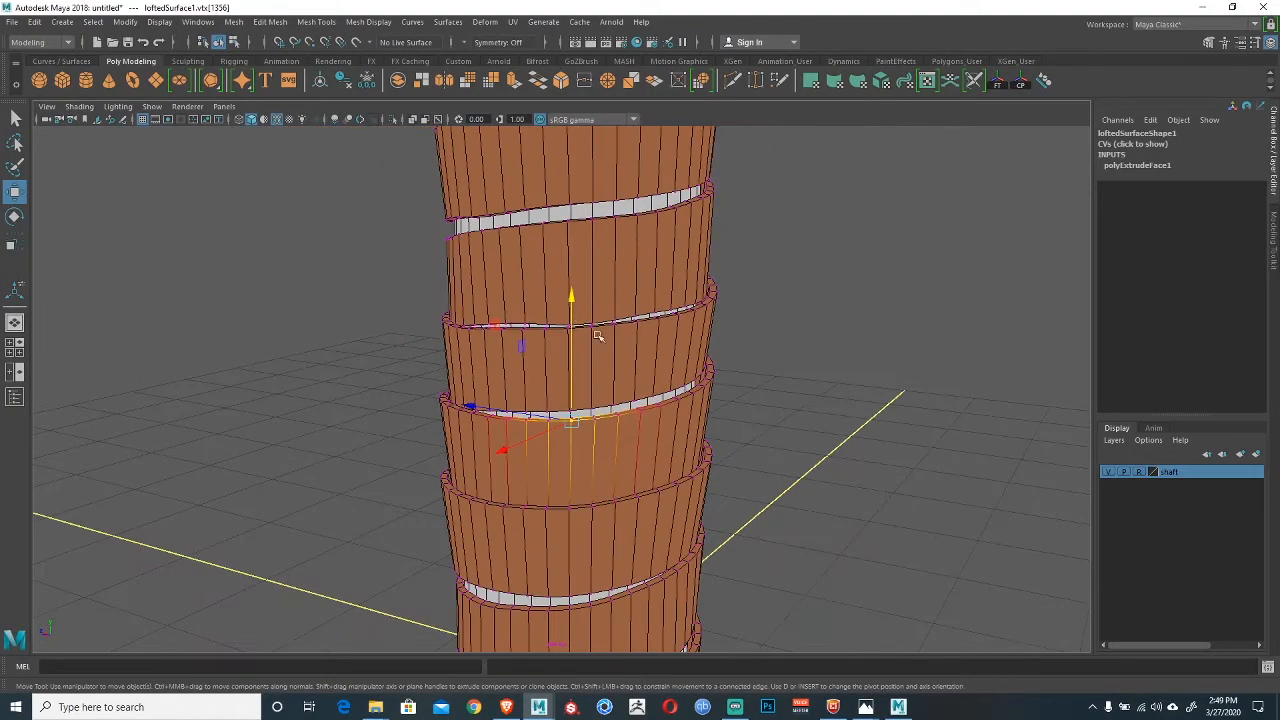
middle_click_drag(631, 464, 657, 392, "alt")
right_click_drag(657, 392, 570, 400, "alt")
left_click_drag(570, 400, 586, 437, "alt")
middle_click_drag(586, 437, 660, 437, "alt")
right_click_drag(573, 292, 598, 268)
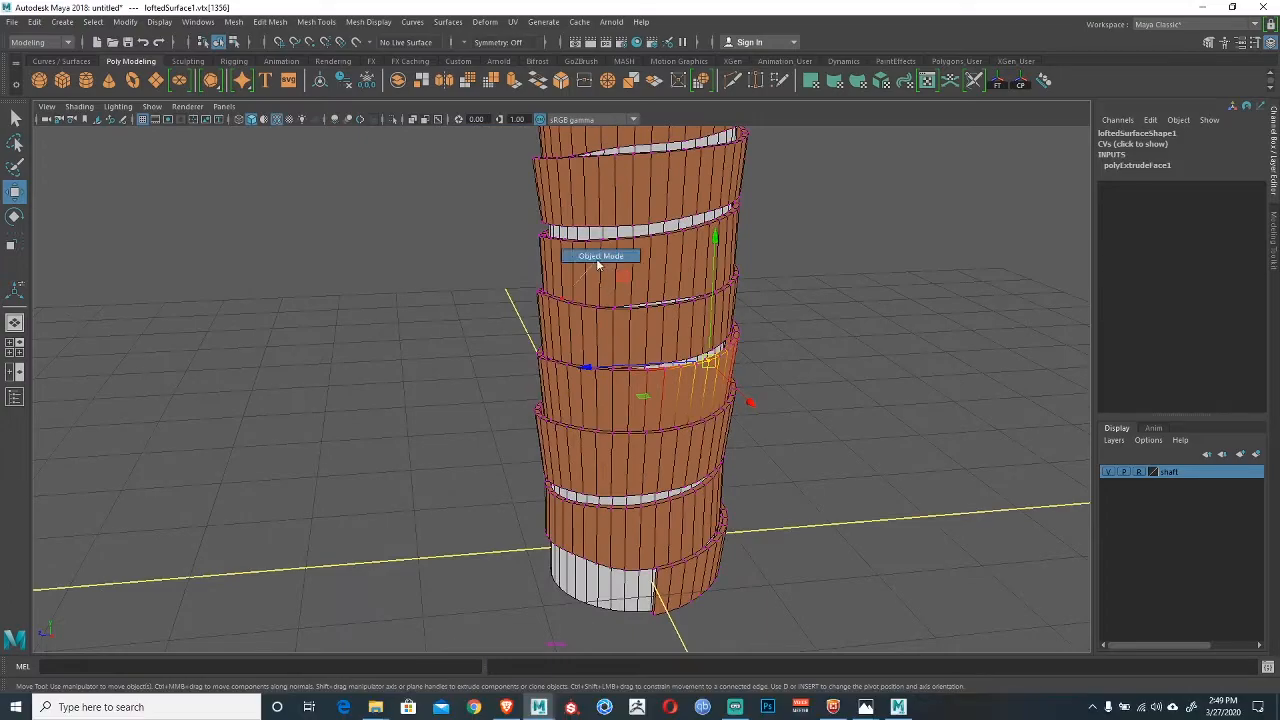
left_click(469, 275)
middle_click_drag(472, 280, 476, 388, "alt")
right_click_drag(640, 385, 585, 370, "alt")
left_click_drag(585, 370, 401, 358, "alt")
middle_click_drag(527, 240, 517, 314, "alt")
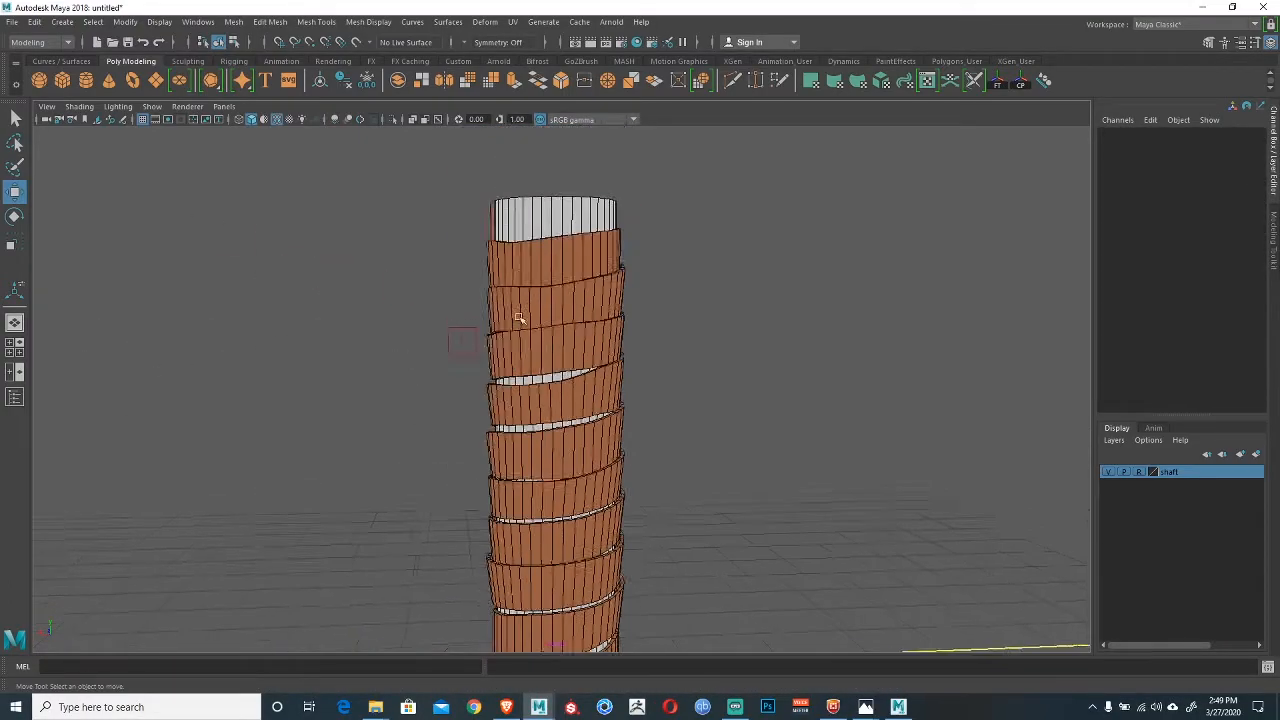
In vertex mode, lower a rim vertex on the third band from the top, enlarging the soft-selection falloff to open a gap.
right_click_drag(517, 314, 690, 400, "alt")
left_click(568, 320)
right_click_drag(574, 316, 538, 304)
left_click(566, 271)
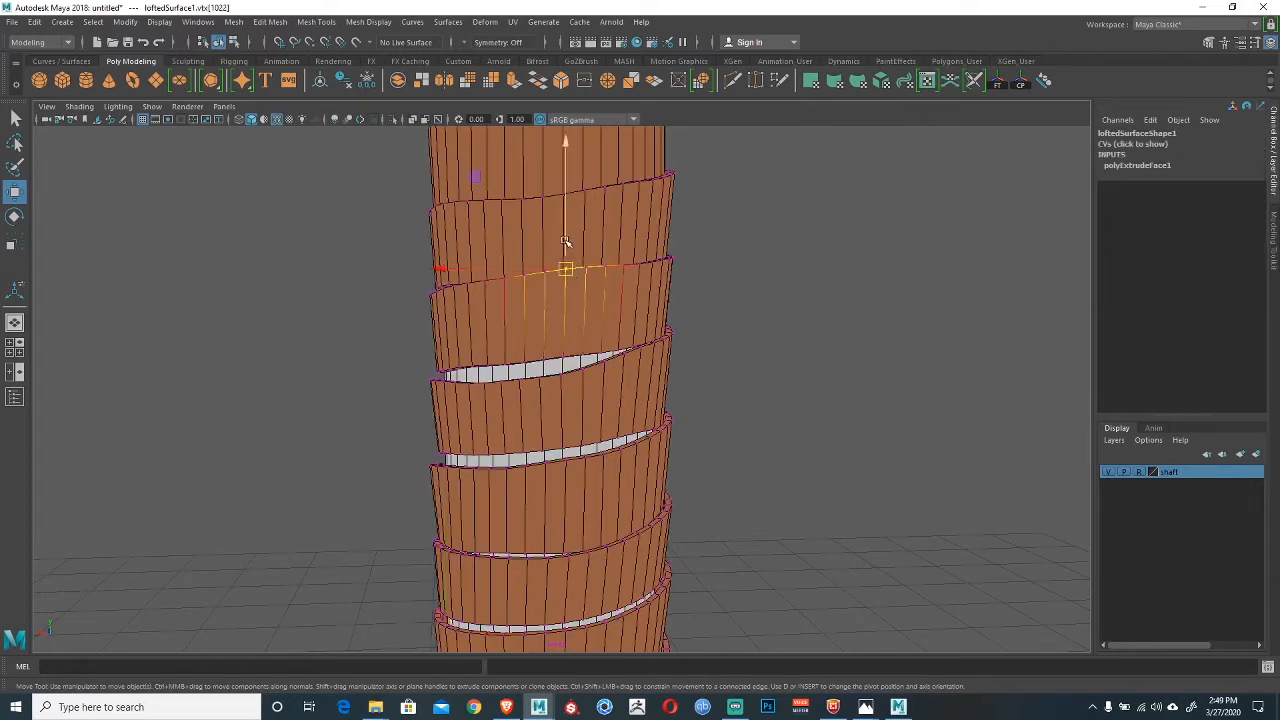
left_click_drag(567, 236, 569, 250)
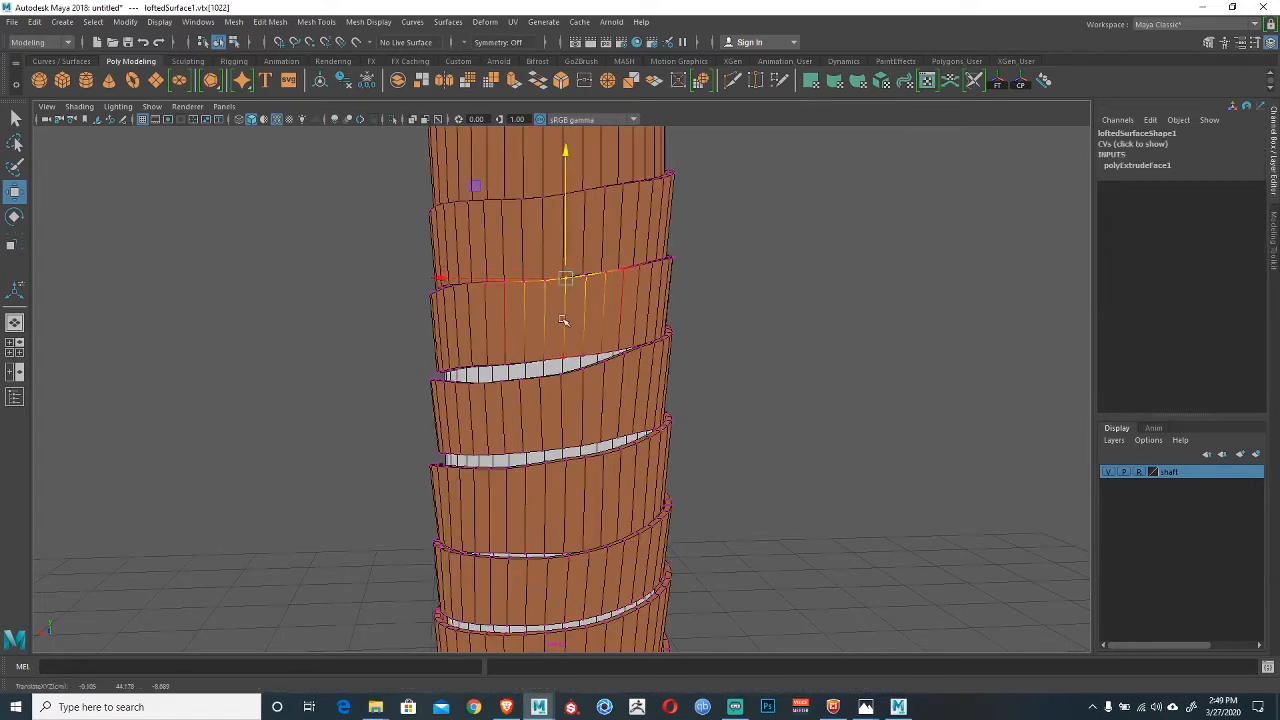
key("b")
left_click_drag(563, 320, 582, 314)
left_click_drag(567, 152, 569, 162)
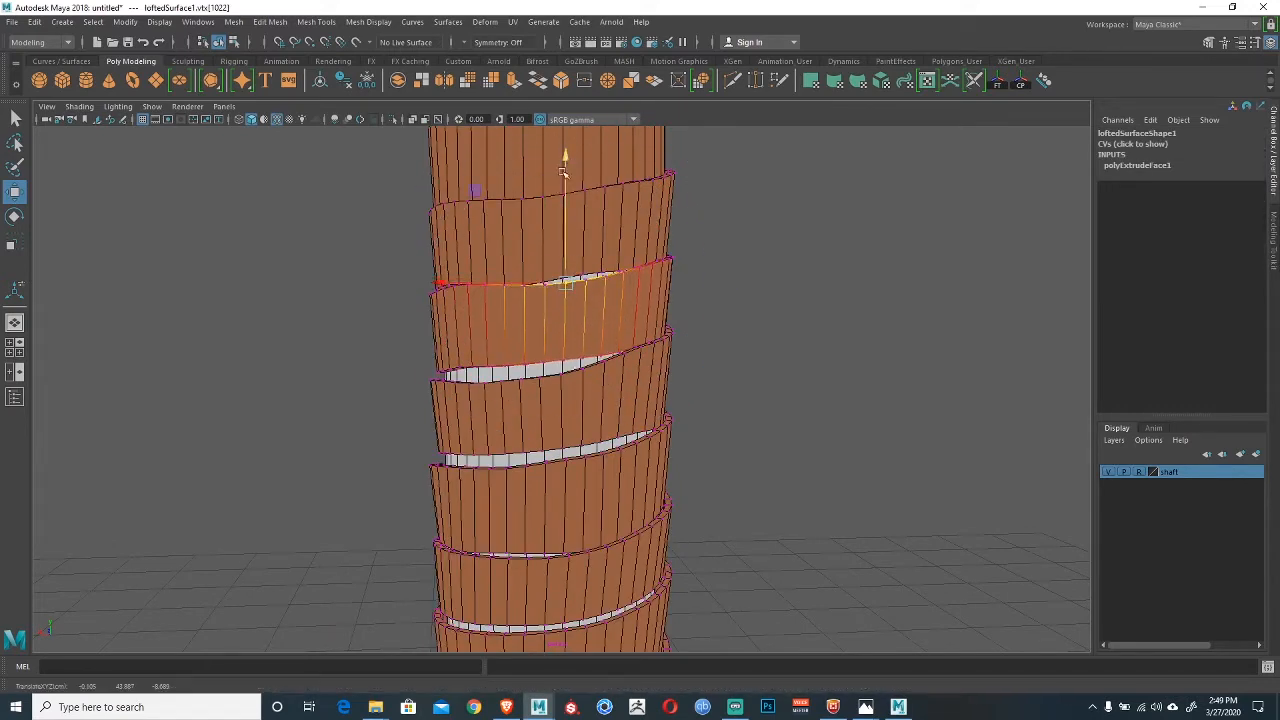
Lower another soft-selected vertex farther around the same upper-band rim to extend its gap.
left_click_drag(483, 349, 531, 320, "alt")
left_click(665, 309)
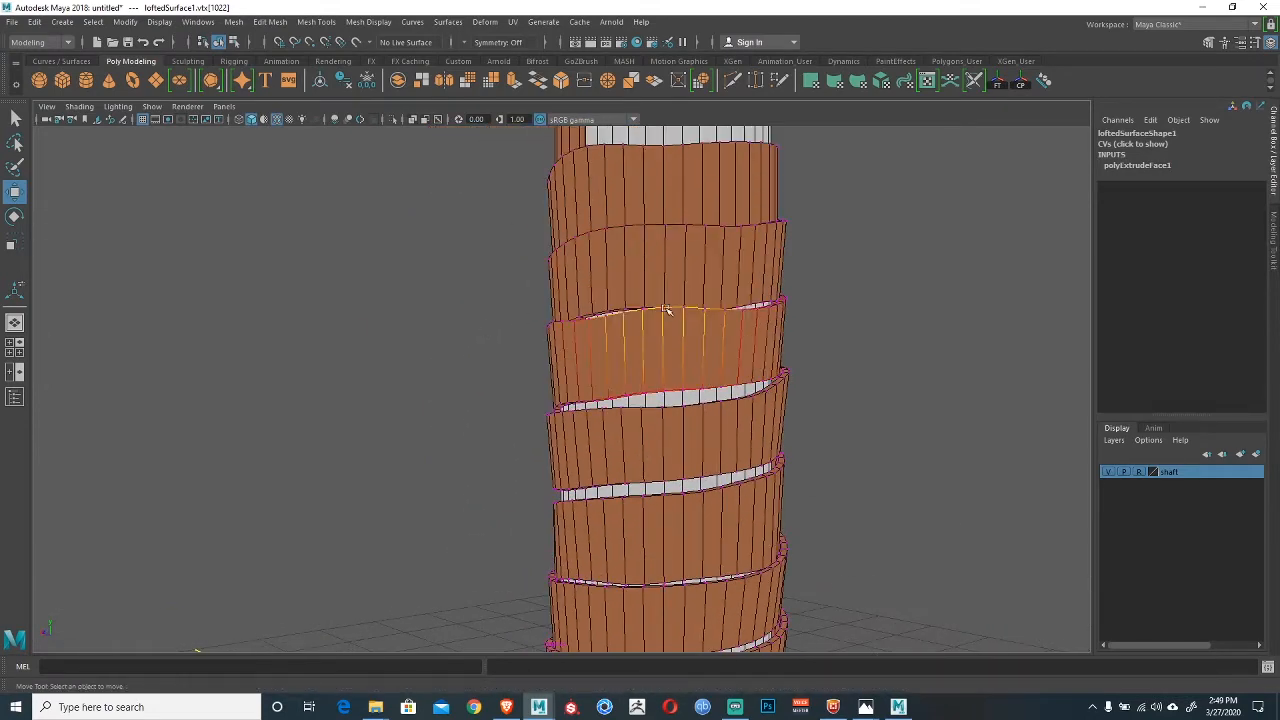
left_click(663, 284)
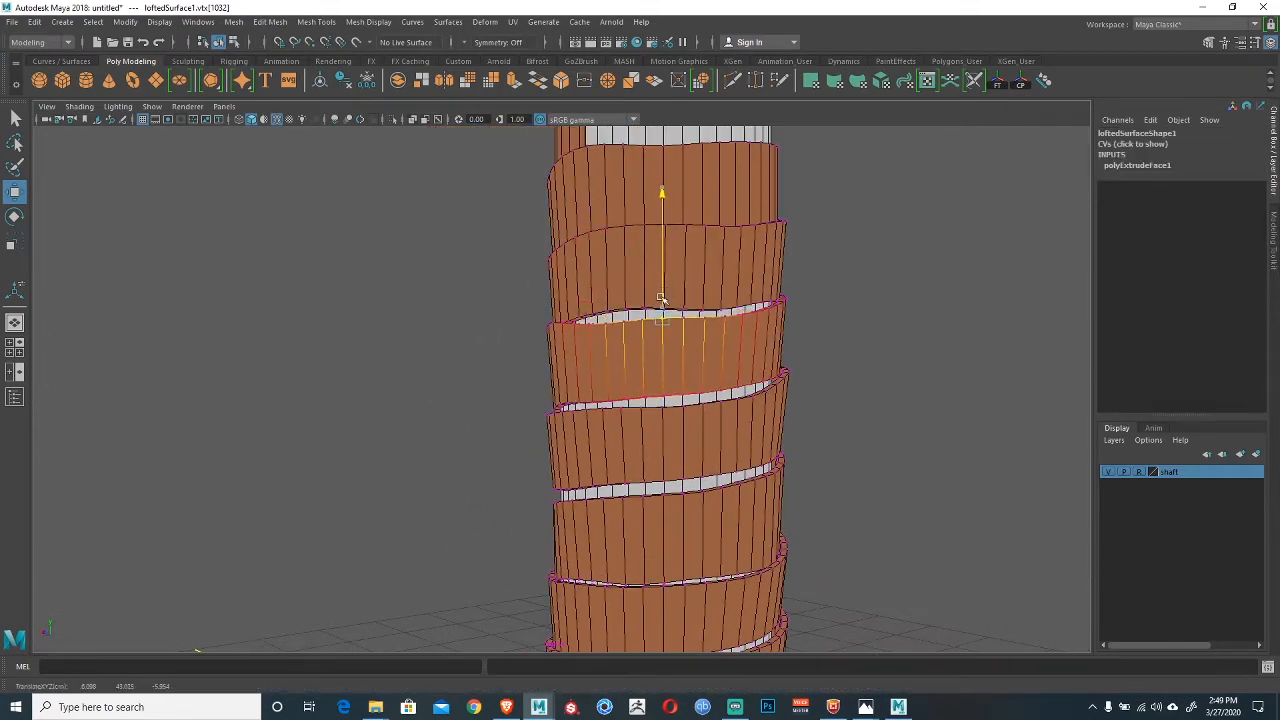
Raise a soft-selected vertex on the lower edge of the second band from the top to widen the gap below.
left_click_drag(661, 299, 619, 383, "alt")
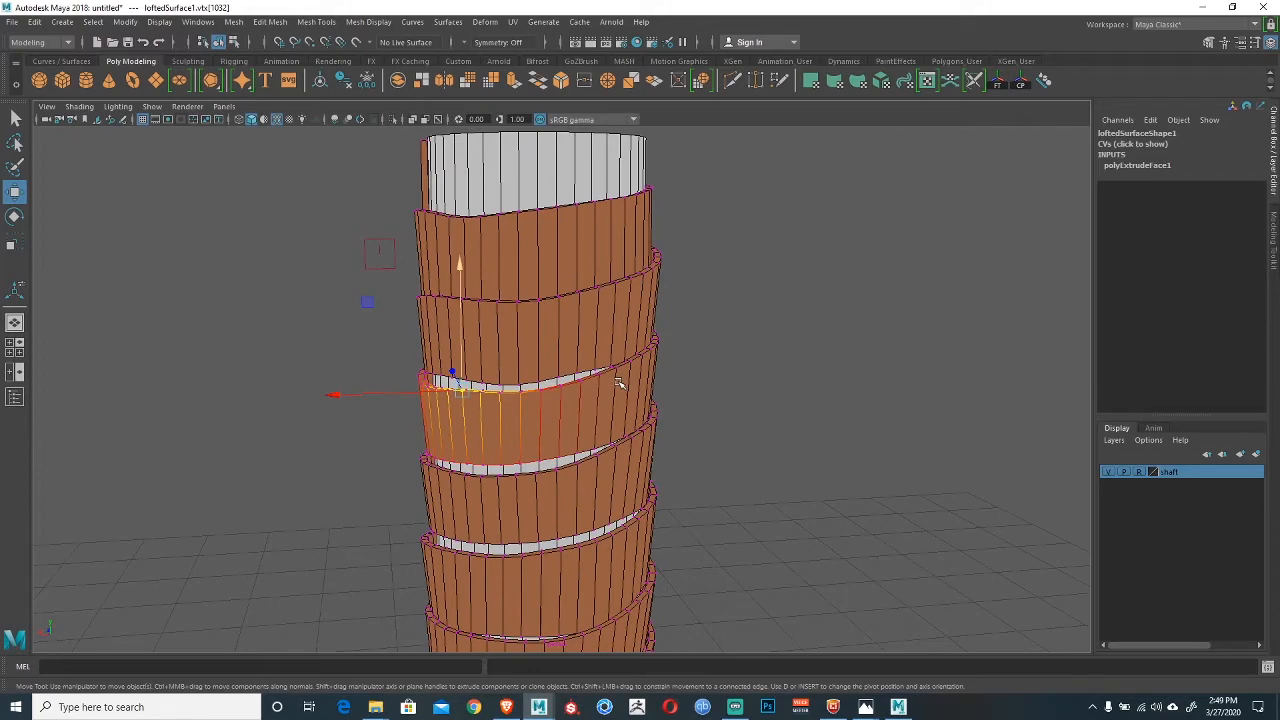
left_click_drag(591, 342, 623, 358, "alt")
left_click(618, 360)
right_click_drag(634, 371, 664, 374, "alt")
middle_click_drag(664, 374, 648, 409, "alt")
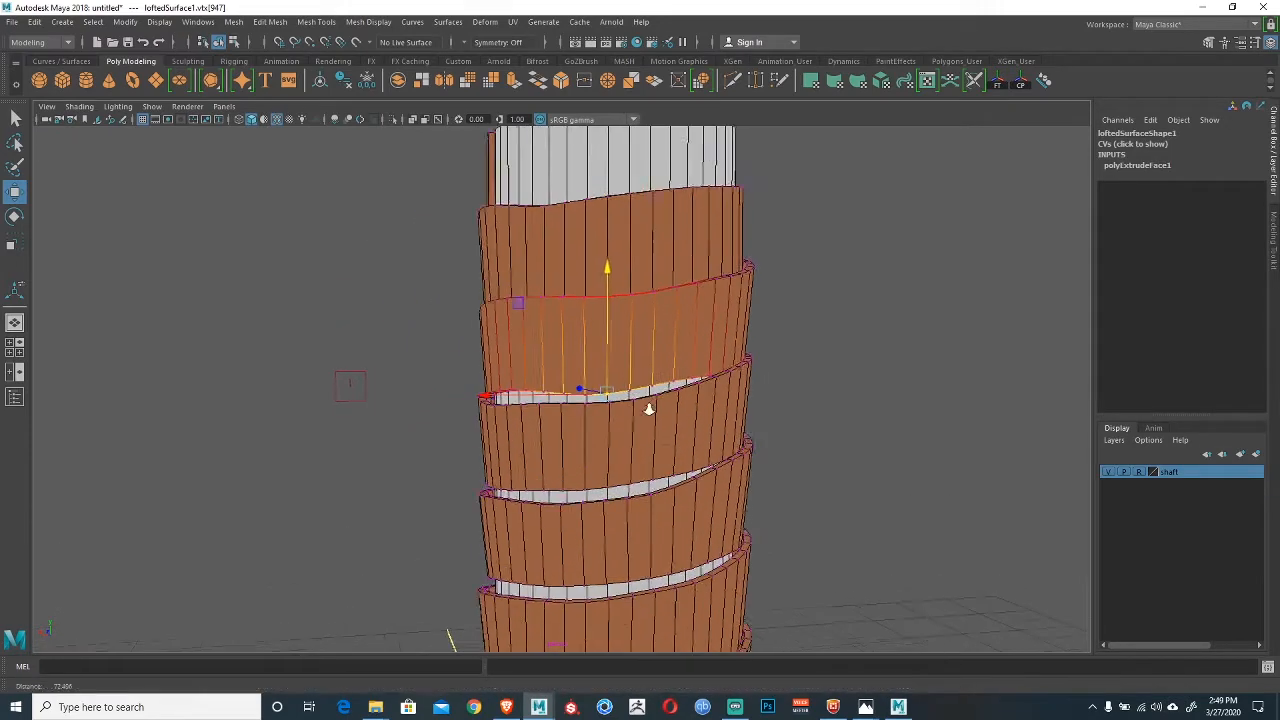
left_click_drag(610, 270, 610, 262)
Raise a soft-selected vertex on the upper rim of the second band from the top to make it uneven.
left_click_drag(760, 306, 591, 351, "alt")
left_click(580, 299)
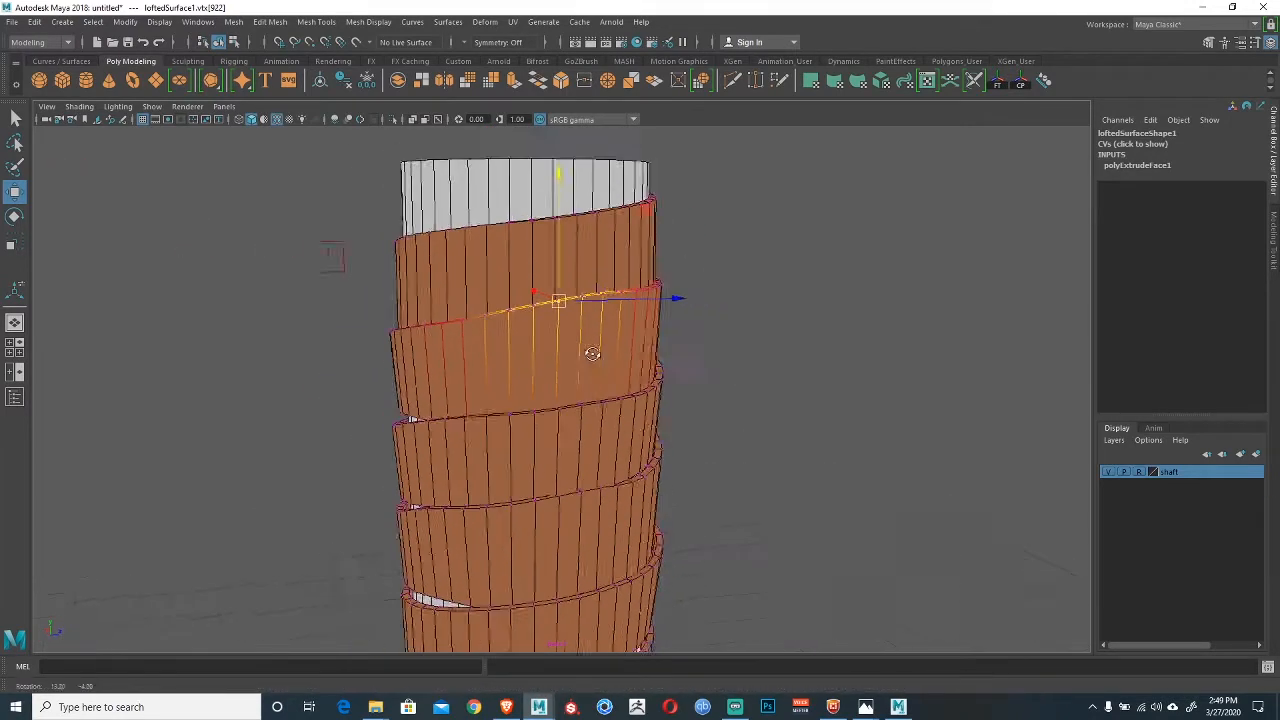
middle_click_drag(591, 351, 602, 326, "alt")
left_click_drag(611, 260, 612, 257)
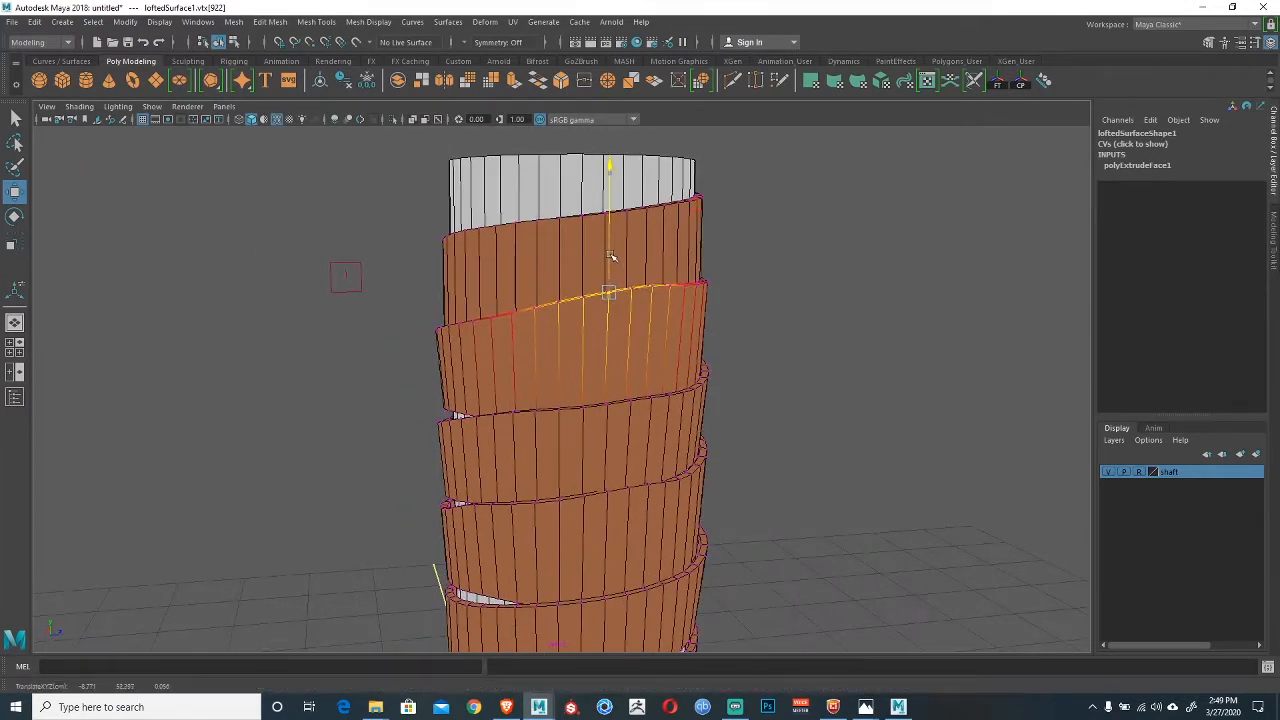
Raise another soft-selected vertex farther around the second band's upper rim to add a slight wave.
left_click_drag(693, 335, 600, 315, "alt")
left_click(686, 306)
middle_click_drag(686, 306, 714, 331, "alt")
left_click_drag(714, 331, 564, 306, "alt")
middle_click_drag(564, 306, 628, 322, "alt")
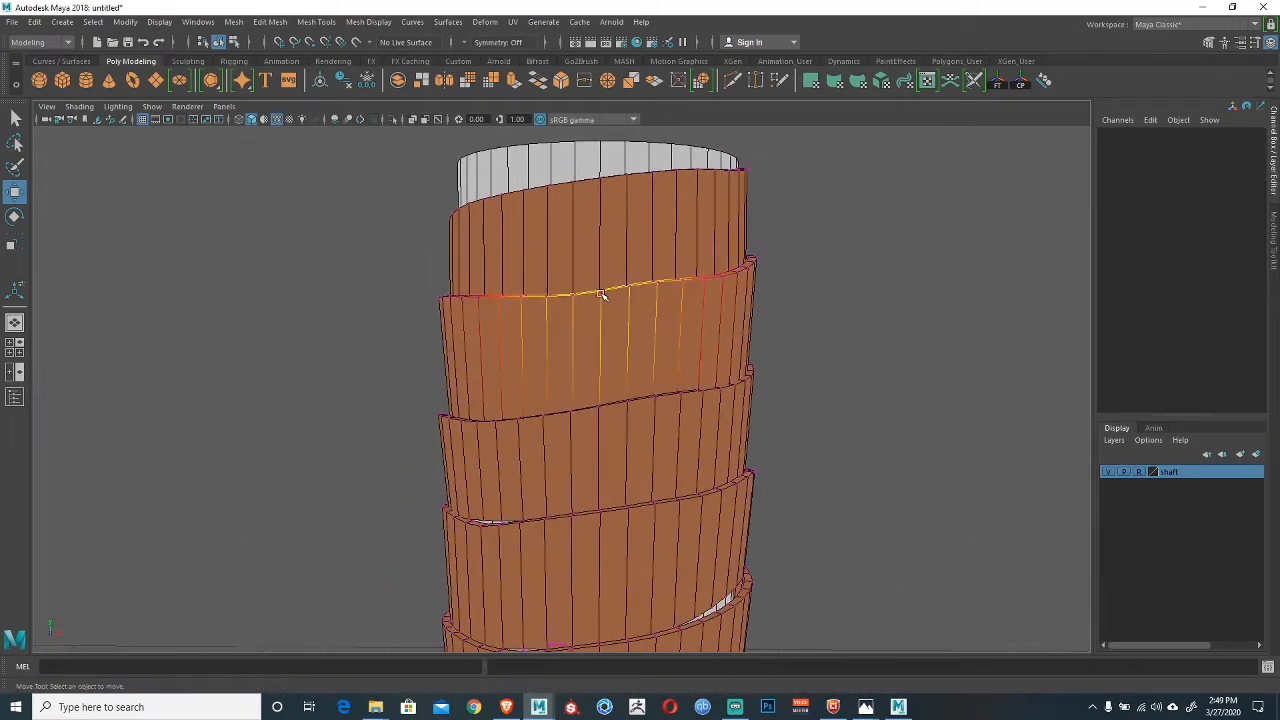
left_click(601, 288)
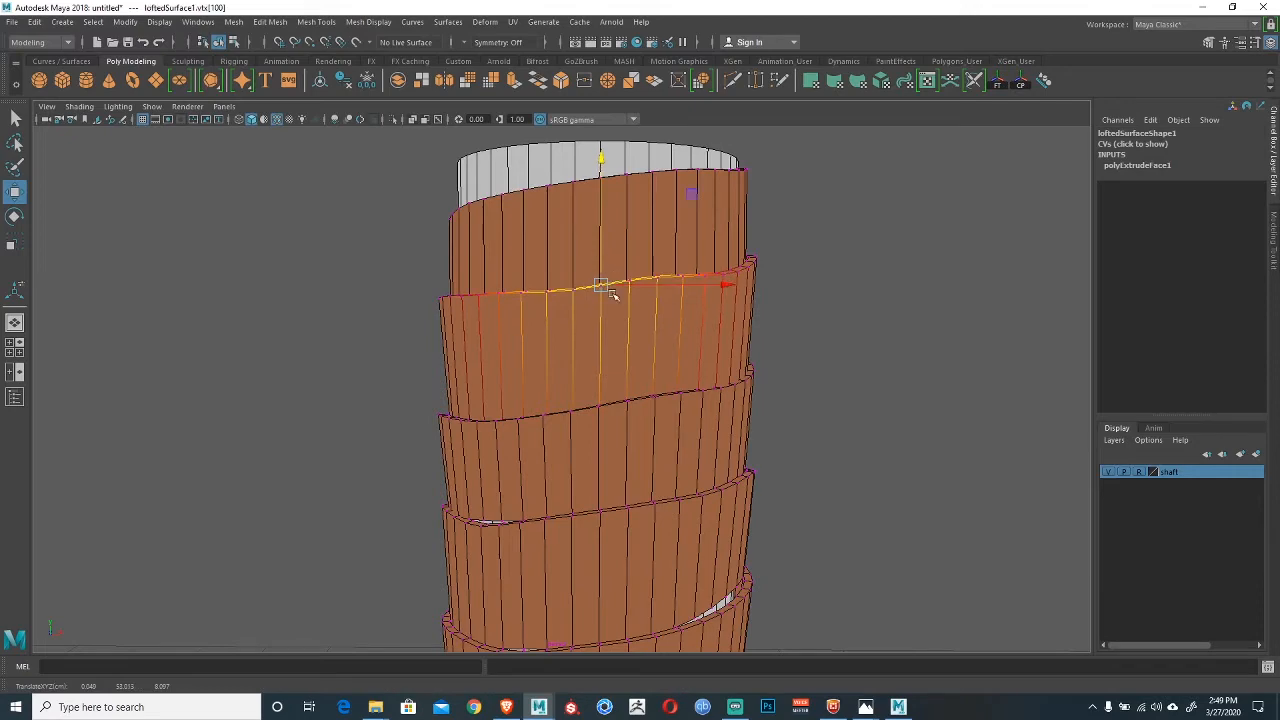
Lower the upper corner vertex at the wrap's top end so the strip slopes down toward its end.
mouse_move(613, 295)
left_mouse_down("alt")
mouse_move(632, 363)
mouse_move(600, 357)
mouse_move(652, 334)
mouse_move(612, 284)
mouse_move(622, 298)
left_mouse_up("alt")
left_click(620, 296)
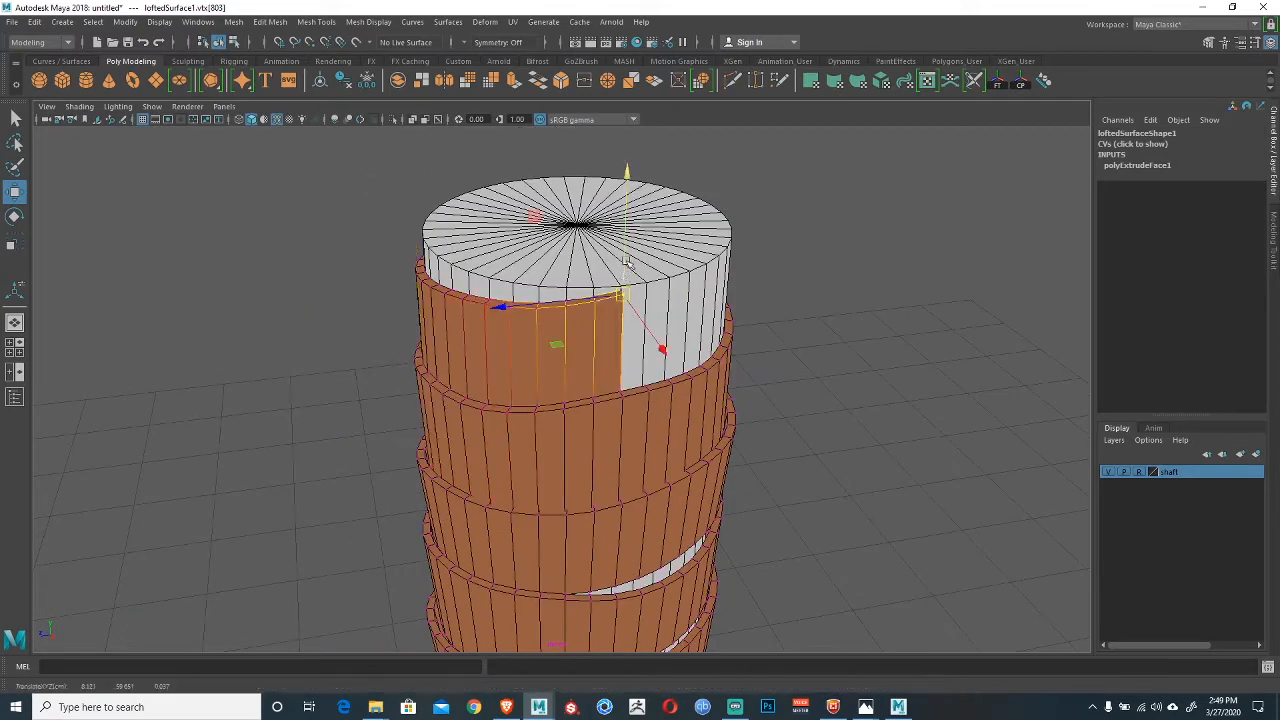
key("e")
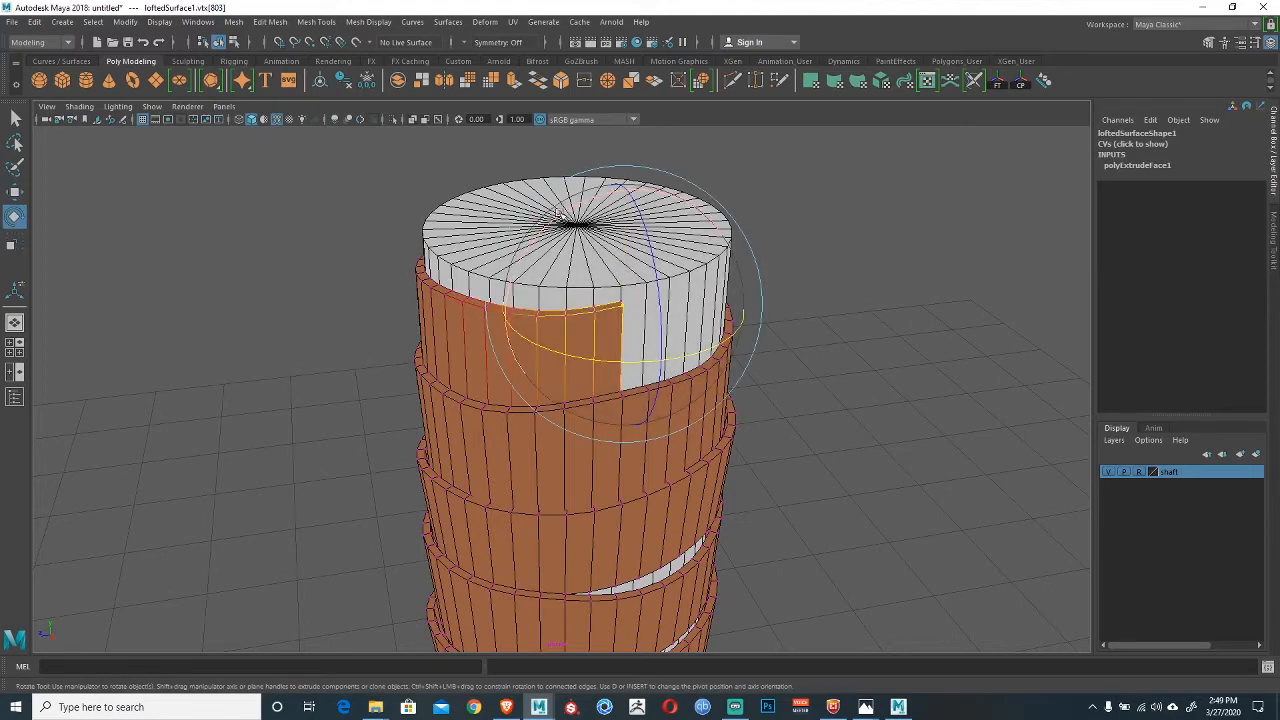
key("w")
left_click_drag(622, 190, 632, 232)
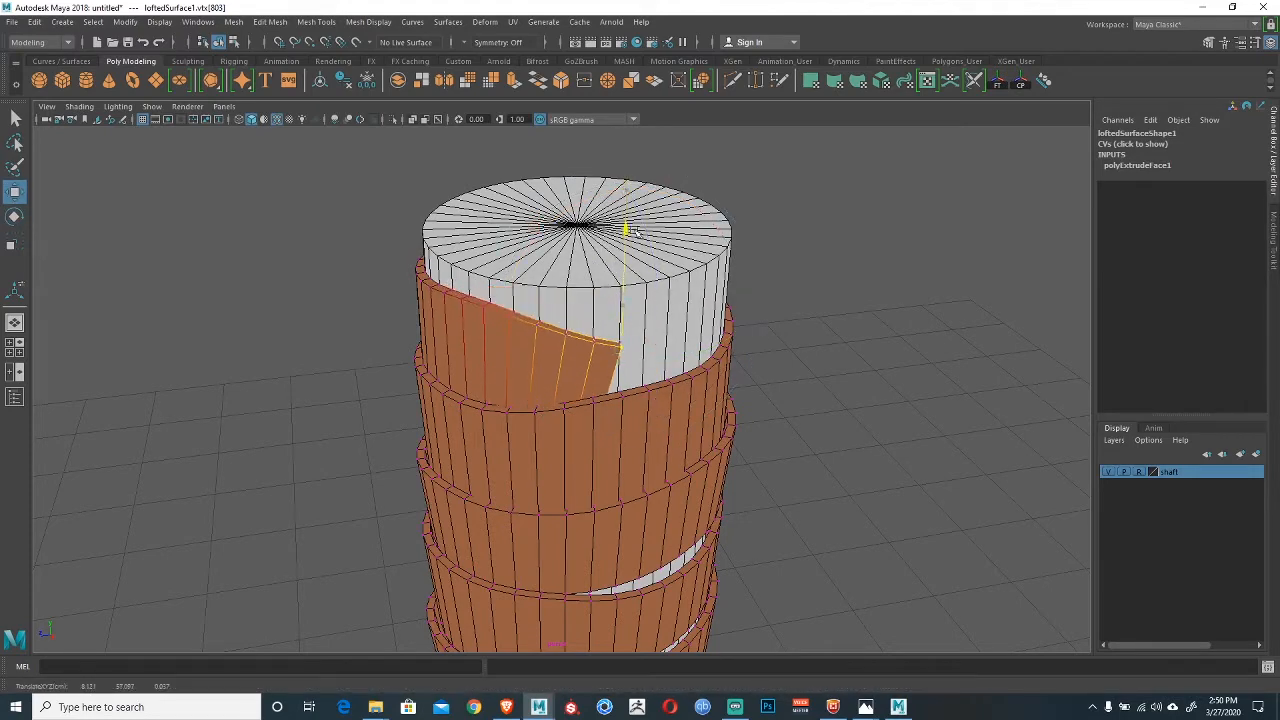
Shift a soft-selected rim vertex horizontally away from the shaft below the wrap's top end, and return to object mode.
left_click_drag(584, 382, 614, 400, "alt")
right_click_drag(614, 400, 651, 403, "alt")
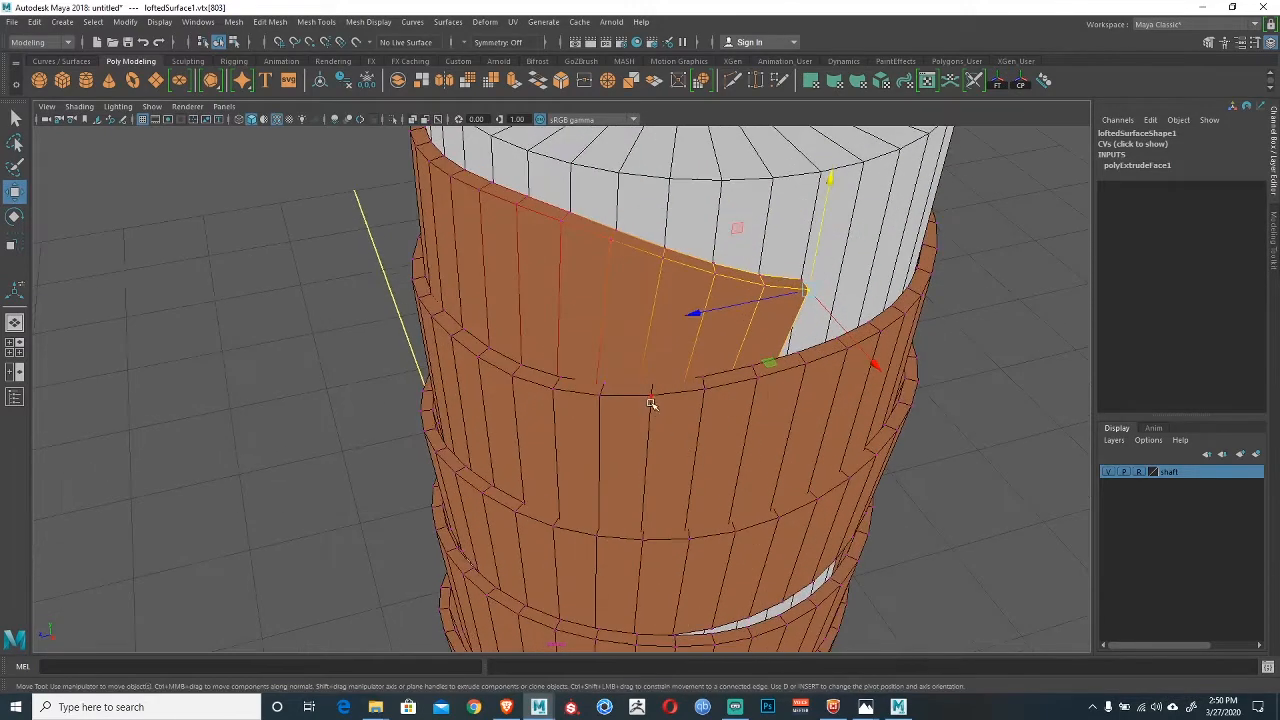
left_click(651, 408)
left_click_drag(651, 417, 646, 460, "alt")
left_click(632, 345)
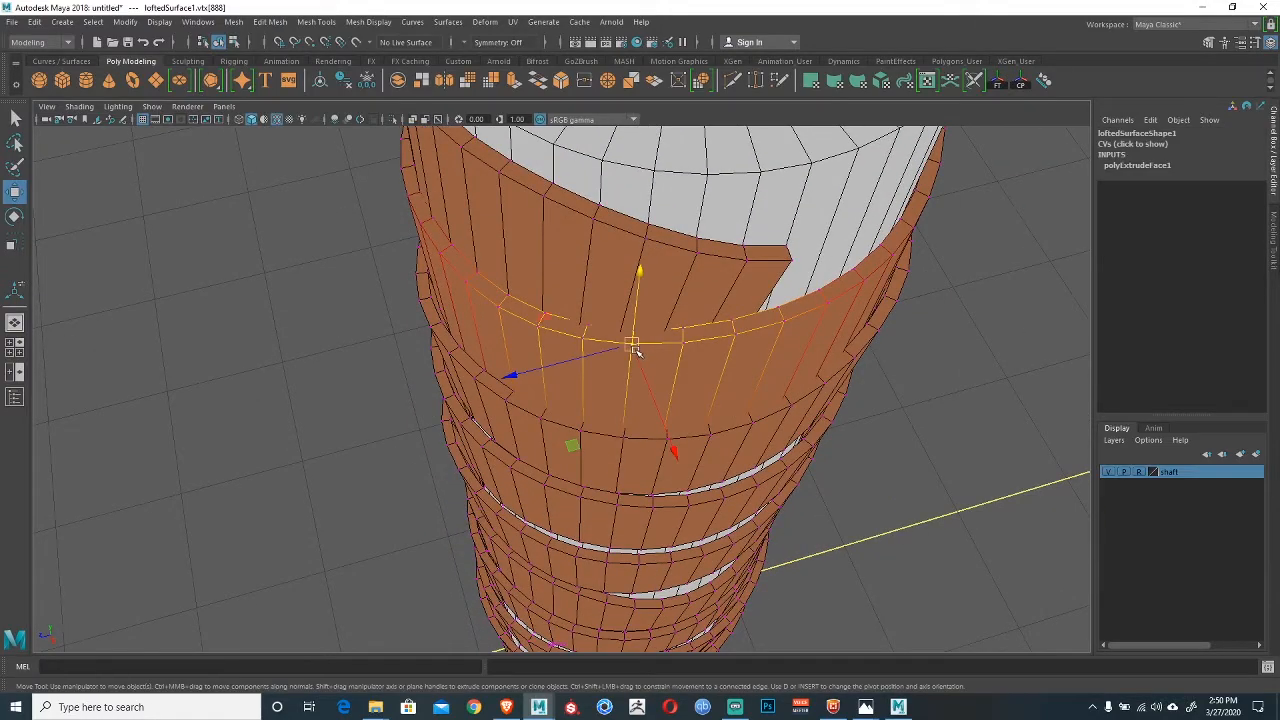
left_click_drag(573, 446, 573, 451)
right_click_drag(592, 420, 637, 345, "alt")
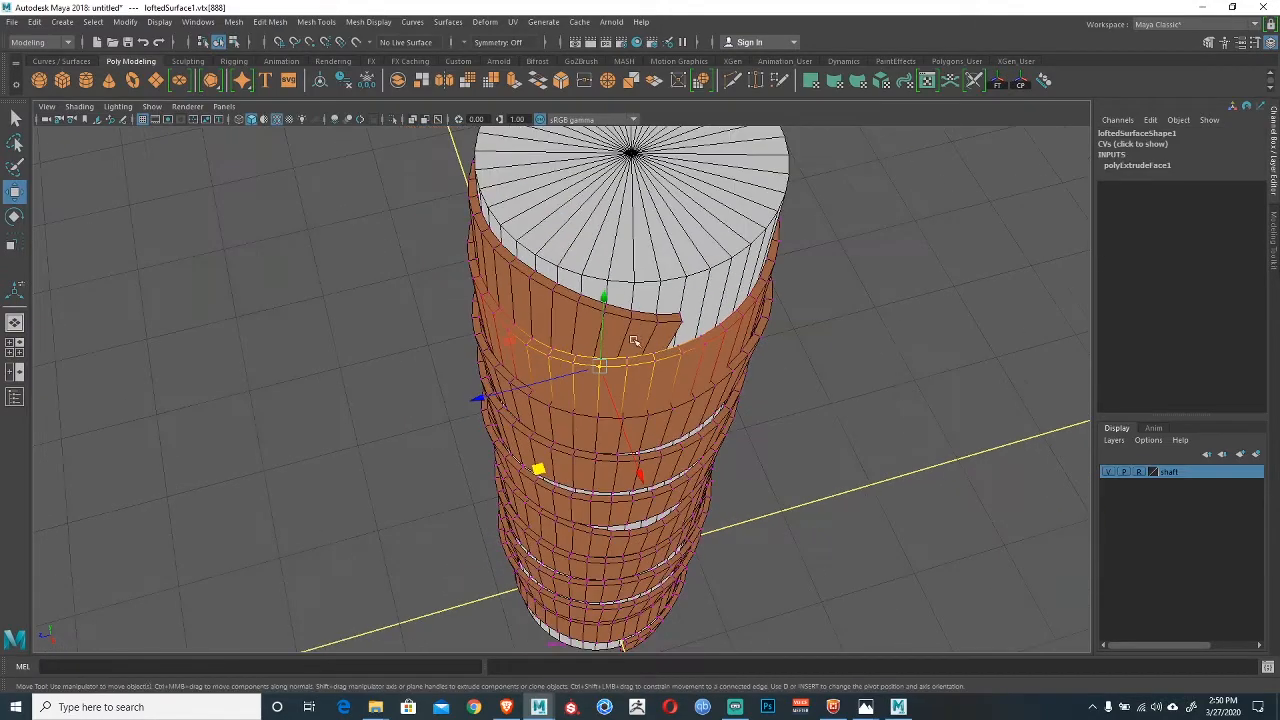
left_click_drag(637, 345, 624, 271, "alt")
right_click_drag(624, 271, 651, 226)
left_click(430, 230)
Examine the whole wrap from several sides to check the uneven gaps and overlaps along the shaft.
right_click_drag(604, 310, 530, 310, "alt")
middle_click_drag(524, 374, 542, 316, "alt")
left_click_drag(542, 316, 589, 331, "alt")
right_click_drag(589, 331, 550, 345, "alt")
middle_click_drag(573, 405, 583, 346, "alt")
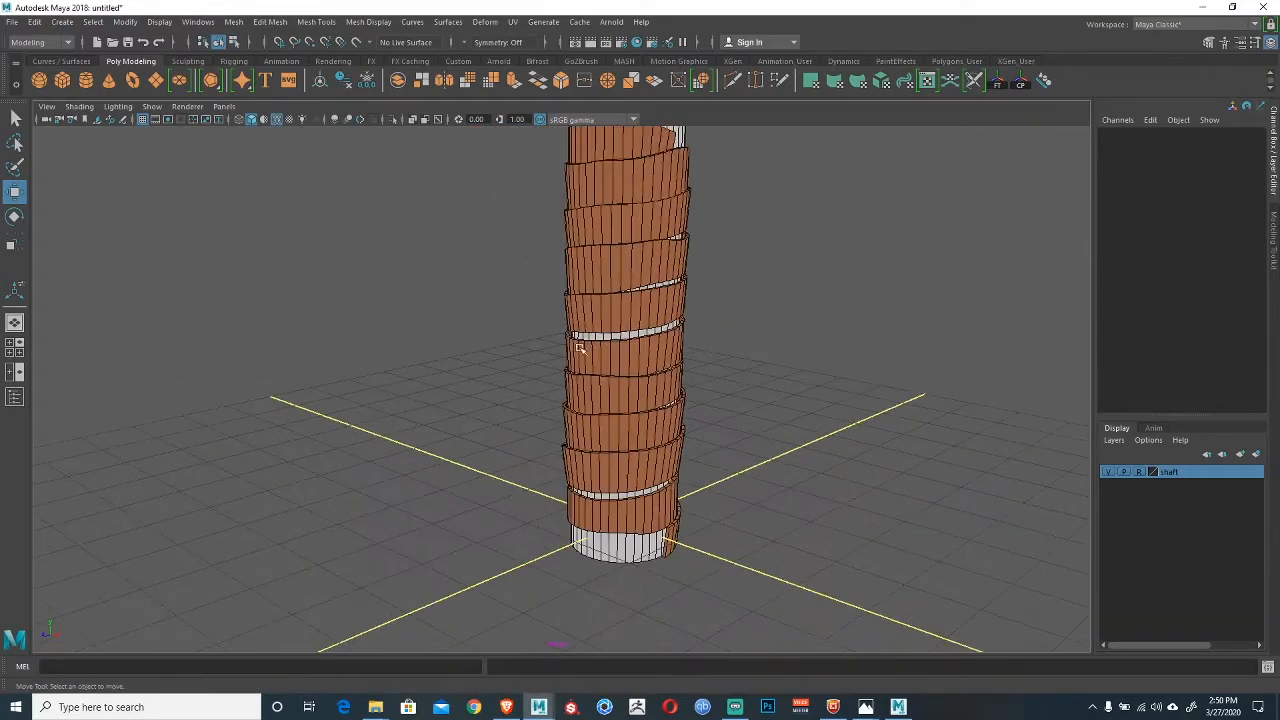
left_click_drag(583, 346, 537, 368, "alt")
middle_click_drag(537, 368, 561, 368, "alt")
right_click_drag(561, 368, 646, 425, "alt")
middle_click_drag(646, 425, 618, 400, "alt")
right_click_drag(618, 400, 569, 343, "alt")
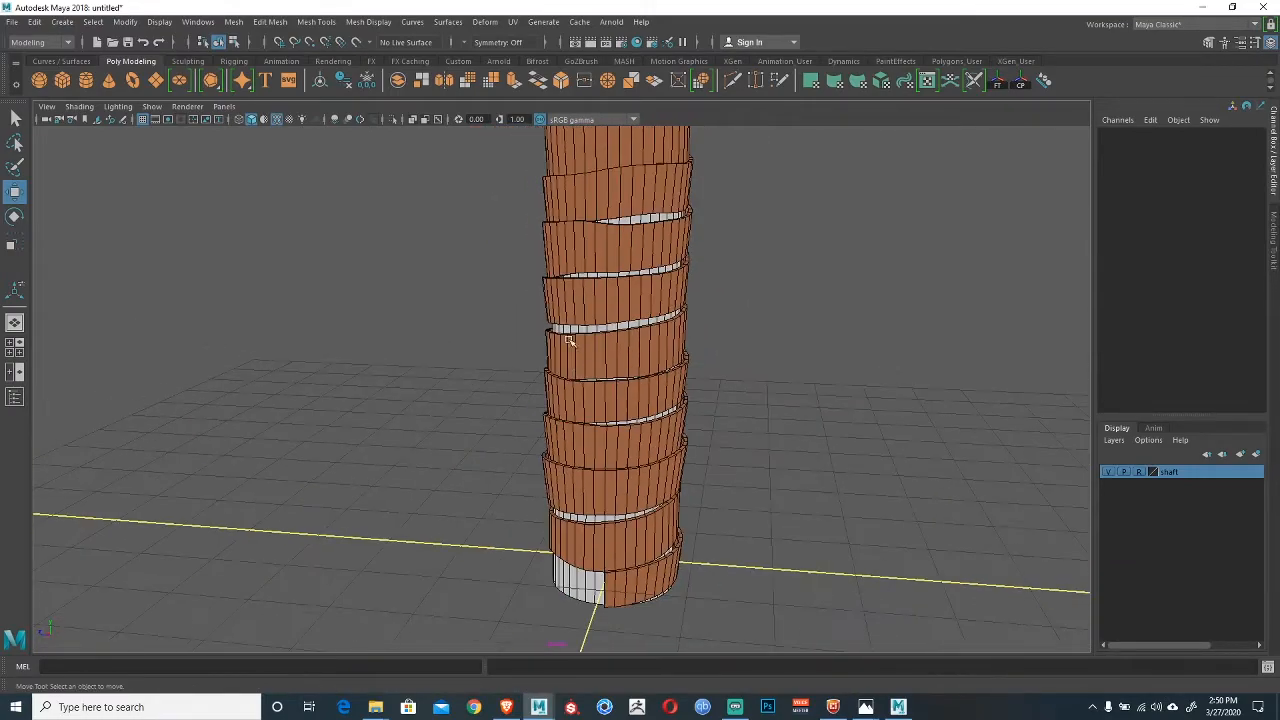
mouse_move(560, 372)
left_mouse_down("alt")
mouse_move(593, 357)
mouse_move(649, 371)
left_mouse_up("alt")
middle_click_drag(649, 371, 676, 440, "alt")
right_click_drag(676, 440, 570, 348, "alt")
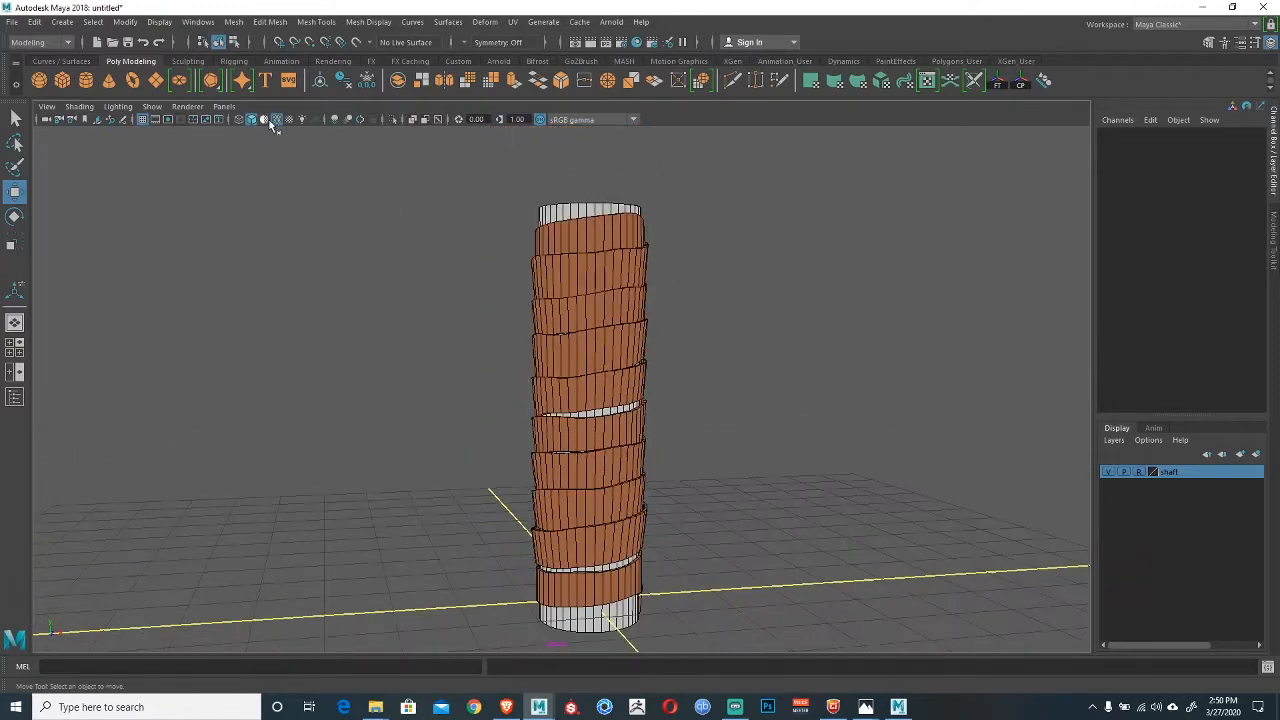
Turn off the wireframe overlay and display the wrapped shaft in smooth shading.
left_click(276, 120)
mouse_move(409, 249)
left_mouse_down("alt")
mouse_move(509, 326)
mouse_move(597, 349)
mouse_move(561, 329)
mouse_move(563, 347)
left_mouse_up("alt")
key("5")
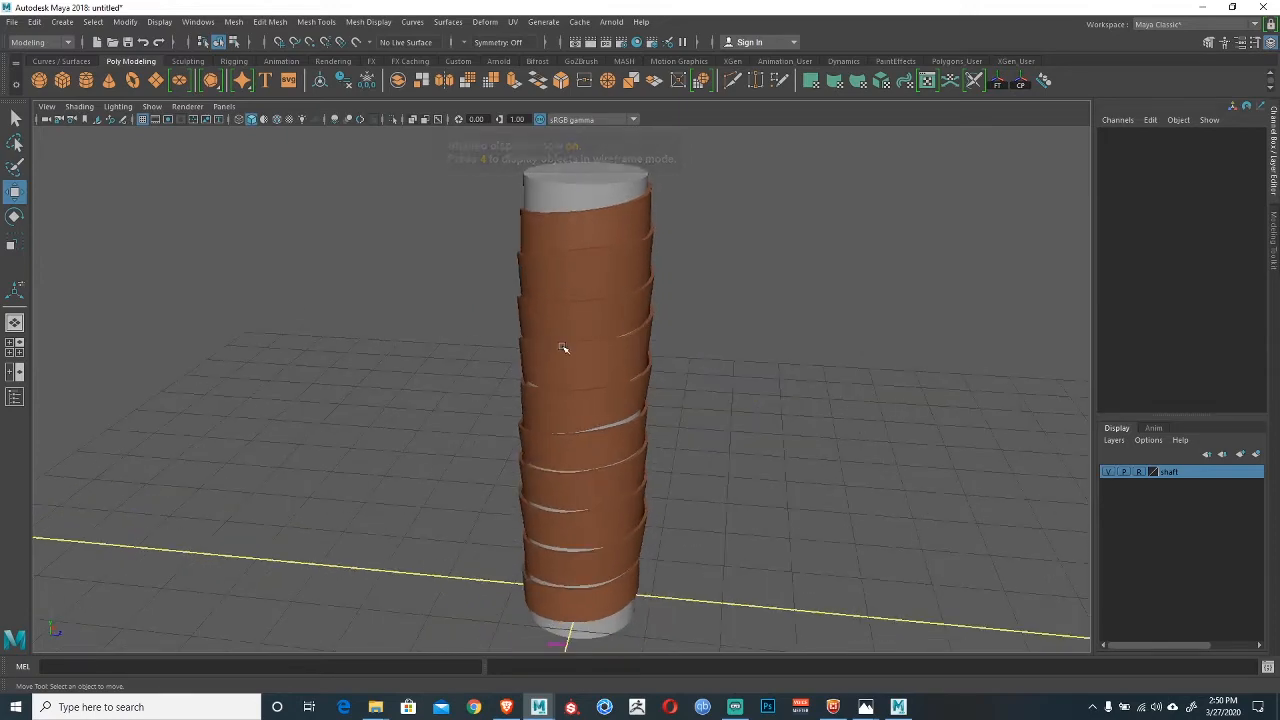
Lower a soft-selected vertex on a band's upper rim near the shaft's middle to open the gap above it slightly.
left_click(528, 278)
left_click(457, 306)
left_click_drag(457, 306, 562, 308, "alt")
left_click(538, 350)
middle_click_drag(562, 308, 531, 371, "alt")
scroll(531, 371, "up", 4)
left_click(486, 360)
left_click(596, 393)
key("F9")
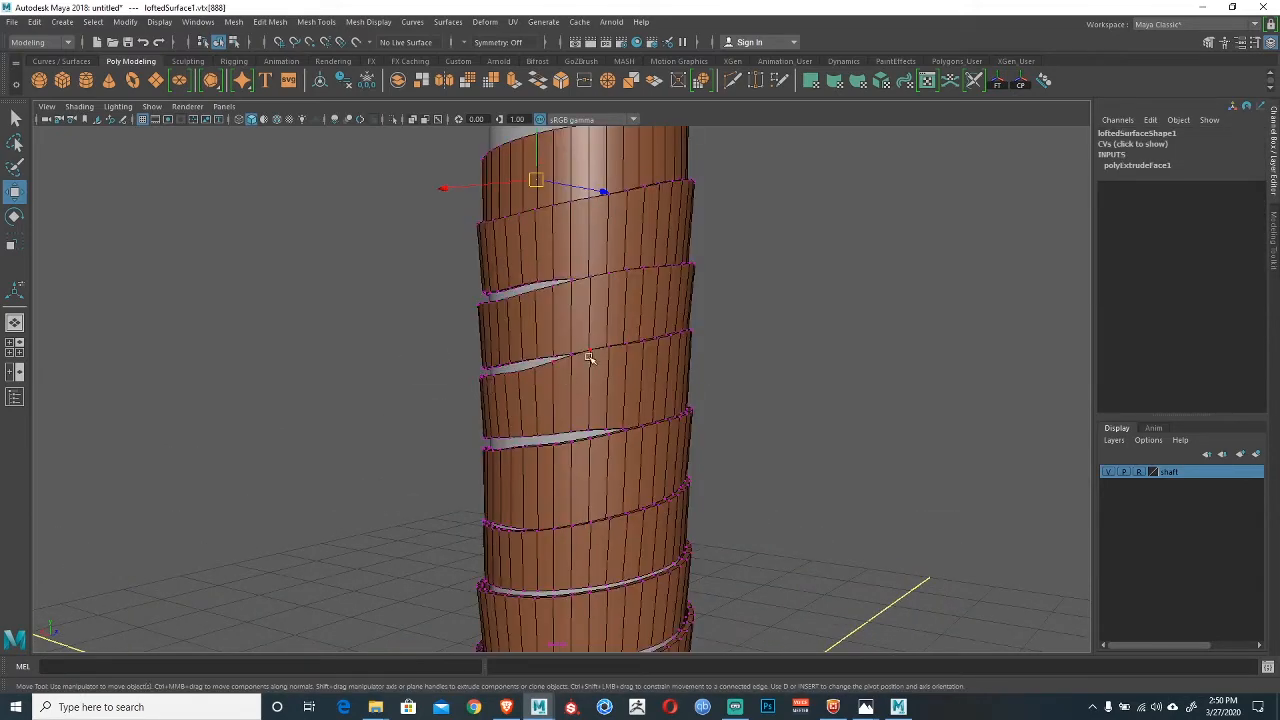
left_click(589, 358)
key("b")
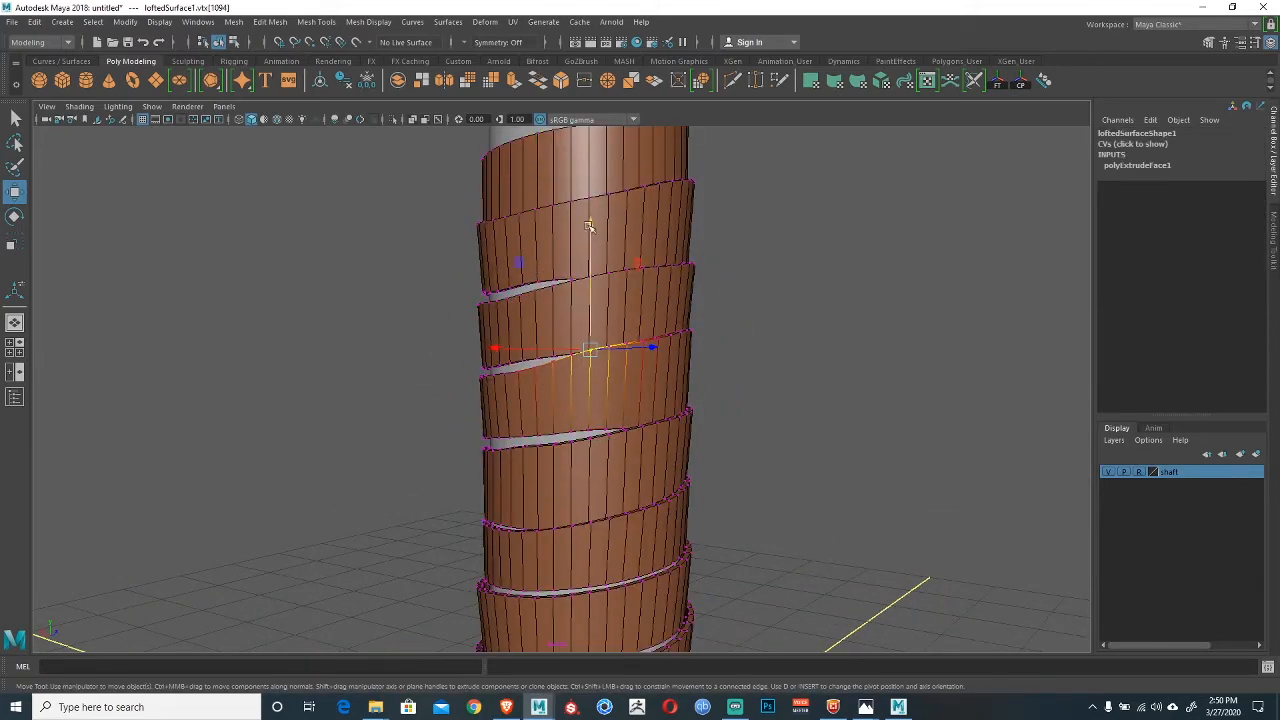
mouse_move(589, 227)
left_mouse_down()
mouse_move(591, 249)
mouse_move(591, 236)
left_mouse_up()
Lower two more soft-selected vertices on the same rim further around the shaft to extend the narrow gap.
left_click_drag(652, 305, 598, 369, "alt")
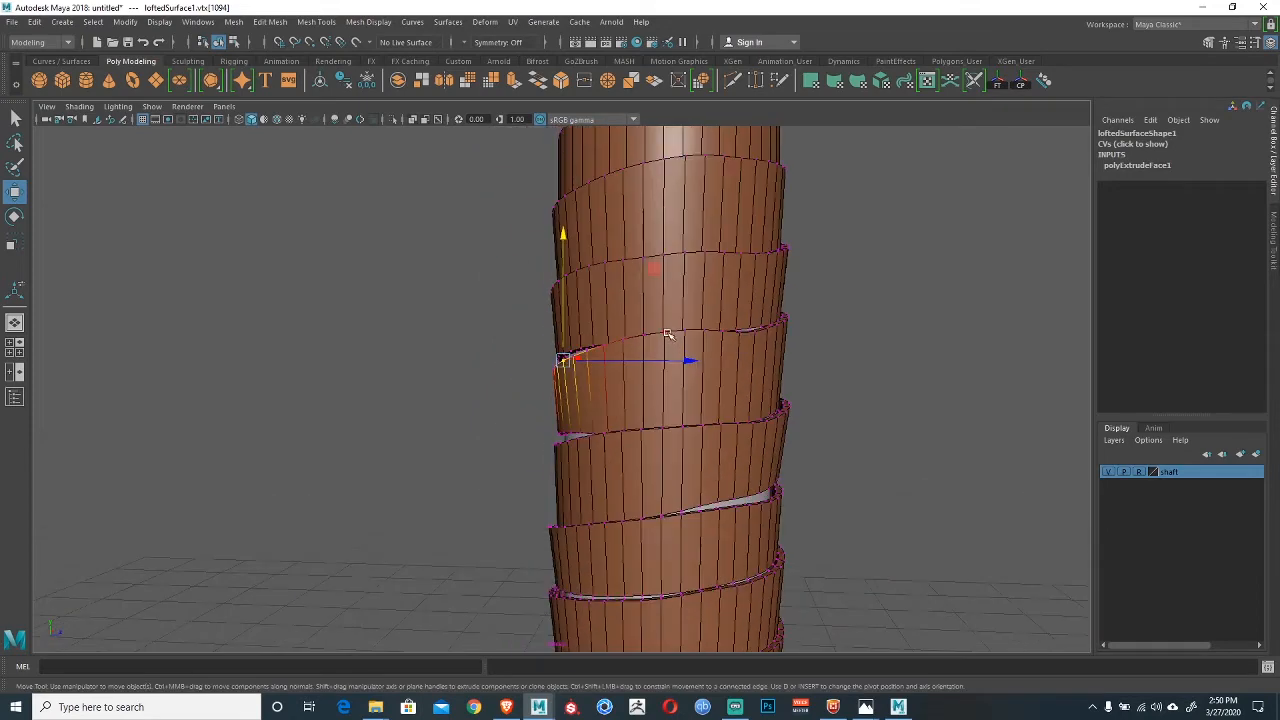
left_click(666, 331)
left_click_drag(665, 293, 666, 304)
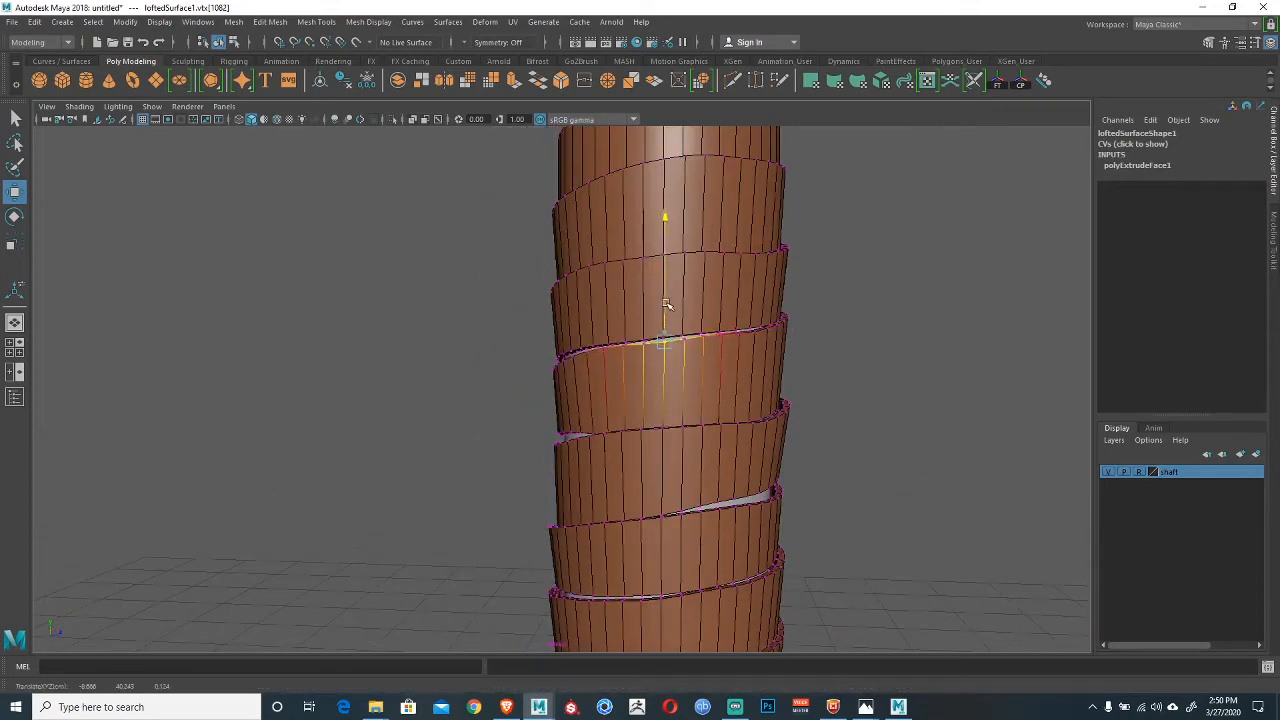
left_click_drag(736, 364, 596, 303, "alt")
left_click(728, 362)
left_click(599, 315)
key("b")
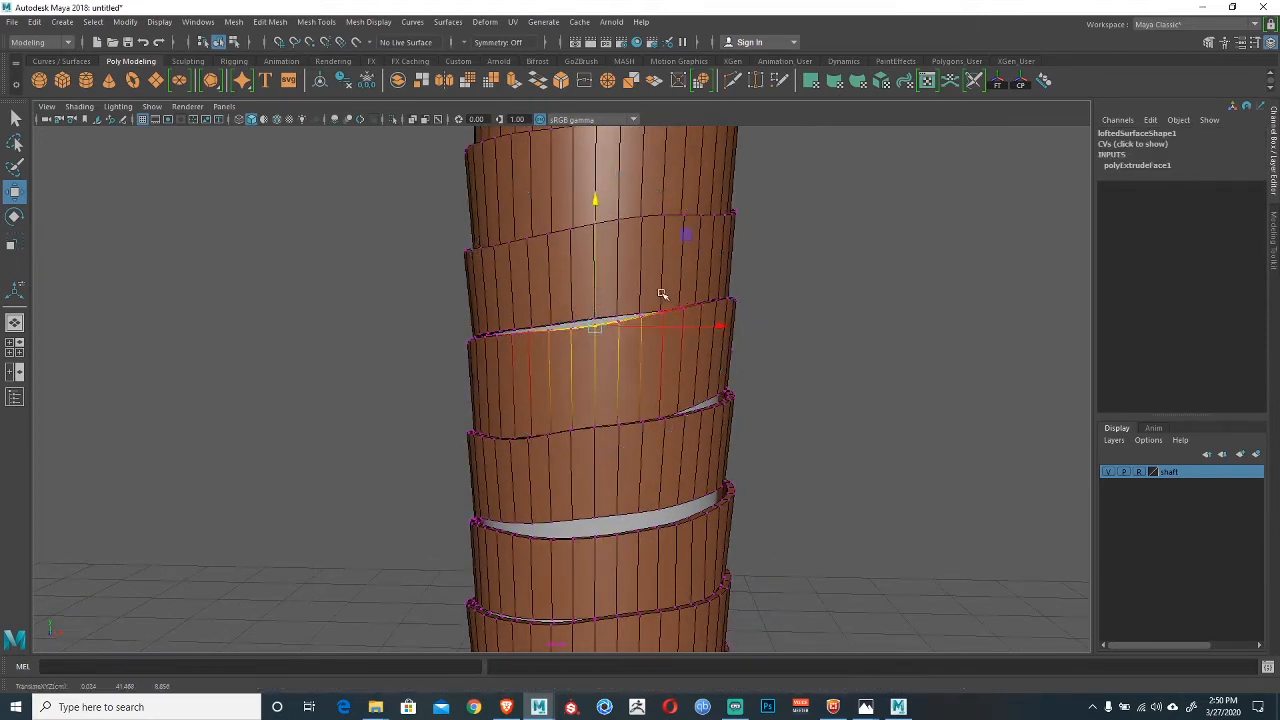
left_click(733, 318)
Return to object mode and examine the whole wrap from a different side.
left_click_drag(737, 320, 396, 190, "alt")
middle_click_drag(372, 258, 614, 290, "alt")
scroll(617, 363, "down", 6)
middle_click_drag(602, 434, 587, 367, "alt")
right_click_drag(587, 367, 600, 357)
left_click(471, 348)
left_click_drag(475, 354, 494, 400, "alt")
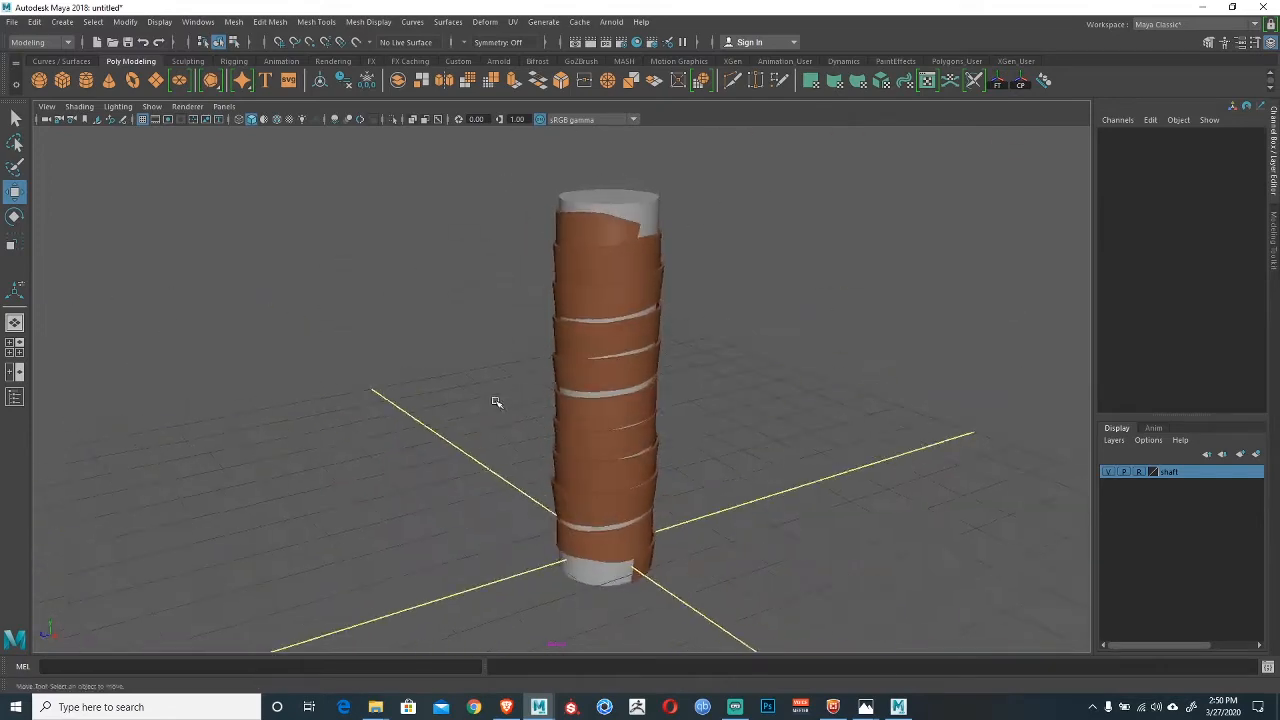
Select the end face at the wrap's lower end in face mode.
scroll(600, 450, "up", 6)
left_click(530, 445)
middle_click_drag(530, 445, 530, 400, "alt")
right_click_drag(530, 400, 630, 462, "alt")
right_click_drag(507, 370, 508, 342)
right_click_drag(513, 415, 517, 455)
left_click(481, 400)
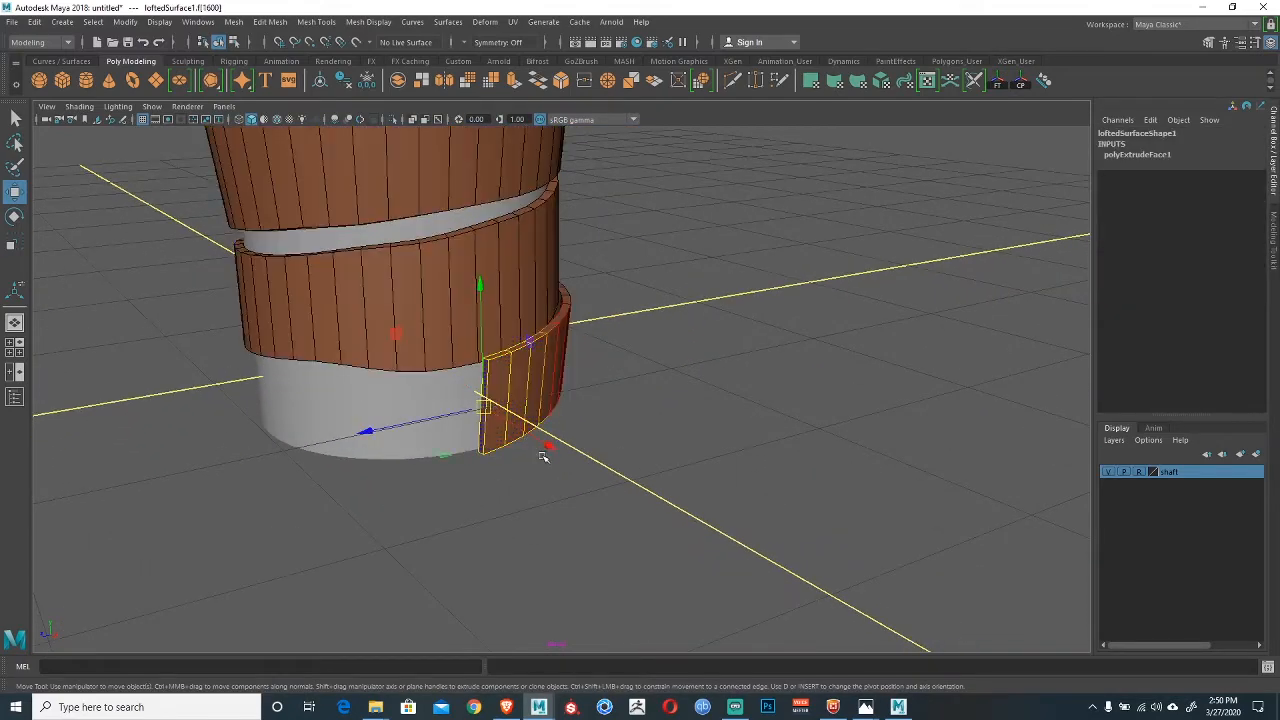
Try rotating the lower end face and pulling it away from the shaft, and undo these changes.
key("r")
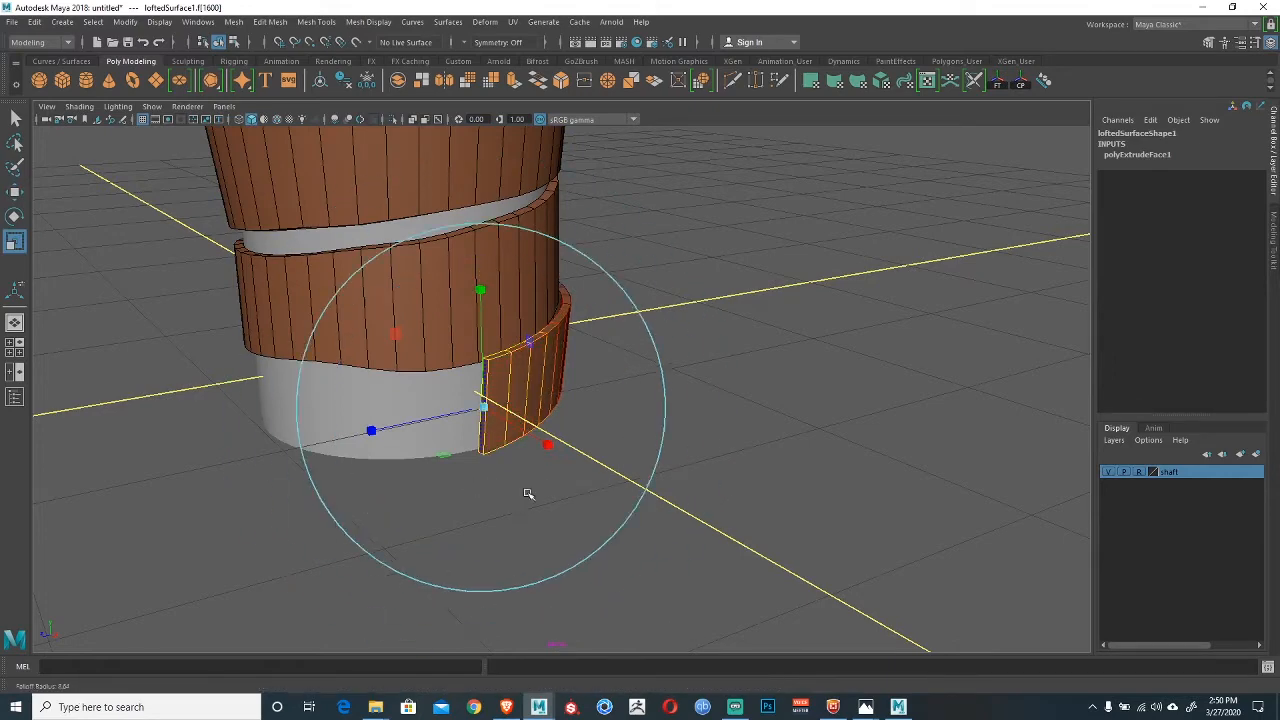
left_click_drag(557, 489, 600, 428, "alt")
key("e")
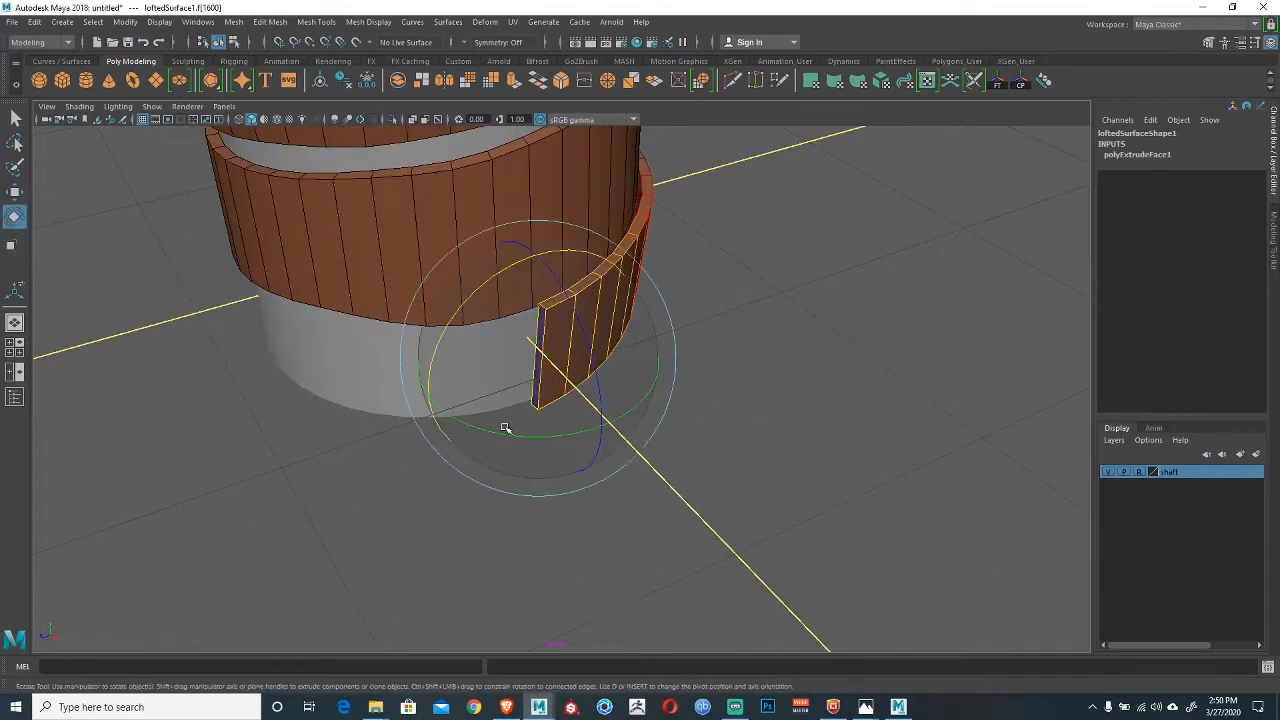
left_click_drag(497, 434, 554, 431)
key("ctrl+z")
key("w")
left_click_drag(549, 374, 571, 434, "alt")
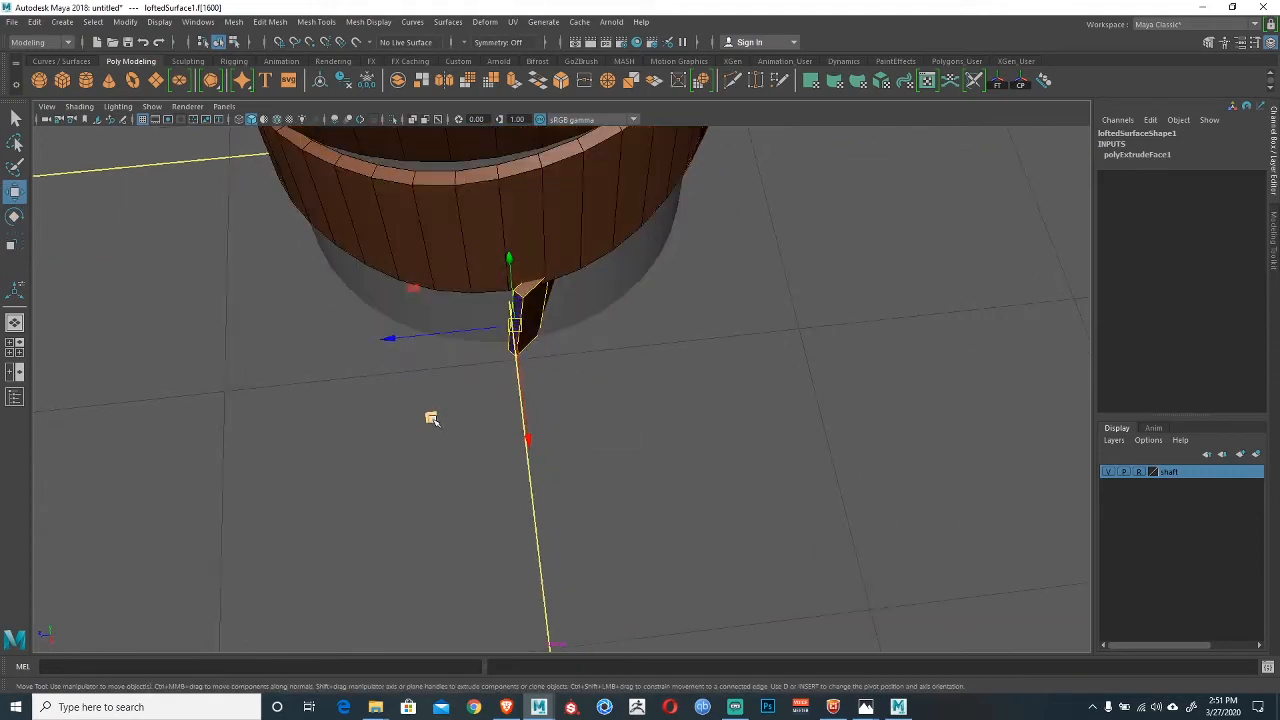
left_click_drag(431, 417, 517, 452)
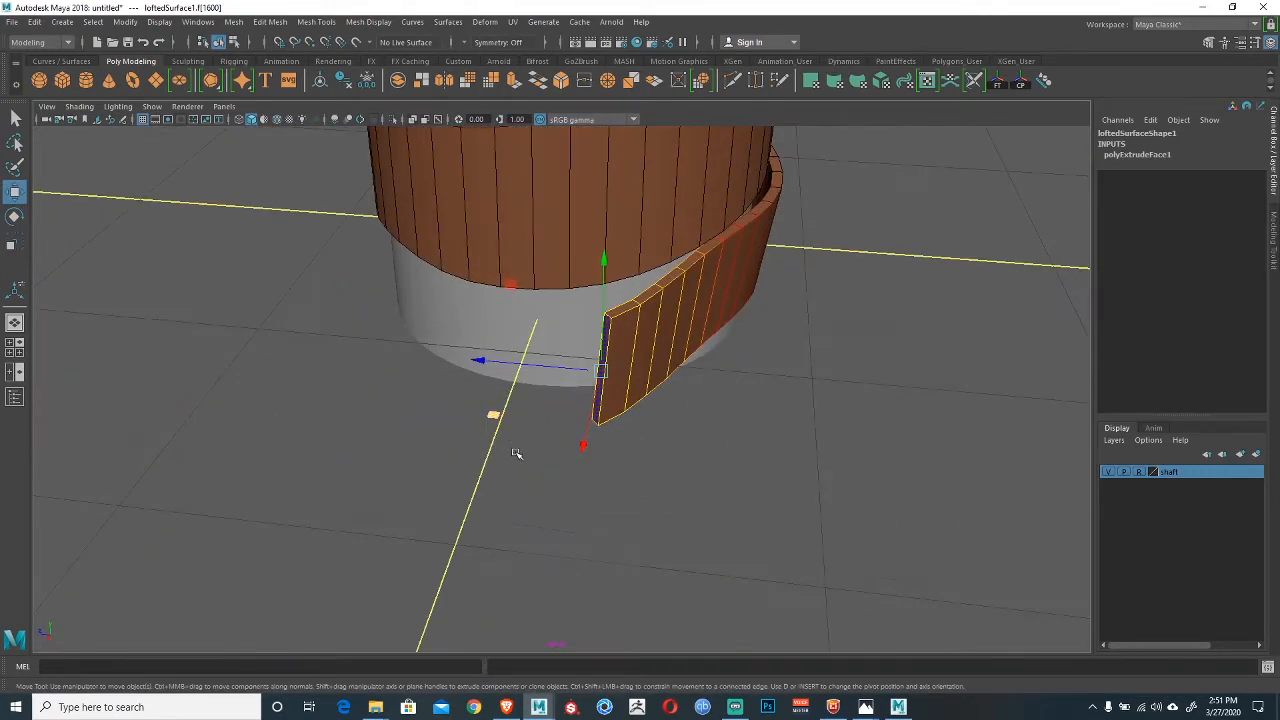
key("ctrl+z")
key("ctrl+z")
Rotate the lower end face about the vertical axis so the strip's tip flares away from the shaft.
left_click_drag(580, 380, 494, 421, "alt")
key("e")
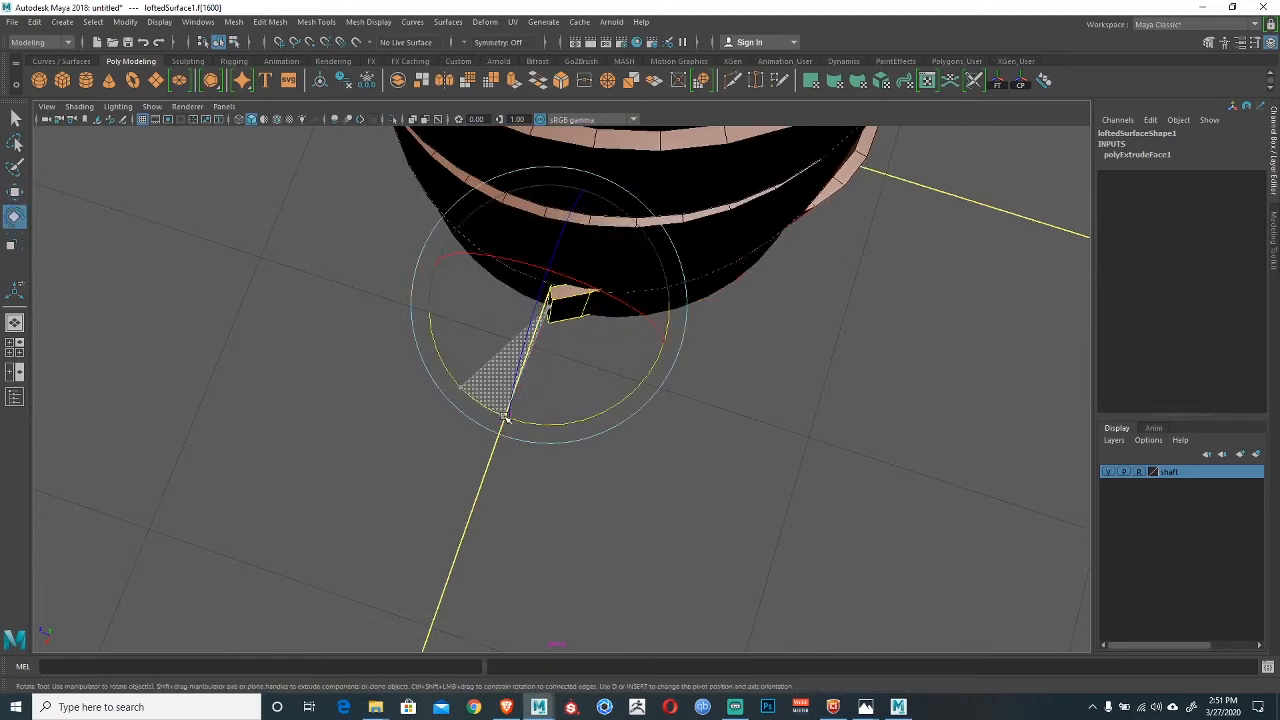
key("w")
left_click_drag(433, 362, 646, 384, "alt")
right_click_drag(646, 384, 571, 371, "alt")
middle_click_drag(571, 371, 520, 225, "alt")
left_click_drag(520, 225, 469, 220, "alt")
right_click_drag(469, 220, 485, 350, "alt")
left_click_drag(485, 370, 538, 372, "alt")
Lower a bottom-edge vertex of the lowest full band using soft selection with a smaller falloff radius.
left_click(414, 341)
left_click_drag(420, 350, 601, 381, "alt")
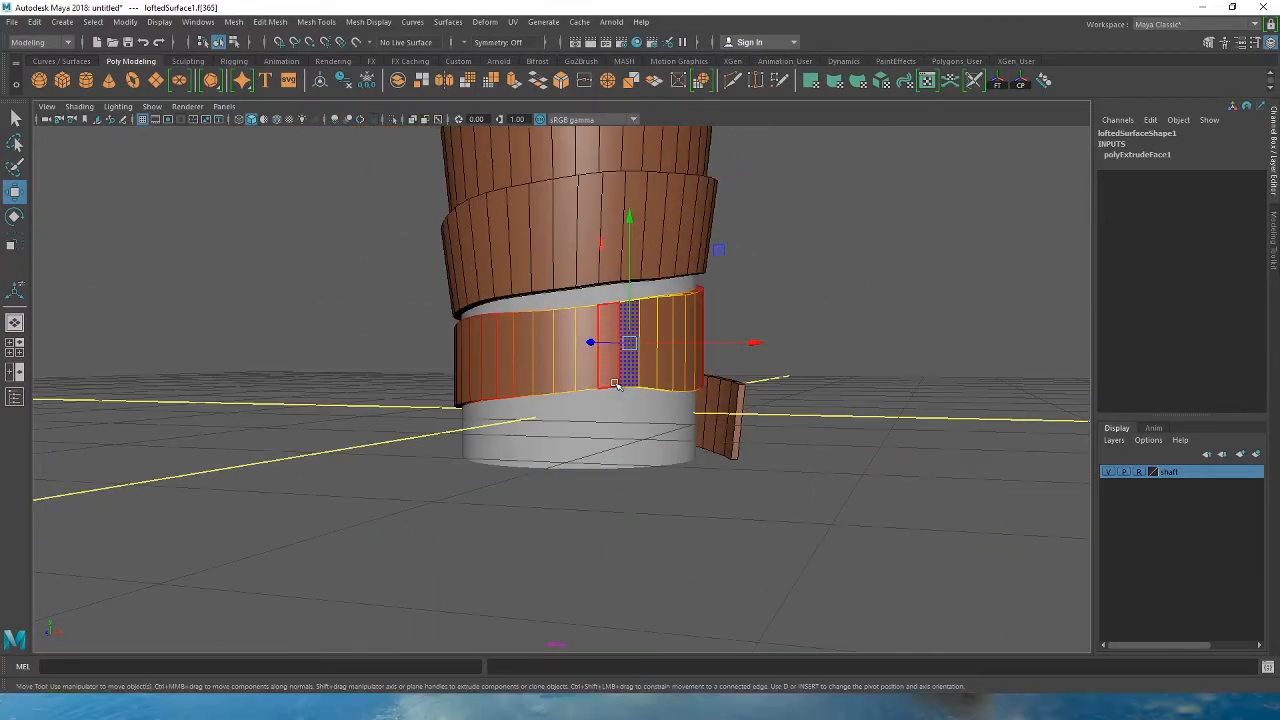
right_click_drag(612, 376, 555, 324)
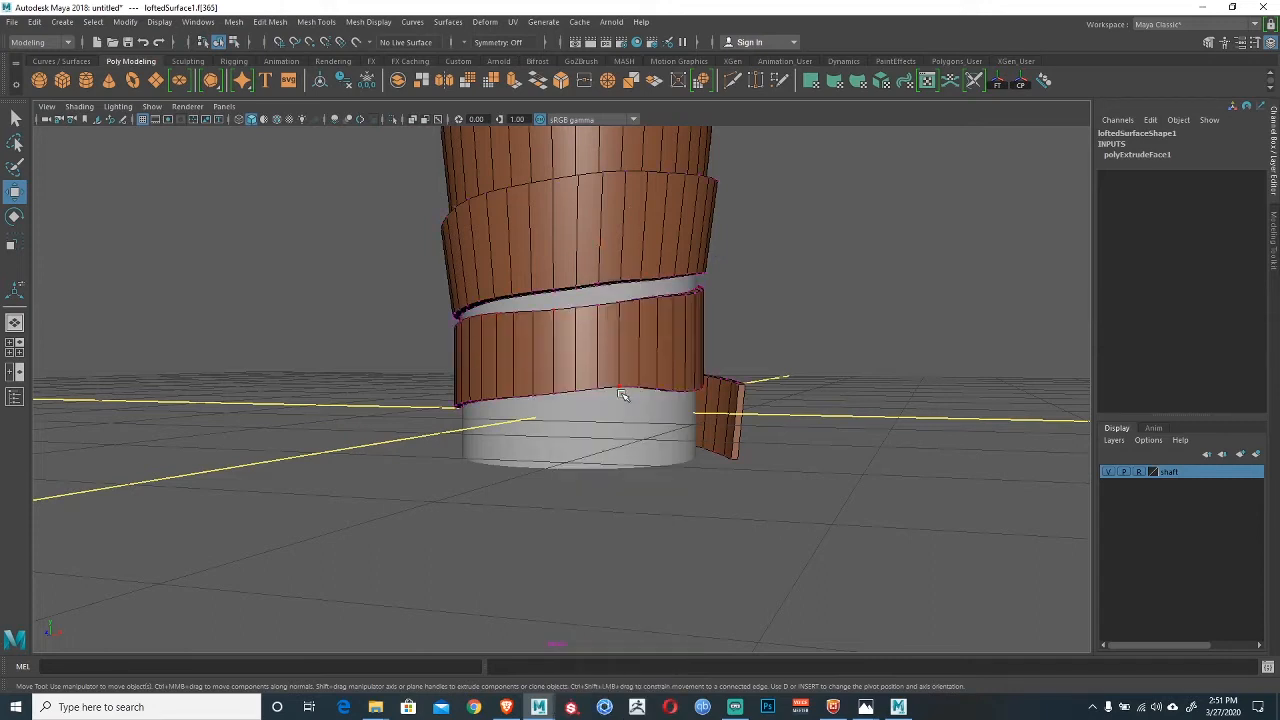
left_click(621, 395)
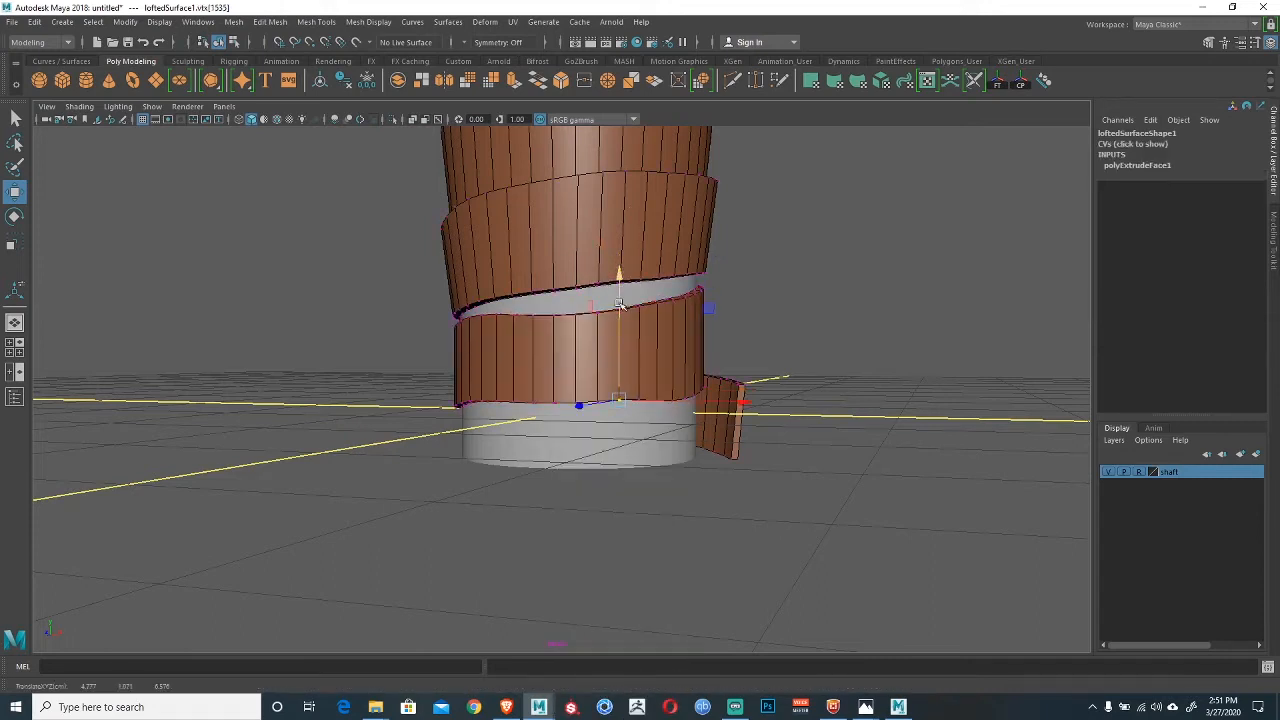
key("b")
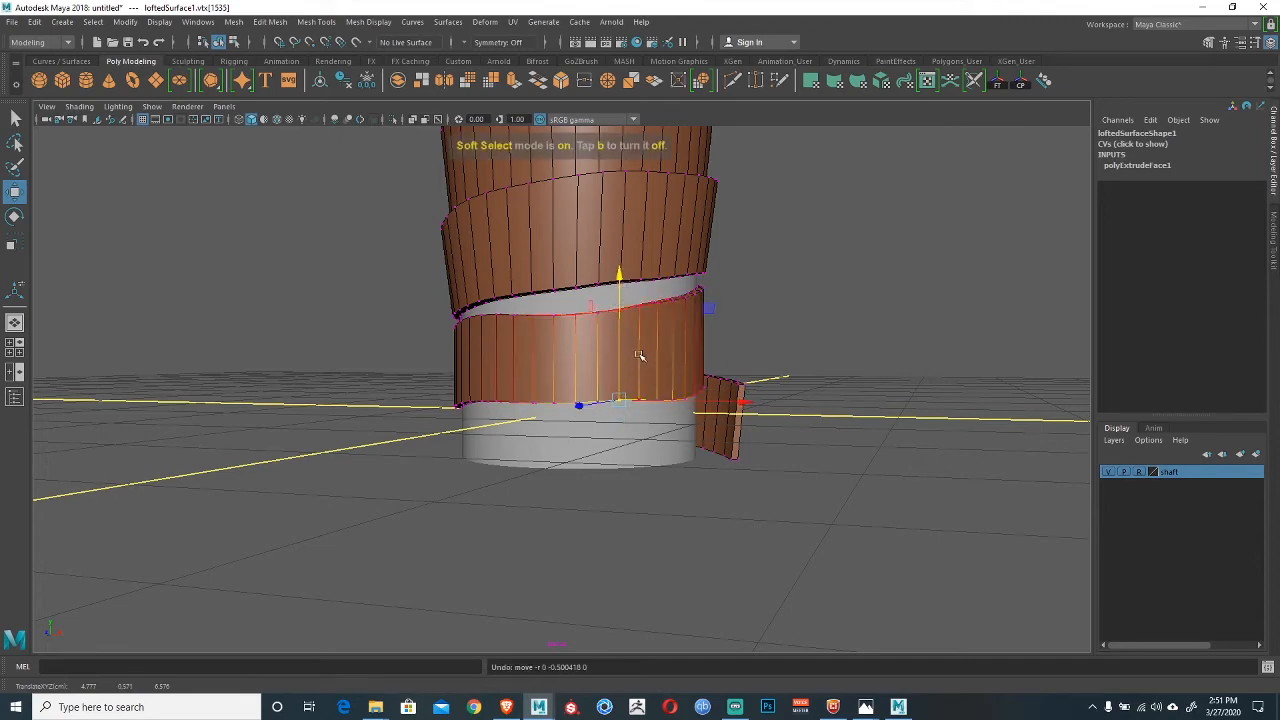
left_click_drag(640, 357, 577, 359)
left_click_drag(620, 275, 621, 292)
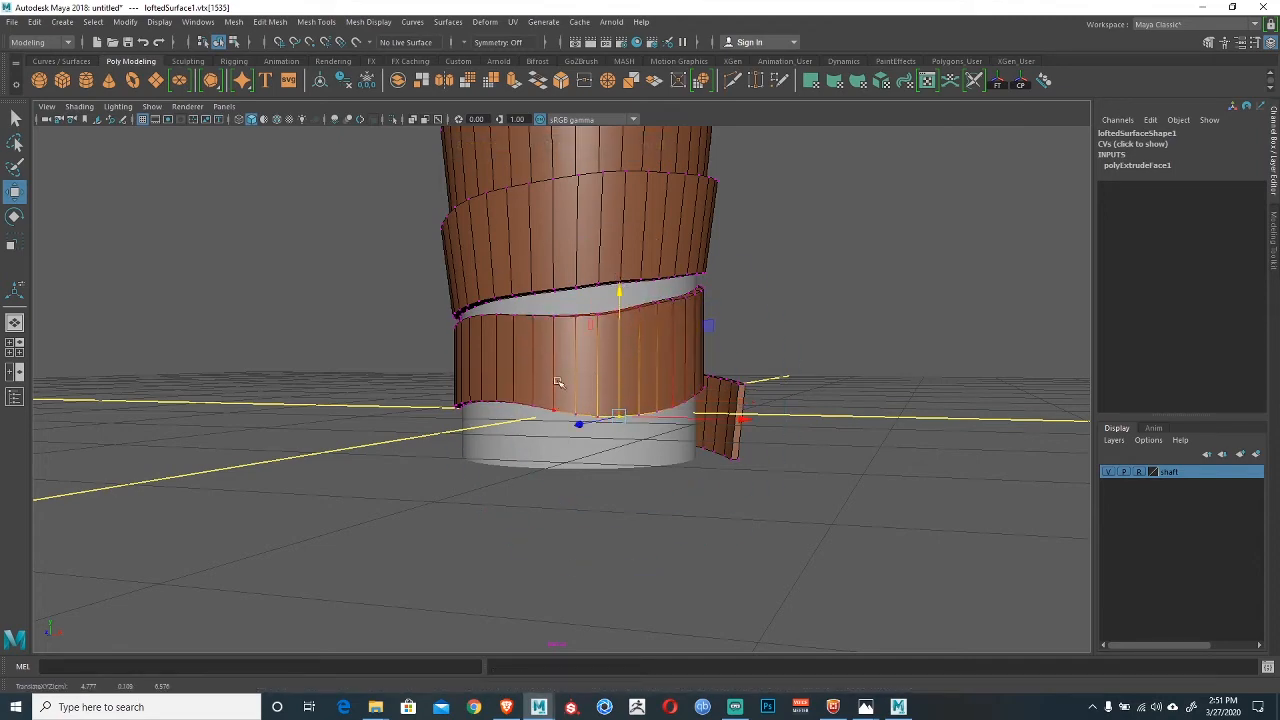
Lower two more soft-selected vertices along the lowest band's bottom edge, further around the shaft.
left_click(527, 408)
left_click_drag(527, 408, 553, 398, "alt")
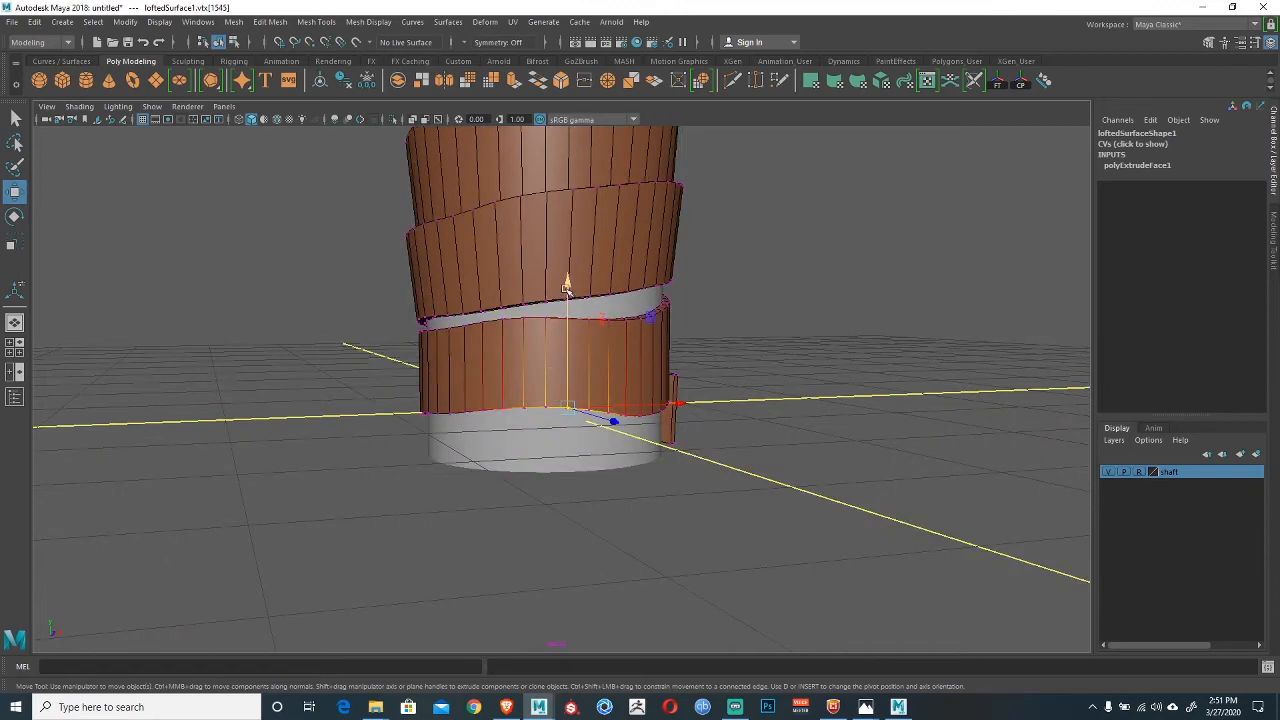
left_click_drag(566, 290, 567, 315)
left_click_drag(497, 436, 582, 452, "alt")
middle_click_drag(582, 452, 690, 408, "alt")
left_click(645, 385)
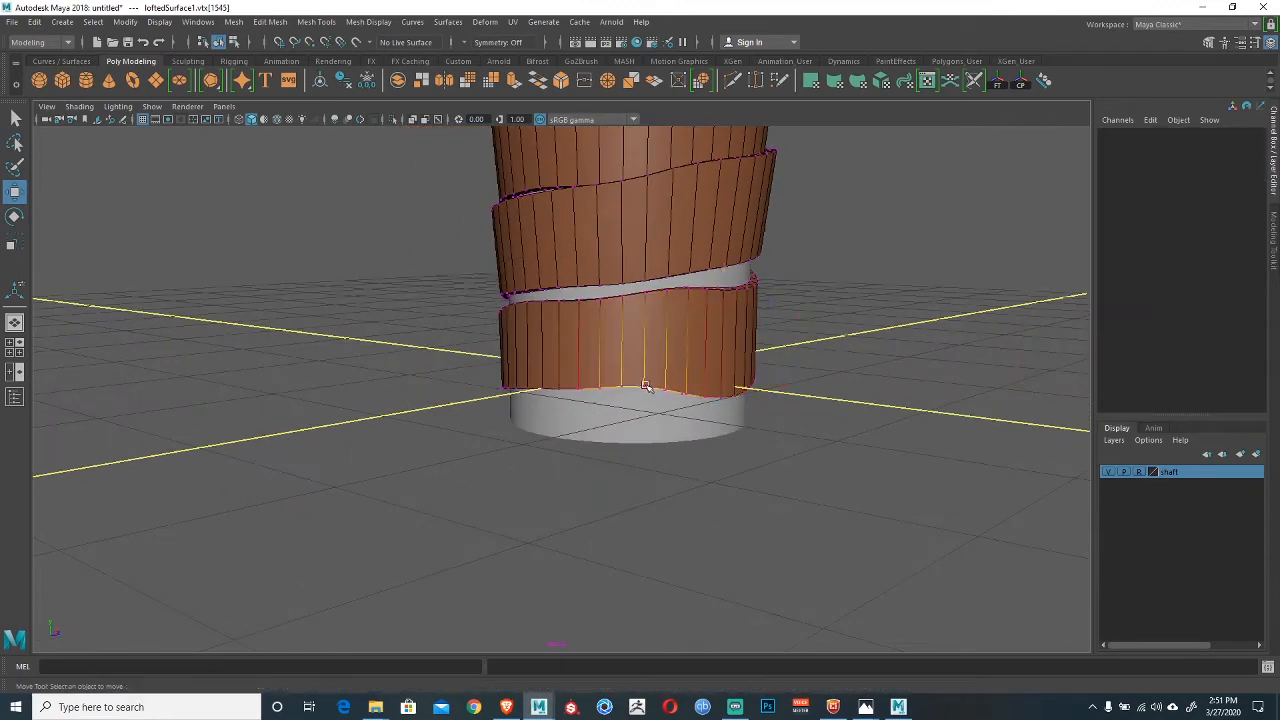
left_click_drag(646, 352, 647, 371)
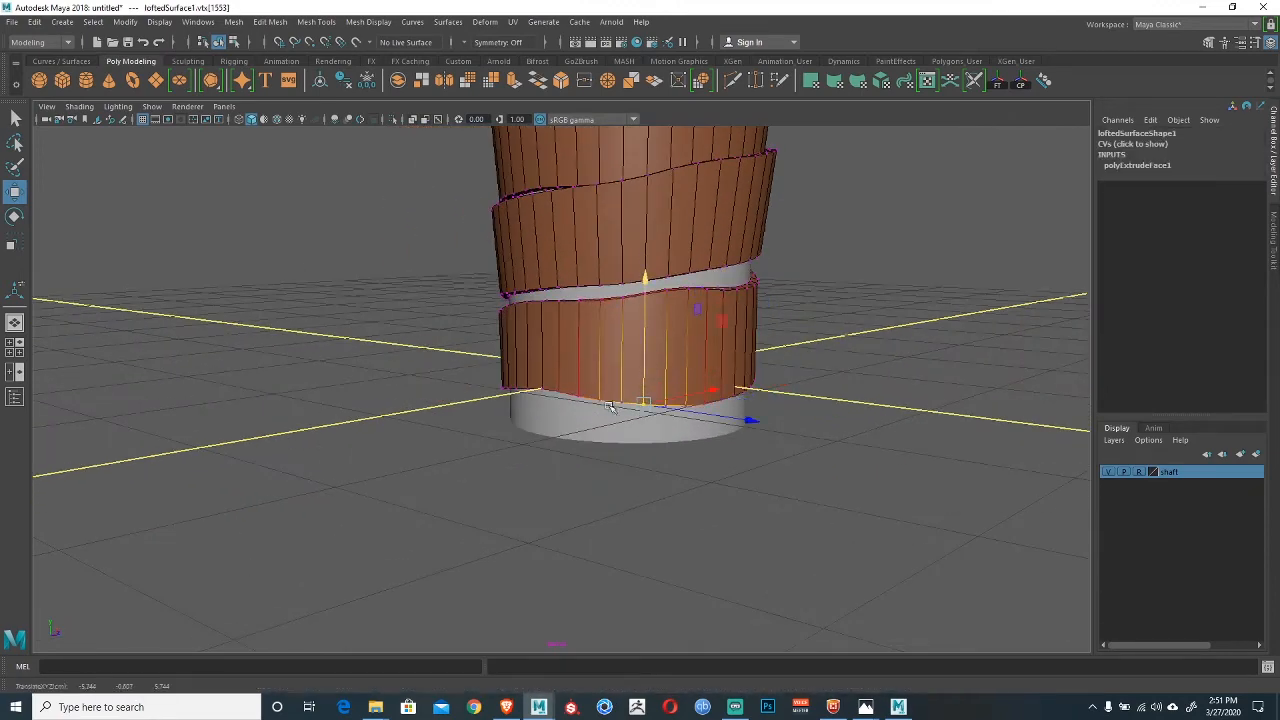
Lower bottom-edge vertices on the remaining sides of the lowest band and return to object mode.
left_click_drag(580, 420, 655, 416, "alt")
left_click(572, 380)
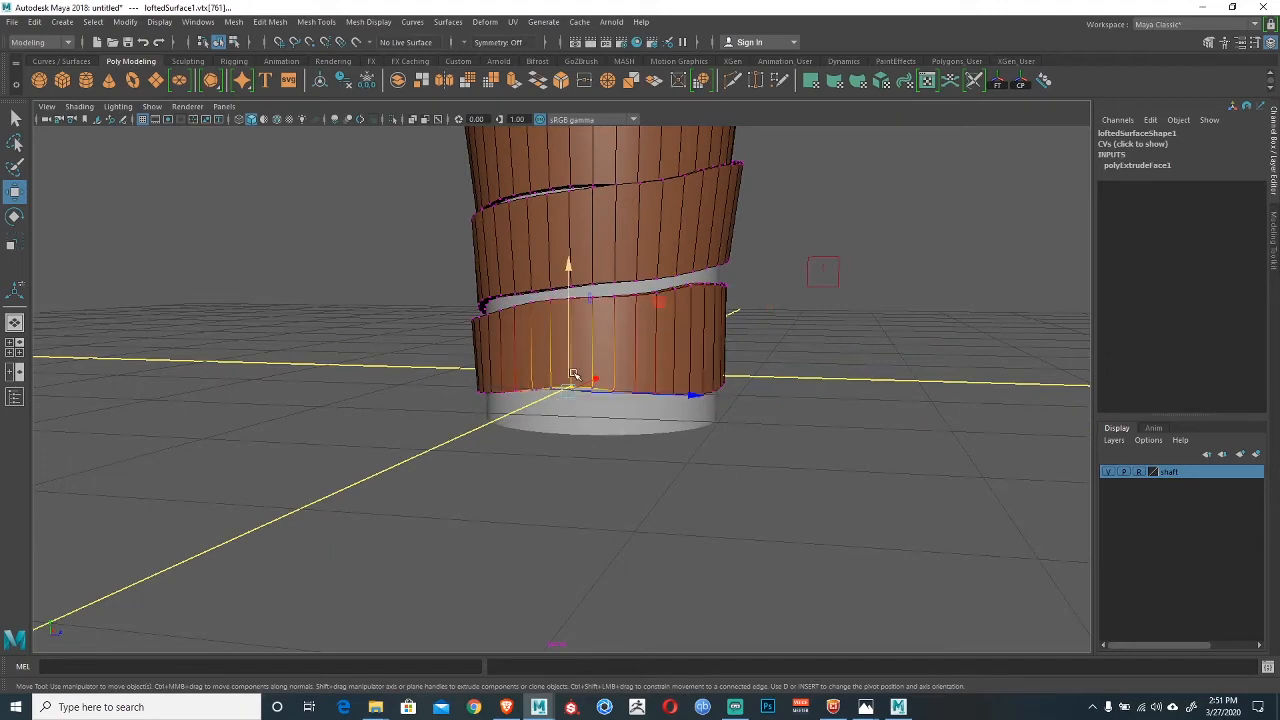
left_click_drag(574, 374, 648, 380, "alt")
left_click(645, 392)
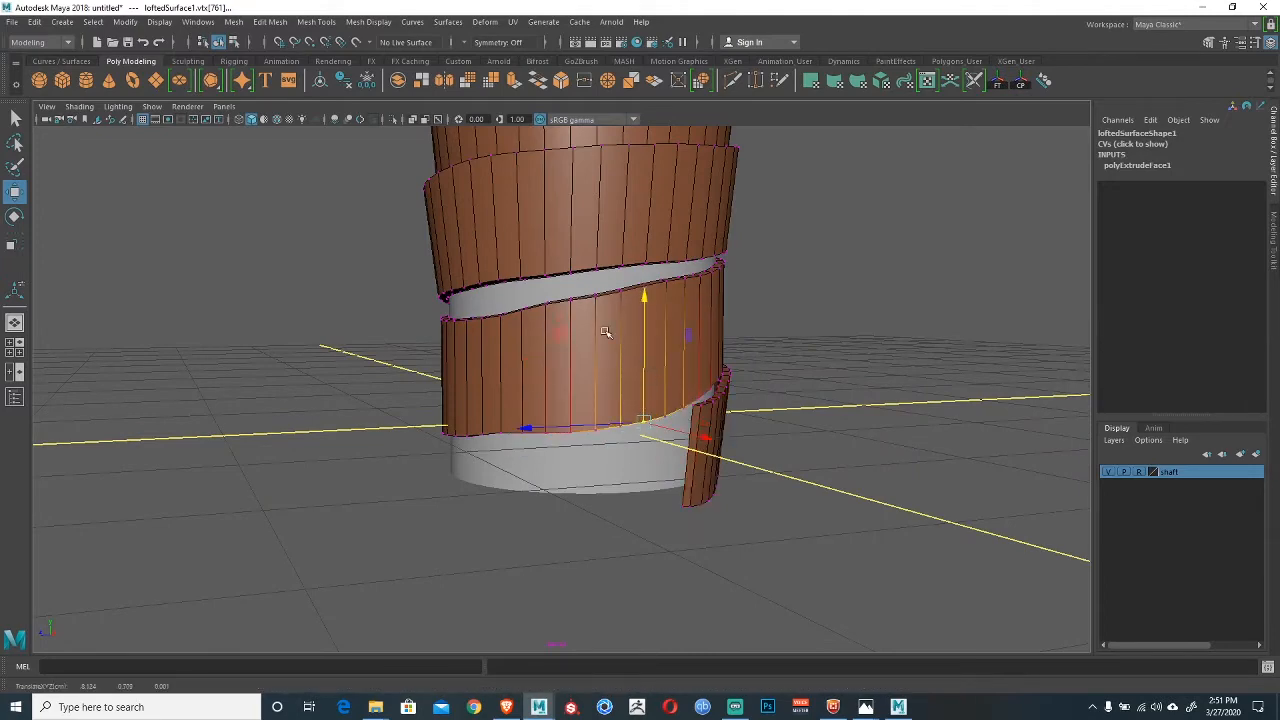
right_click_drag(602, 338, 555, 277, "alt")
left_click_drag(566, 322, 558, 301, "alt")
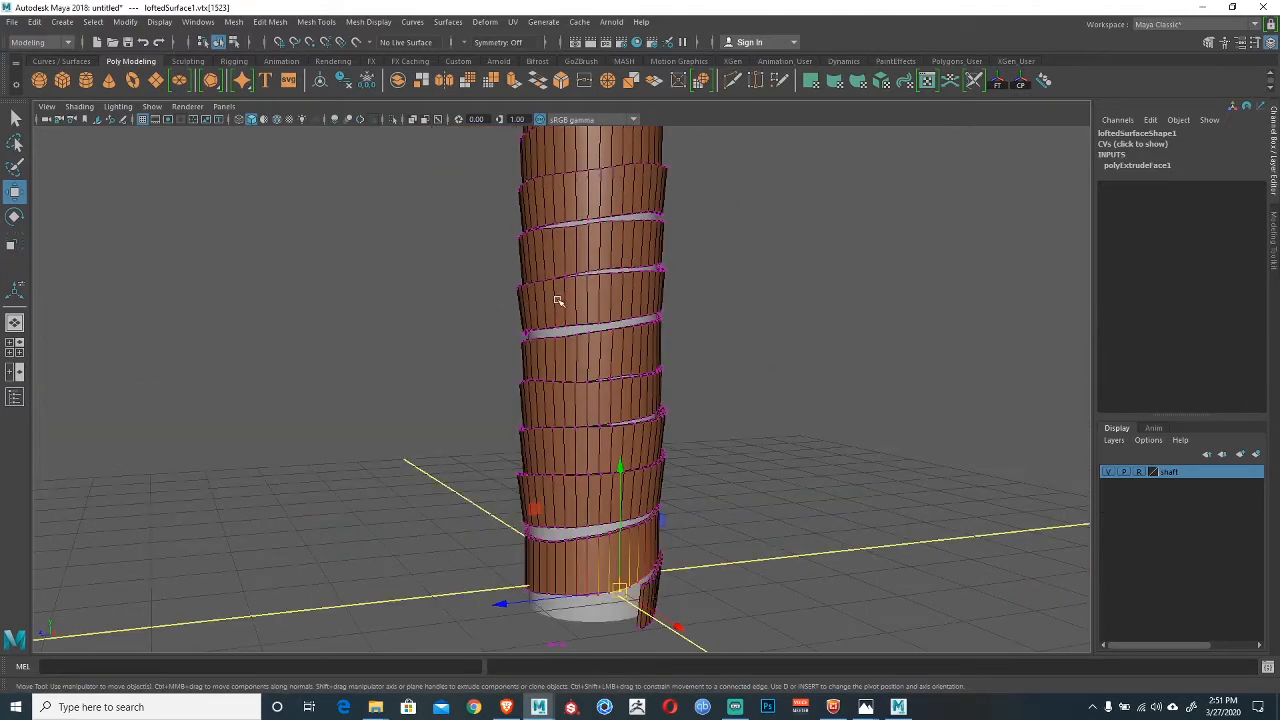
left_click(482, 315)
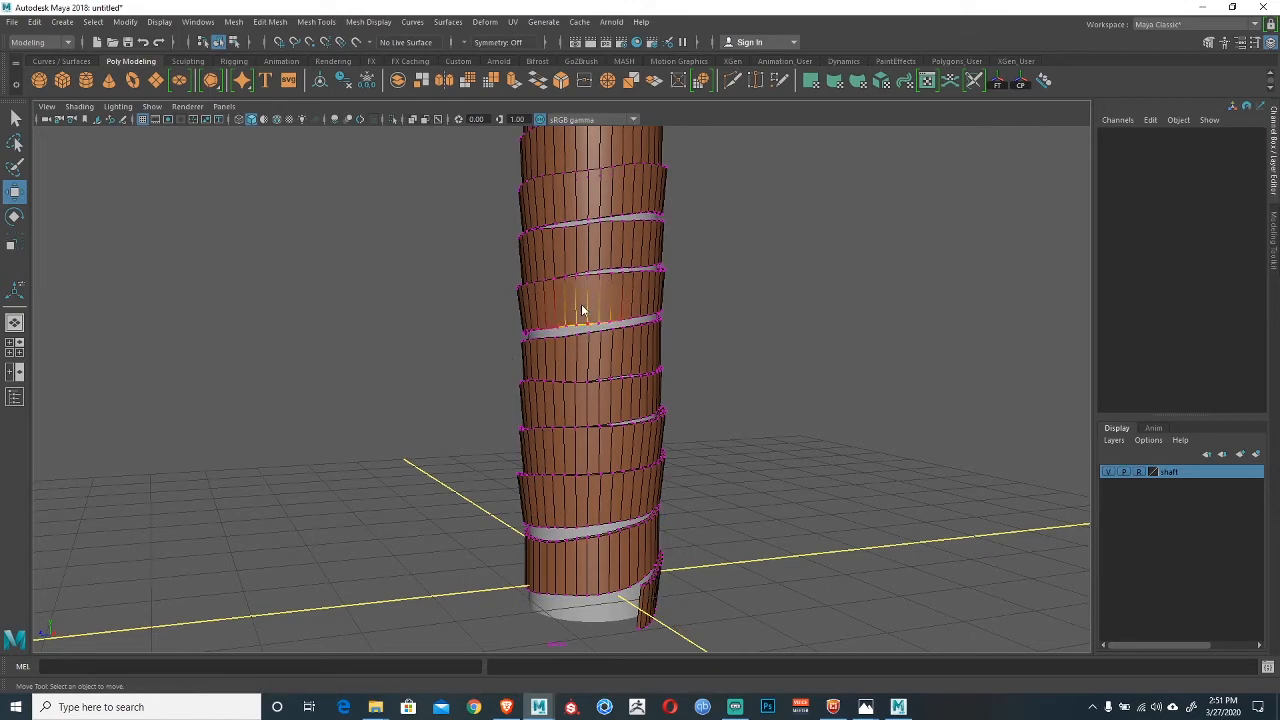
right_click_drag(583, 306, 612, 283)
left_click(510, 314)
Select the wrap and, in edge mode, the whole edge loop along its outer rim.
scroll(524, 328, "down", 4)
left_click_drag(558, 294, 388, 347, "alt")
left_click_drag(476, 372, 602, 391, "alt")
scroll(574, 414, "up", 4)
middle_click_drag(602, 391, 598, 441, "alt")
left_click(583, 354)
left_click_drag(611, 340, 603, 383, "alt")
middle_click_drag(603, 383, 583, 398, "alt")
scroll(654, 357, "up", 4)
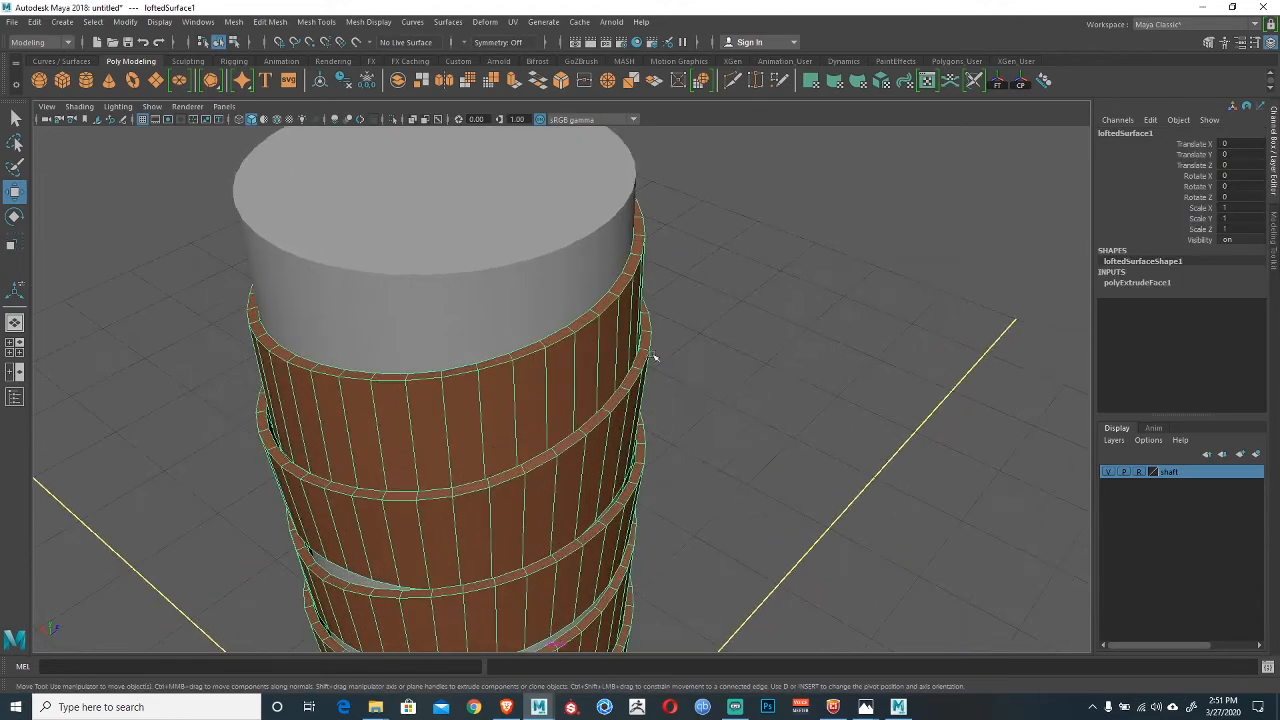
middle_click_drag(654, 357, 628, 384, "alt")
scroll(628, 384, "up", 3)
right_click_drag(585, 381, 594, 332)
double_click(594, 332)
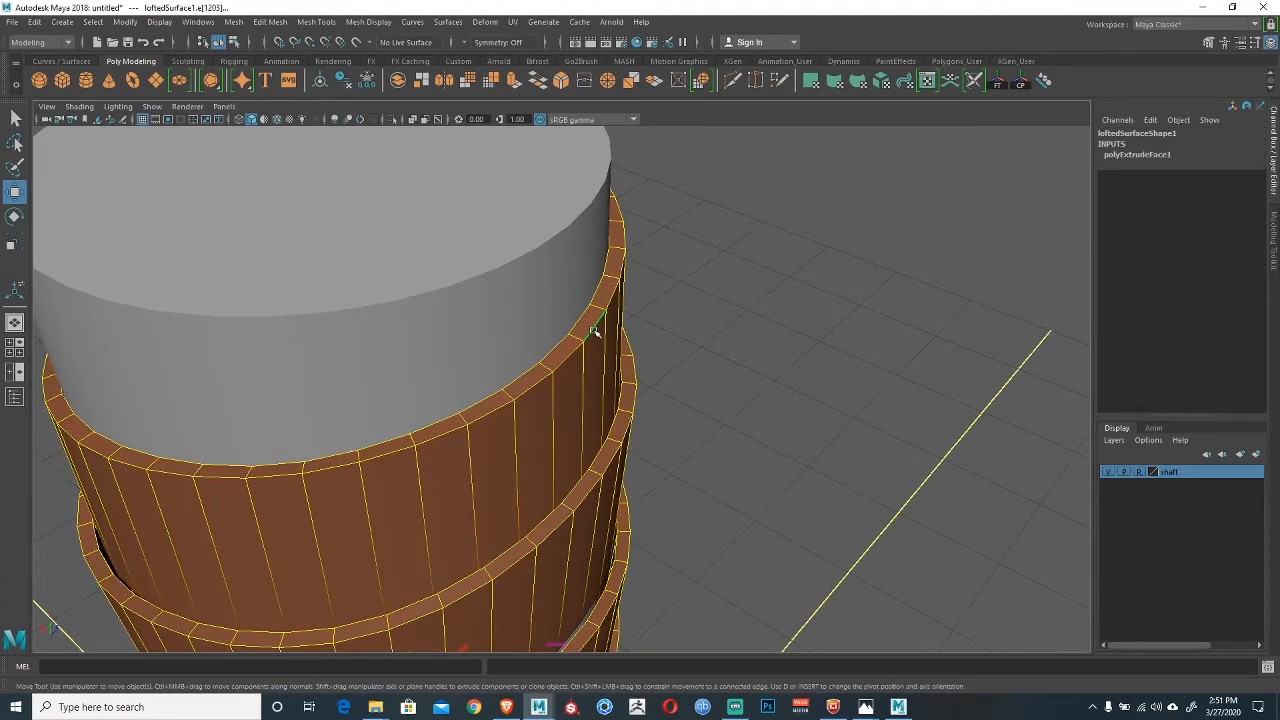
Bevel the selected rim edges with a fraction of 0.58 and one segment.
left_click_drag(504, 424, 637, 327, "alt")
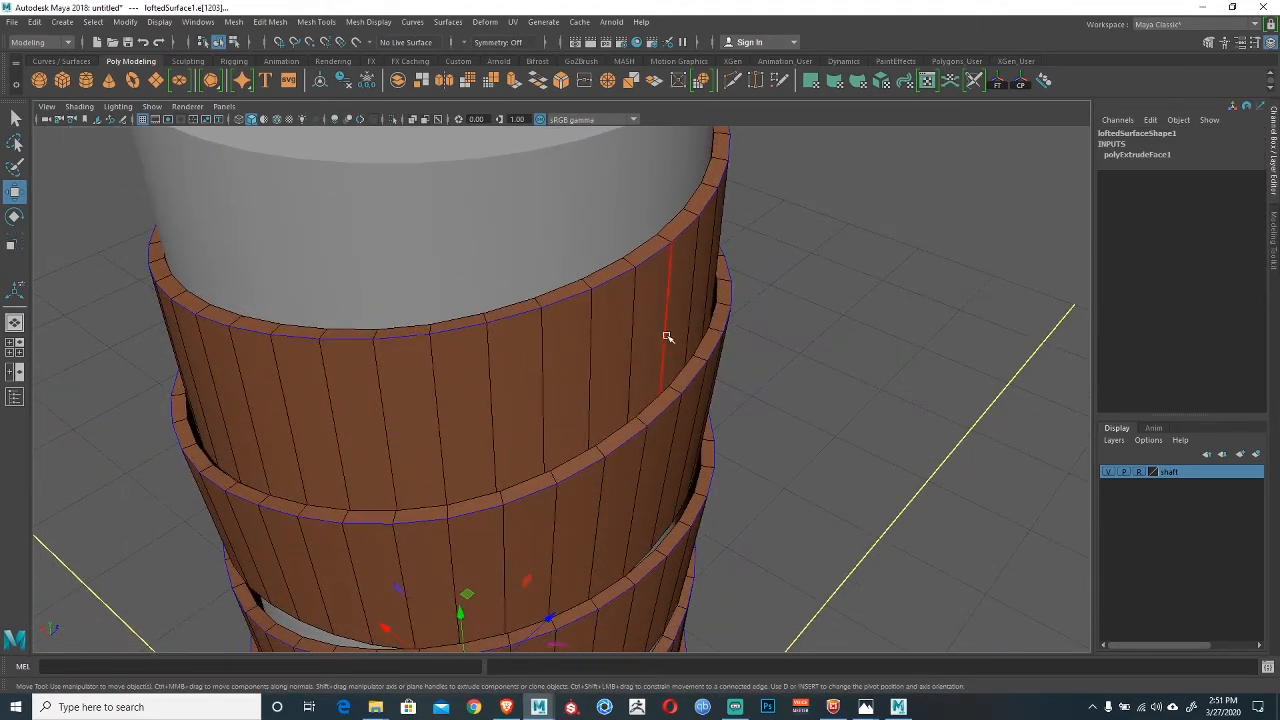
right_click_drag(625, 298, 668, 302, "shift")
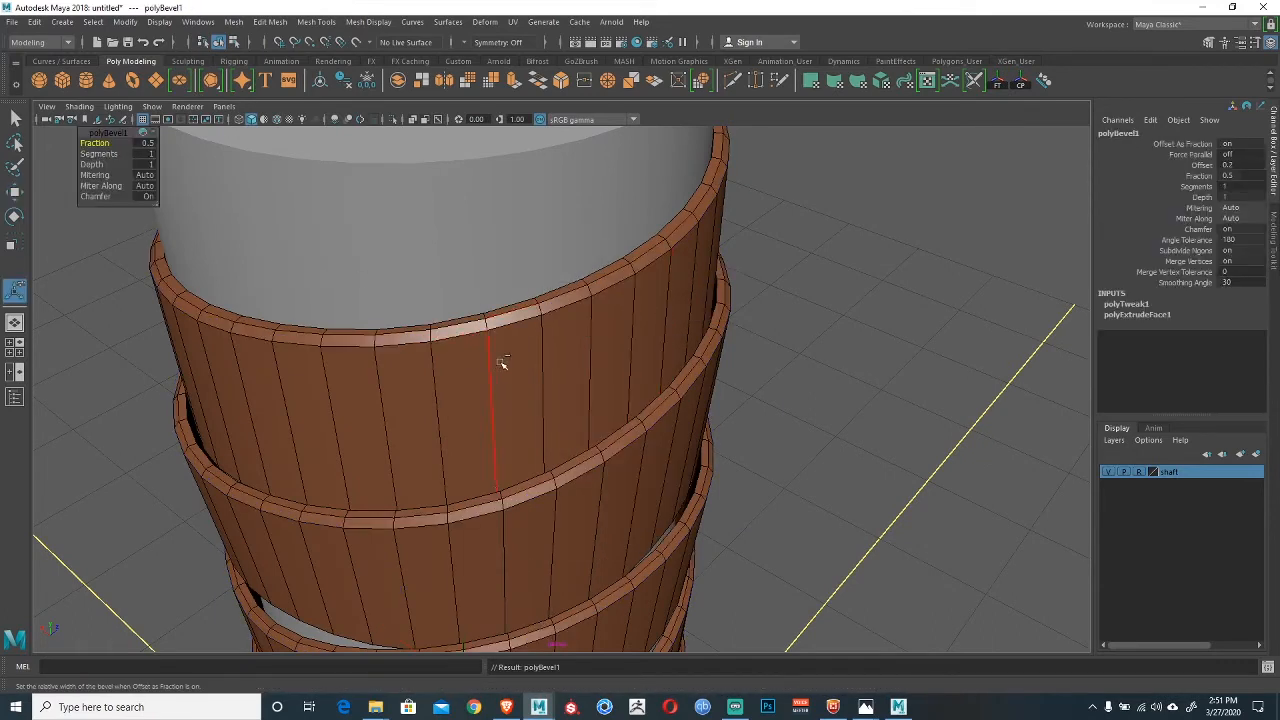
mouse_move(502, 363)
middle_mouse_down()
mouse_move(507, 342)
mouse_move(527, 366)
middle_mouse_up()
scroll(514, 366, "down", 6)
scroll(546, 329, "down", 4)
left_click_drag(552, 382, 521, 360, "alt")
key("w")
middle_click_drag(532, 286, 474, 320, "alt")
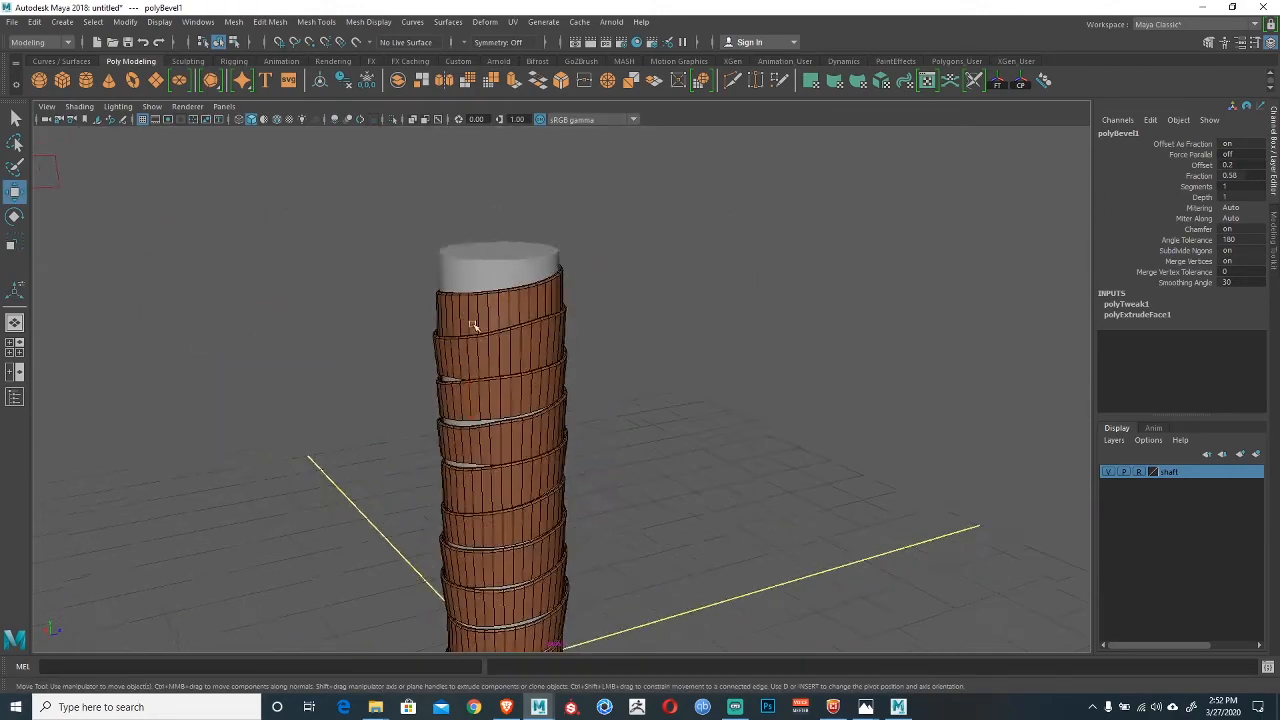
Adjust the height of a soft-selected vertex on the upper rim of the second band from the top.
left_click_drag(474, 320, 483, 366, "alt")
scroll(483, 366, "up", 5)
middle_click_drag(443, 294, 520, 350, "alt")
right_click_drag(520, 350, 508, 345)
left_click_drag(508, 345, 530, 312, "alt")
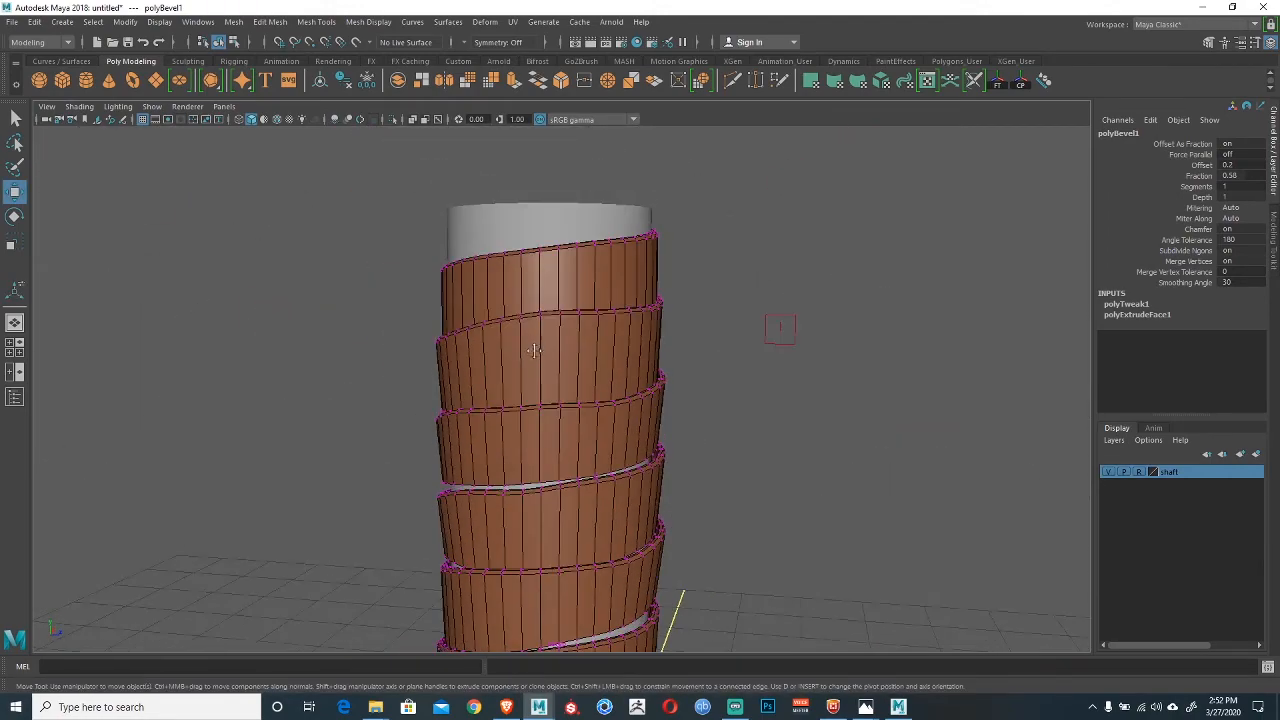
scroll(491, 320, "up", 3)
middle_click_drag(530, 312, 491, 337, "alt")
left_click(489, 316)
key("b")
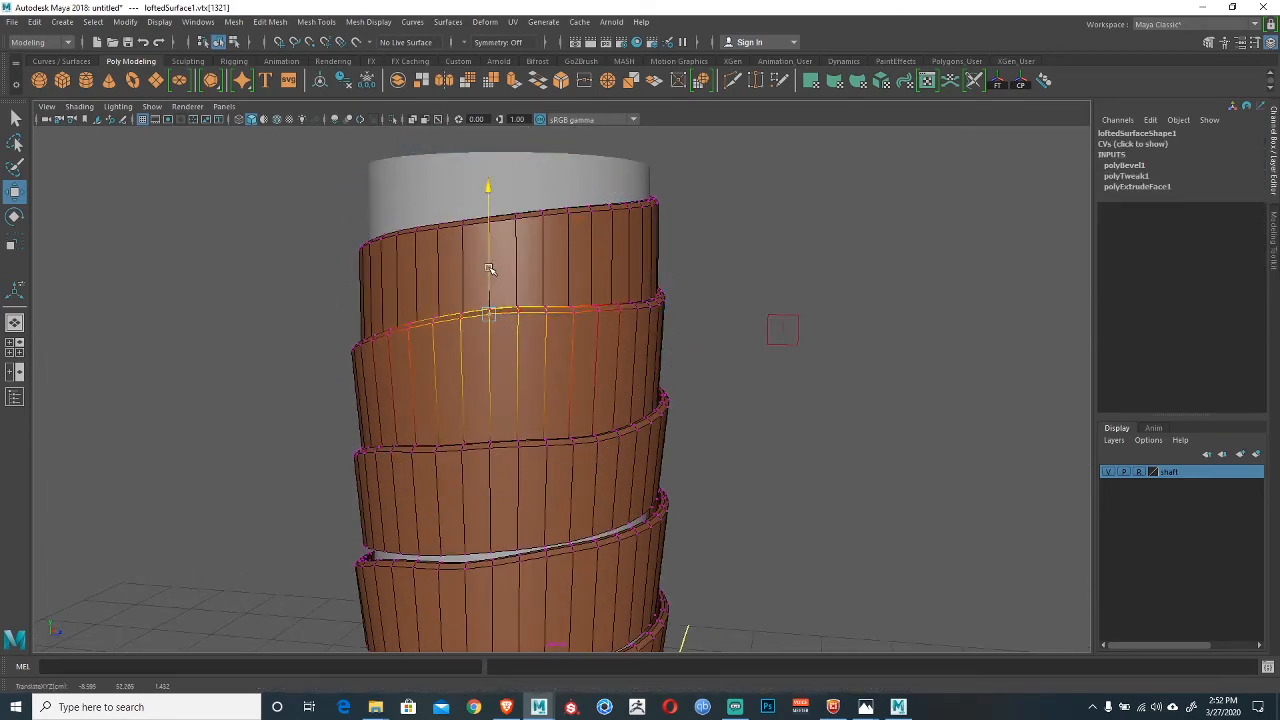
left_click_drag(522, 308, 547, 348, "alt")
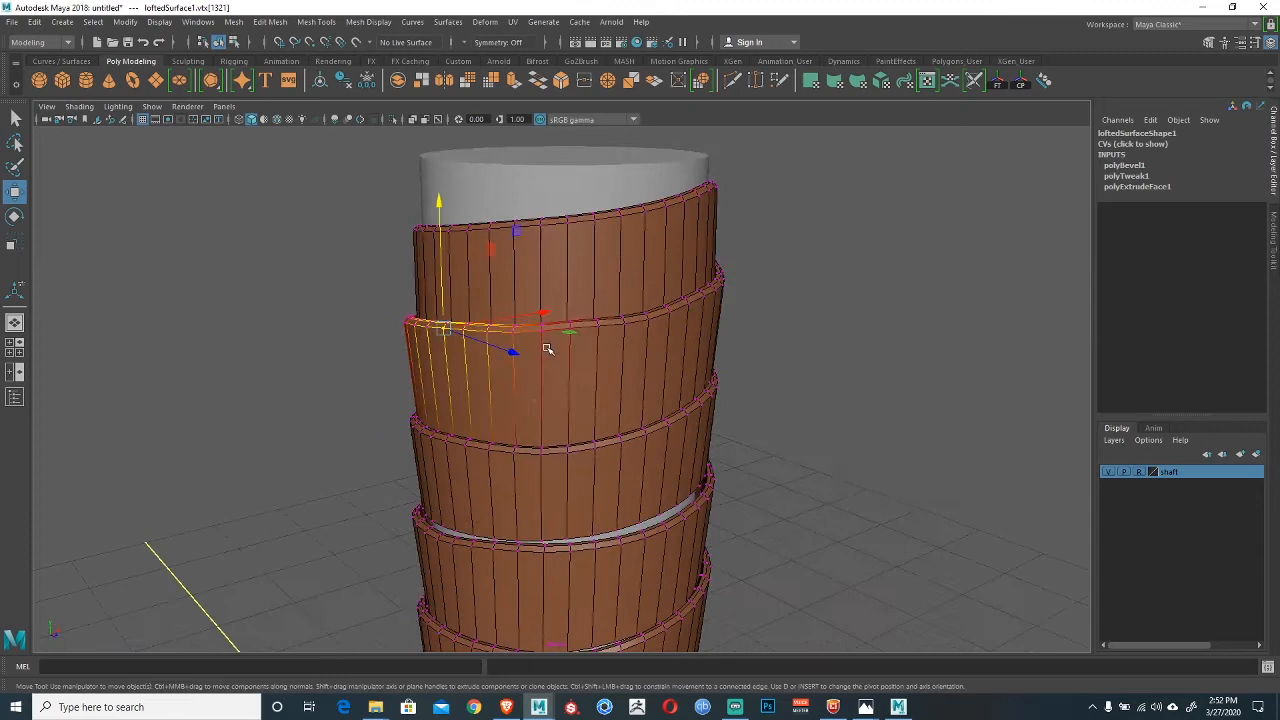
Adjust a soft-selected rim vertex at the front of the second band, raise one on the third band, and return to object mode.
left_click(596, 316)
left_click(598, 319)
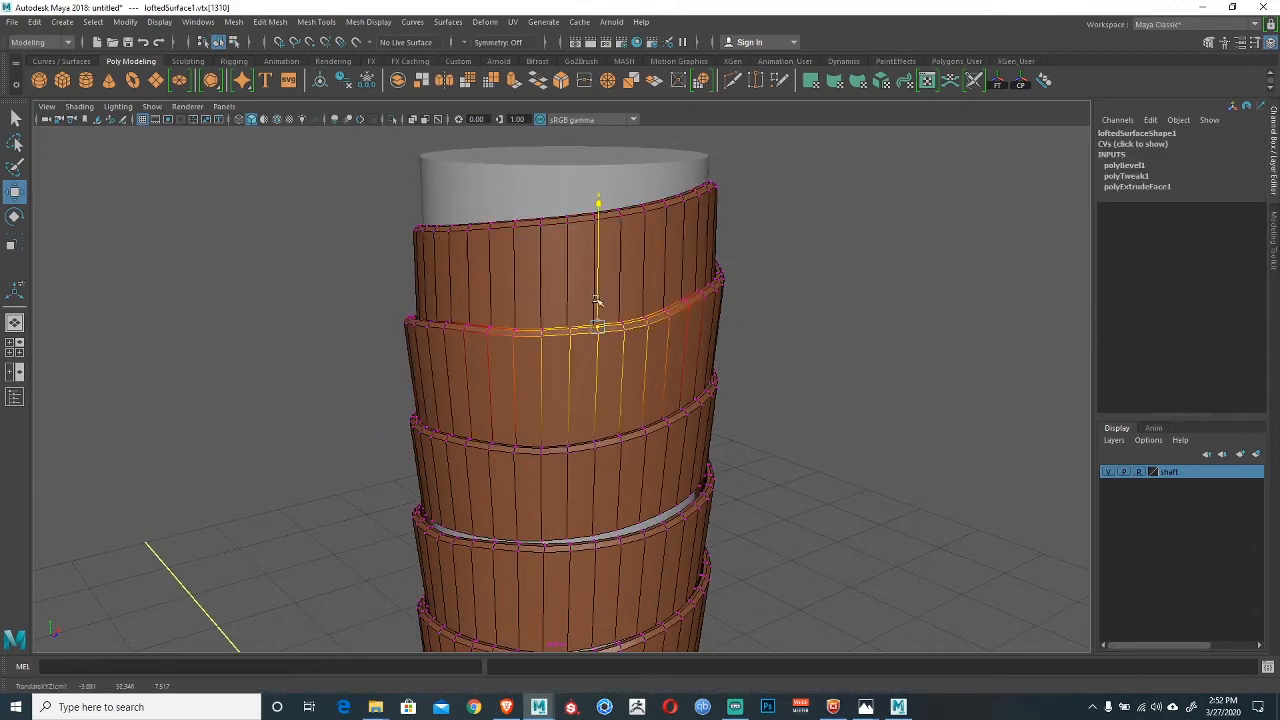
left_click_drag(670, 330, 573, 298, "alt")
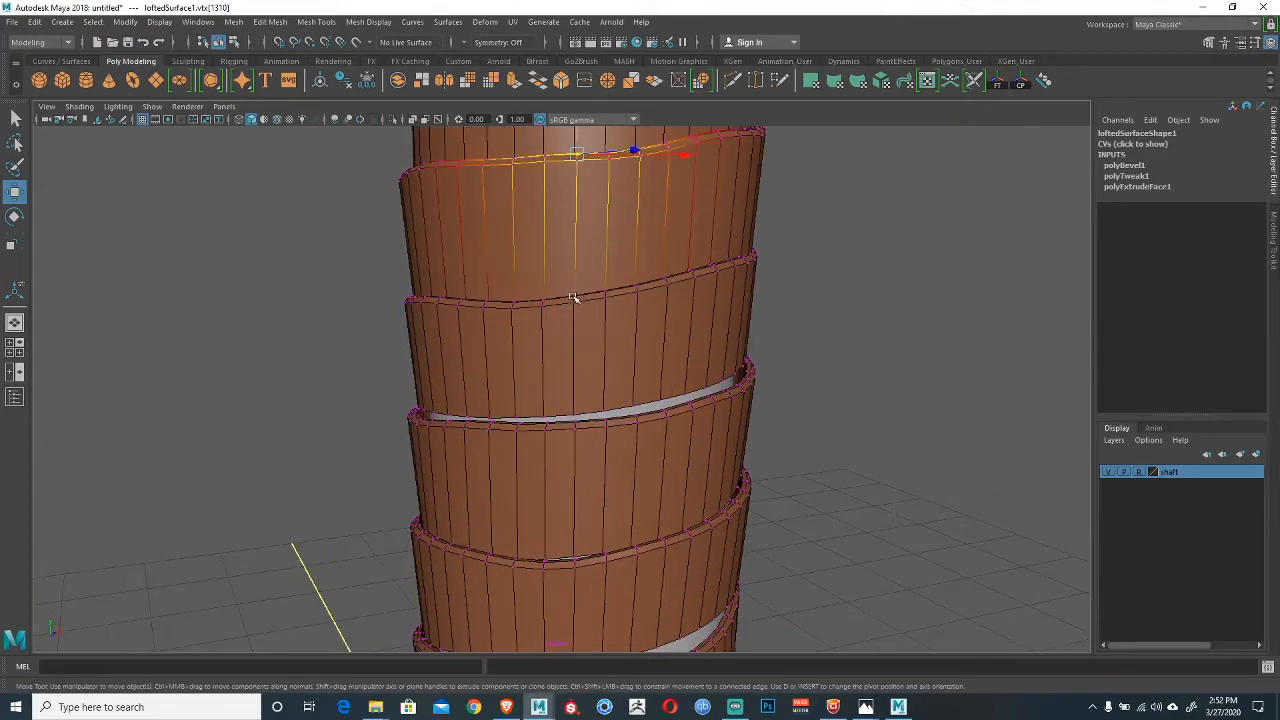
left_click(574, 297)
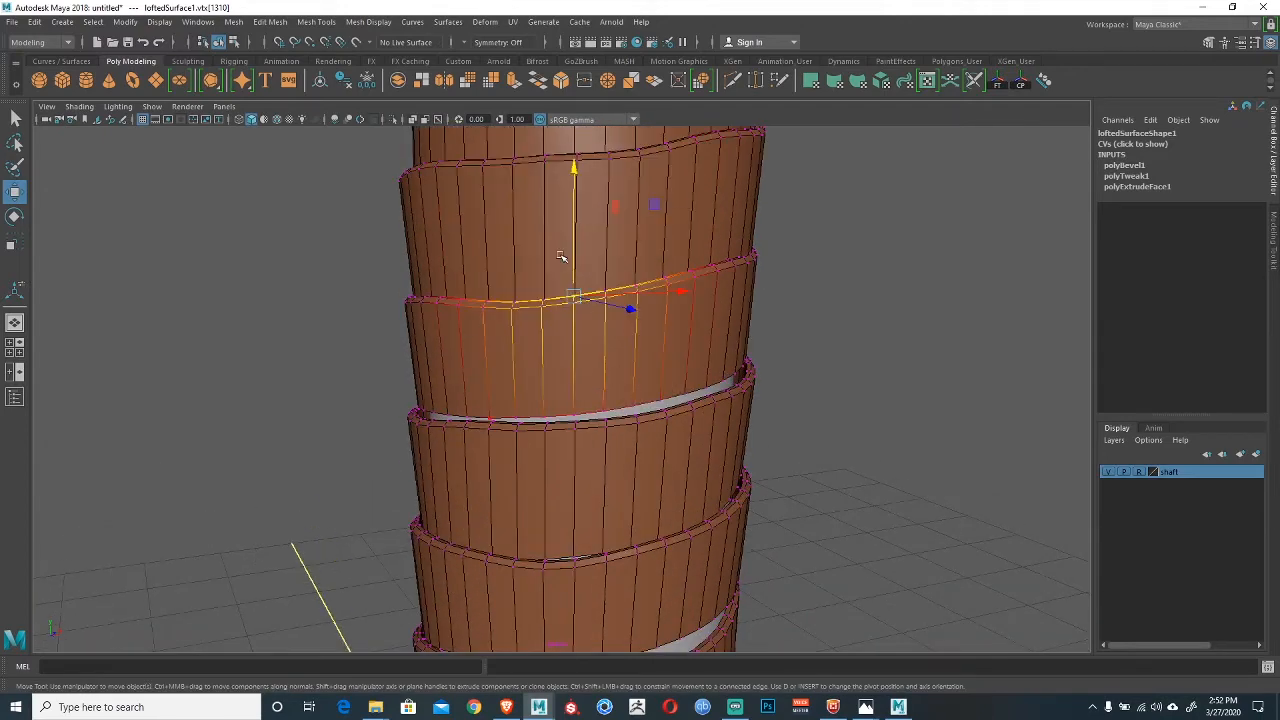
left_click_drag(575, 263, 572, 250)
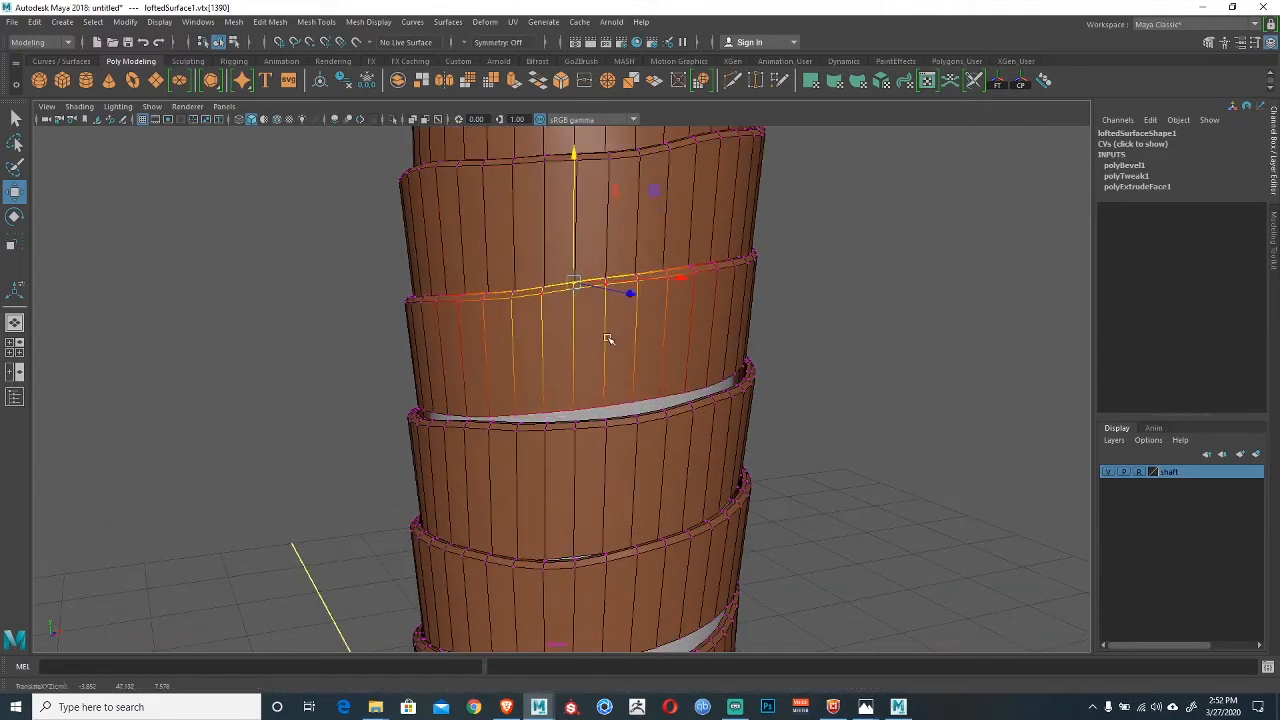
right_click_drag(590, 358, 660, 318)
left_click(764, 329)
Adjust the height of a soft-selected vertex on the topmost full band's upper rim near the loose end, and return to object mode.
scroll(568, 326, "down", 5)
left_click_drag(566, 326, 526, 429, "alt")
scroll(515, 353, "down", 3)
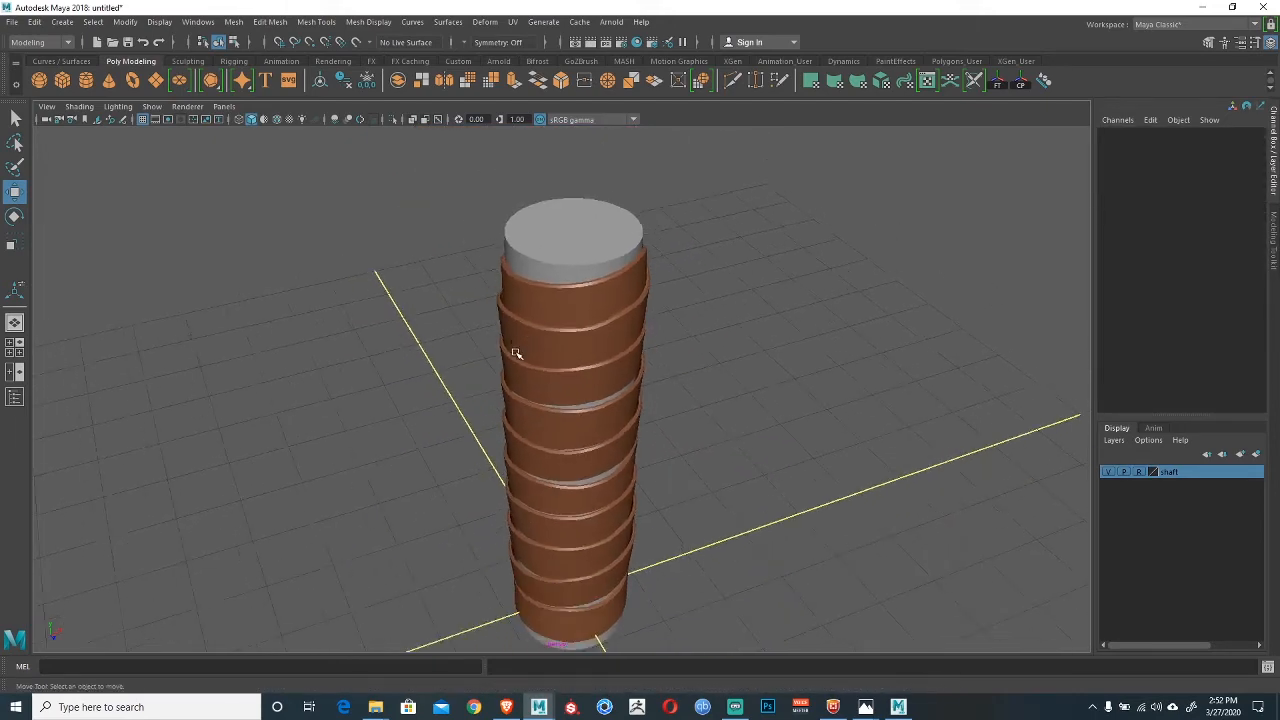
left_click_drag(515, 353, 558, 390, "alt")
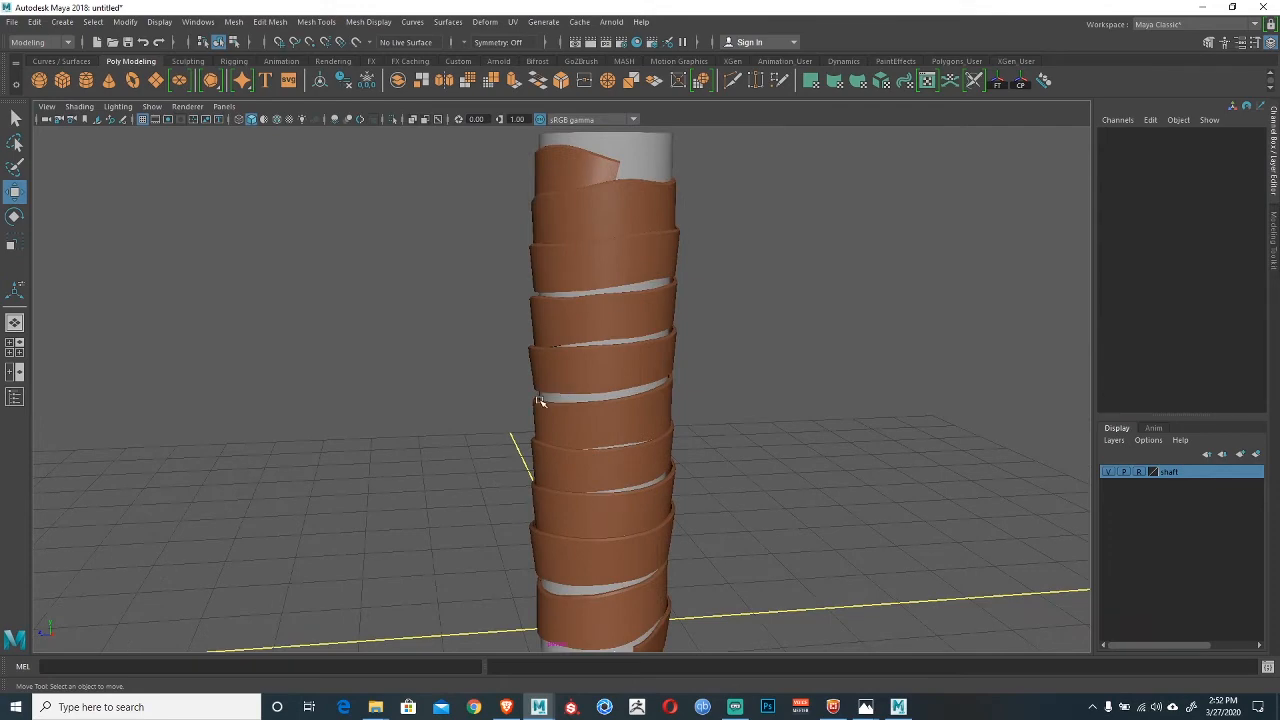
middle_click_drag(554, 330, 557, 388, "alt")
right_click_drag(557, 388, 626, 374, "alt")
left_click(580, 291)
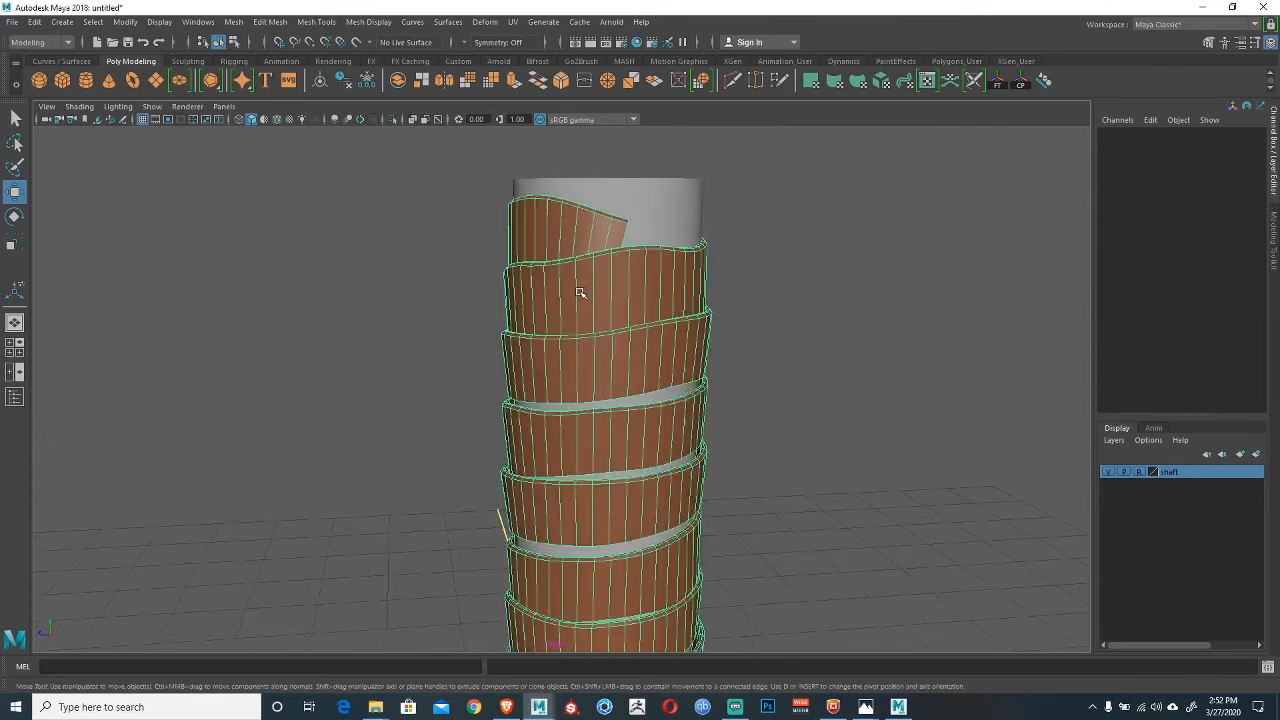
left_click_drag(580, 291, 600, 236, "alt")
key("F9")
left_click(600, 257)
key("b")
left_click_drag(714, 303, 606, 226, "alt")
left_click(605, 250)
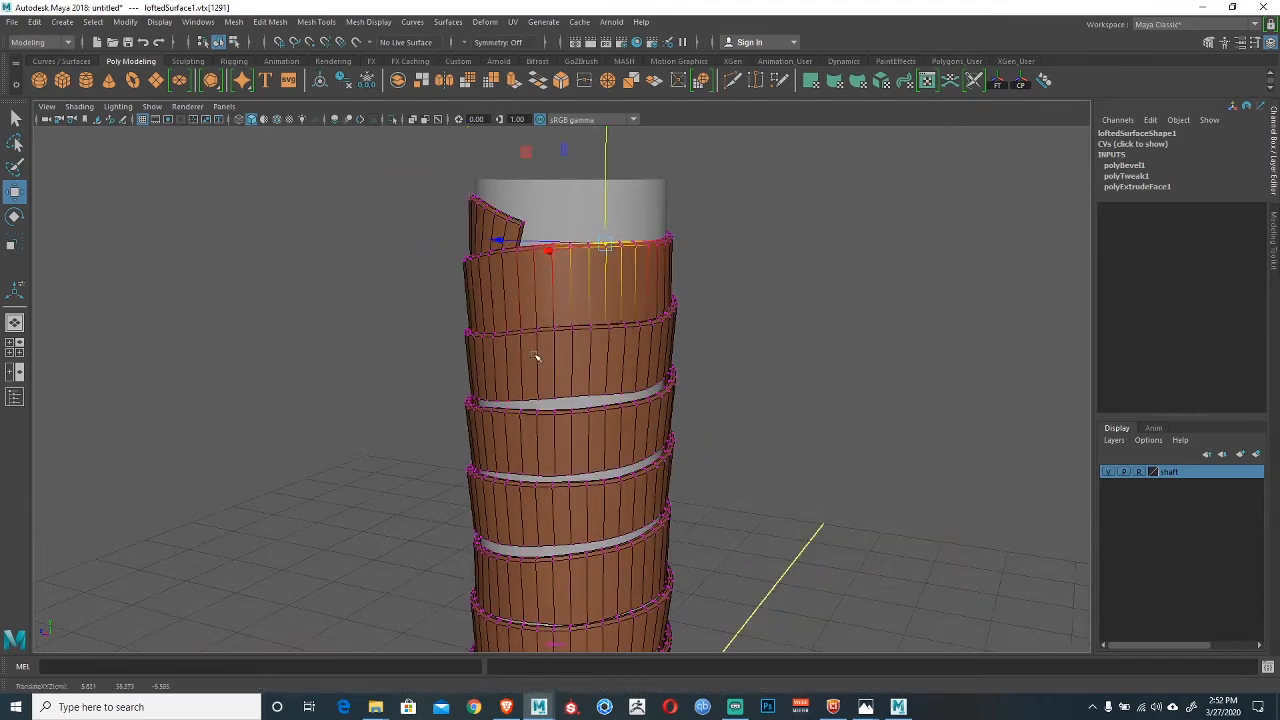
middle_click_drag(537, 358, 646, 315, "alt")
left_click(482, 298)
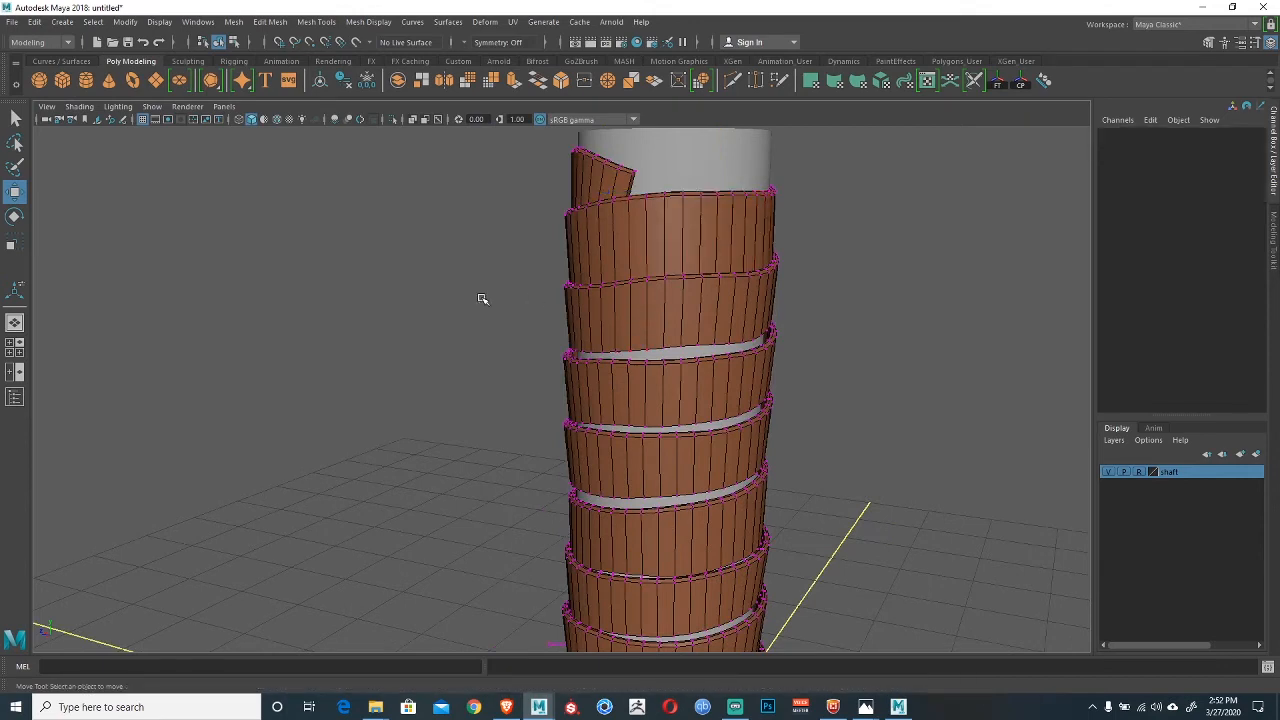
right_click(631, 249)
left_click(694, 225)
left_click(493, 238)
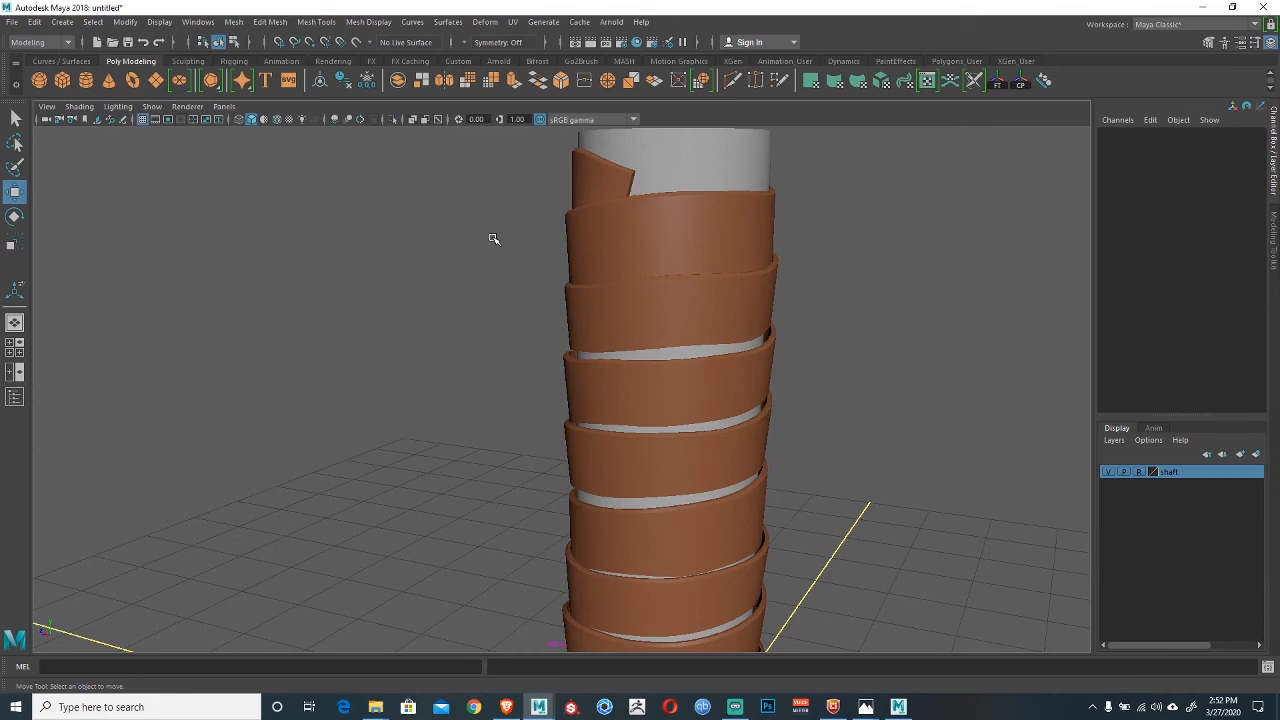
Connect from a vertical edge on the wrap's upper band with 3 segments, adding lengthwise edge loops, and return to object mode.
left_click(664, 243)
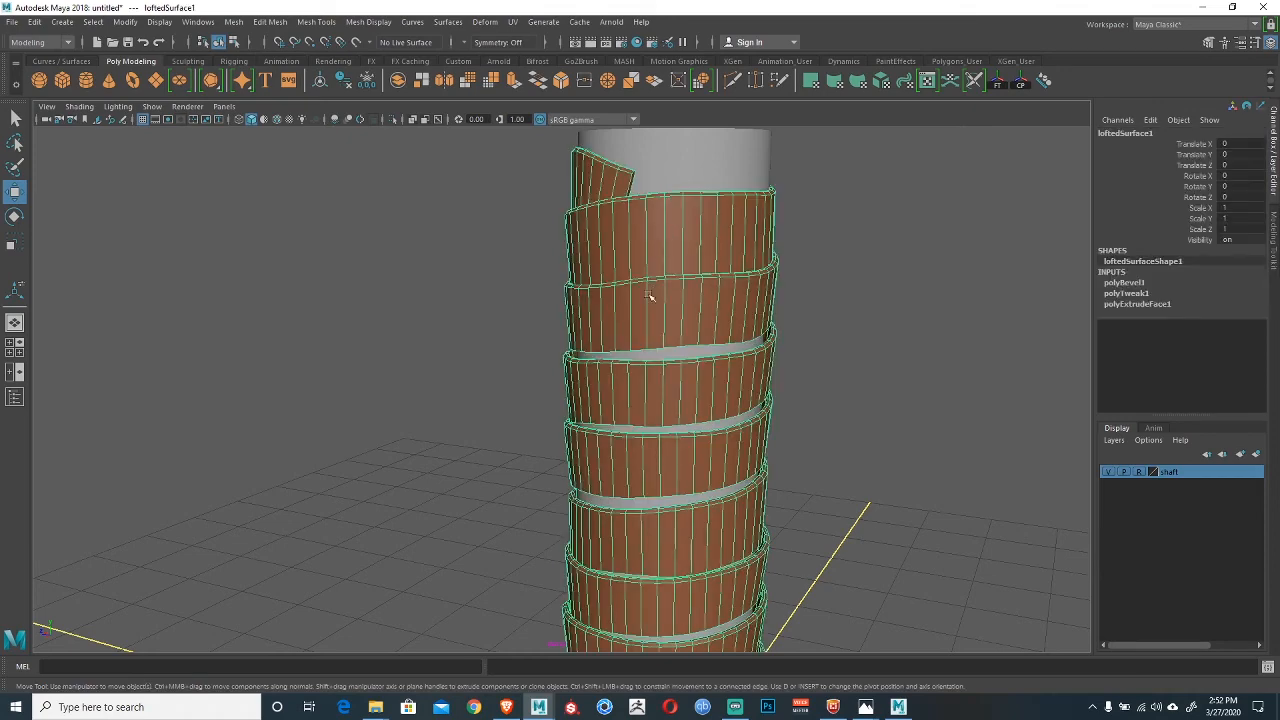
left_click_drag(649, 294, 654, 331, "alt")
right_click_drag(654, 331, 709, 305, "alt")
left_click(709, 305)
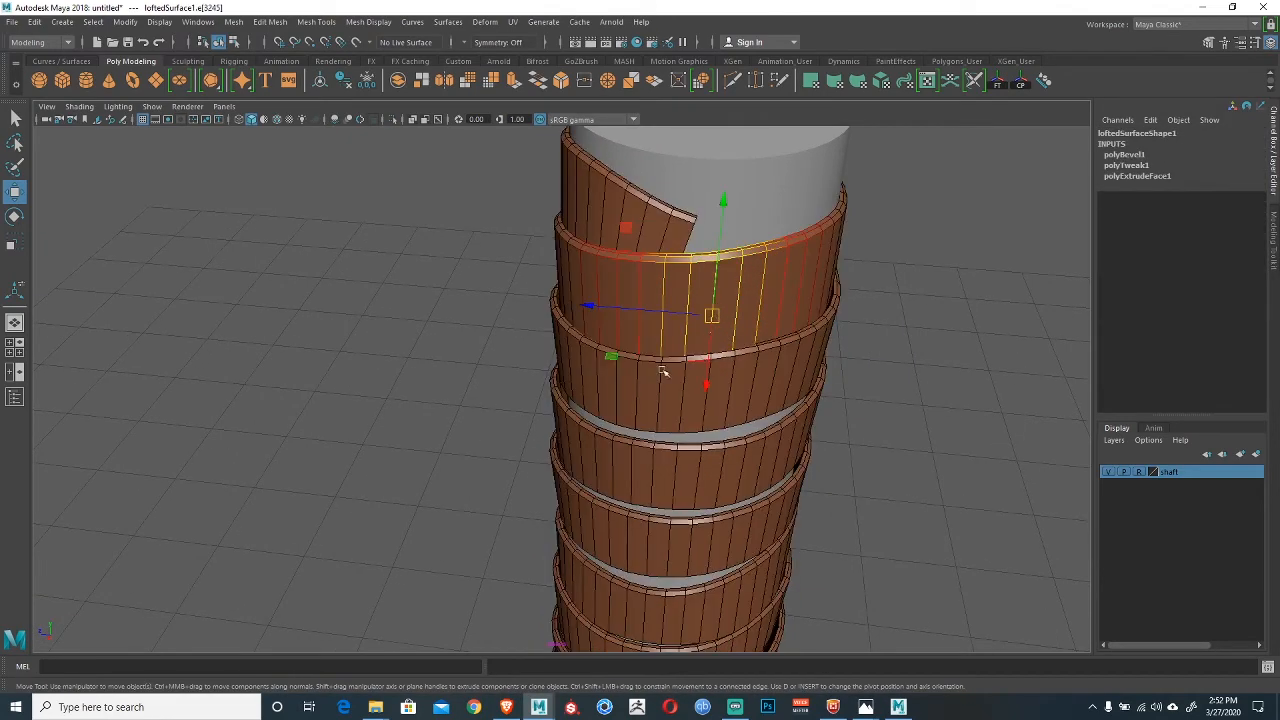
left_click(1272, 228)
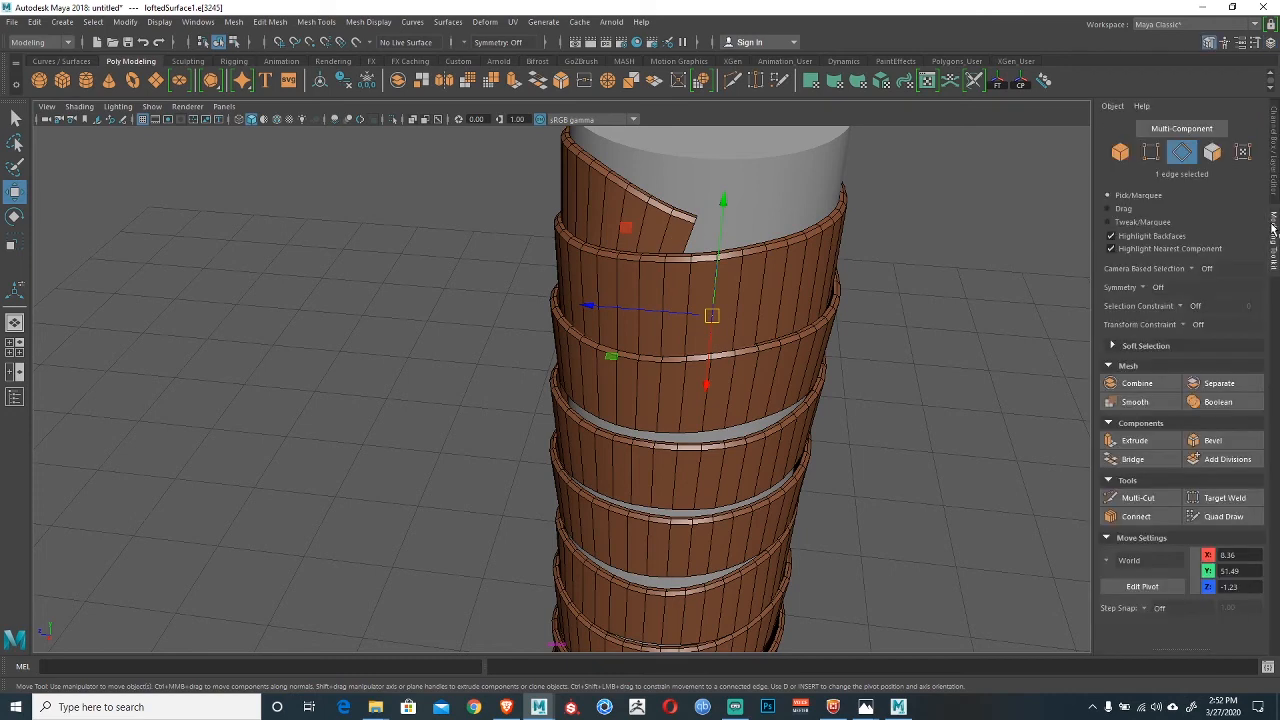
left_click(1134, 516)
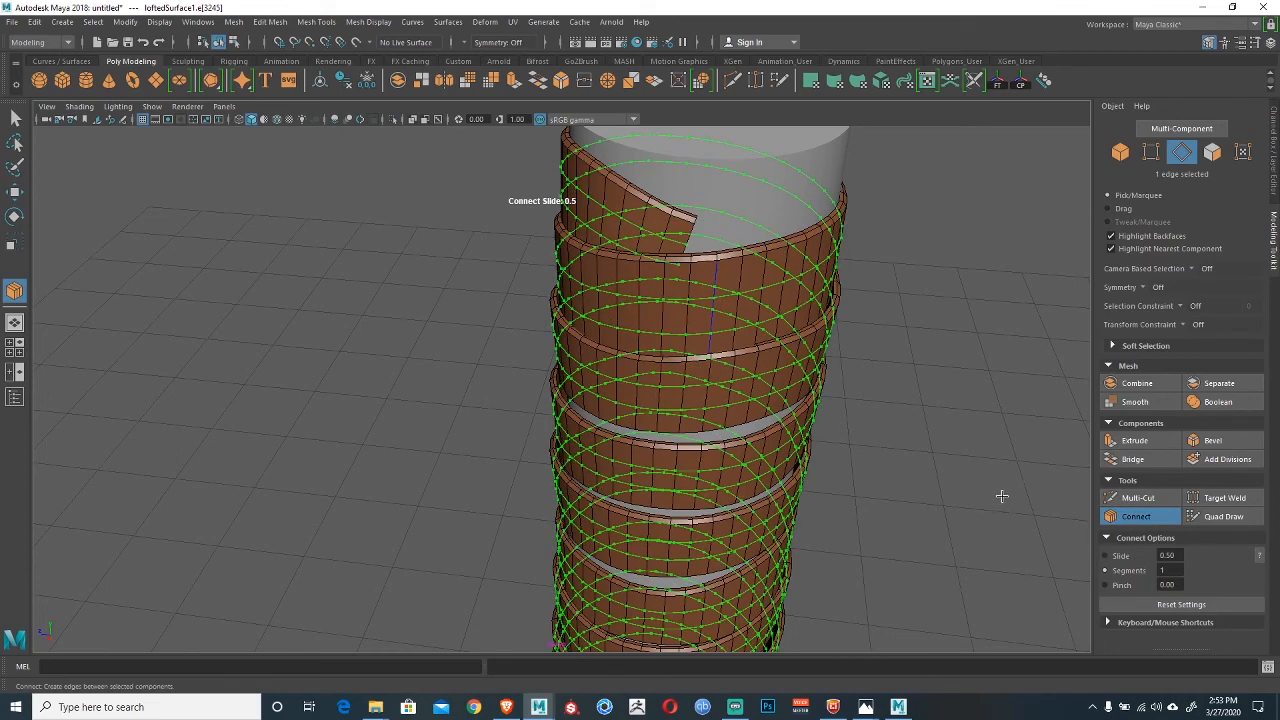
middle_click_drag(1002, 496, 1008, 492, "ctrl")
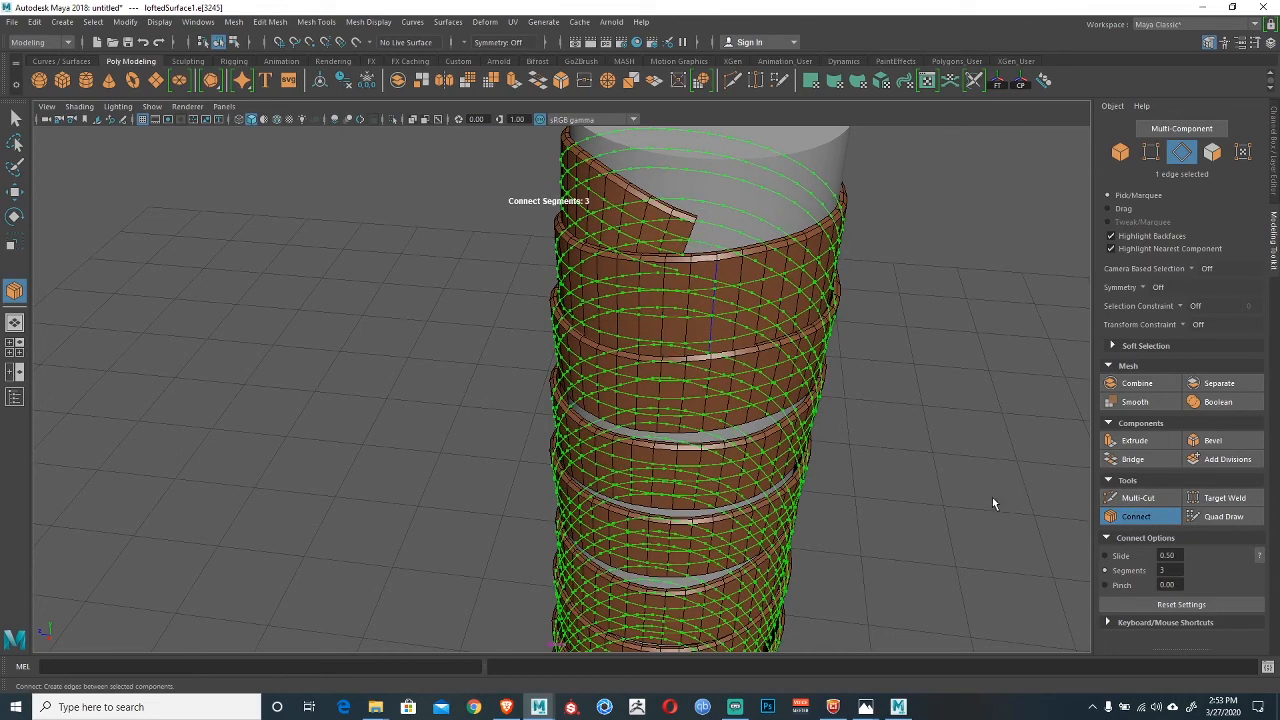
key("Return")
key("w")
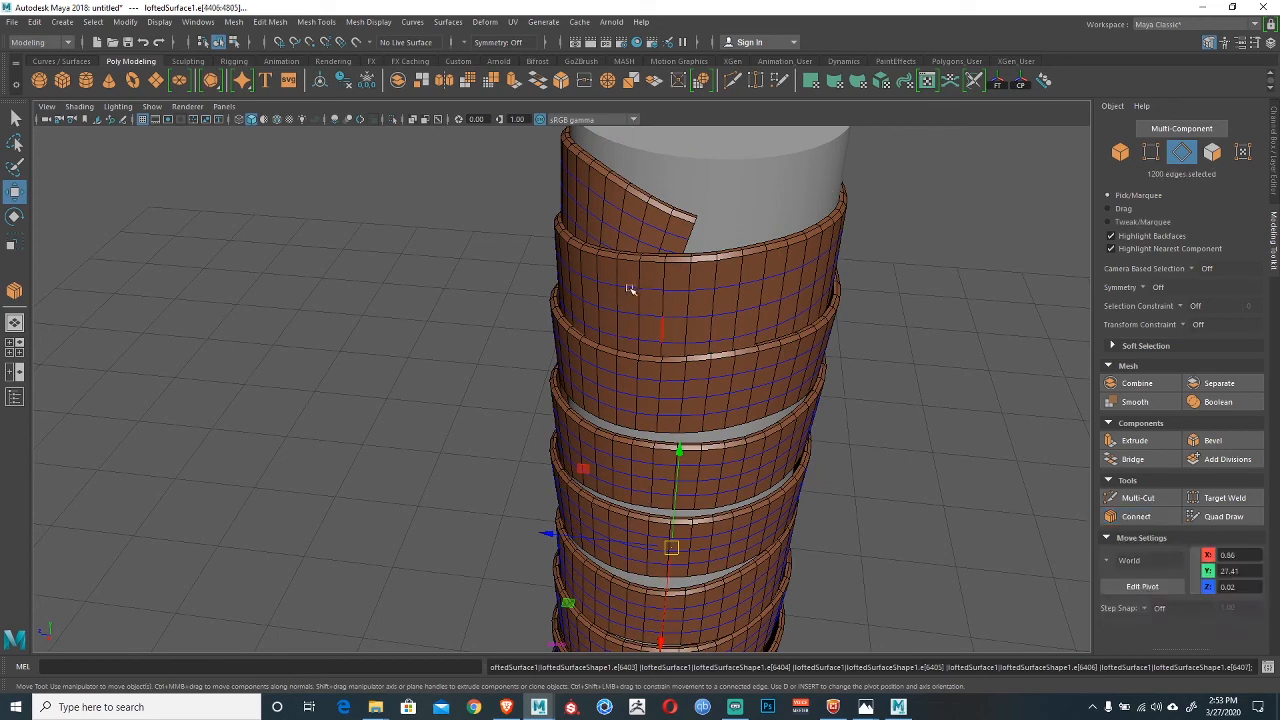
key("F9")
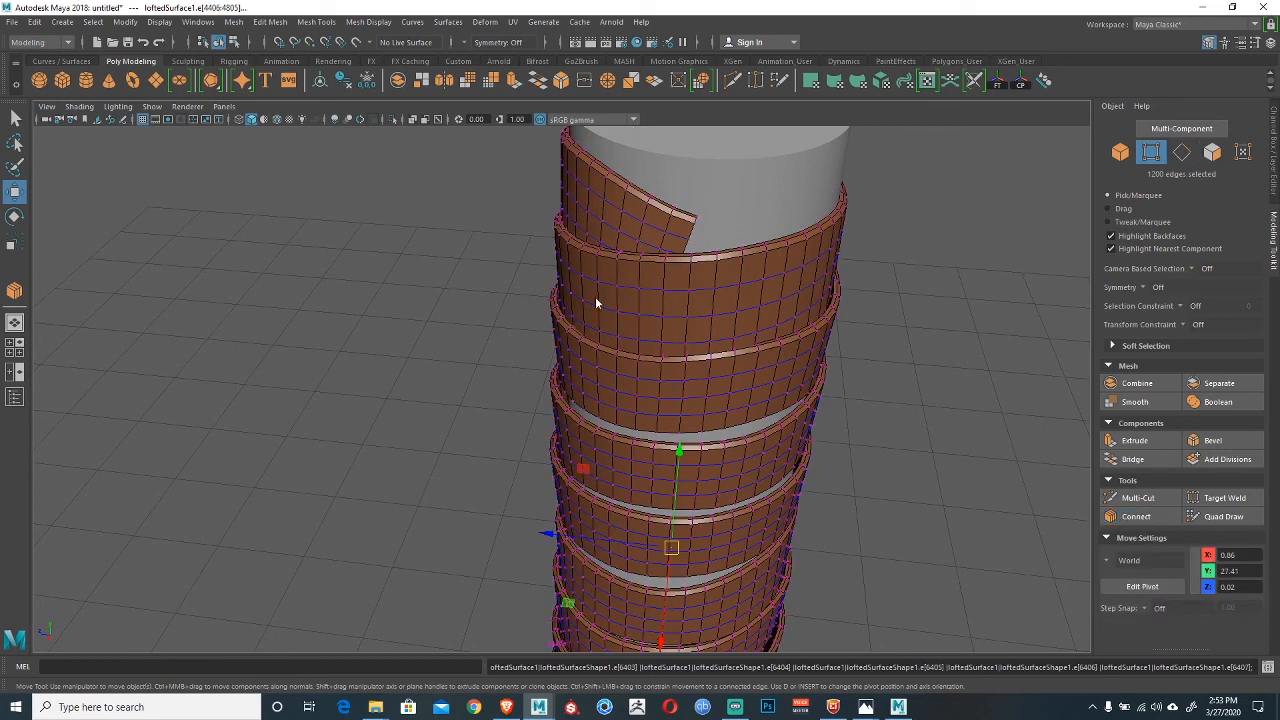
right_click_drag(595, 296, 652, 279)
Examine the whole wrap around the shaft from several sides, including its top and bottom ends.
right_click_drag(556, 365, 476, 390, "alt")
middle_click_drag(476, 390, 443, 320, "alt")
left_click_drag(443, 320, 491, 366, "alt")
middle_click_drag(491, 366, 463, 361, "alt")
left_click_drag(463, 361, 503, 383, "alt")
mouse_move(503, 383)
right_mouse_down("alt")
mouse_move(459, 400)
mouse_move(509, 406)
right_mouse_up("alt")
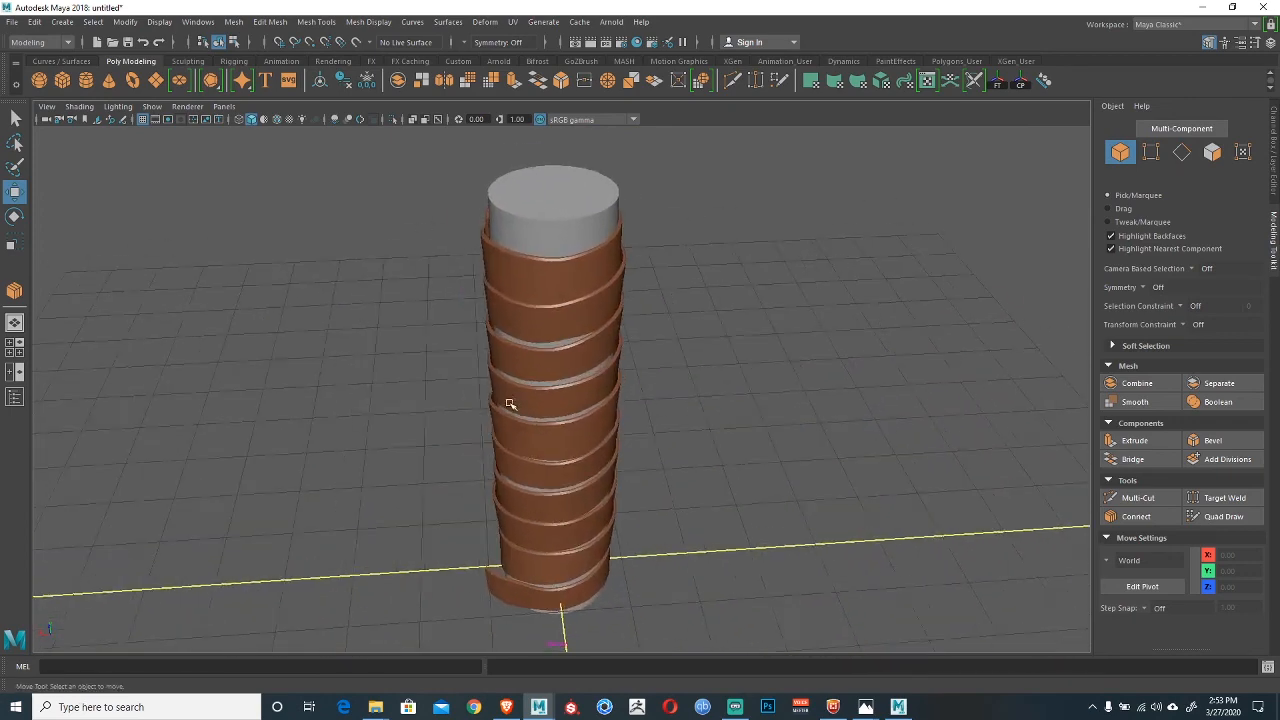
left_click_drag(475, 416, 543, 420, "alt")
middle_click_drag(543, 420, 526, 420, "alt")
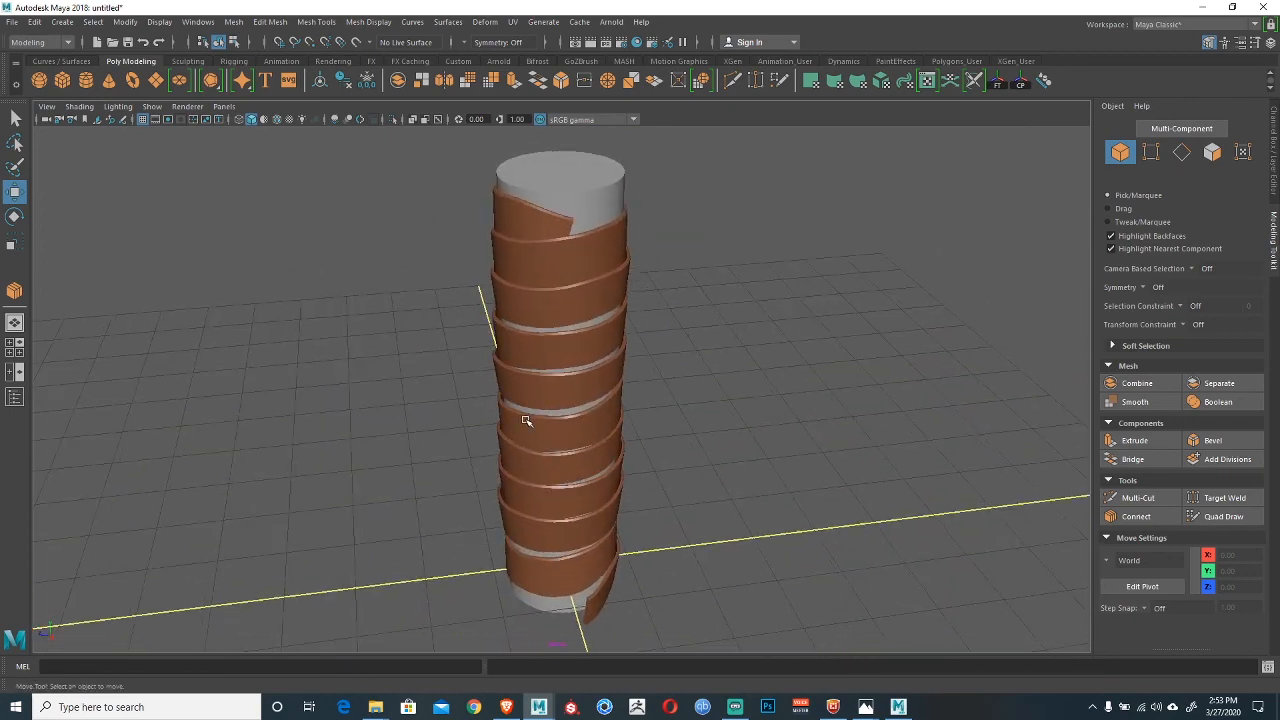